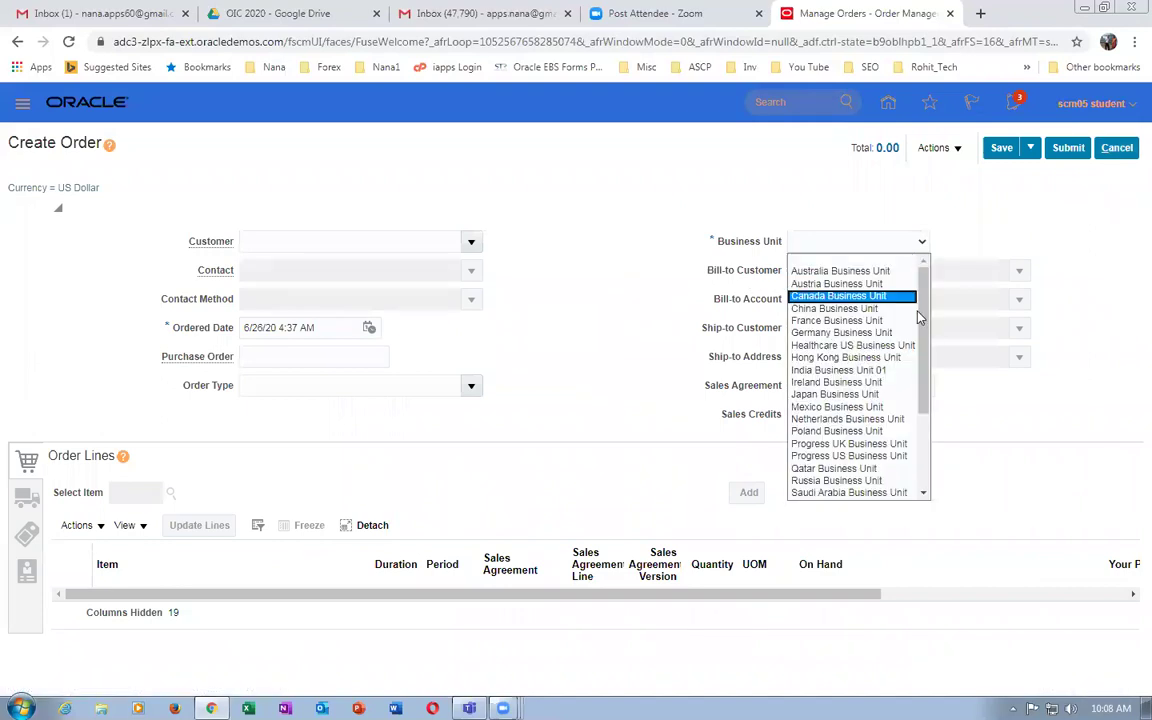
Set the new order's business unit to US1 Business Unit and its customer to Computer Service and Rentals.
left_click_drag(926, 307, 926, 390)
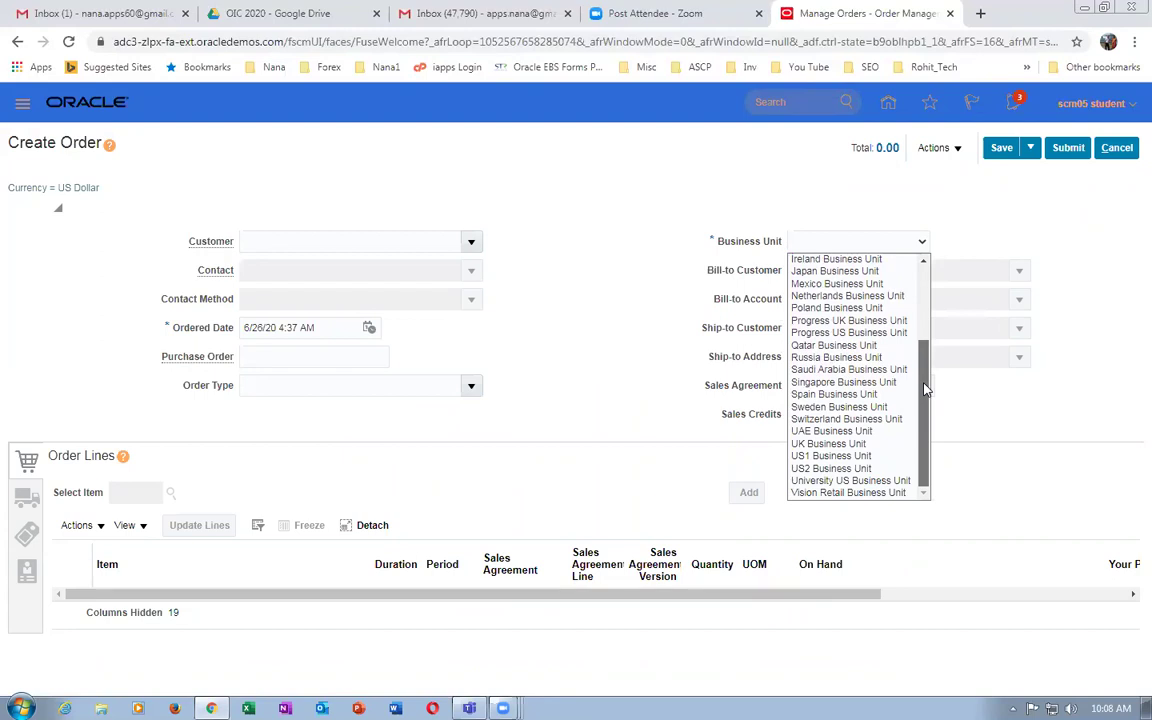
left_click(823, 462)
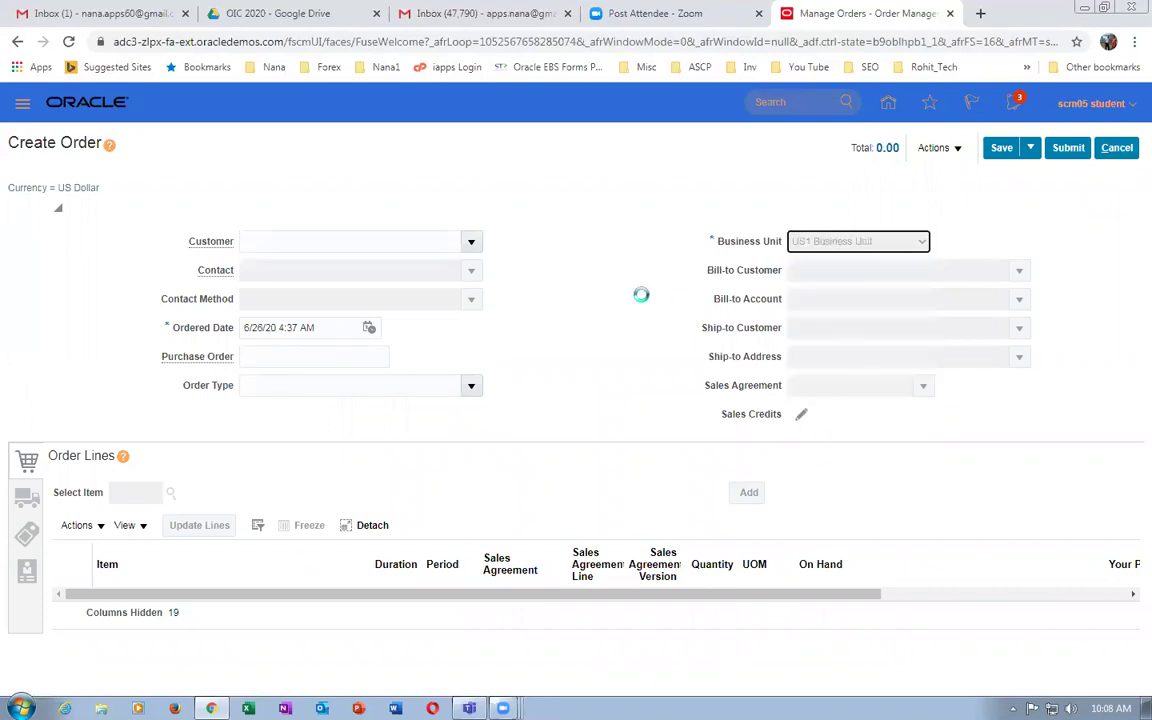
left_click(281, 241)
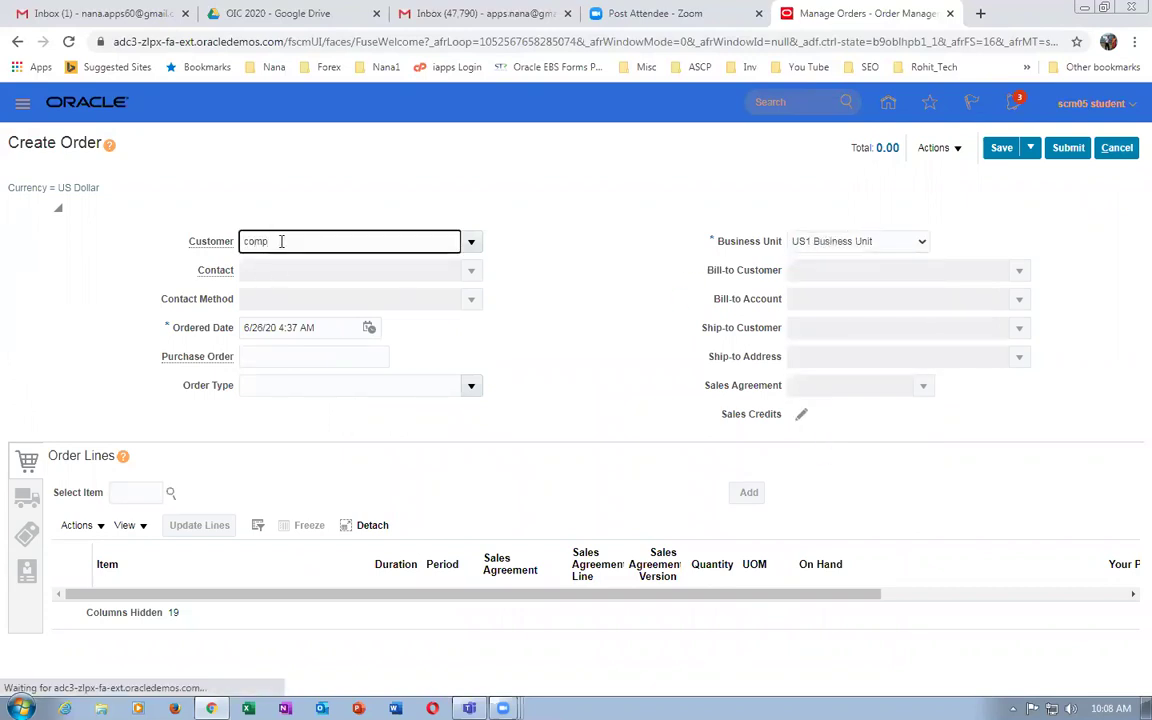
left_click(290, 265)
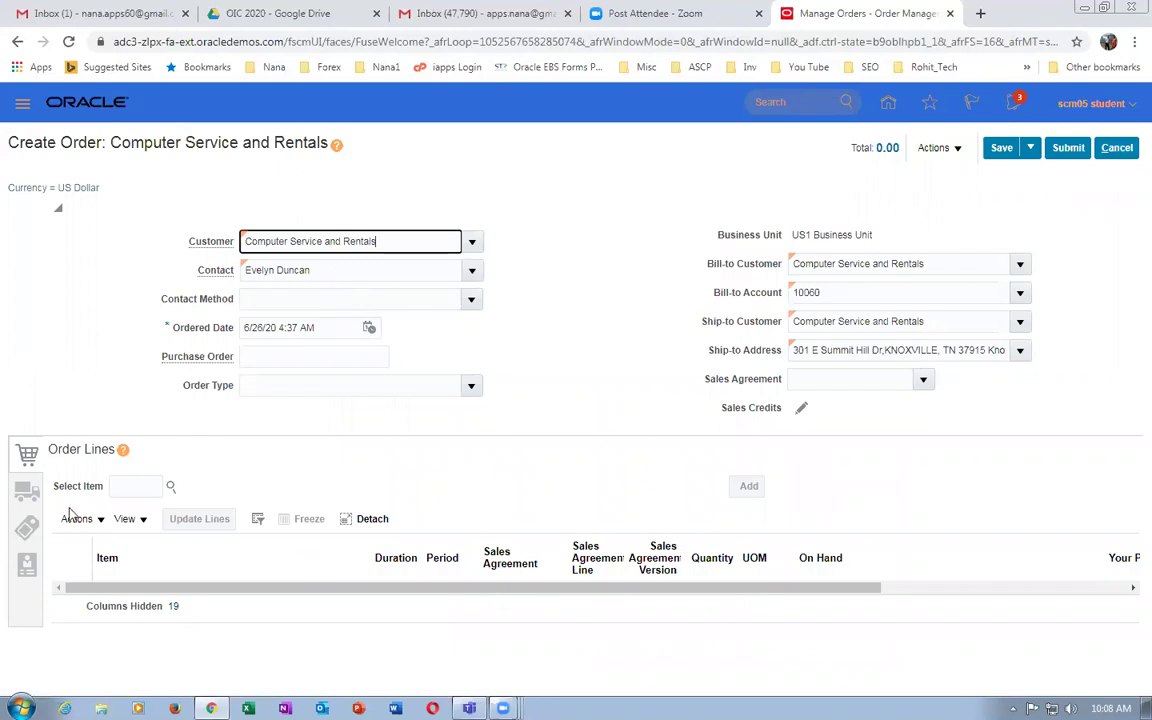
Add item AS5841150 to the order lines with a quantity of 5.
left_click(160, 481)
type("AS584115")
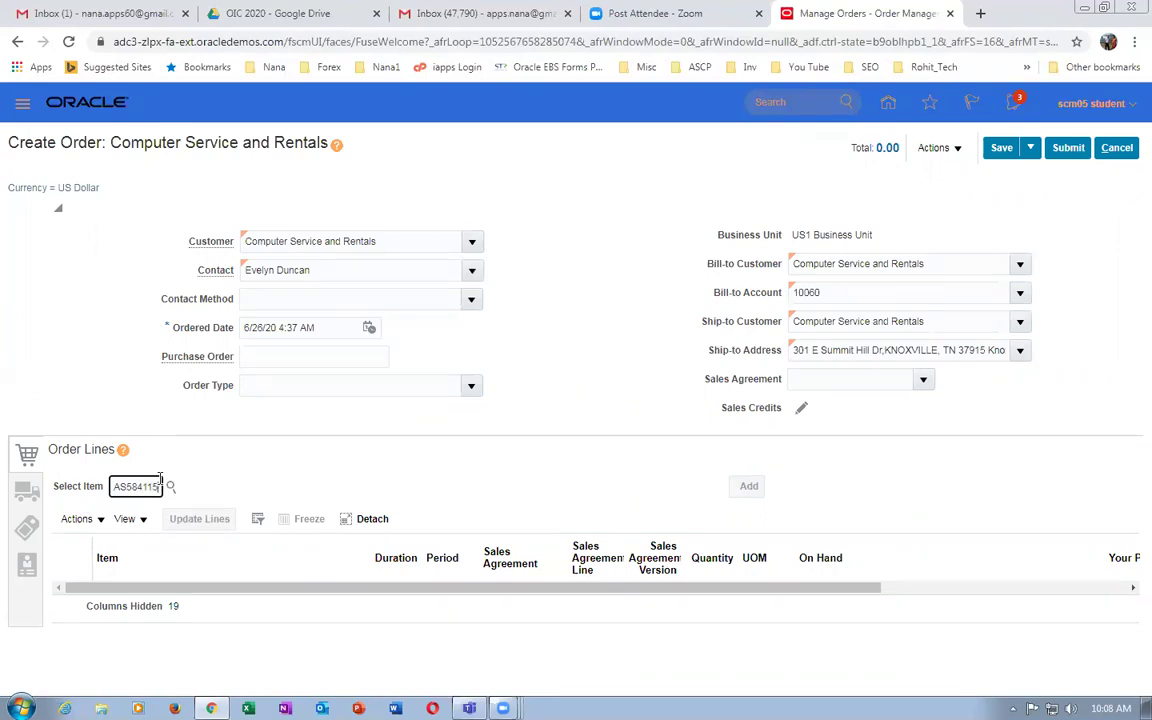
key("Tab")
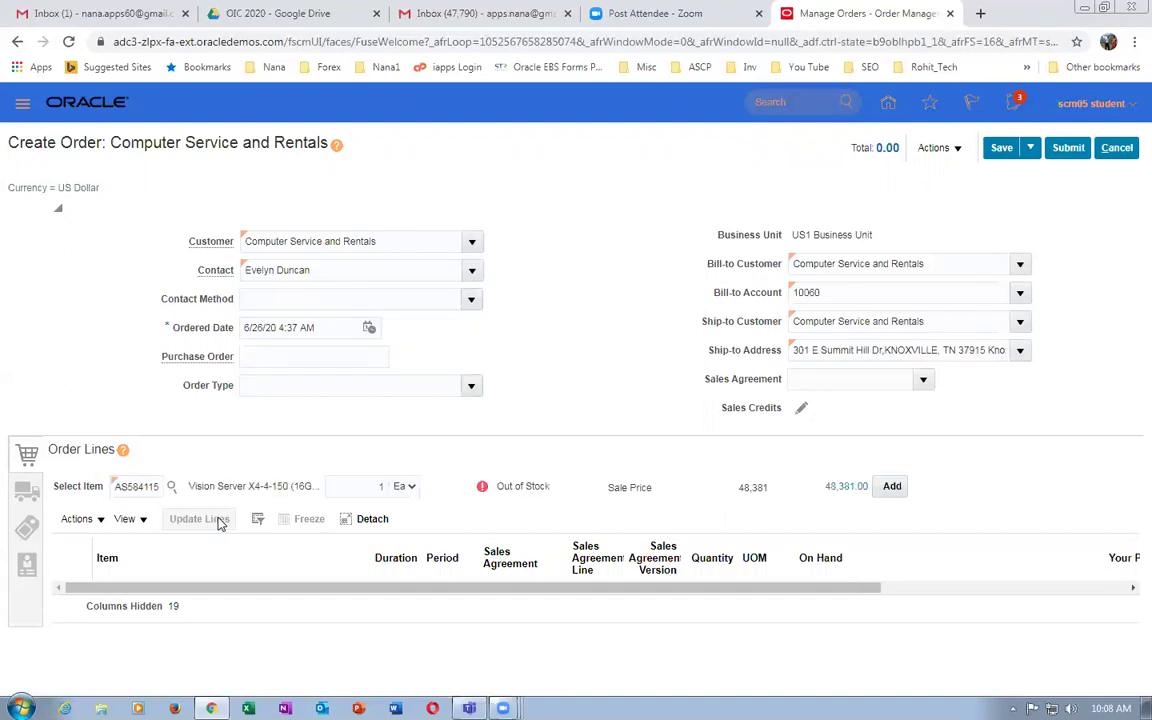
double_click(380, 487)
key("Tab")
left_click(893, 487)
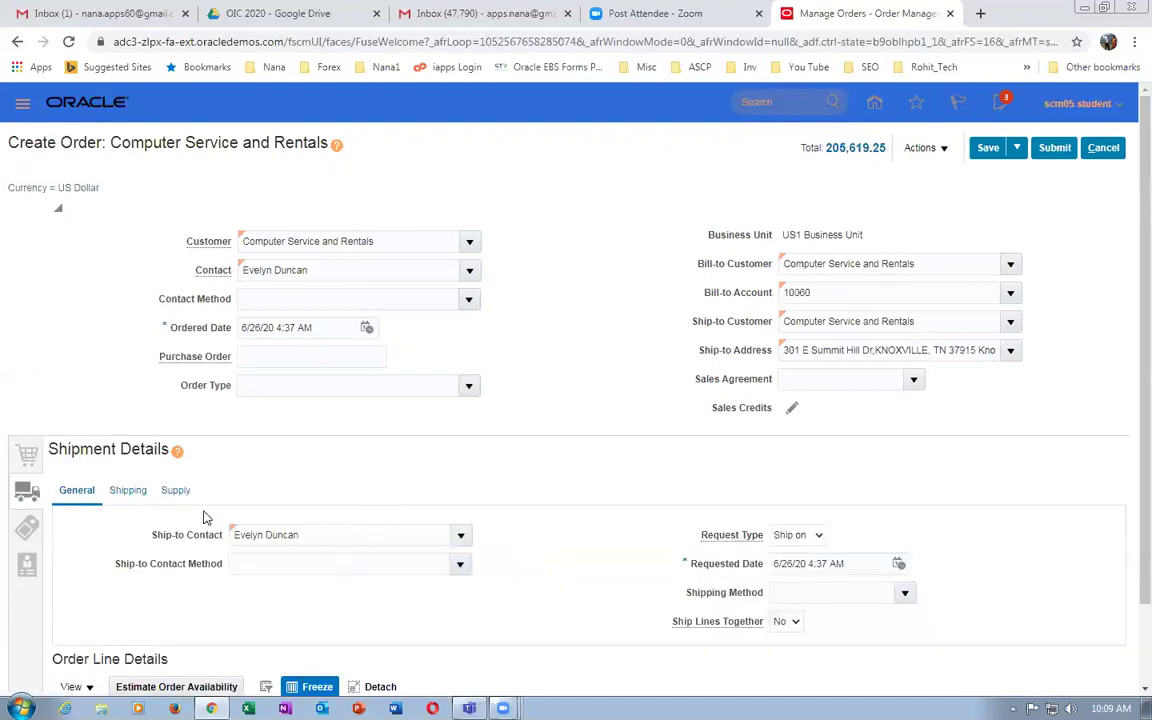
Set the supply warehouse in the shipment details to 051 - Shenzhen and save the order.
left_click(383, 537)
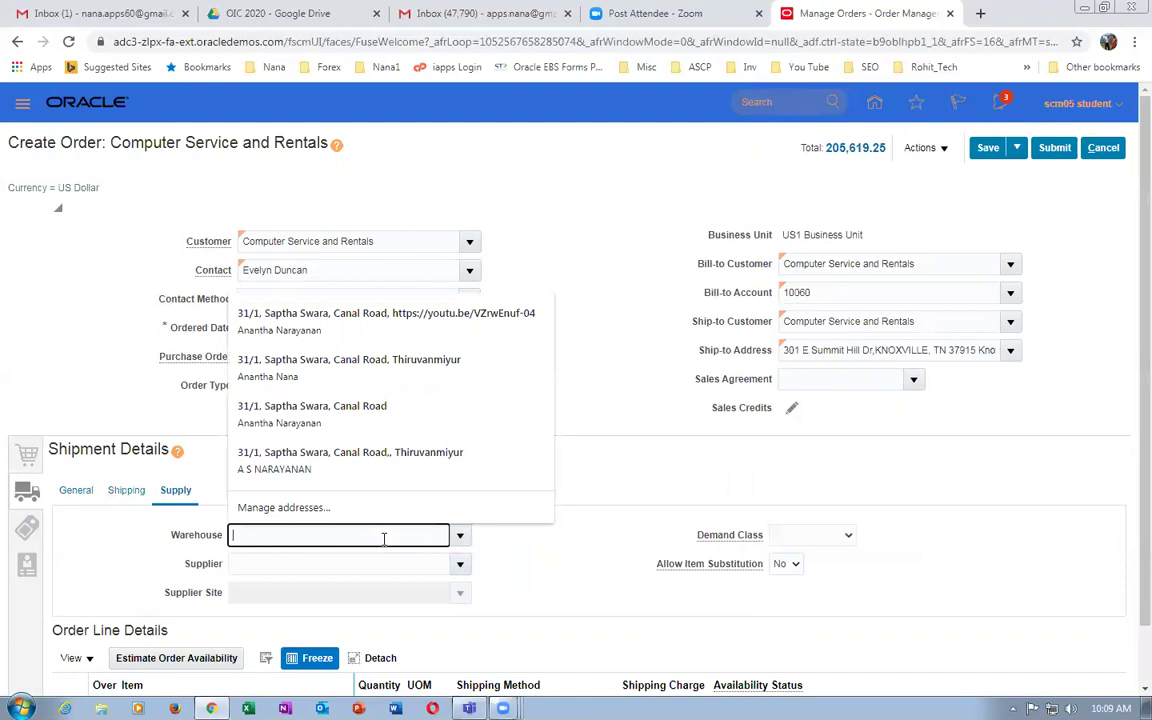
type("051")
key("Tab")
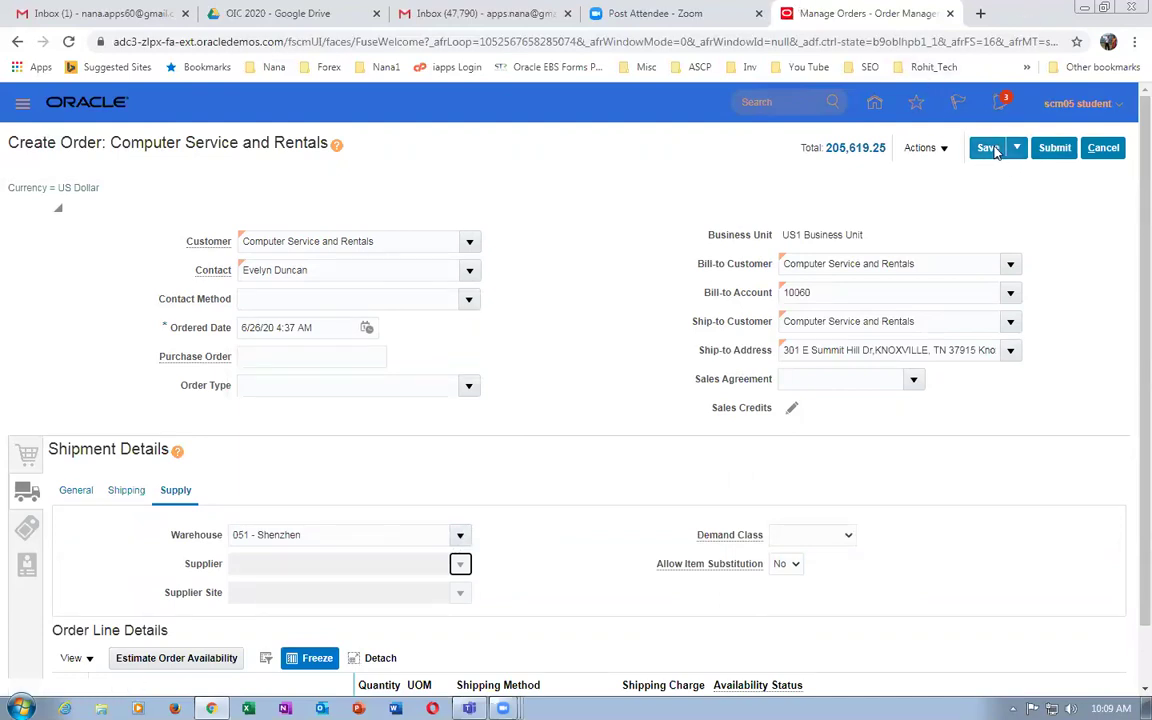
left_click(988, 148)
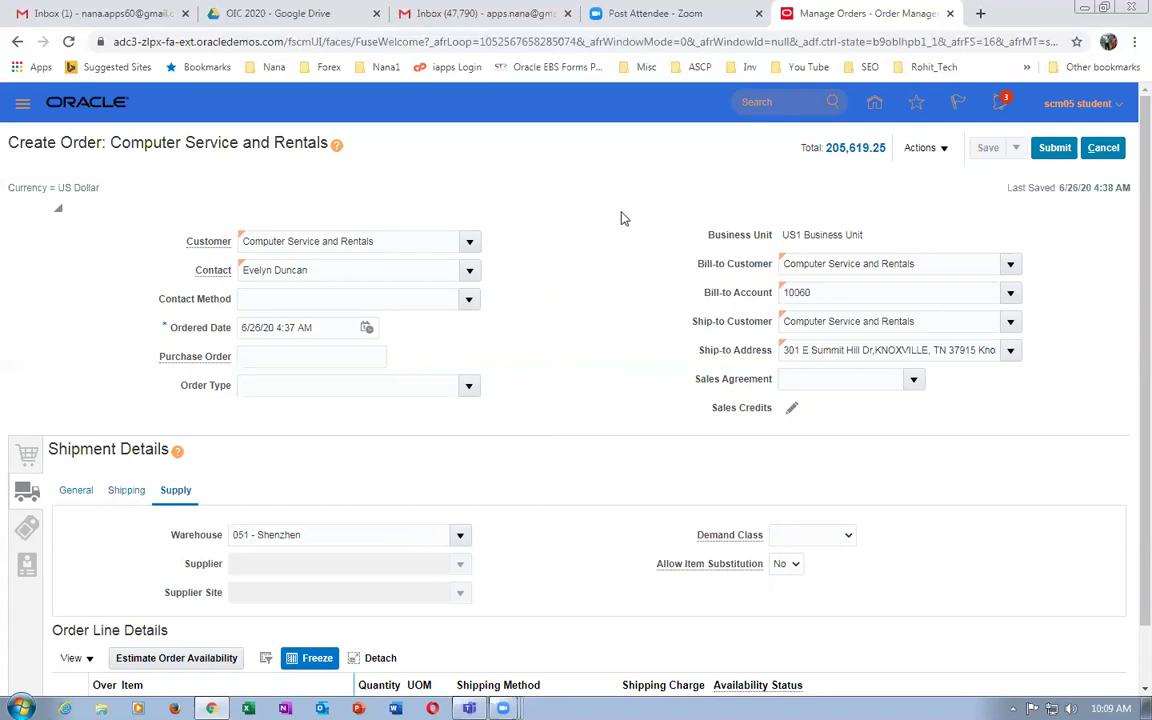
Highlight the order number, then submit the sales order and close the confirmation.
left_click_drag(345, 143, 391, 143)
left_click(1054, 147)
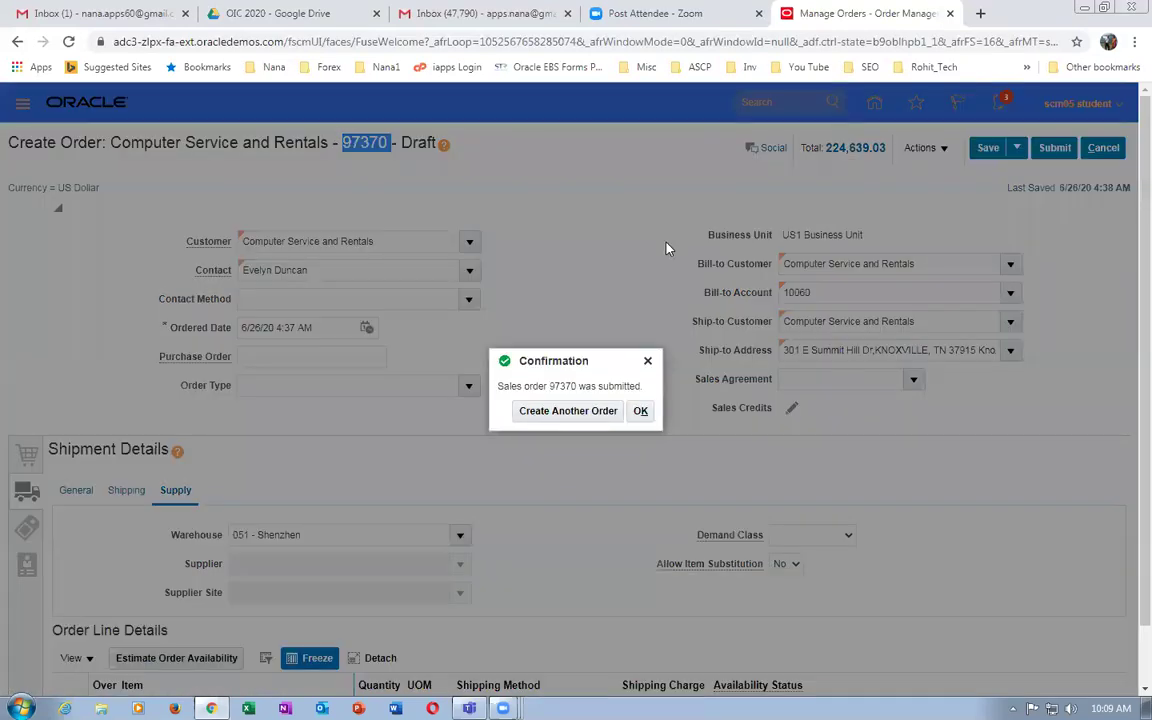
left_click(641, 412)
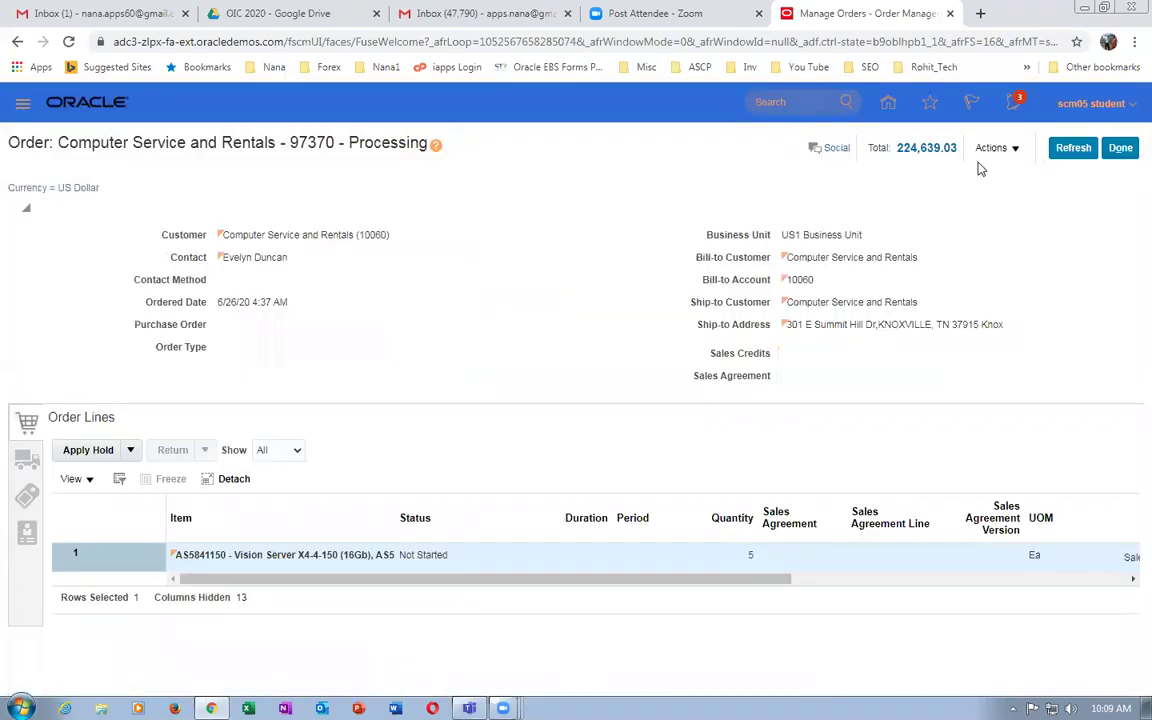
Switch the submitted order to the fulfillment view and open the orchestration process of fulfillment line 1-1.
left_click(990, 149)
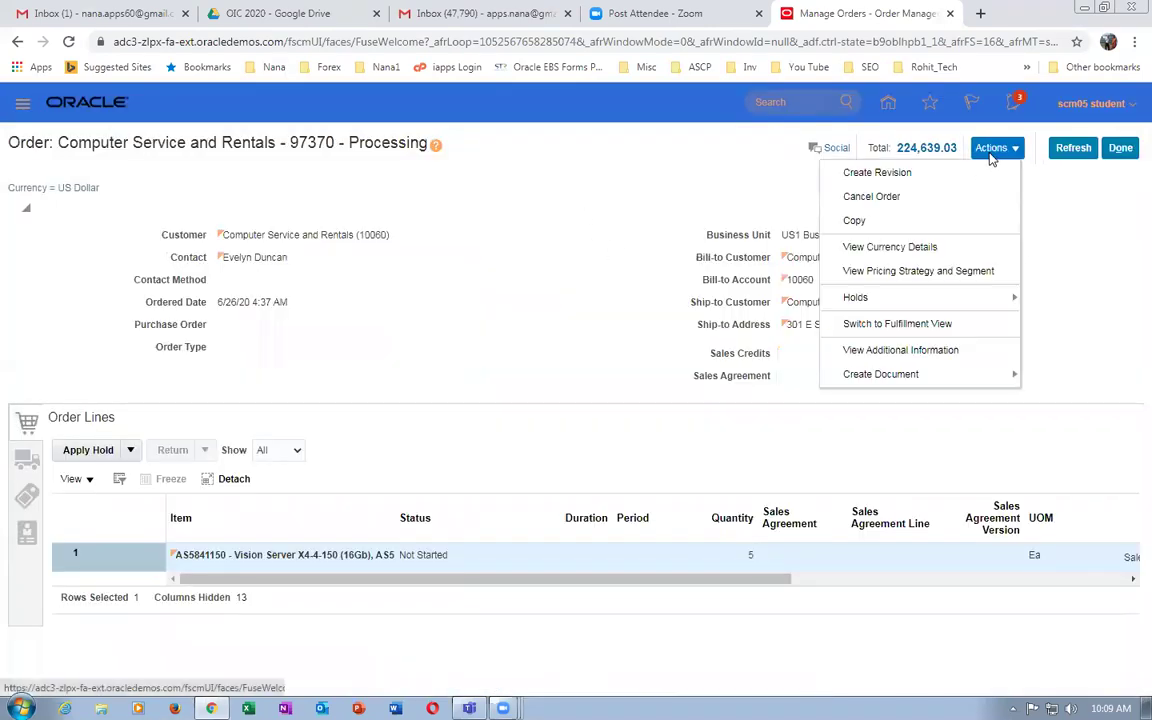
left_click(930, 324)
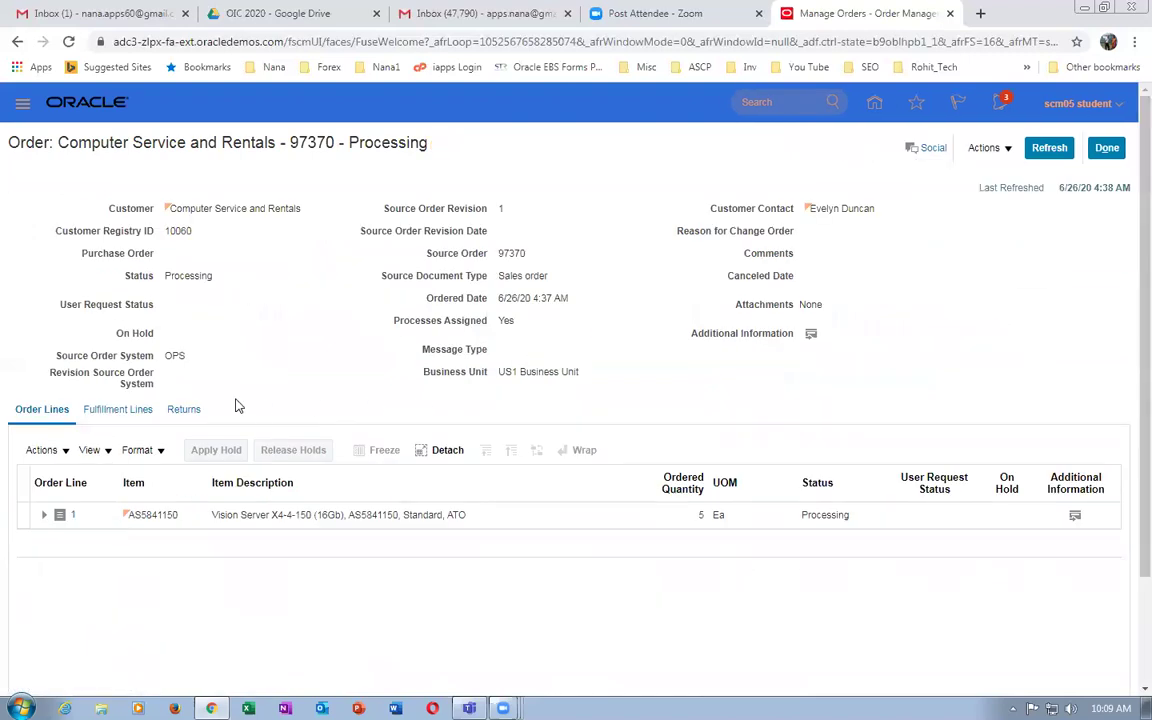
left_click(126, 414)
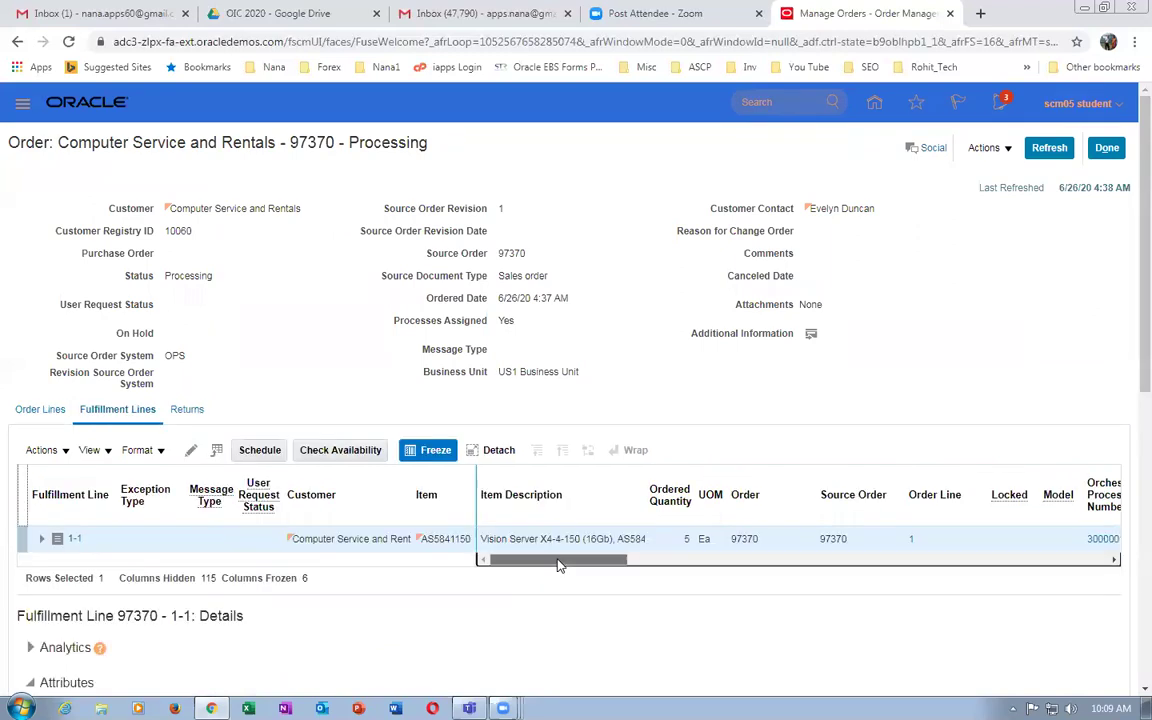
left_click(990, 541)
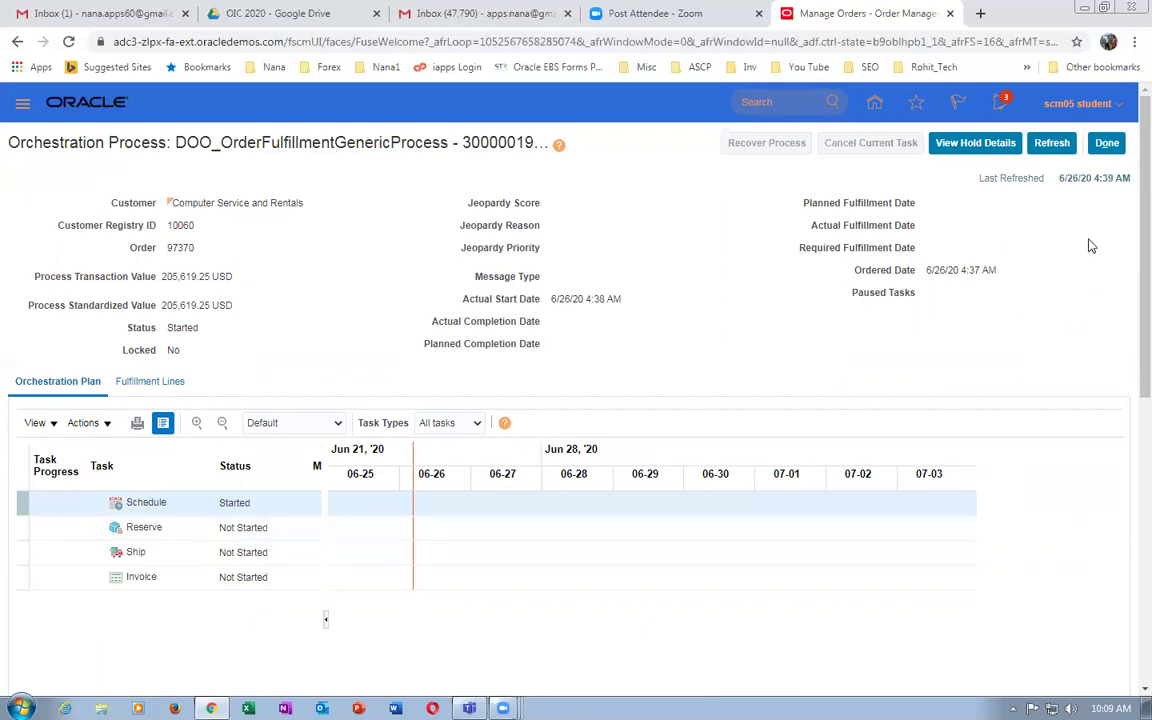
Refresh the orchestration process repeatedly to follow the overall status and the progress of each task in its plan.
left_click(1051, 143)
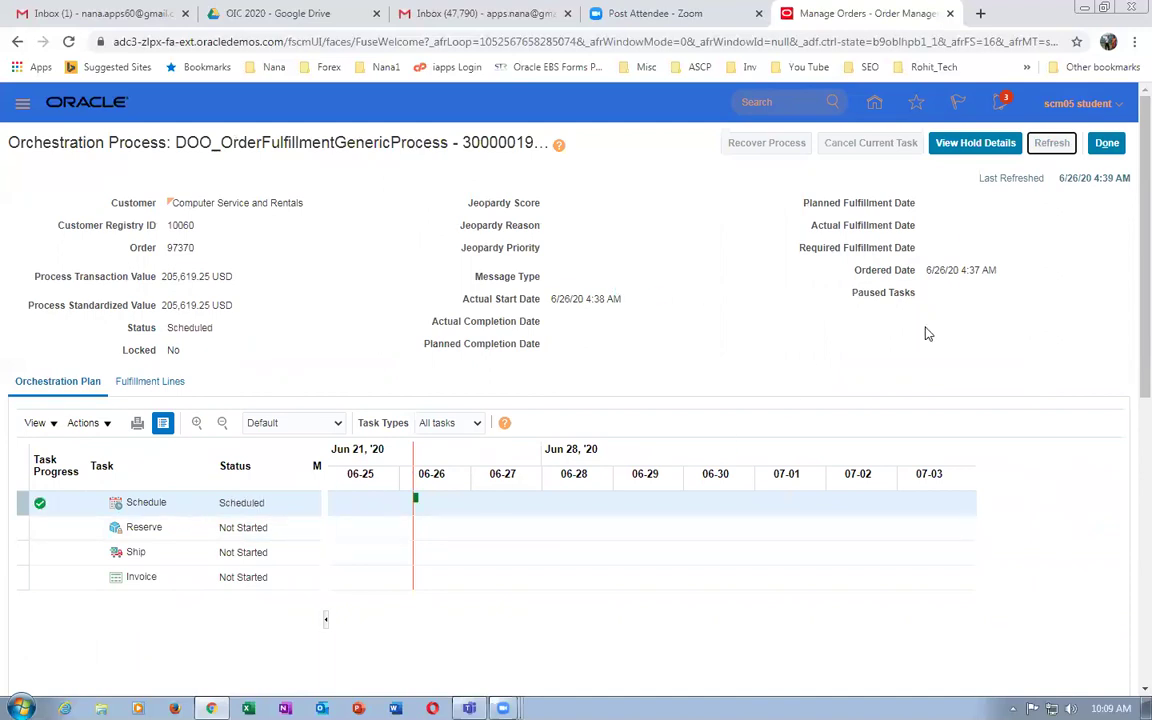
left_click(1051, 143)
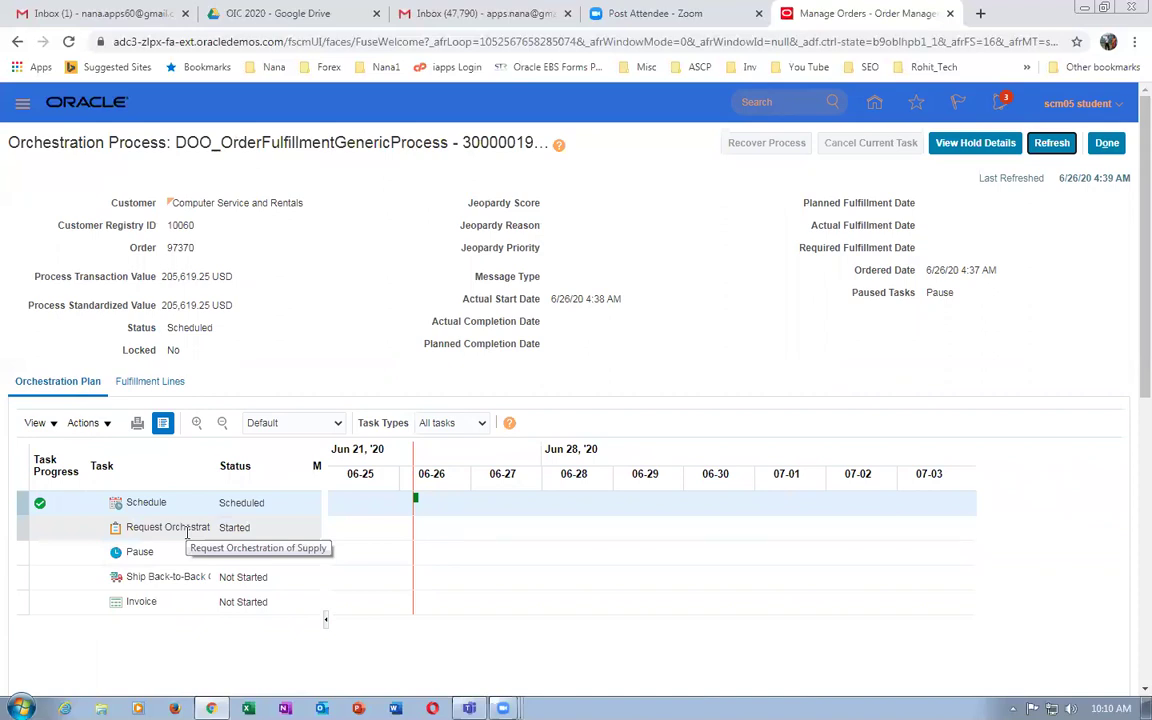
left_click(1051, 143)
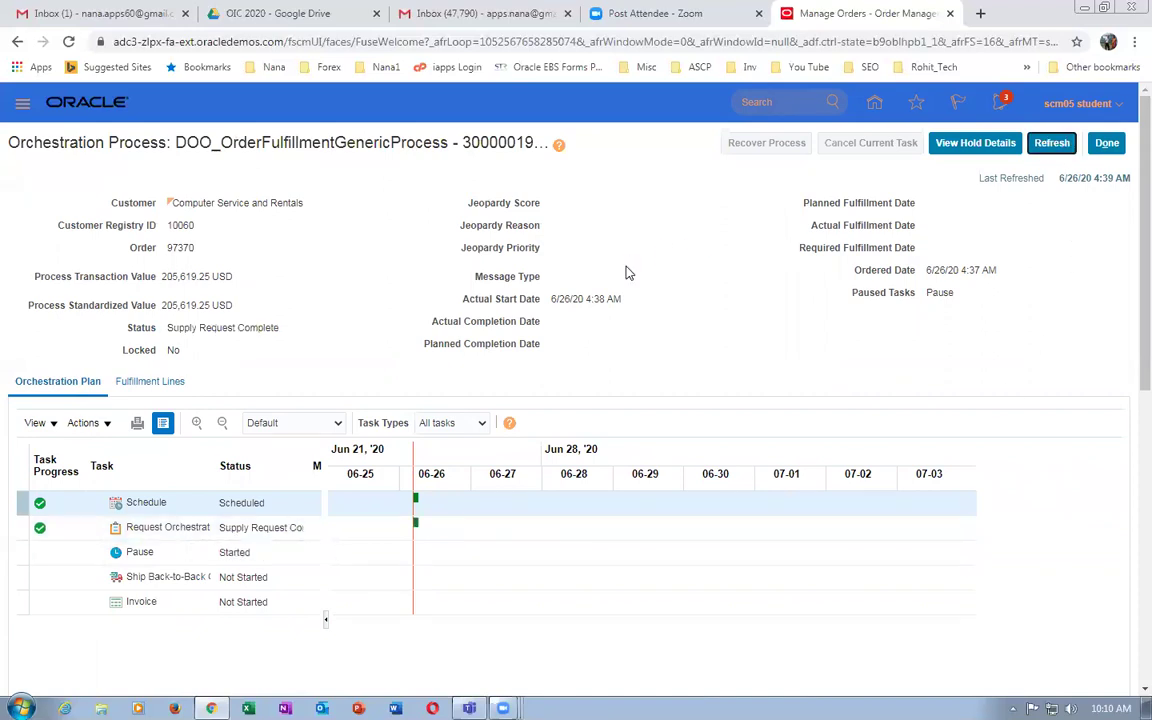
left_click(1046, 145)
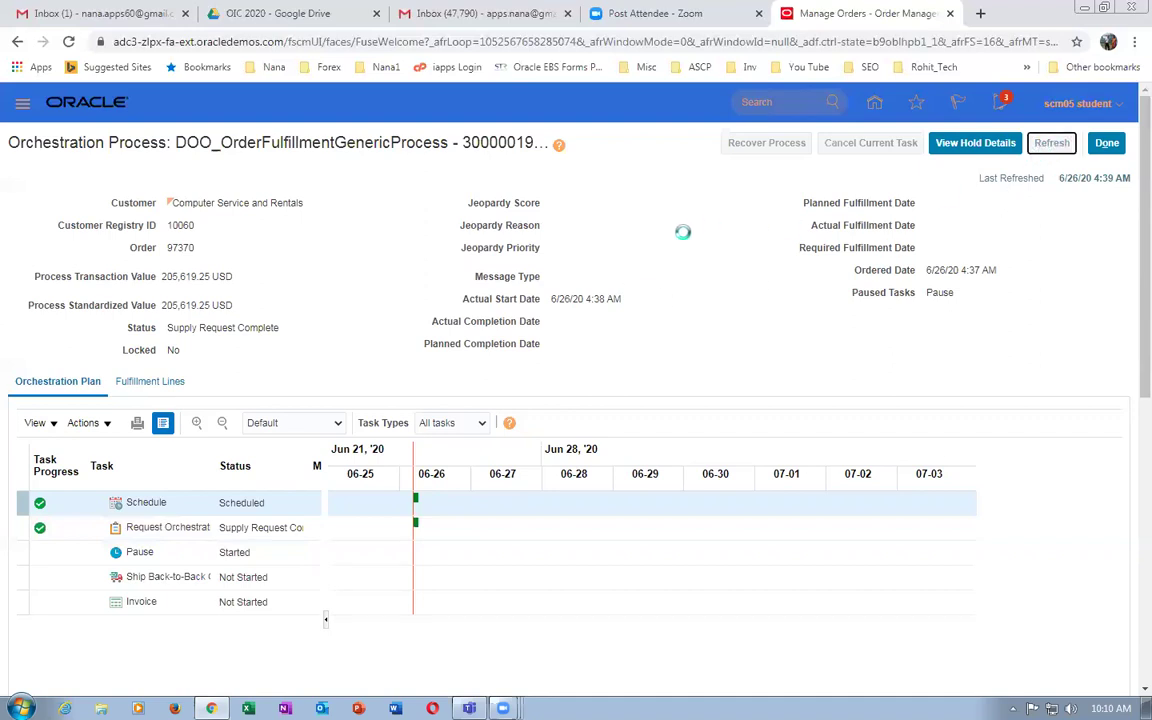
left_click(1050, 143)
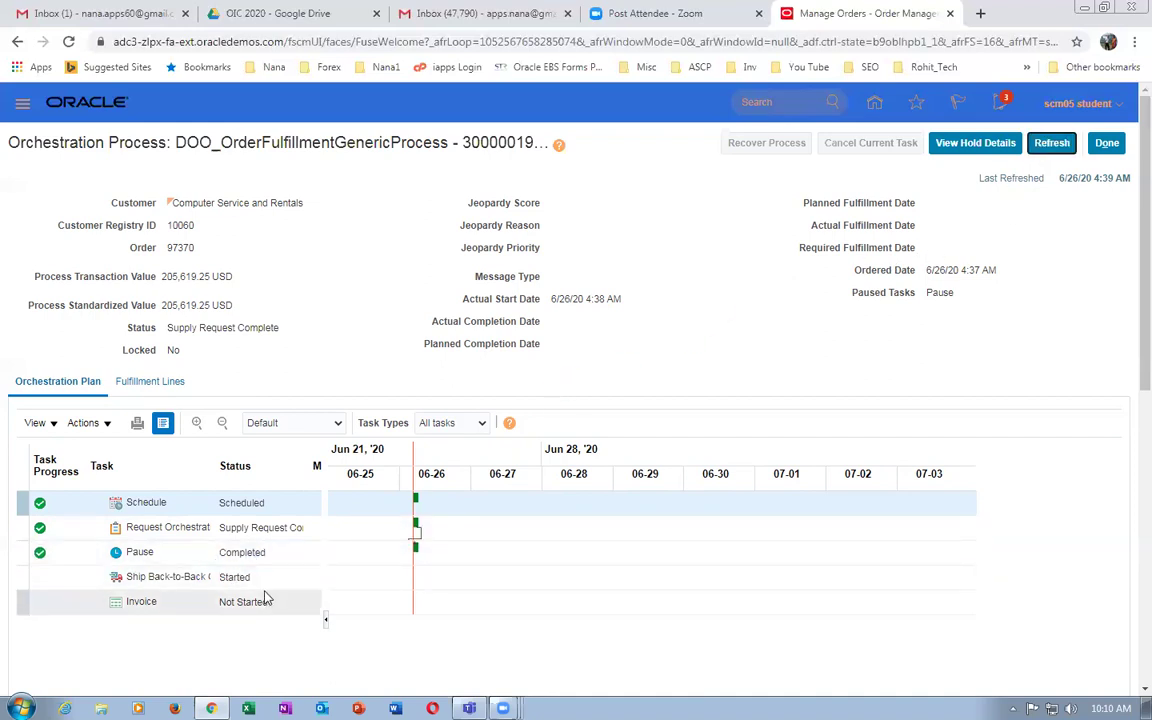
left_click(1050, 143)
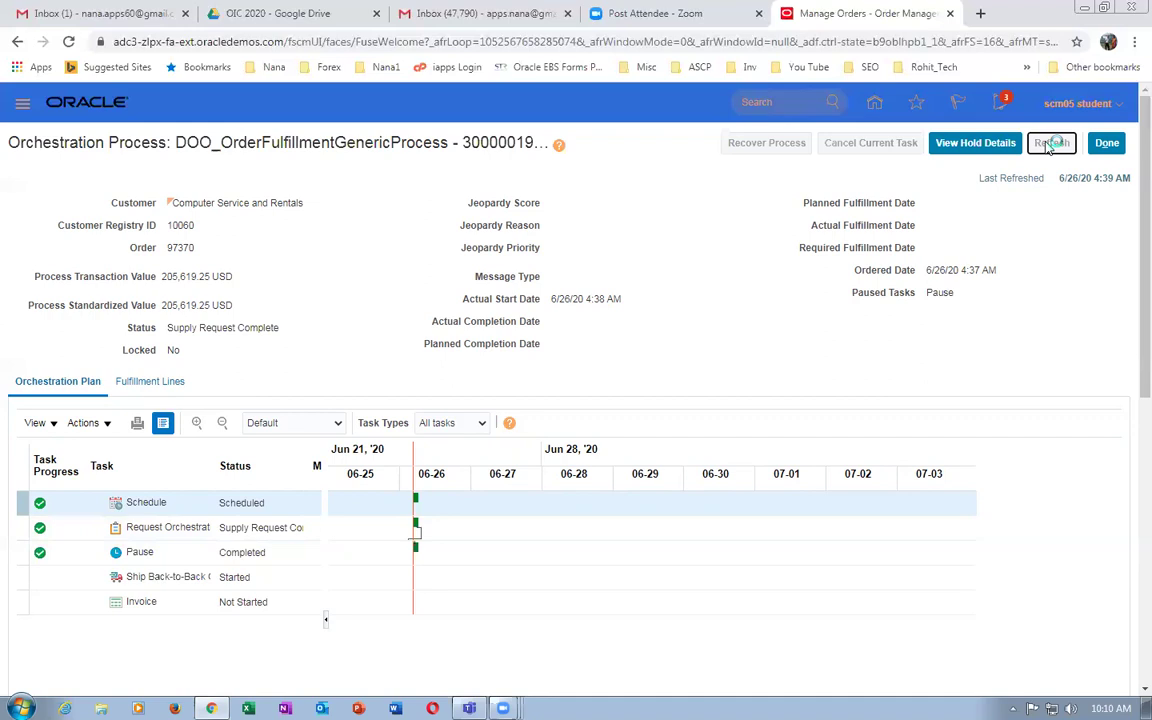
left_click(1050, 143)
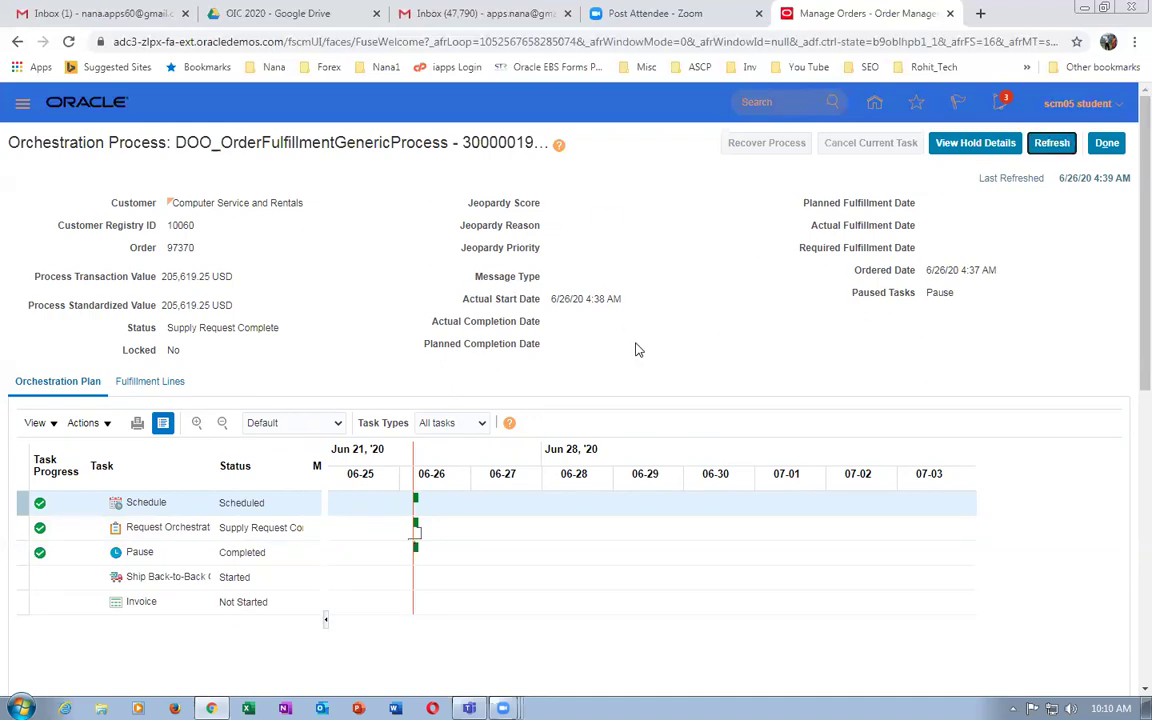
left_click_drag(172, 328, 243, 331)
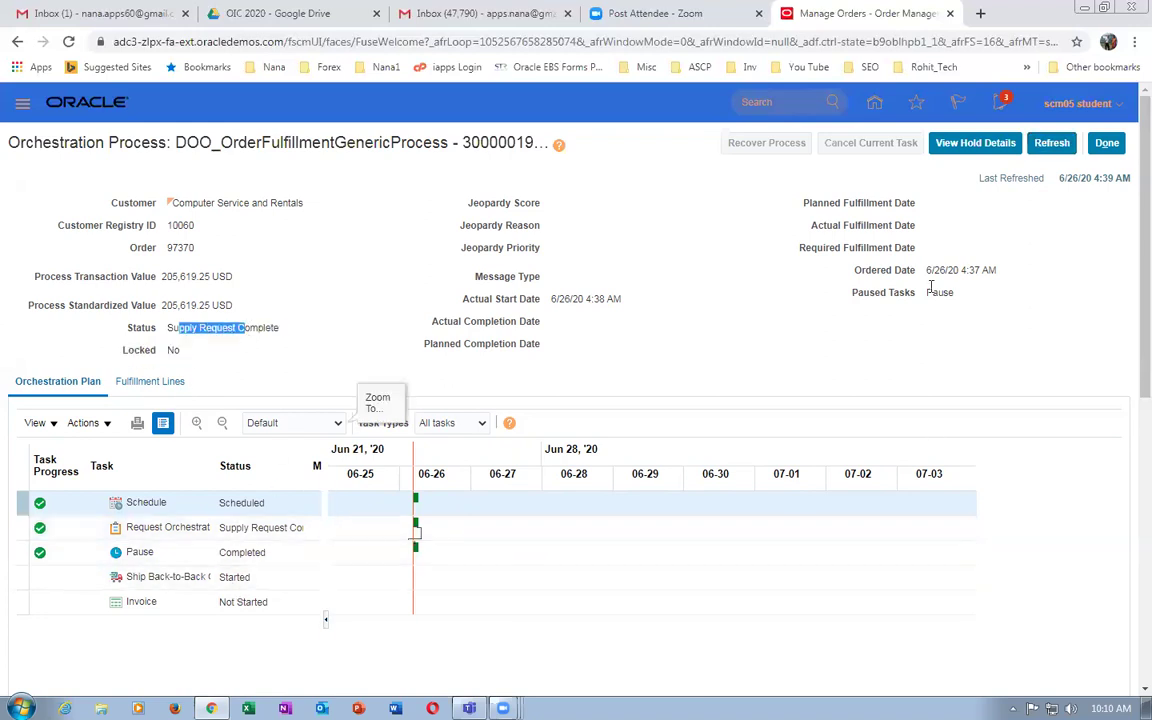
left_click(1043, 149)
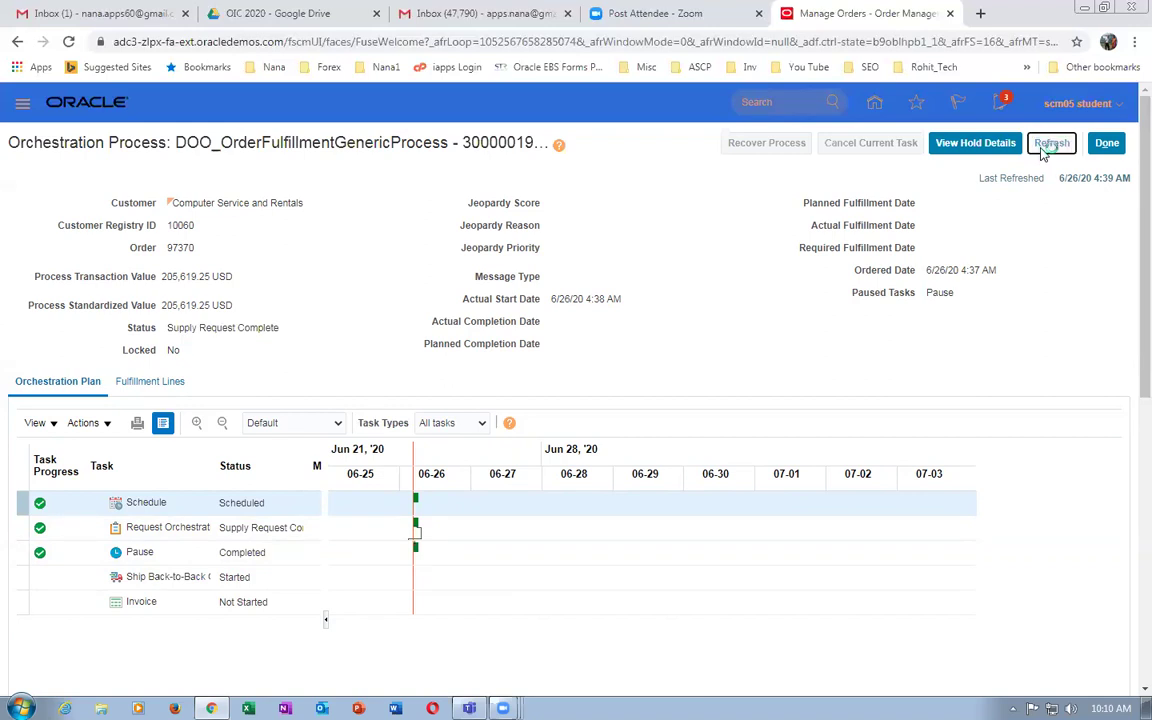
left_click(1043, 149)
Open the supply details of the process's fulfillment line and copy the back-to-back supply order number.
left_click(150, 385)
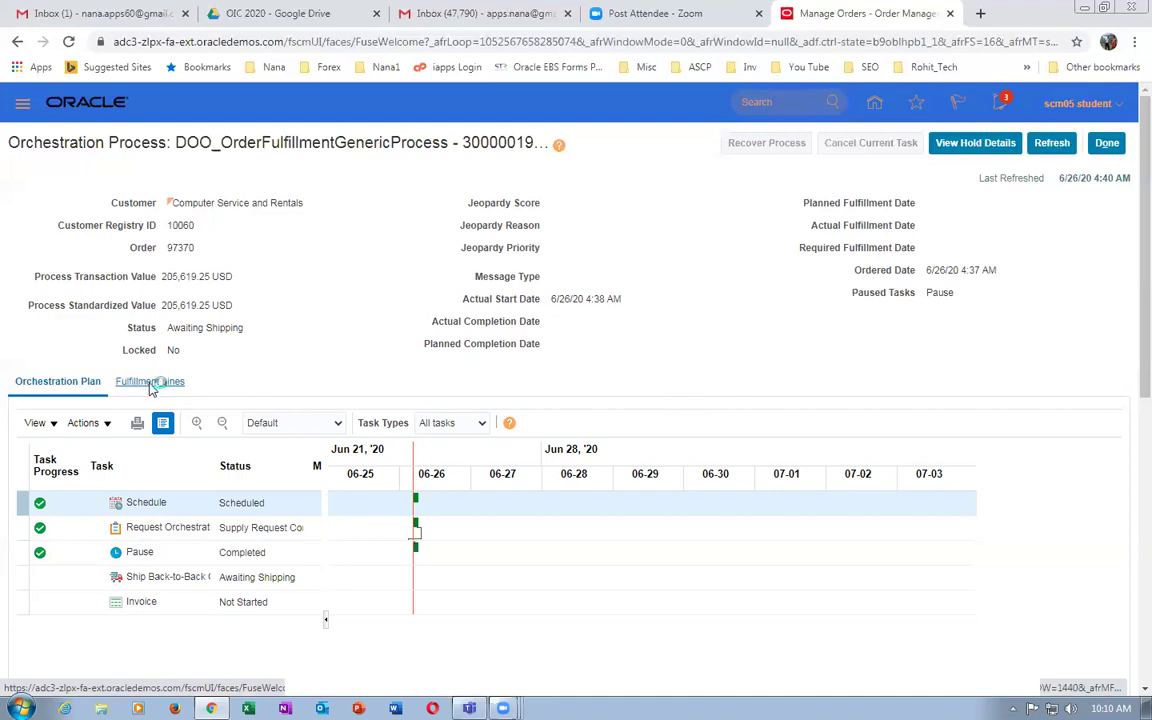
scroll(143, 520, "down", 3)
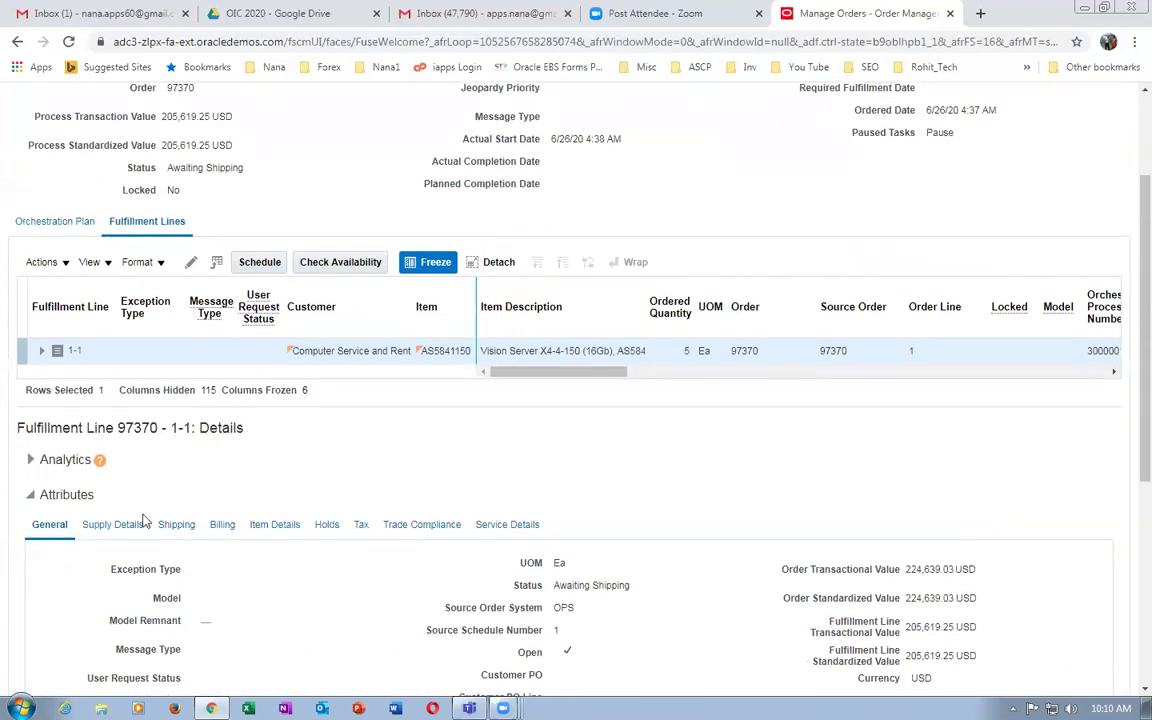
left_click(100, 530)
scroll(177, 483, "down", 5)
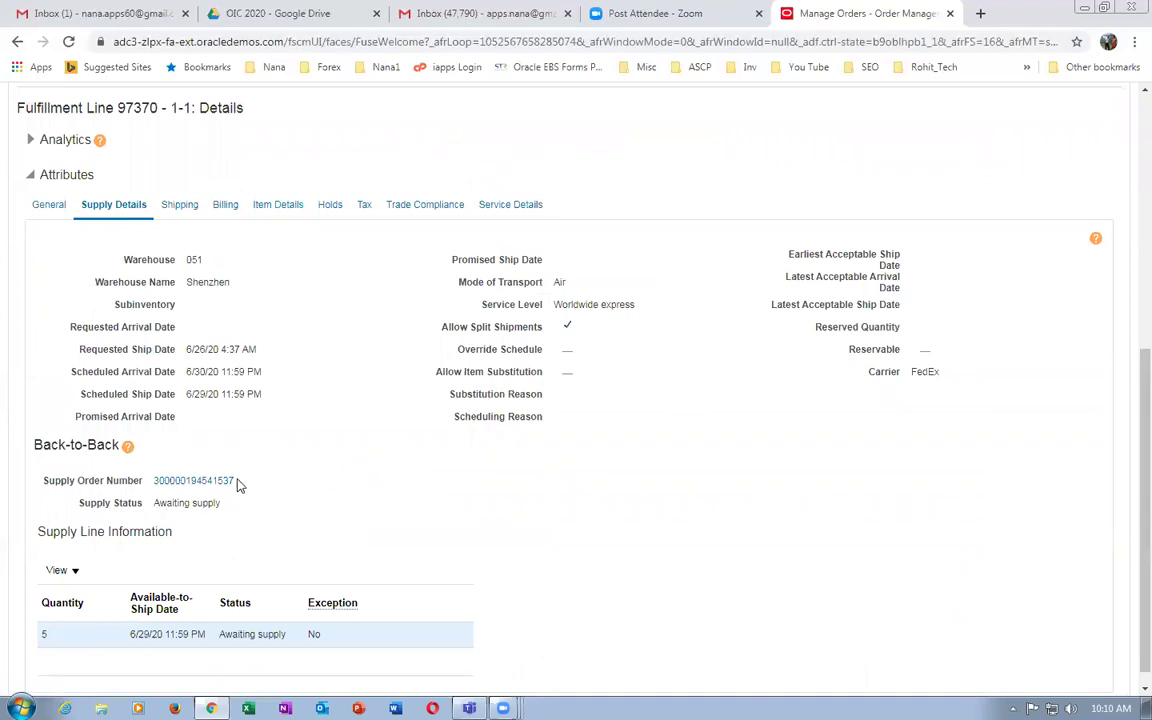
left_click_drag(234, 481, 150, 494)
Open the application home in a second browser tab and go to Manage Supply Lines in Supply Orchestration.
right_click(878, 10)
left_click(896, 88)
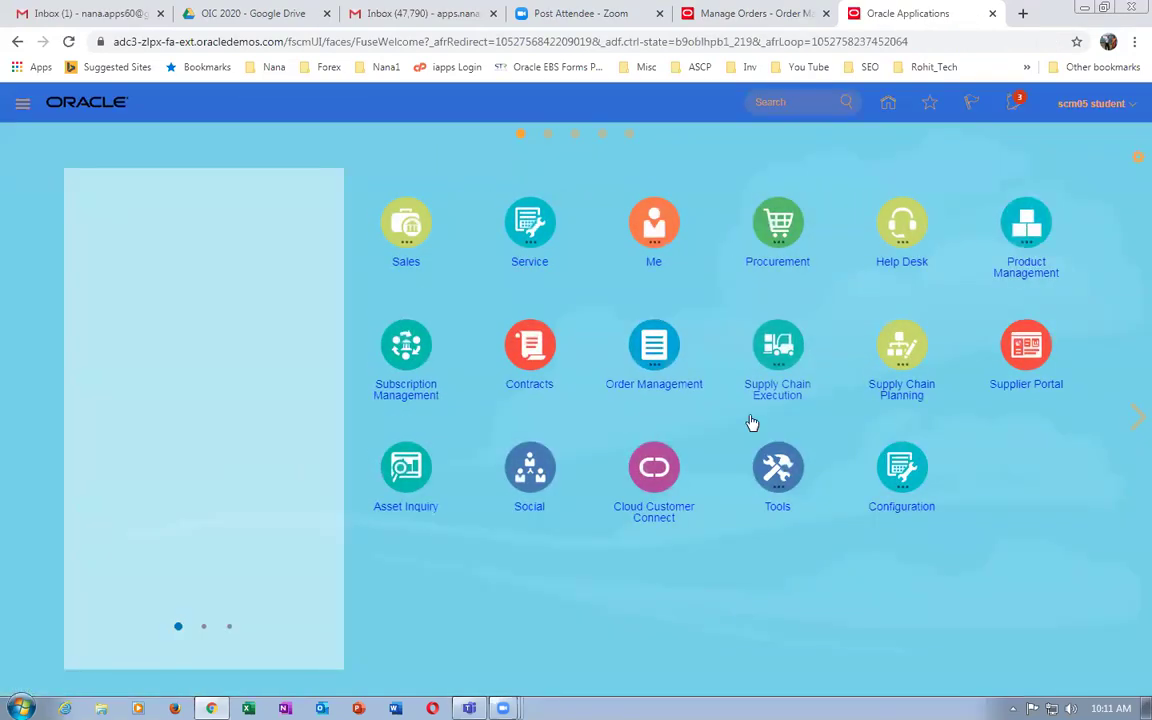
left_click(785, 345)
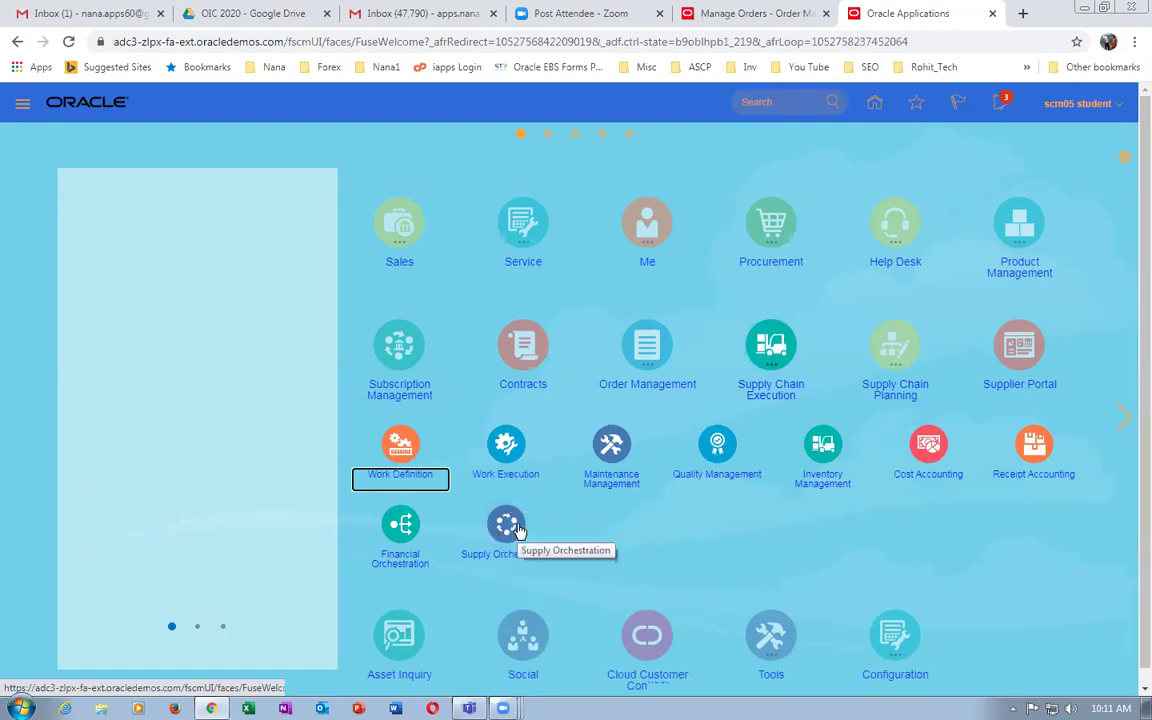
left_click(517, 530)
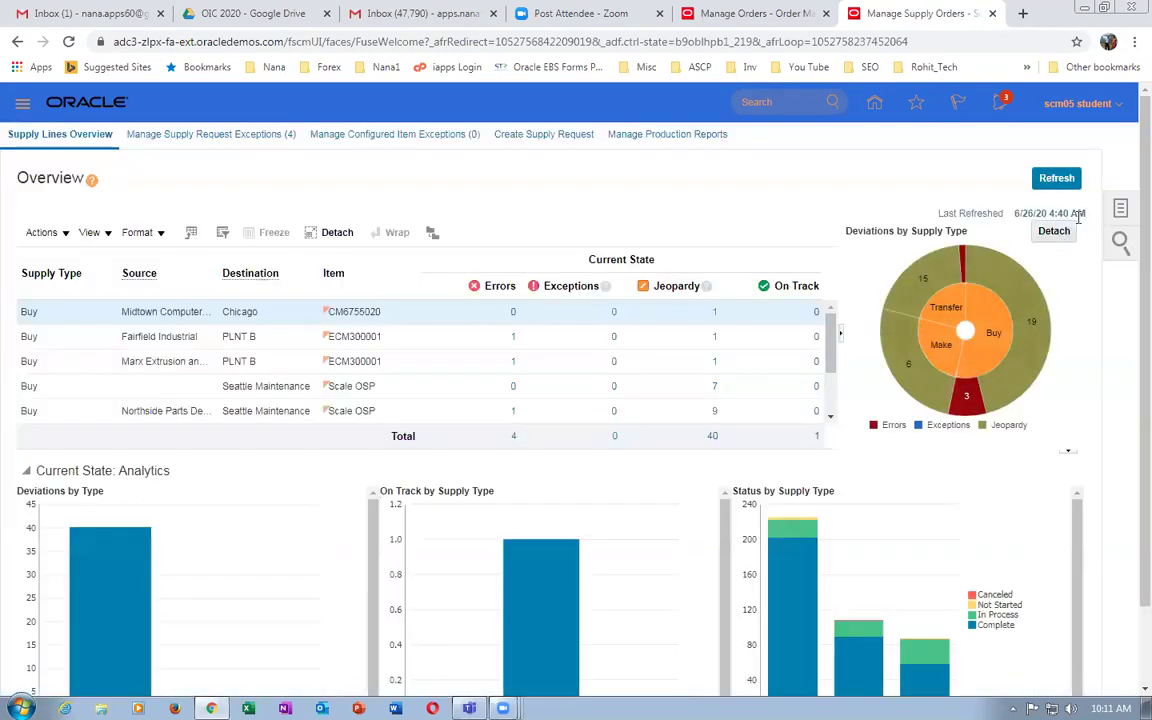
left_click(1120, 210)
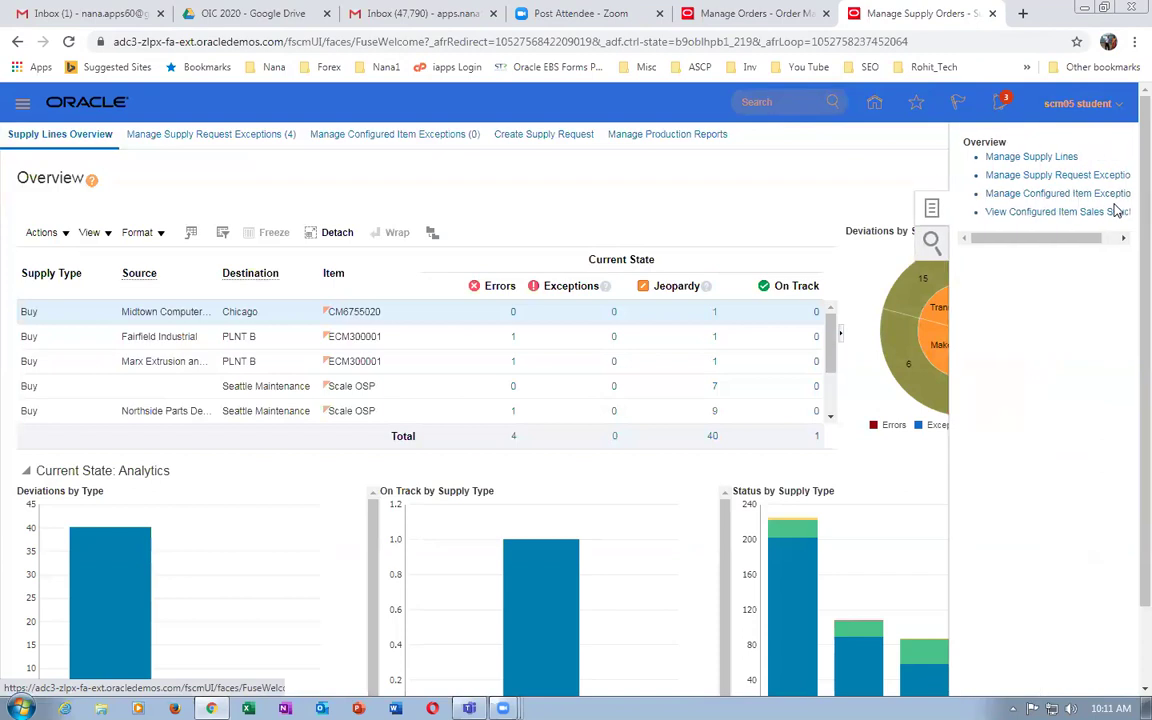
left_click(1027, 157)
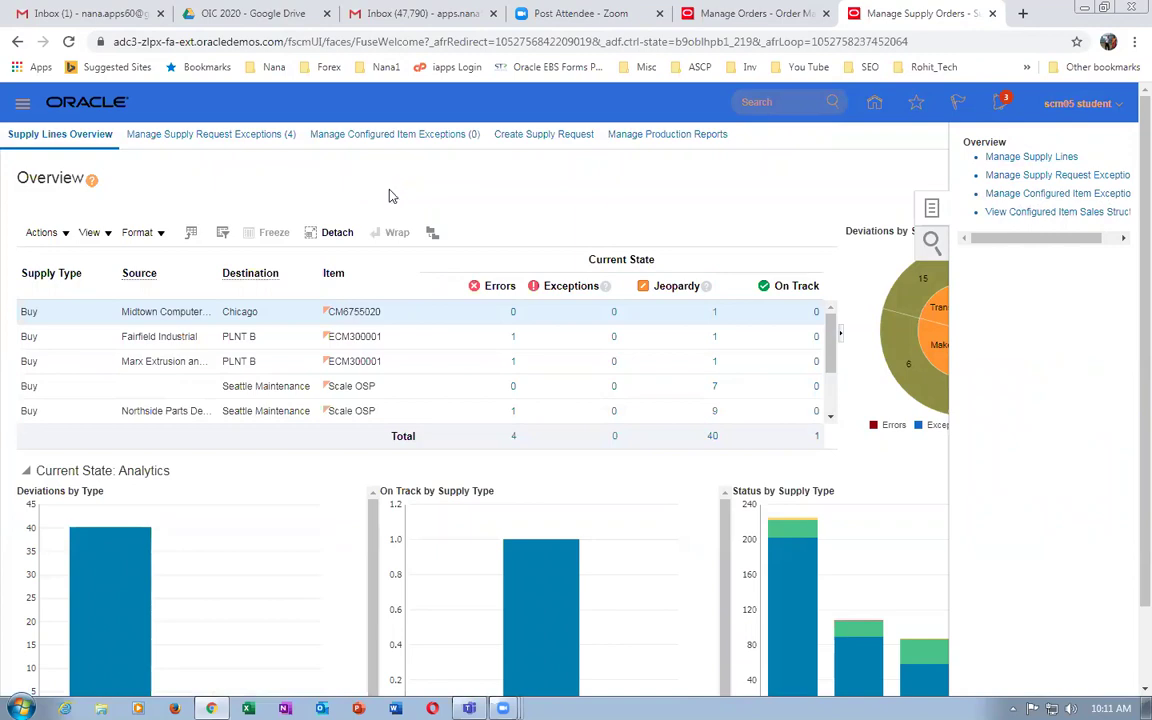
Search the supply lines by the copied supply order number and open the details of the matching supply order.
left_click(371, 262)
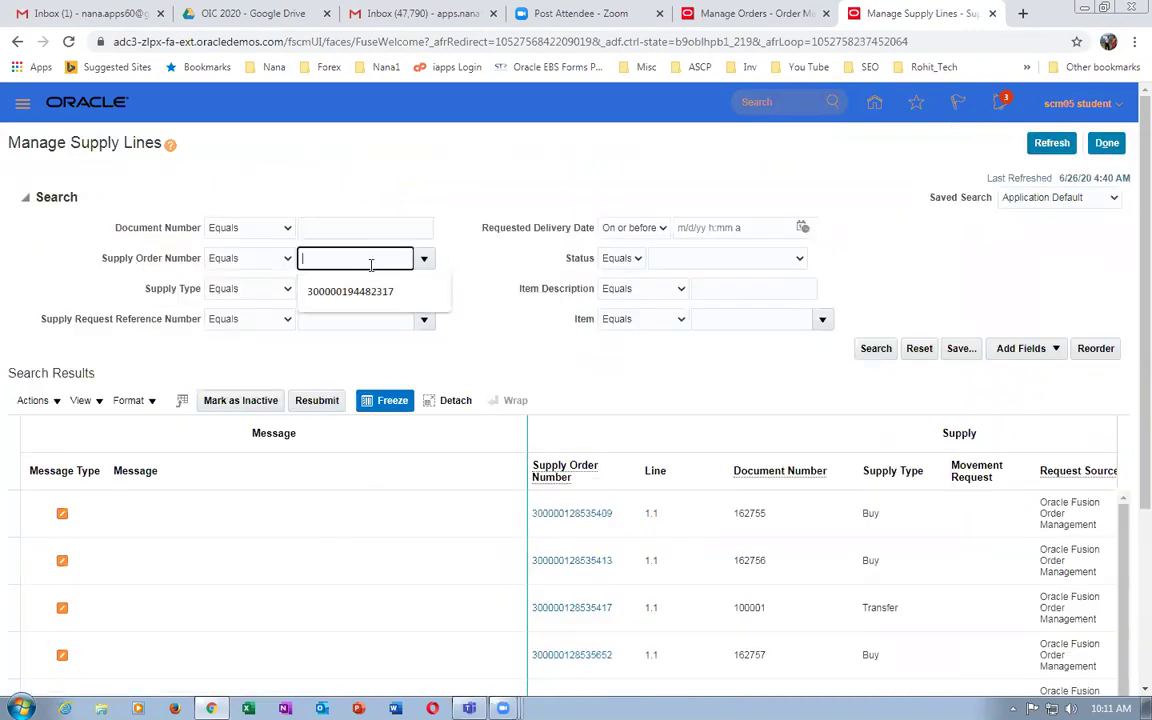
key("Down")
key("Return")
key("Tab")
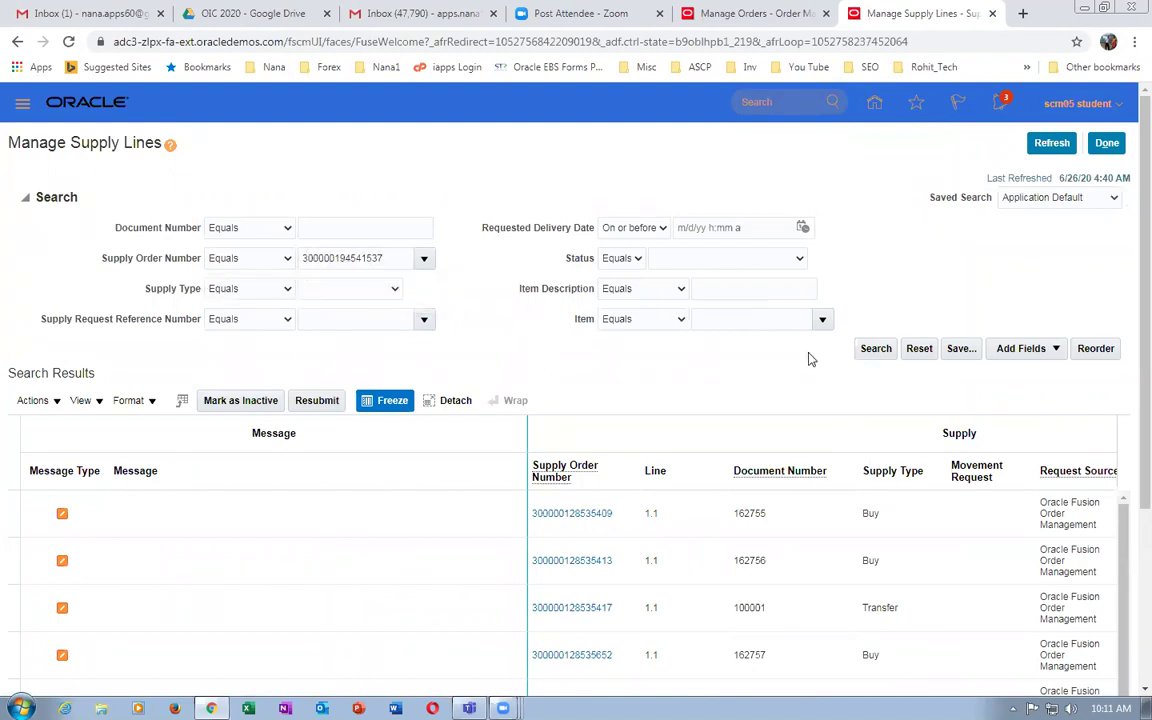
left_click(873, 348)
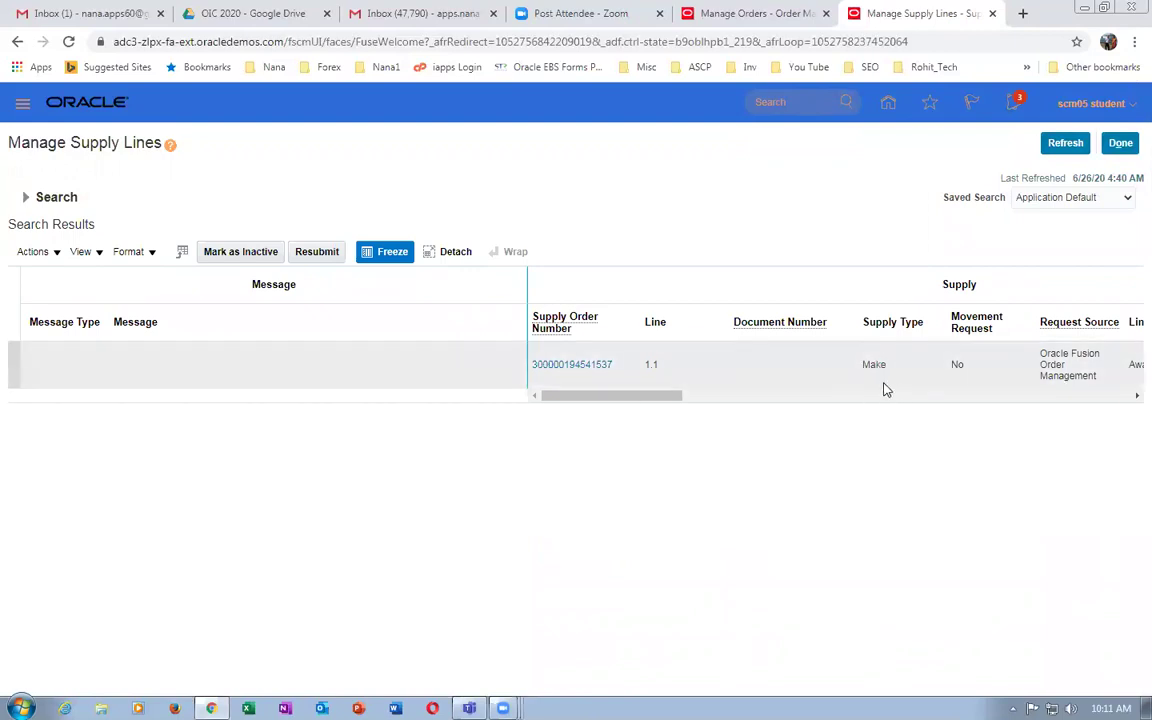
left_click_drag(648, 399, 593, 423)
left_click(571, 364)
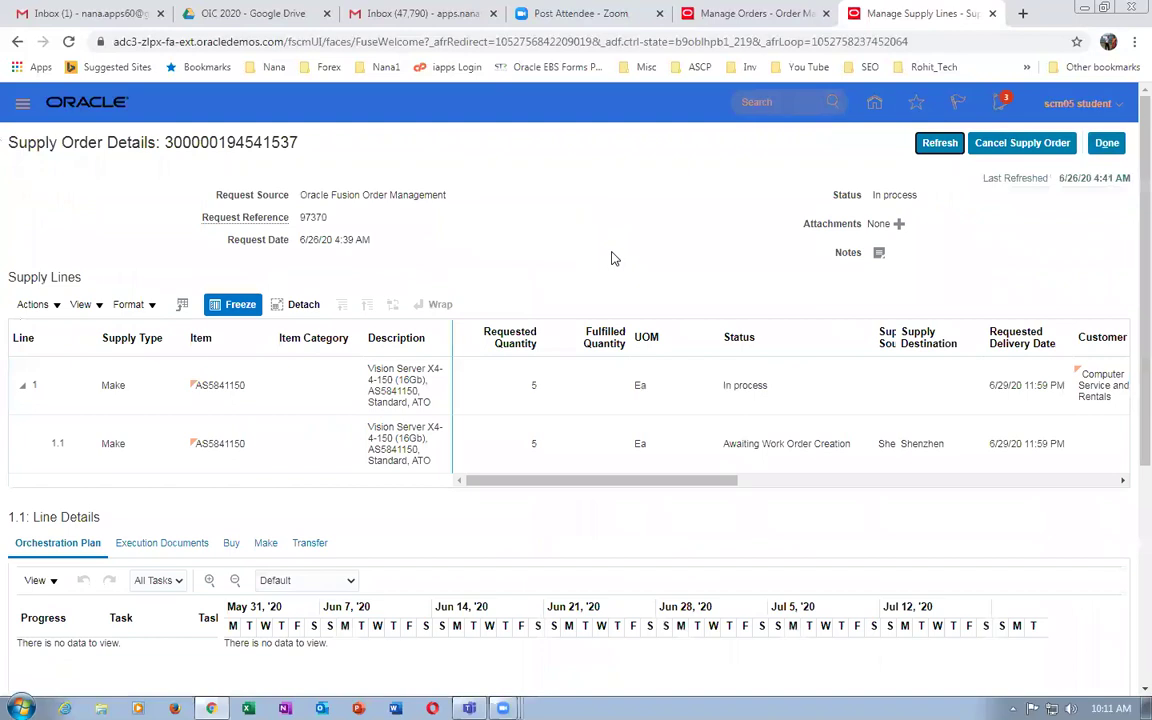
Select supply line 1.1 and review its make details and execution documents for the work order.
left_click(757, 443)
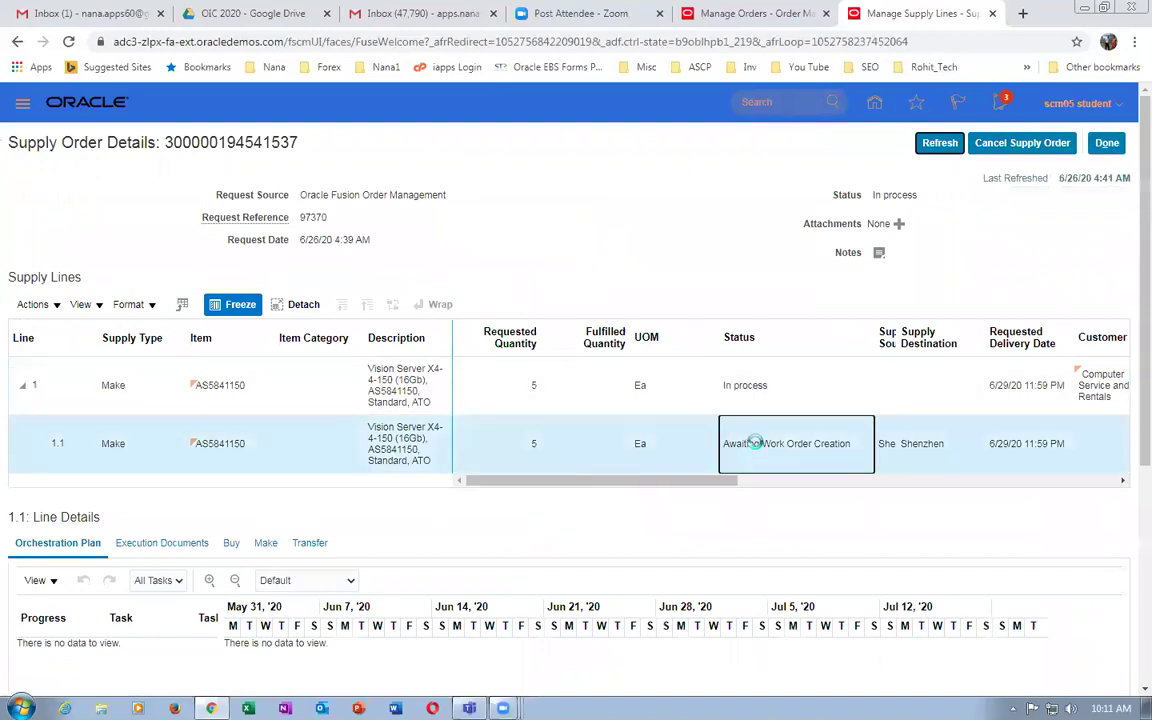
mouse_move(640, 483)
left_mouse_down()
mouse_move(676, 484)
mouse_move(640, 488)
left_mouse_up()
left_click(265, 389)
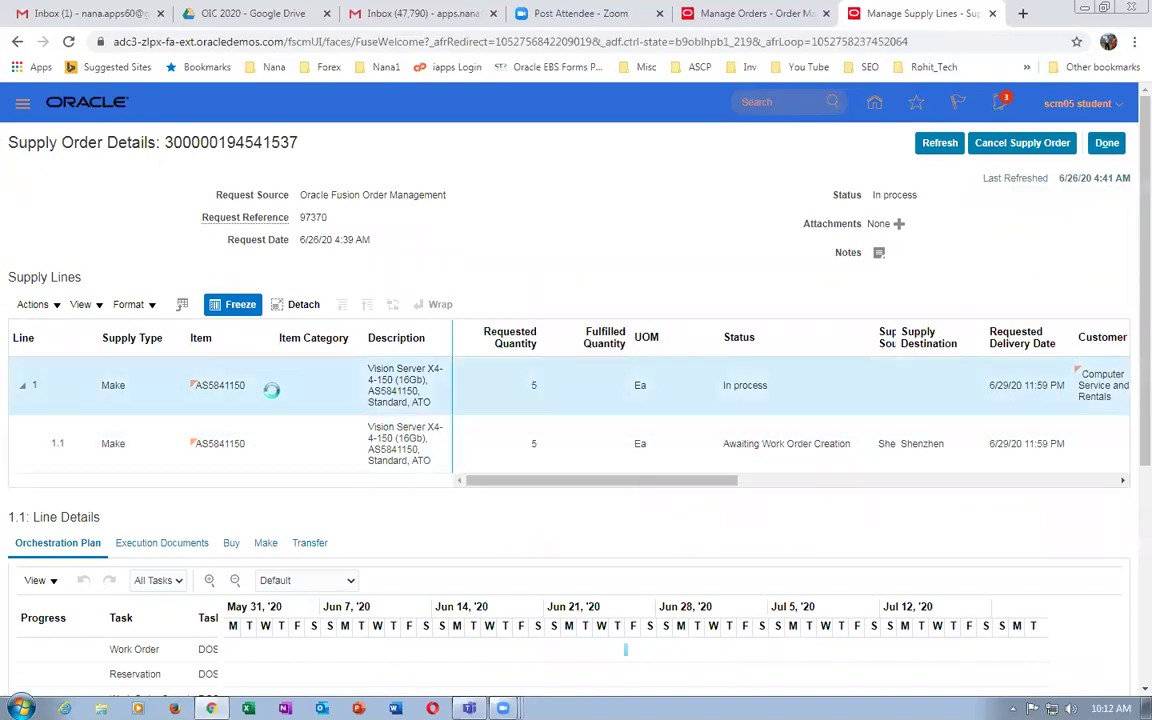
left_click(282, 443)
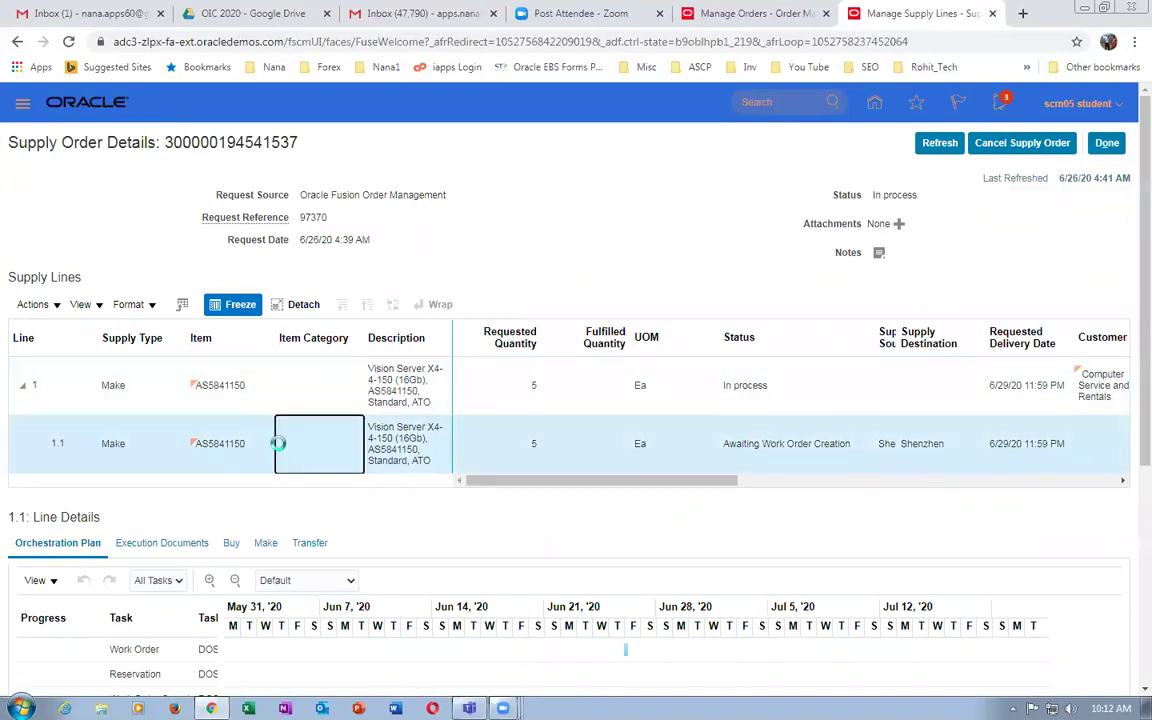
left_click(230, 542)
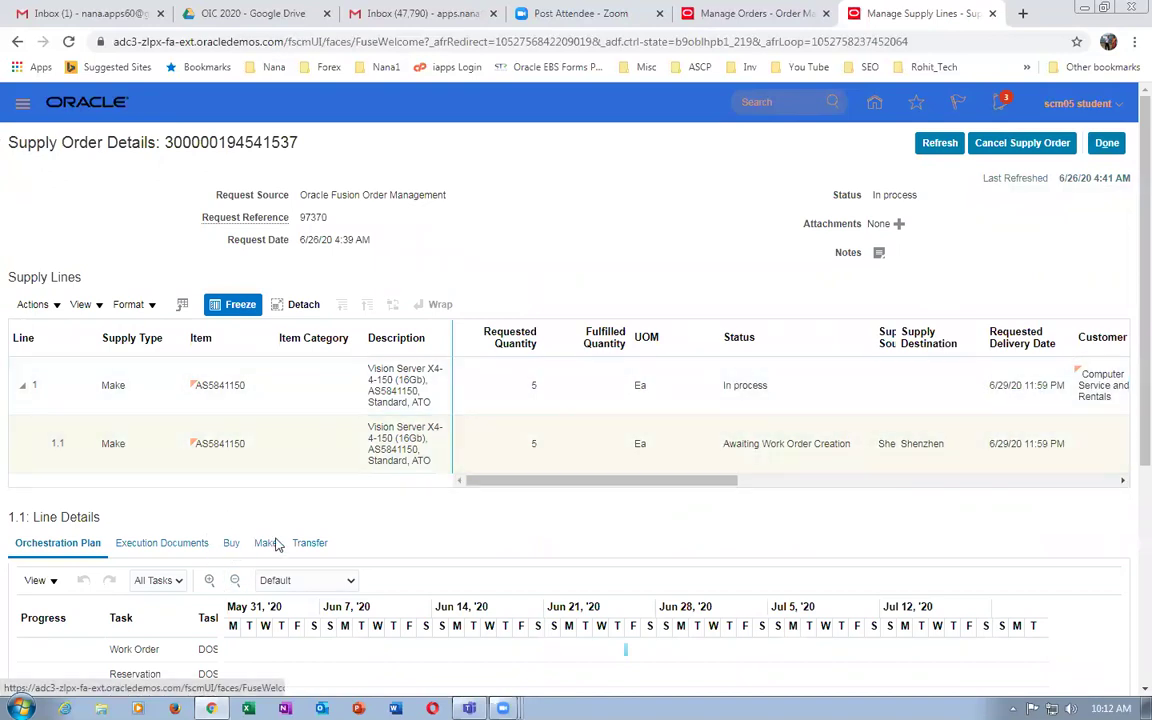
left_click(305, 543)
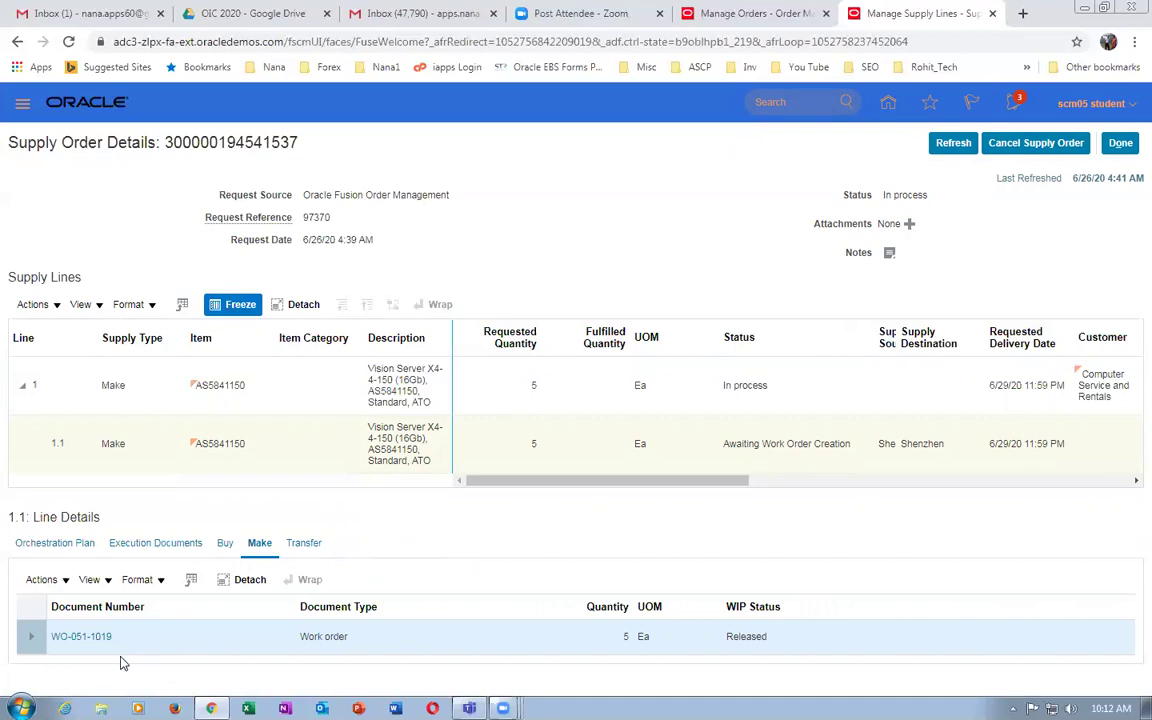
left_click(158, 543)
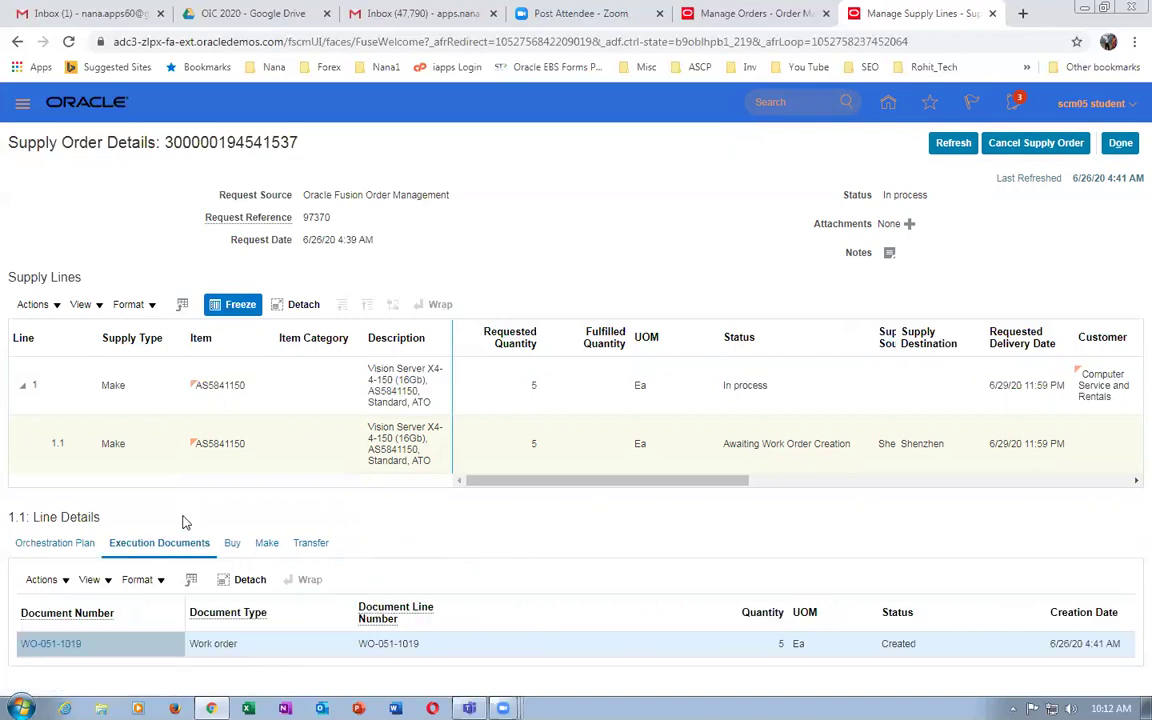
Refresh the supply order and examine the tasks in line 1.1's orchestration plan, widening the Task column to read their full names.
left_click(940, 143)
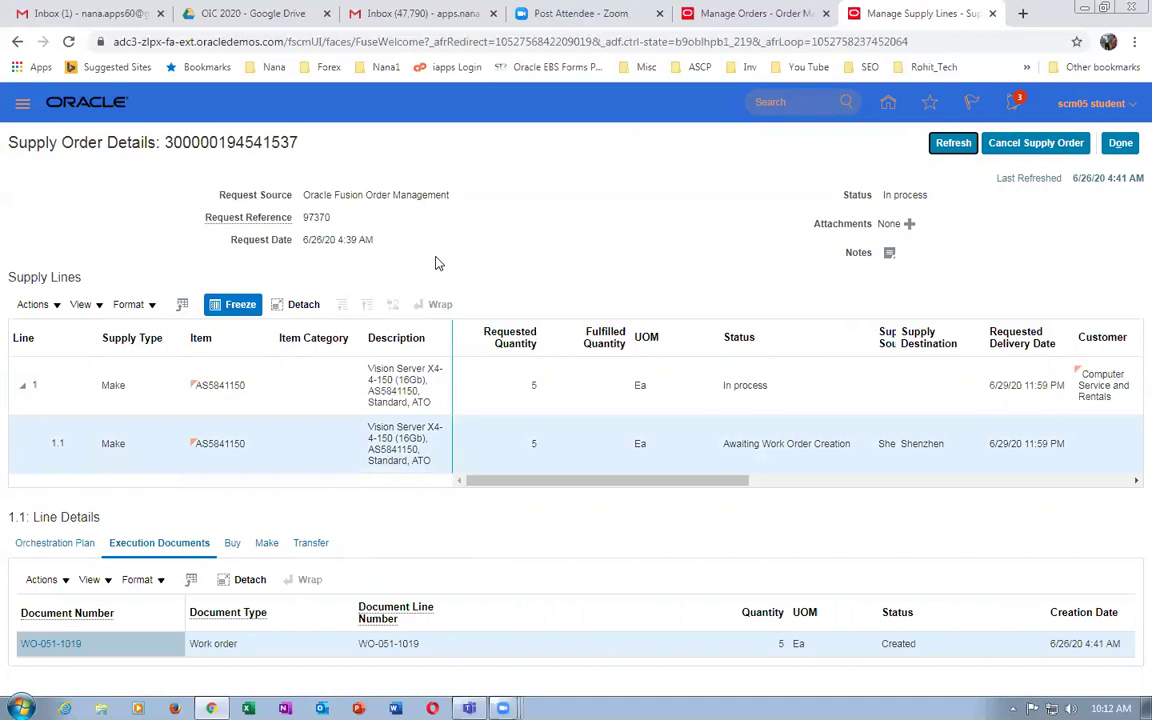
left_click(951, 143)
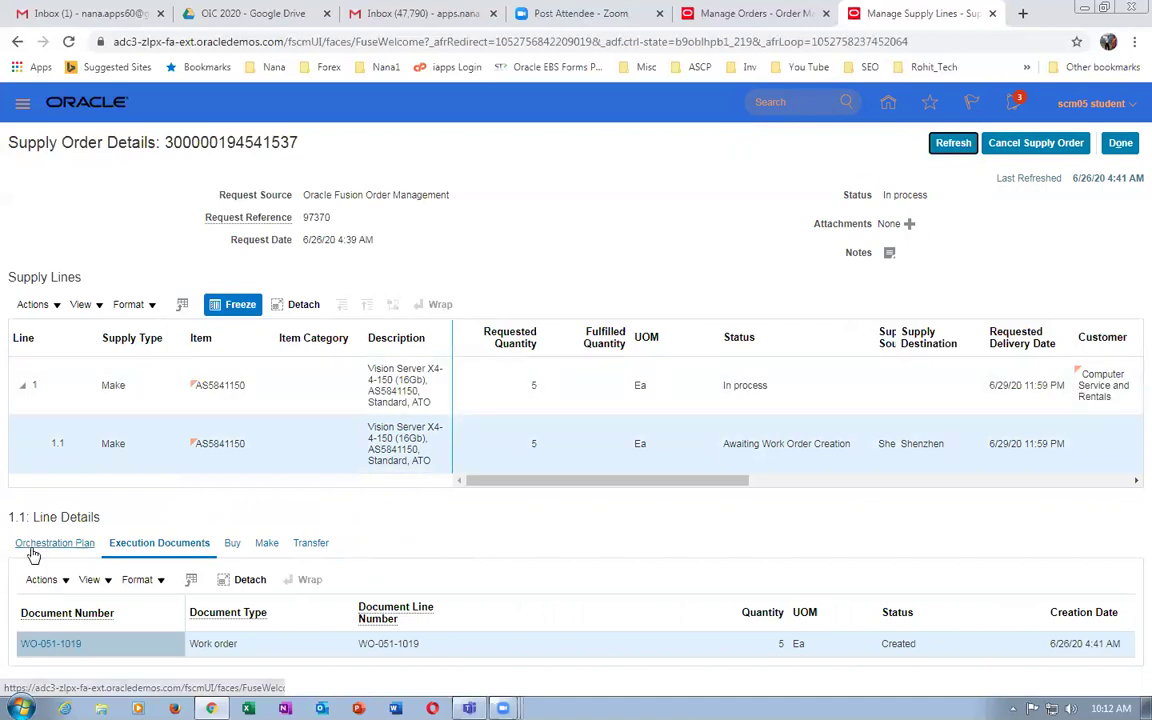
left_click(33, 553)
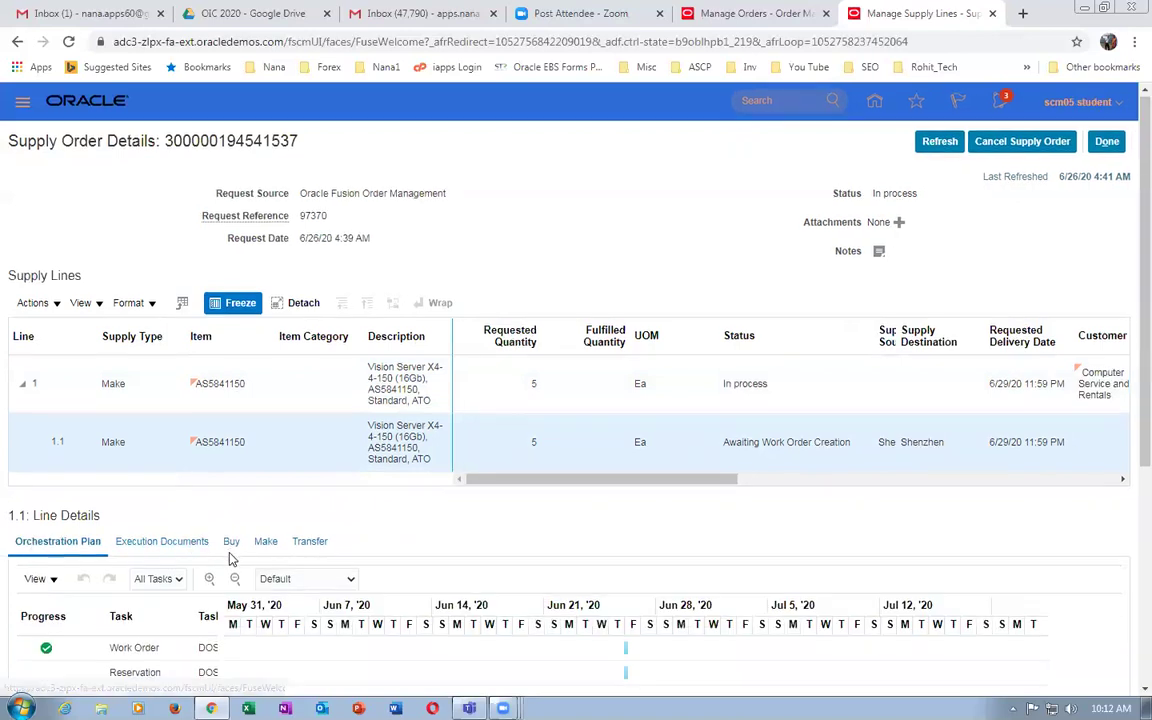
scroll(231, 580, "down", 3)
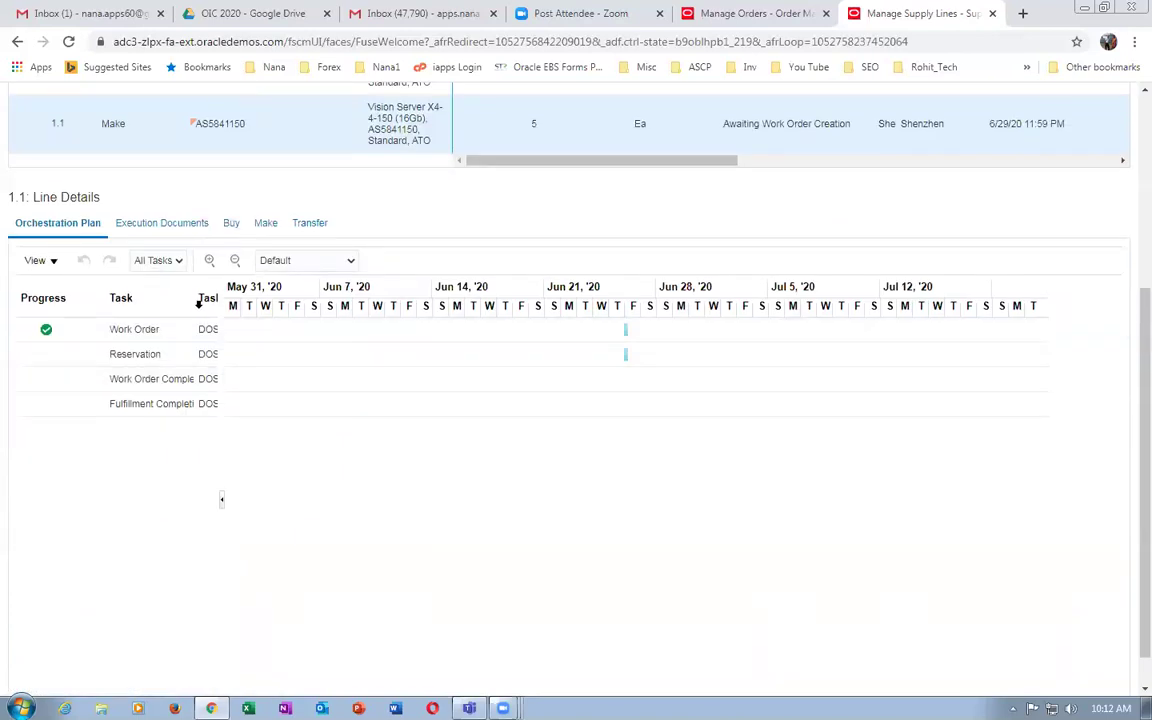
left_click_drag(196, 304, 278, 327)
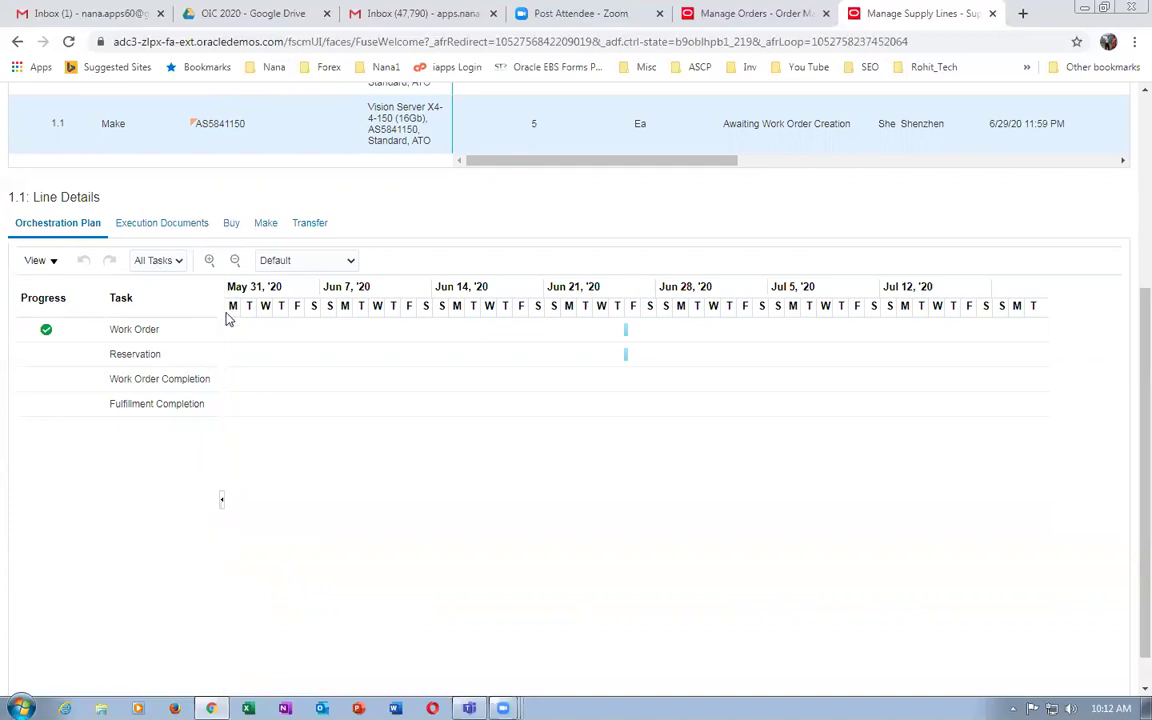
left_click(190, 338)
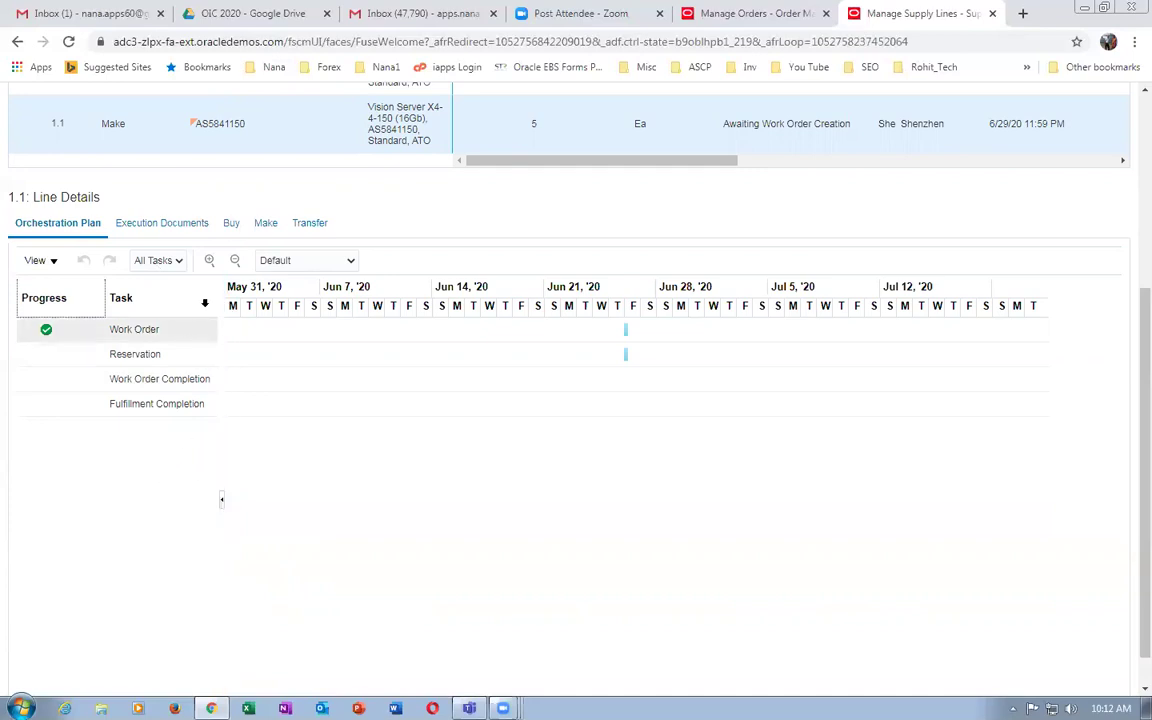
left_click_drag(215, 304, 250, 318)
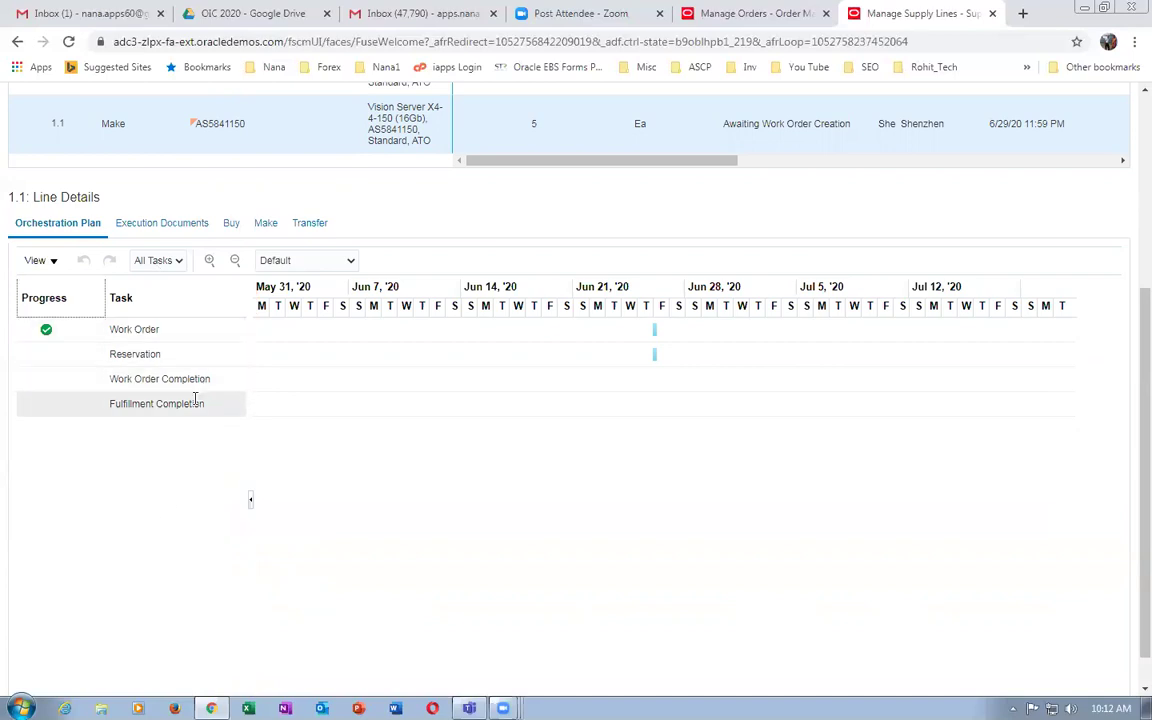
scroll(1020, 286, "up", 3)
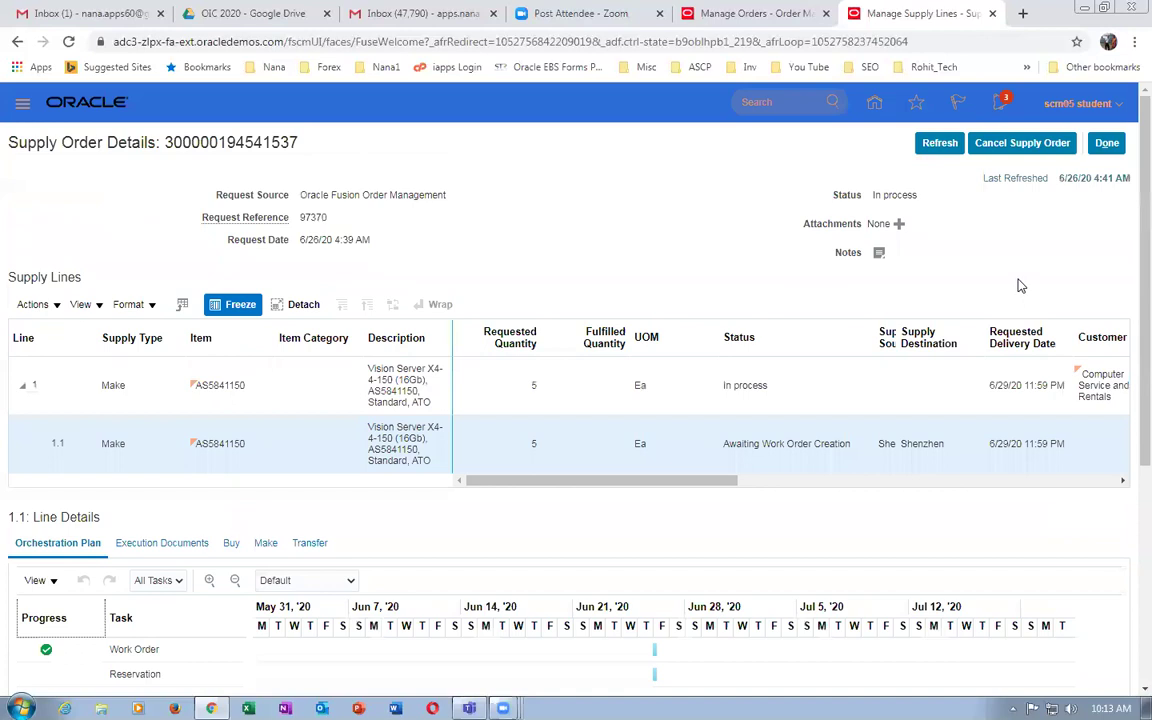
Refresh the supply order again, check the plan's task progress, and review line 1.1's execution documents for the reservation.
left_click(937, 145)
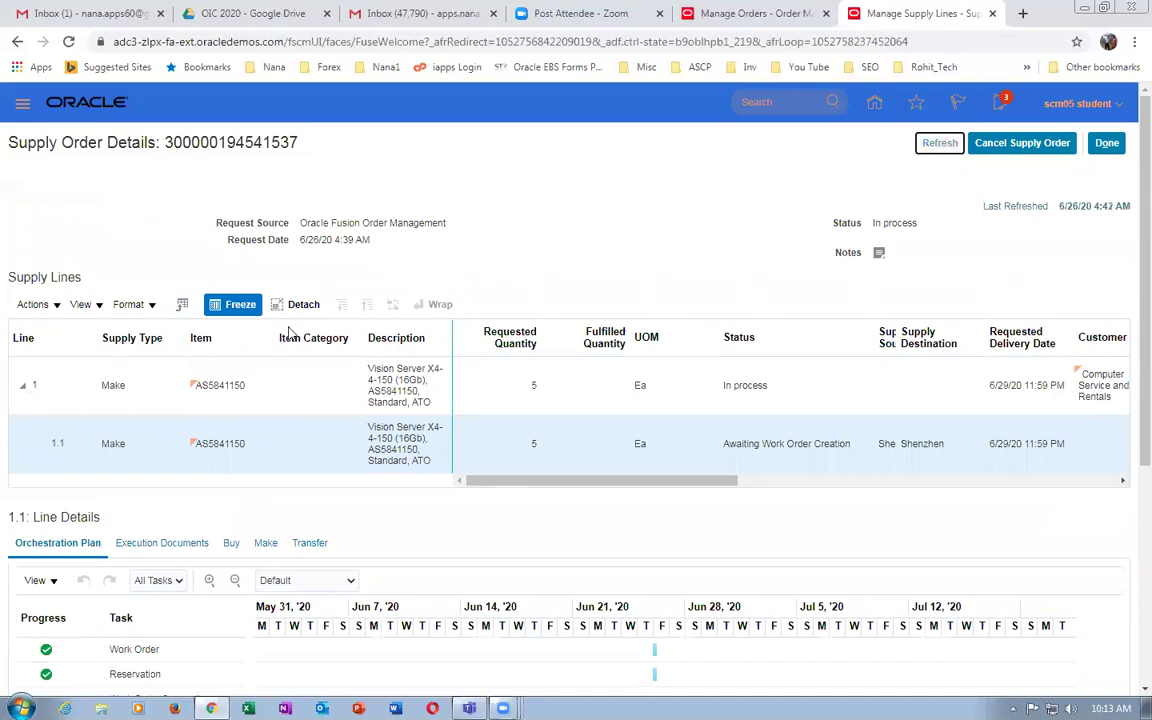
scroll(187, 390, "down", 3)
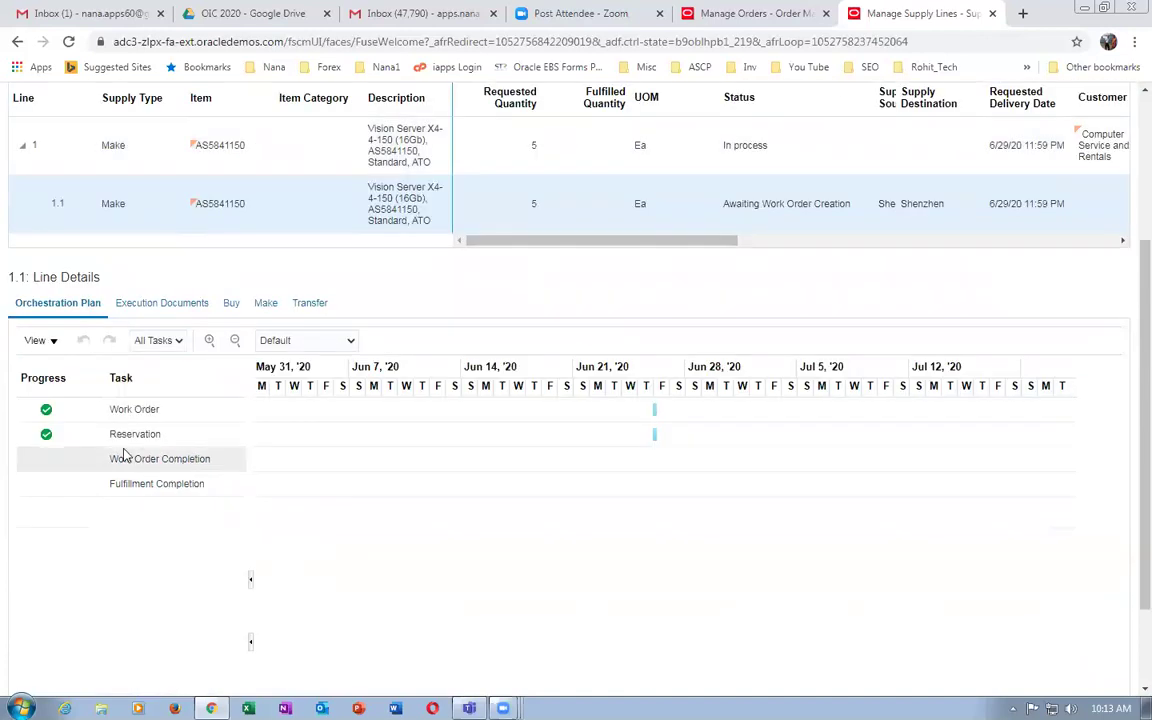
left_click(155, 306)
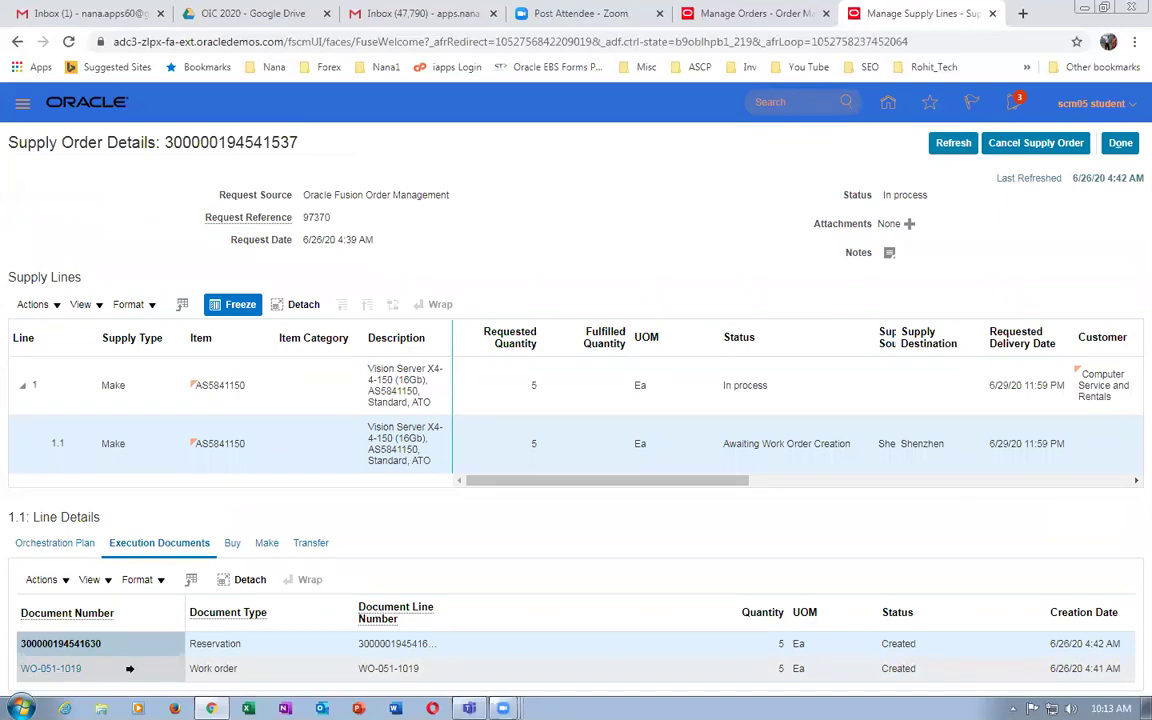
Duplicate the browser tab and go to Manage Reservations and Picks in Inventory Management.
right_click(912, 20)
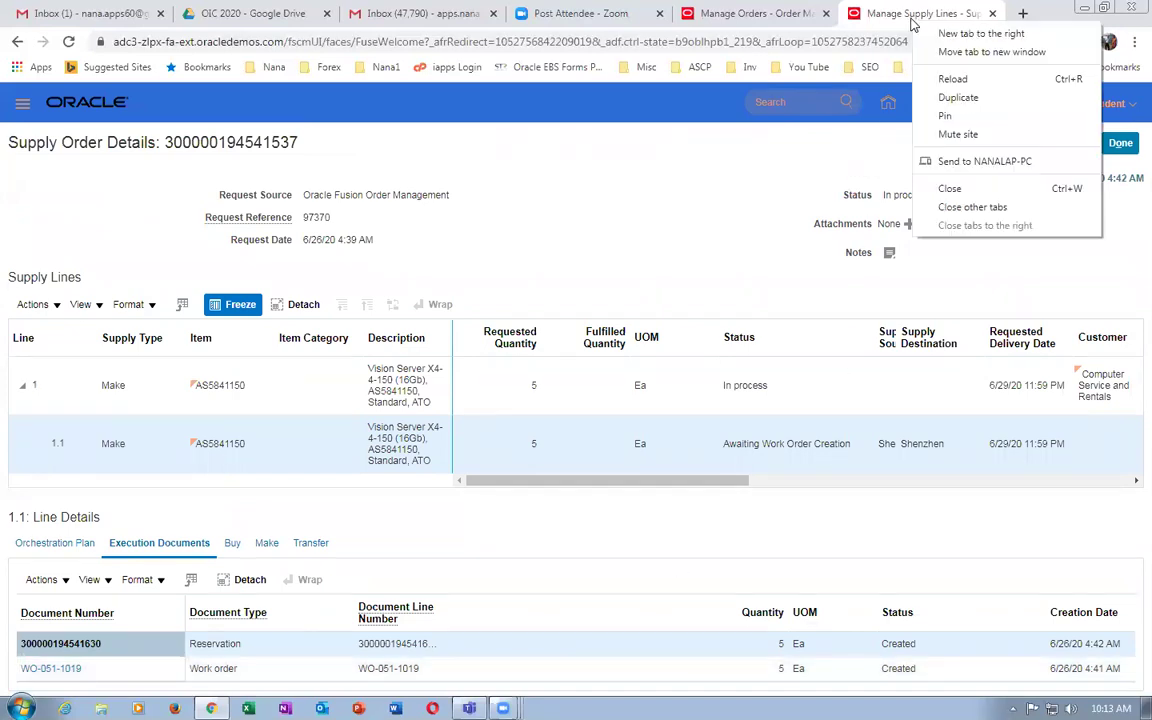
left_click(945, 97)
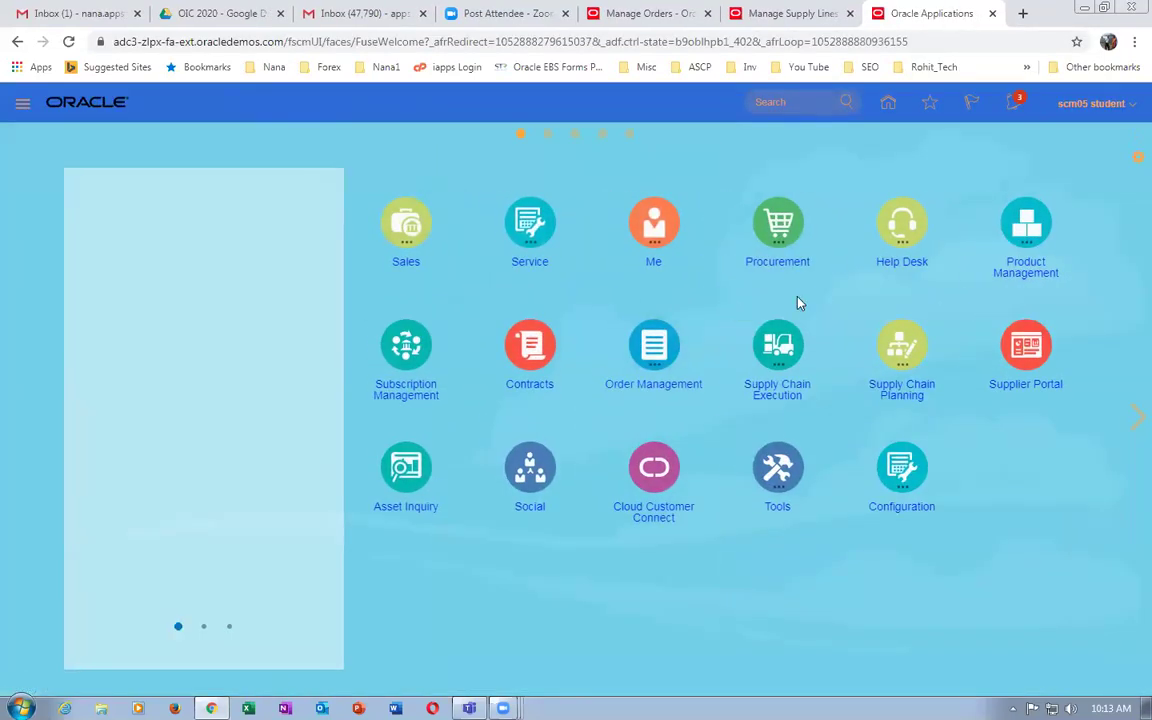
left_click(779, 346)
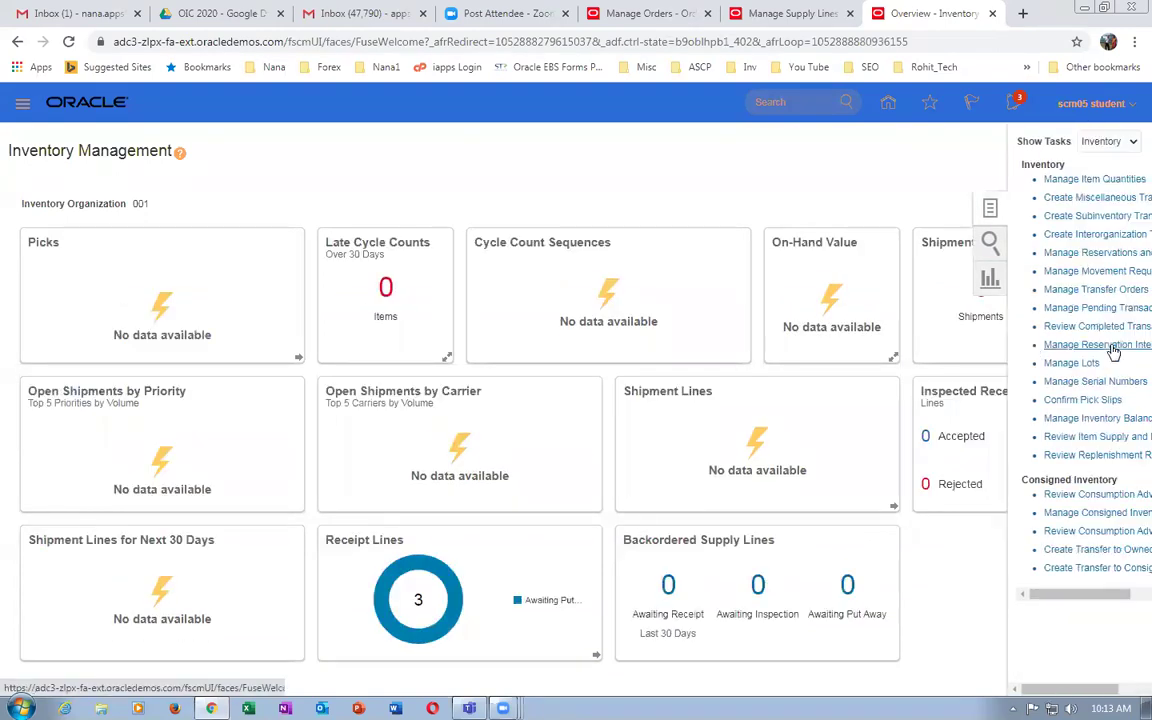
left_click(1064, 253)
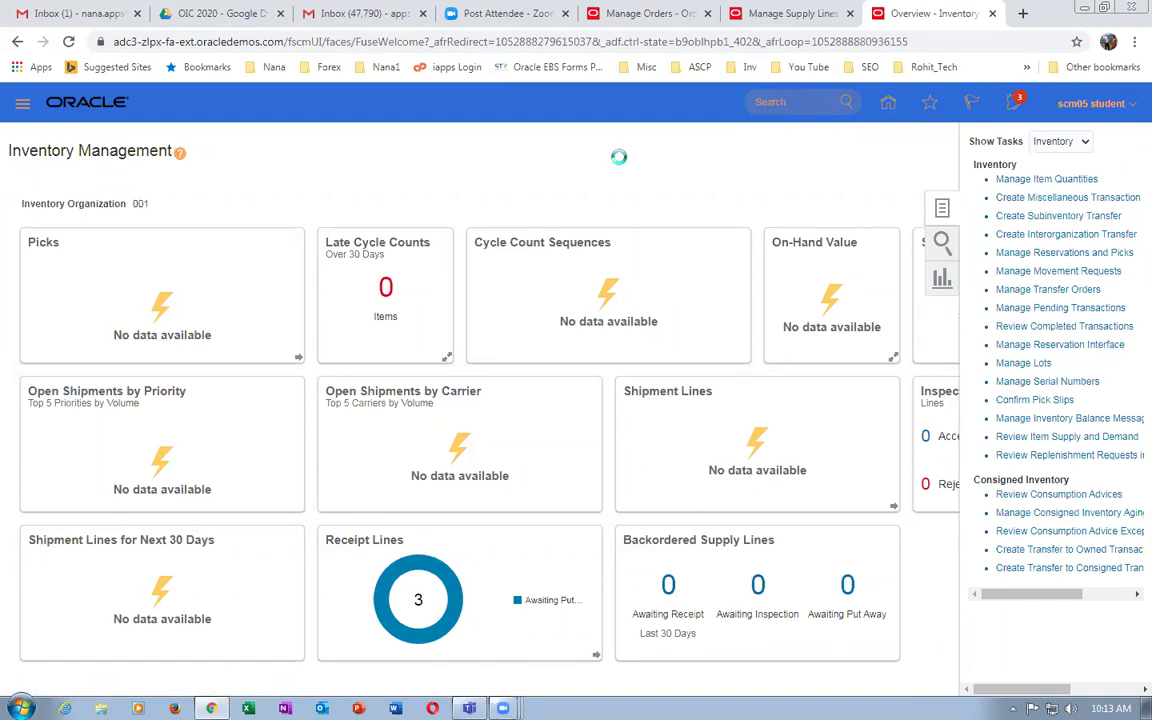
Search the reservations and picks for item AS5841150.
left_click(169, 332)
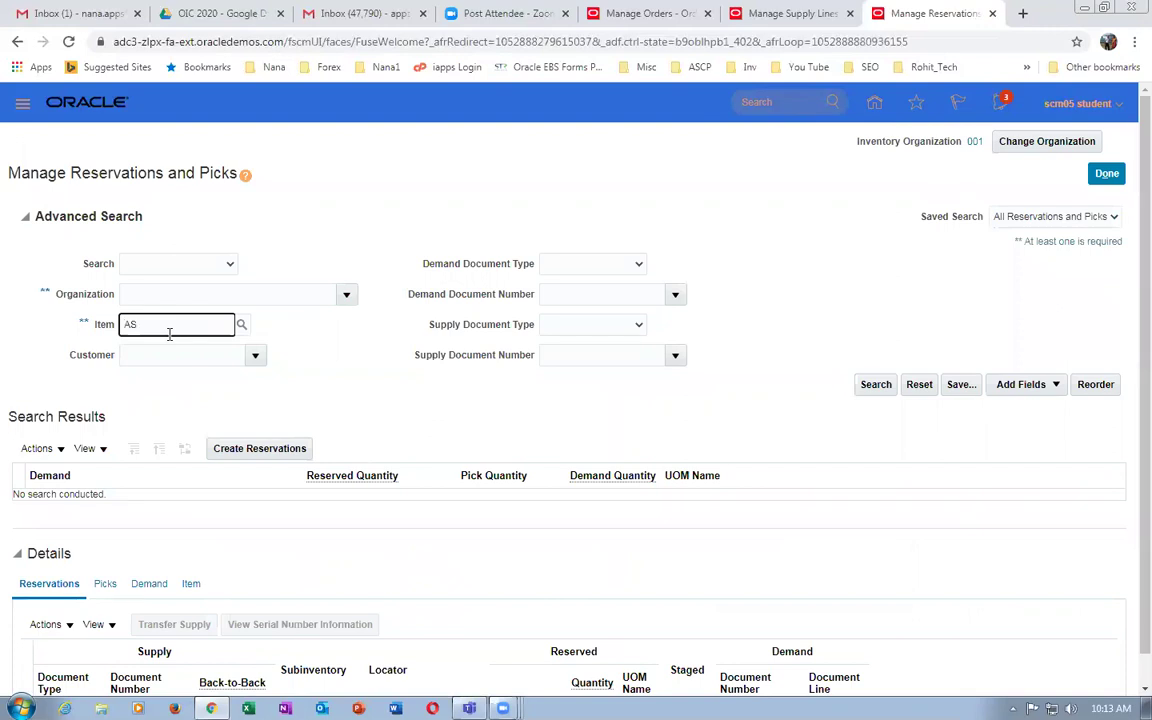
type("AS5841150")
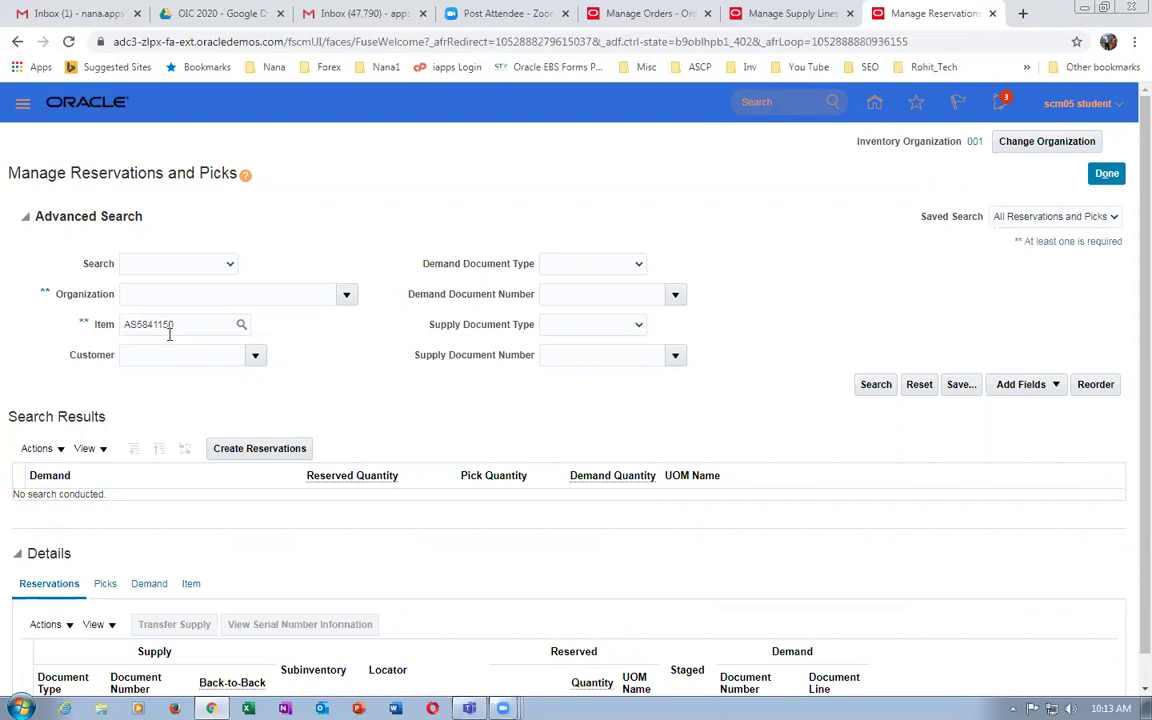
left_click(877, 386)
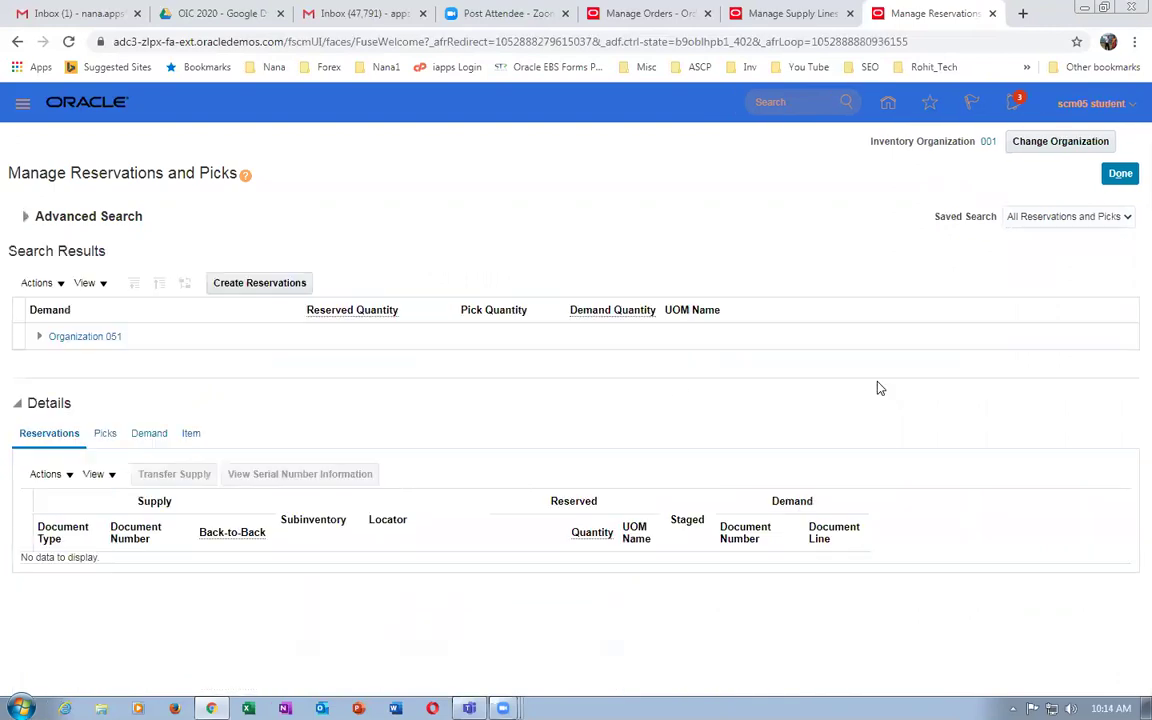
Expand Organization 051 down to the item's sales order lines and examine the reservation details of both lines.
left_click(38, 338)
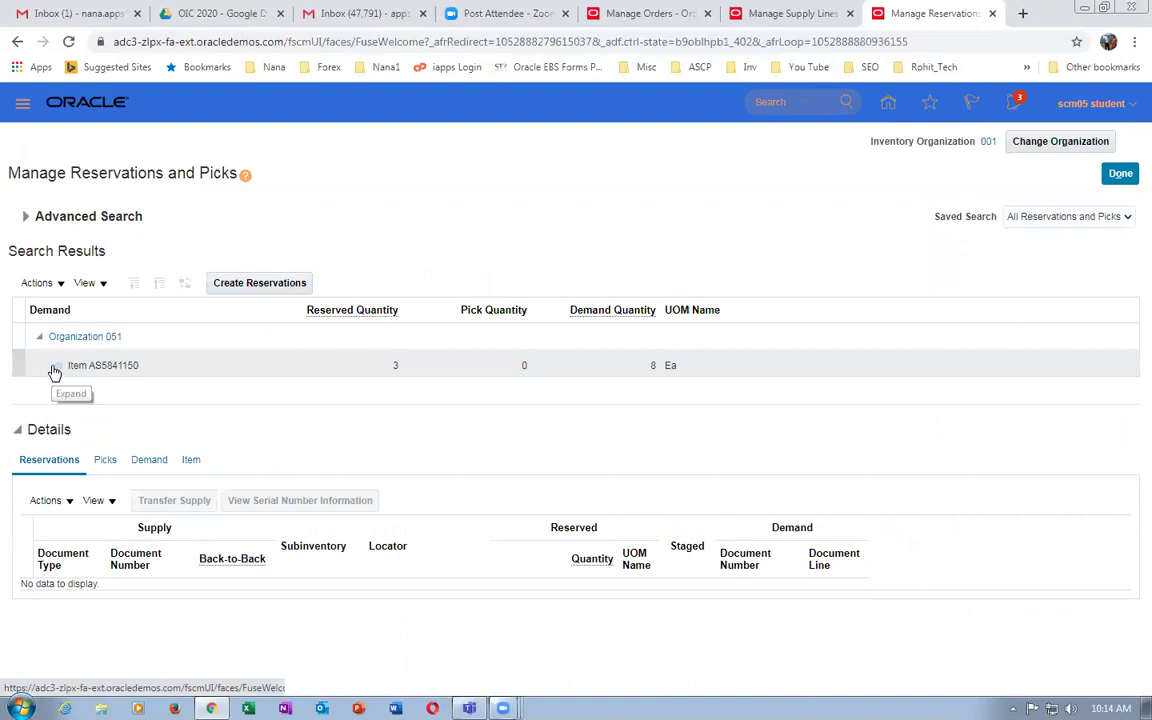
left_click(56, 364)
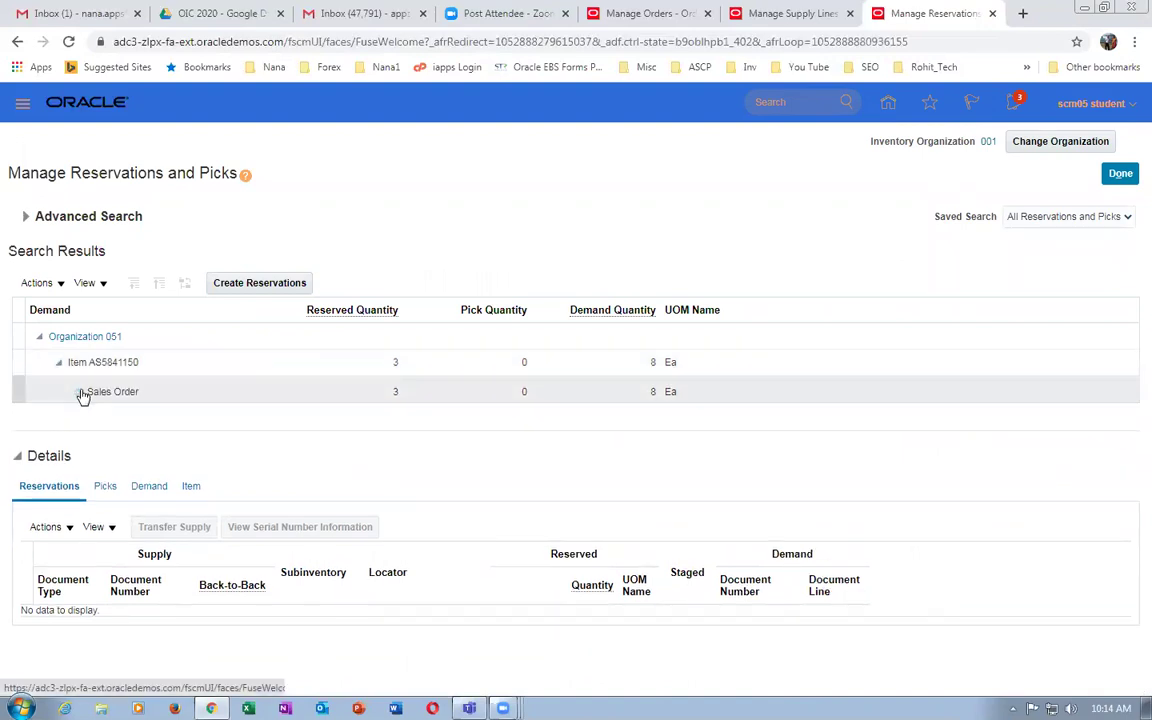
left_click(80, 392)
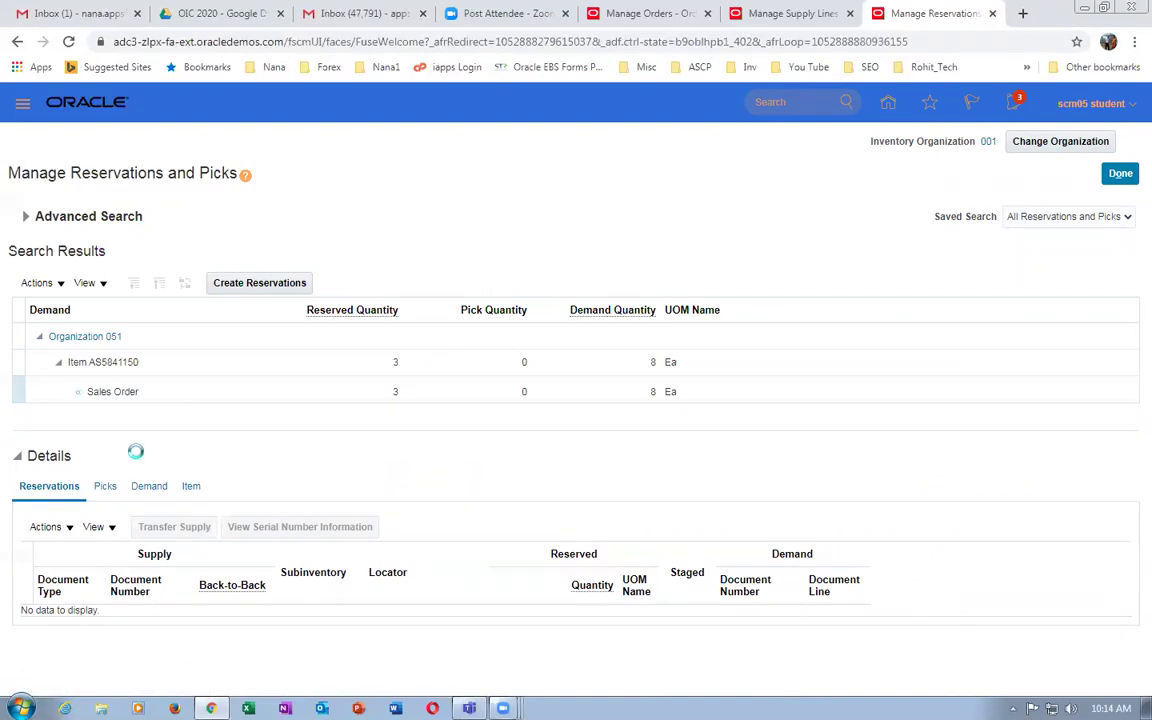
left_click(186, 441)
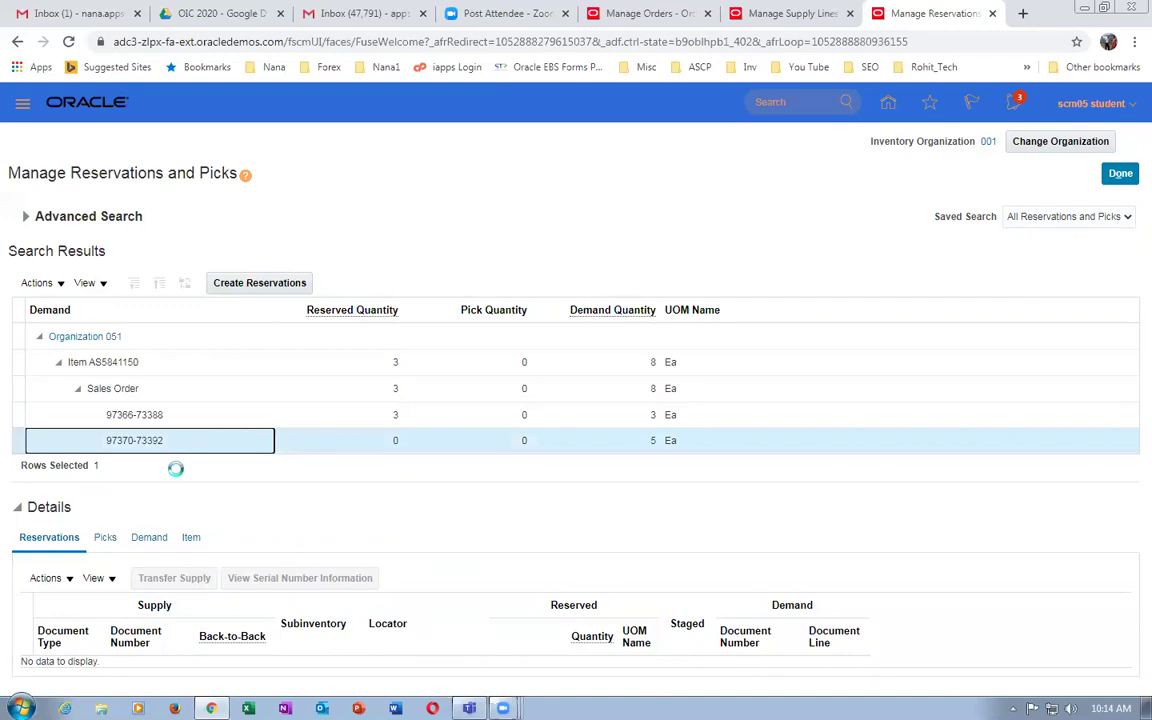
left_click(184, 416)
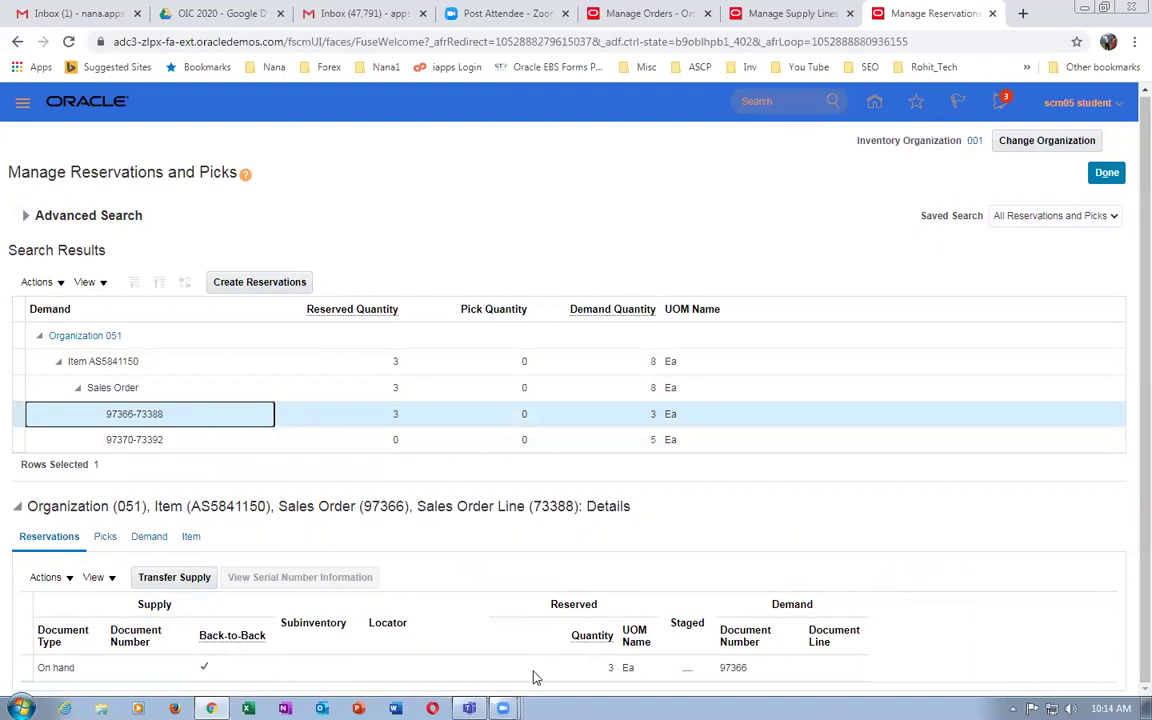
left_click(470, 668)
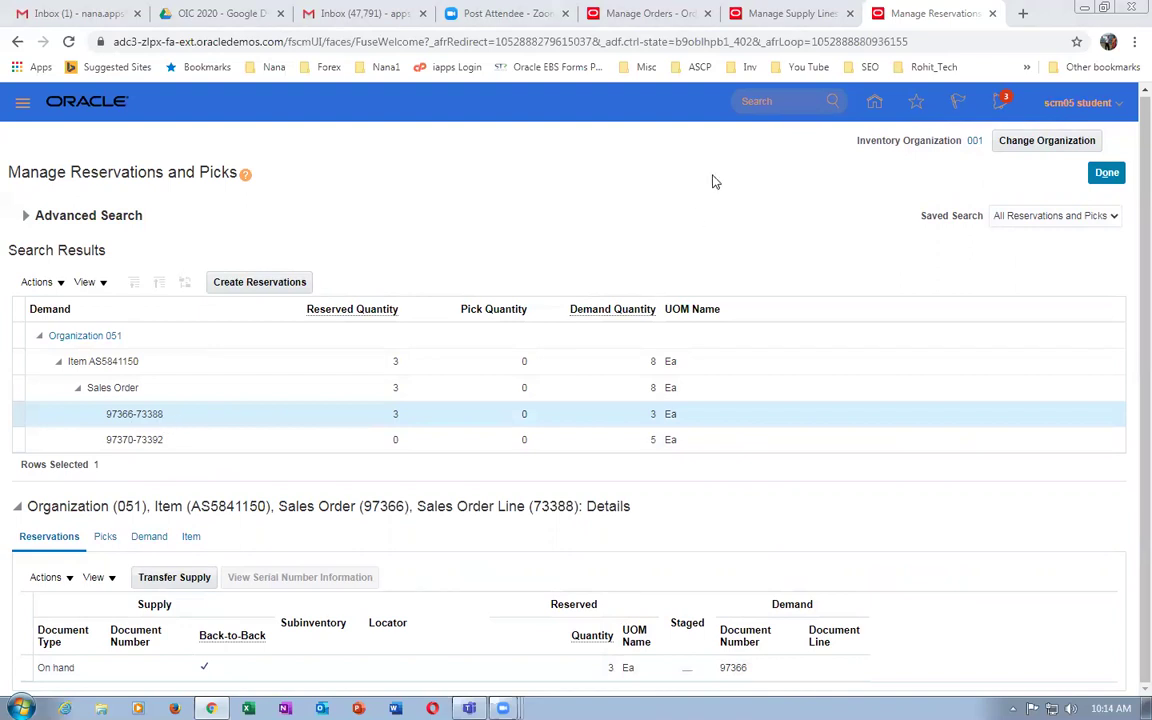
Return to the browser tab with the supply order's execution documents.
left_click(795, 15)
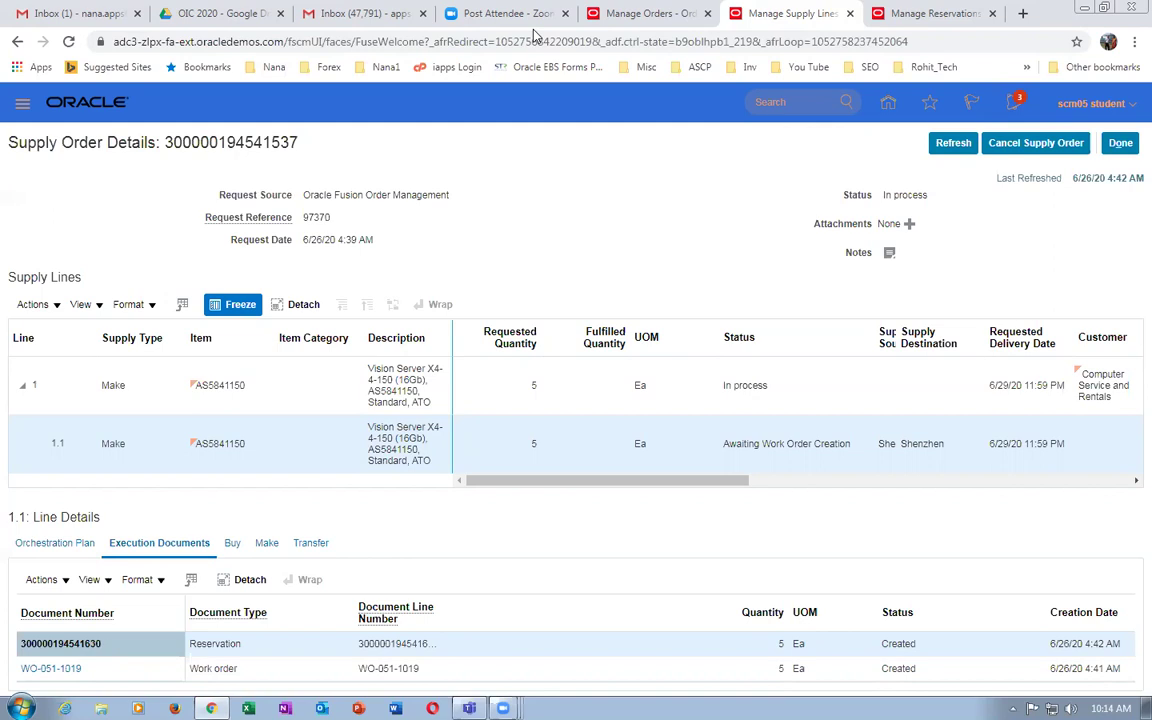
Switch to the Manage Orders browser tab and check the sales order's number in its orchestration process header.
left_click(640, 13)
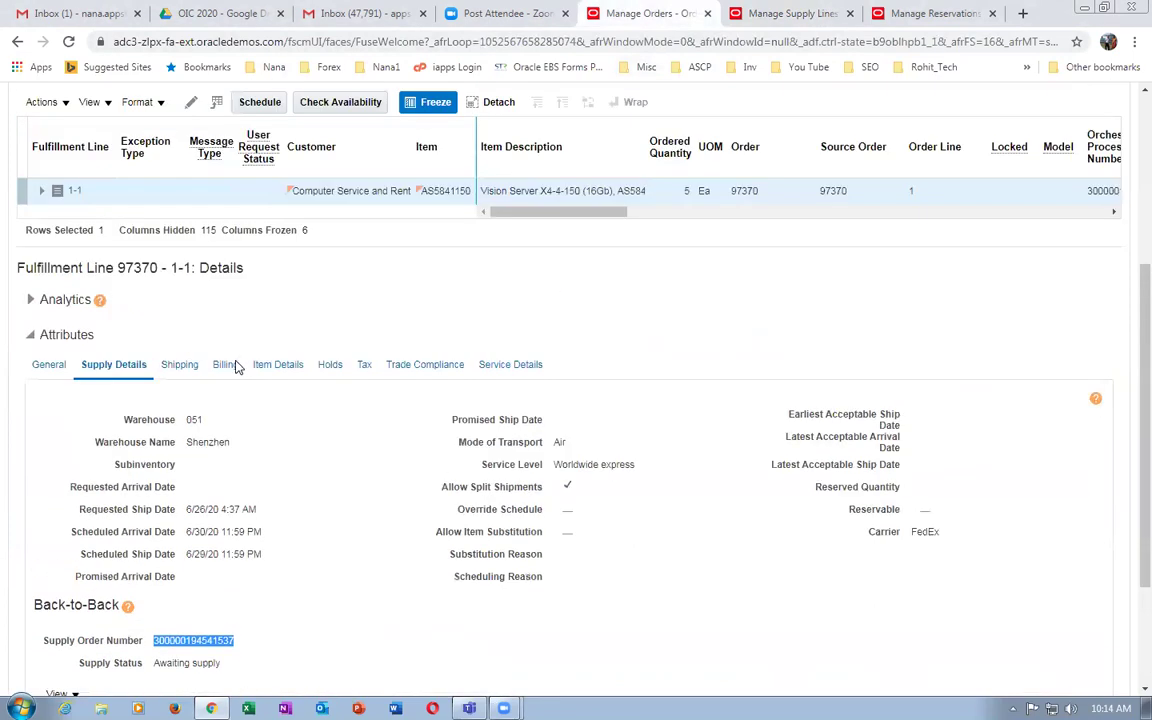
scroll(237, 367, "up", 3)
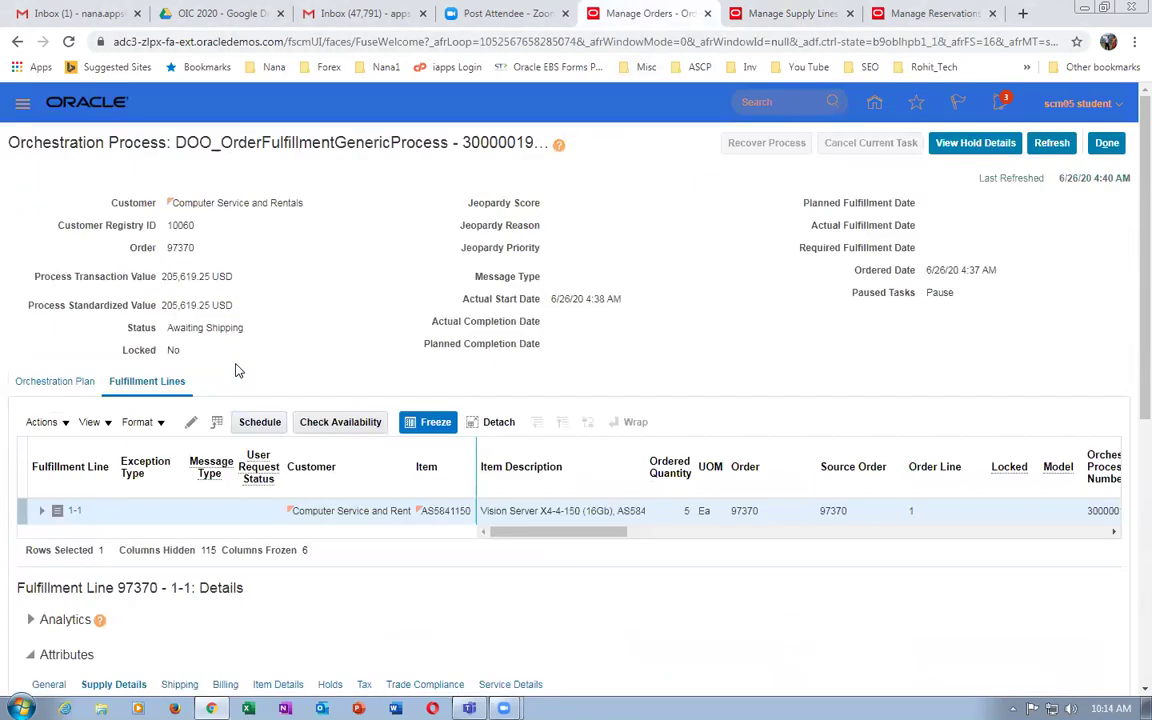
double_click(174, 248)
Return to the Manage Reservations and Picks tab and examine the work order reservation and quantities of the new sales order's line.
left_click(935, 13)
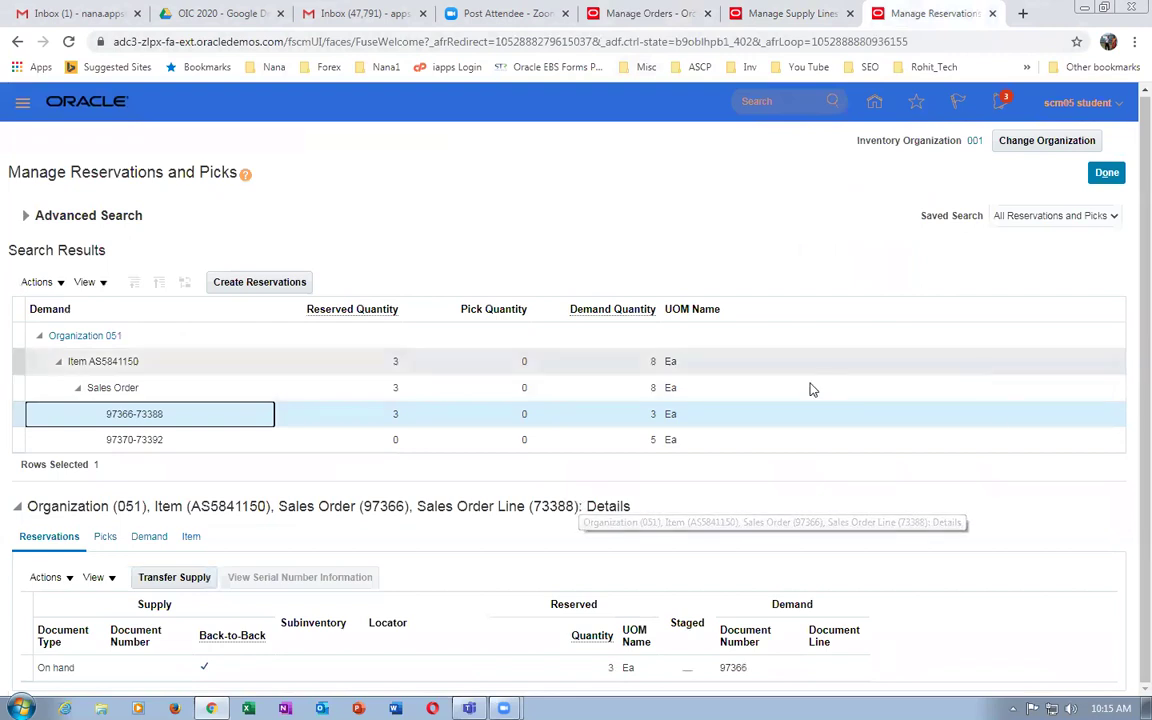
left_click(157, 439)
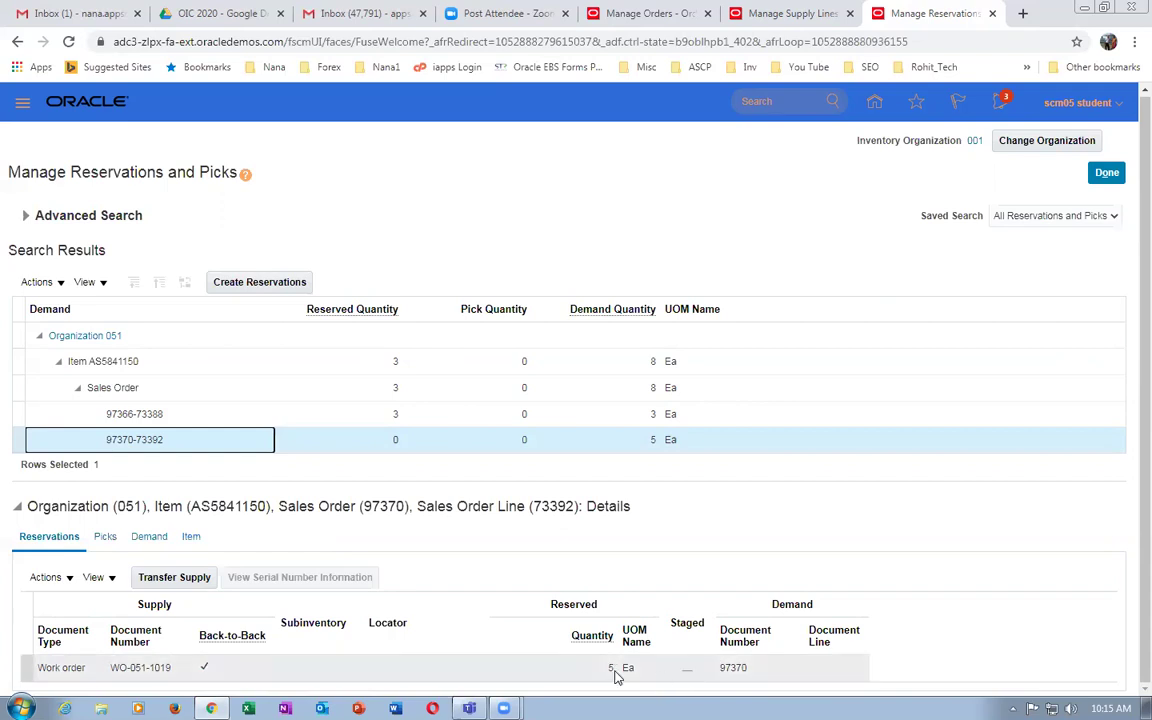
left_click(428, 442)
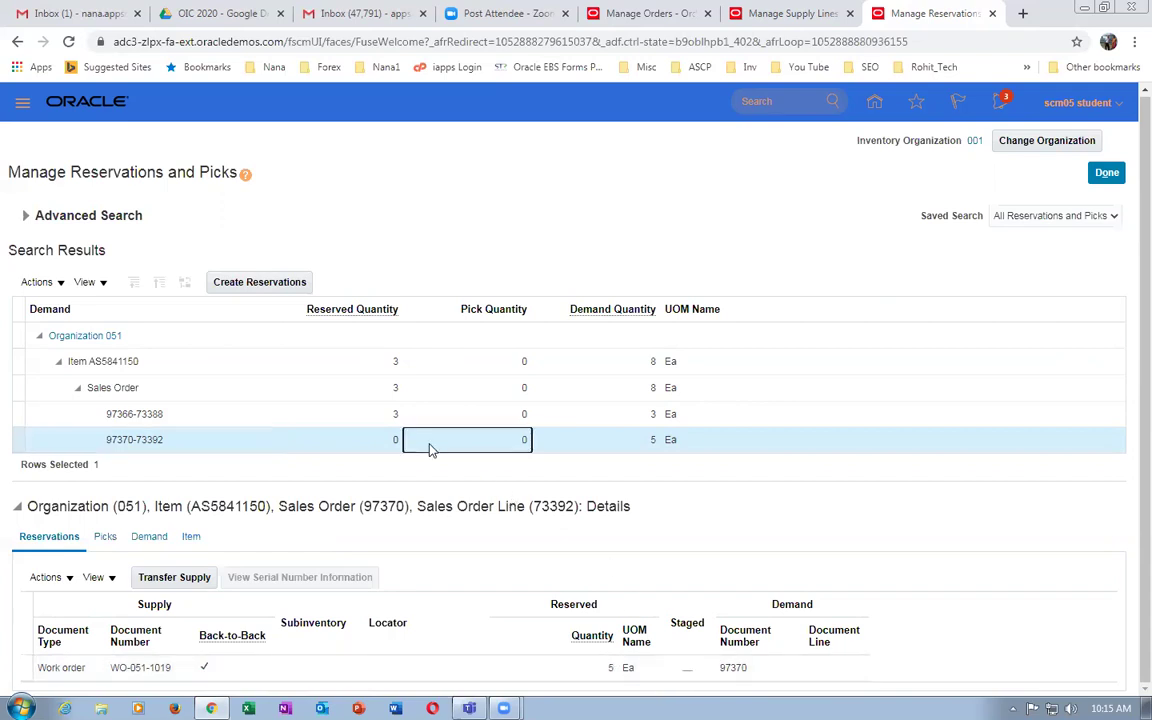
left_click(211, 443)
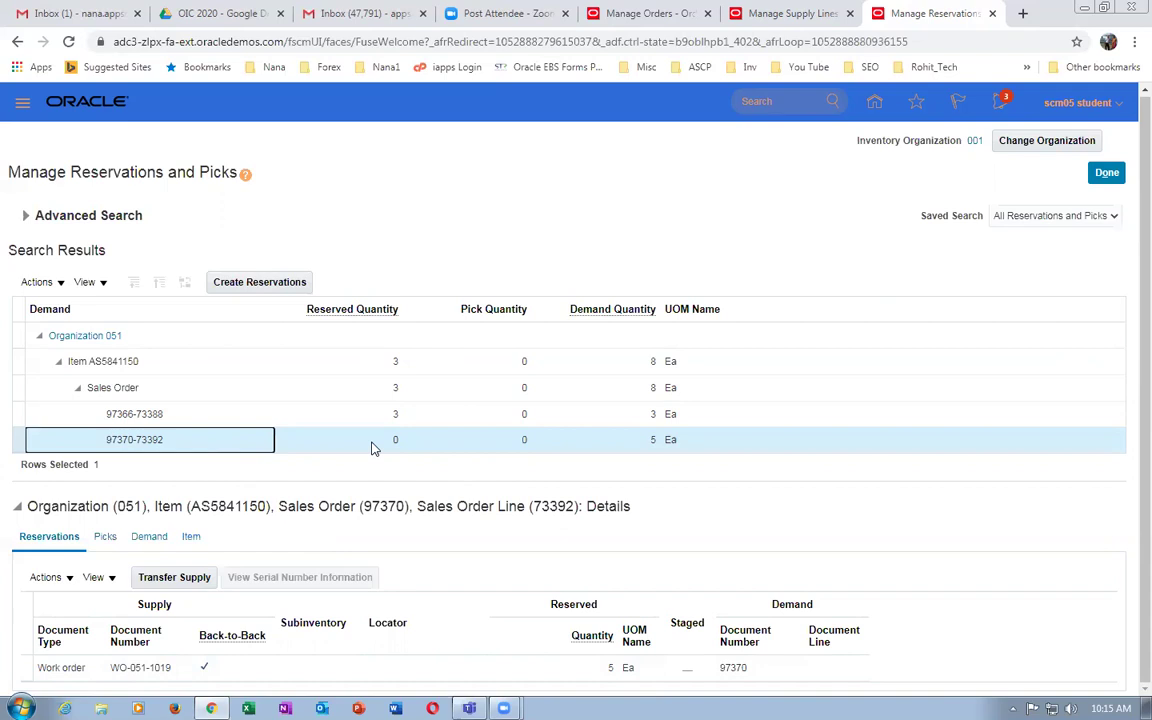
left_click(652, 440)
left_click(300, 444)
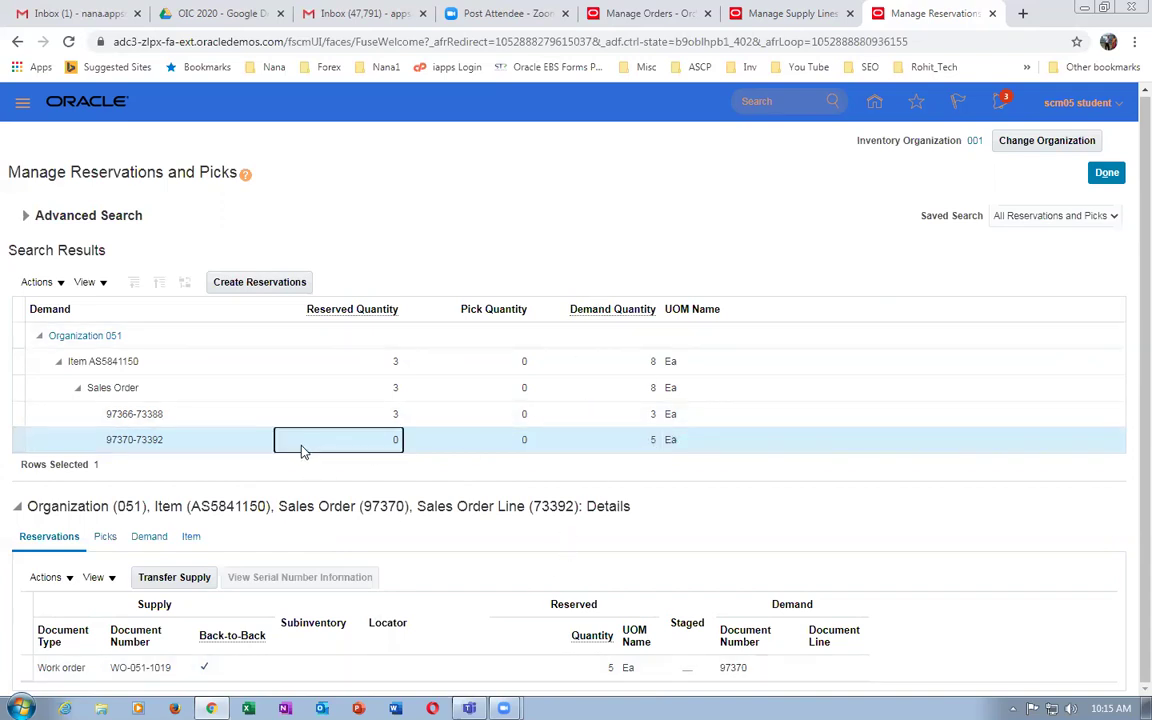
left_click(195, 441)
Start creating reservations and search the demand for item AS5841150.
left_click(258, 285)
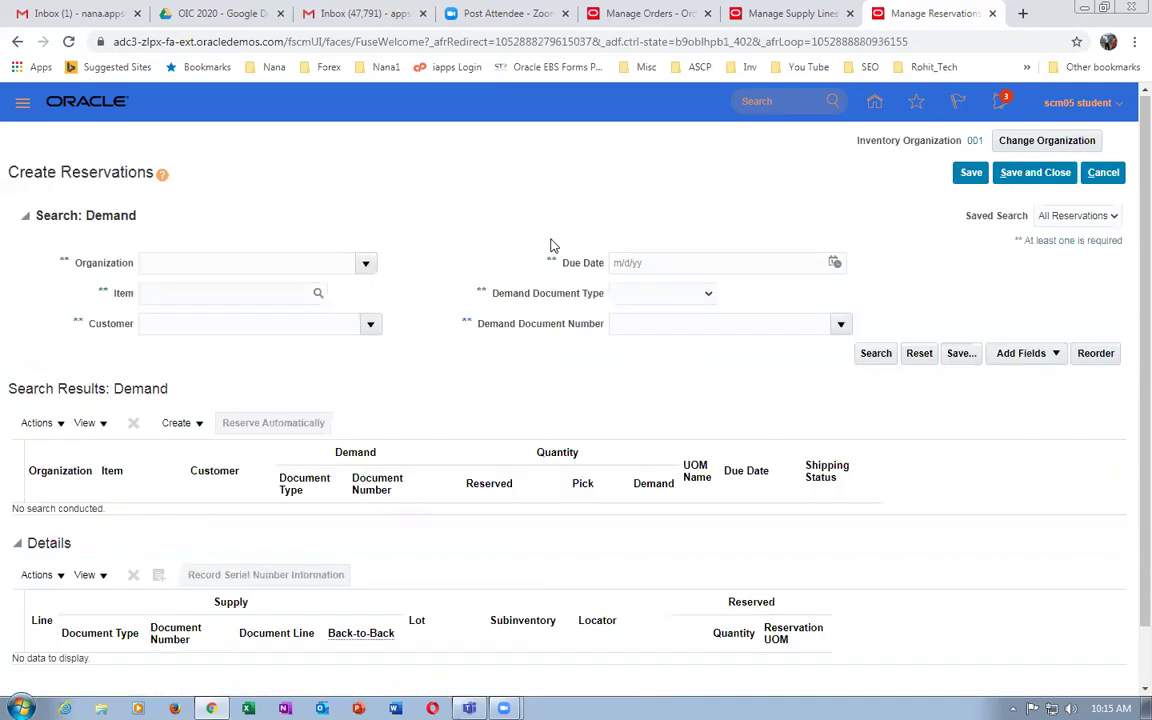
left_click(220, 292)
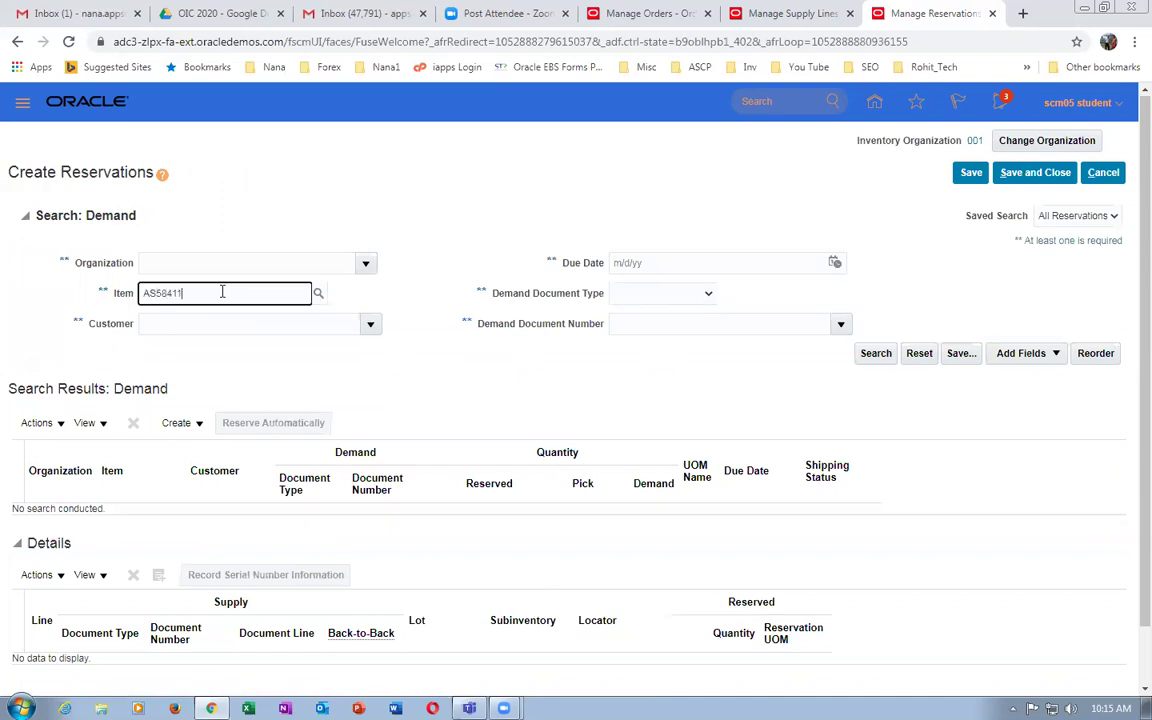
type("AS5841150")
left_click(866, 358)
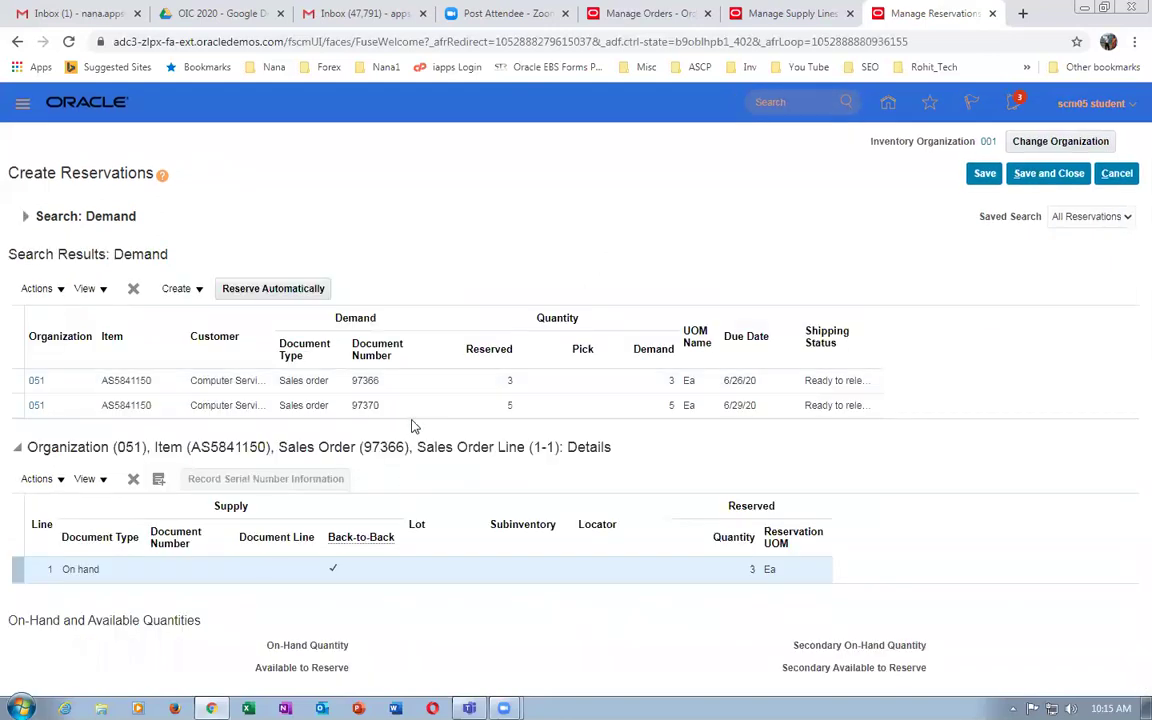
Examine the new sales order's reserved quantity and work order supply, and leave Create Reservations without saving.
left_click(411, 407)
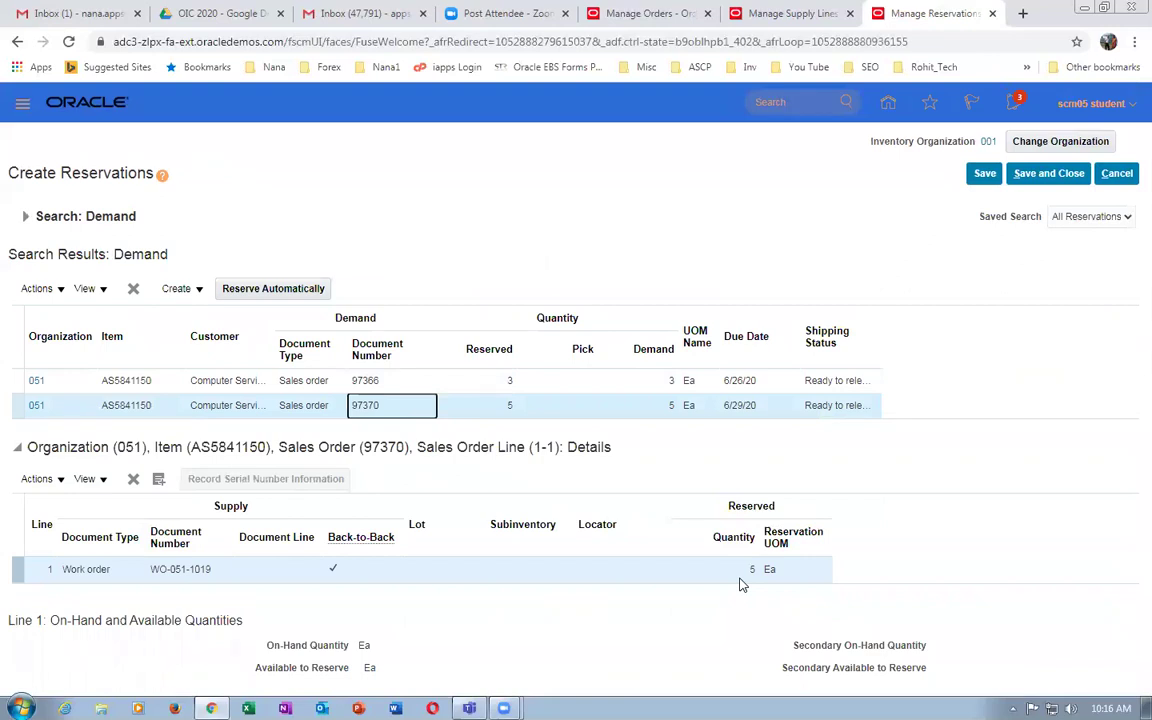
left_click(524, 410)
left_click(194, 412)
left_click(504, 415)
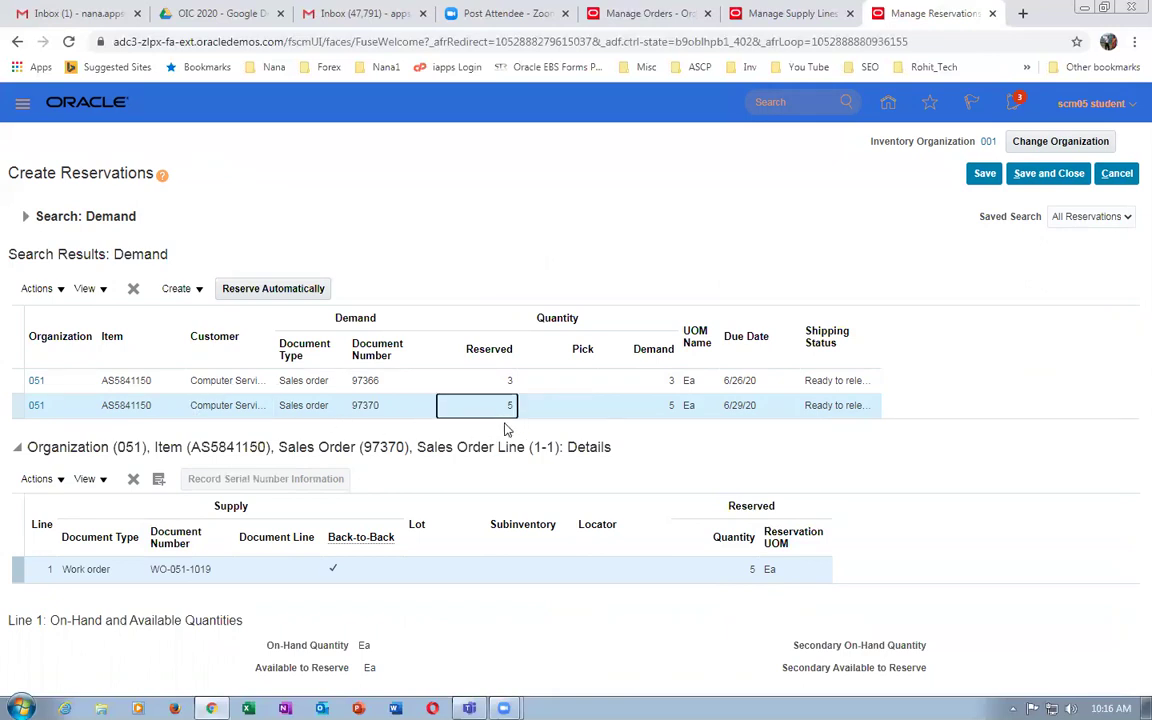
left_click(1117, 174)
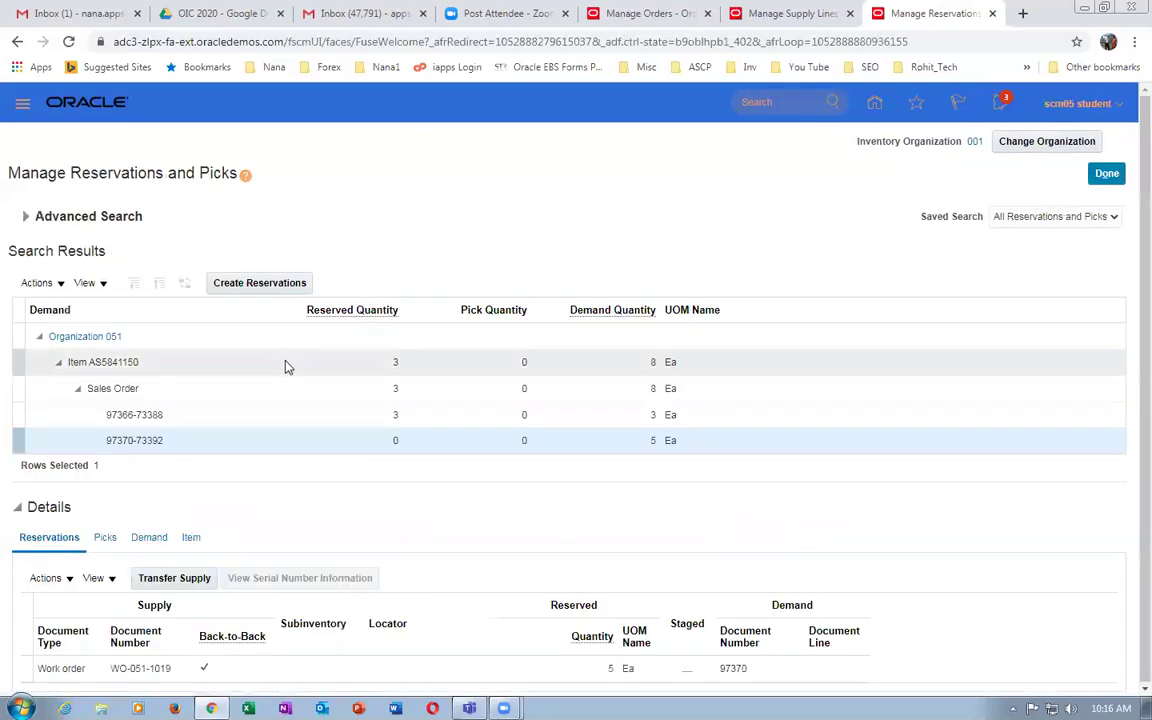
Compare the new sales order line's reserved quantity in the search results with the quantity in its reservation details.
left_click(25, 216)
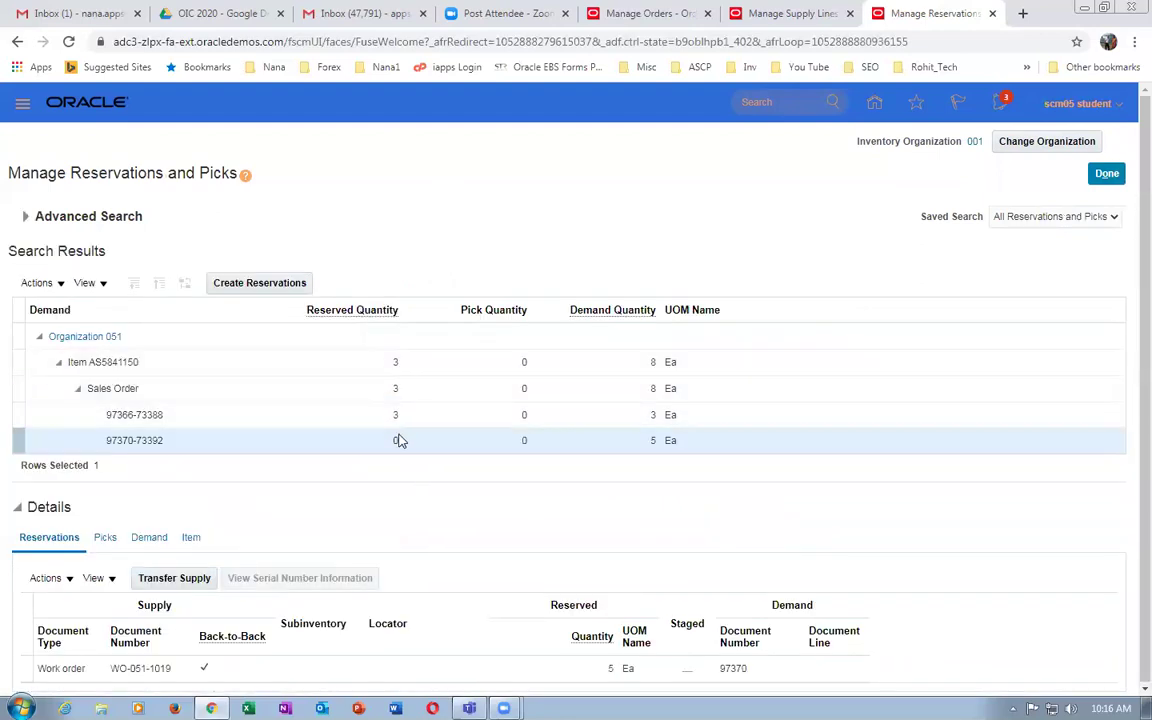
left_click(226, 446)
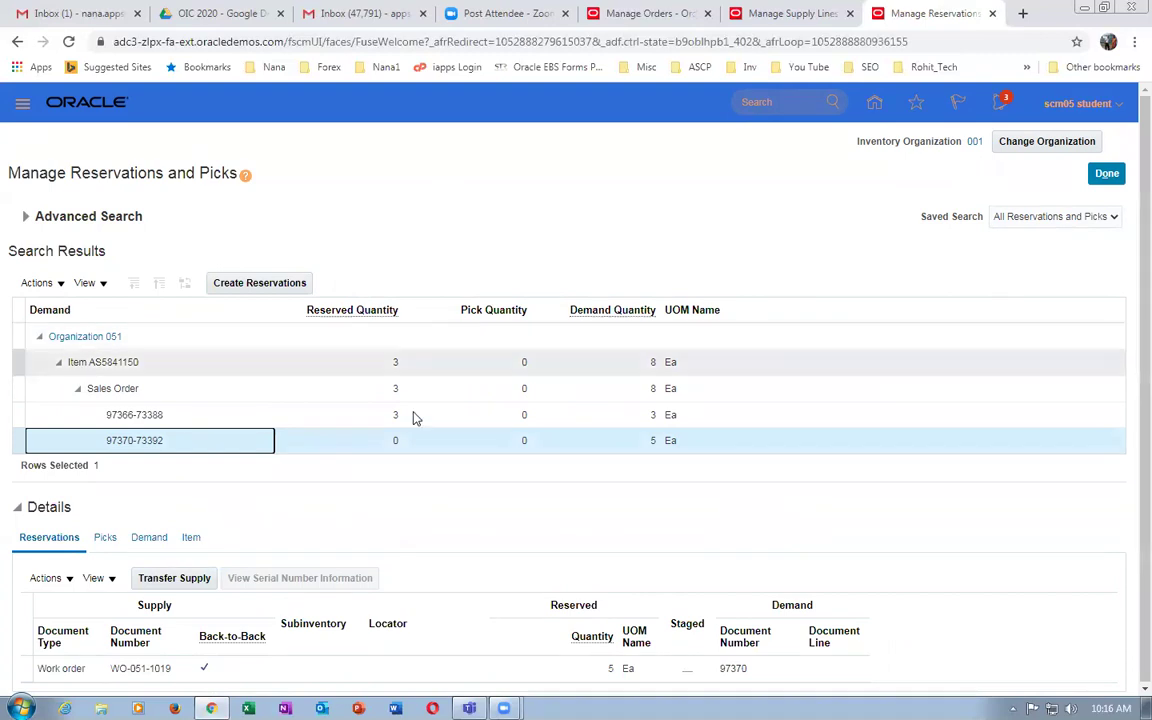
left_click(420, 446)
left_click(586, 669)
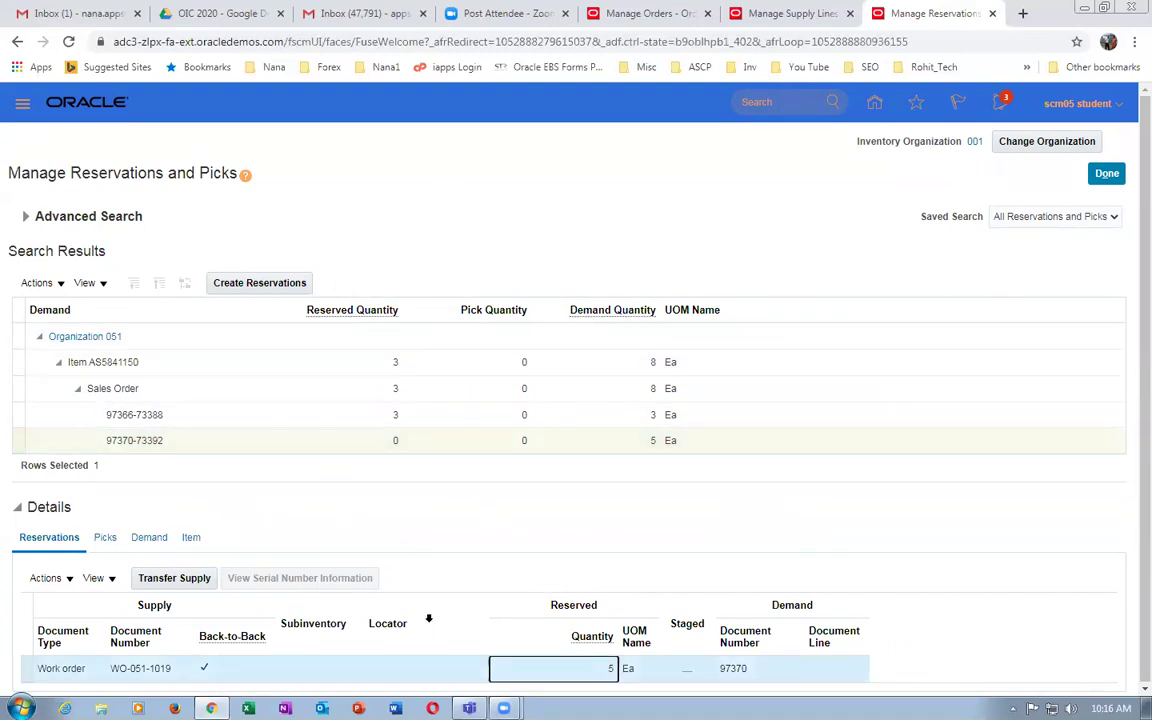
Duplicate the browser tab and go to Work Execution under Supply Chain Execution.
right_click(913, 24)
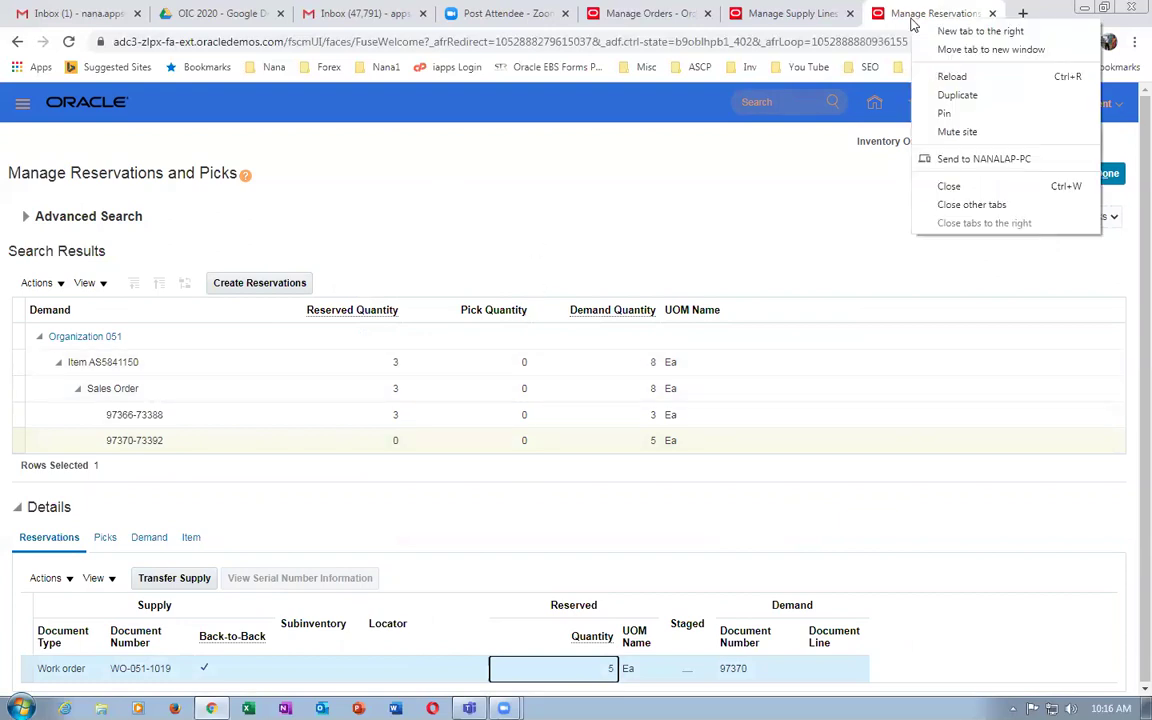
left_click(941, 90)
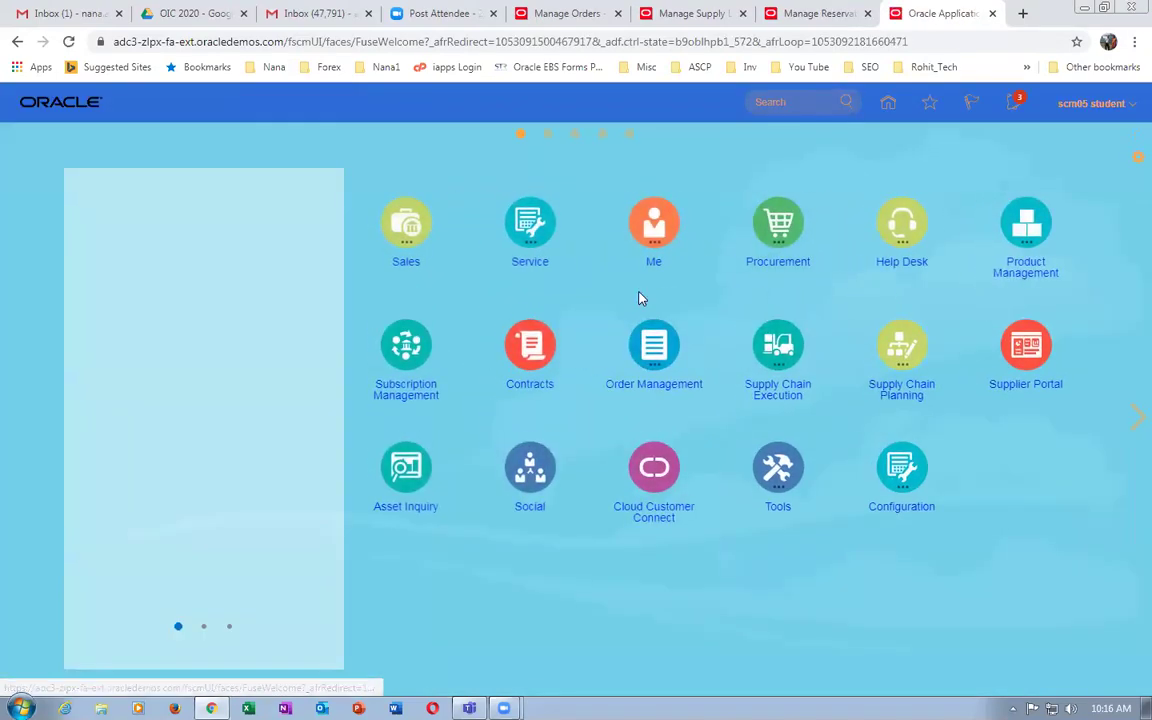
left_click(778, 345)
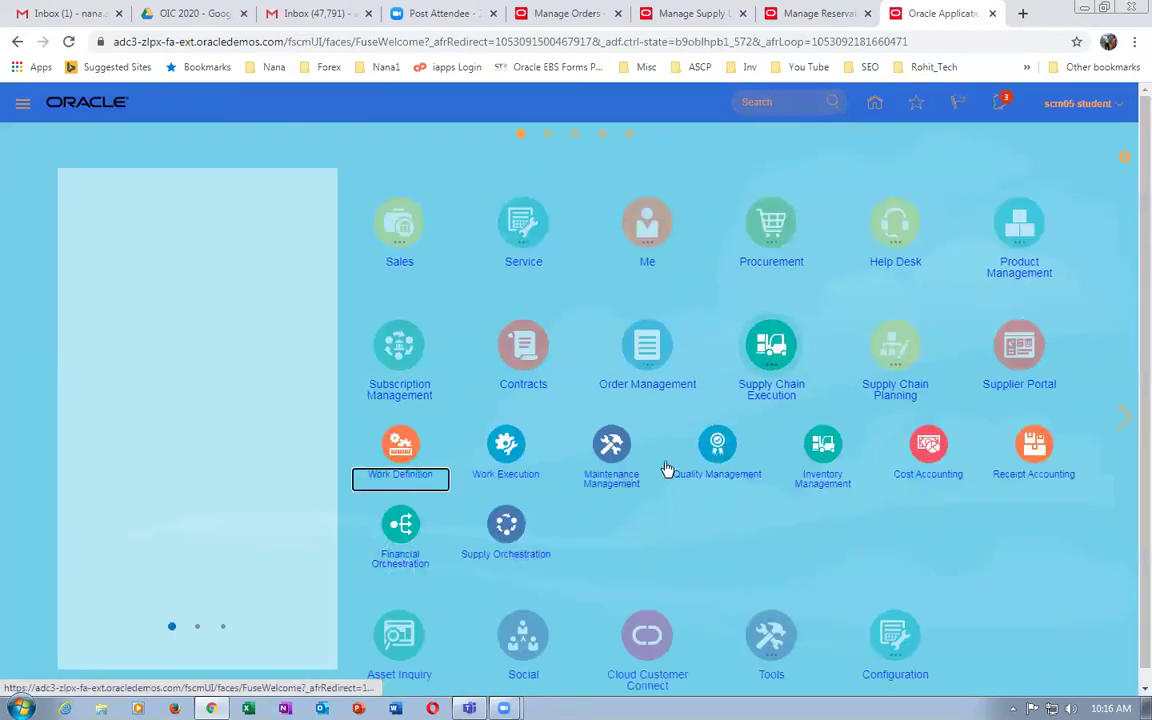
left_click(507, 447)
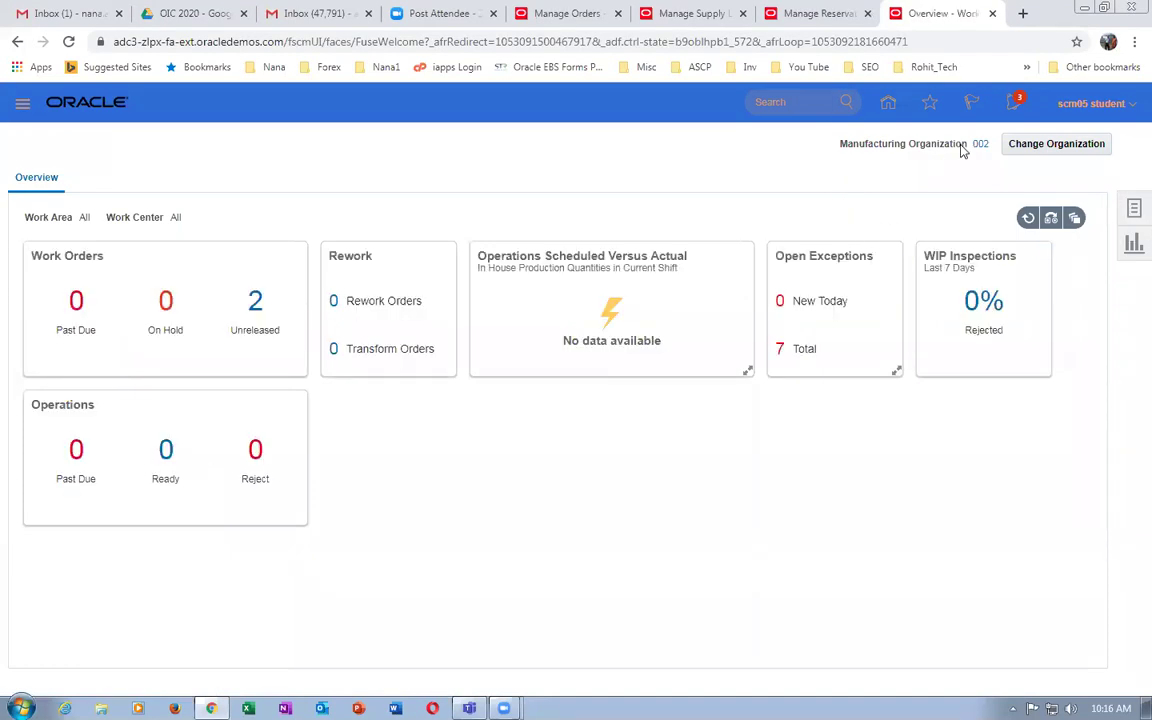
Change the manufacturing organization to 051.
left_click(1070, 146)
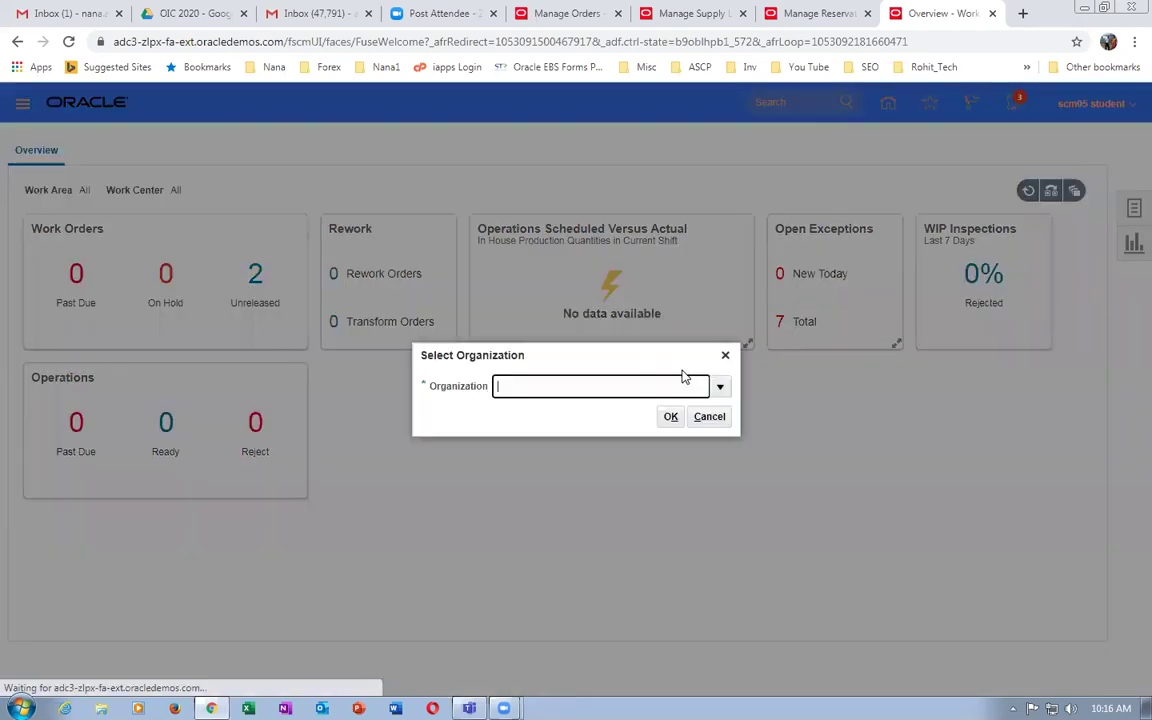
type("051")
left_click(668, 417)
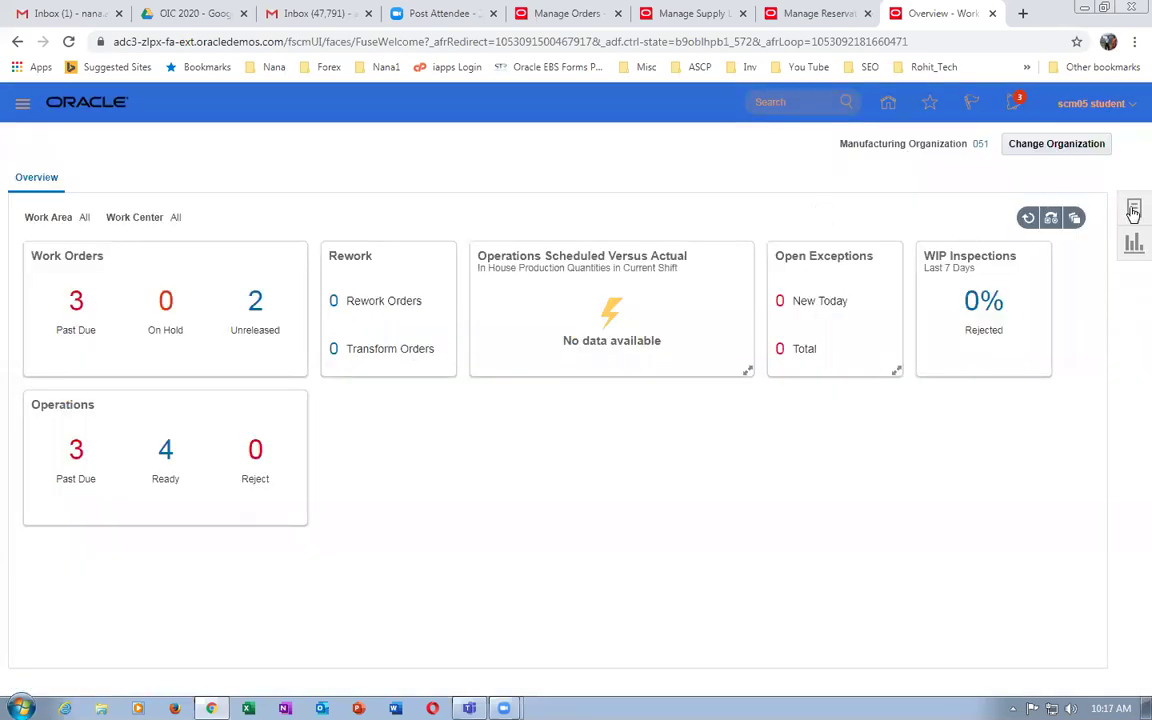
Review the dispatch list and open the work order for item AS5841150.
left_click(1134, 210)
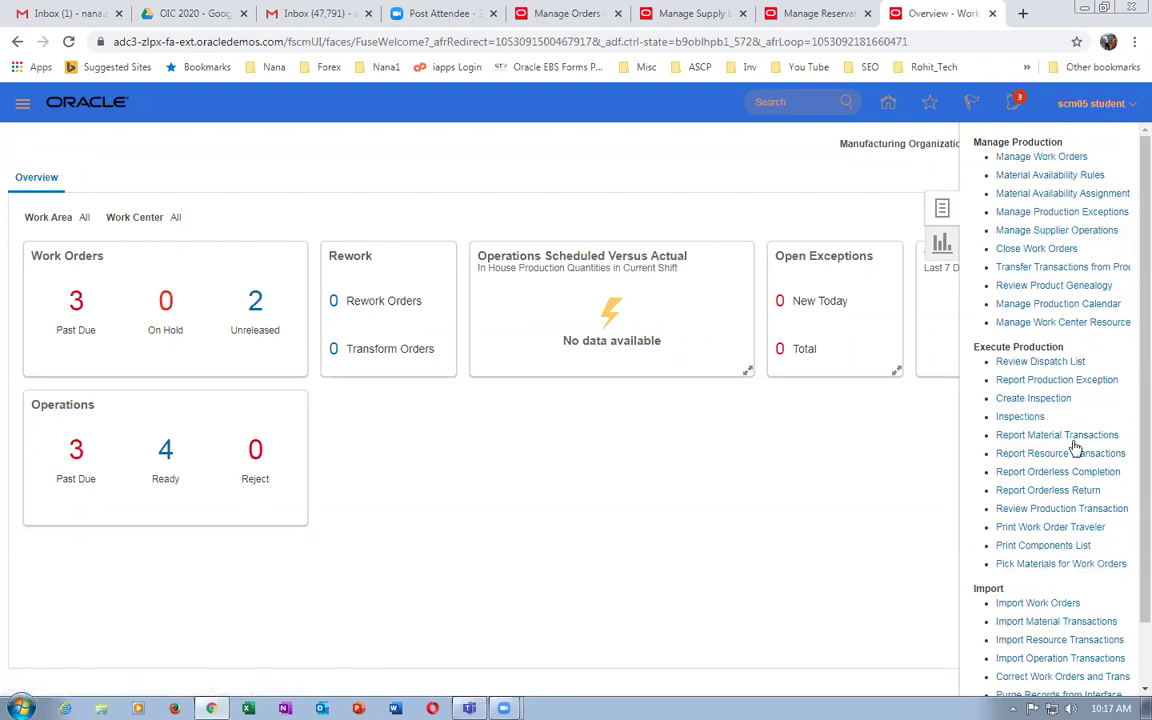
left_click(1025, 365)
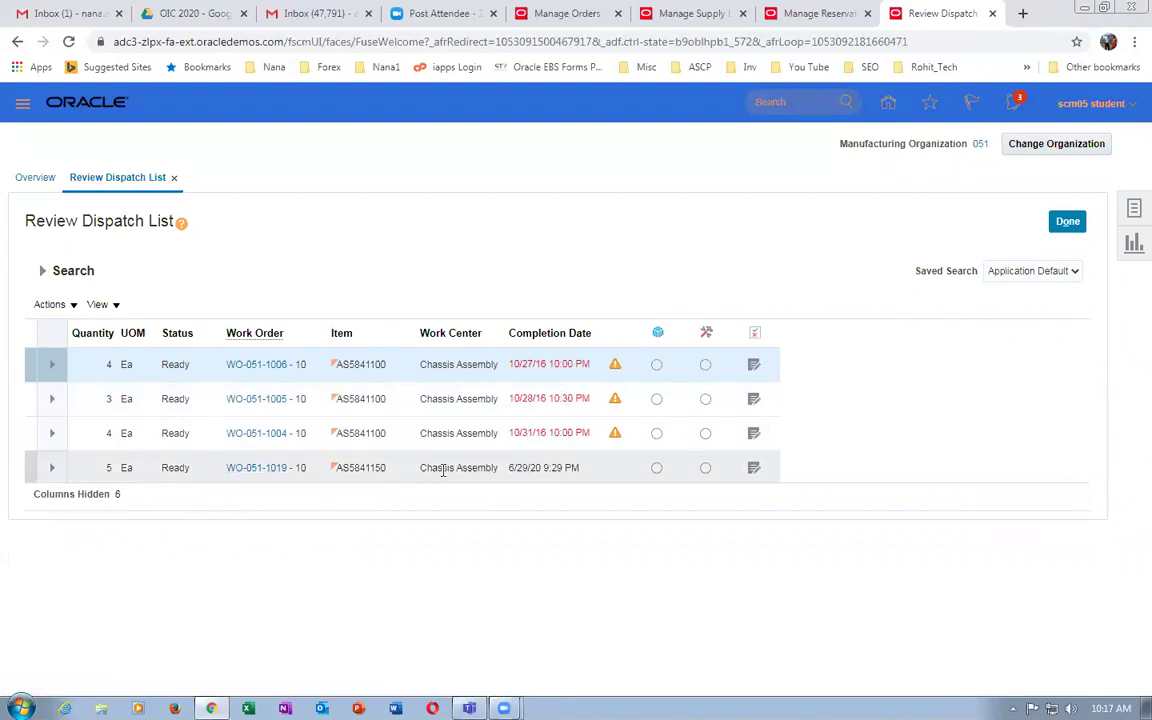
left_click(512, 467)
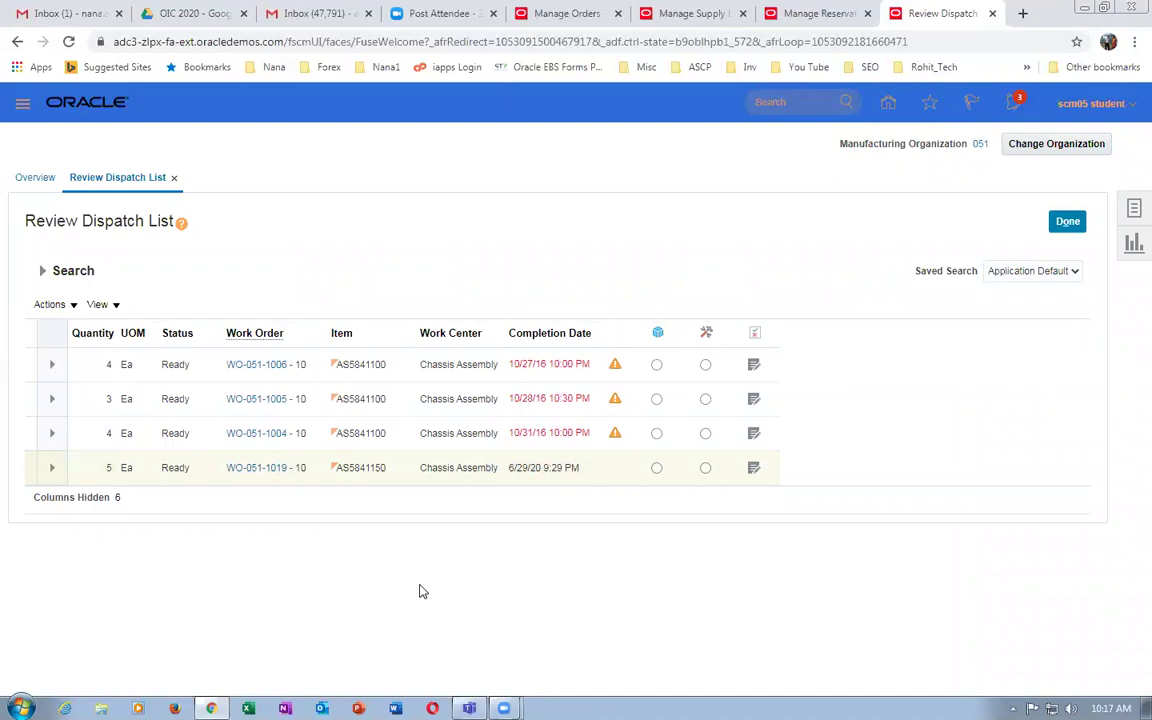
left_click(255, 470)
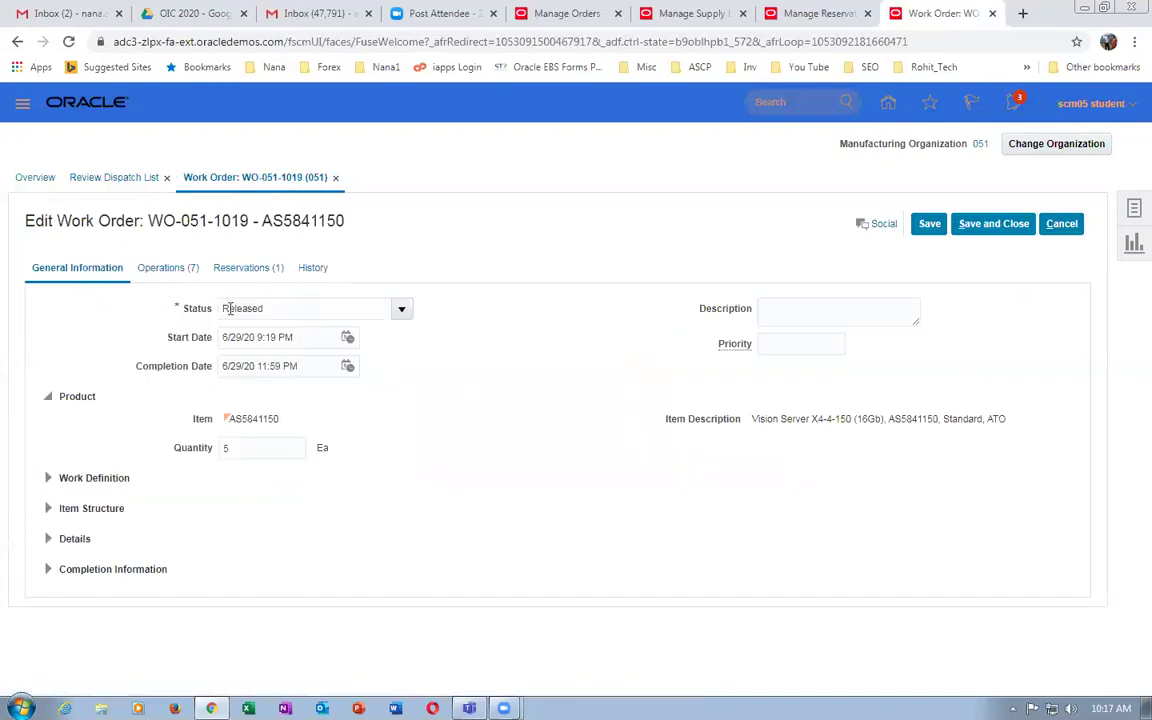
Examine the work order's status and the available status options without changing it.
left_click_drag(269, 307, 213, 311)
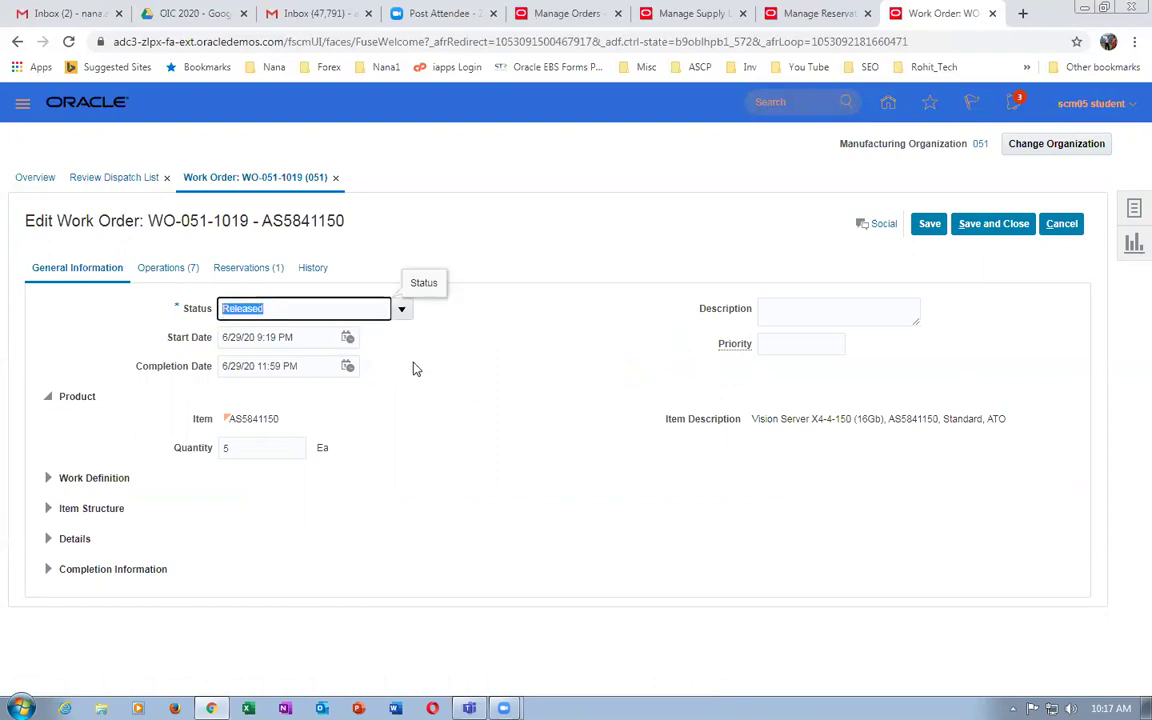
left_click(401, 308)
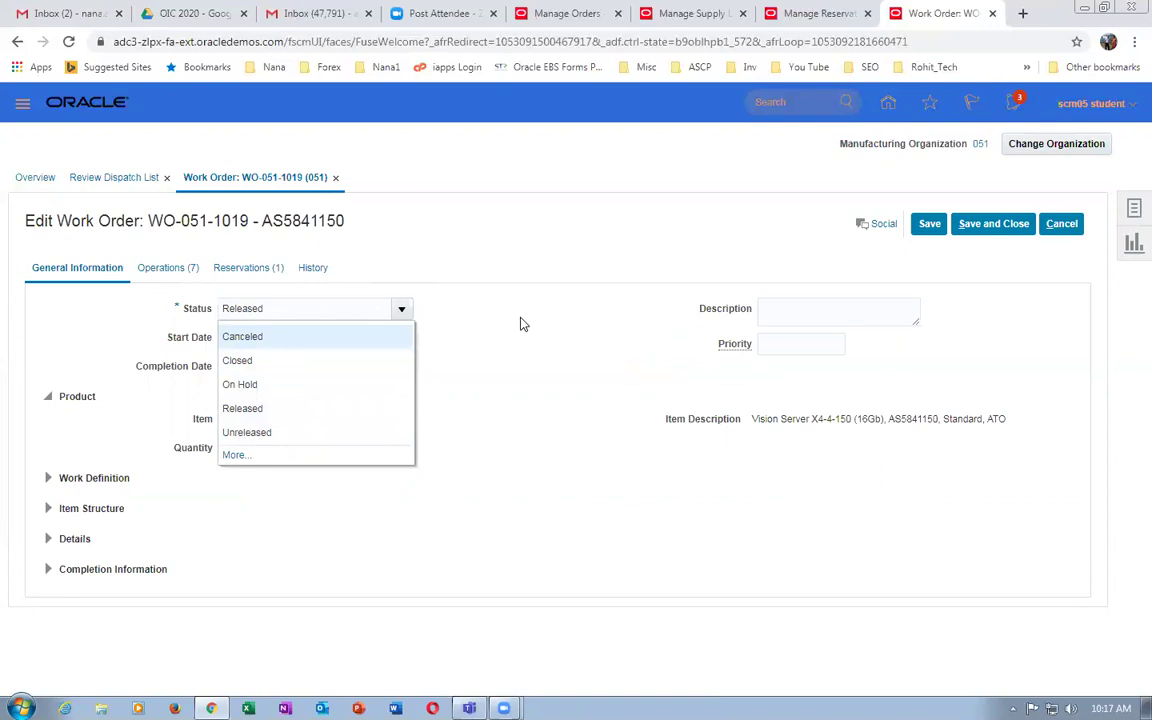
left_click(445, 345)
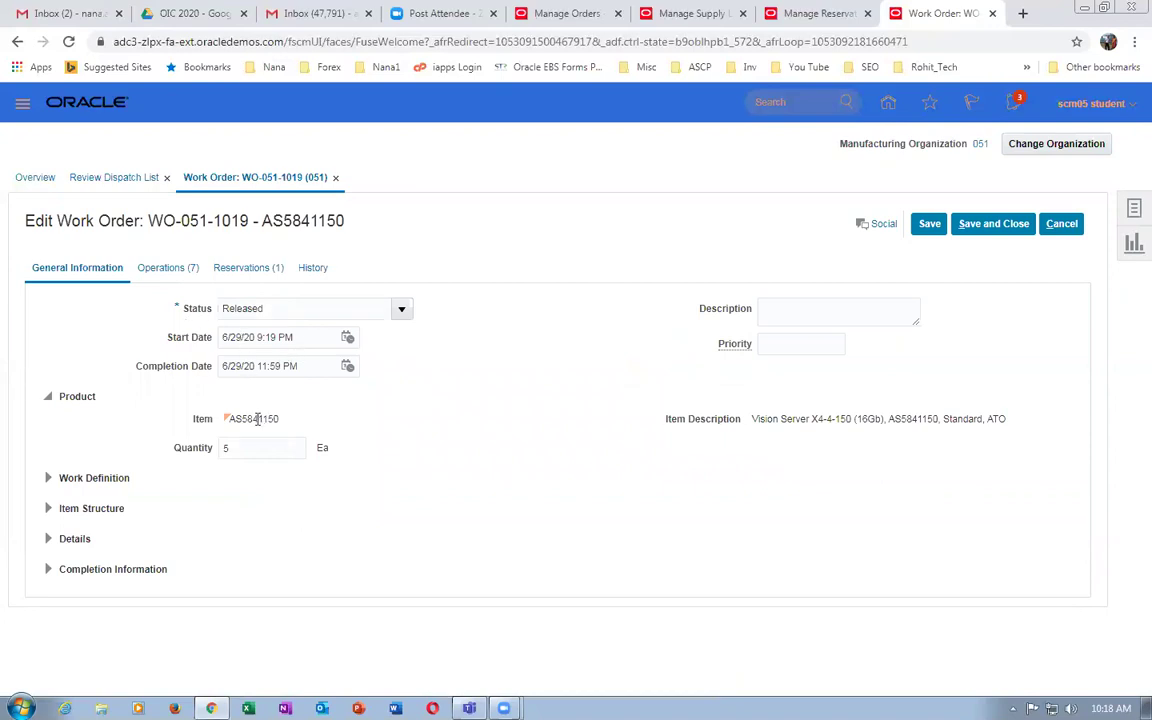
Expand the work order's Work Definition, Item Structure and Details sections and examine their names, revision, type and work method.
left_click(47, 478)
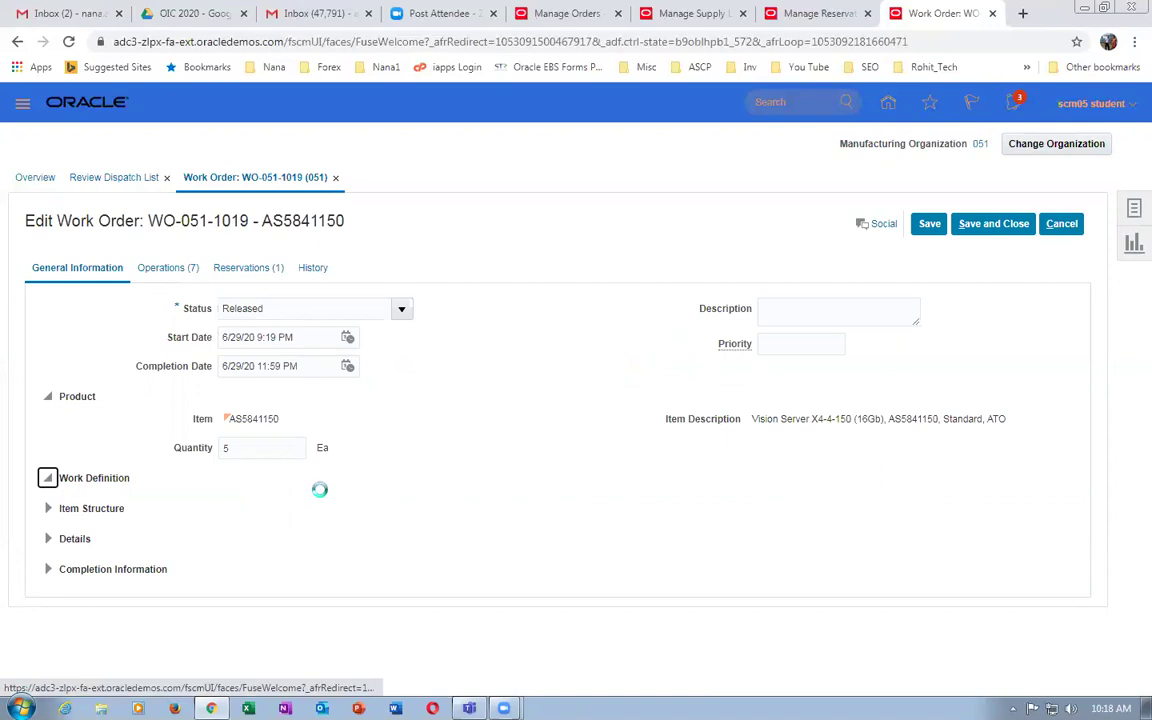
left_click(224, 500)
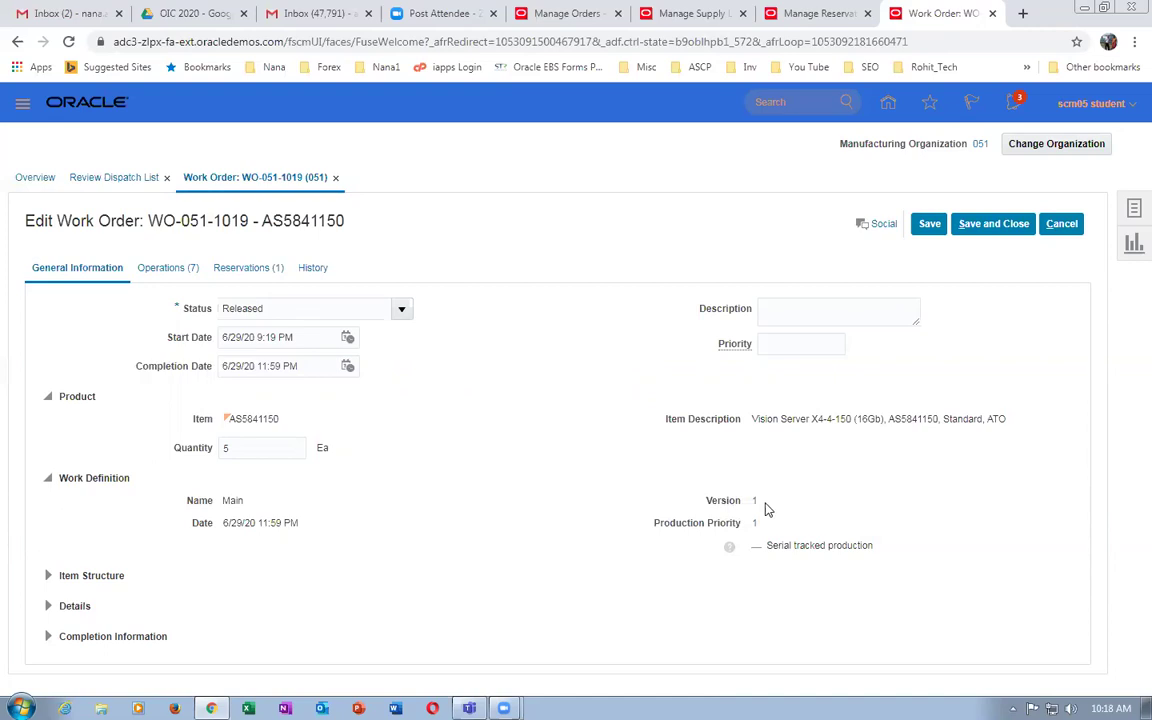
left_click(47, 575)
scroll(253, 585, "down", 2)
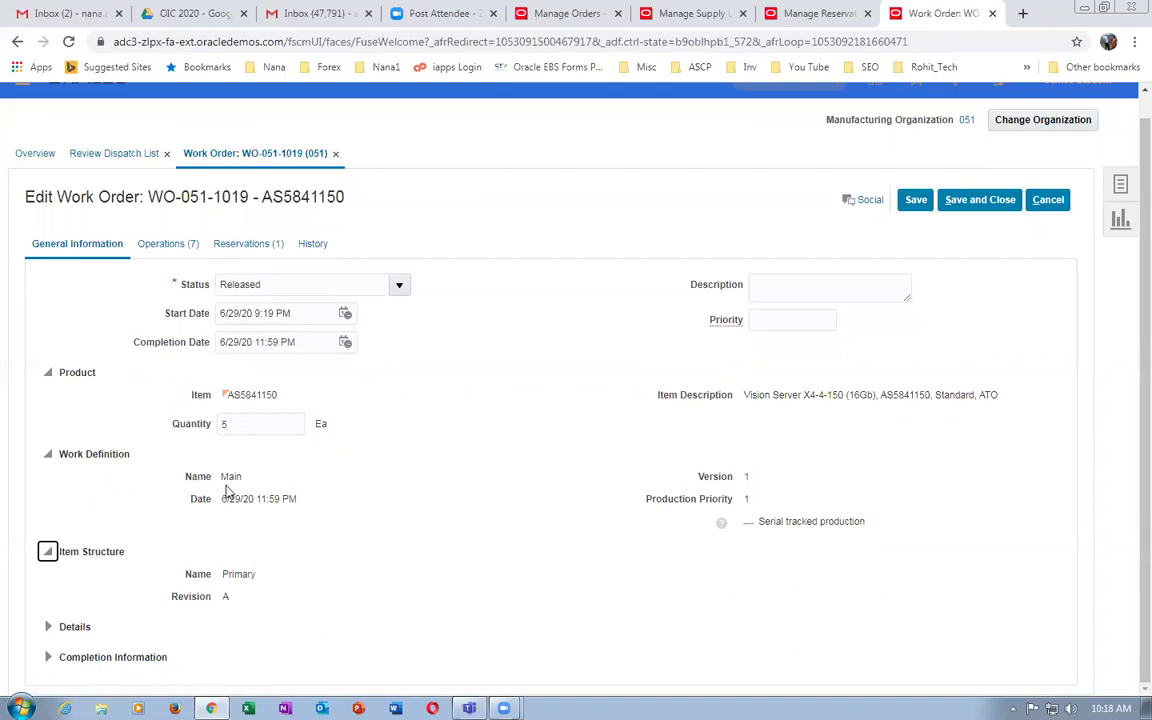
left_click(211, 580)
left_click(47, 626)
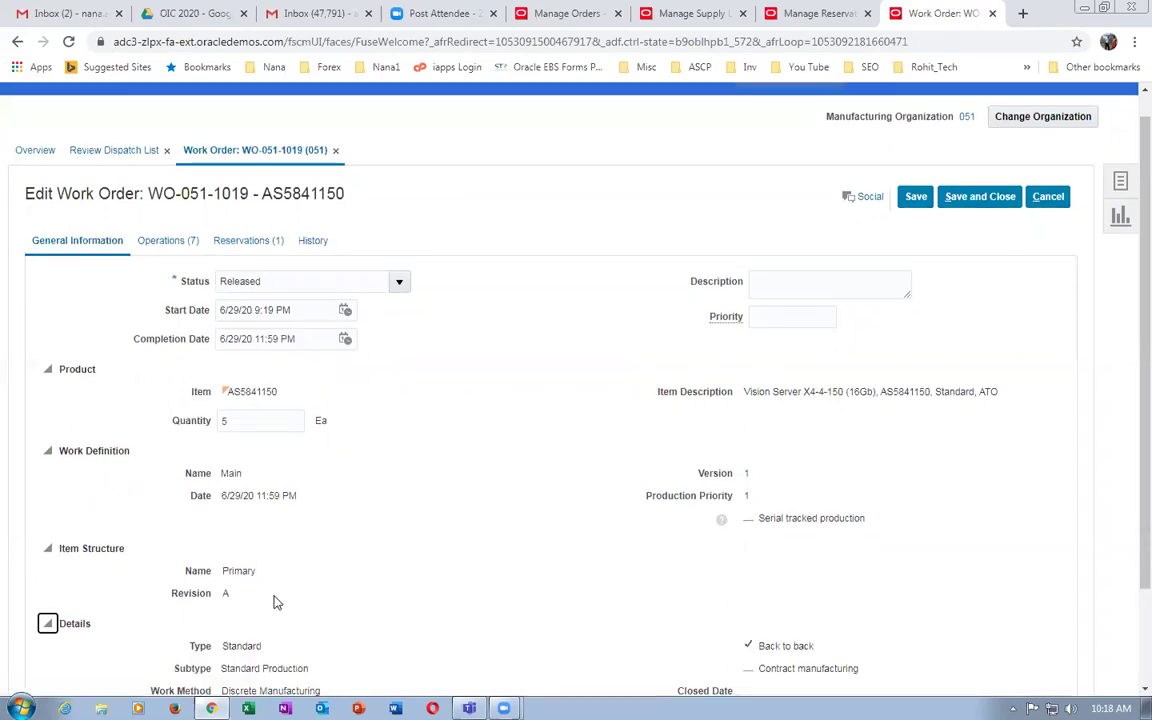
scroll(273, 597, "down", 3)
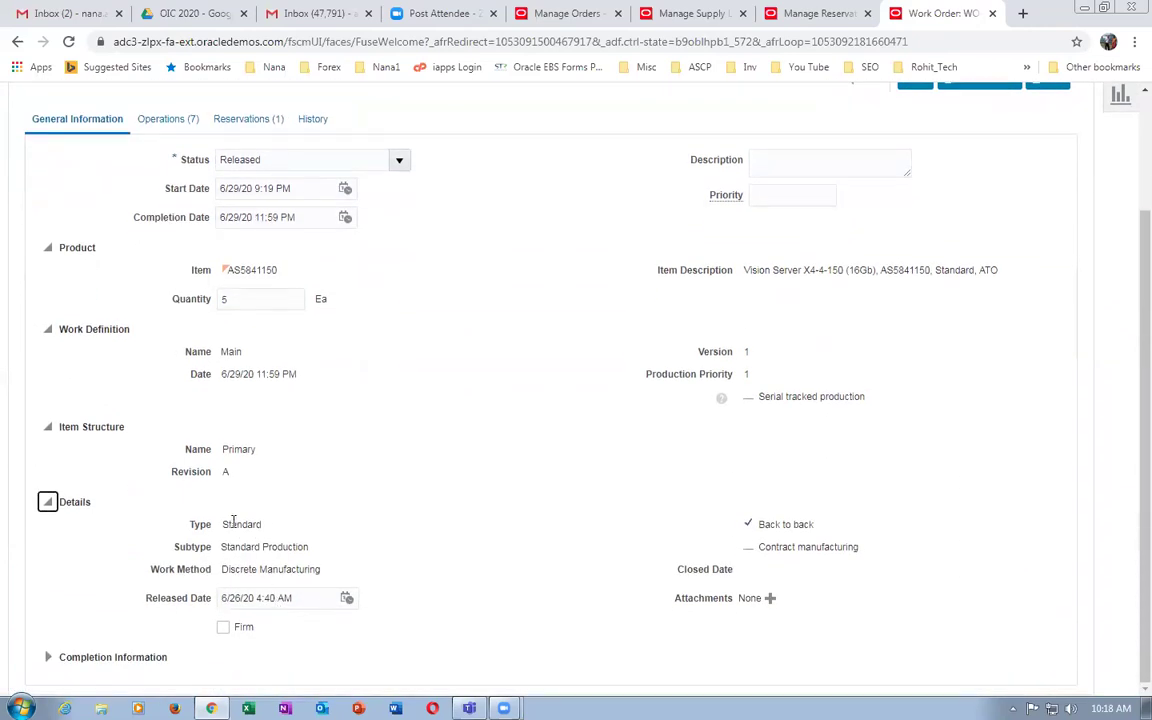
double_click(240, 524)
left_click(283, 573)
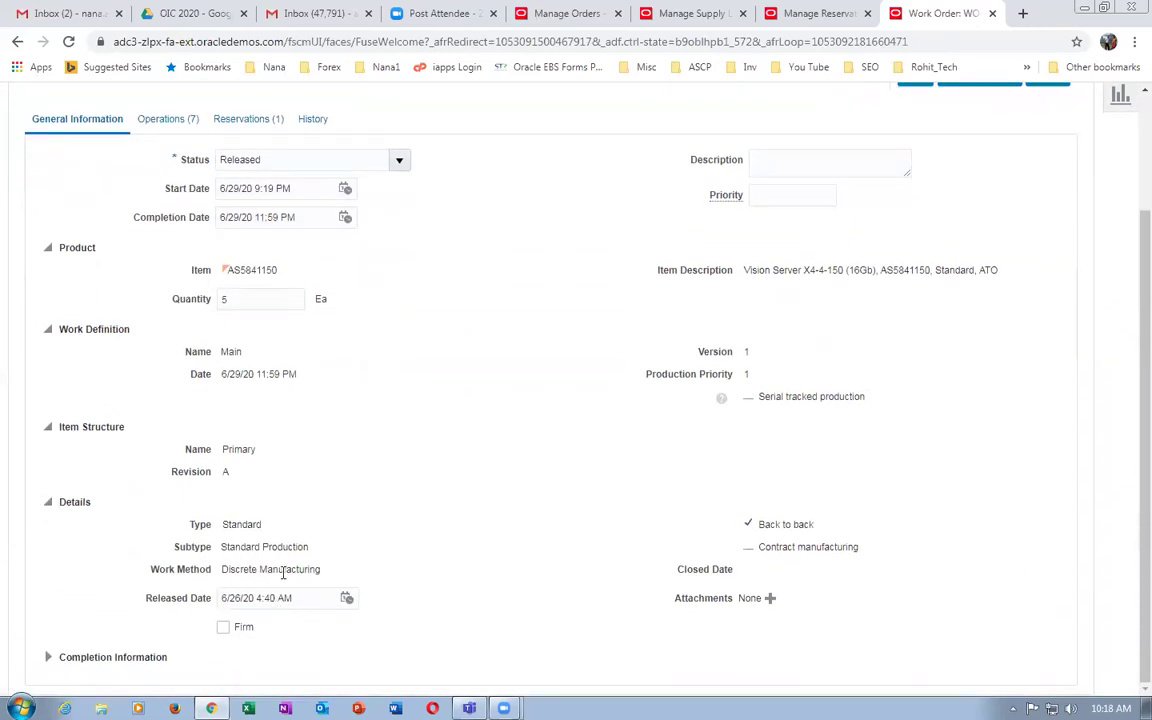
Examine the work method and the contract manufacturing flag in the work order's Details section.
left_click_drag(239, 573, 291, 571)
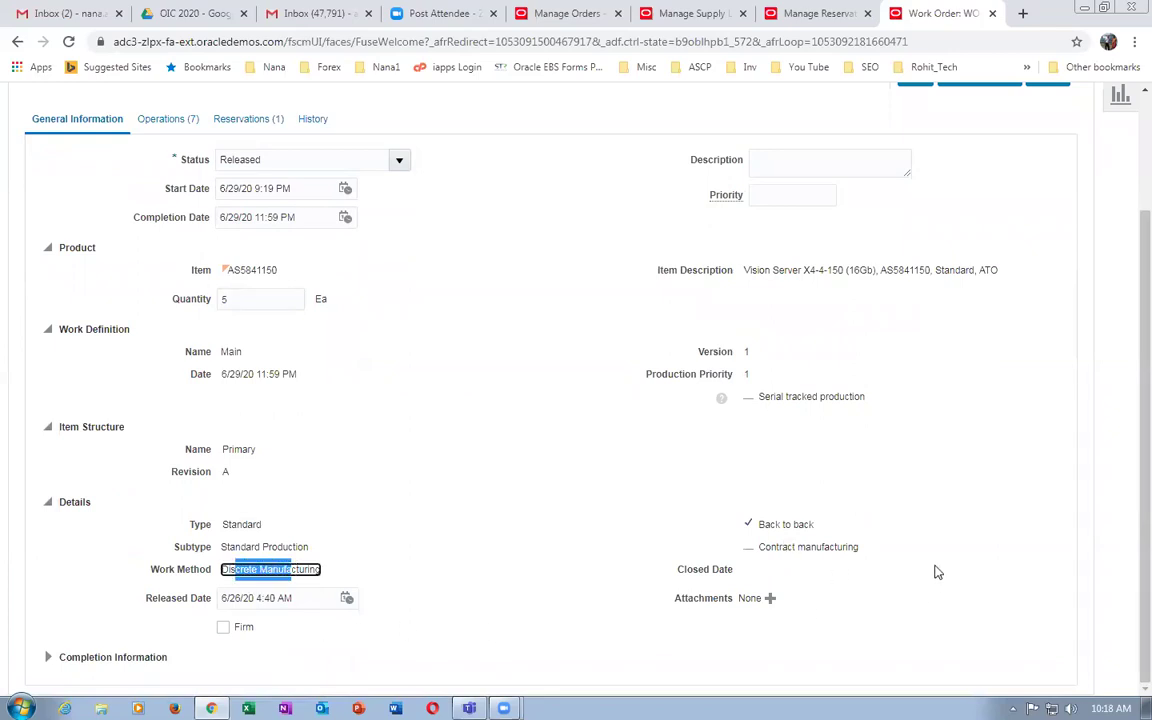
left_click(767, 548)
left_click_drag(765, 547, 846, 542)
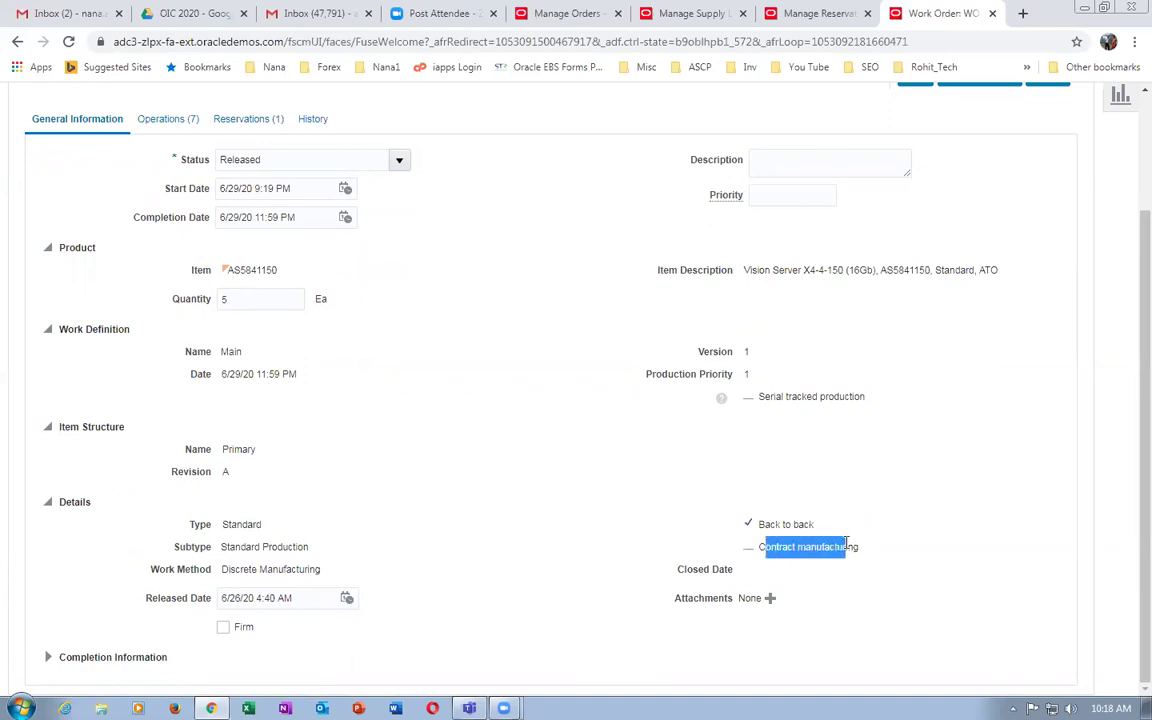
left_click(480, 618)
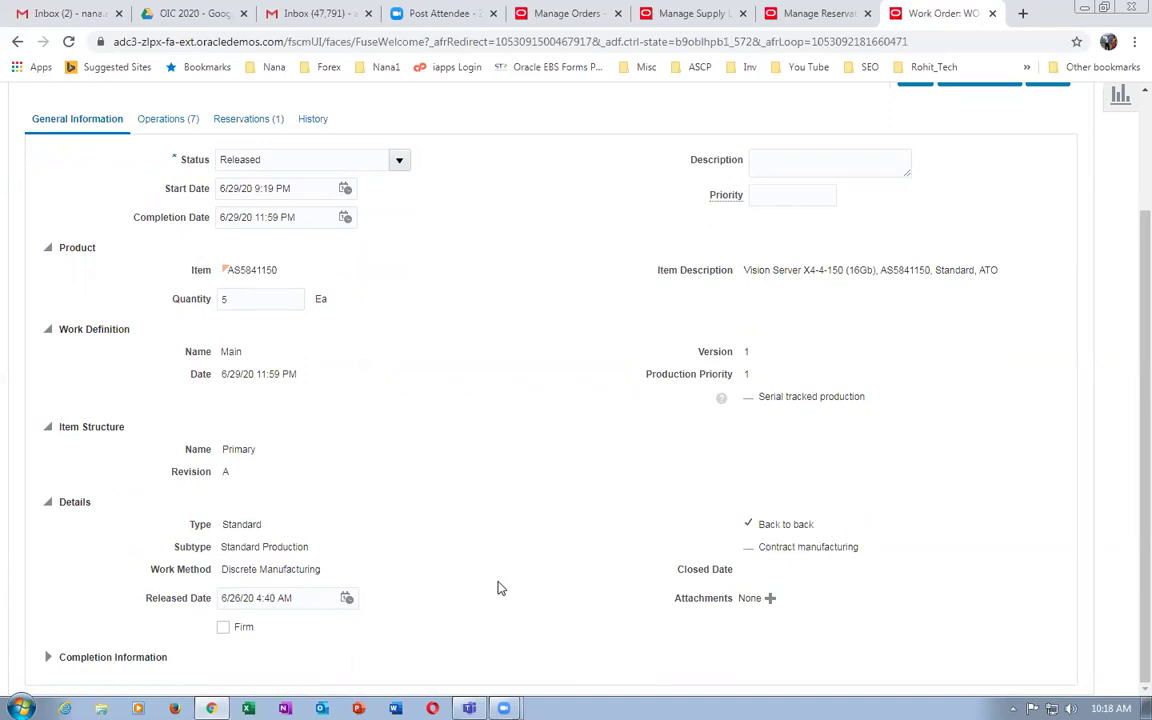
Expand the work order's Completion Information section and examine the completion subinventory and over-completion tolerance fields.
left_click(47, 657)
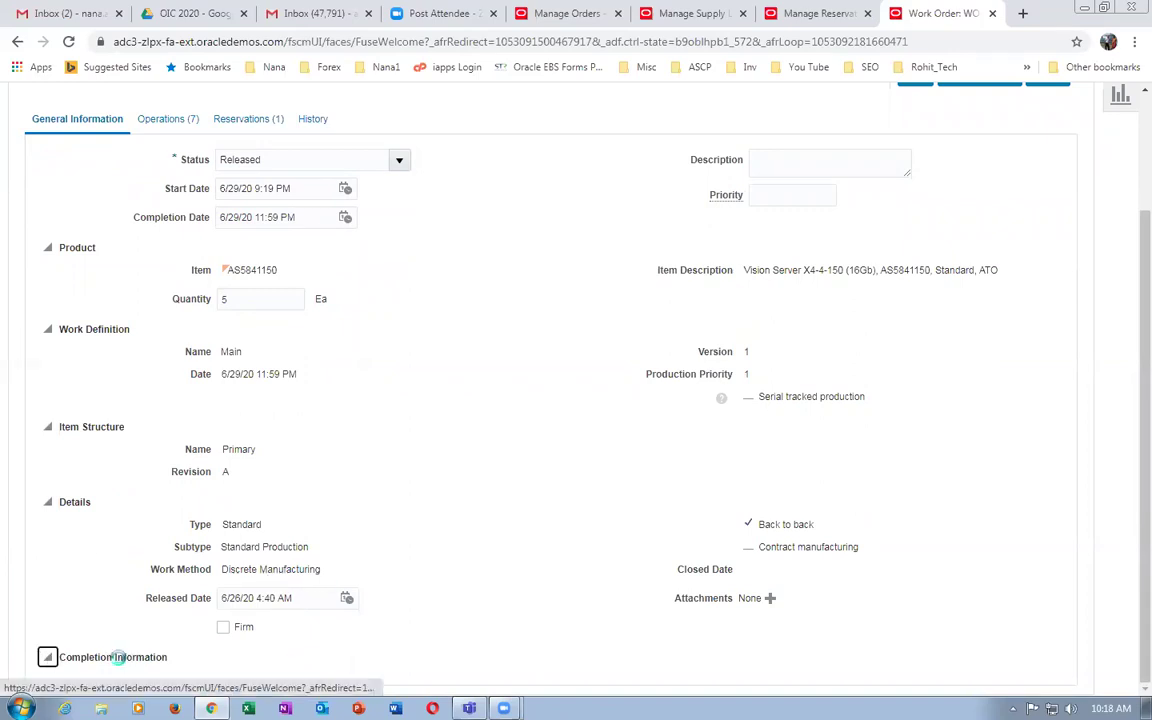
scroll(282, 652, "down", 2)
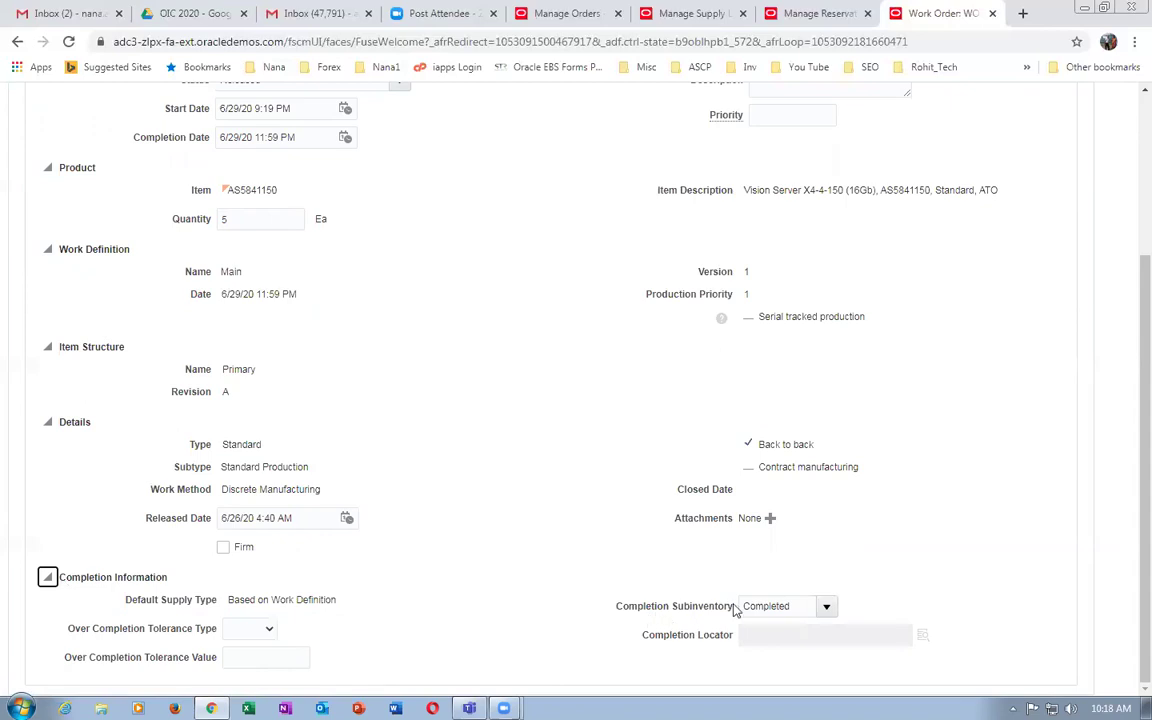
double_click(804, 607)
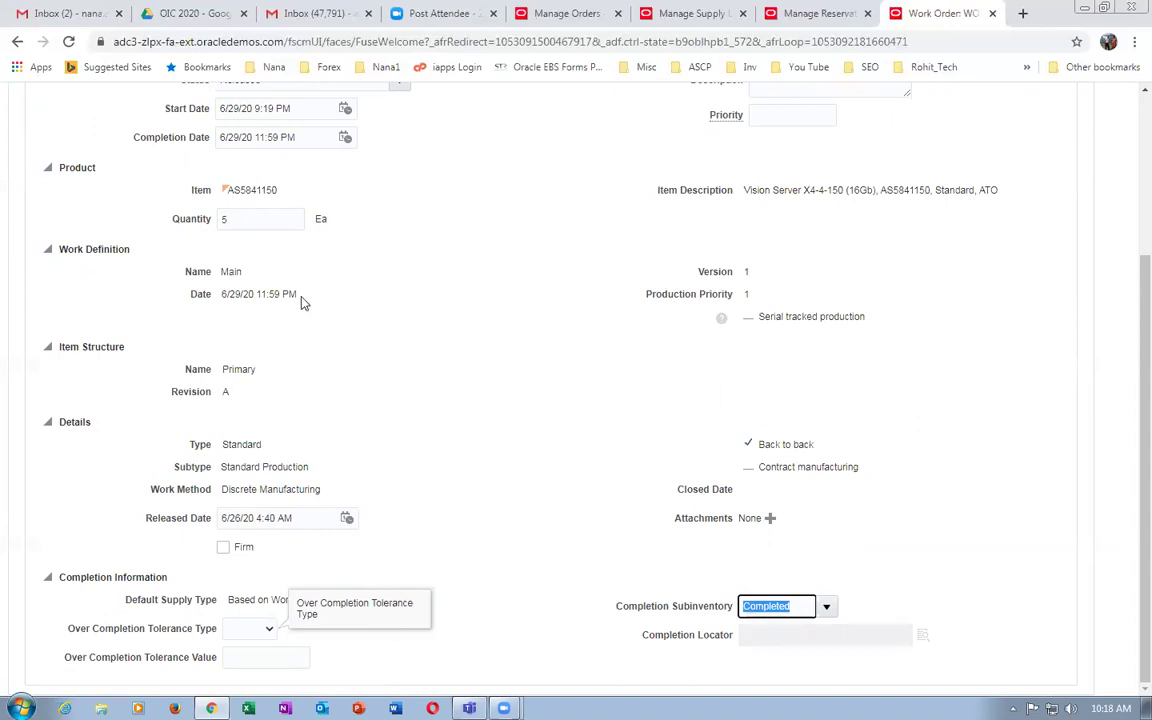
scroll(361, 399, "up", 3)
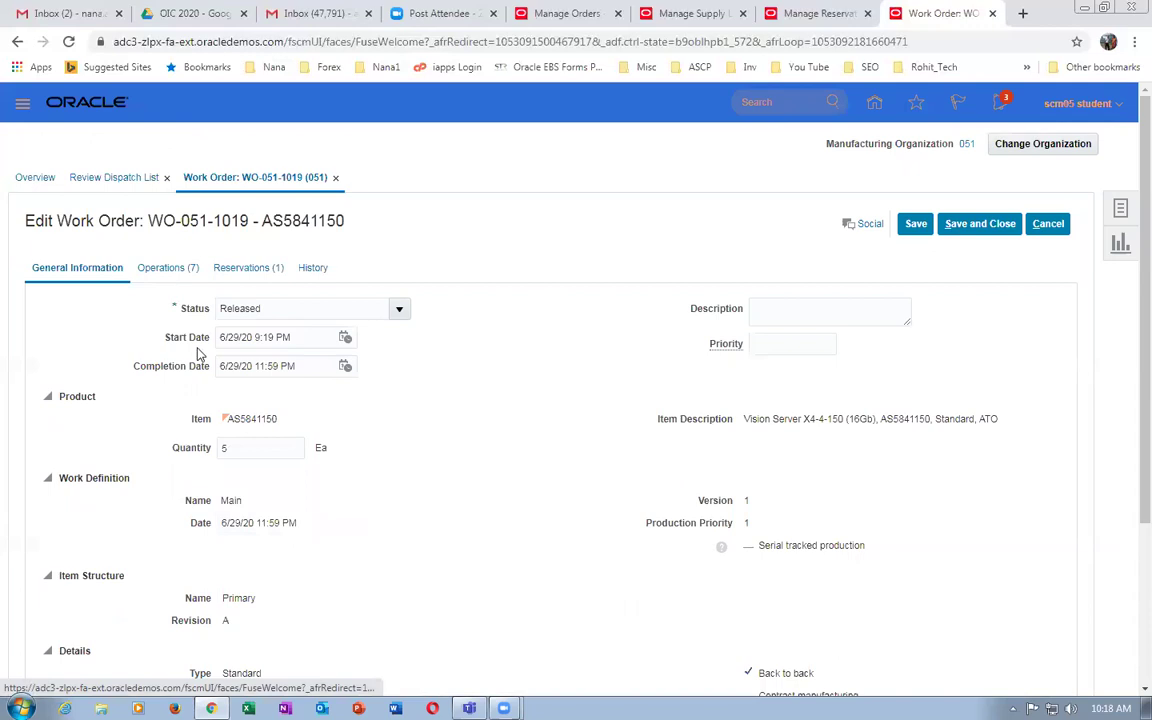
Review the work order's operations and the component items of operation 10 Chassis Assembly, leaving the items unedited.
left_click(168, 268)
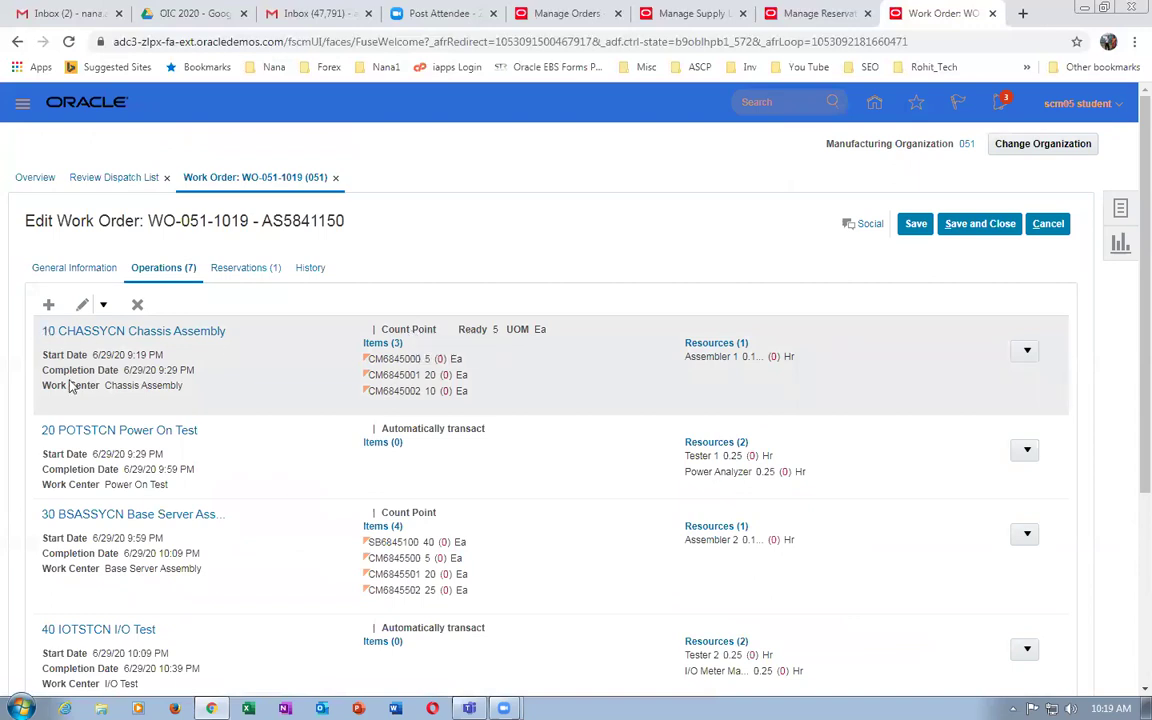
left_click(380, 345)
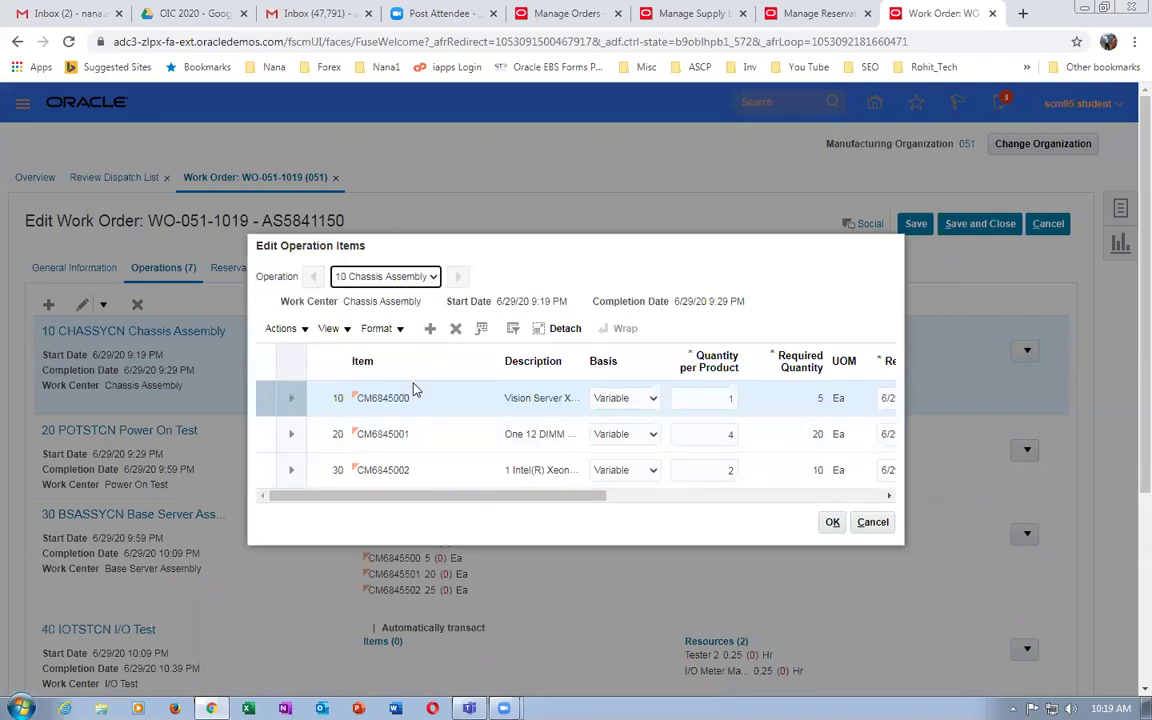
left_click(872, 528)
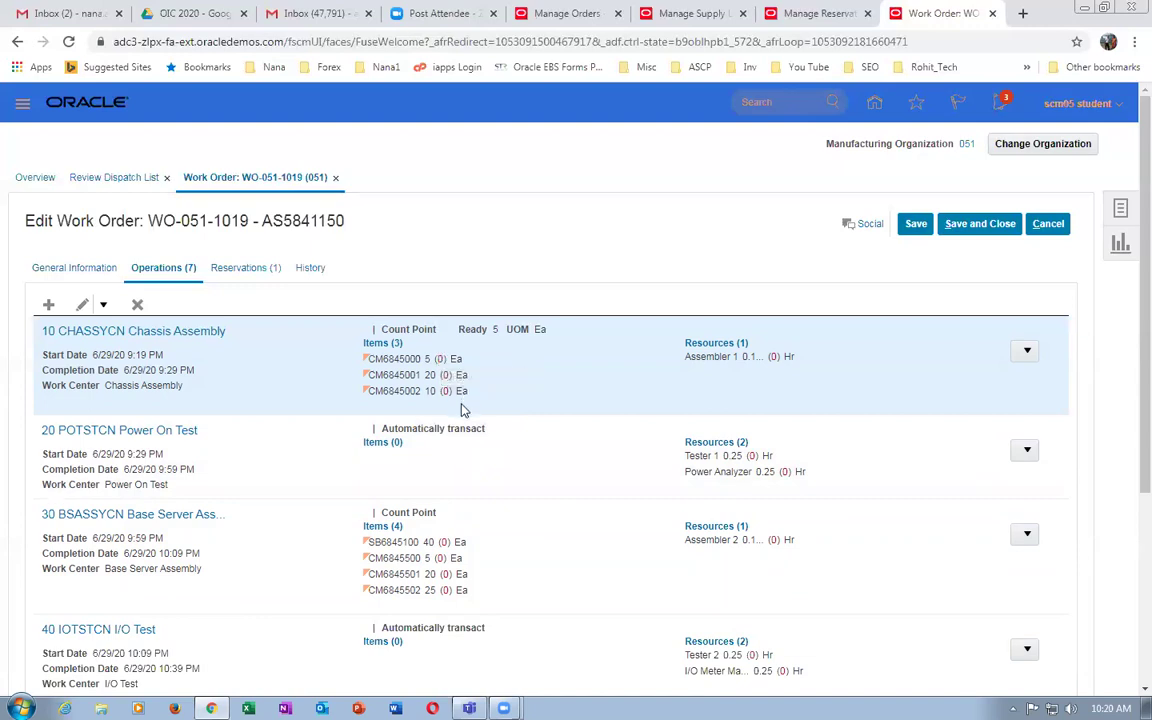
Examine operations 10 through 70 of the work order, comparing their count point or automatic transaction setting, items and resources.
left_click(452, 478)
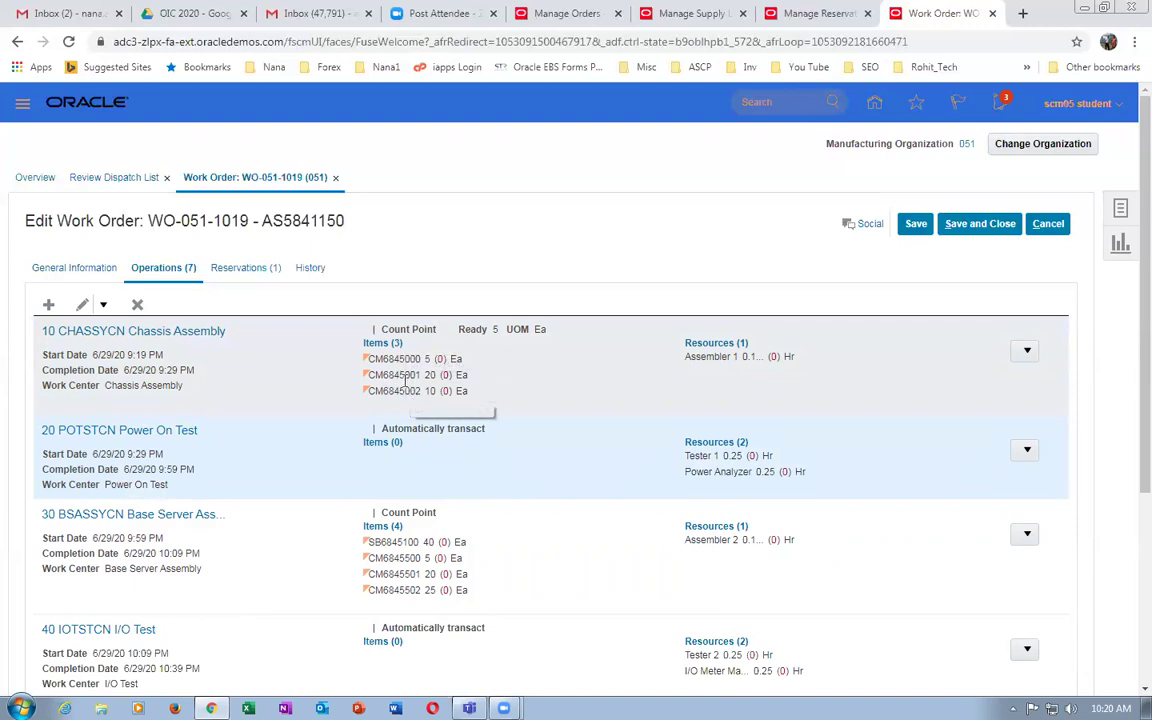
left_click(252, 376)
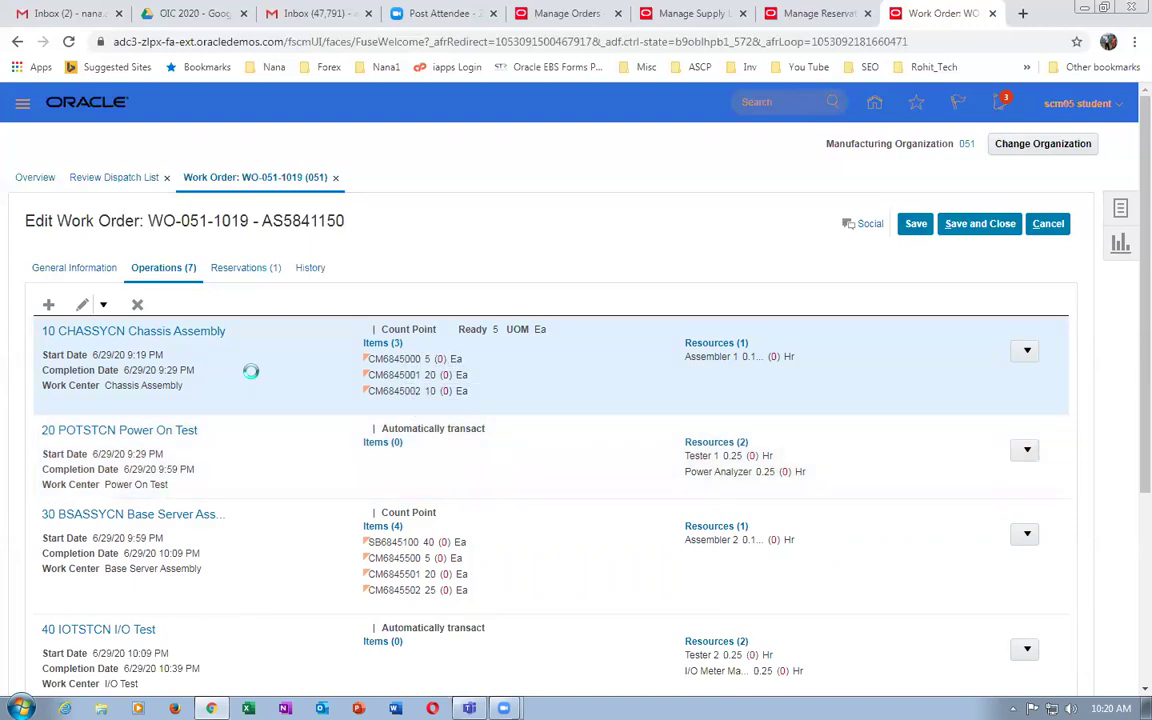
left_click(260, 466)
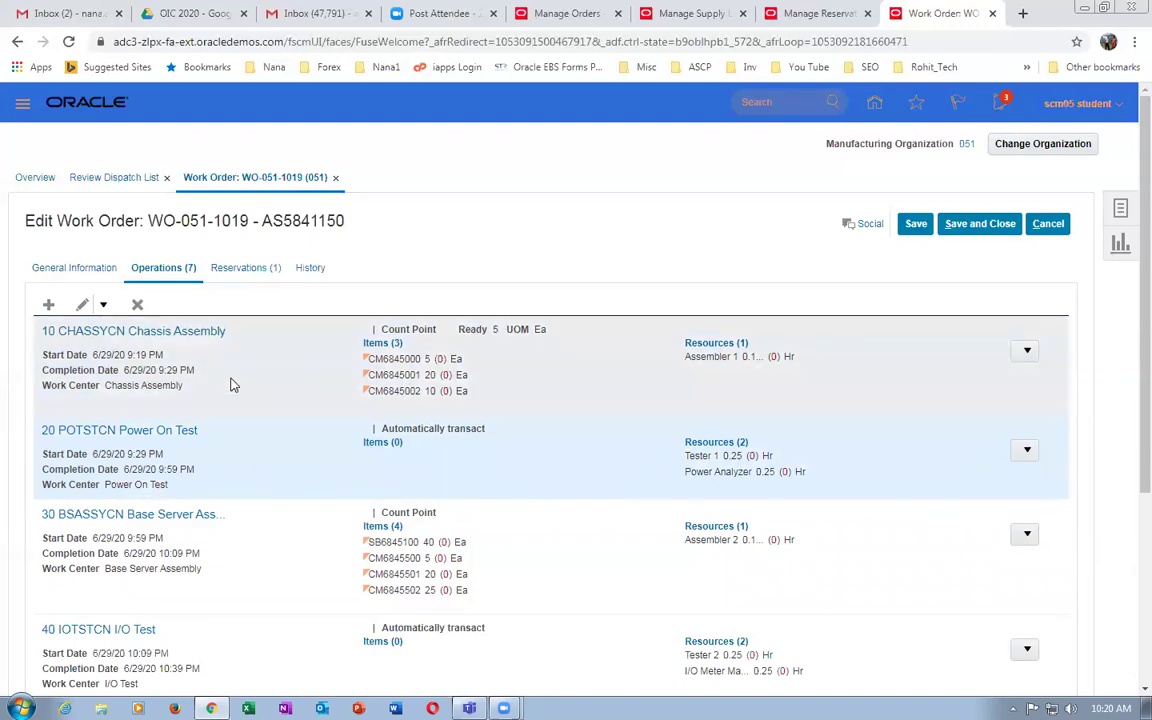
left_click(212, 552)
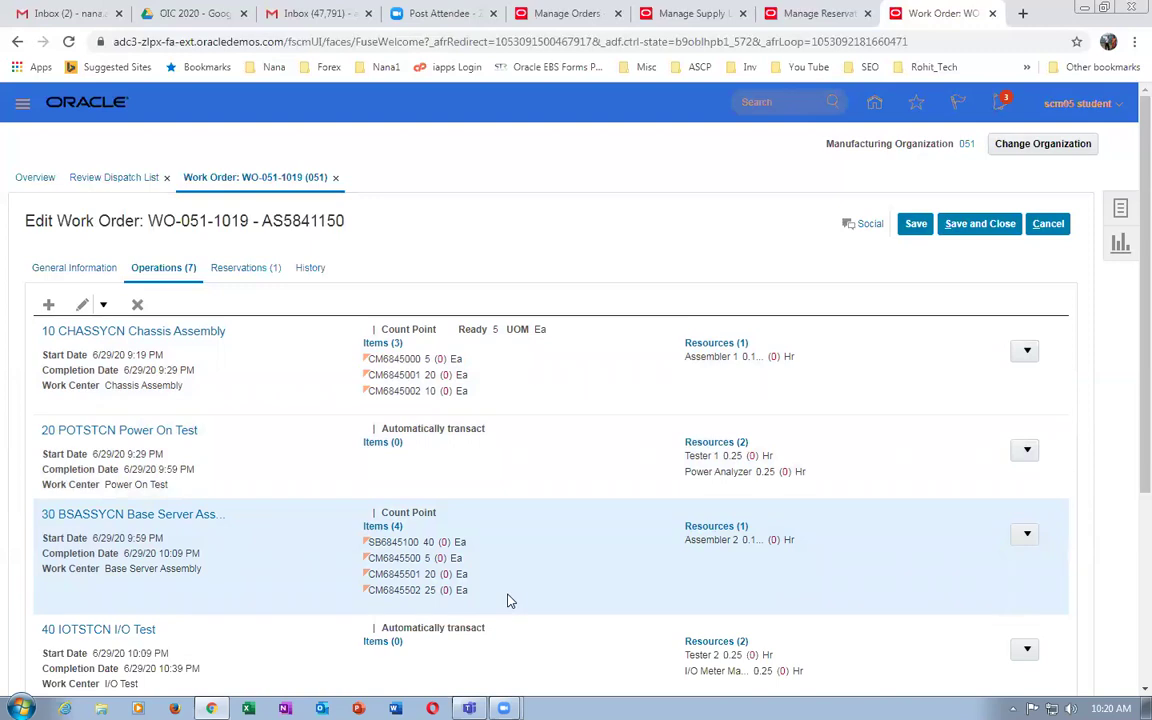
scroll(507, 599, "down", 3)
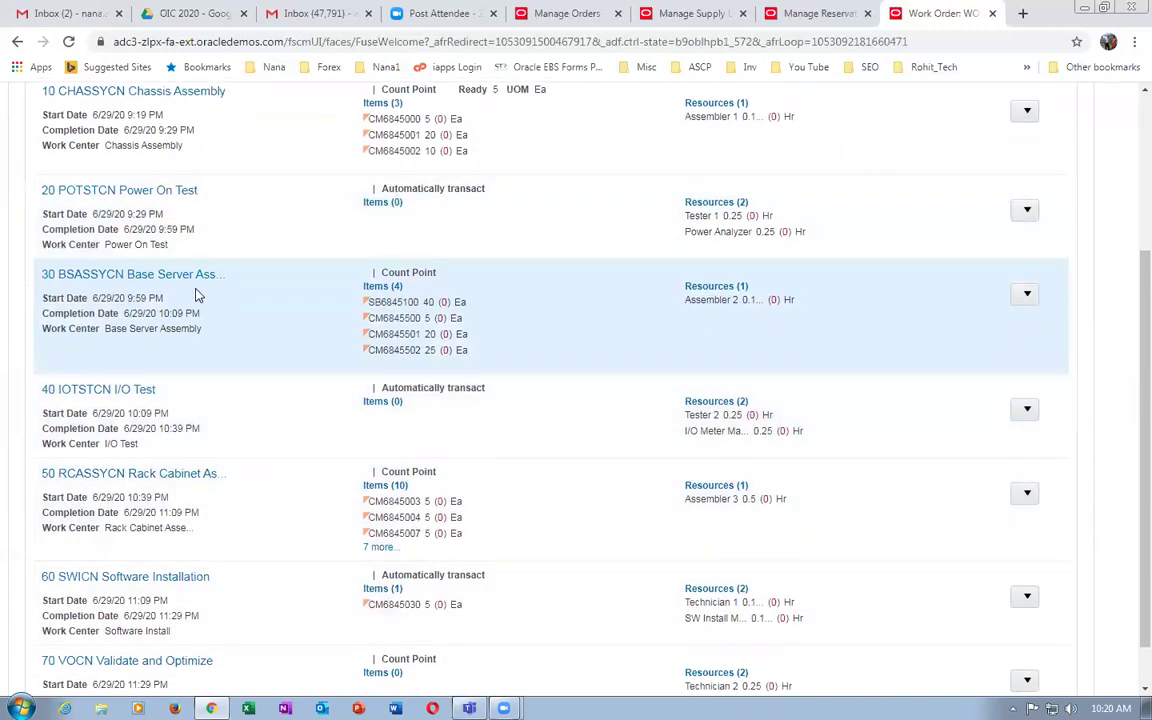
left_click(279, 522)
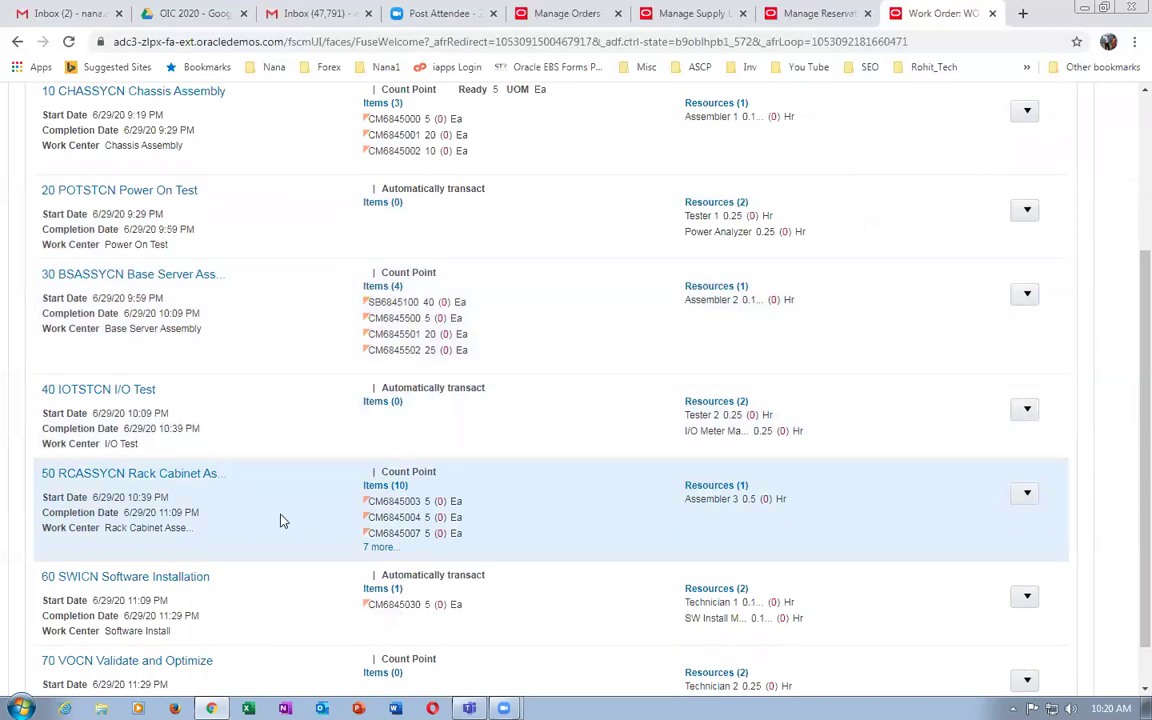
scroll(280, 520, "down", 1)
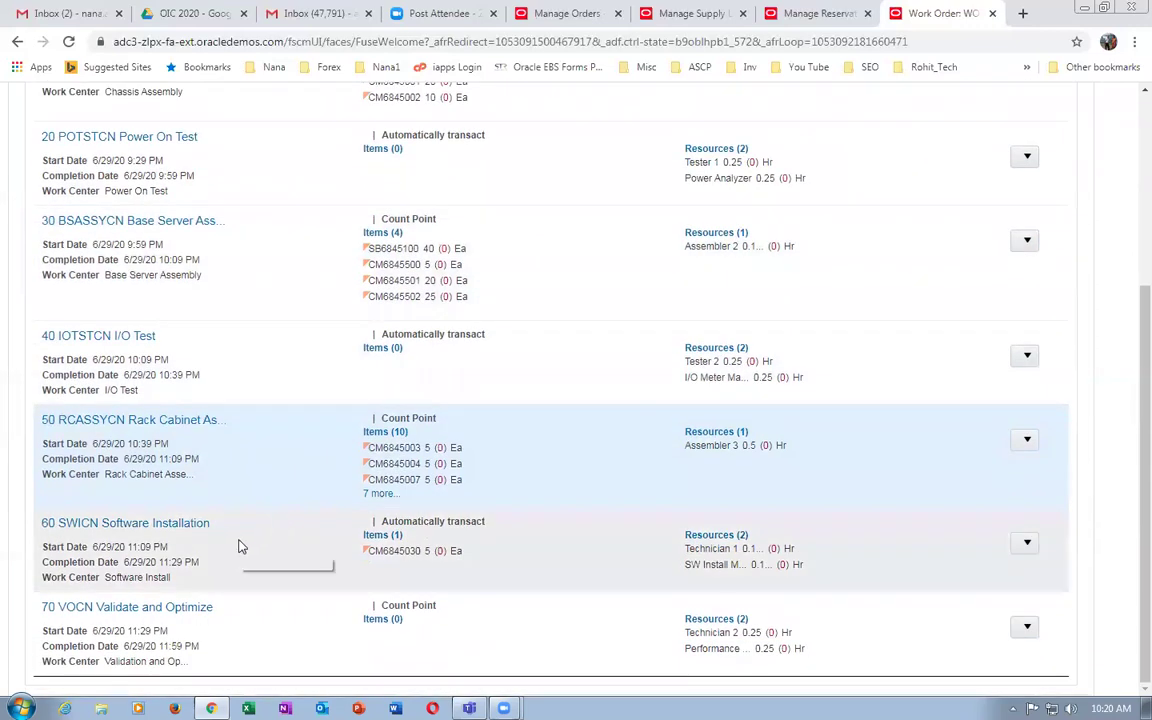
left_click(239, 624)
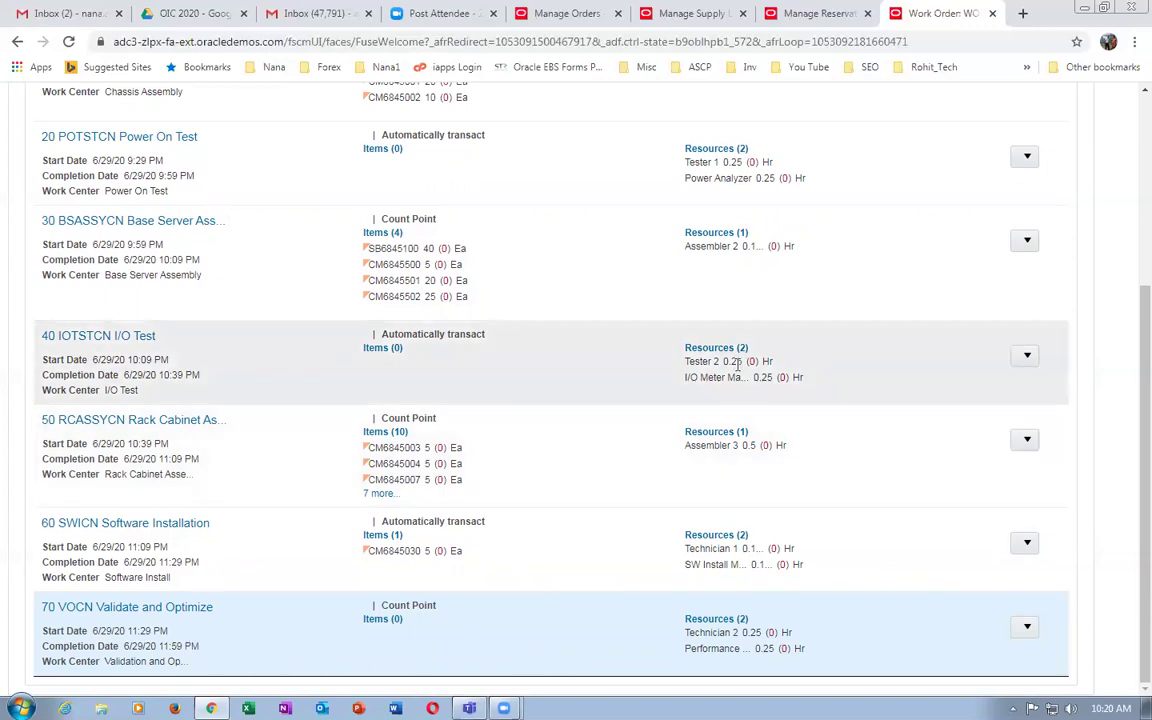
scroll(762, 300, "up", 1)
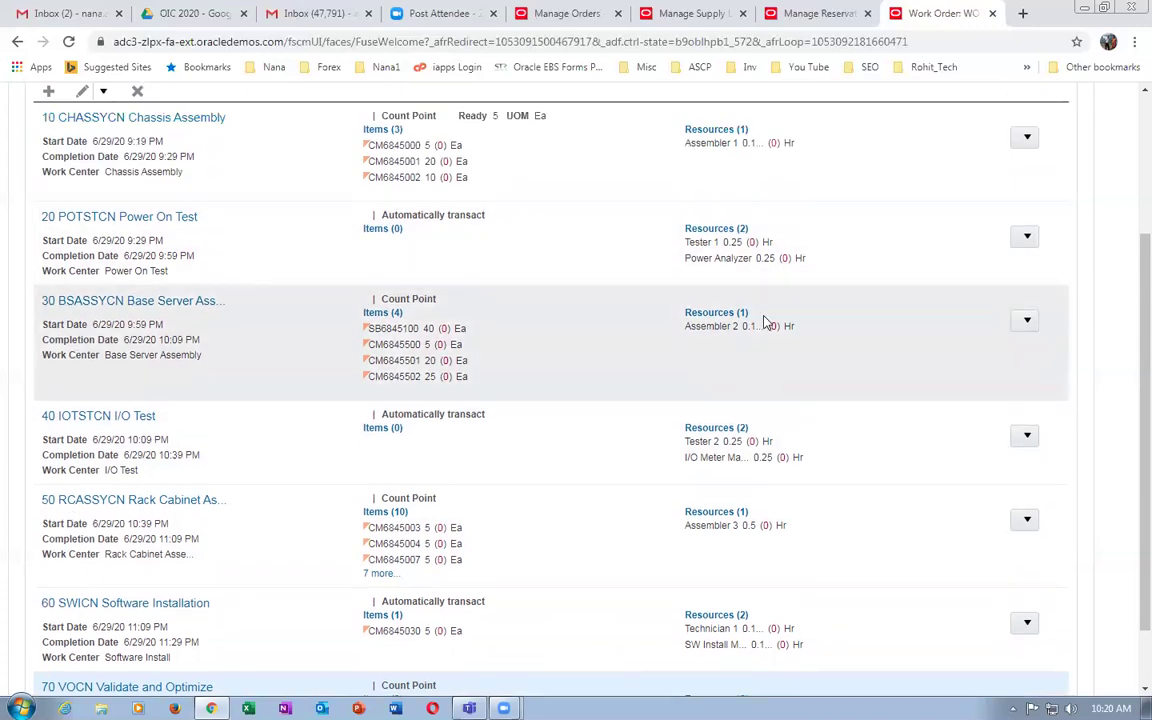
scroll(764, 321, "up", 3)
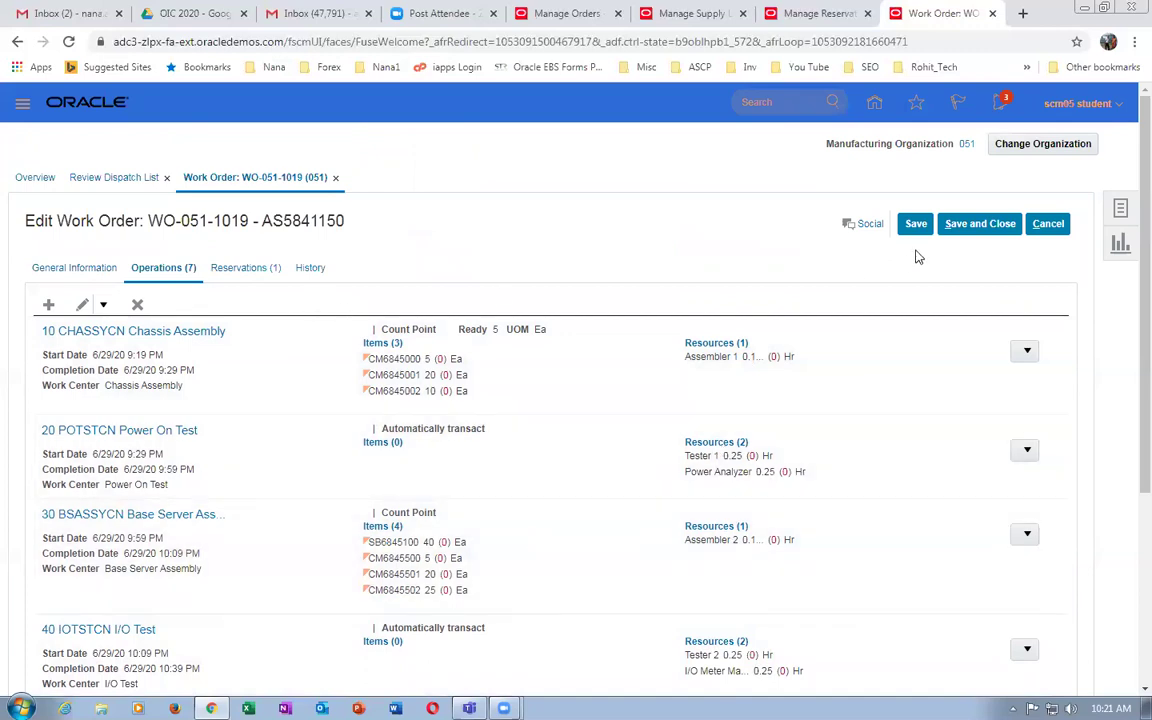
Reopen work order WO-051-1019 from the dispatch list, review its reservation, production transaction history and operations, and close it.
left_click(1048, 224)
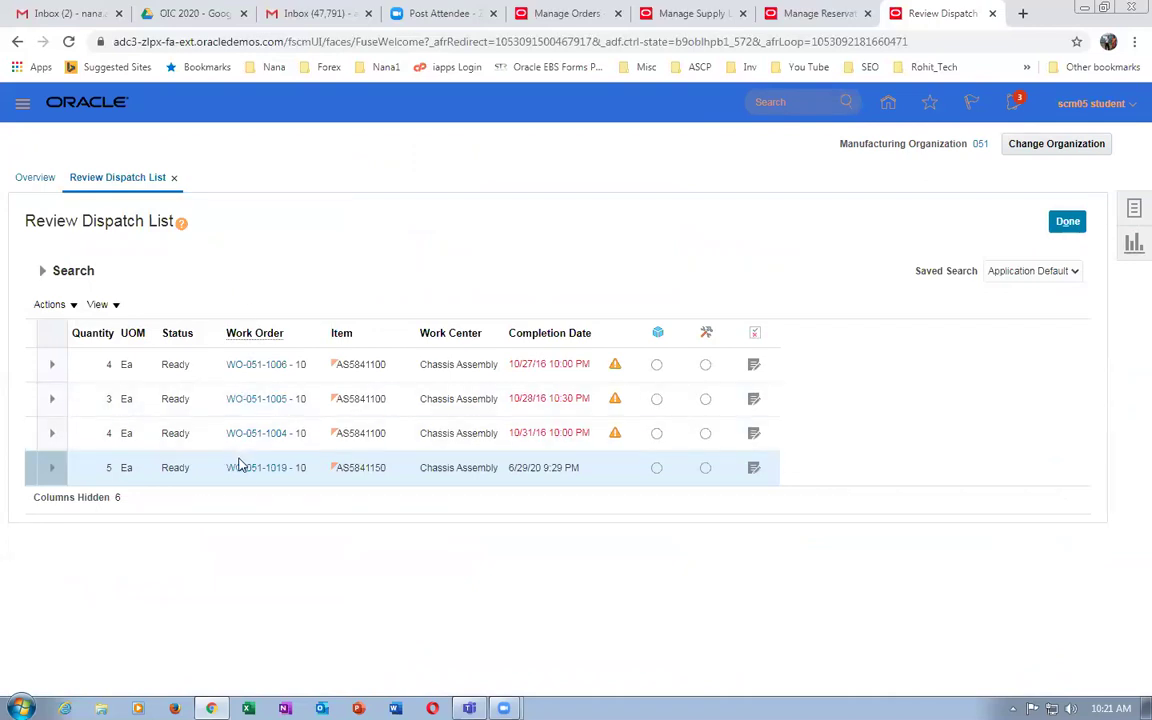
left_click(240, 467)
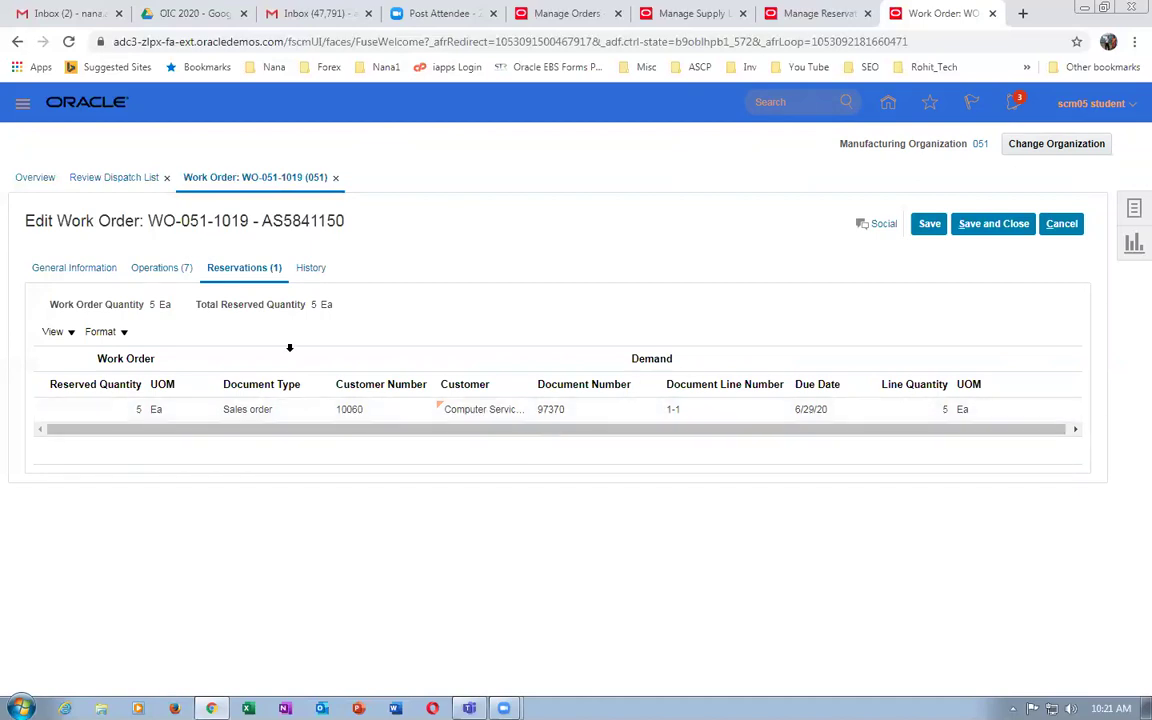
left_click(311, 271)
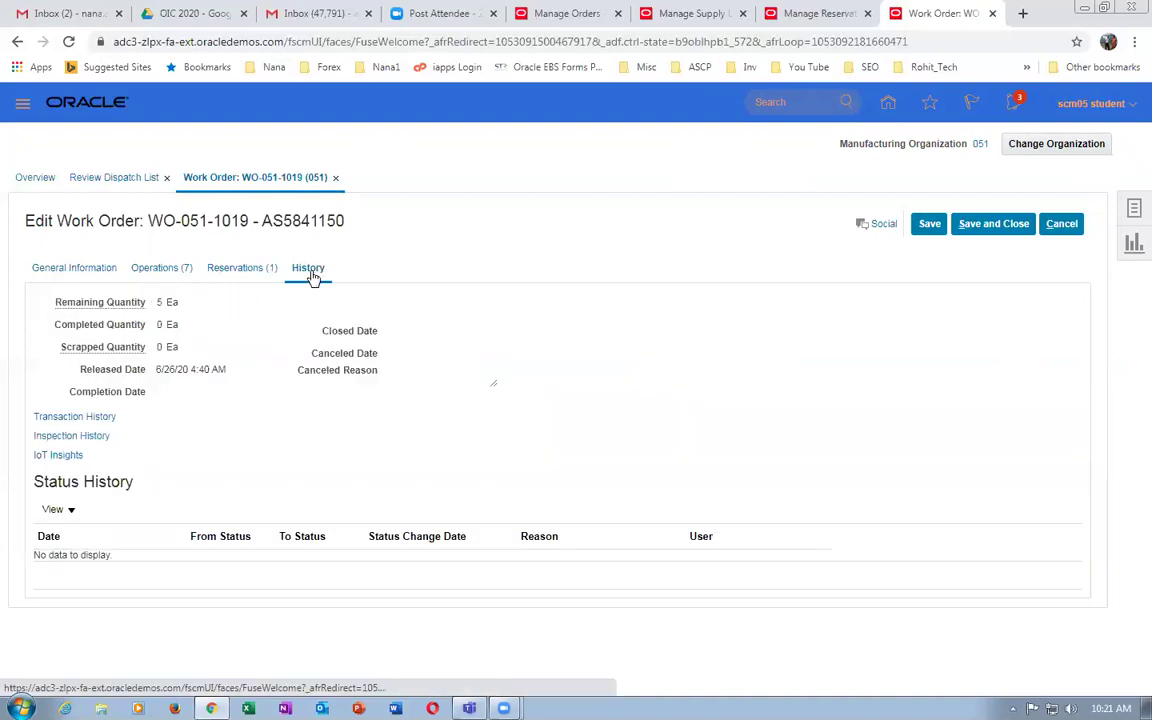
left_click(60, 420)
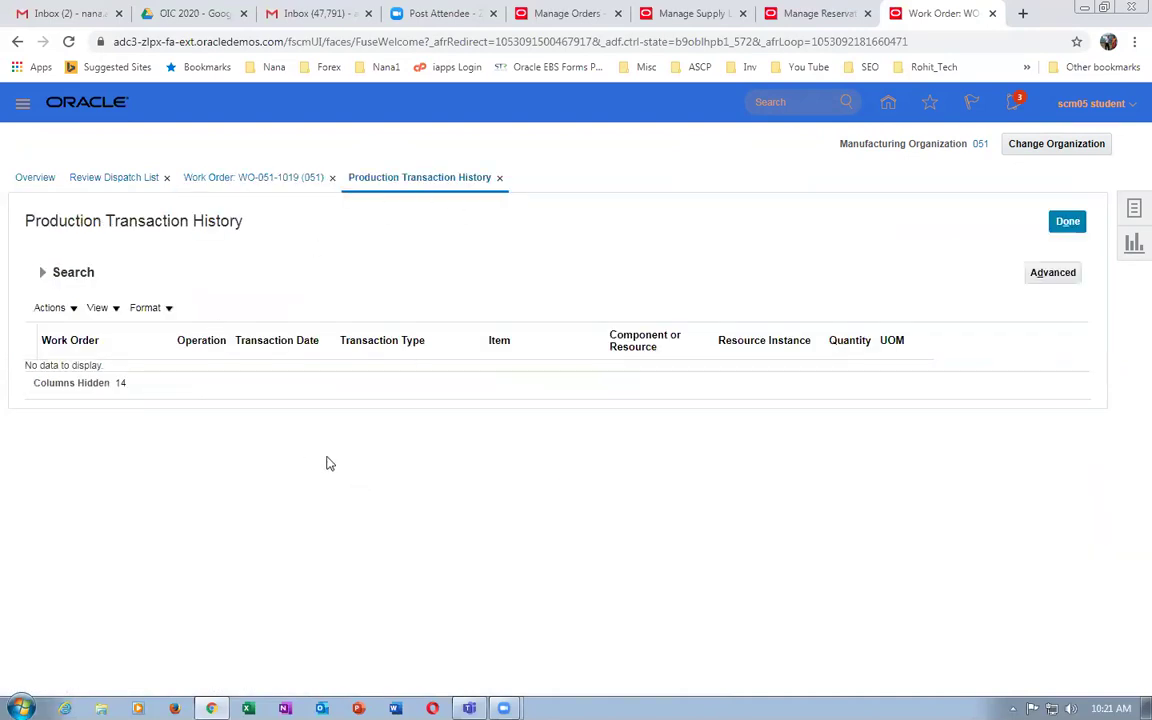
left_click(499, 177)
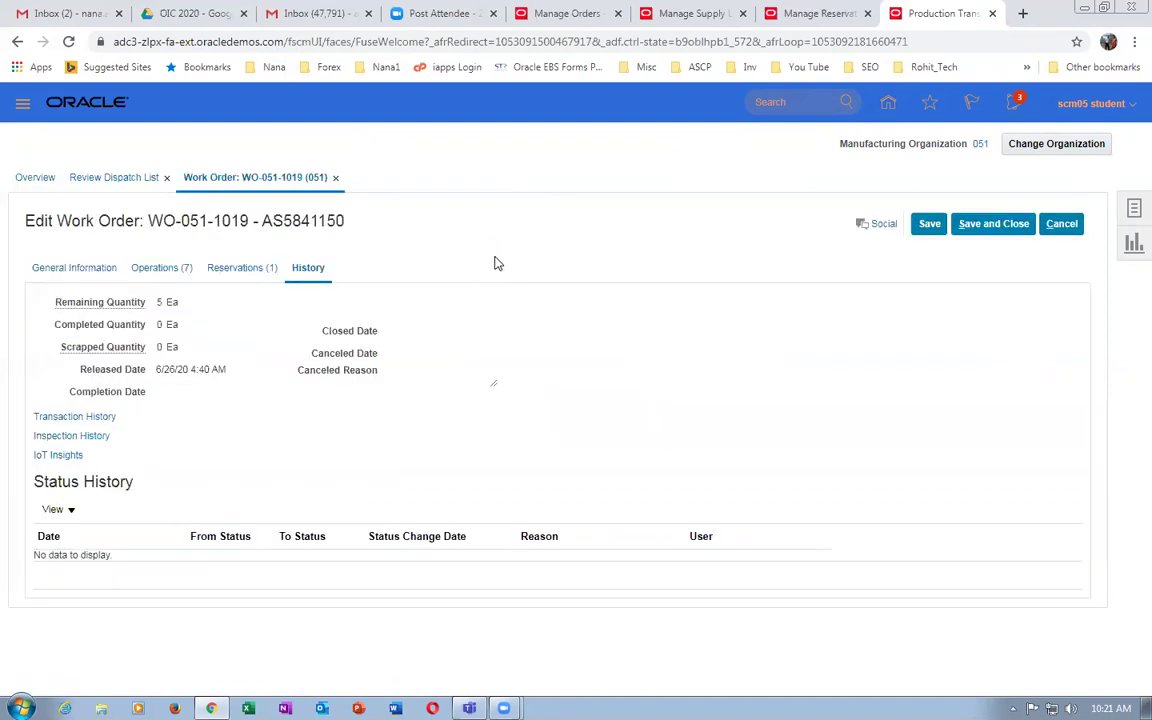
left_click(152, 271)
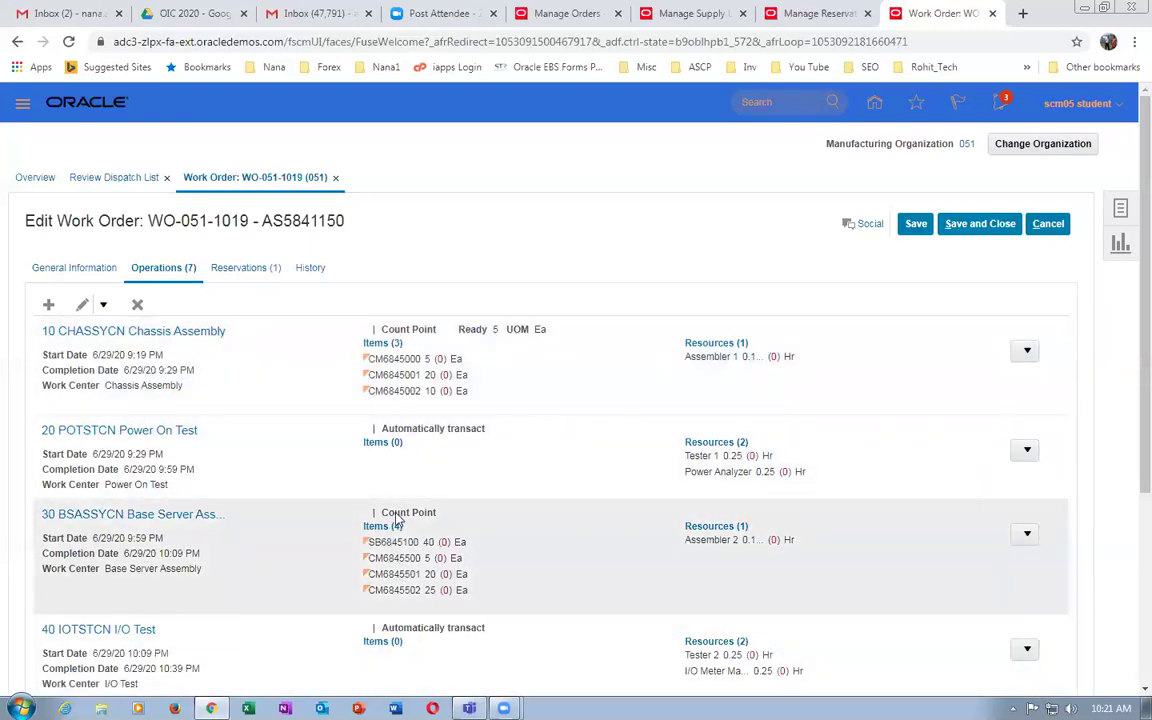
left_click(335, 177)
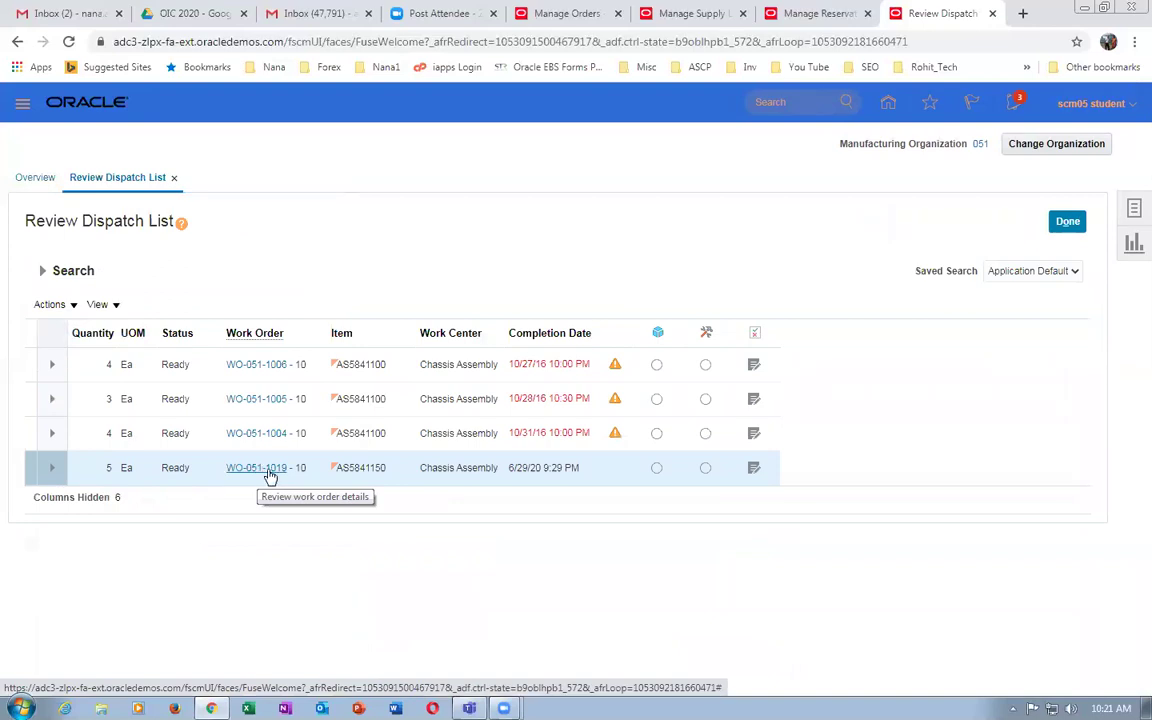
Expand operation 10 of work order WO-051-1019 in the dispatch list and start Complete with Details for quantity 5.
double_click(298, 467)
left_click(52, 468)
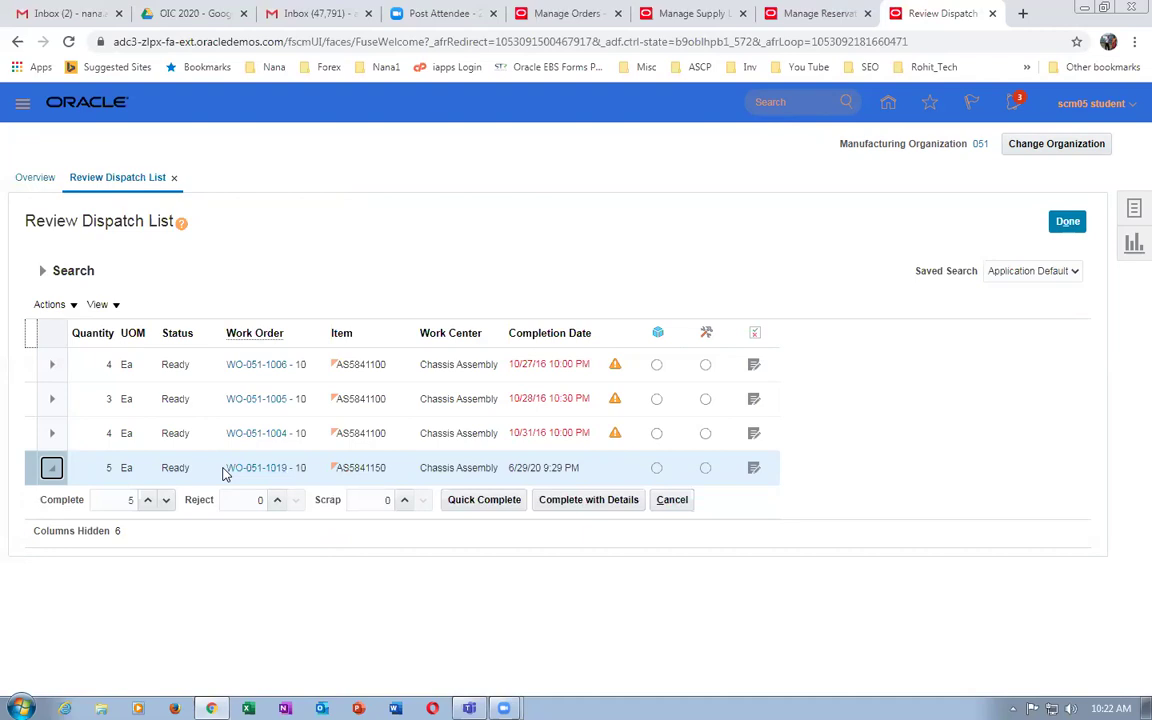
left_click(24, 468)
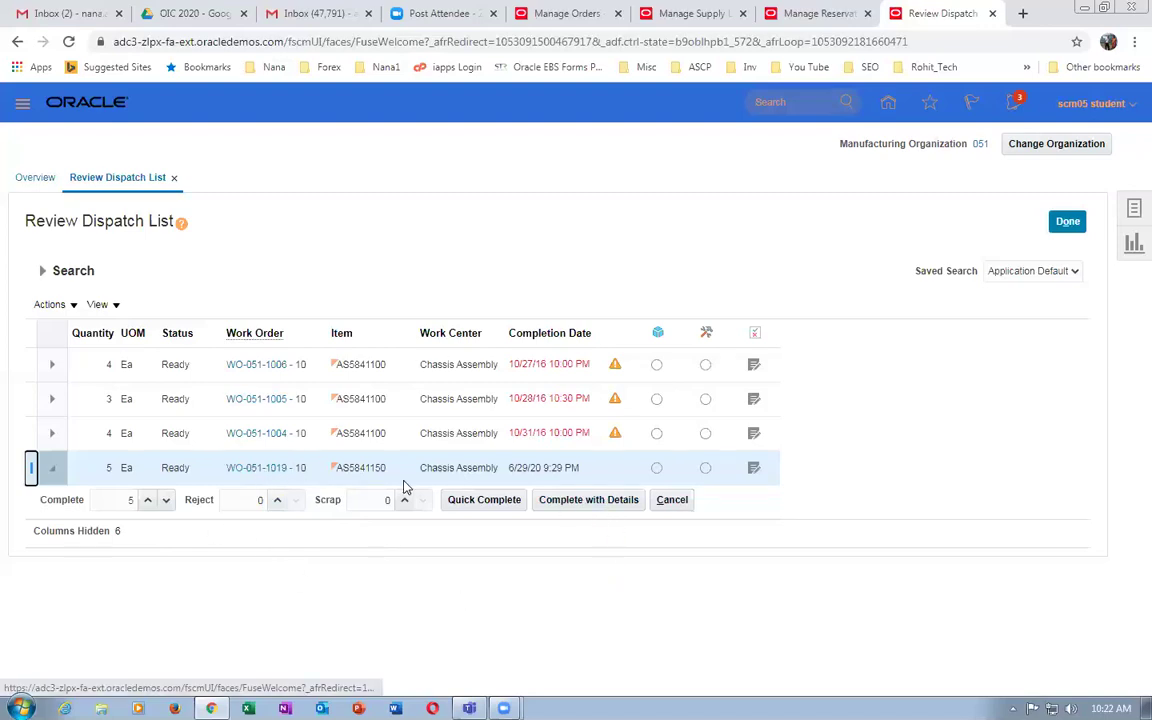
left_click(605, 503)
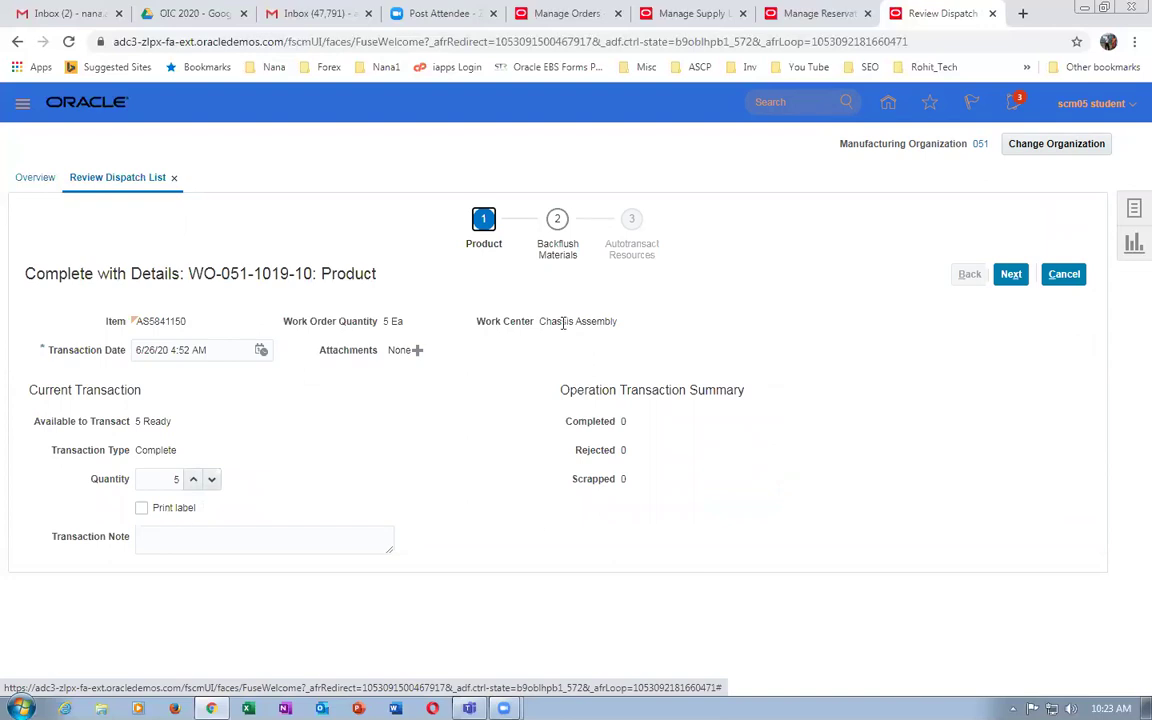
Check the completion's work center, enter the transaction note "dsryh dtrtyhdr tgf" and continue to the backflush materials.
left_click_drag(561, 322, 598, 323)
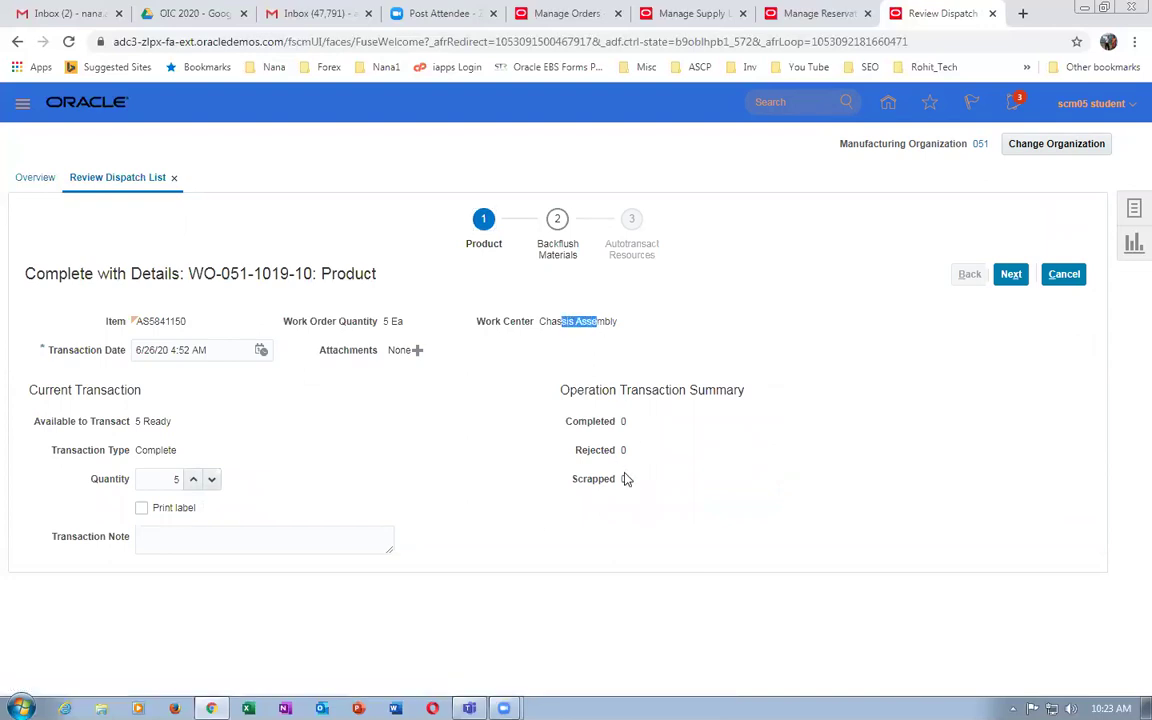
left_click(150, 541)
type("dsryh dtrtyhdr tgf")
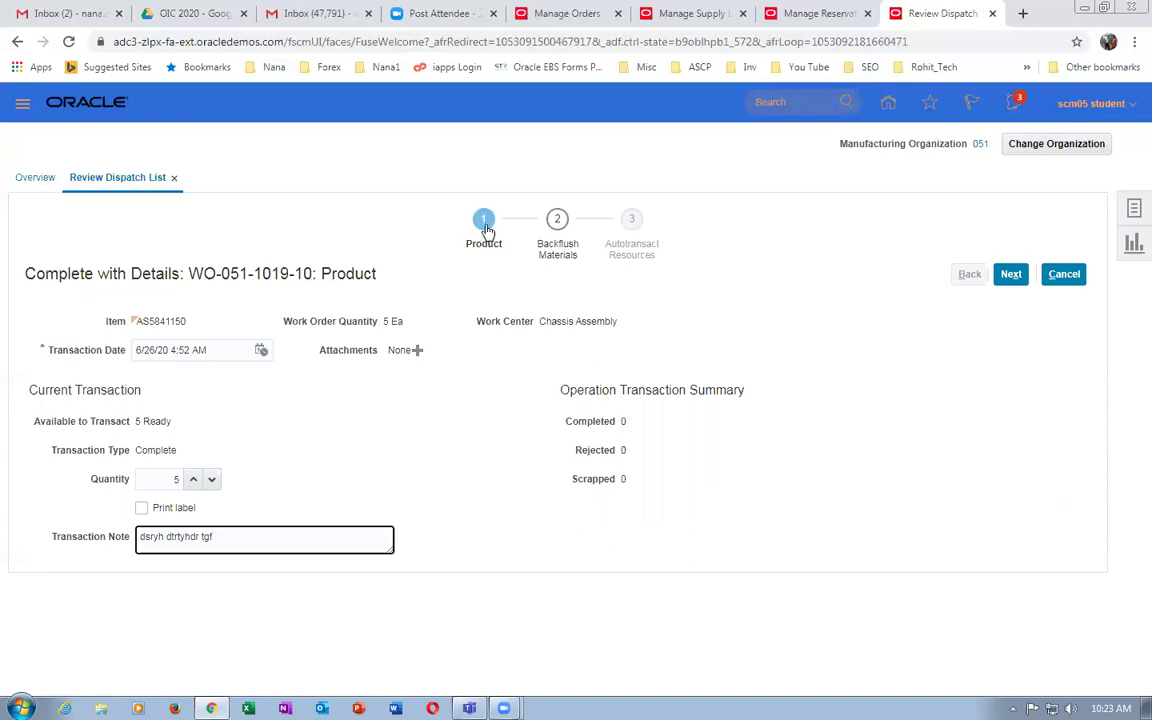
left_click(1009, 275)
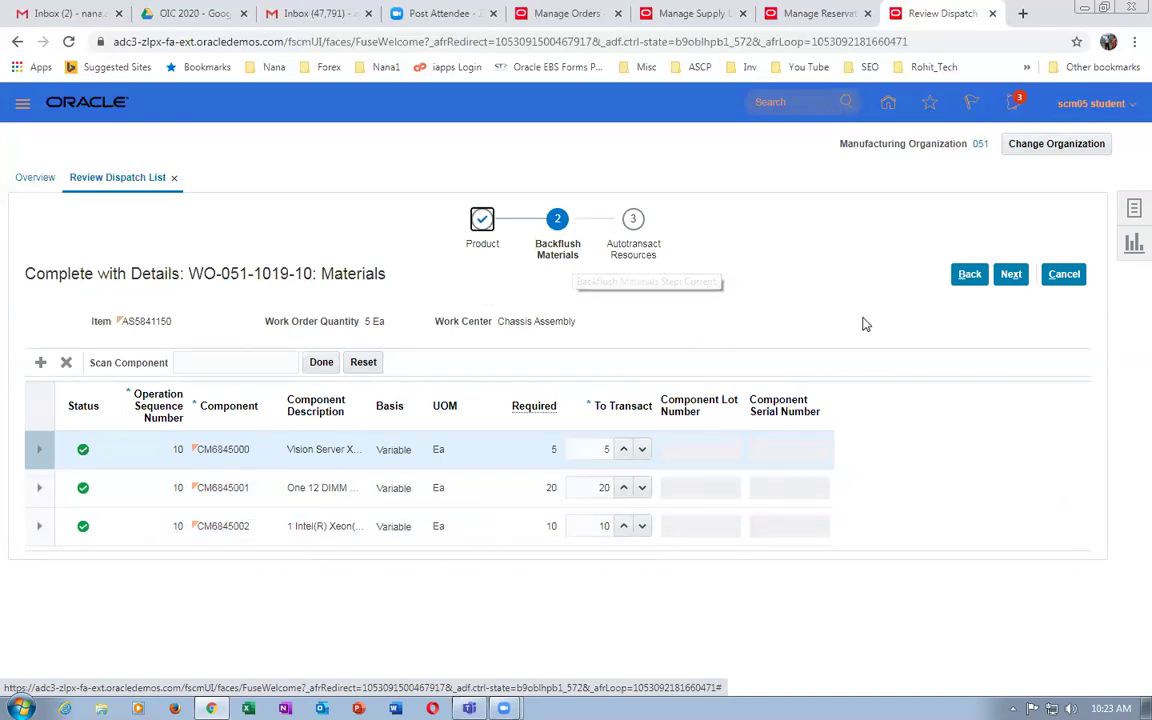
Accept the backflush material quantities and check the resource instance choices for Assembler 1, leaving the instance blank.
left_click(1009, 276)
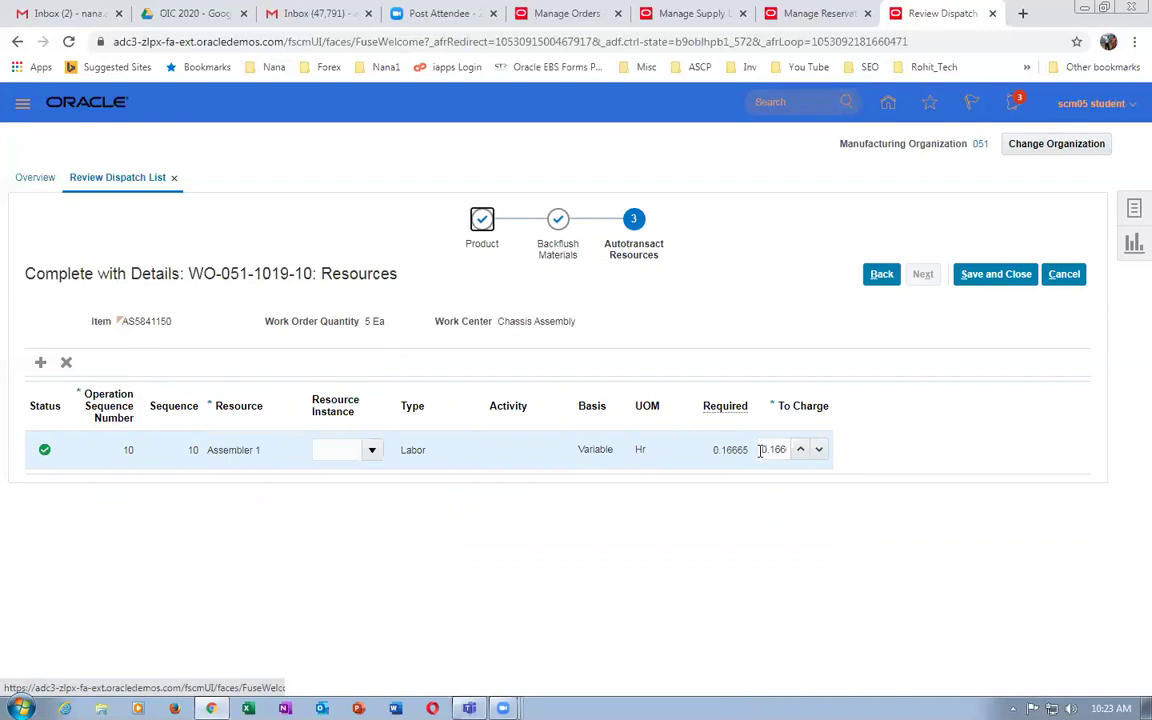
left_click(373, 451)
left_click(405, 566)
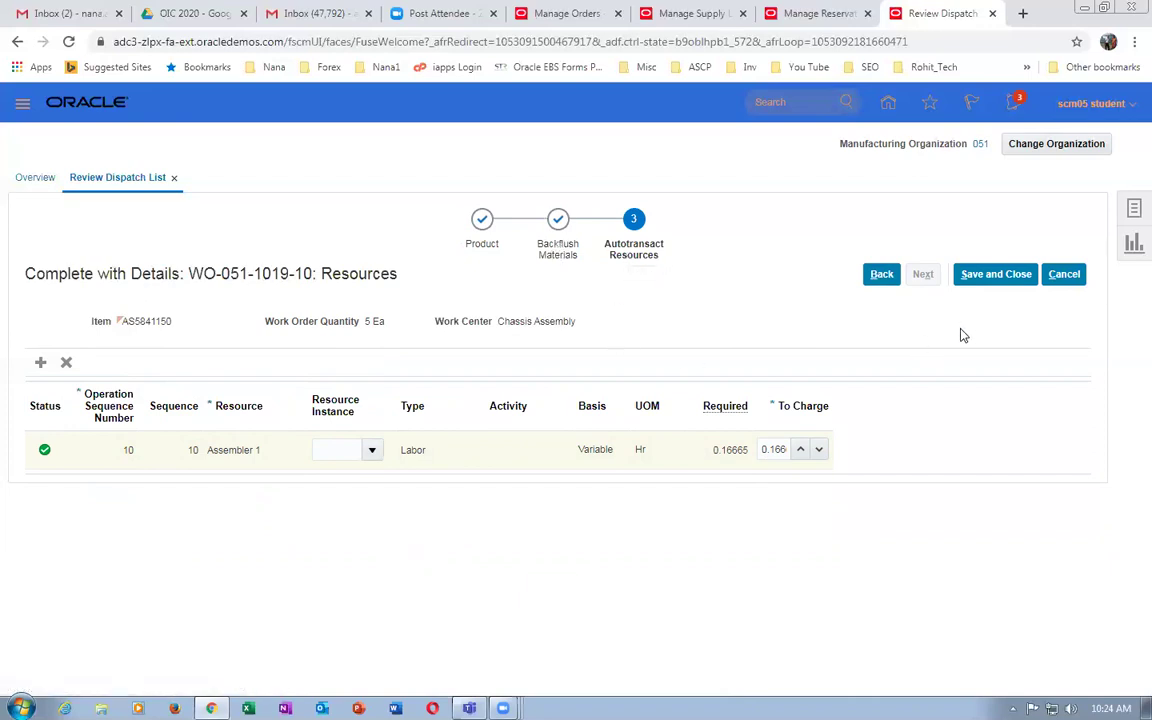
Save the completion of operation 10 for work order WO-051-1019 and read the confirmation of the completed quantity and next operation.
double_click(310, 273)
left_click(995, 273)
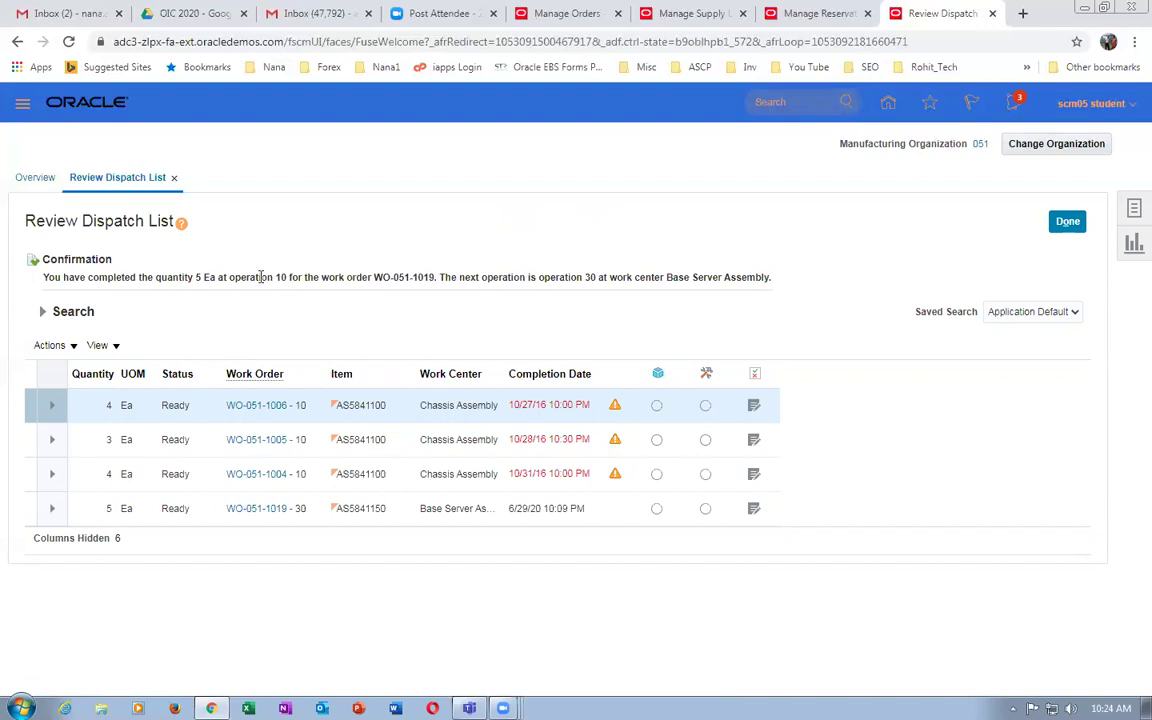
left_click_drag(262, 277, 30, 278)
left_click_drag(310, 277, 310, 277)
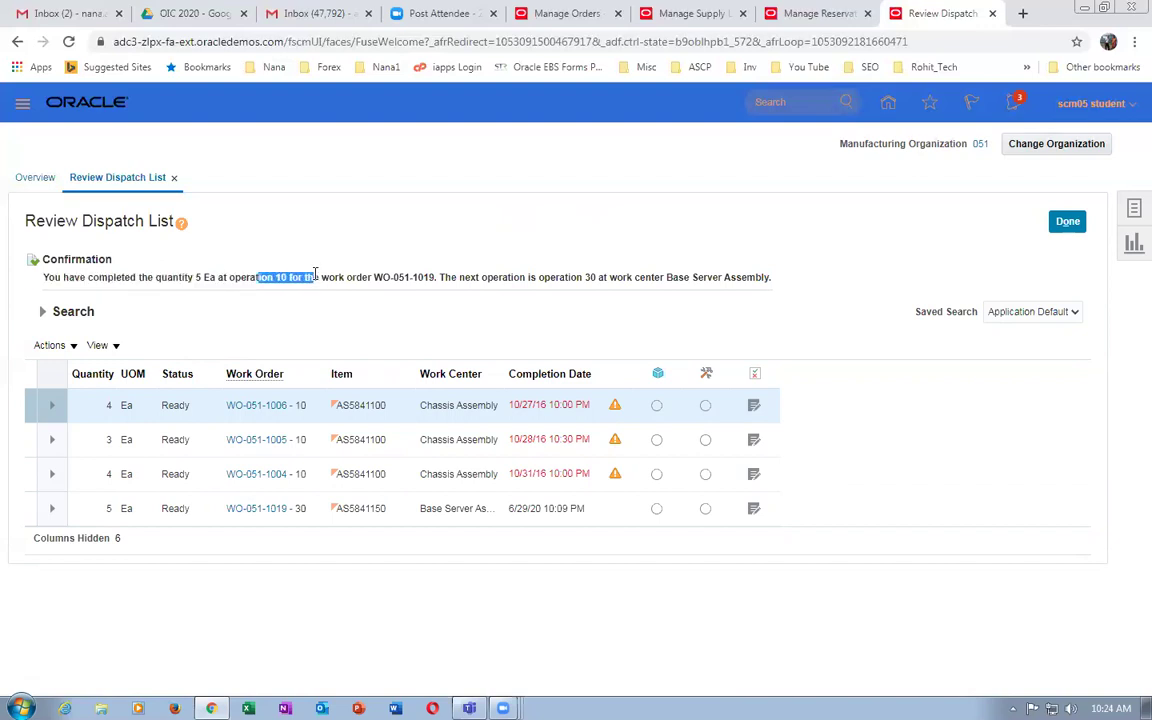
left_click(548, 278)
left_click_drag(550, 277, 635, 278)
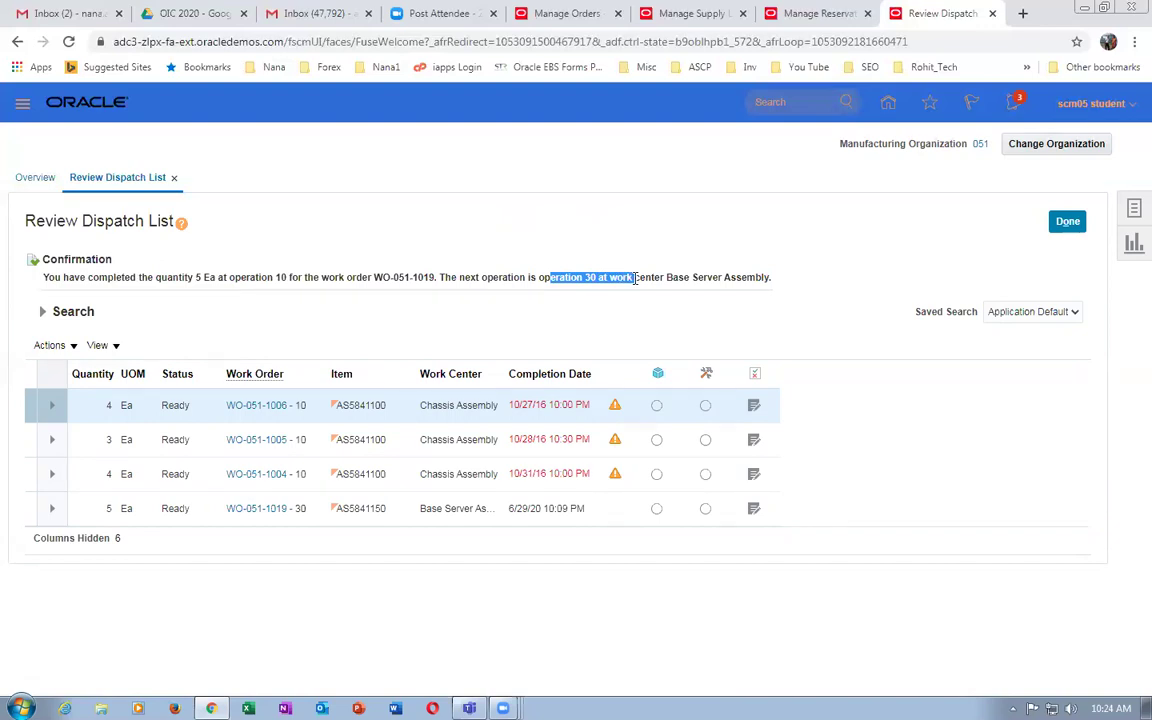
left_click_drag(635, 278, 643, 279)
left_click(612, 321)
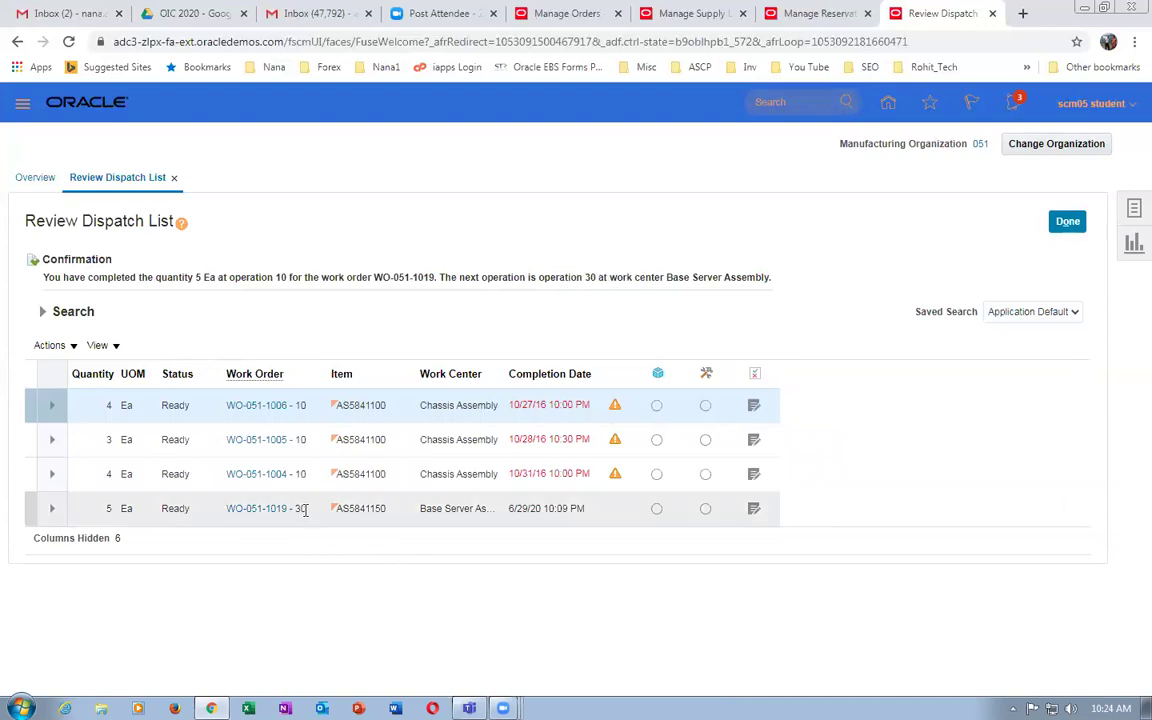
Check the completion fields of operation 30 of WO-051-1019 and try to open its material status.
left_click(52, 508)
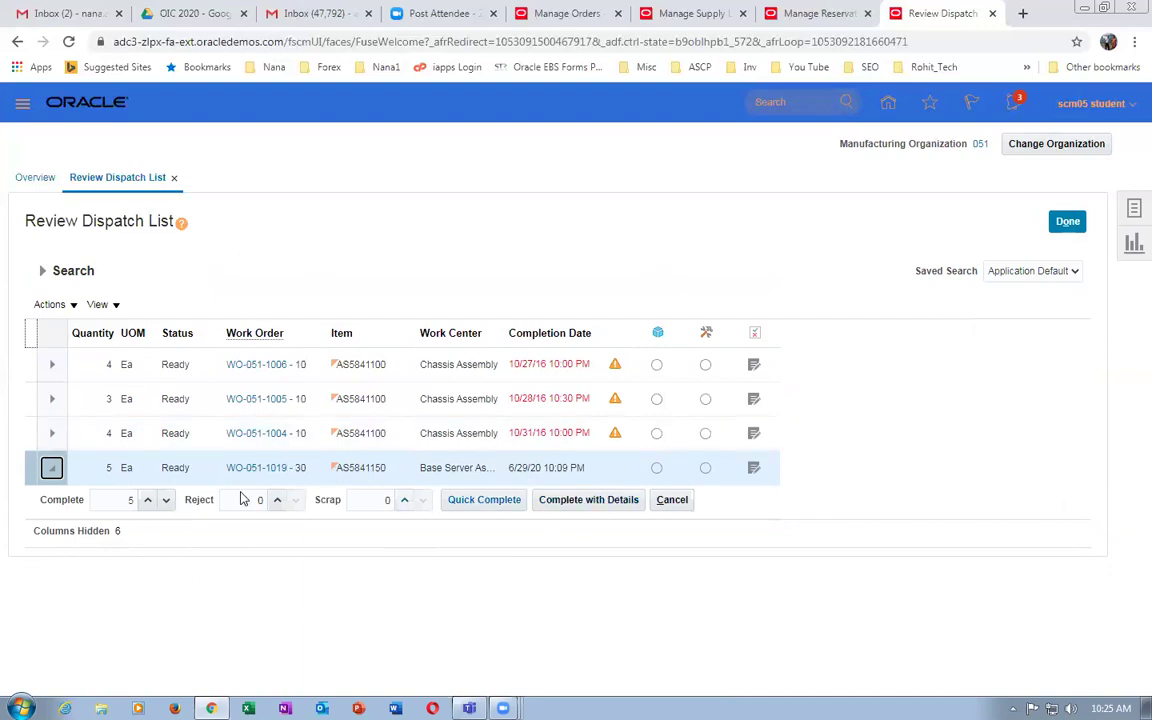
left_click(51, 467)
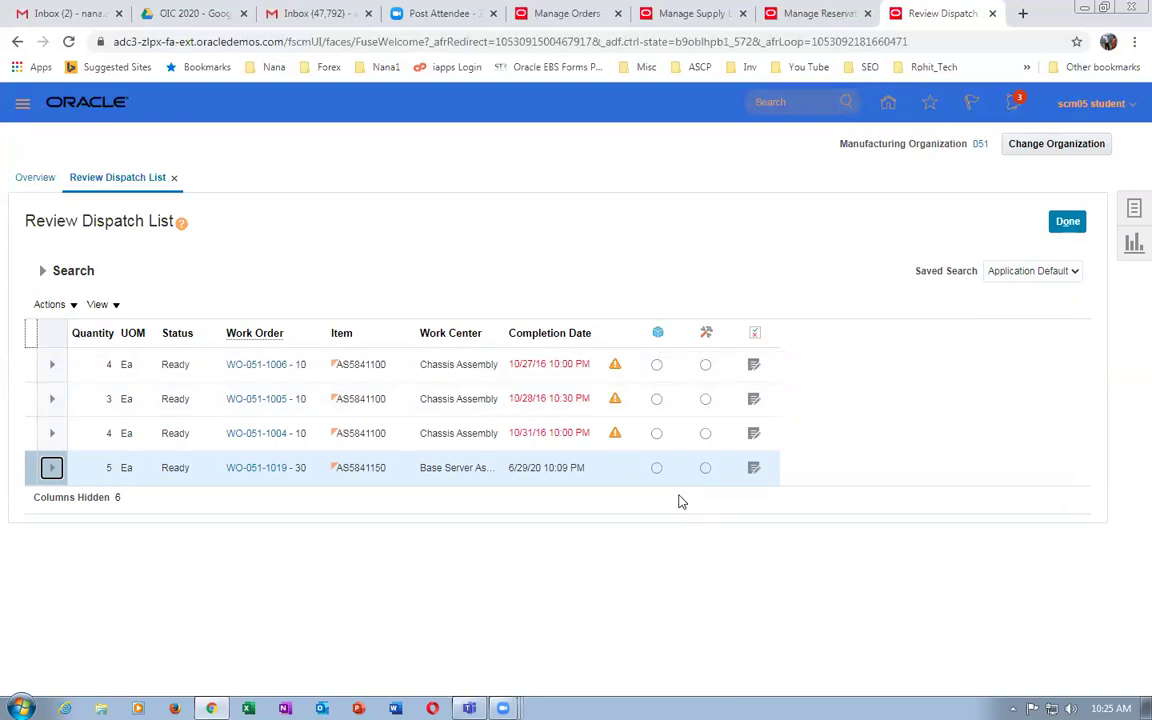
left_click(657, 470)
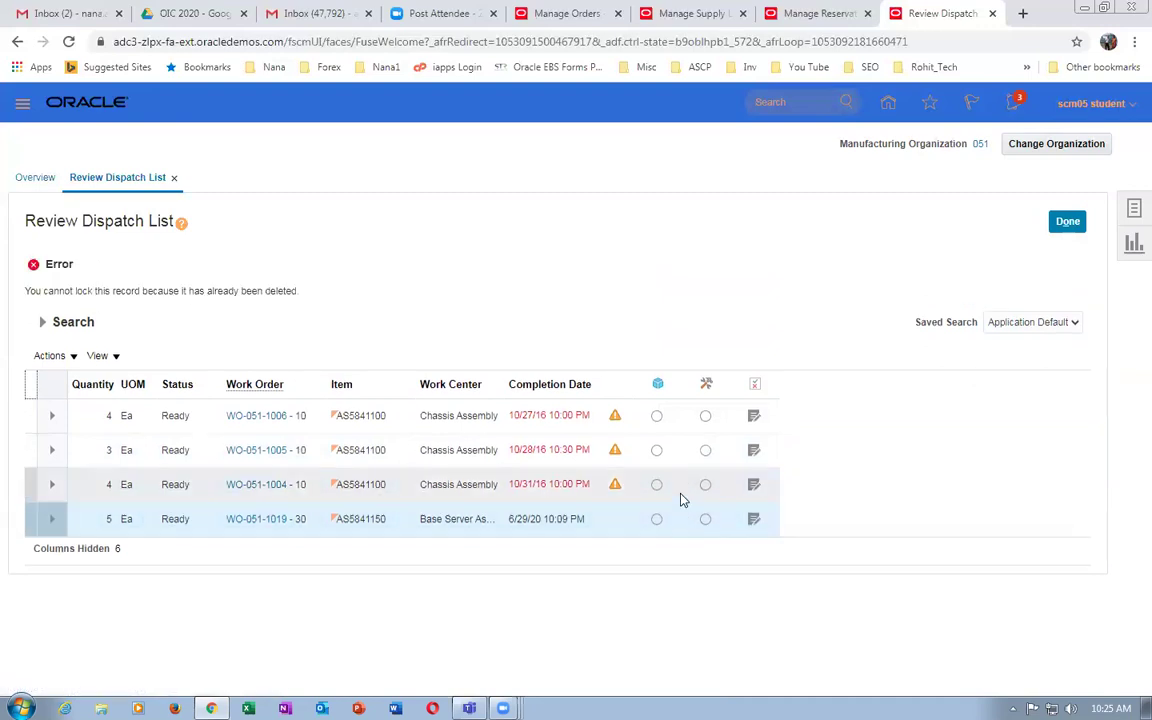
left_click(659, 519)
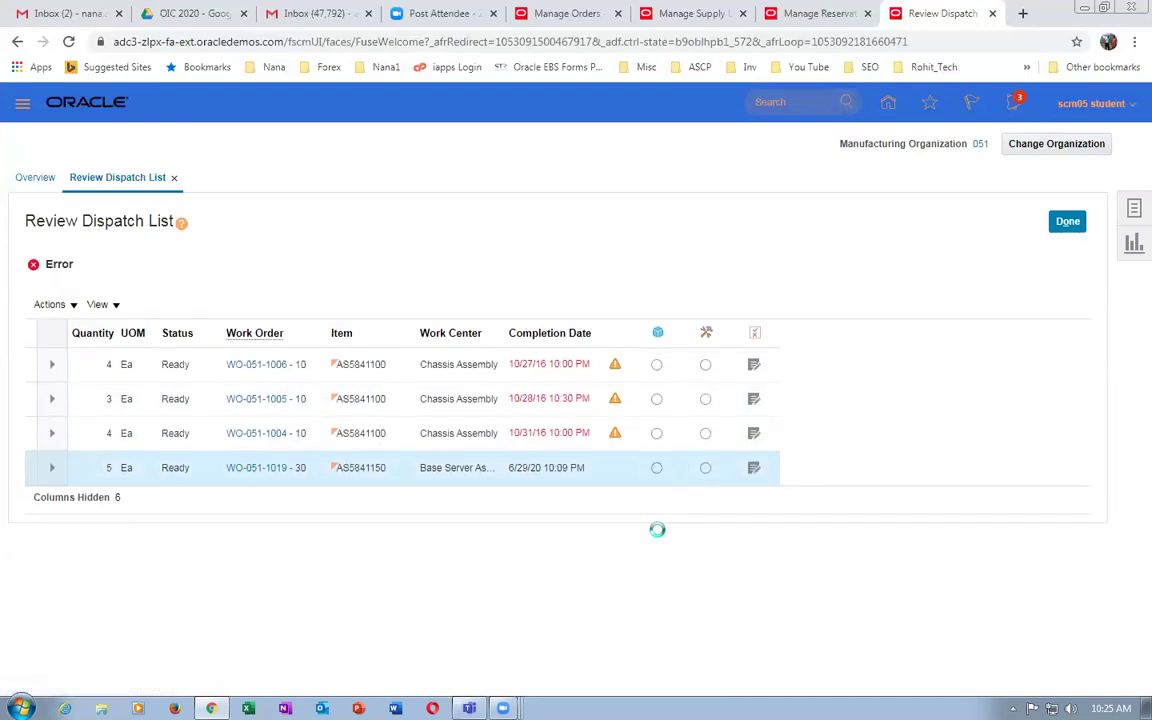
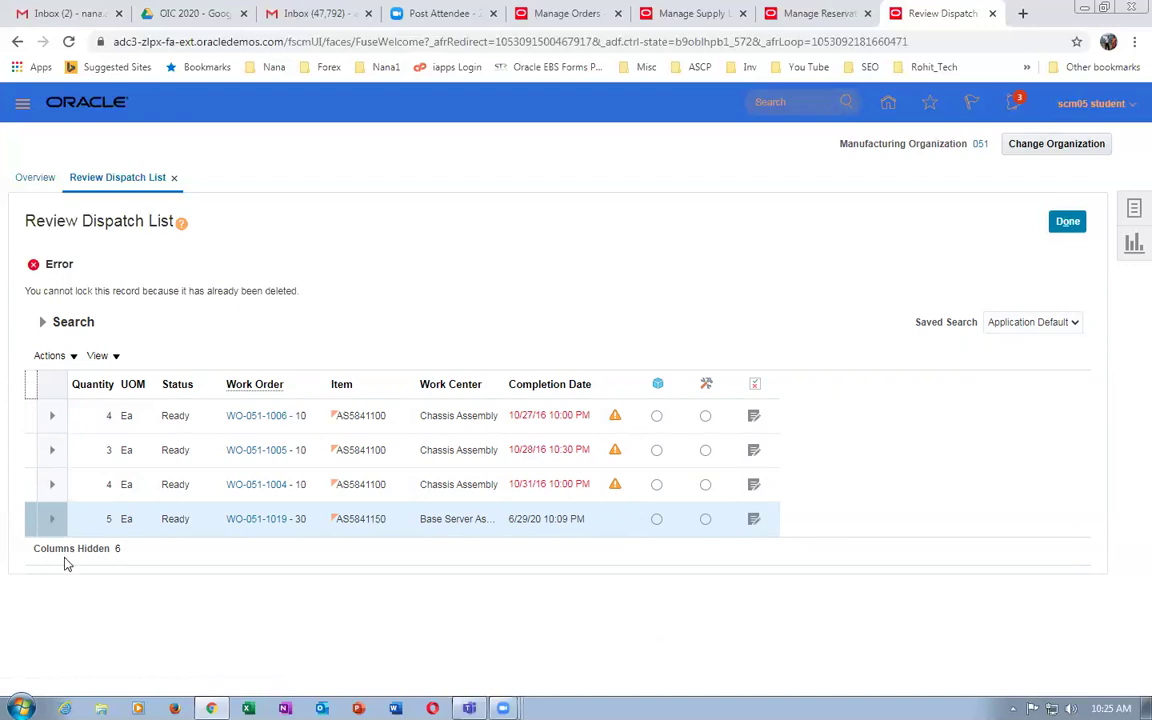
Try to complete operation 30 of WO-051-1019 with details for quantity 5, and discard the transaction.
left_click(51, 518)
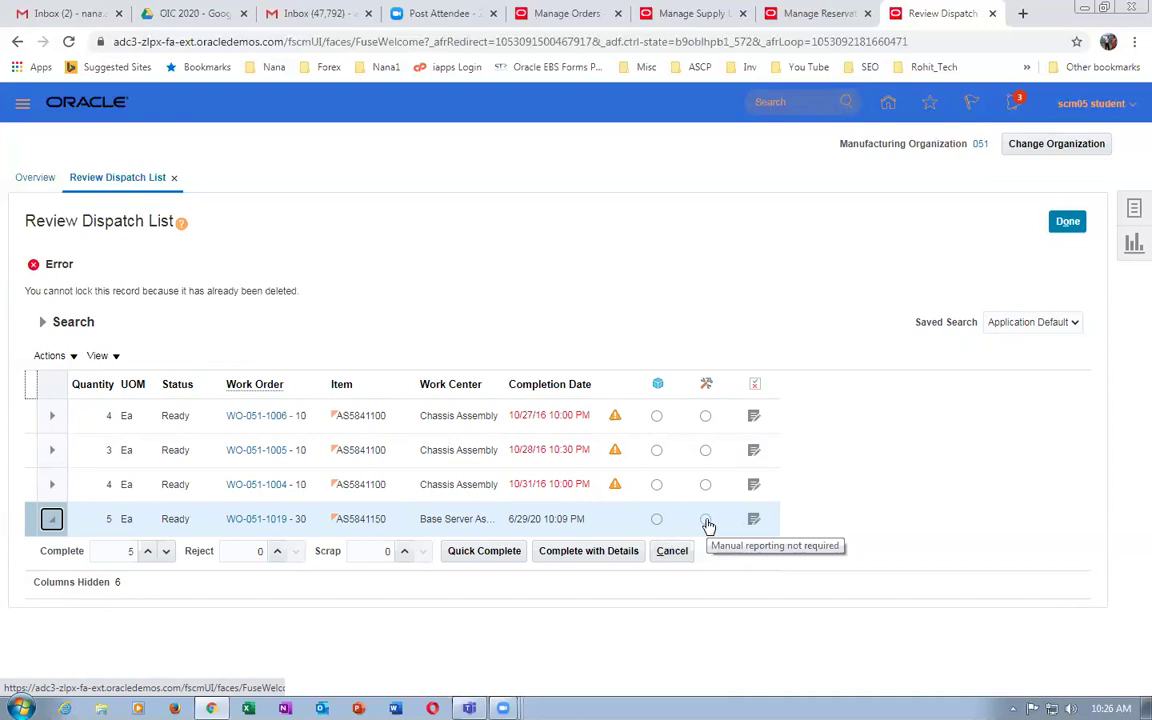
left_click(560, 648)
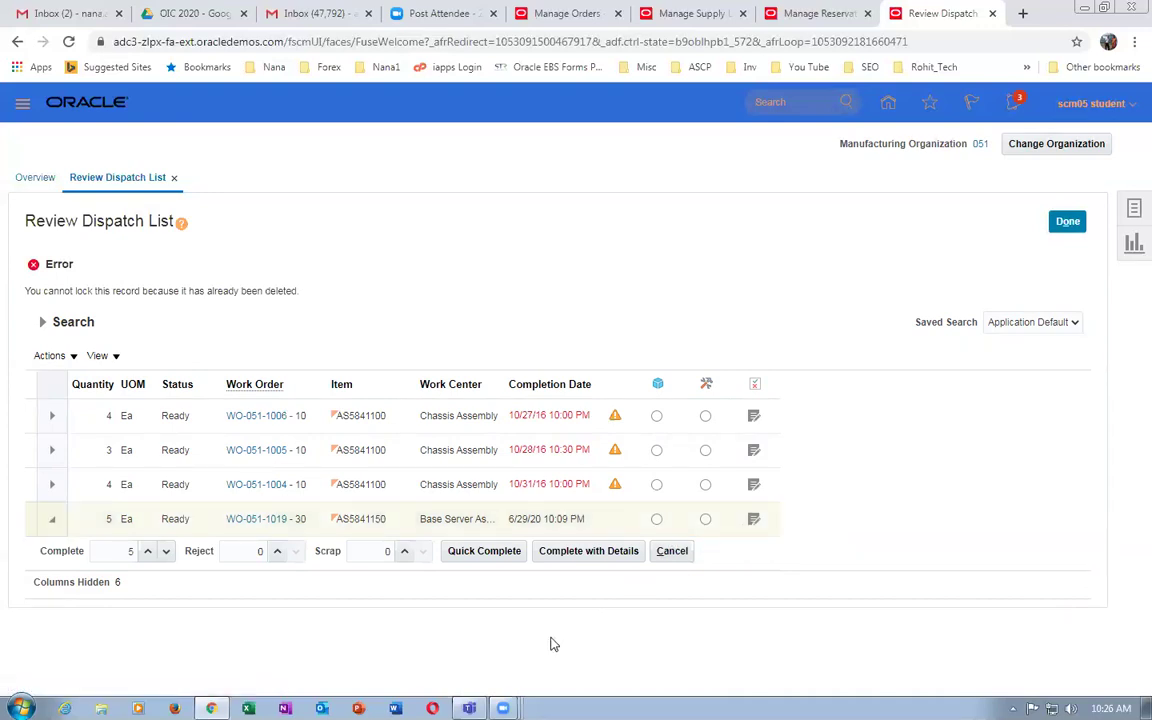
left_click(576, 550)
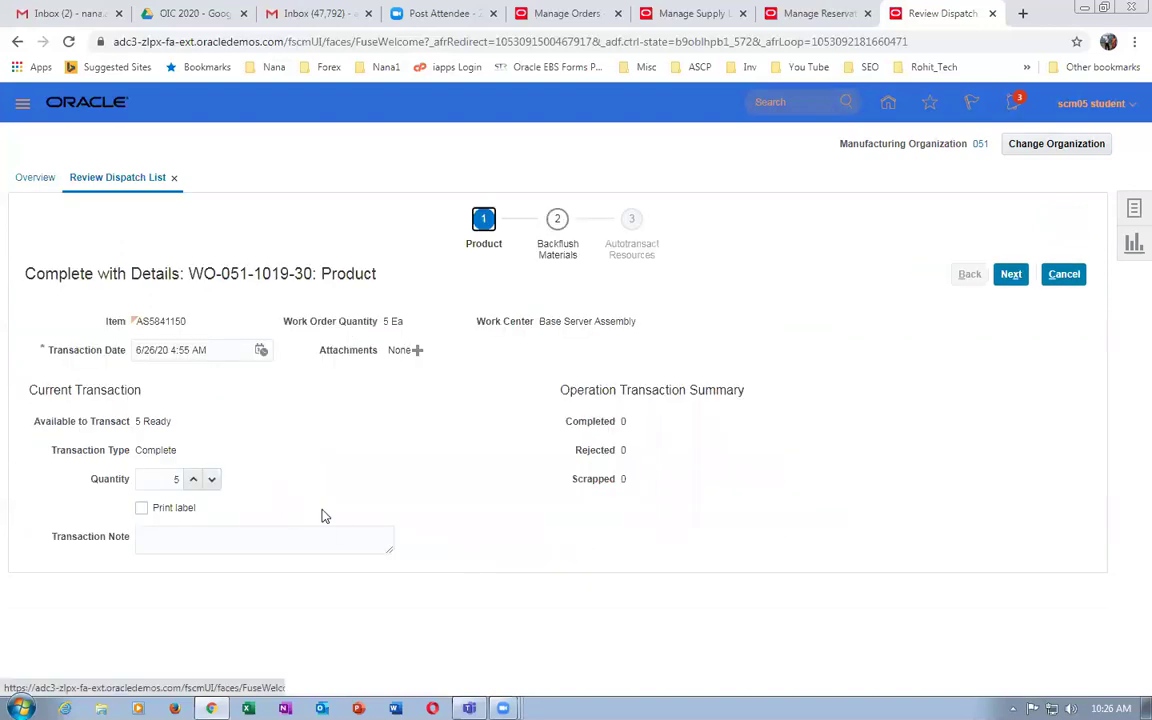
left_click(1011, 274)
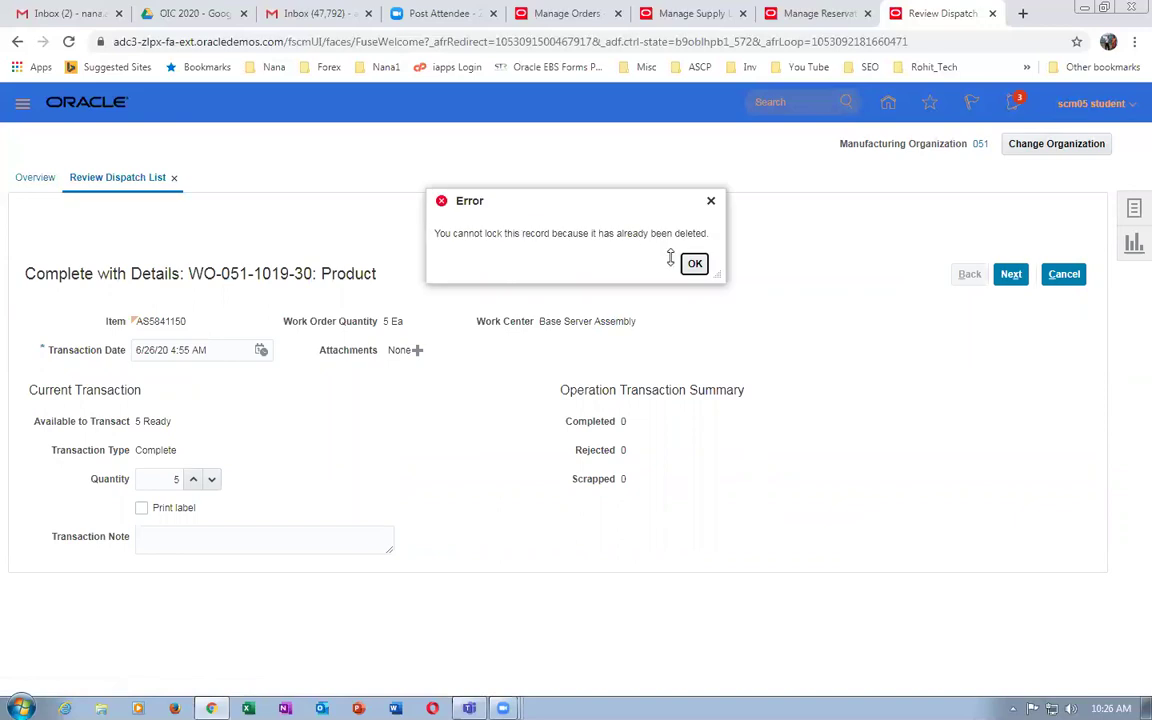
left_click(695, 265)
left_click(1063, 274)
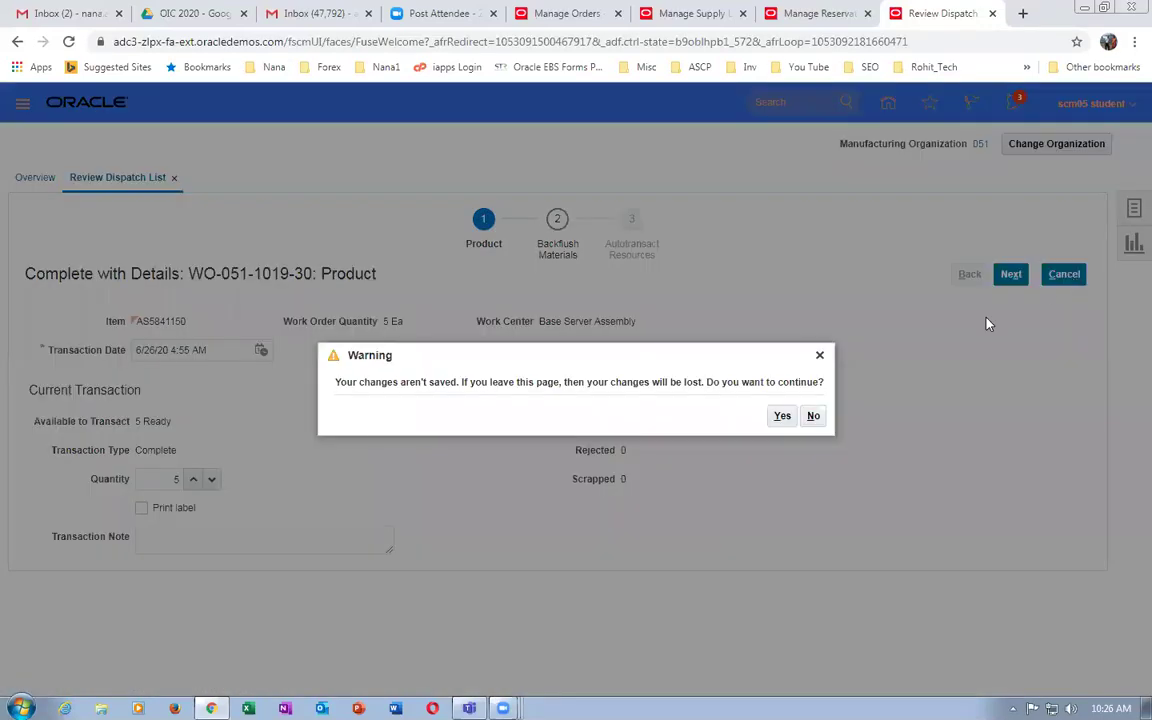
left_click(787, 418)
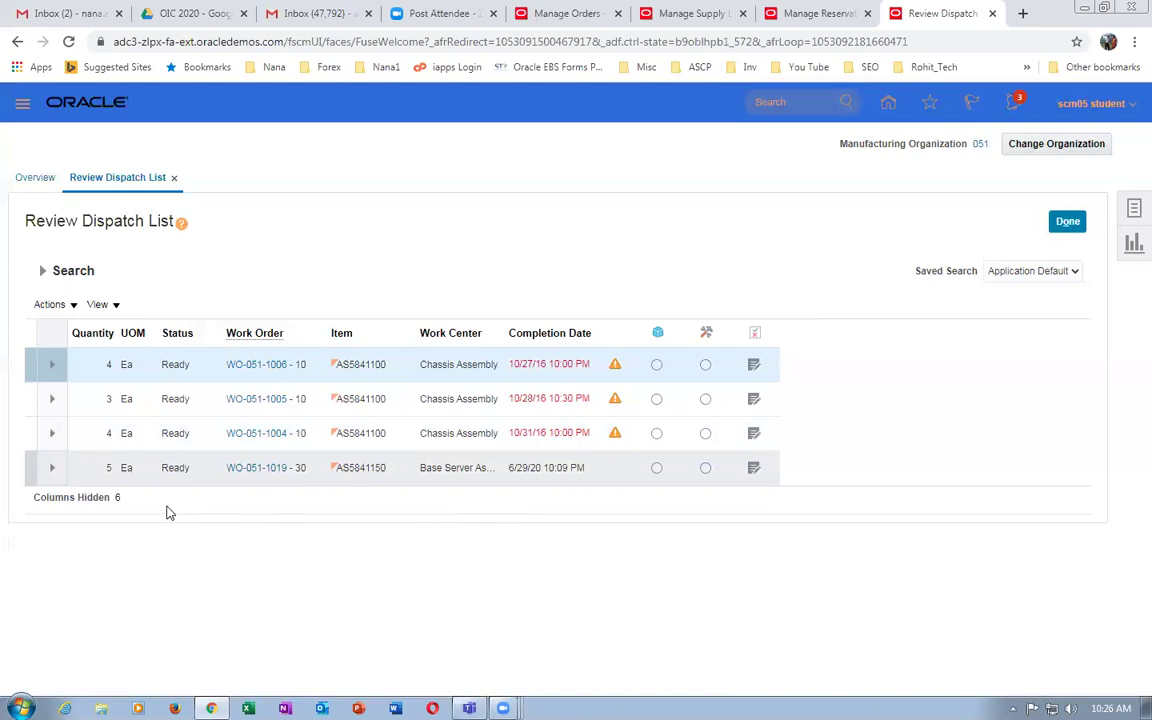
Rerun the dispatch list search and complete operation 30 of WO-051-1019 with details for quantity 5, accepting the default materials and resources.
left_click(42, 270)
left_click(972, 394)
left_click(51, 467)
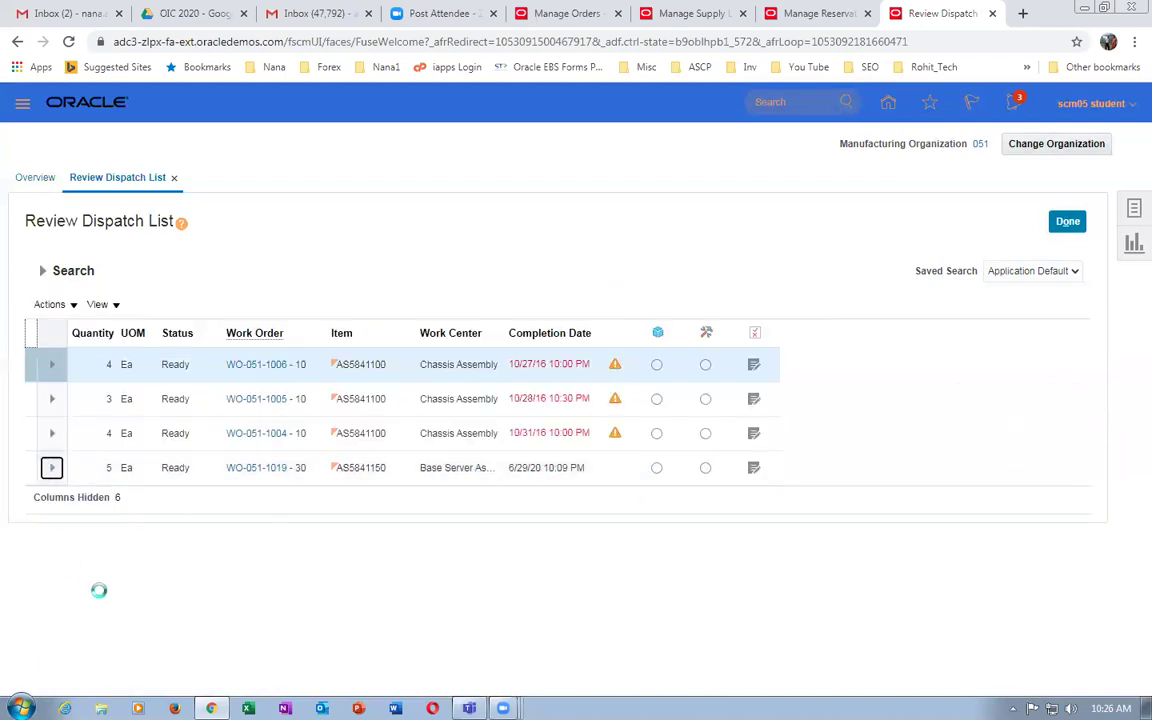
left_click(589, 501)
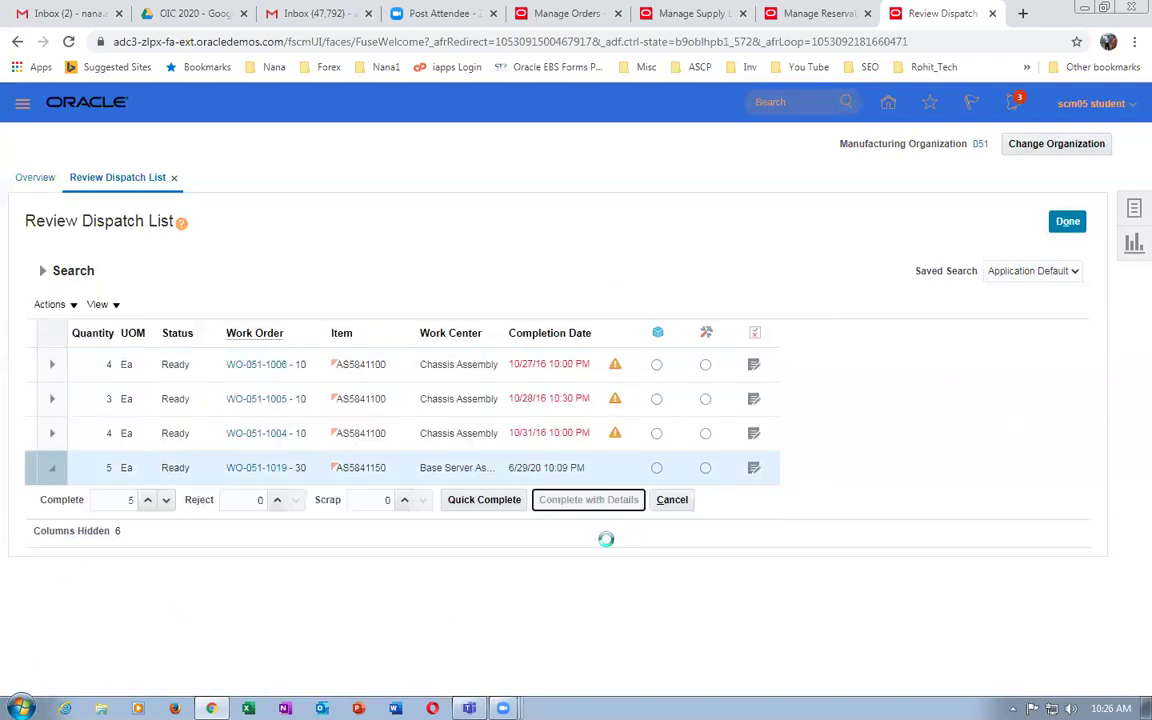
left_click(1010, 274)
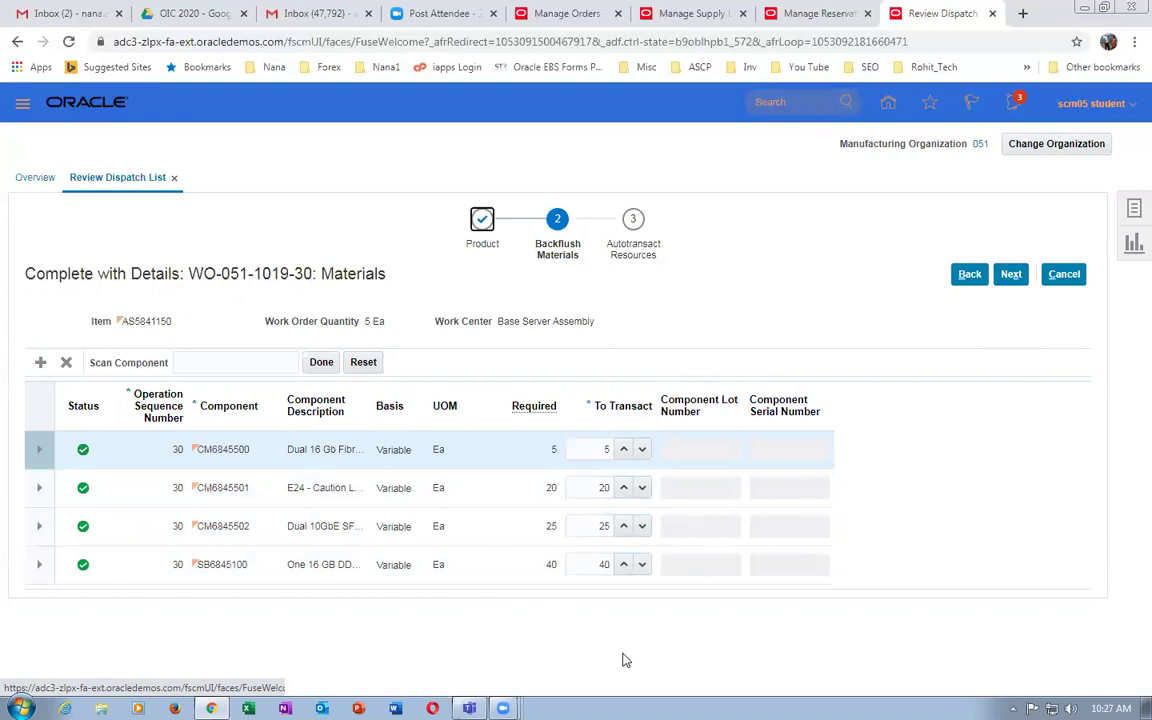
left_click(1011, 276)
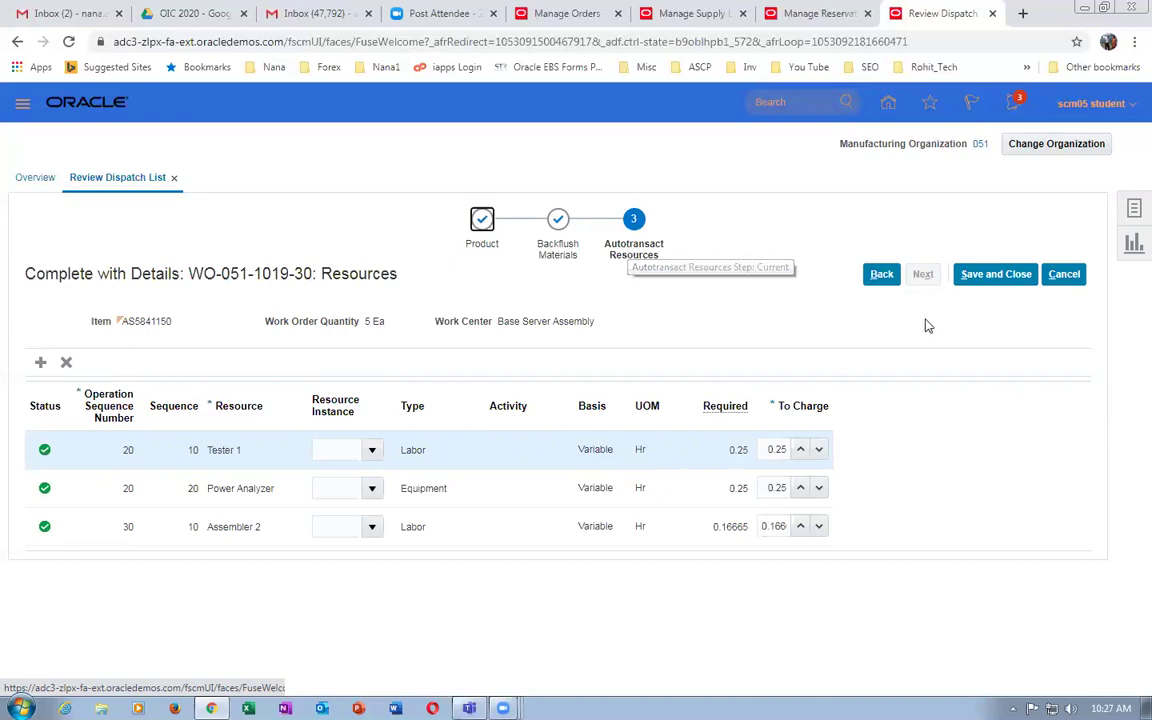
left_click(1002, 277)
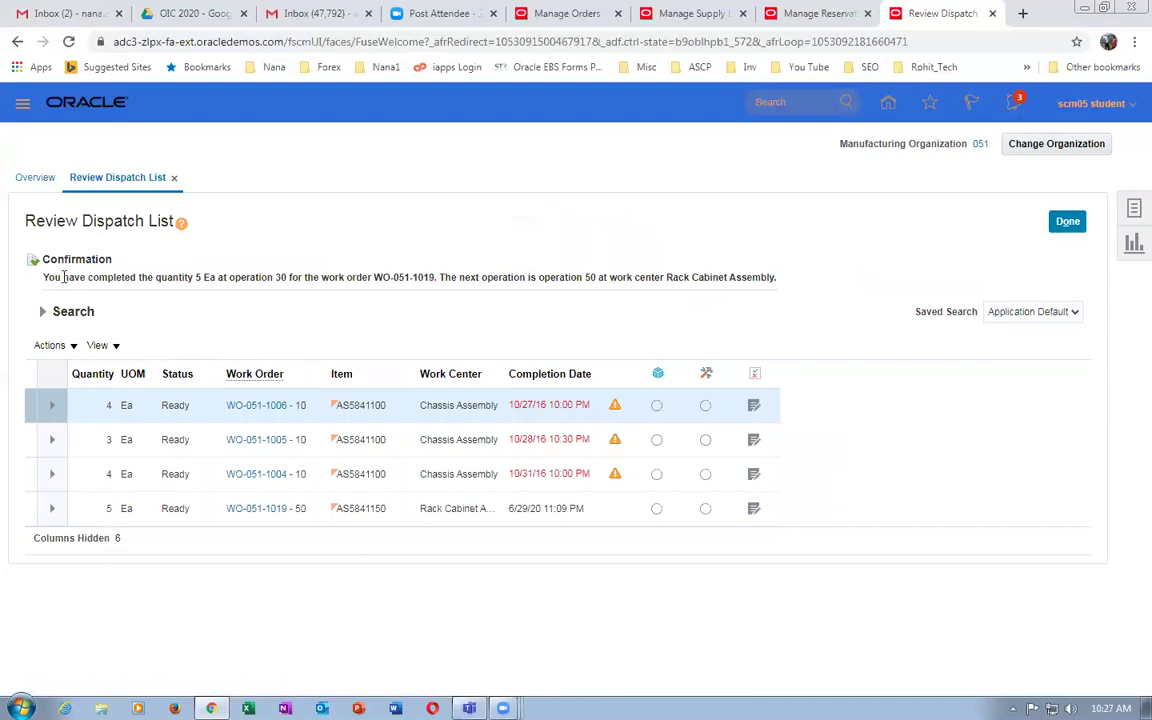
Review the operation 30 confirmation and quick-complete operation 50 of WO-051-1019 for quantity 5.
left_click_drag(63, 277, 302, 277)
left_click_drag(524, 277, 661, 306)
left_click(560, 357)
left_click(51, 508)
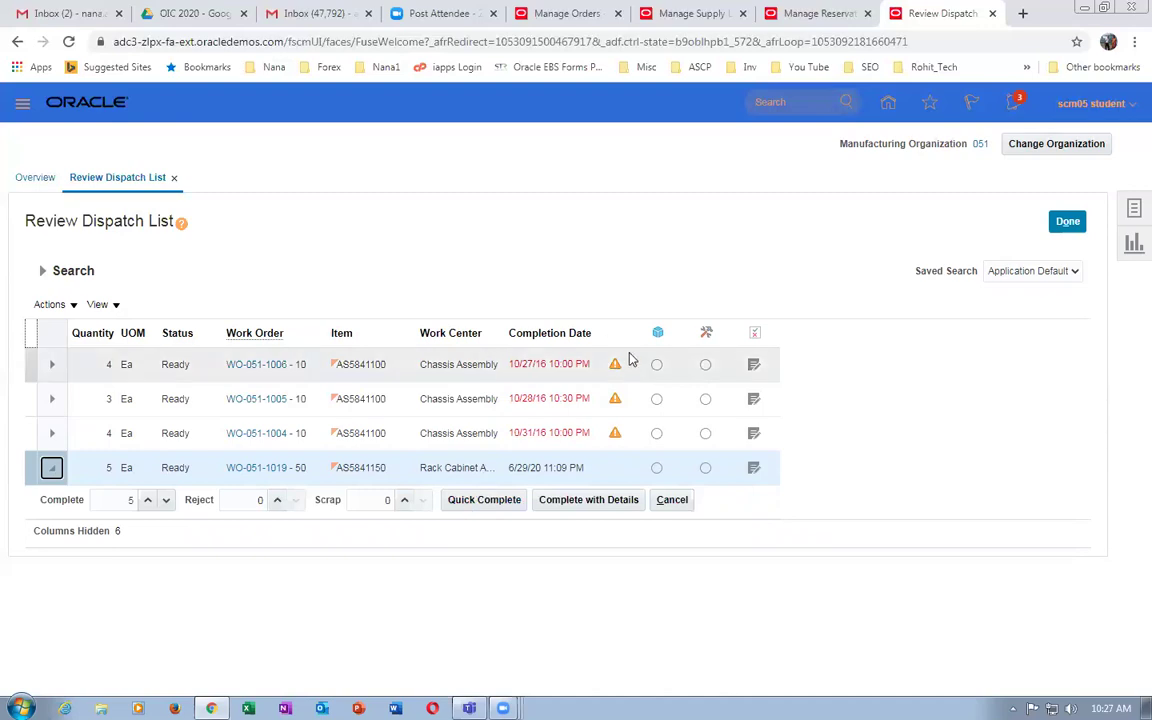
left_click(490, 500)
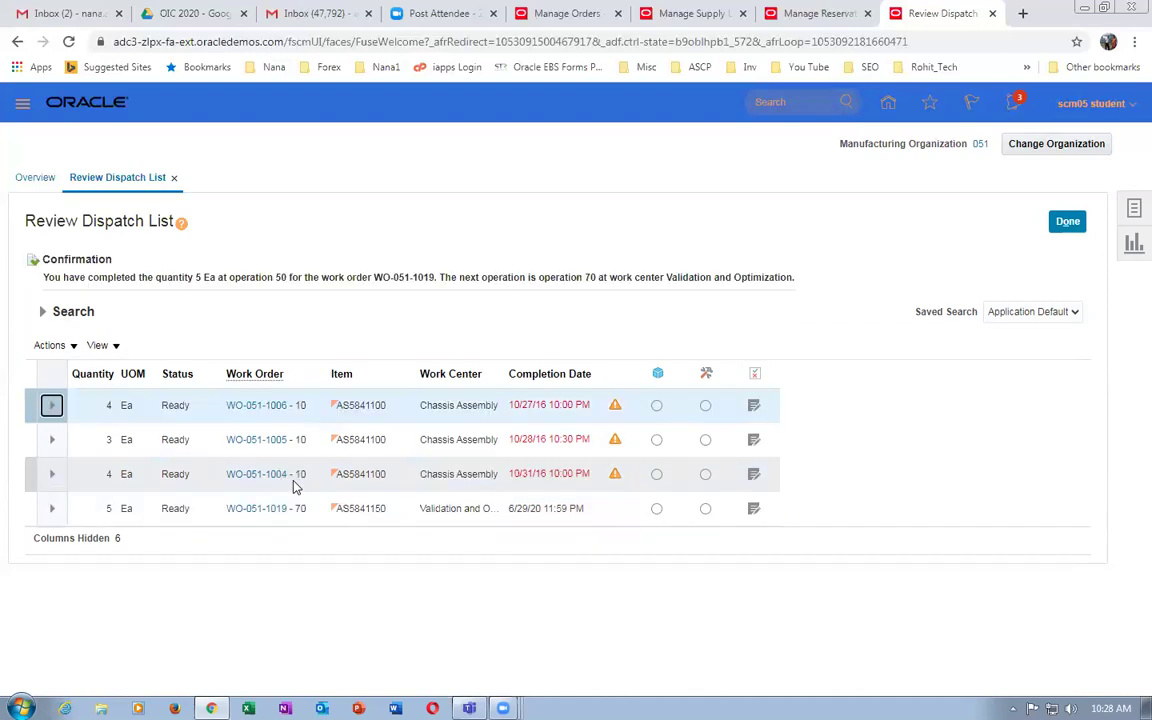
Review the operation 50 confirmation and quick-complete operation 70 of WO-051-1019 for quantity 5.
left_click_drag(139, 277, 272, 277)
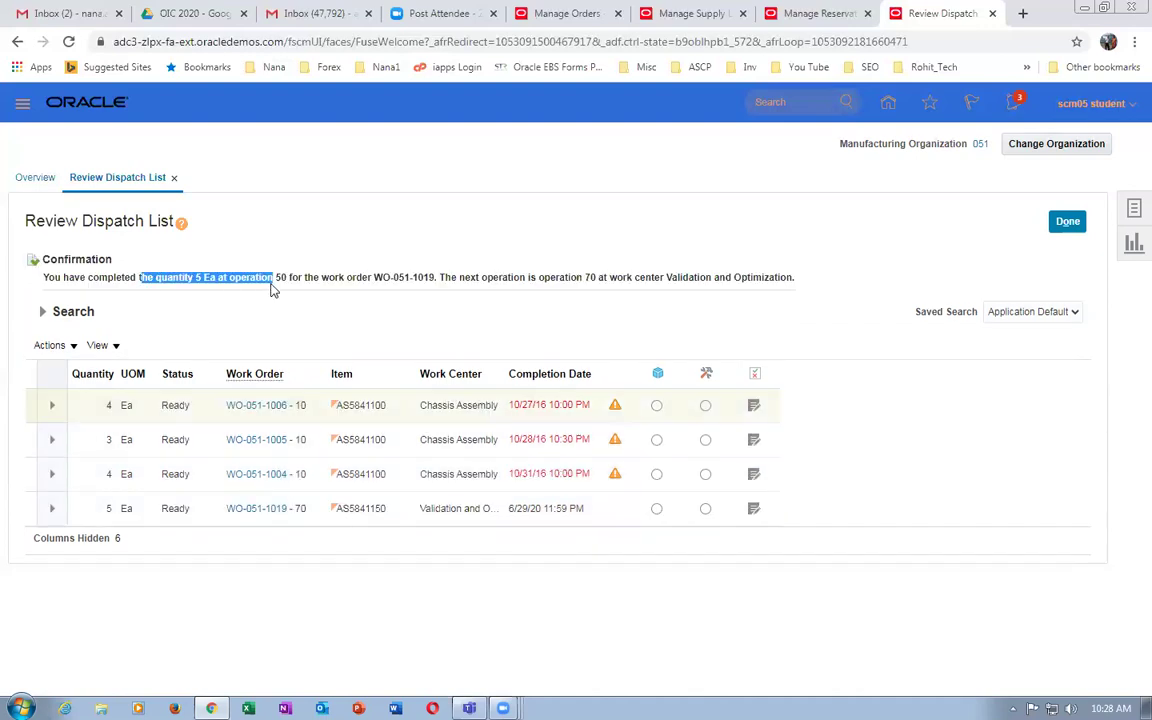
left_click(507, 277)
left_click_drag(504, 277, 46, 508)
left_click(51, 508)
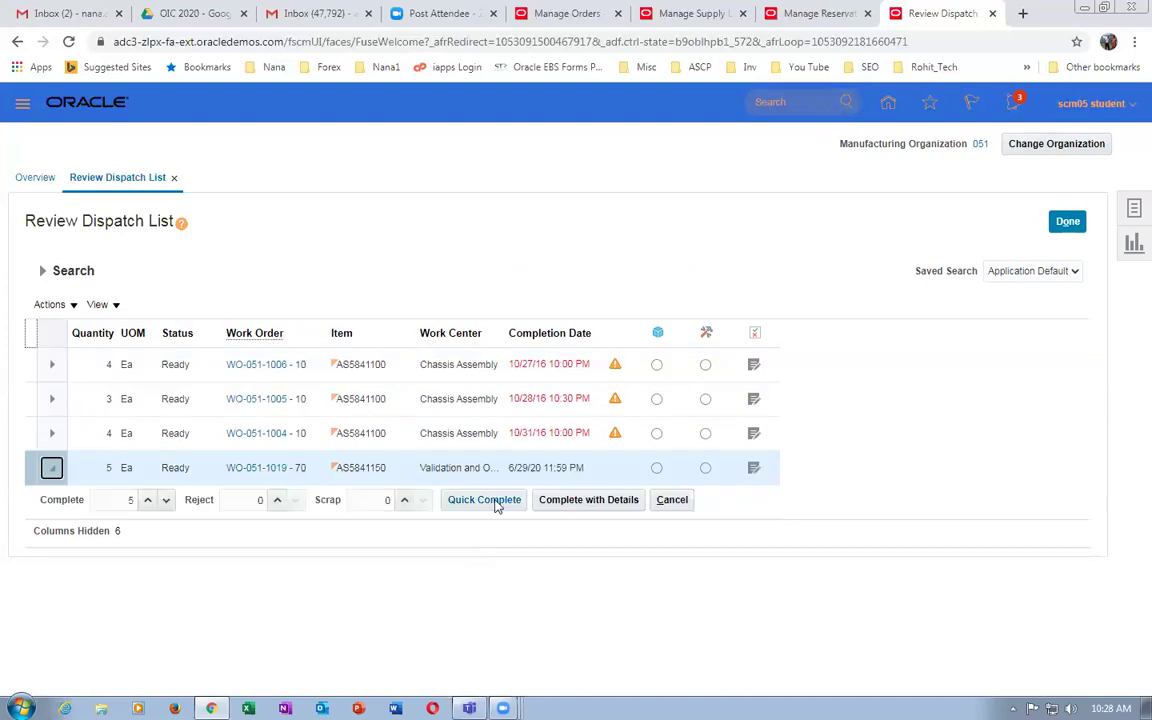
left_click(490, 500)
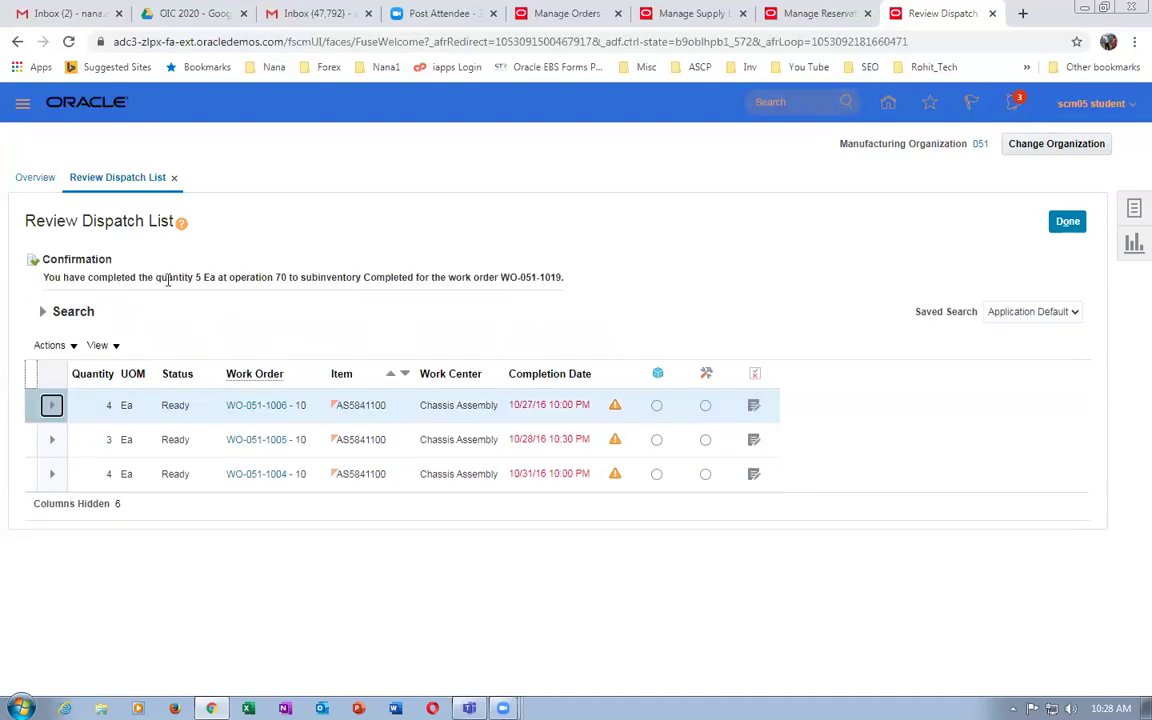
Read the final completion confirmation for WO-051-1019 and close the dispatch list.
left_click_drag(168, 279, 43, 278)
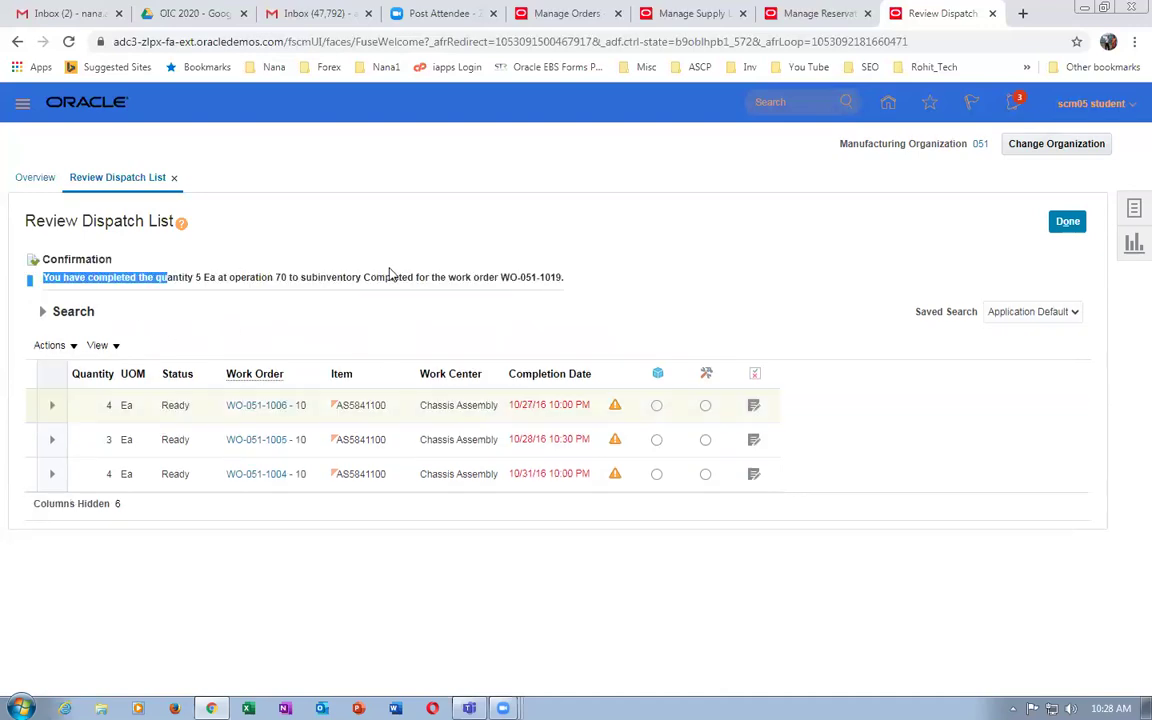
left_click_drag(314, 277, 452, 280)
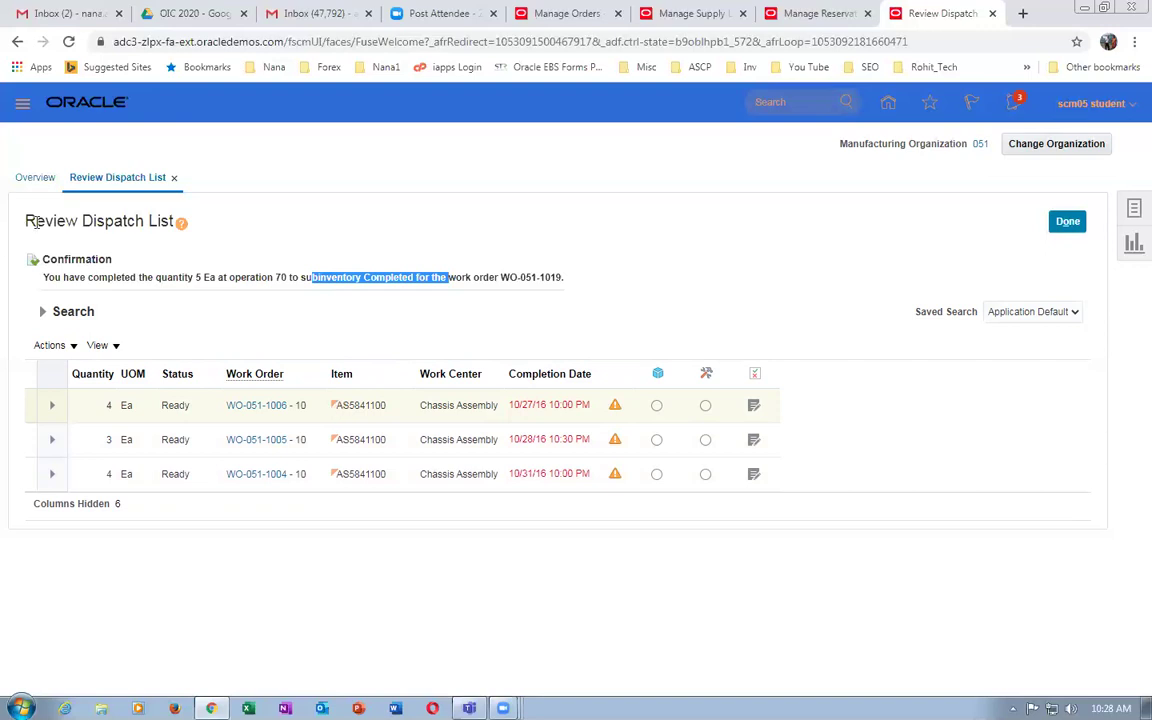
left_click_drag(34, 222, 165, 225)
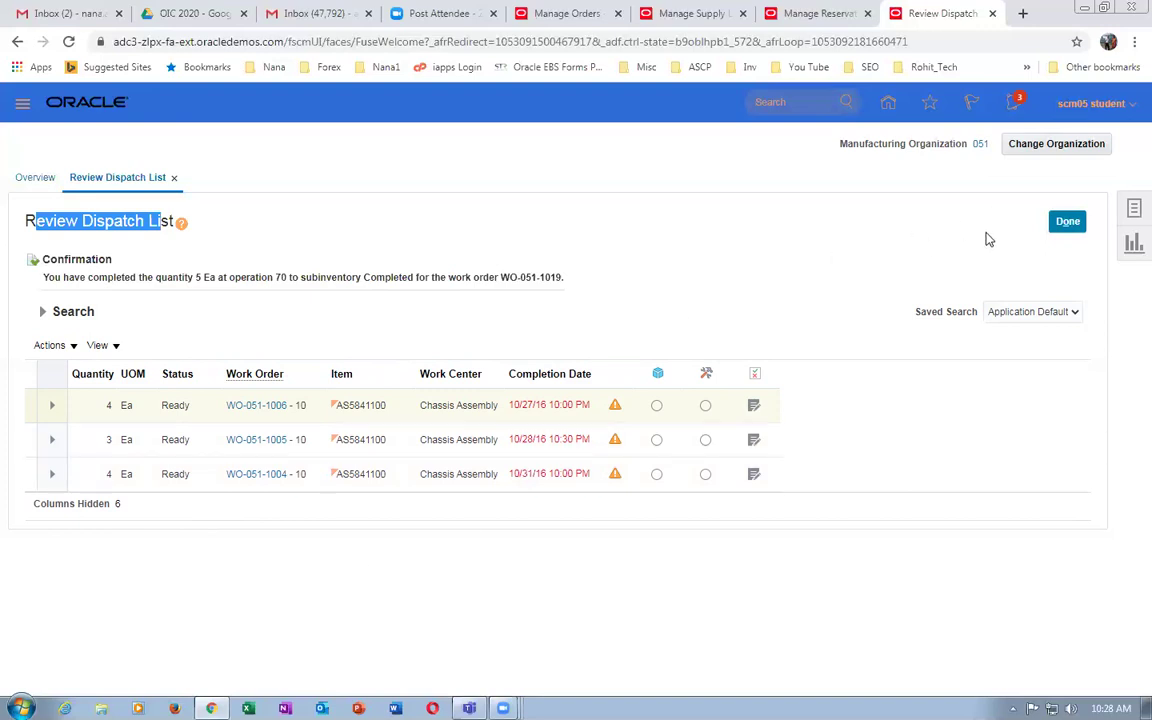
left_click(1066, 222)
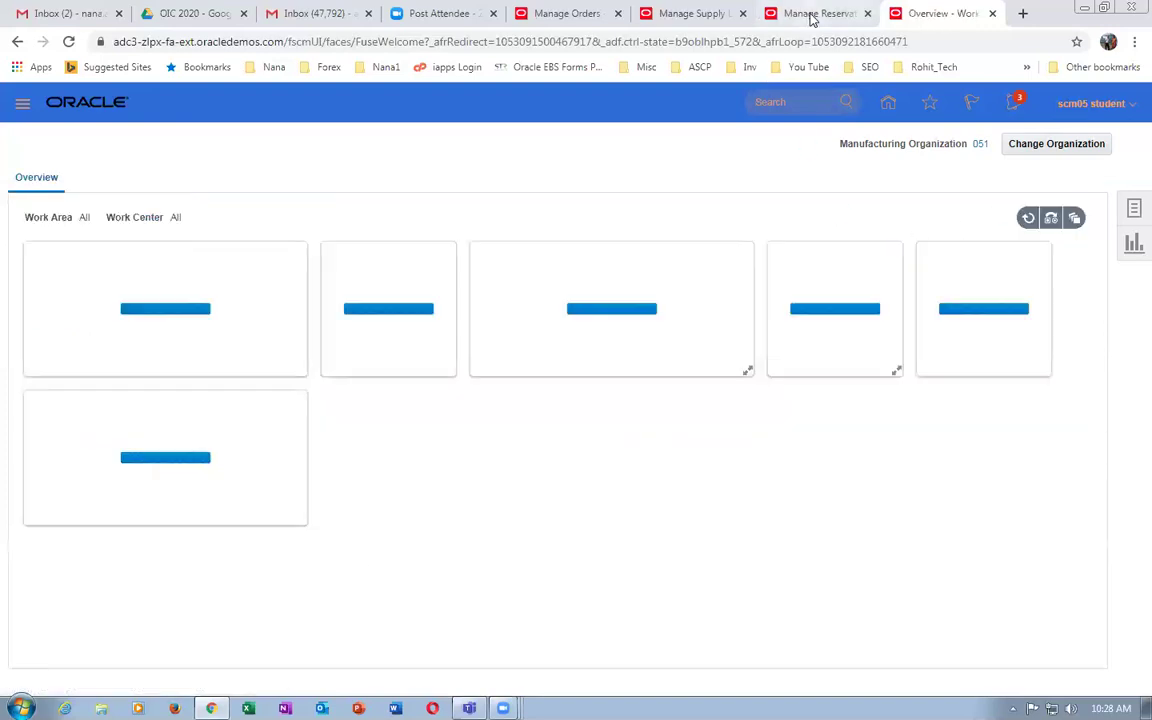
Return to the supply order details, refresh them and examine line 1.1's orchestration plan for work order completion progress.
left_click(812, 13)
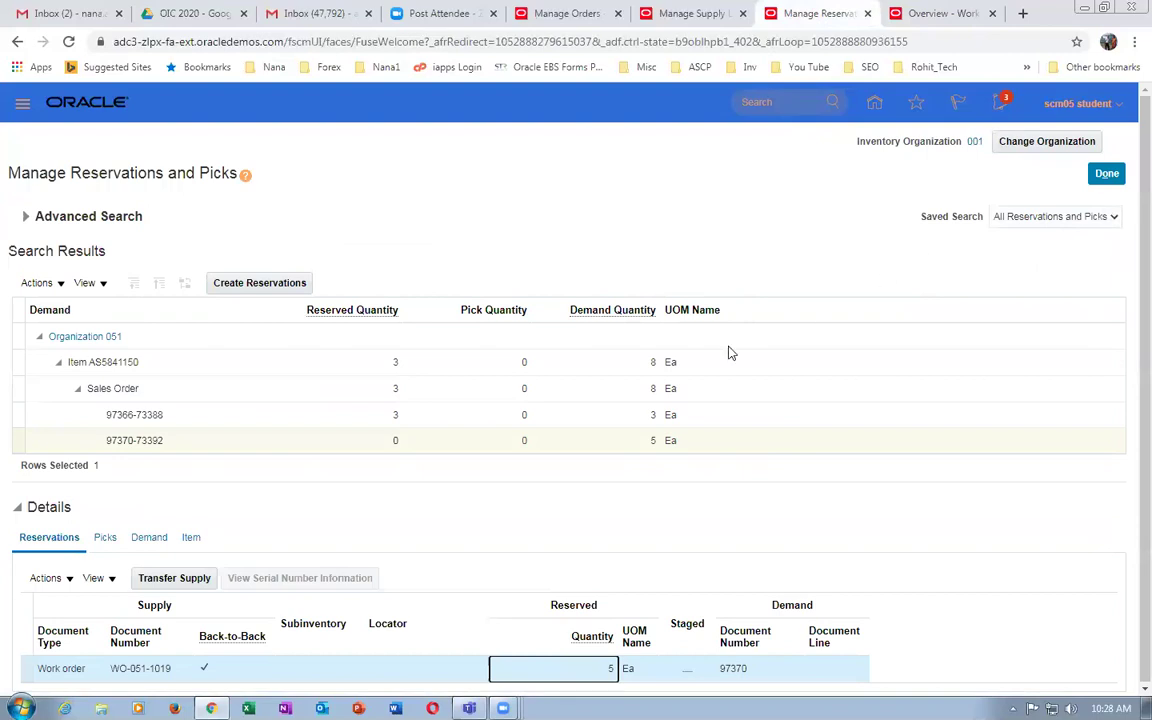
left_click(705, 16)
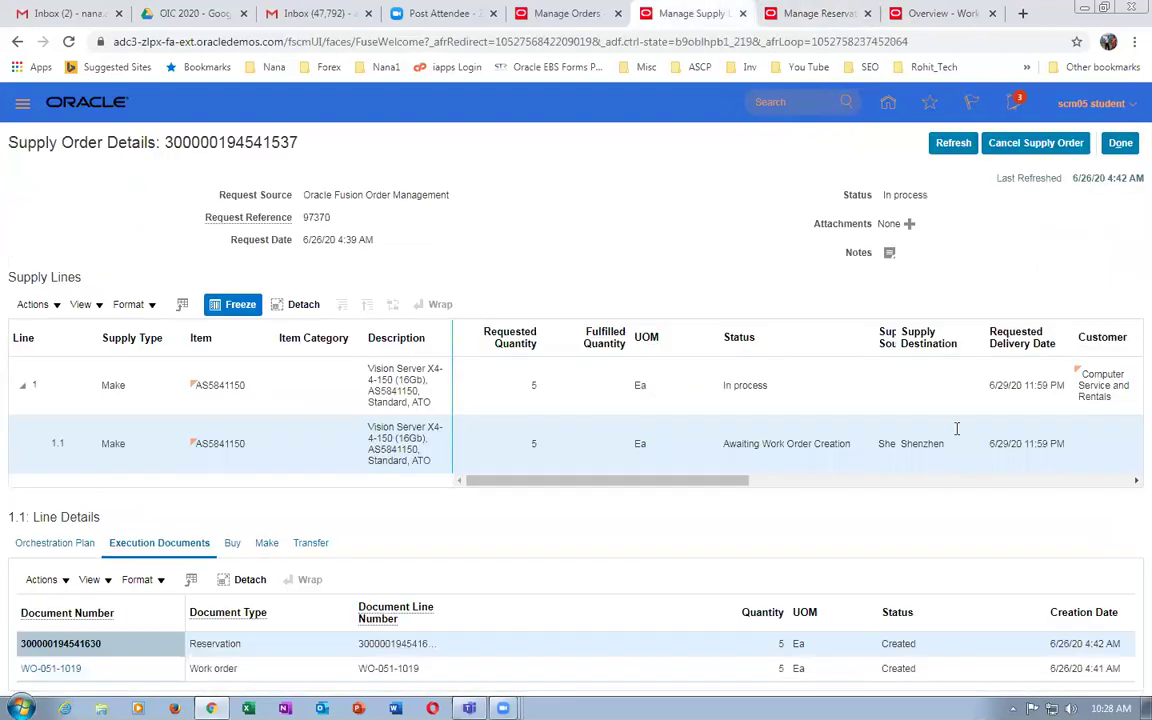
left_click(955, 145)
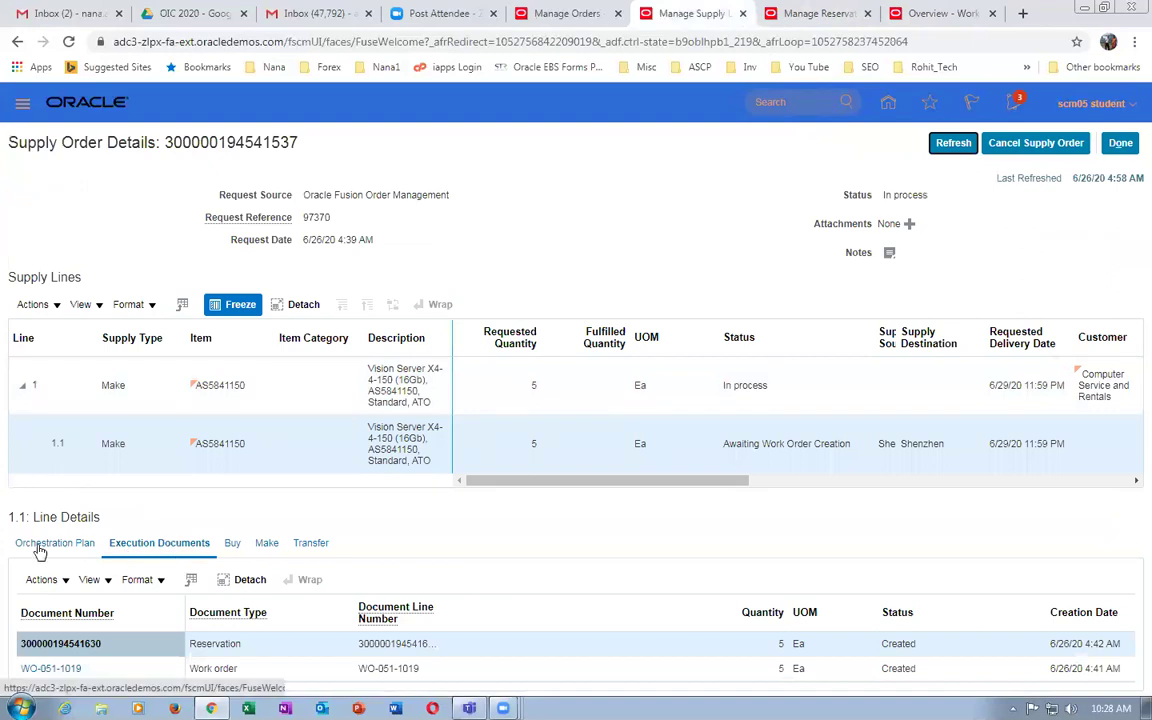
scroll(240, 535, "down", 4)
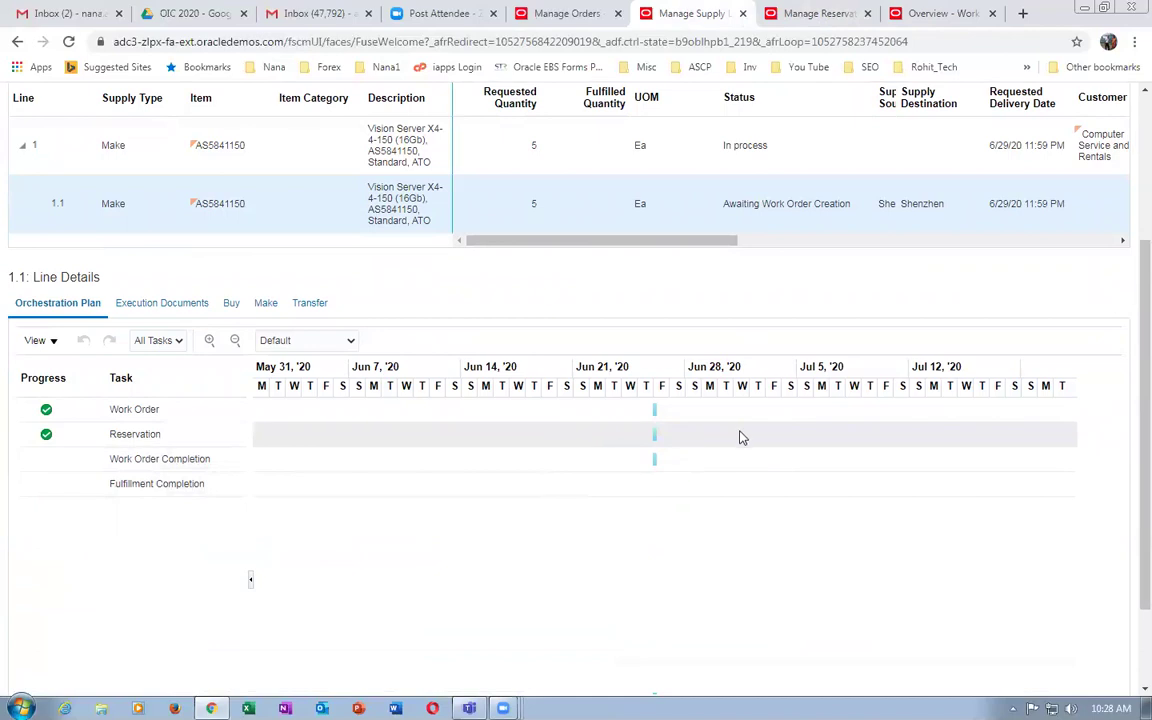
scroll(740, 440, "up", 4)
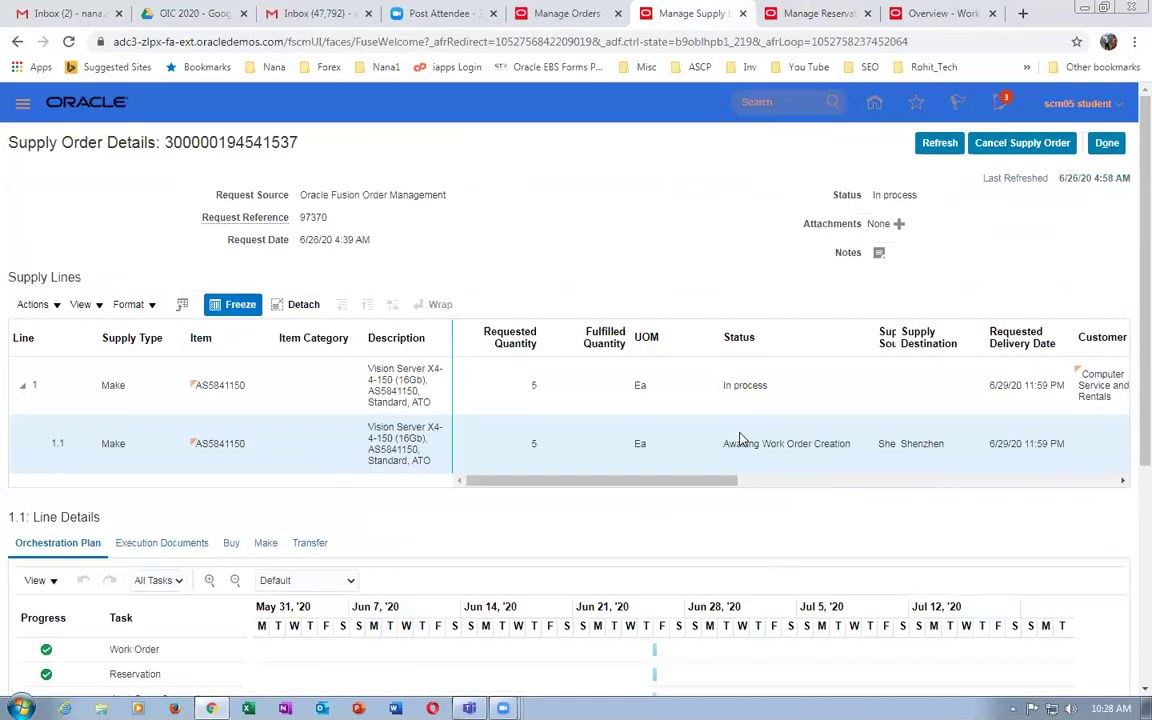
left_click(940, 145)
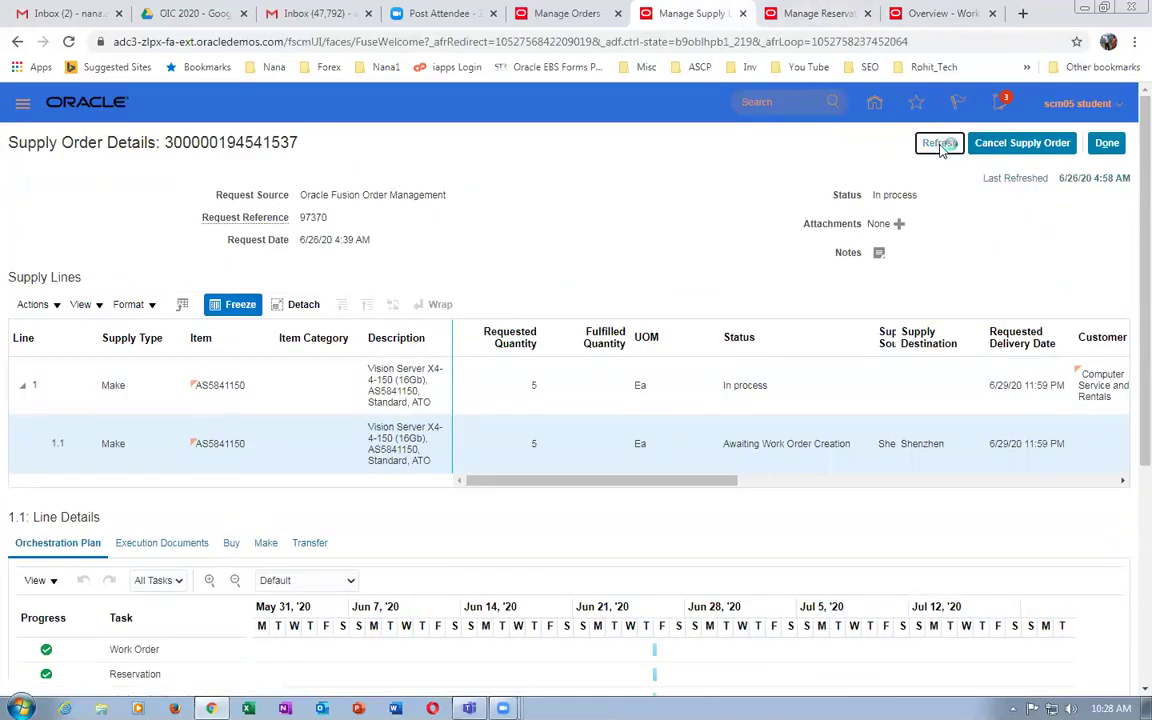
Refresh the supply order details and inspect line 1.1's orchestration plan, execution documents and Make documents.
left_click(778, 465)
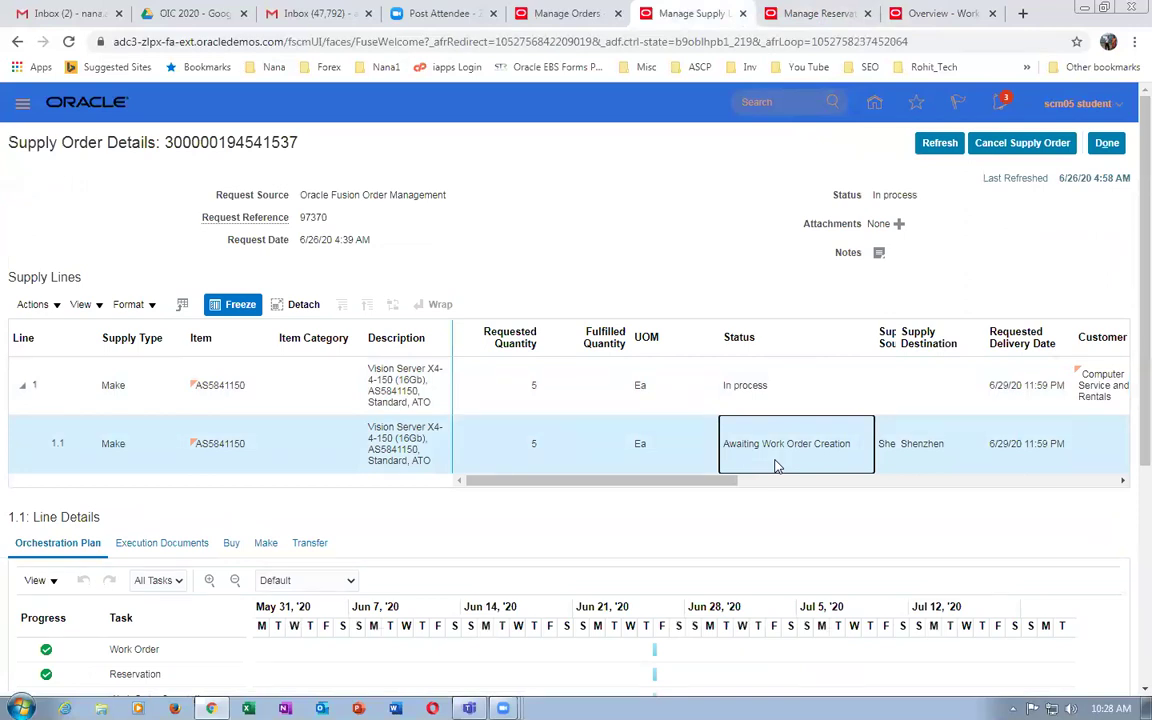
left_click(795, 398)
left_click(940, 143)
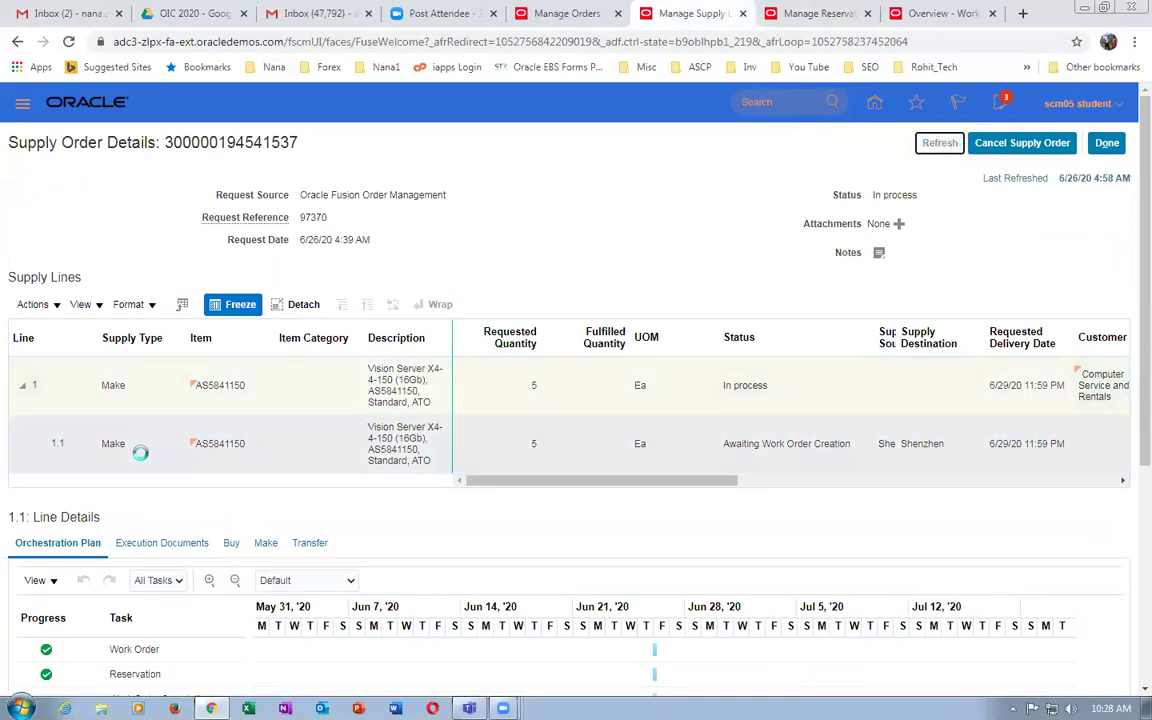
scroll(125, 460, "down", 2)
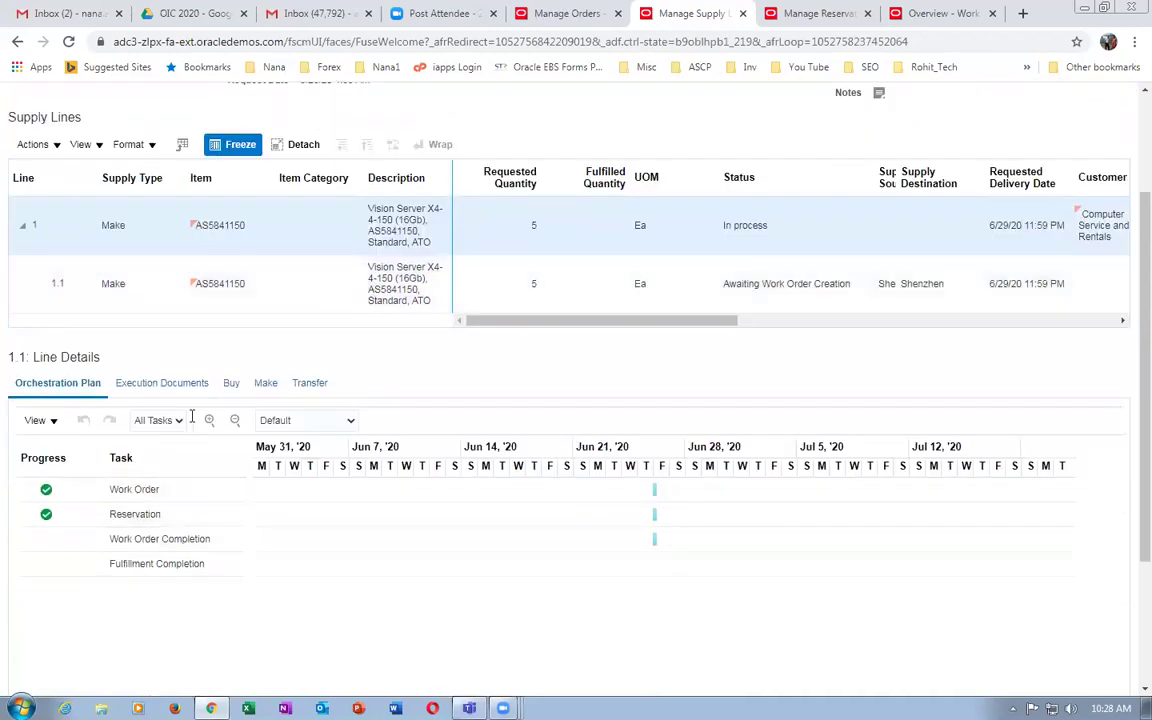
left_click(178, 384)
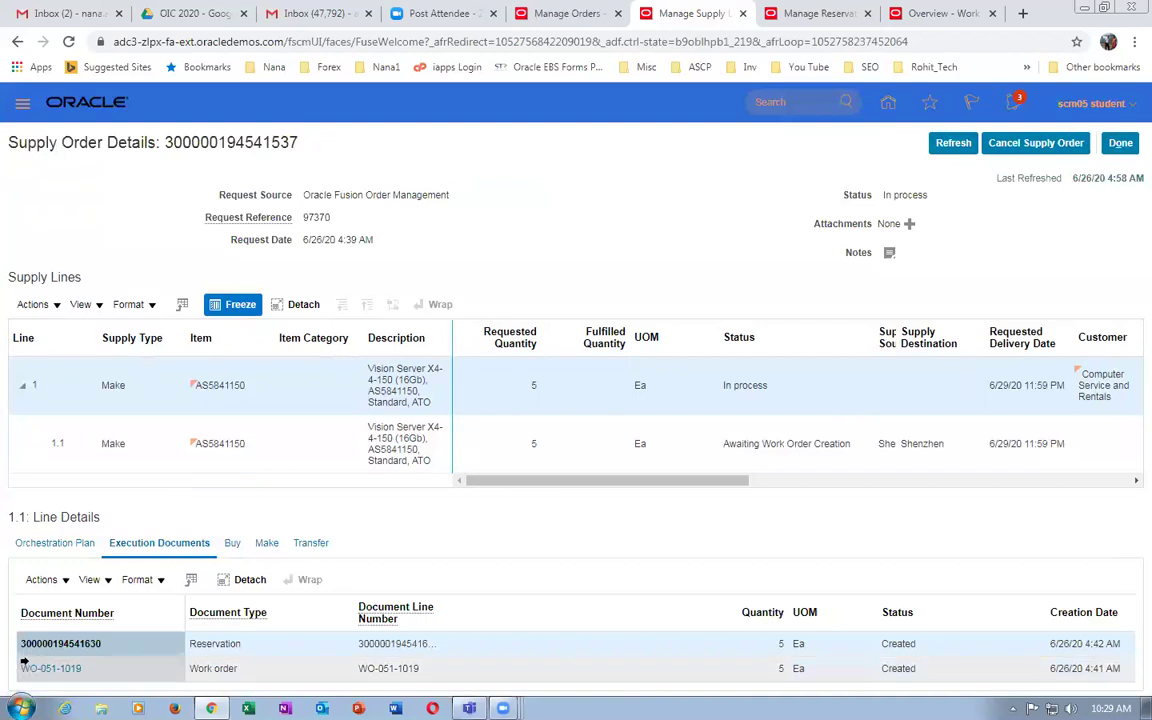
left_click(268, 545)
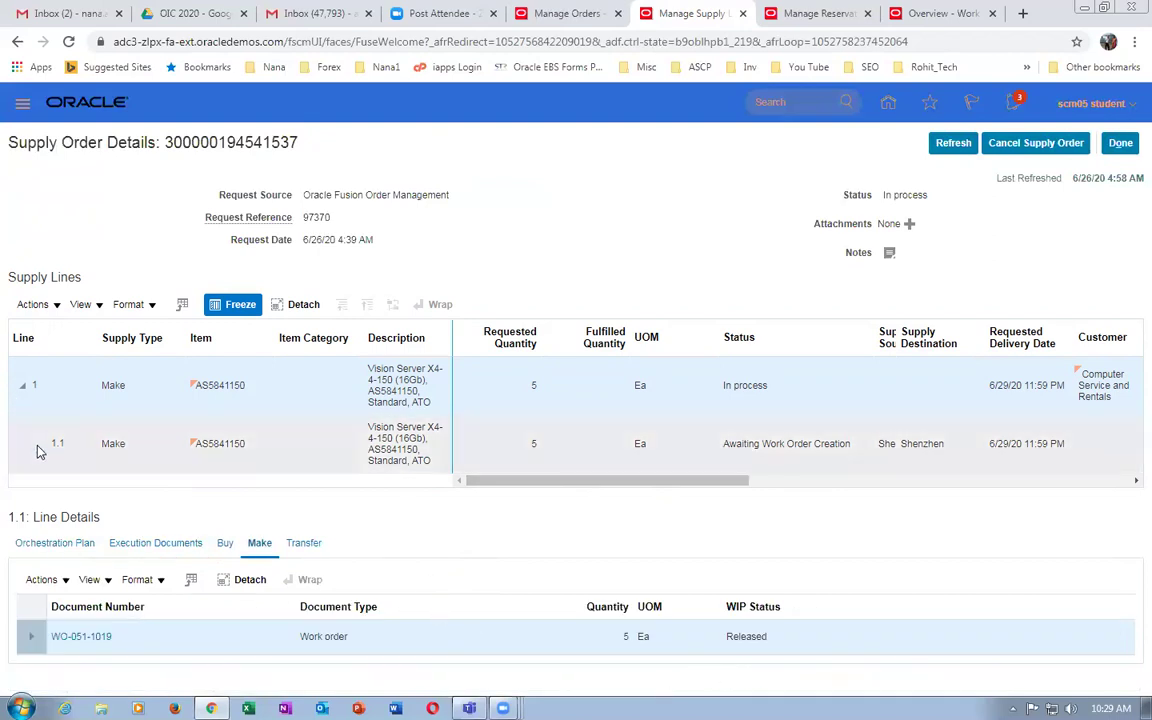
Collapse and re-expand supply line 1, refresh the order and examine line 1.1's fulfilled quantity and orchestration plan.
left_click(22, 386)
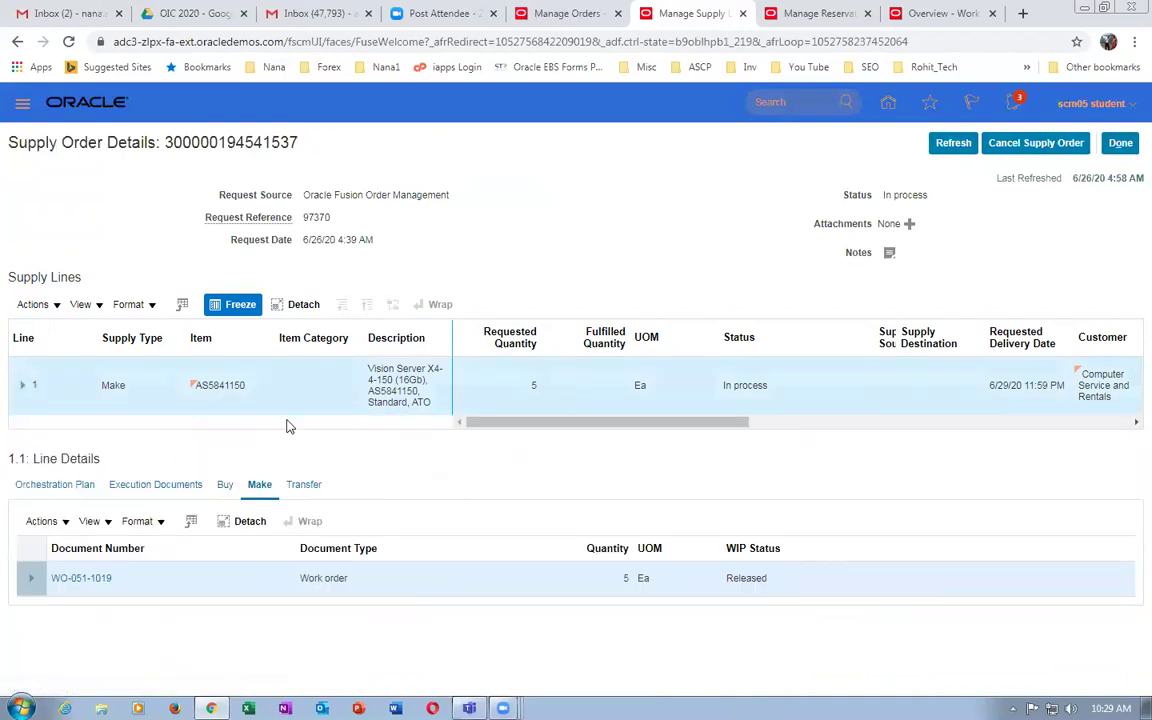
left_click(23, 386)
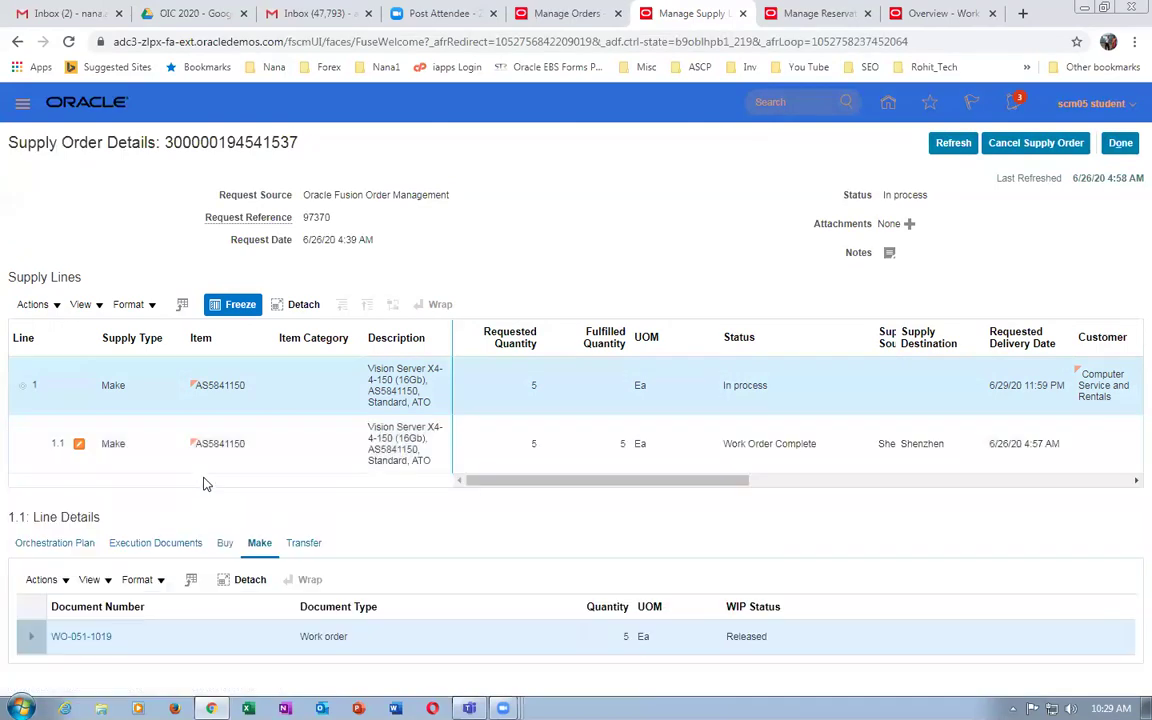
left_click(605, 455)
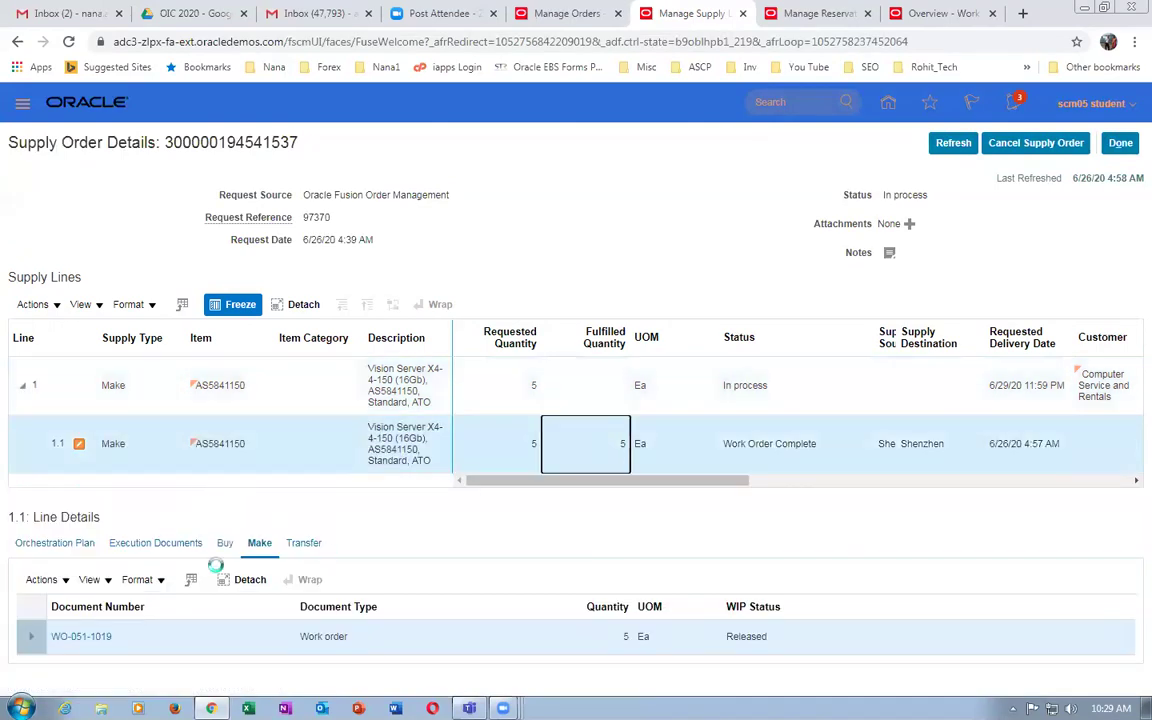
left_click(58, 546)
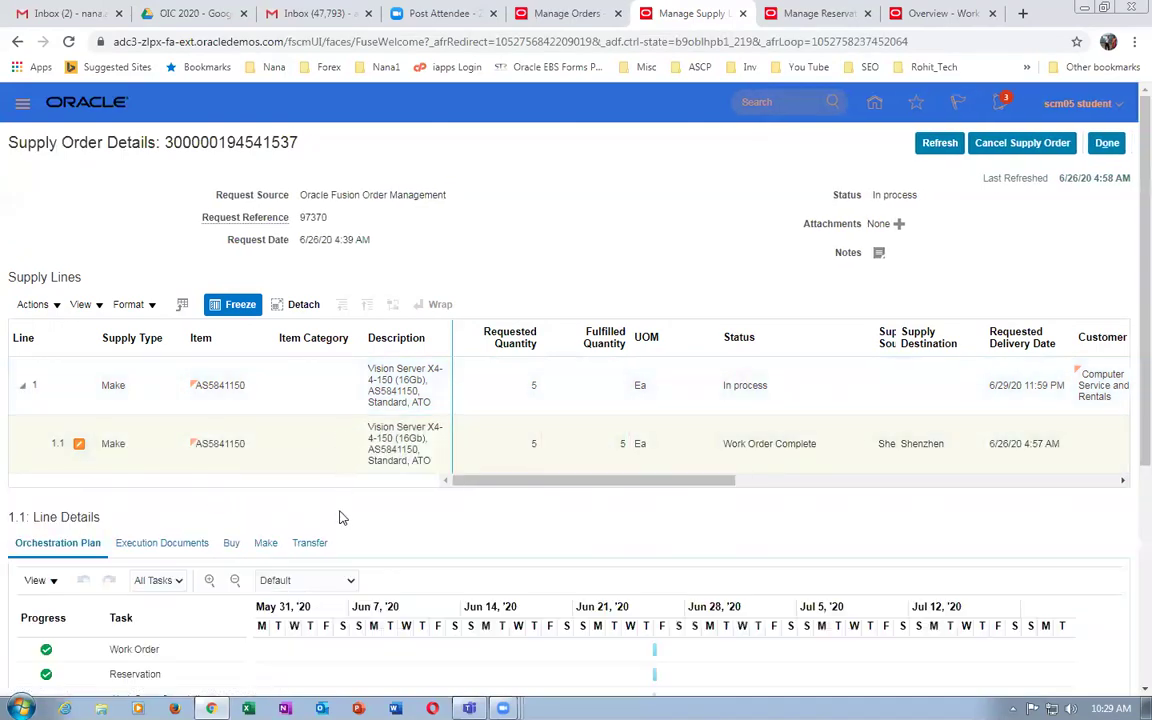
scroll(340, 516, "down", 3)
scroll(545, 545, "up", 3)
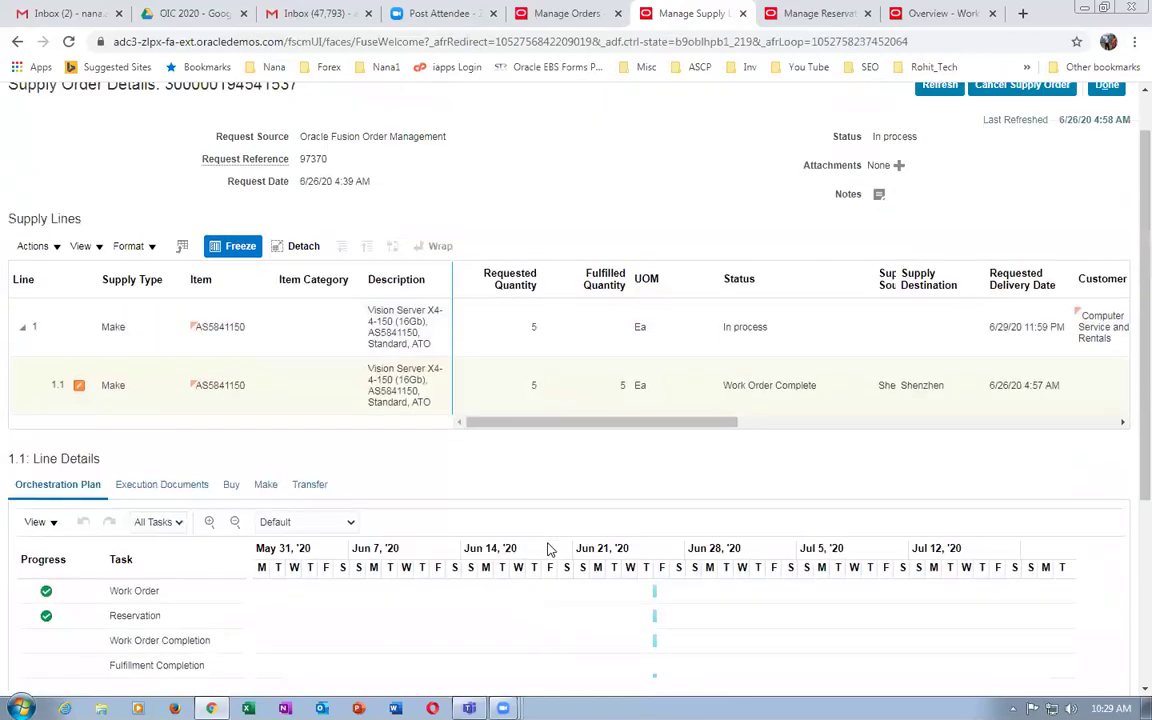
left_click(940, 143)
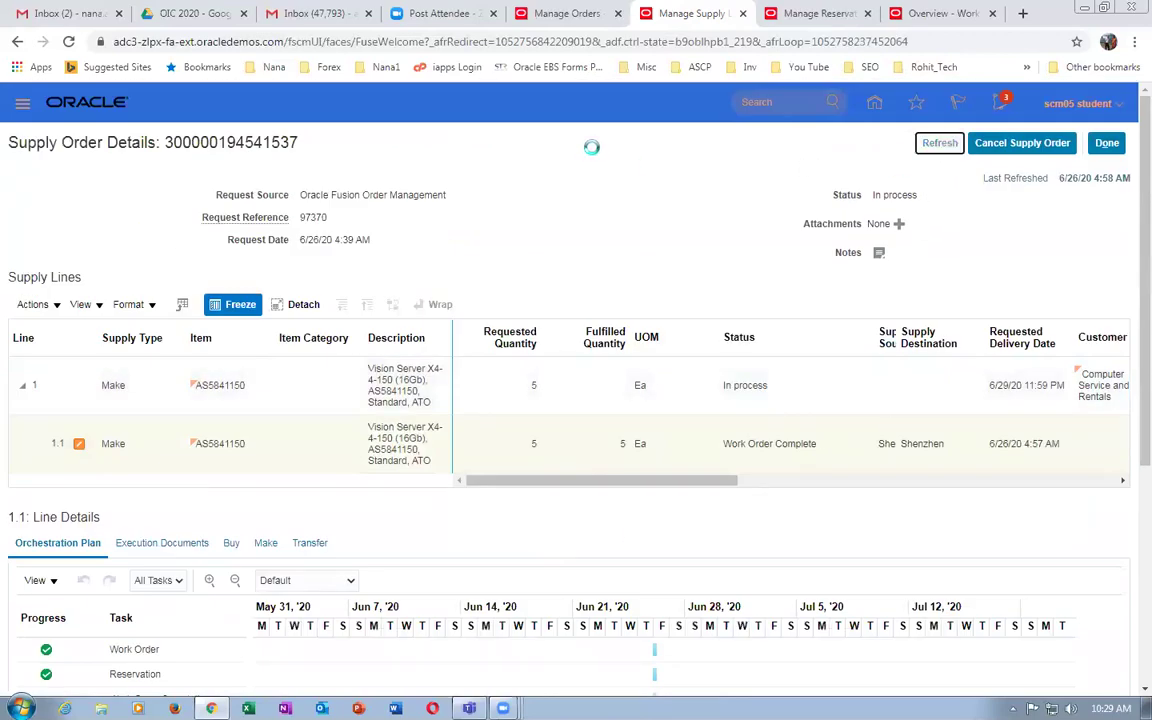
scroll(570, 232, "down", 2)
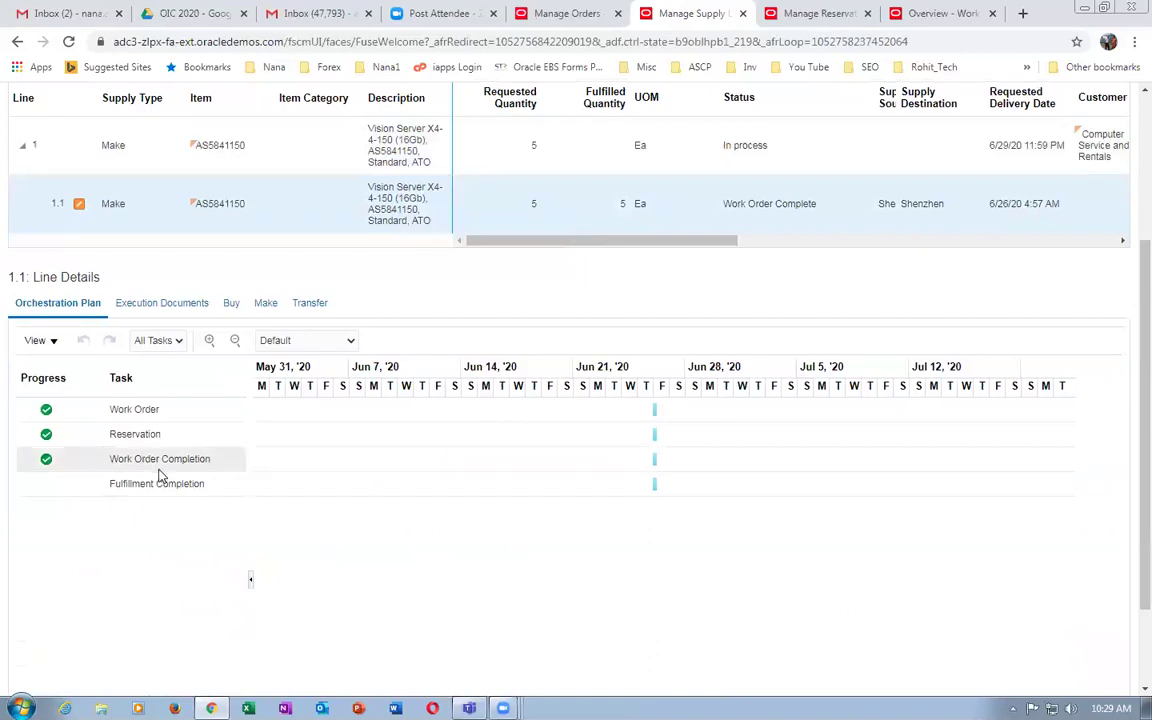
Switch to the sales order's orchestration process, refresh it and check the back-to-back supply status in the fulfillment line's supply details.
left_click(552, 13)
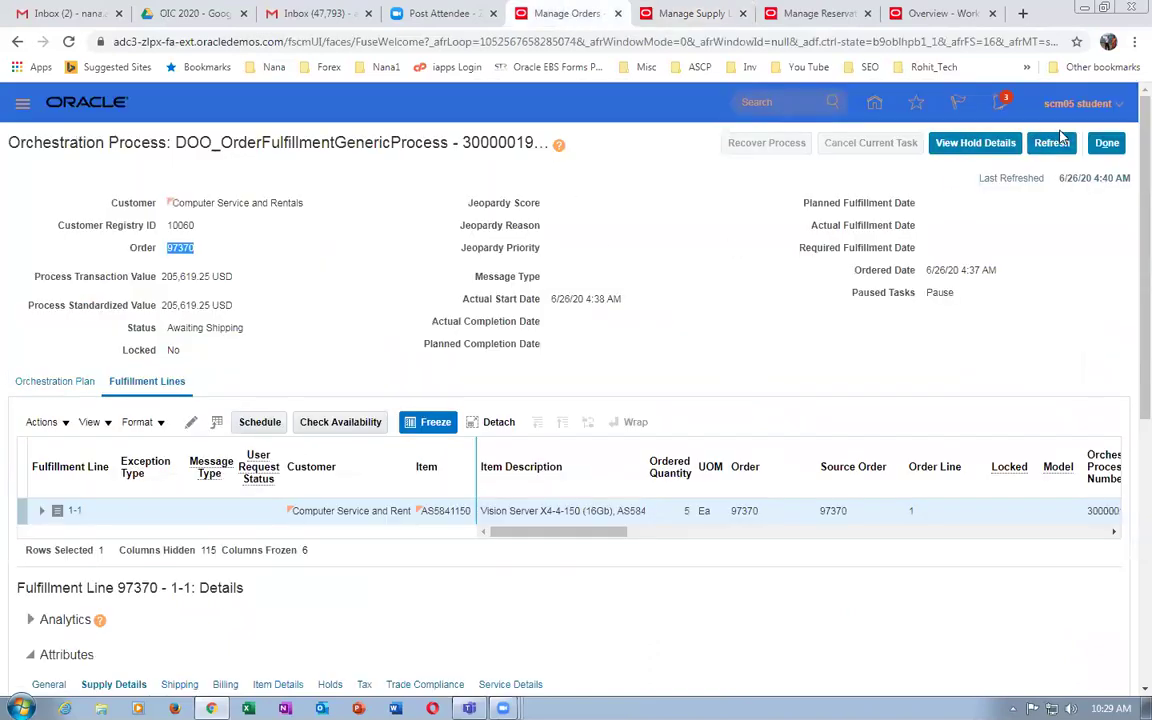
scroll(213, 648, "down", 5)
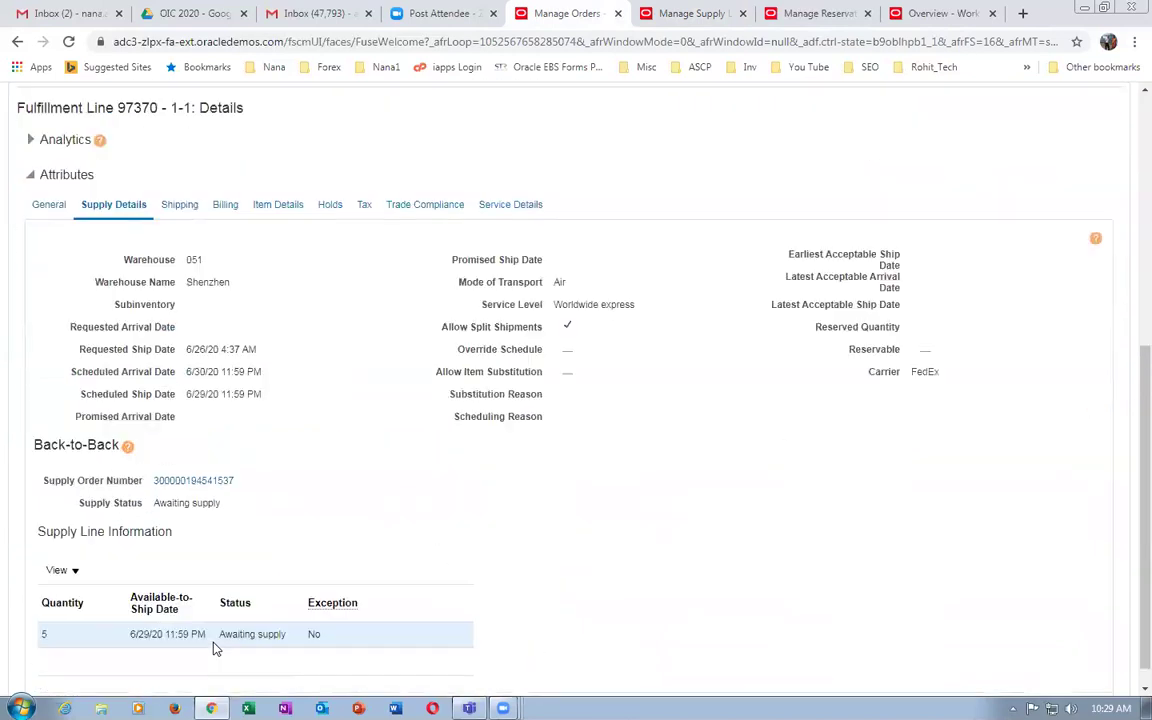
scroll(825, 491, "up", 4)
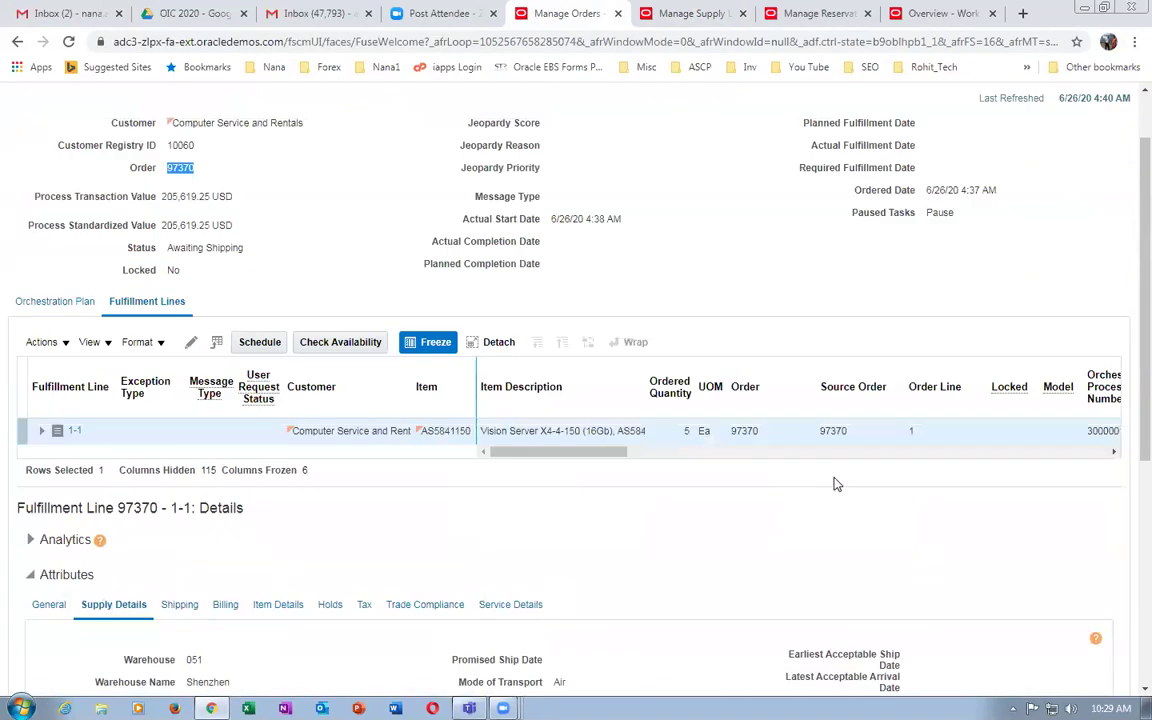
scroll(985, 262, "up", 1)
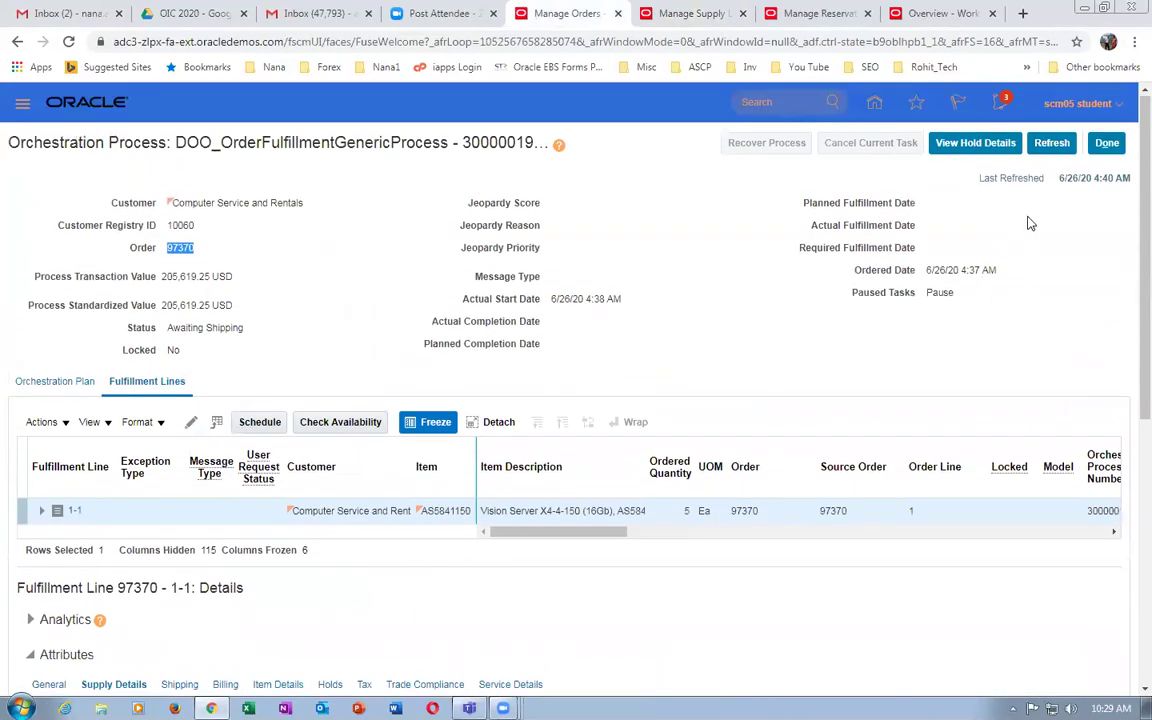
left_click(1051, 142)
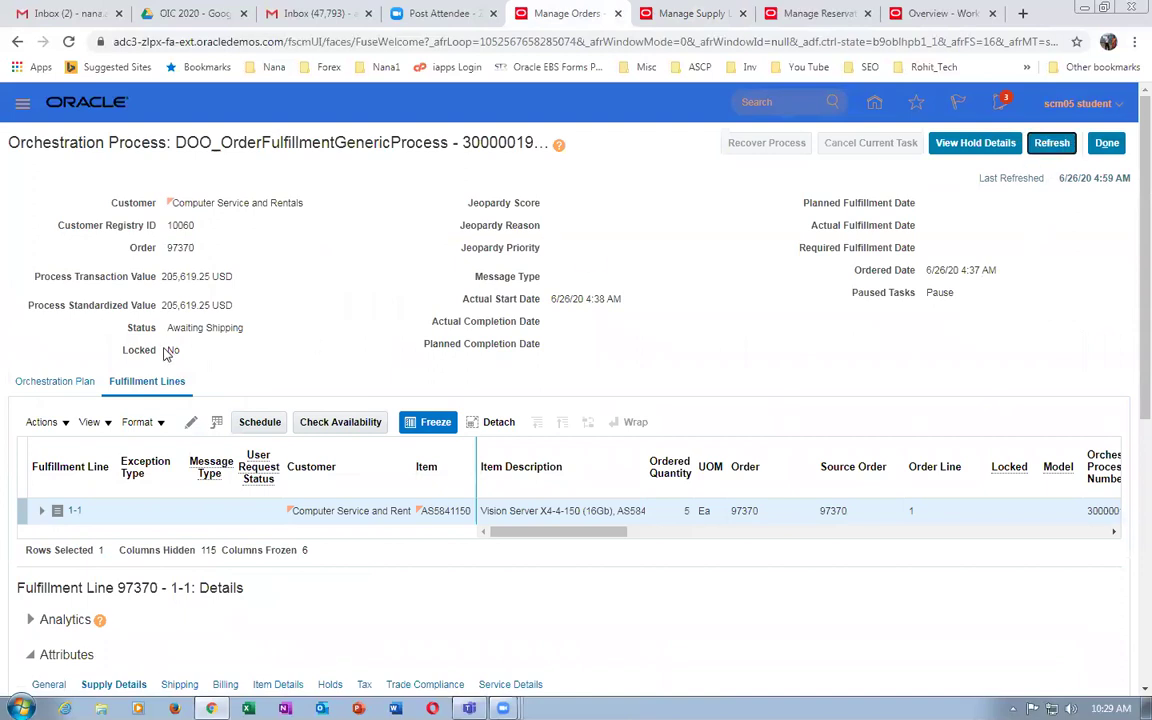
scroll(150, 355, "down", 5)
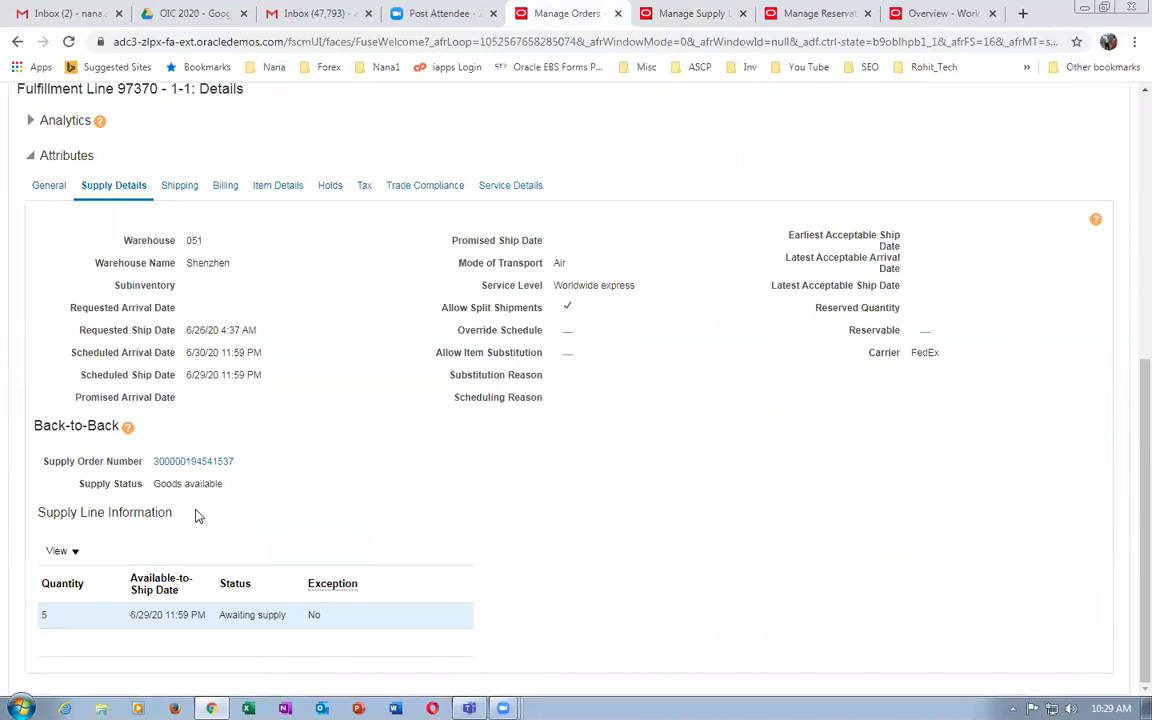
Duplicate the reservations page in a new browser tab and open the Inventory Management work area there.
left_click(795, 8)
right_click(830, 10)
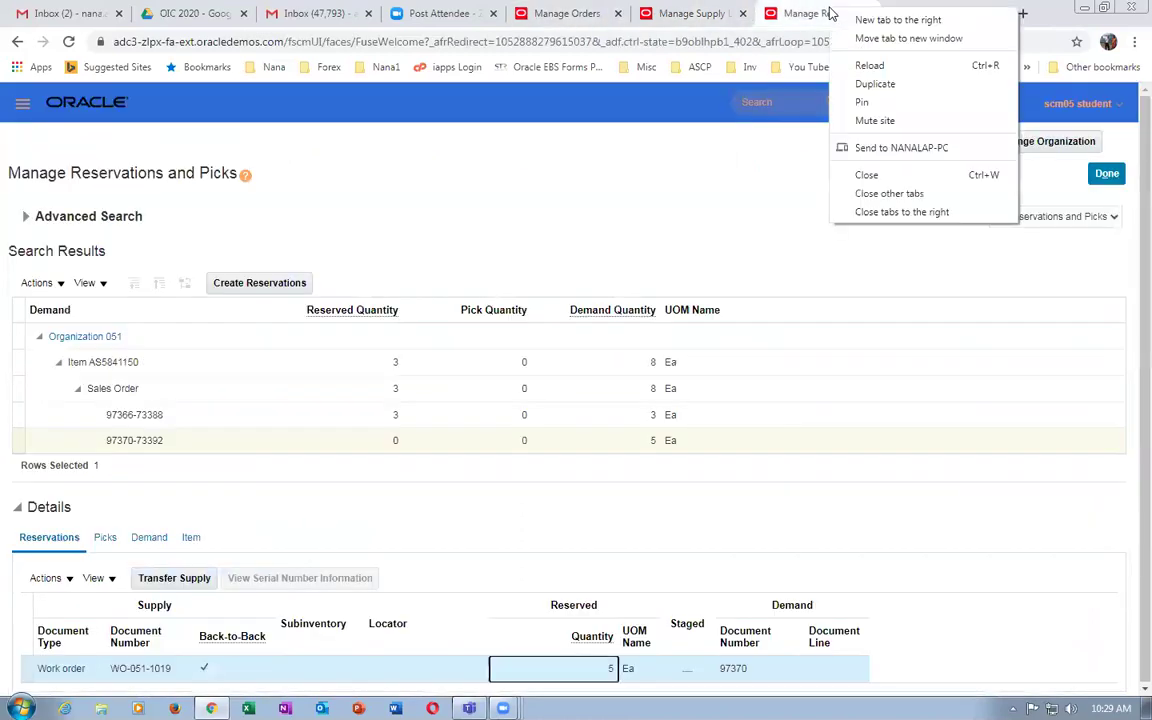
left_click(868, 85)
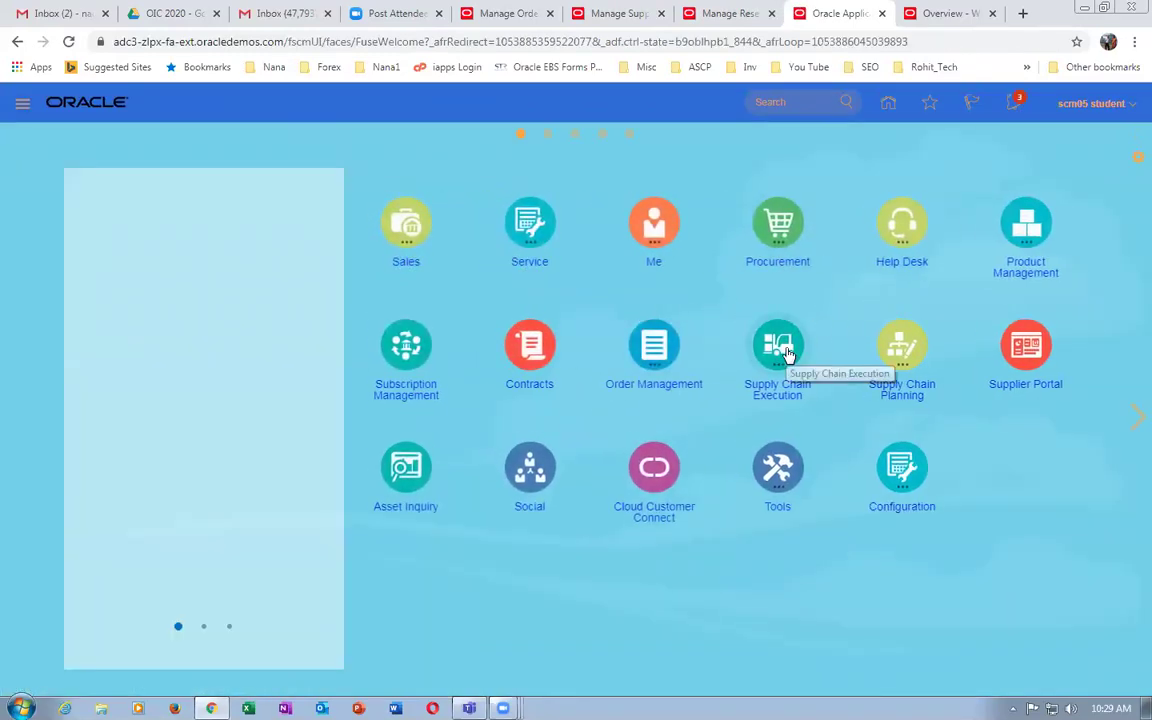
left_click(778, 345)
left_click(822, 450)
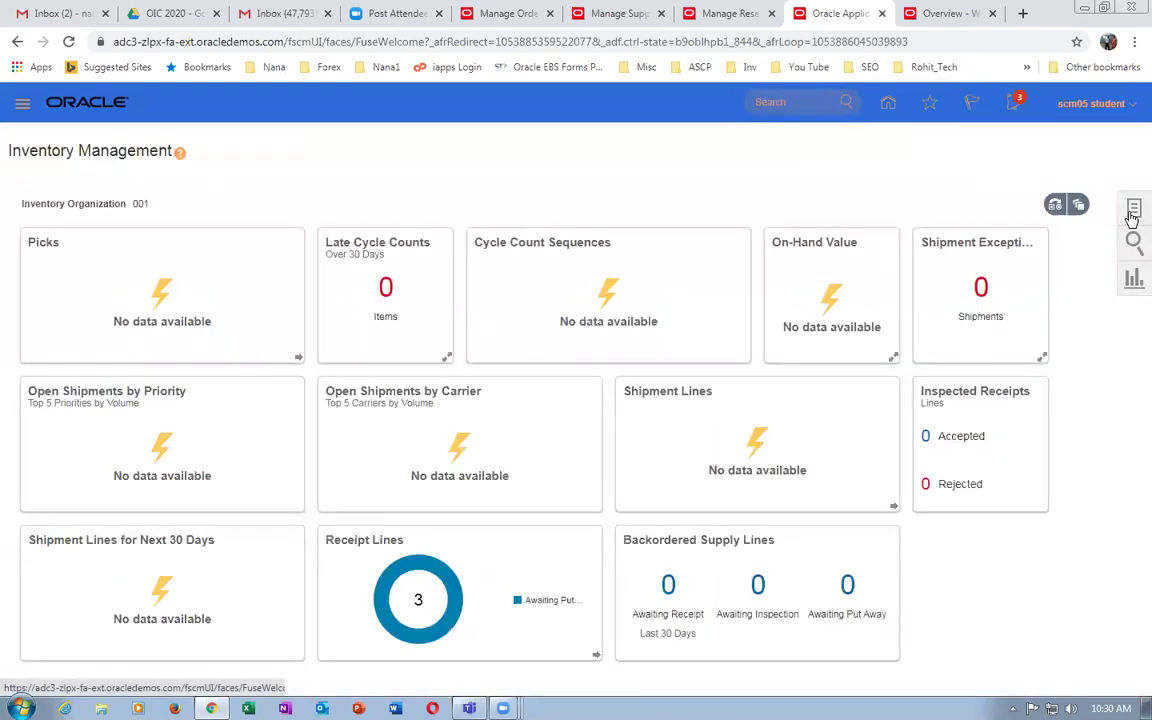
Show the Picks tasks in Inventory Management and open the Create Pick Wave page.
left_click(1133, 212)
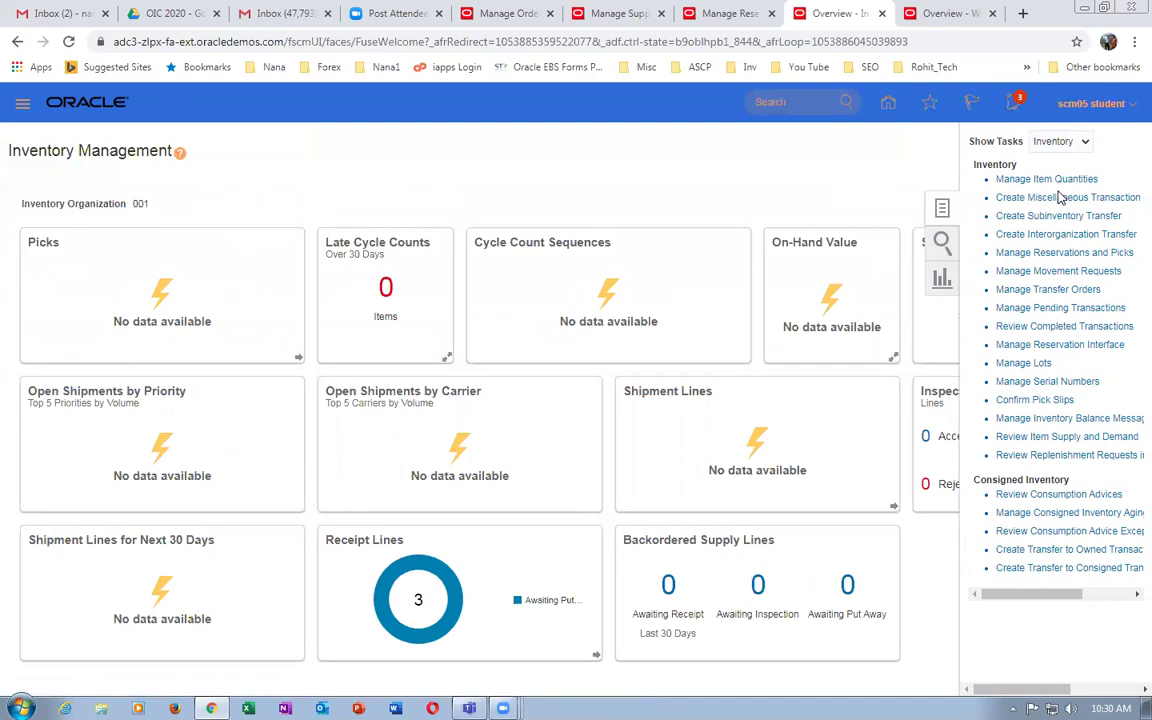
left_click(1077, 148)
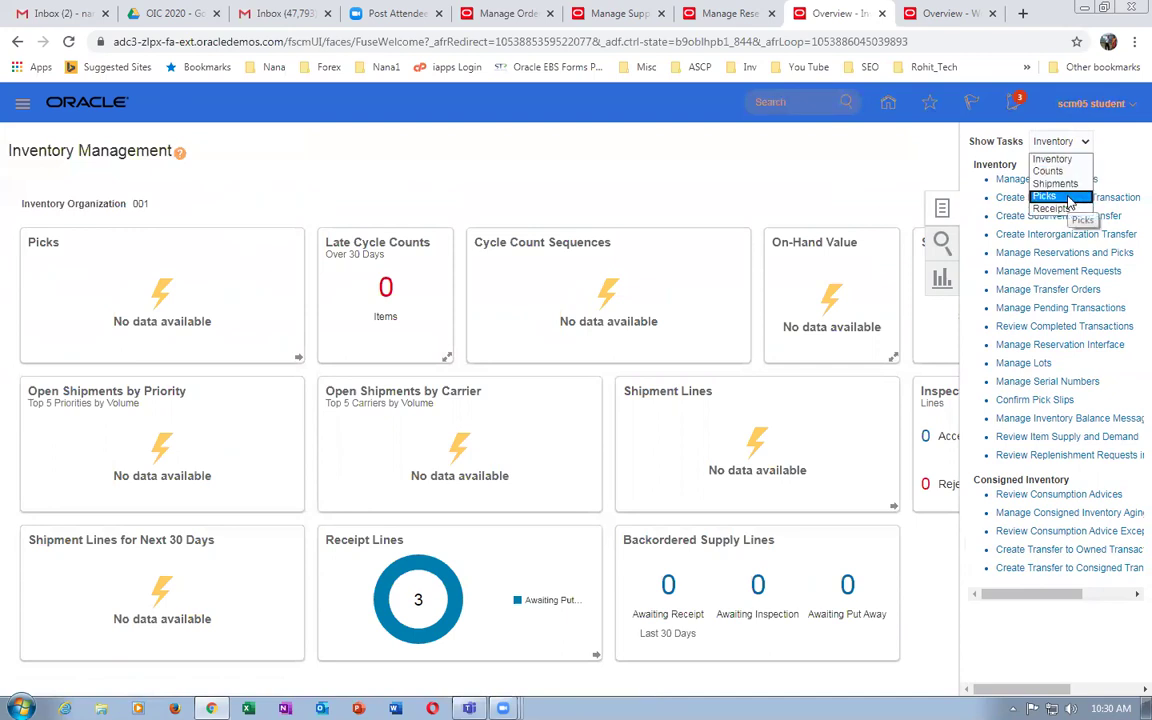
left_click(1050, 197)
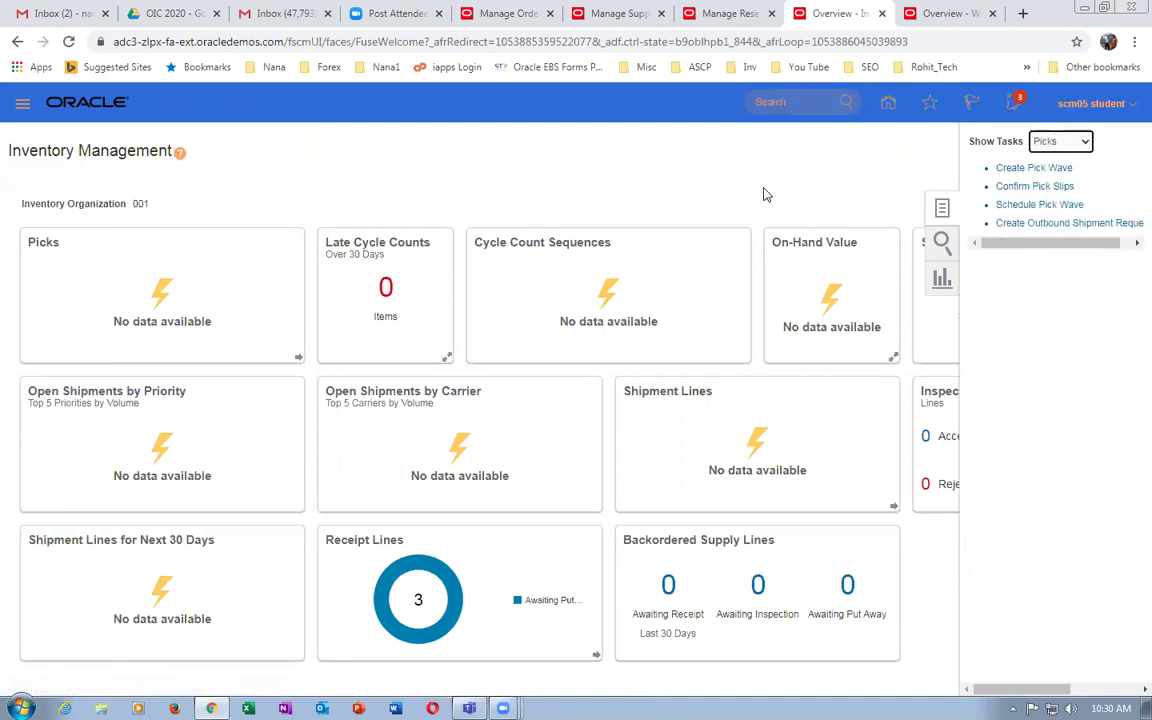
left_click(1013, 169)
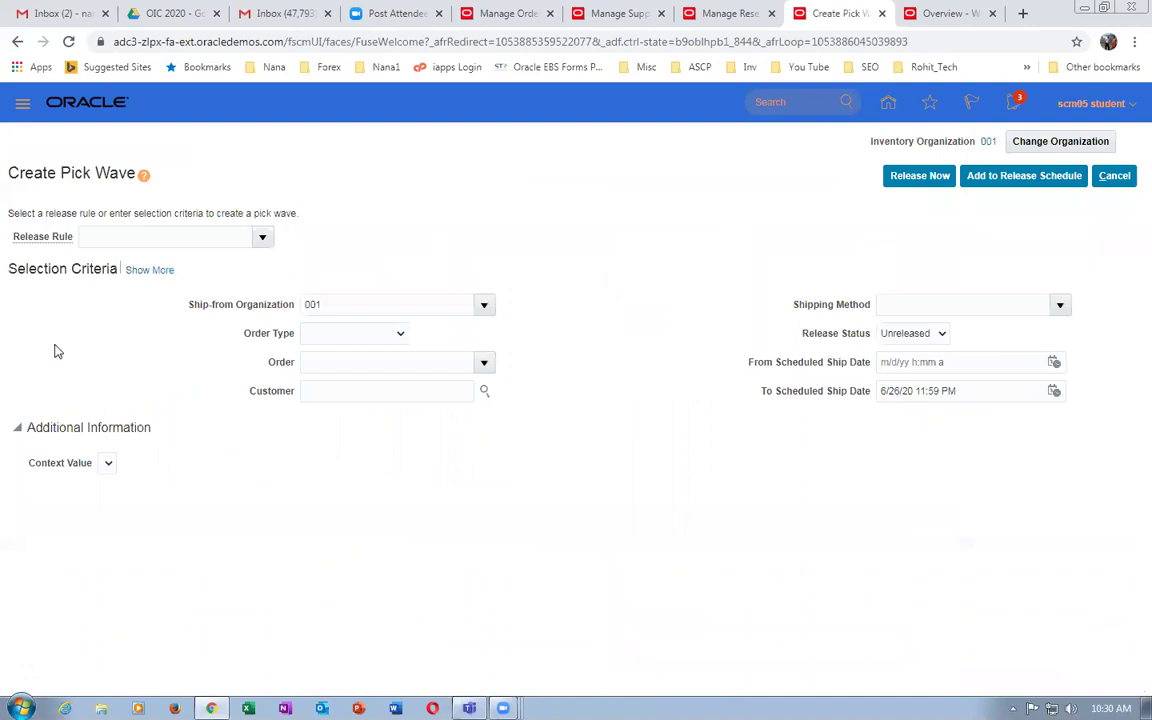
Set the pick wave's order type to Sales order and enter the back-to-back sales order's number.
left_click(330, 334)
left_click(340, 362)
left_click(343, 363)
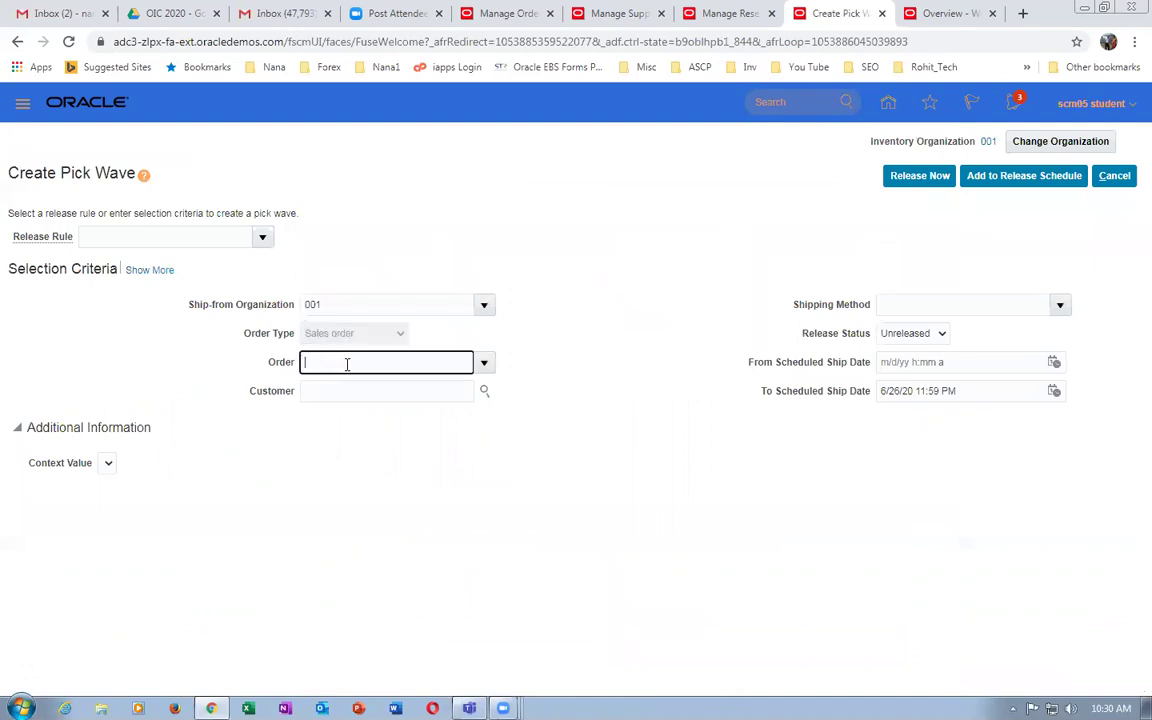
left_click(500, 13)
scroll(283, 314, "up", 10)
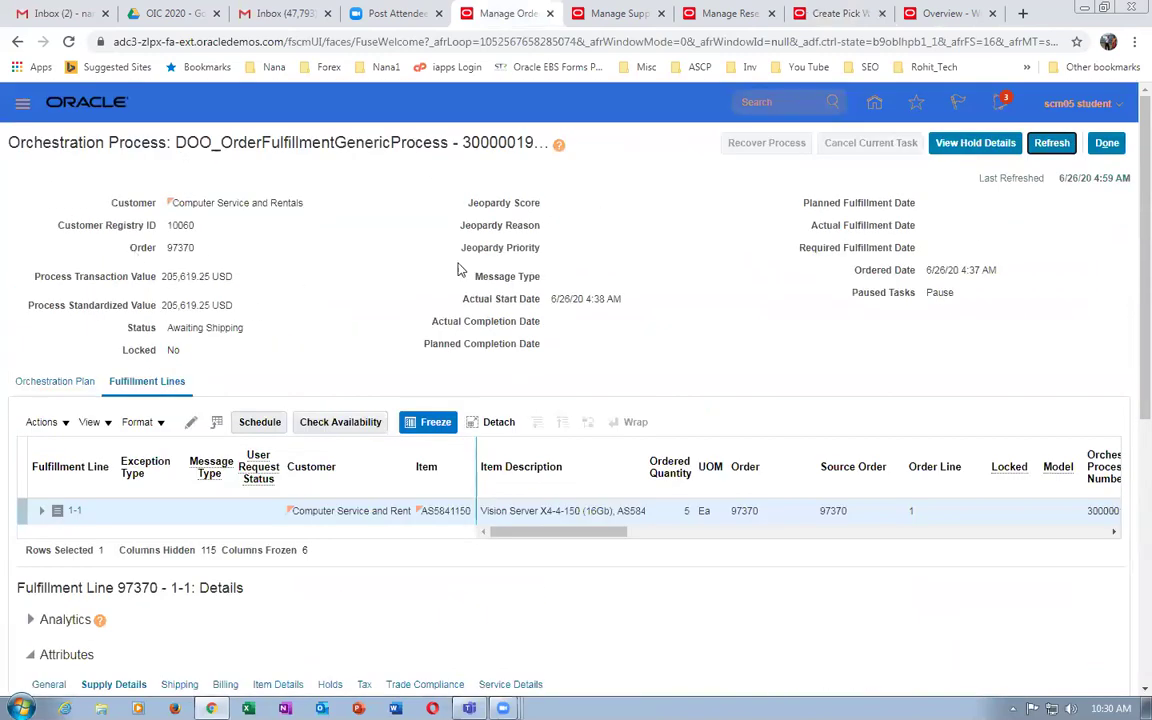
left_click(838, 13)
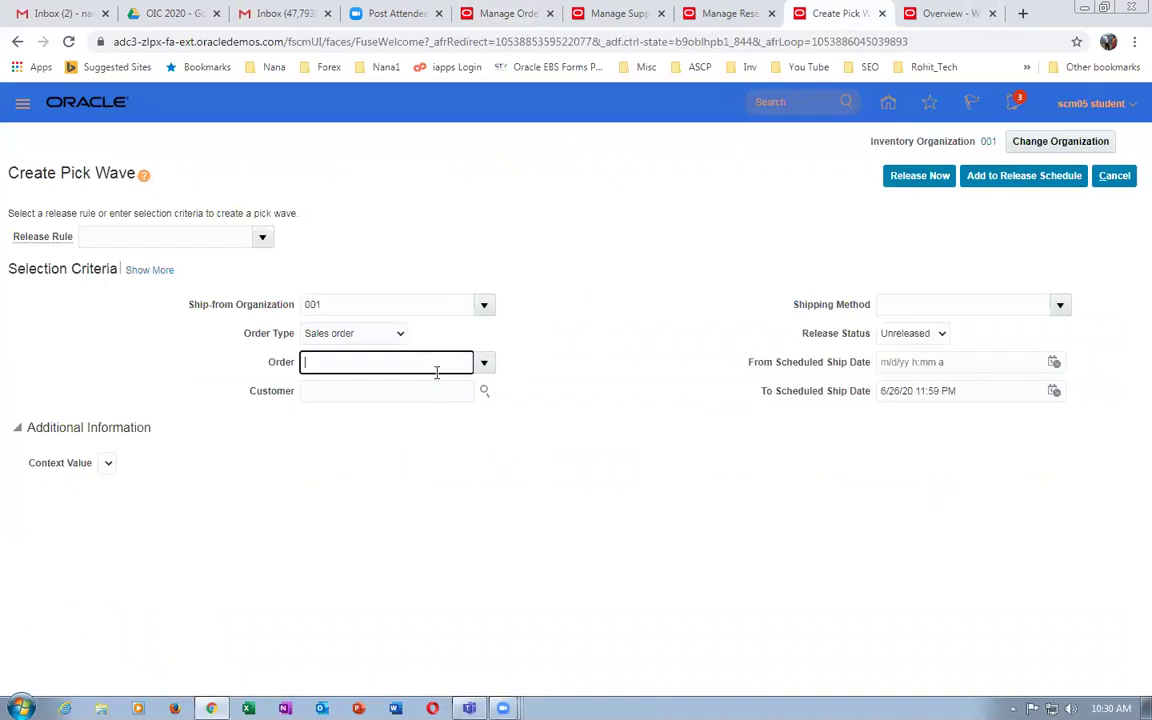
type("97370")
key("Tab")
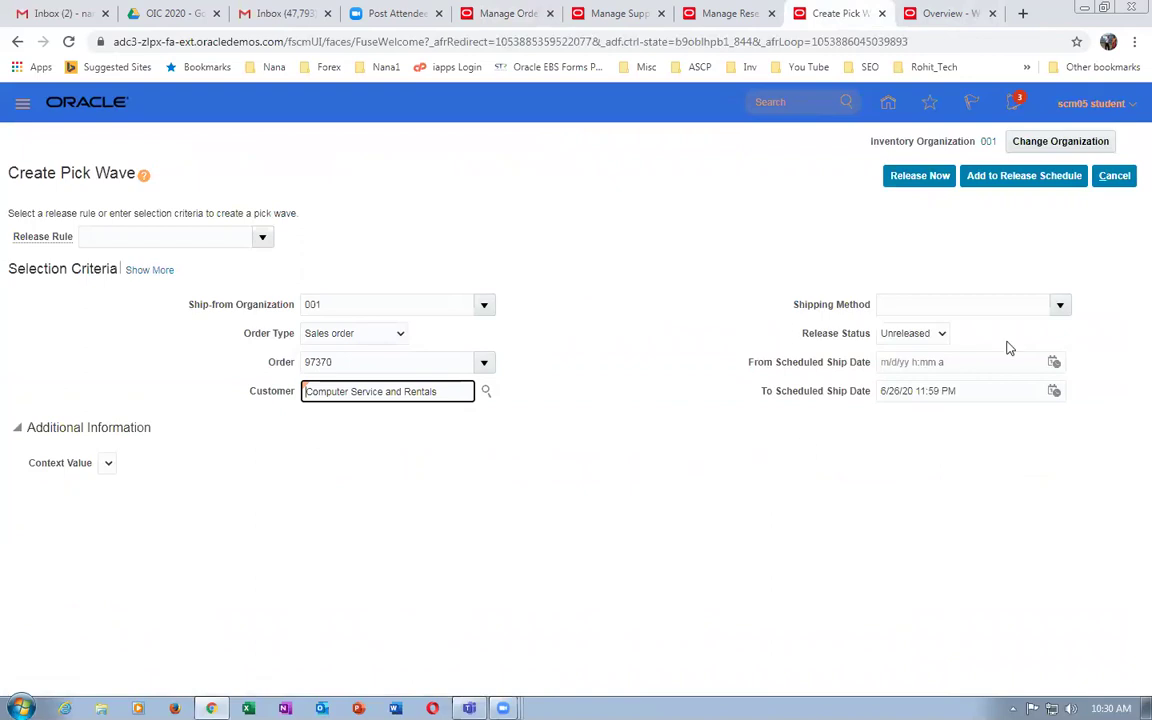
left_click(1059, 304)
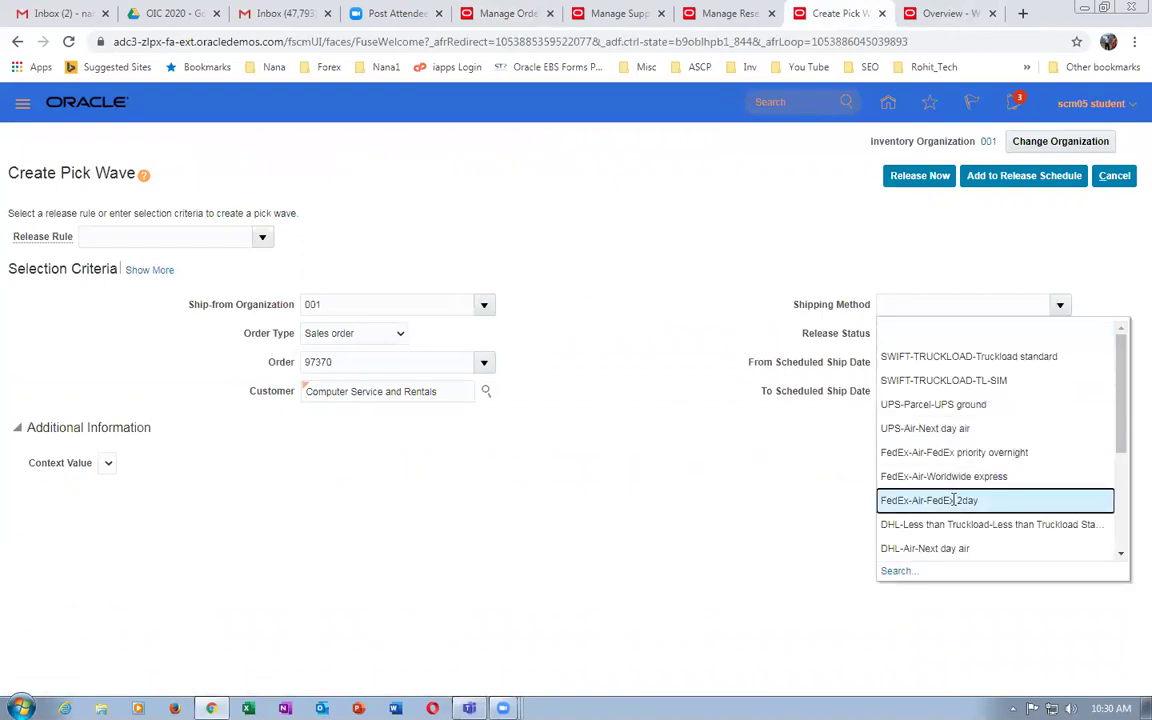
key("Escape")
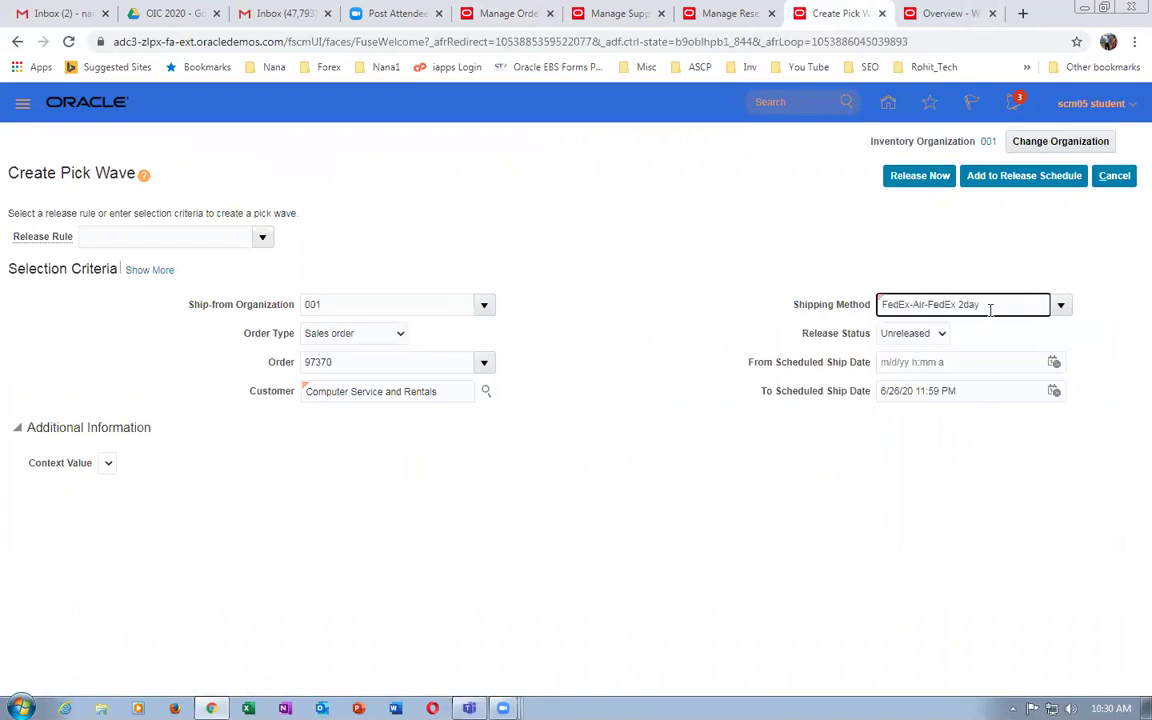
key("ctrl+a")
key("BackSpace")
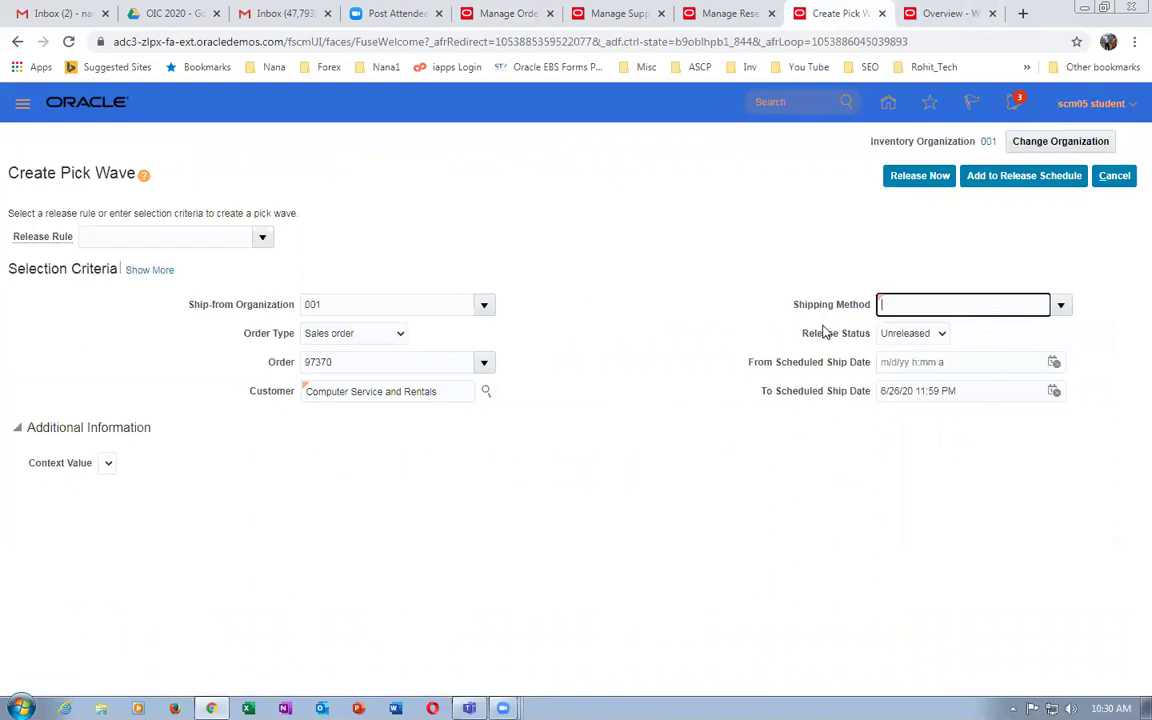
Change the inventory organization to 051.
left_click(1100, 143)
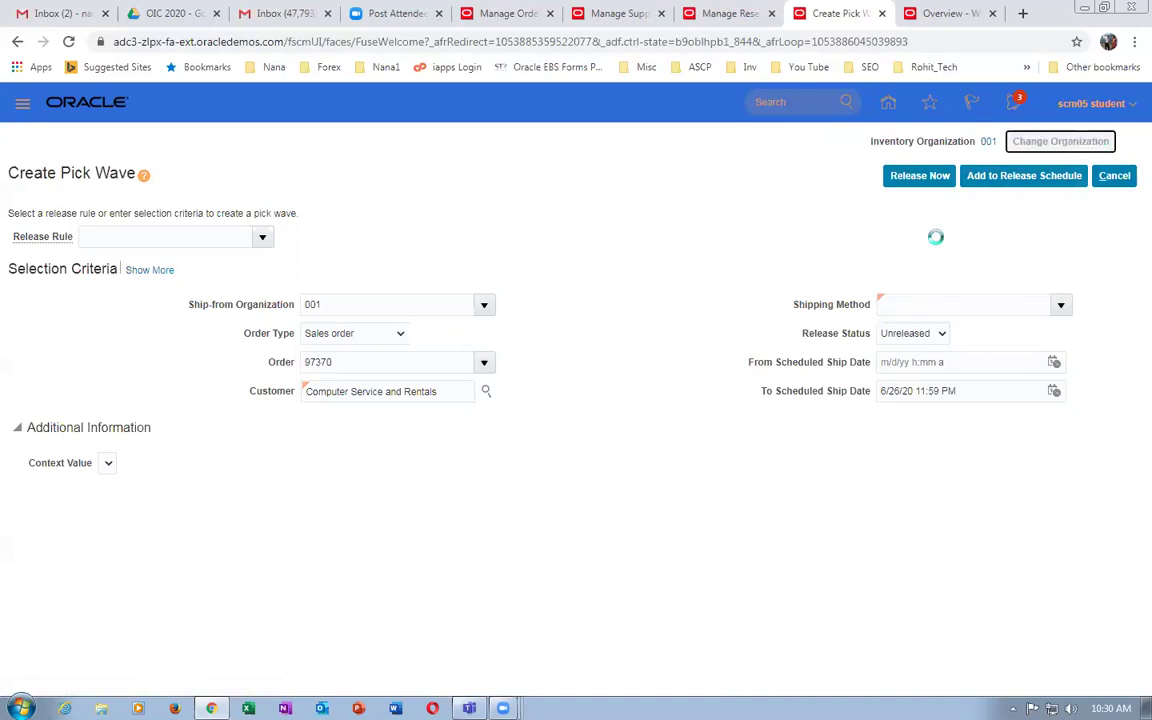
type("051")
key("Tab")
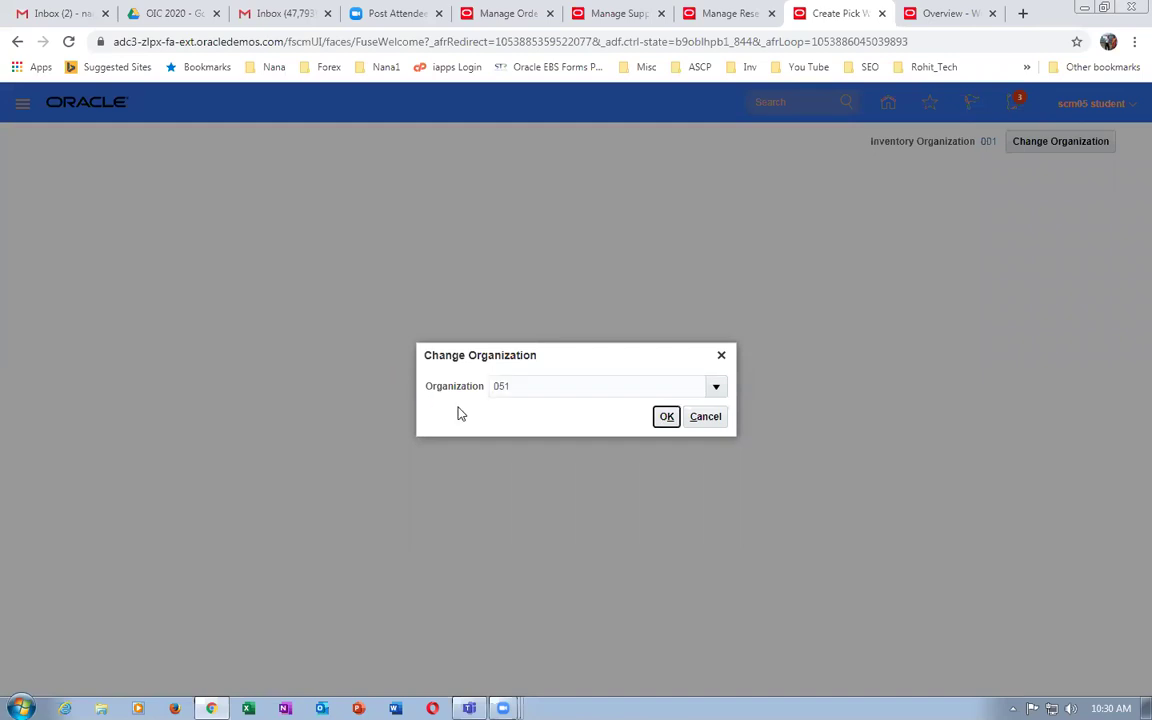
left_click(663, 418)
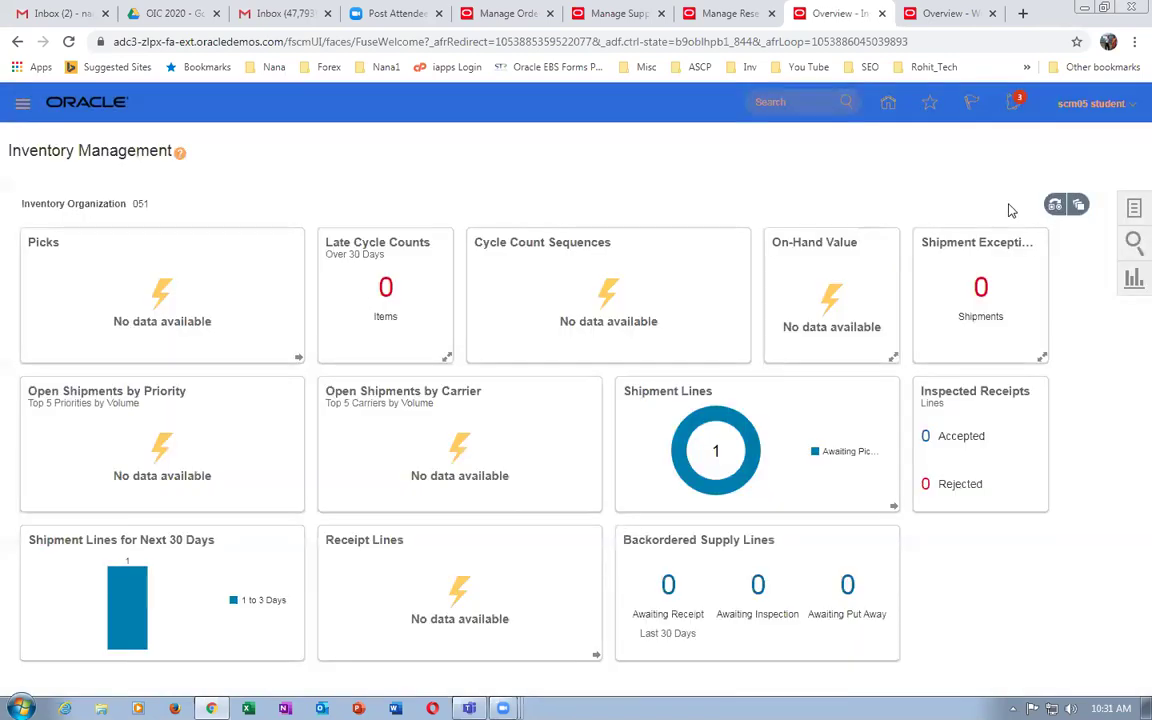
Open the Create Pick Wave page for organization 051, set the order type to Sales order and enter the back-to-back order's number.
left_click(1133, 212)
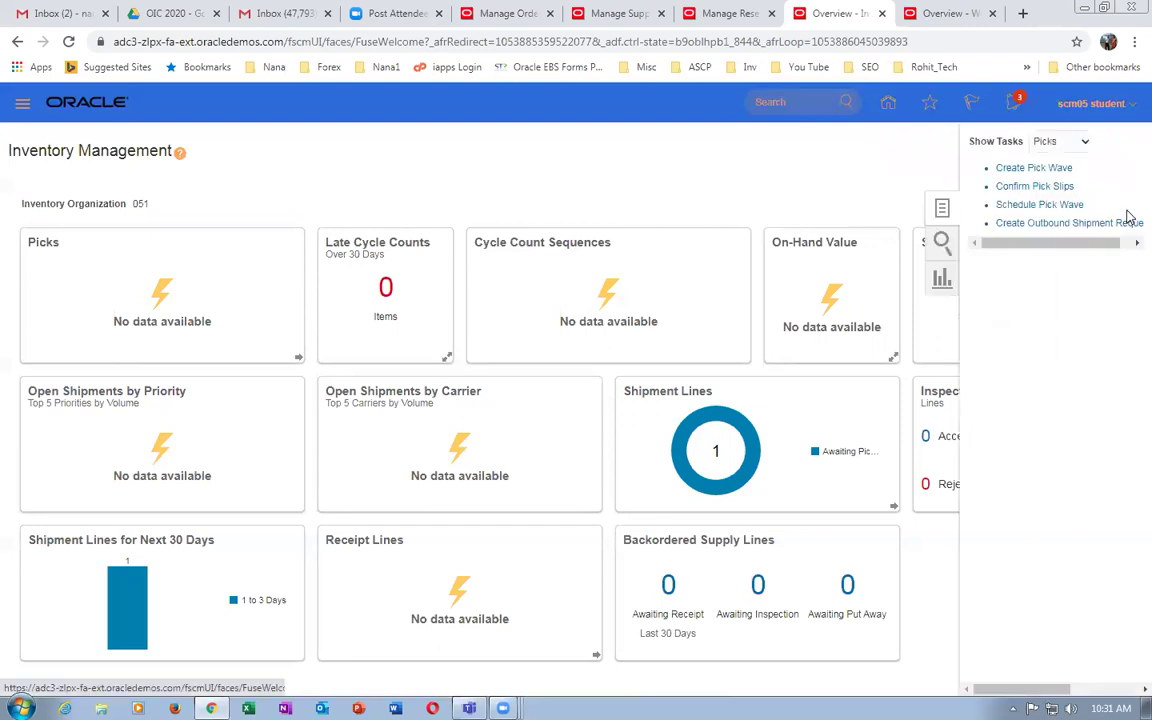
left_click(1044, 175)
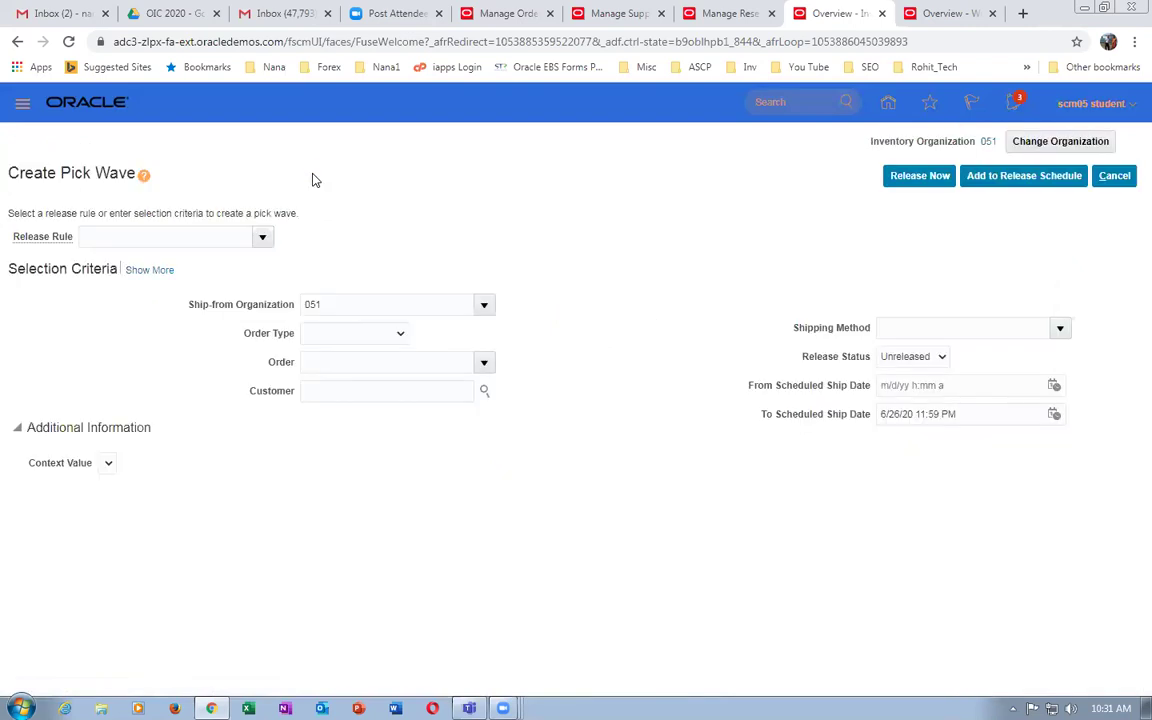
left_click(333, 343)
left_click(337, 360)
left_click(337, 362)
left_click(528, 18)
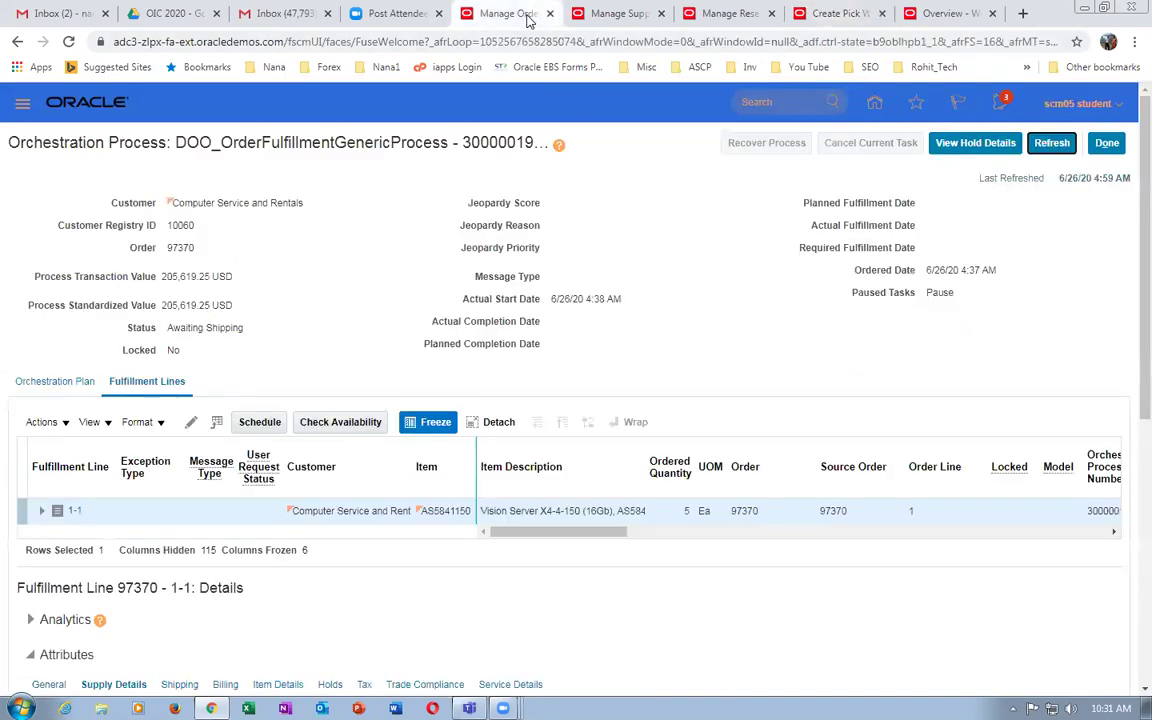
left_click(822, 14)
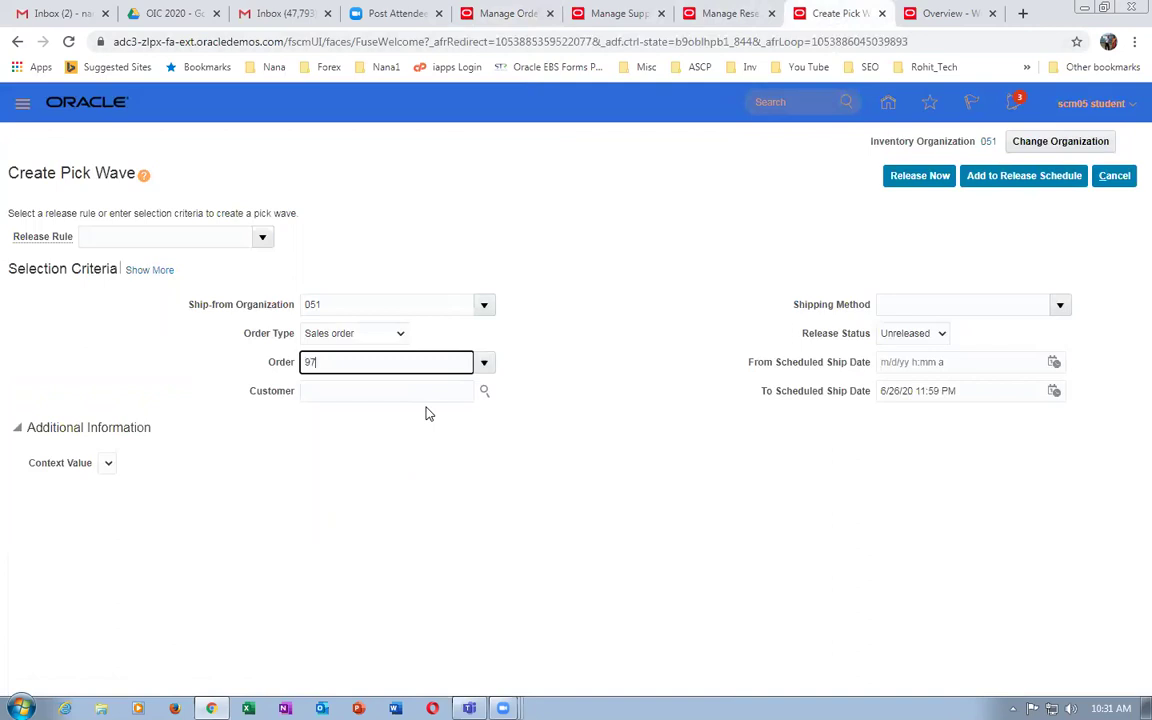
key("Tab")
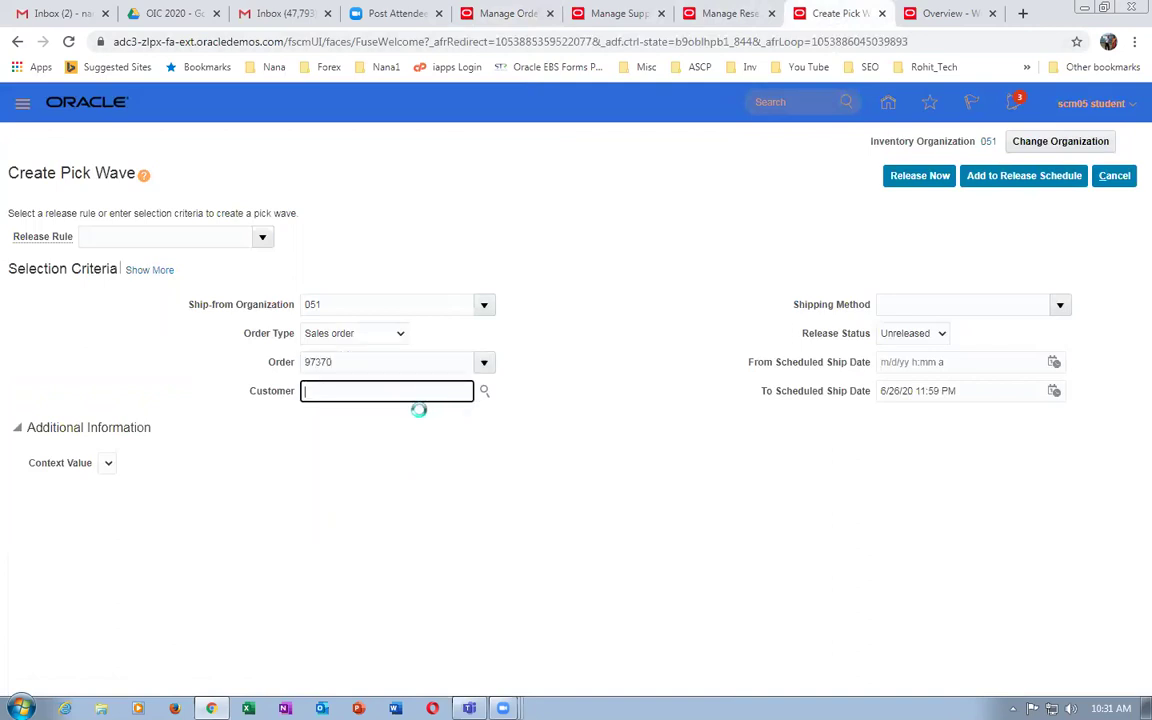
type("Computer Service and Rentals")
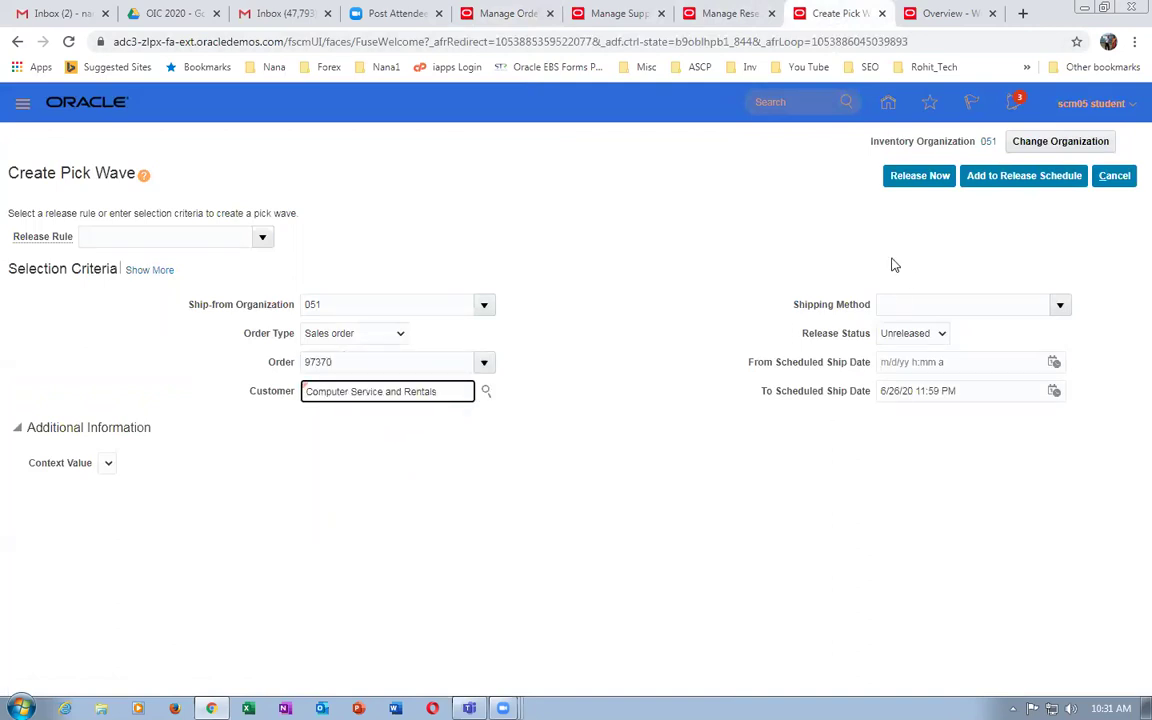
Expand the pick wave's selection criteria and clear the To Scheduled Ship Date and To Requested Date.
left_click(150, 270)
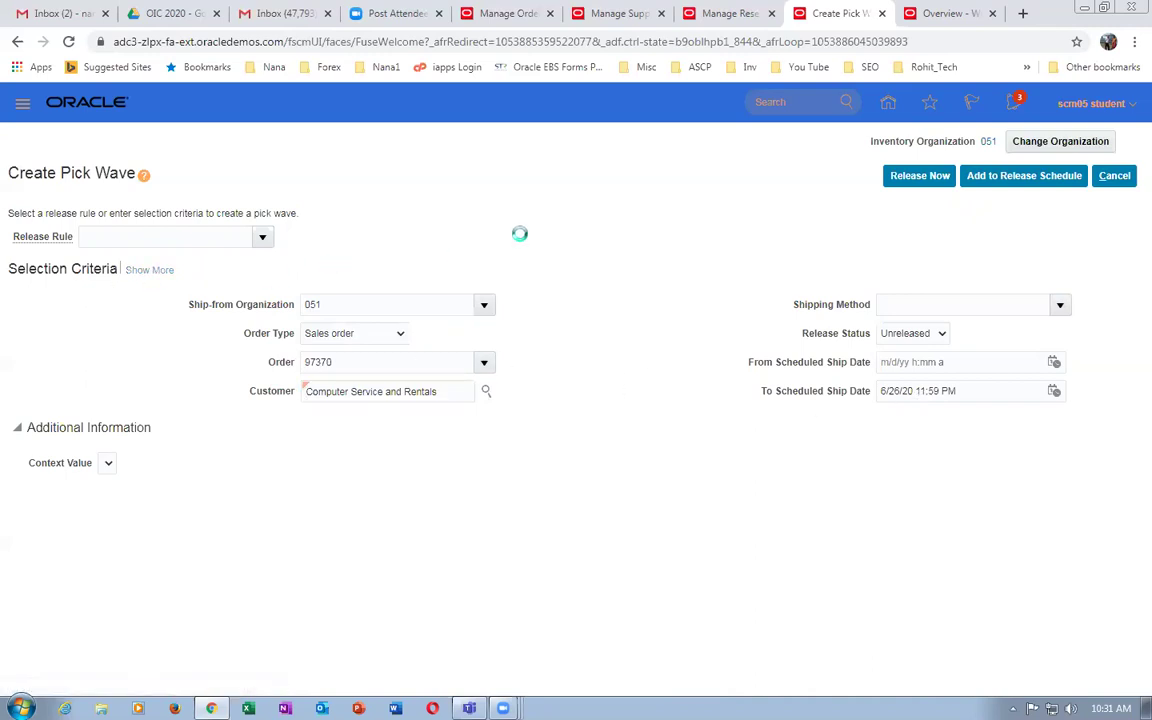
scroll(522, 296, "down", 5)
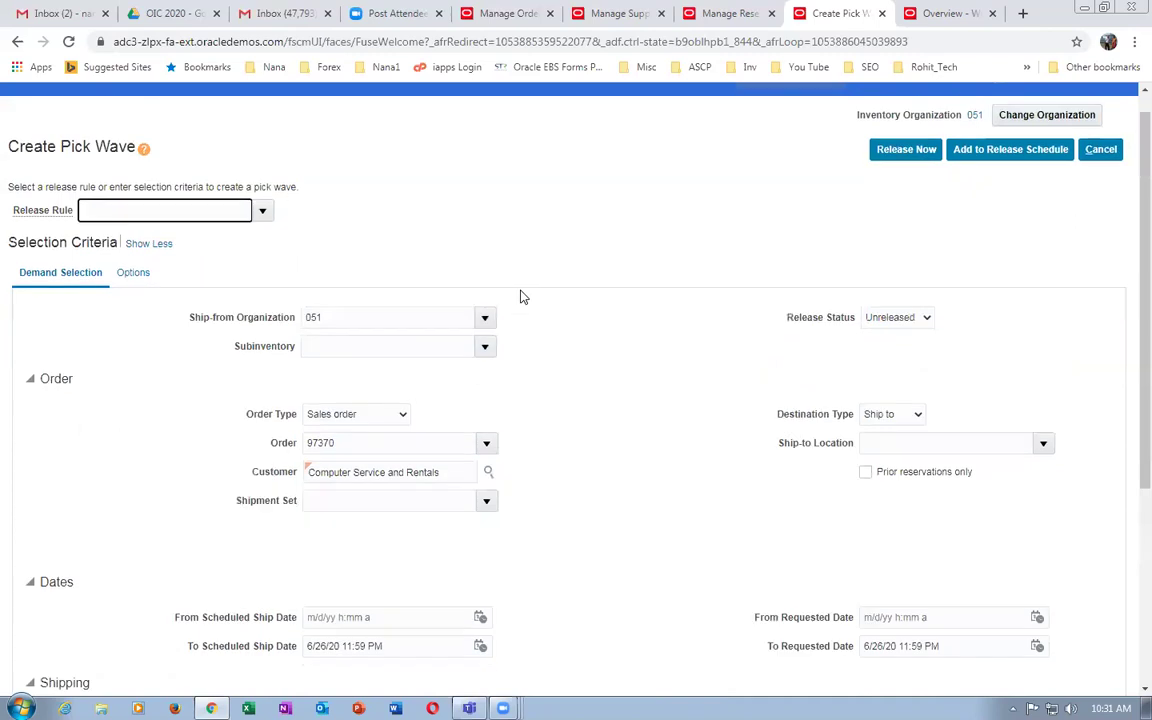
left_click(409, 440)
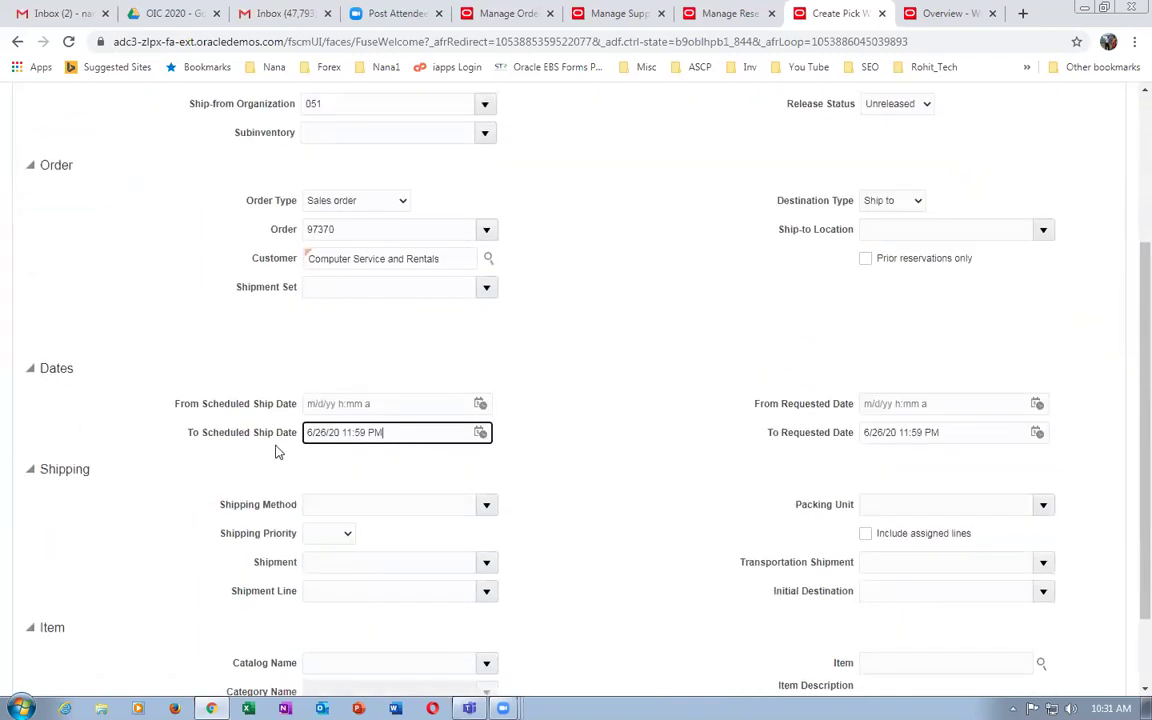
key("ctrl+a")
key("BackSpace")
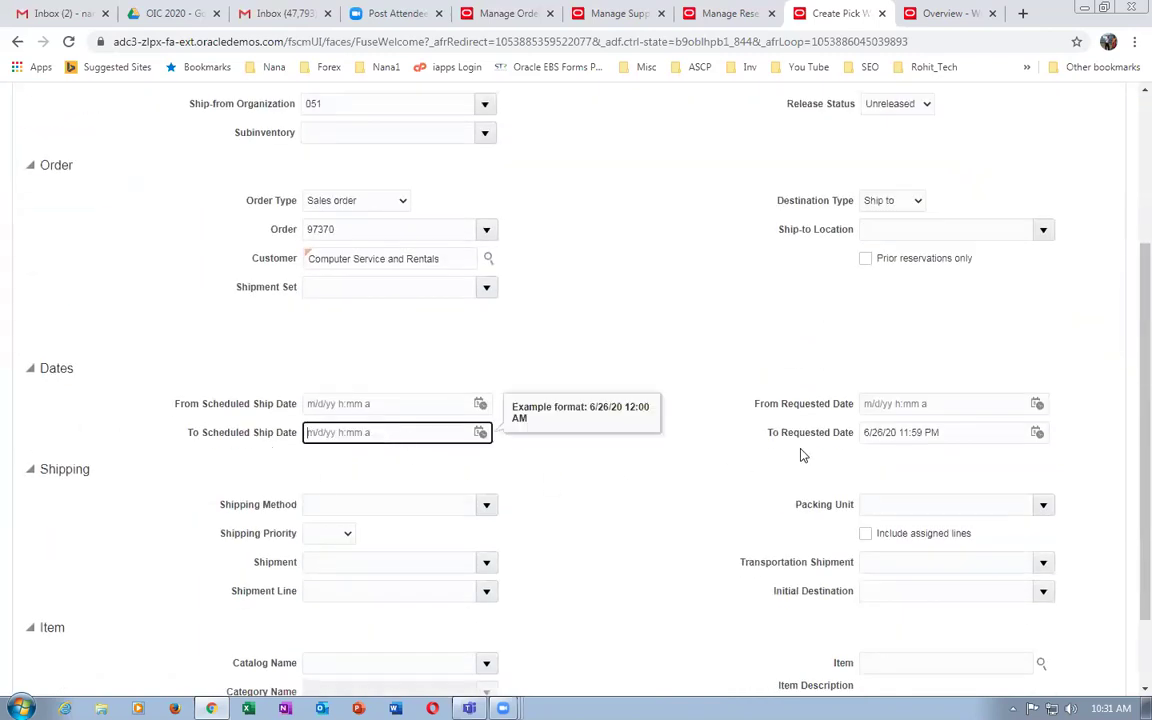
left_click(956, 428)
key("ctrl+a")
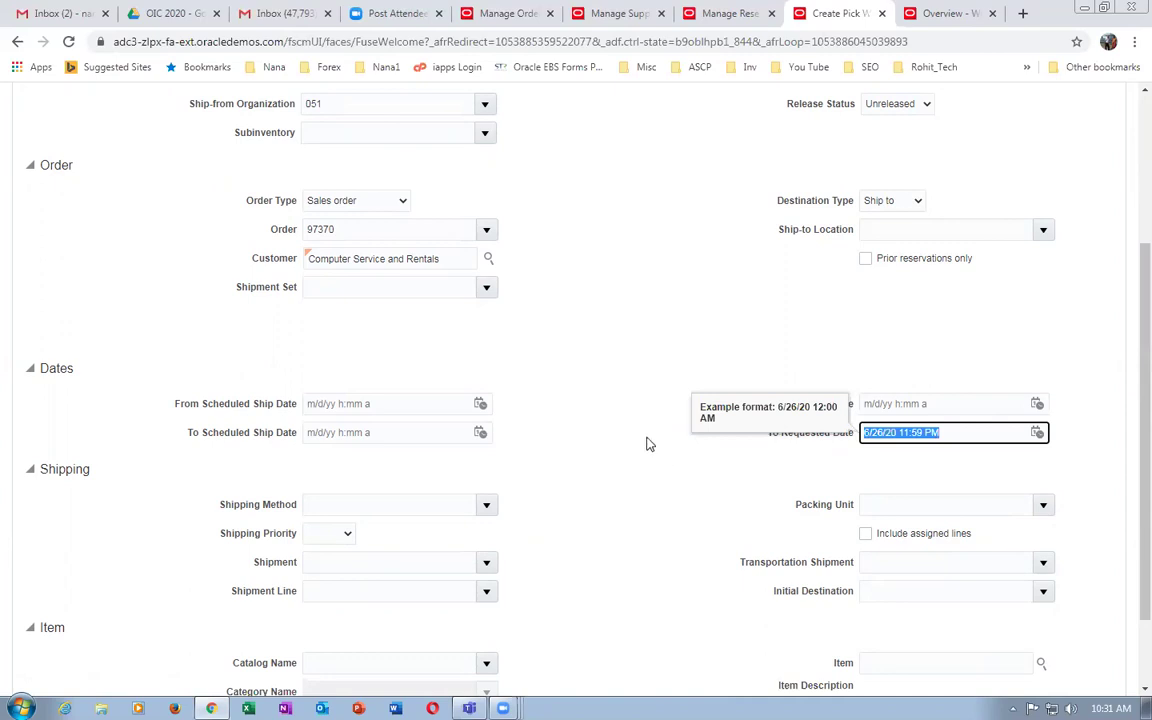
key("BackSpace")
left_click(500, 300)
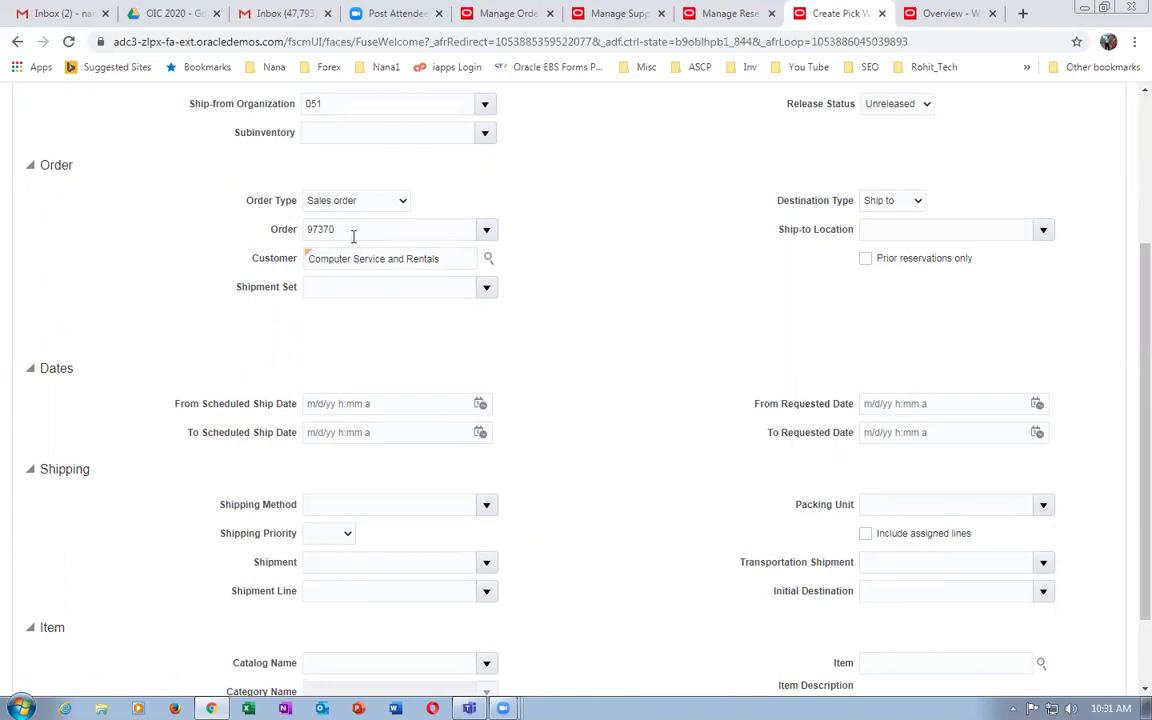
In the pick wave options, enable Autoconfirm picks and set the ship confirm rule to Auto Ship.
scroll(496, 463, "down", 1)
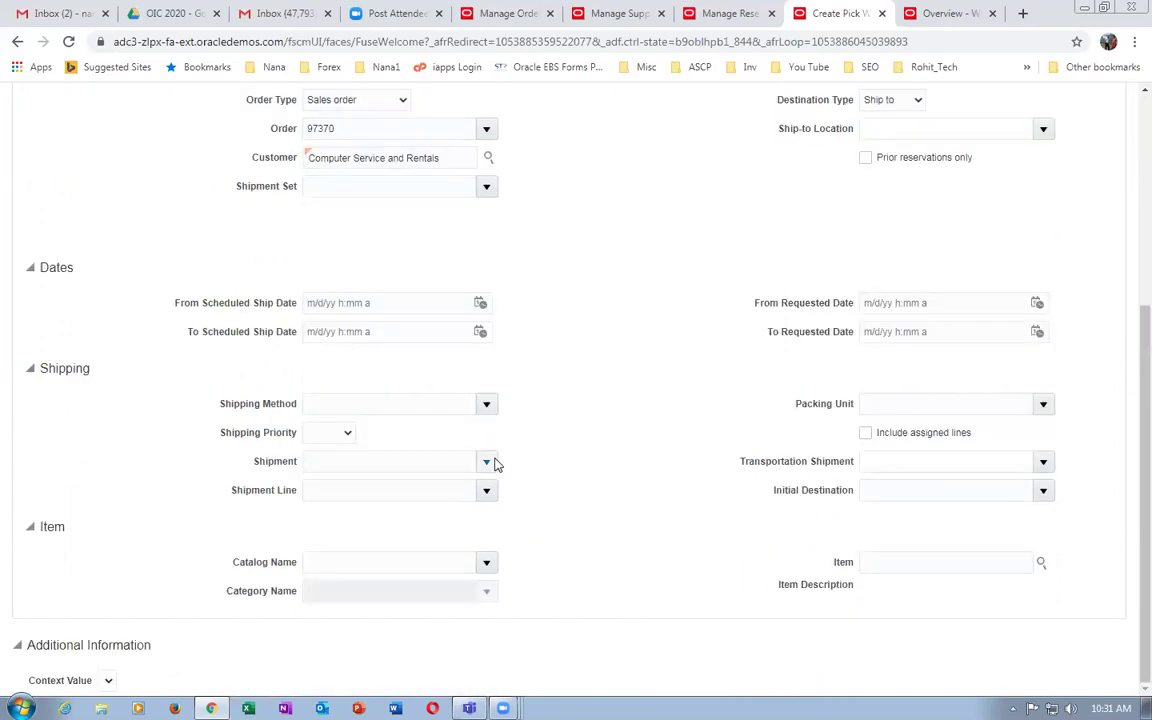
scroll(491, 463, "up", 3)
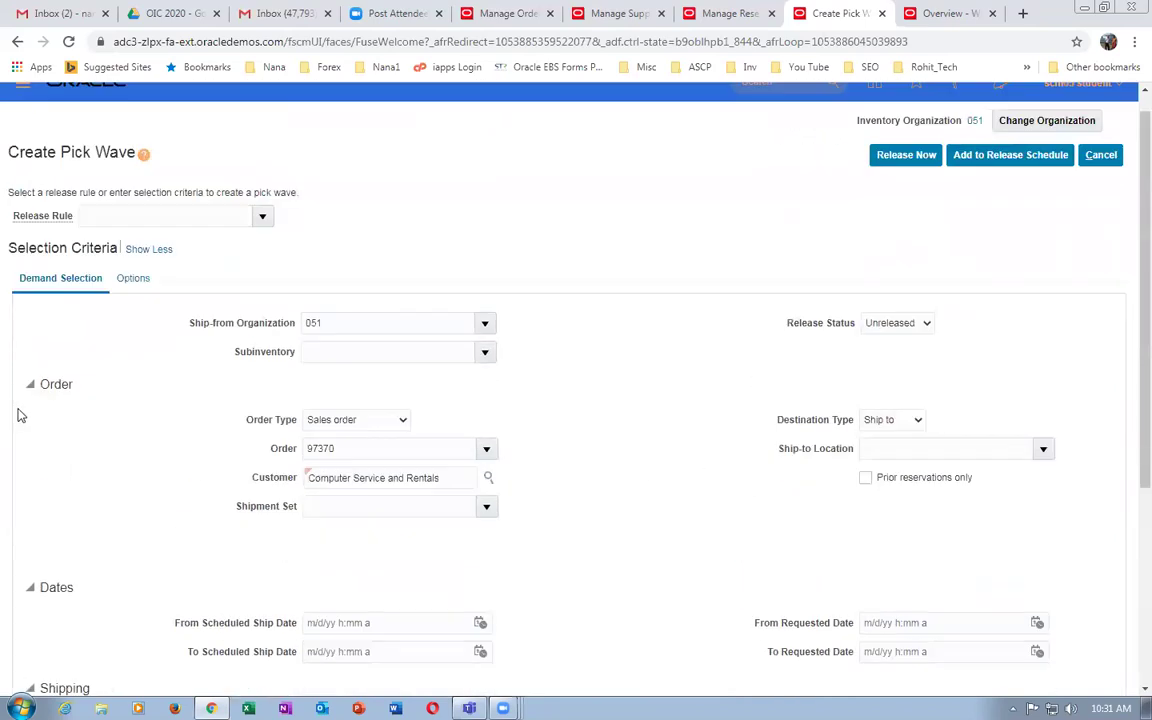
left_click(133, 282)
scroll(534, 455, "down", 1)
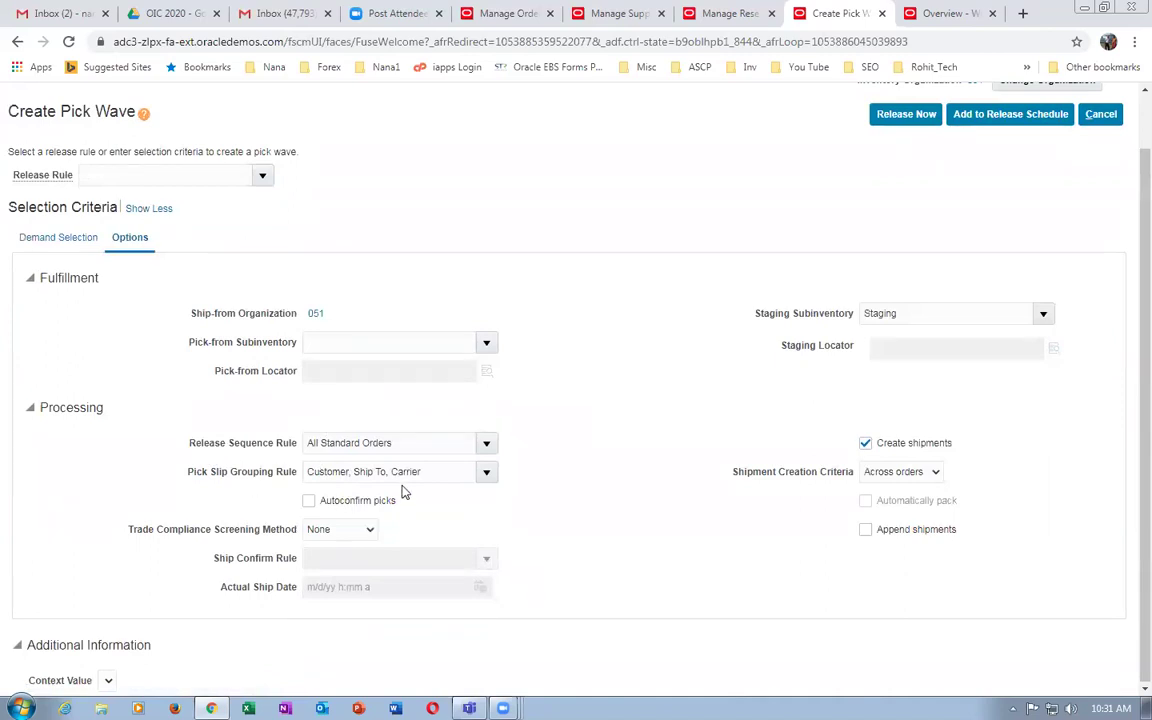
left_click(309, 503)
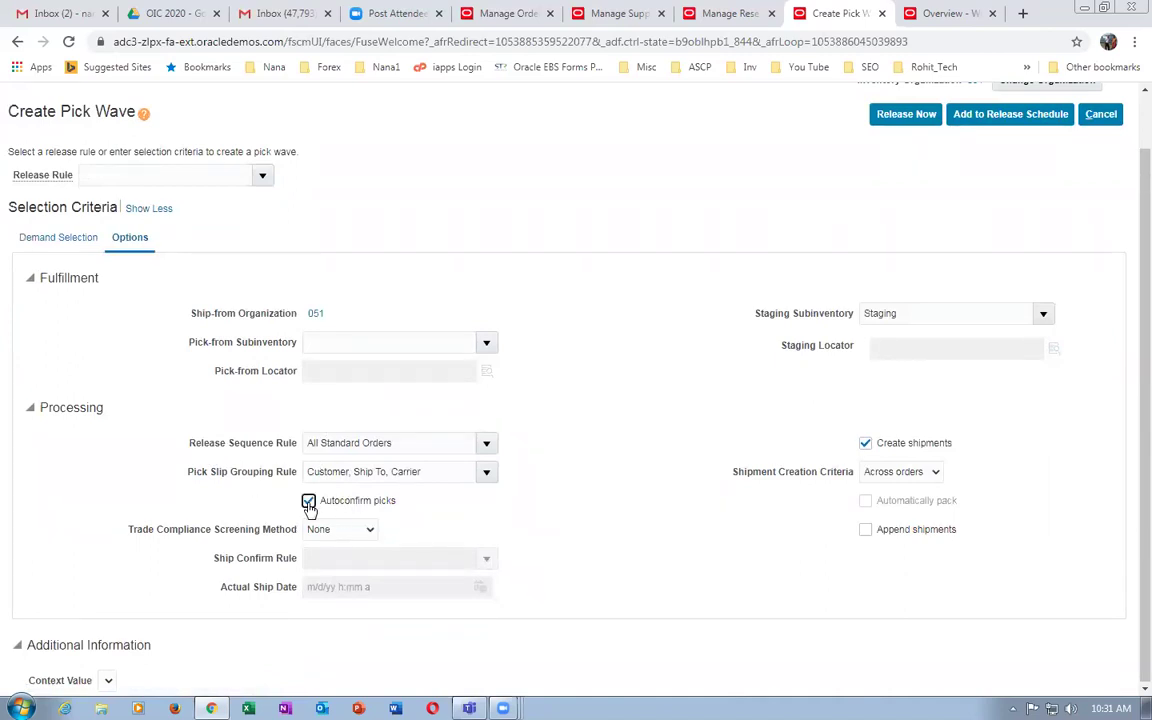
left_click(324, 561)
left_click(486, 559)
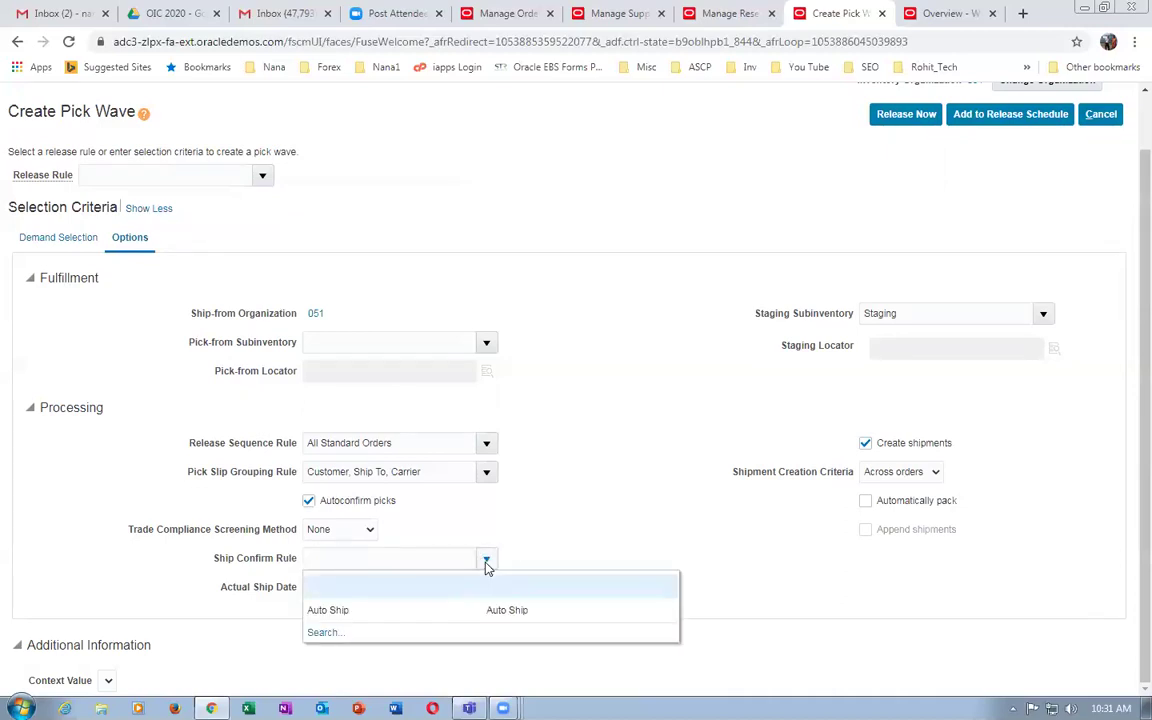
left_click(393, 608)
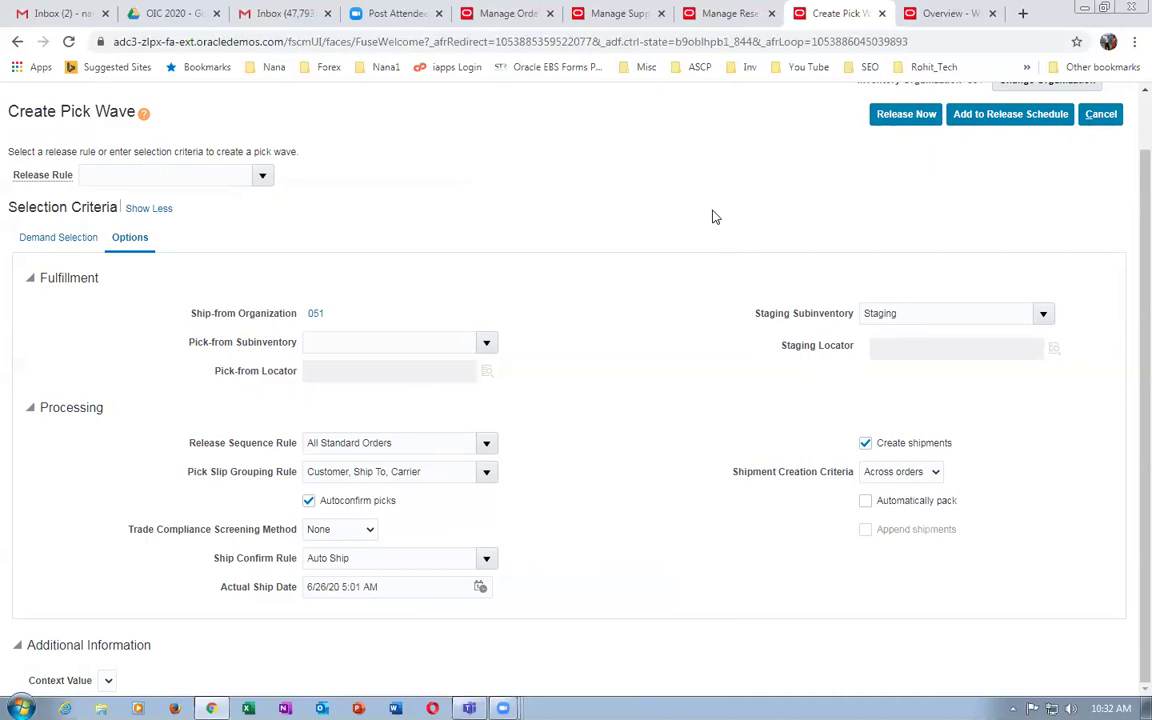
Release the pick wave immediately, select the pick wave number in the confirmation, and close the message.
scroll(590, 329, "up", 1)
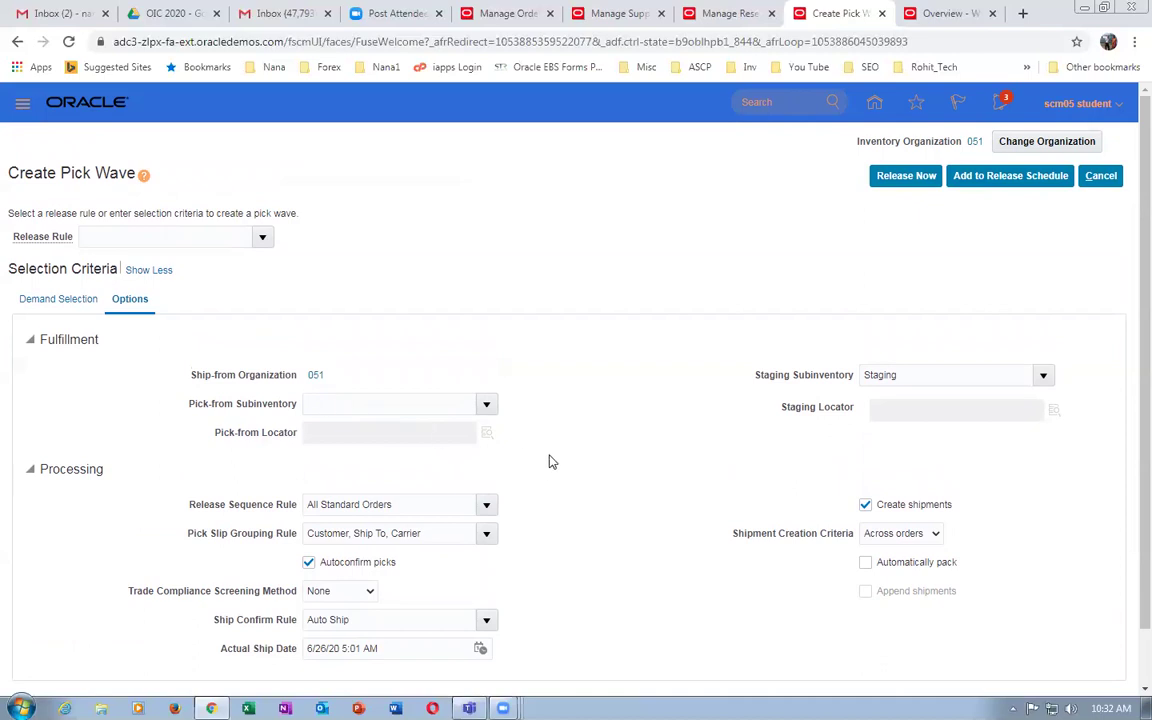
scroll(555, 466, "down", 1)
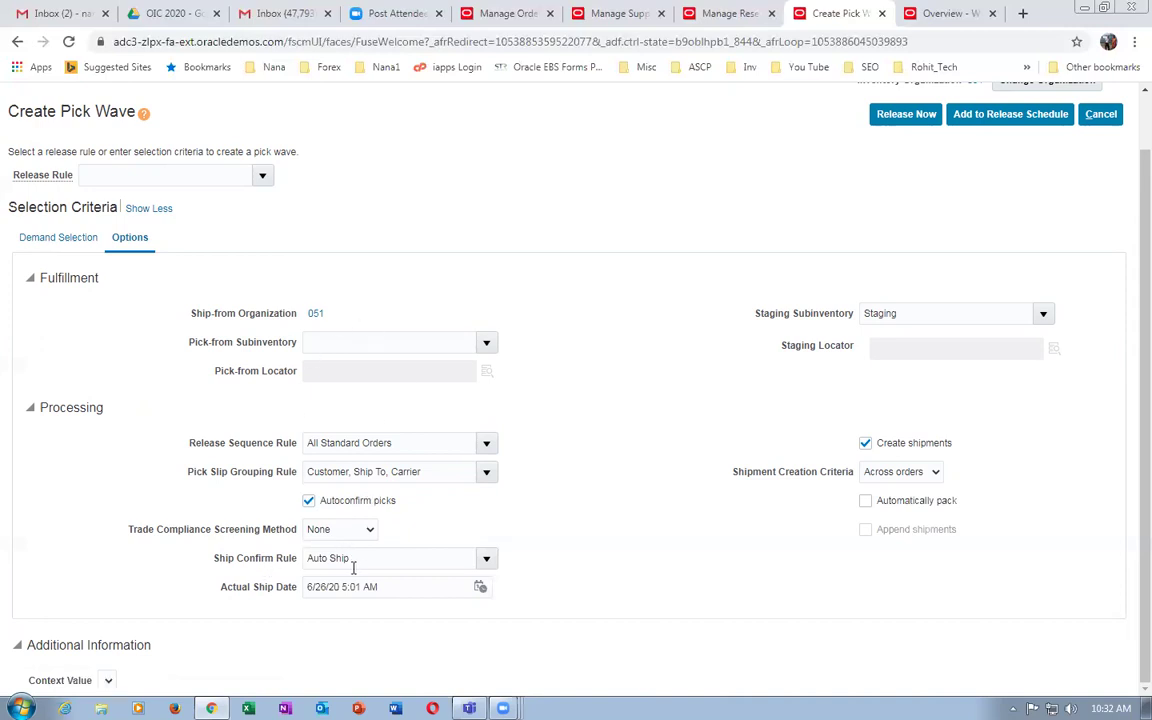
scroll(808, 268, "up", 1)
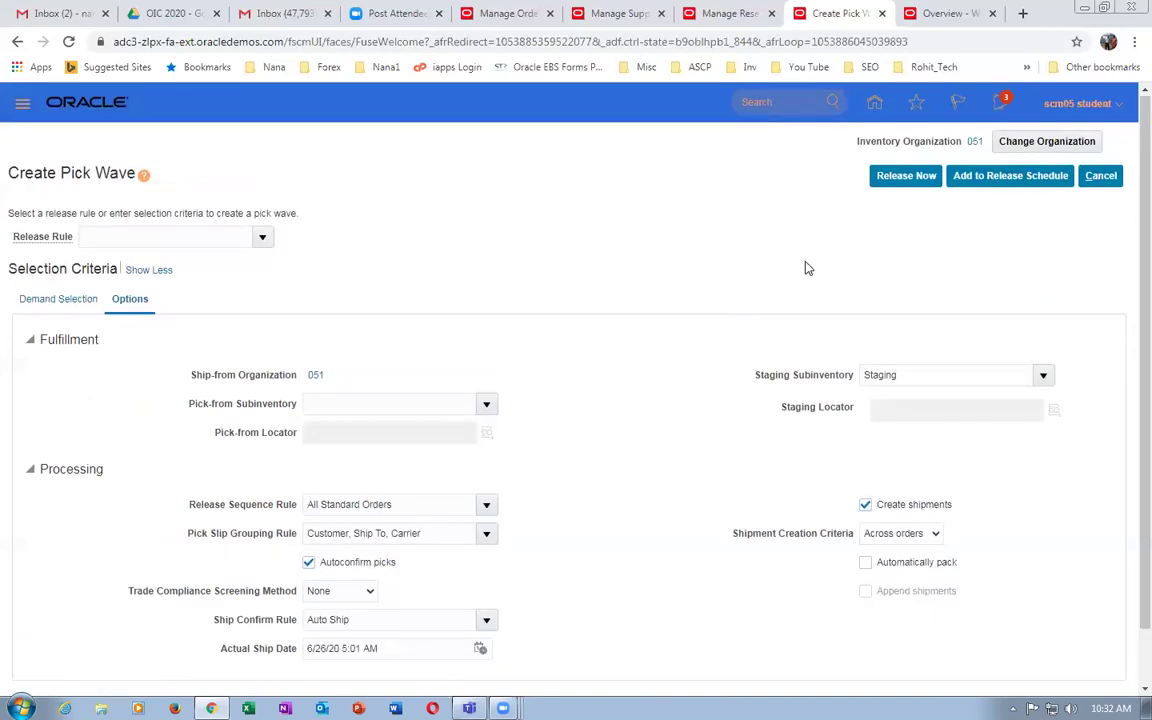
left_click(903, 178)
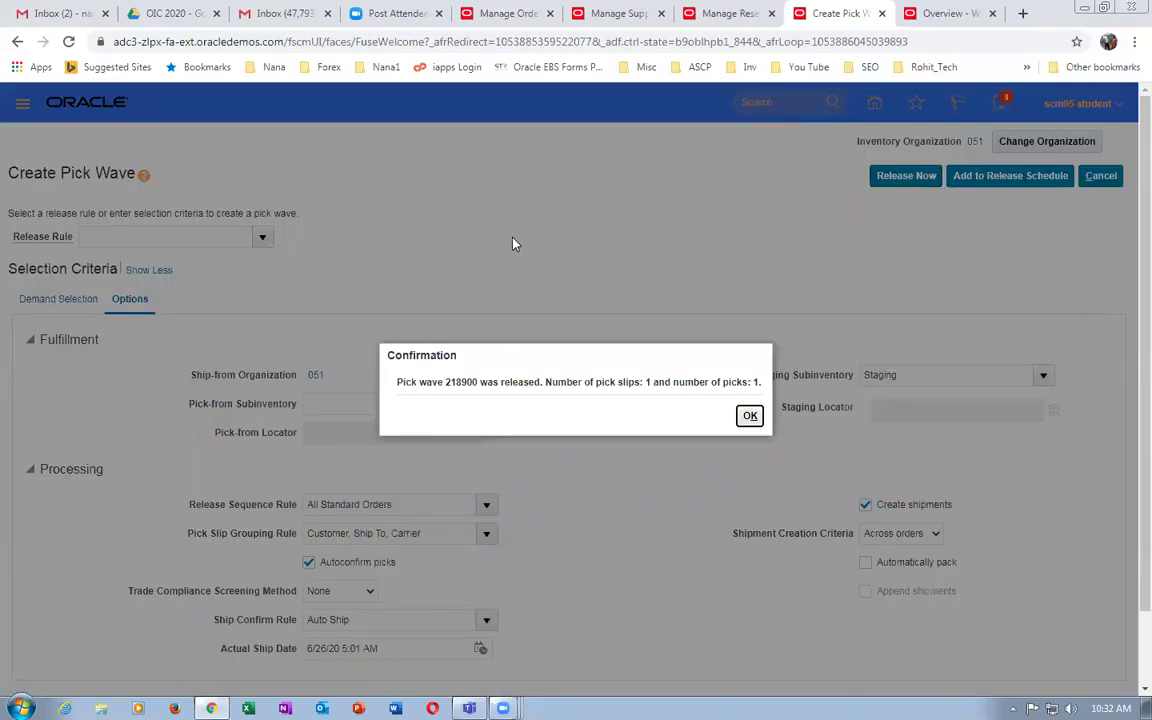
left_click_drag(446, 378, 476, 382)
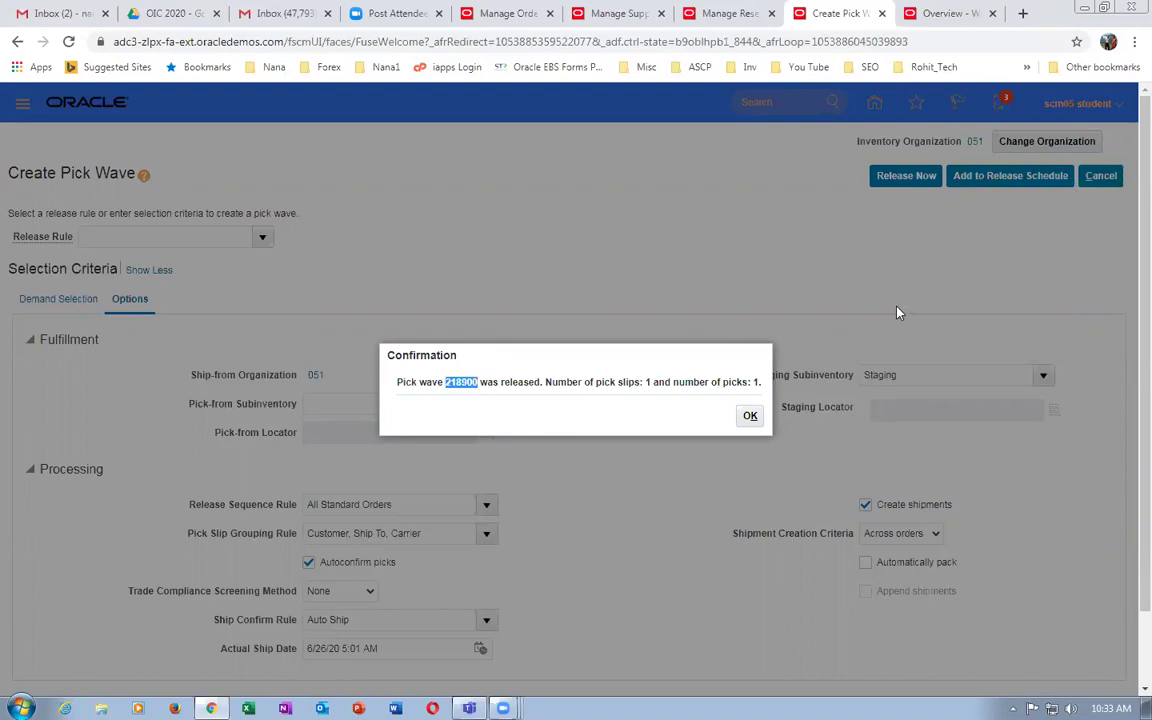
left_click(749, 416)
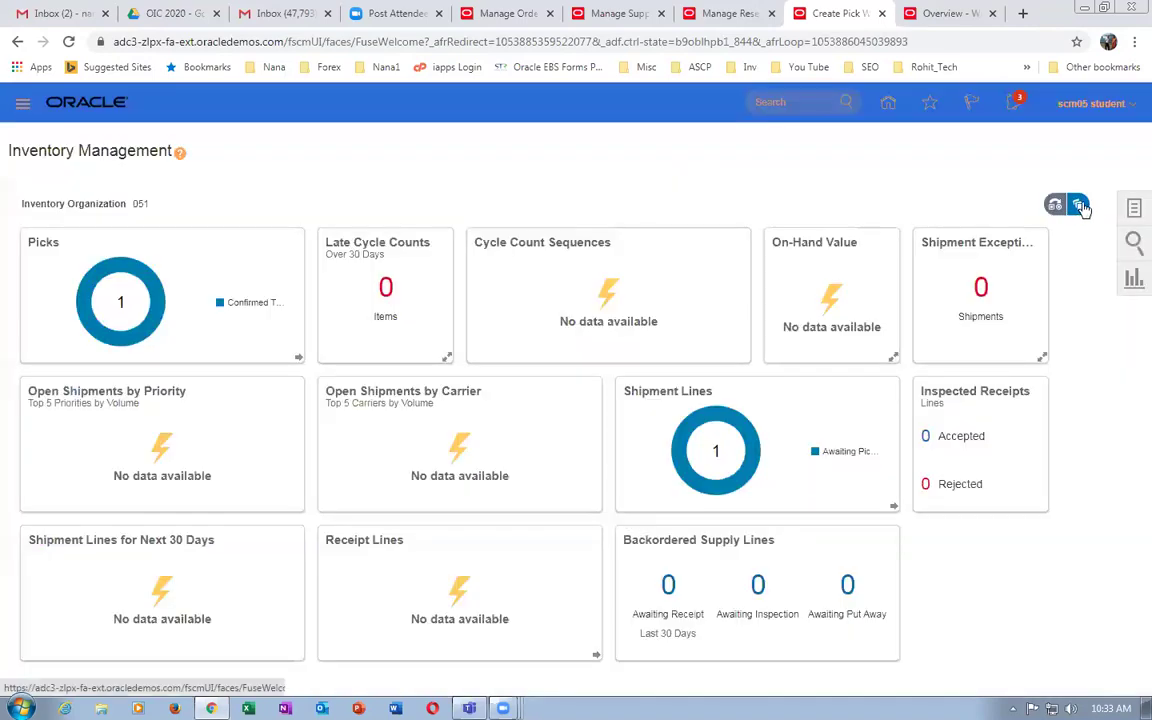
Open the Confirm Pick Slips page from the Picks tasks and search for pick wave 218900.
left_click(1134, 210)
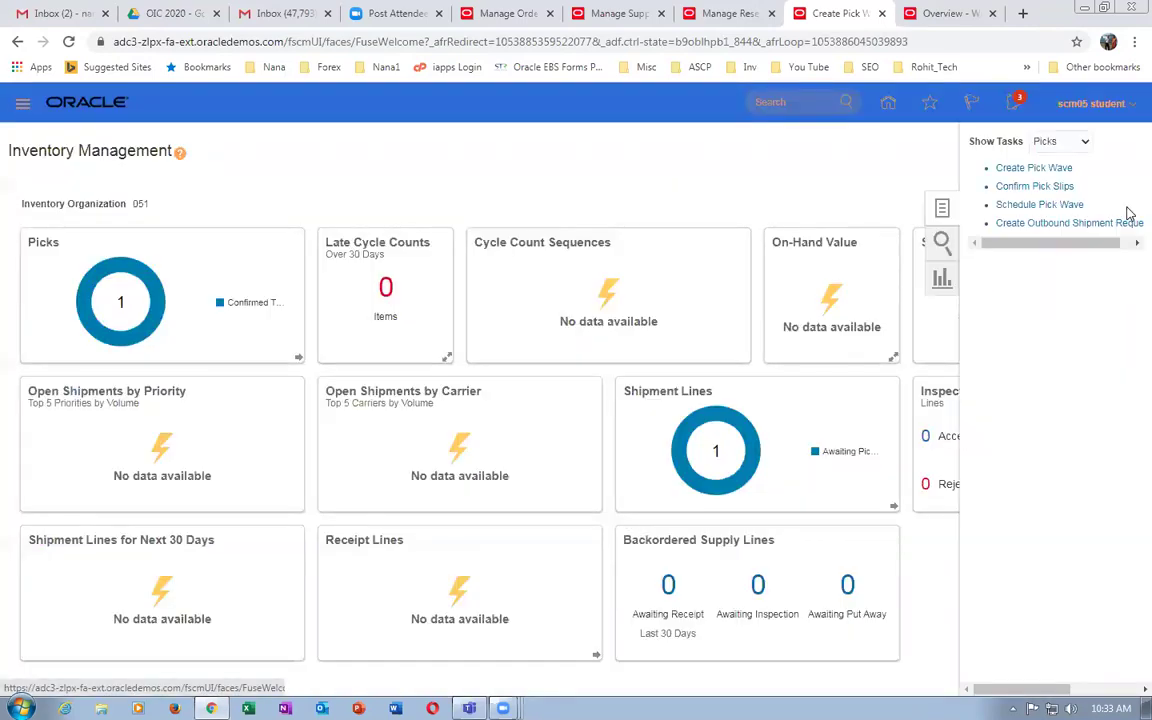
left_click(1008, 192)
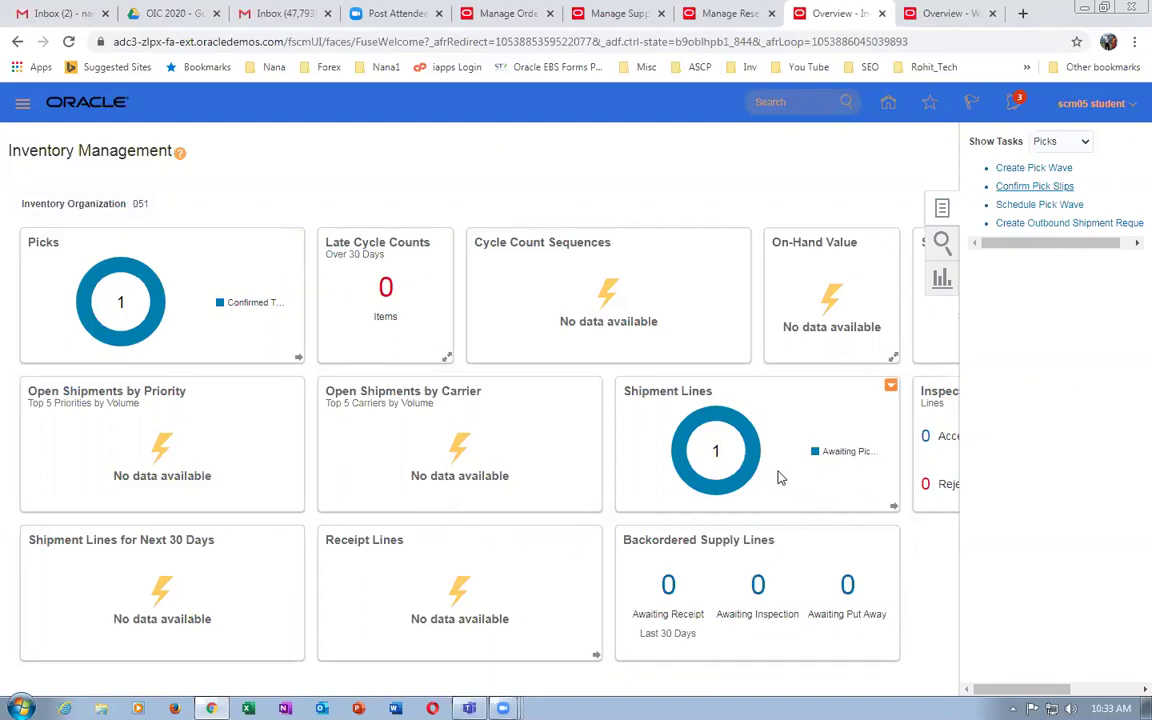
left_click(727, 447)
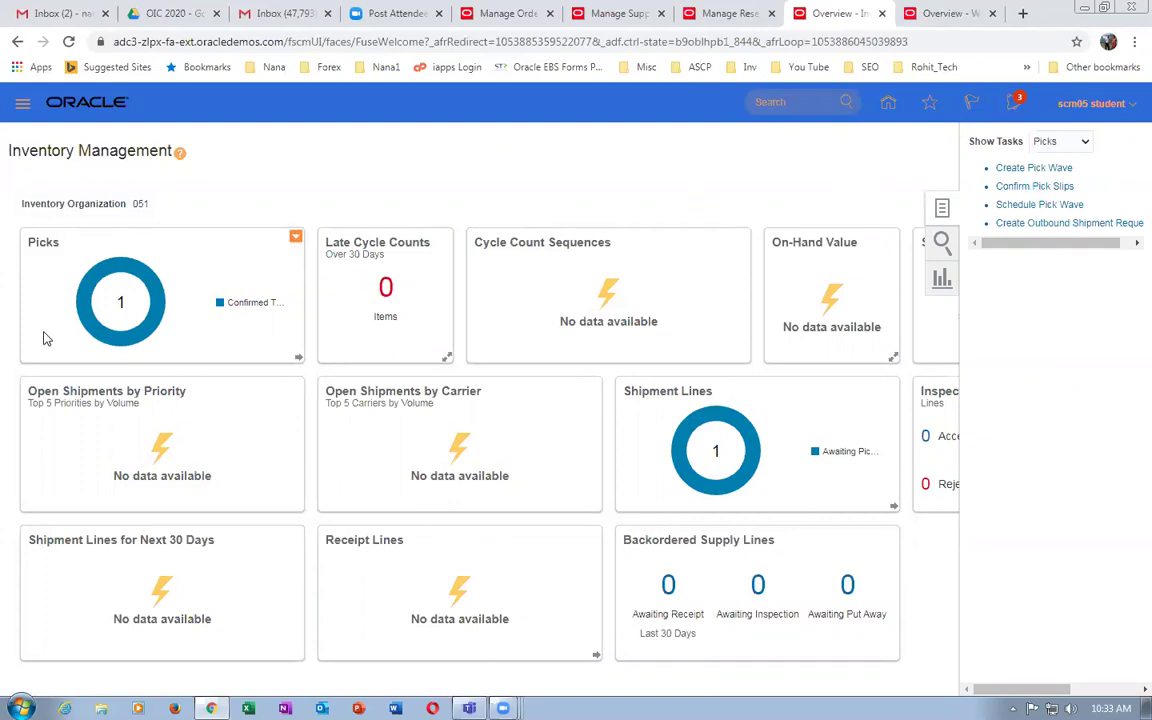
left_click(183, 323)
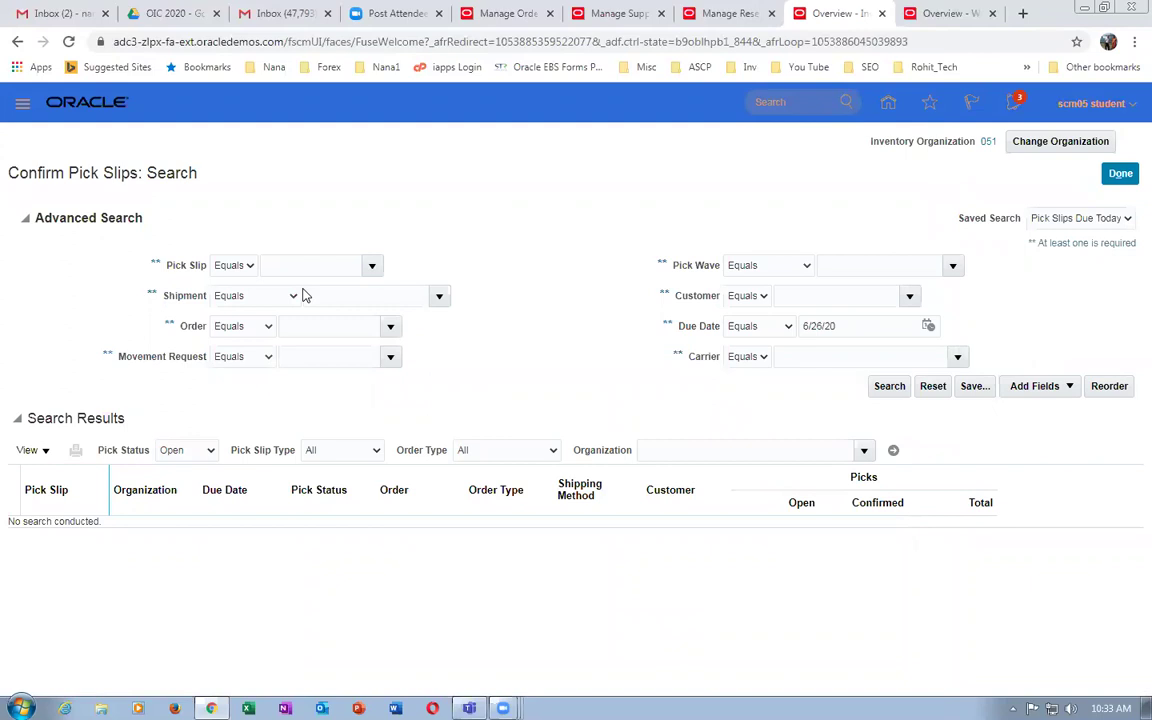
left_click(880, 264)
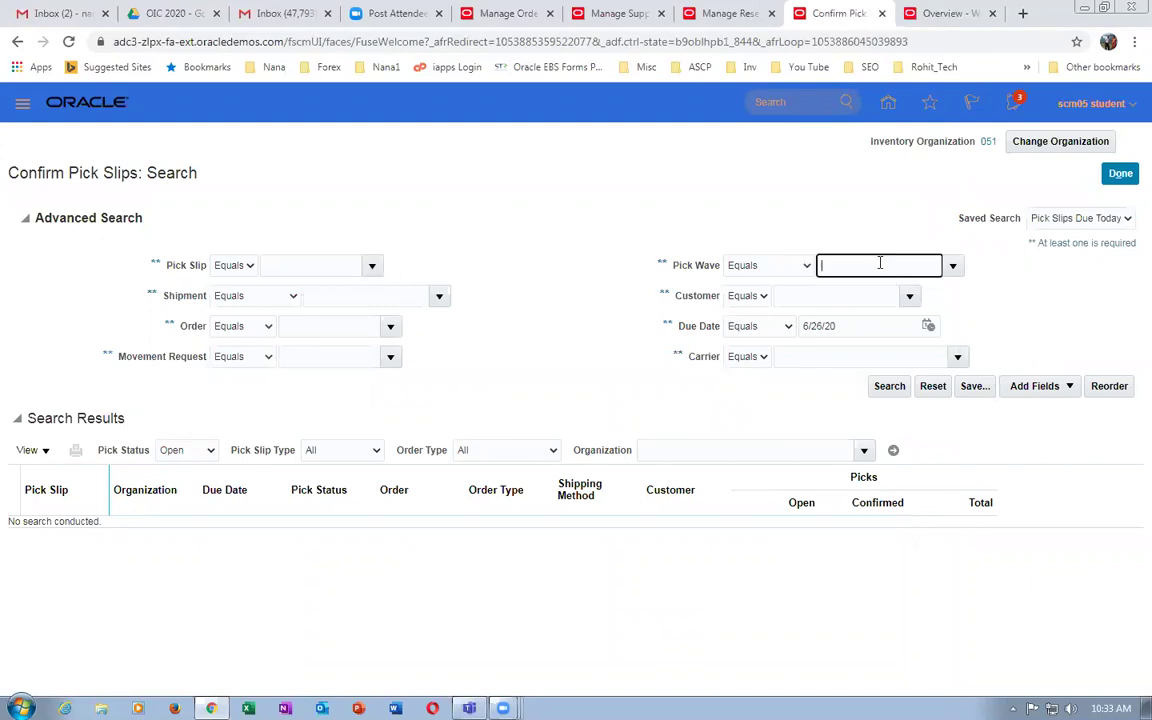
type("218900")
left_click(885, 388)
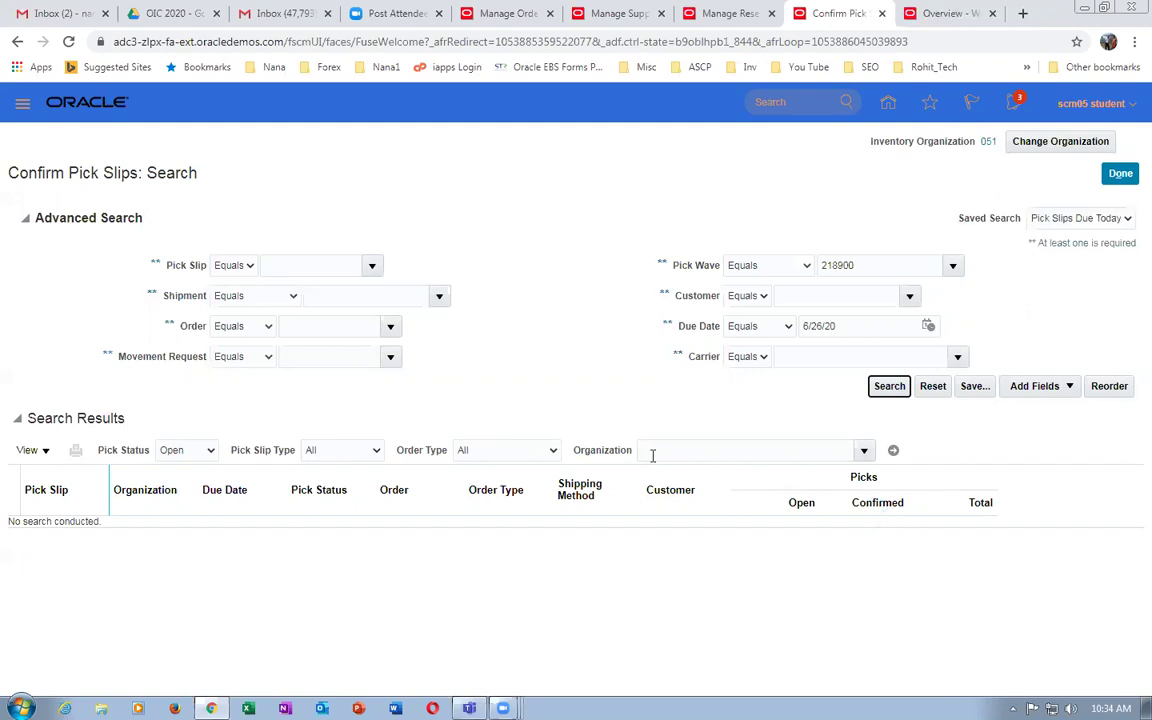
Filter the pick slip search results by organization 051.
left_click(893, 449)
left_click(689, 451)
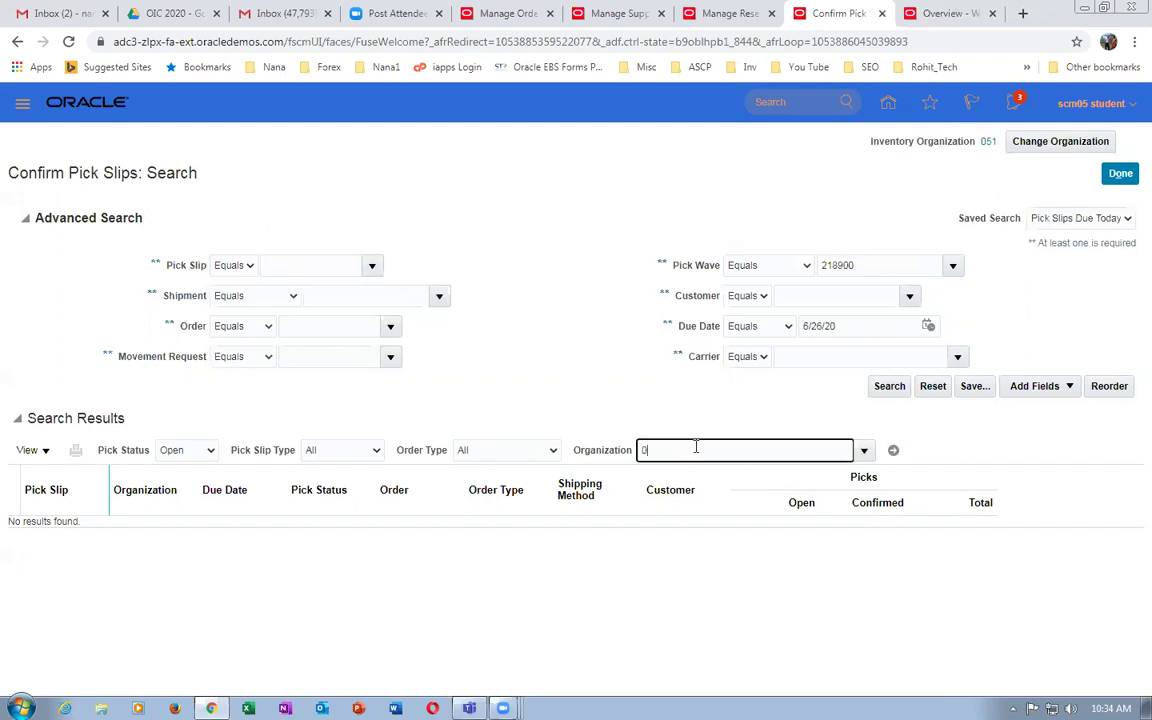
key("Tab")
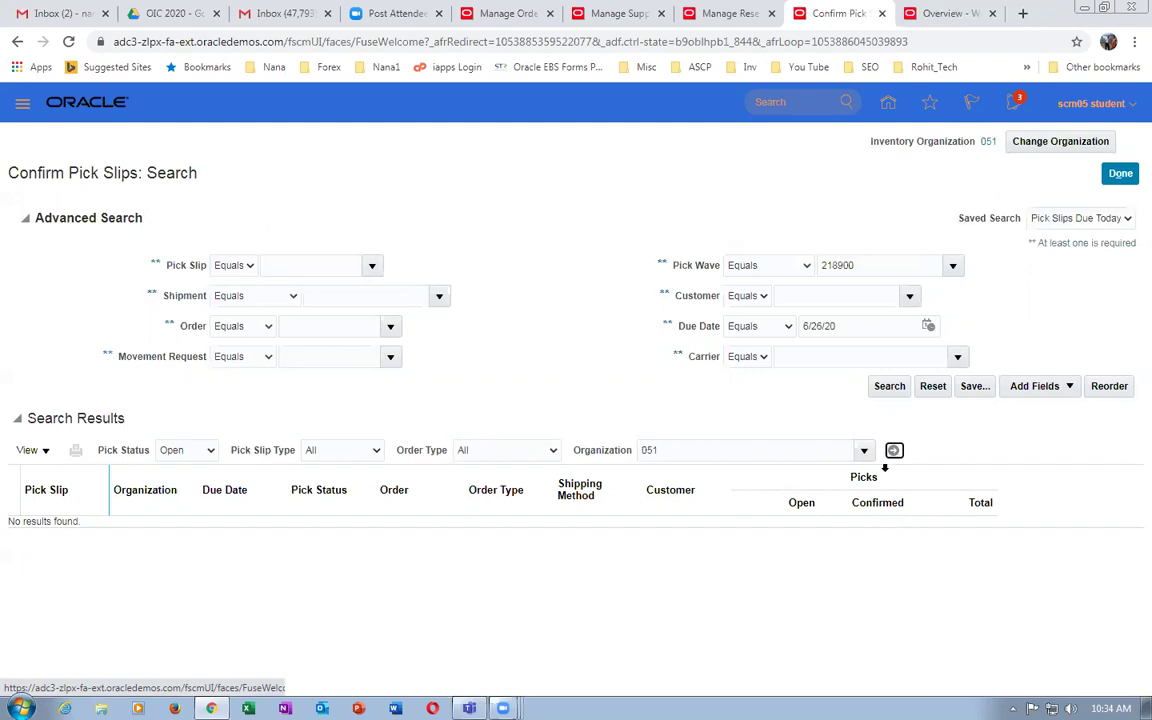
left_click(895, 452)
left_click(895, 452)
Open the scheduled processes overview in the Work Execution browser tab to check the shipping processes.
left_click(944, 15)
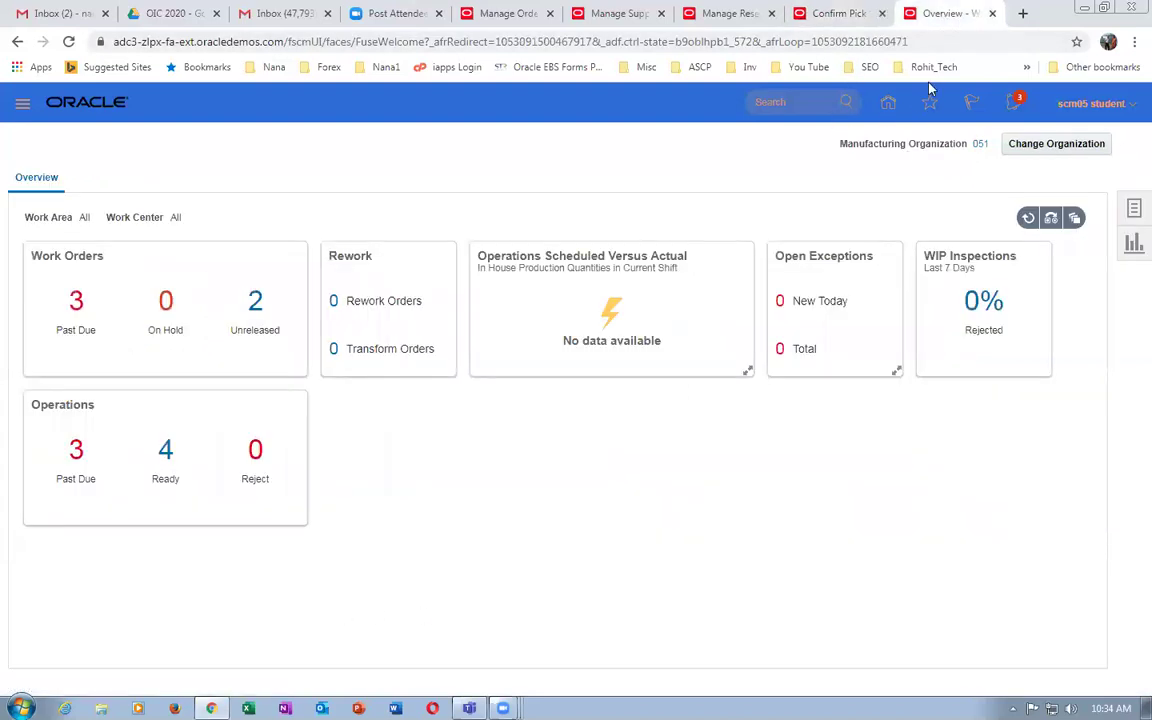
left_click(890, 106)
left_click(784, 471)
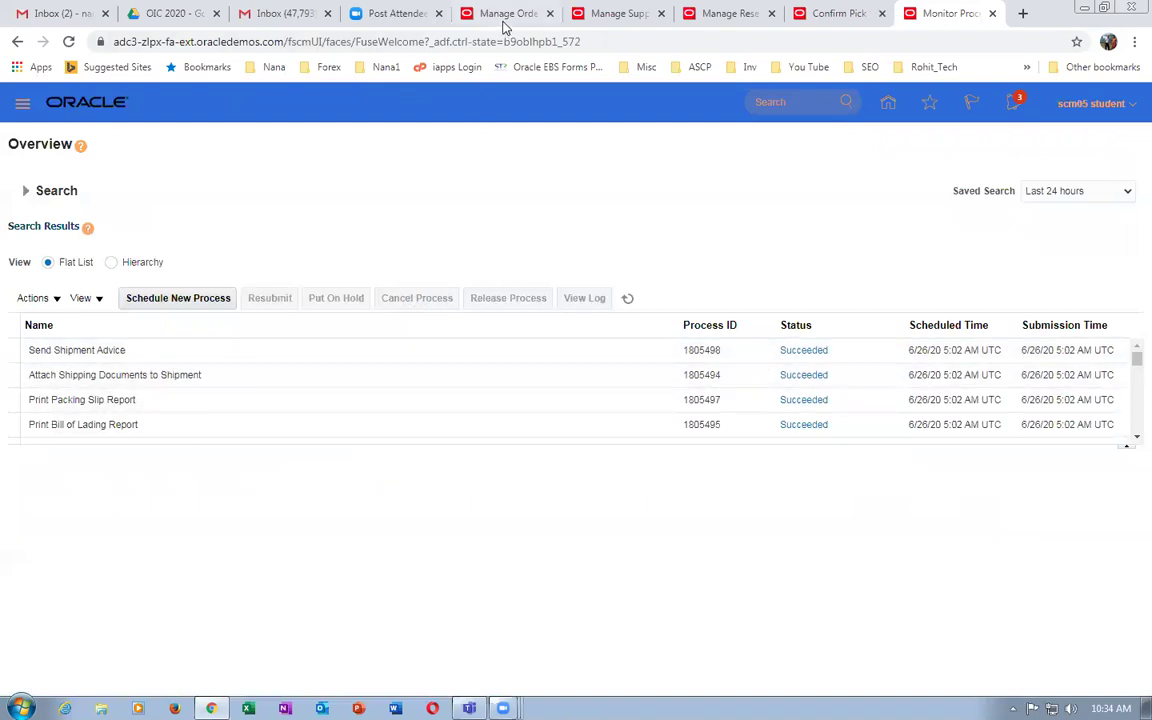
Return to the sales order's orchestration process in its browser tab and refresh it to check the shipping status.
left_click(468, 15)
left_click(1051, 143)
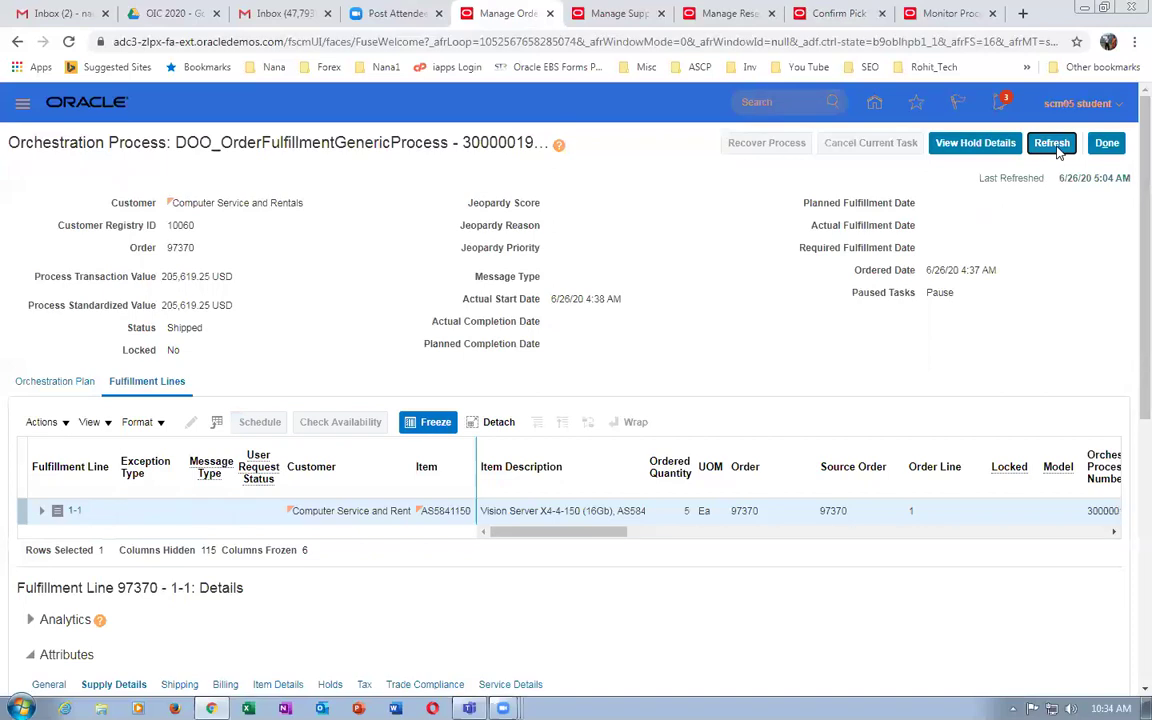
Refresh the sales order's orchestration process, check the Manage Reservations and Picks page, and return to the pick slip search.
key("Return")
left_click(685, 16)
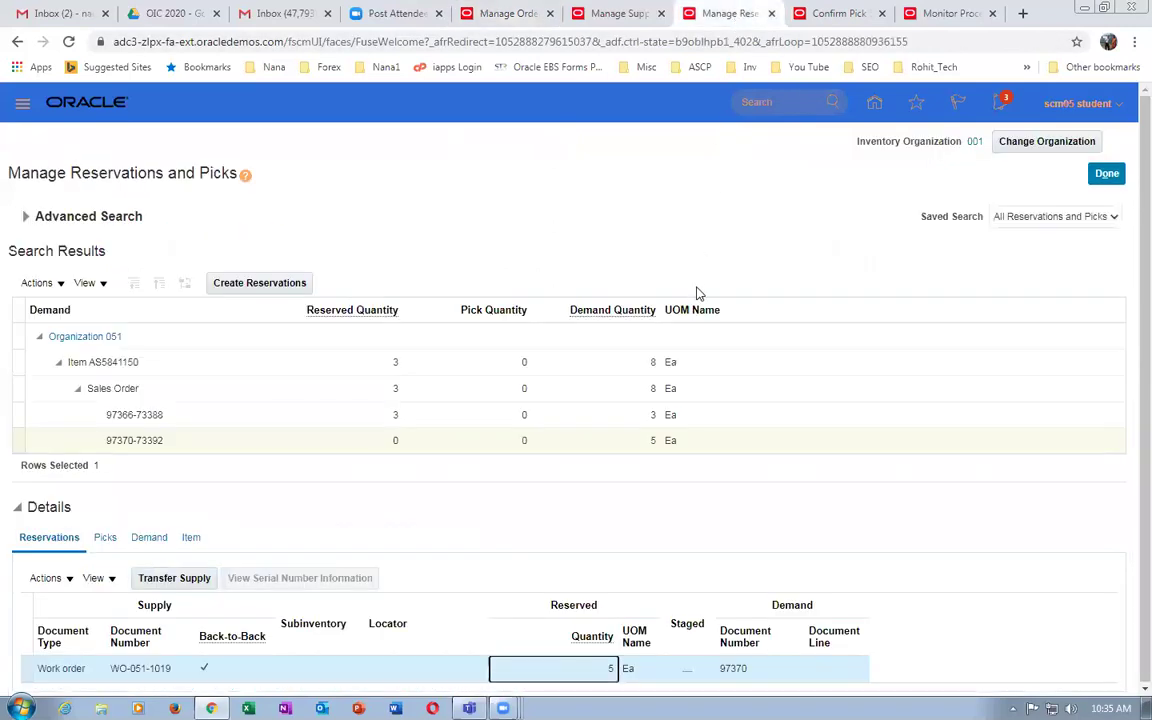
left_click(815, 13)
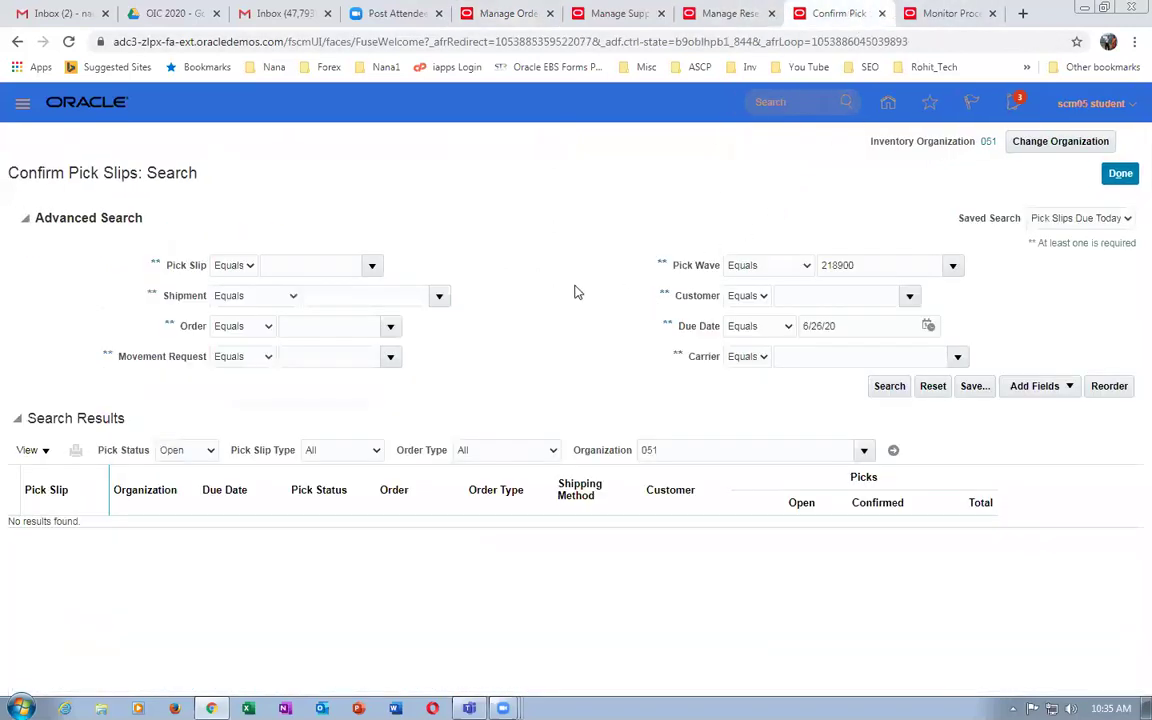
Close the pick slip search and open the full selection options for creating a pick wave in organization 051.
left_click(1110, 181)
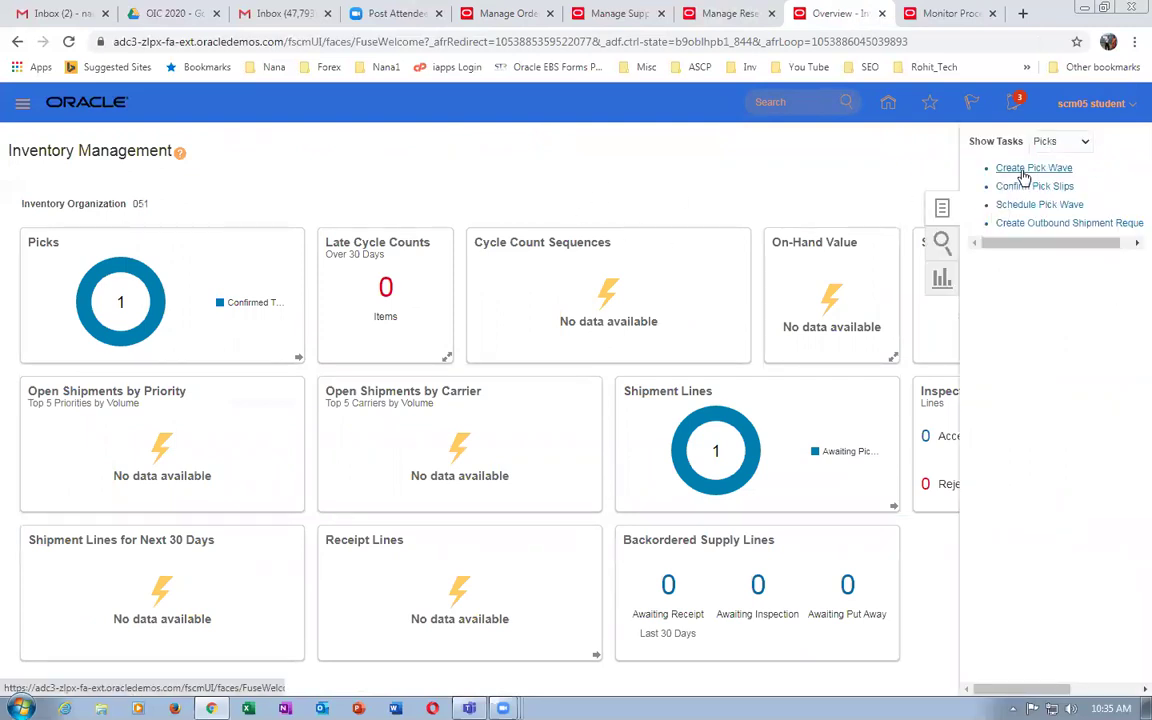
left_click(1015, 169)
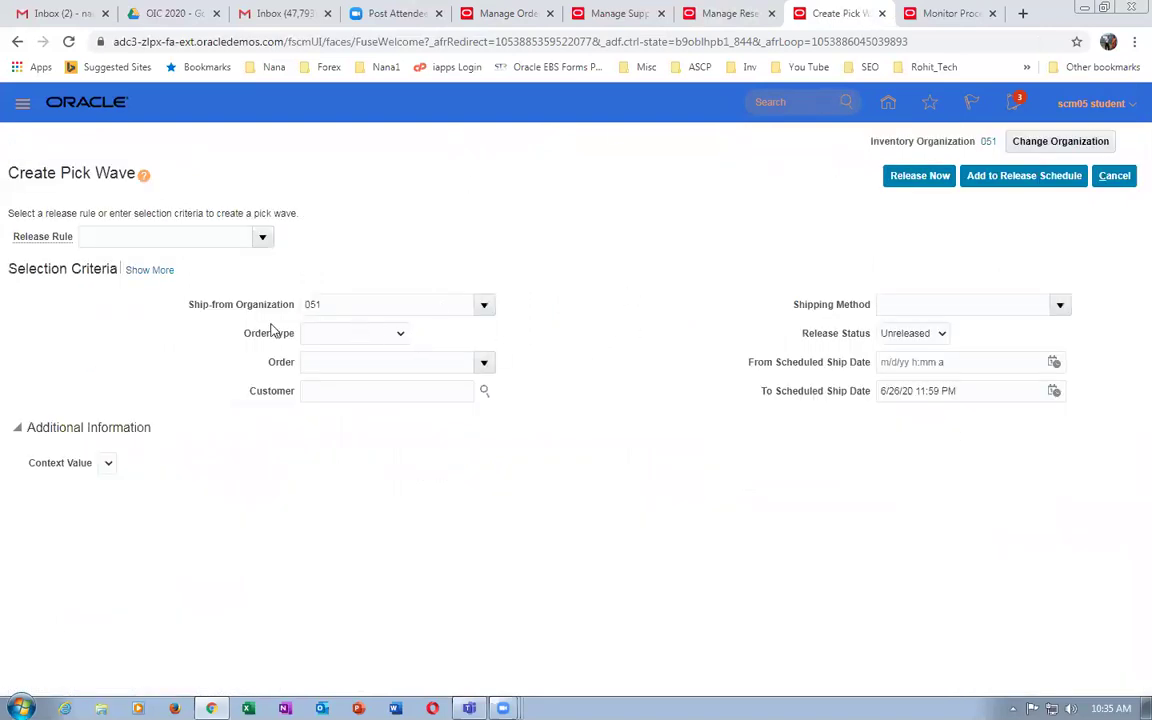
left_click(149, 270)
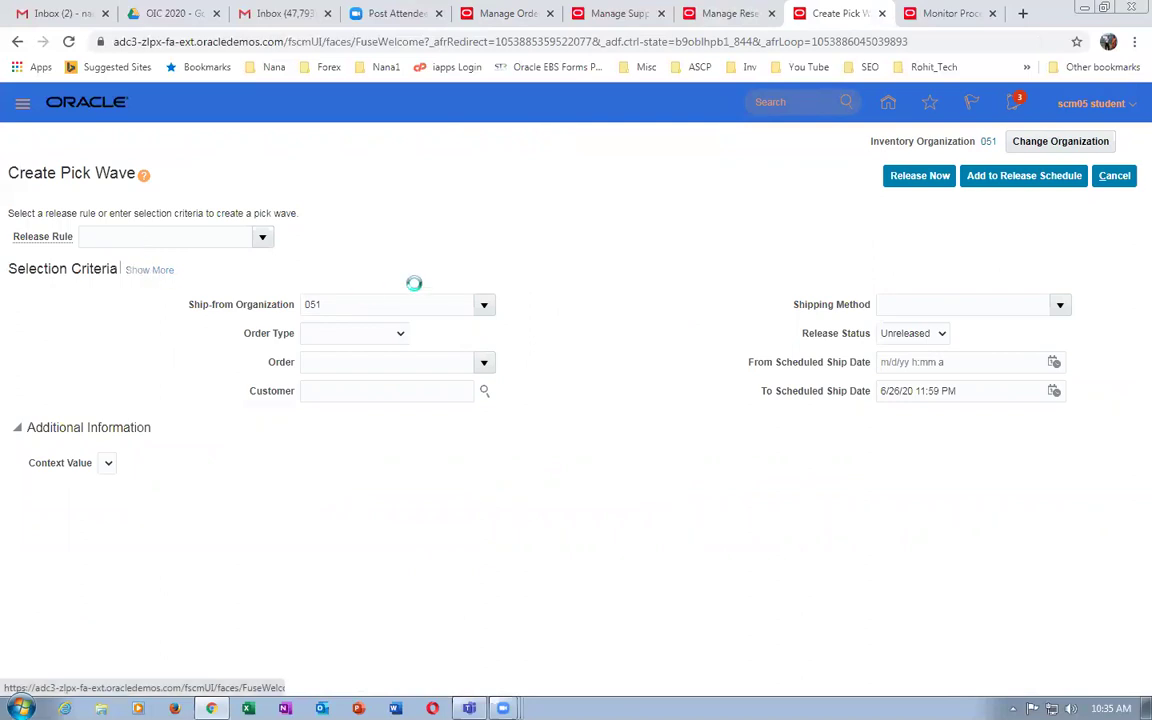
scroll(421, 347, "down", 2)
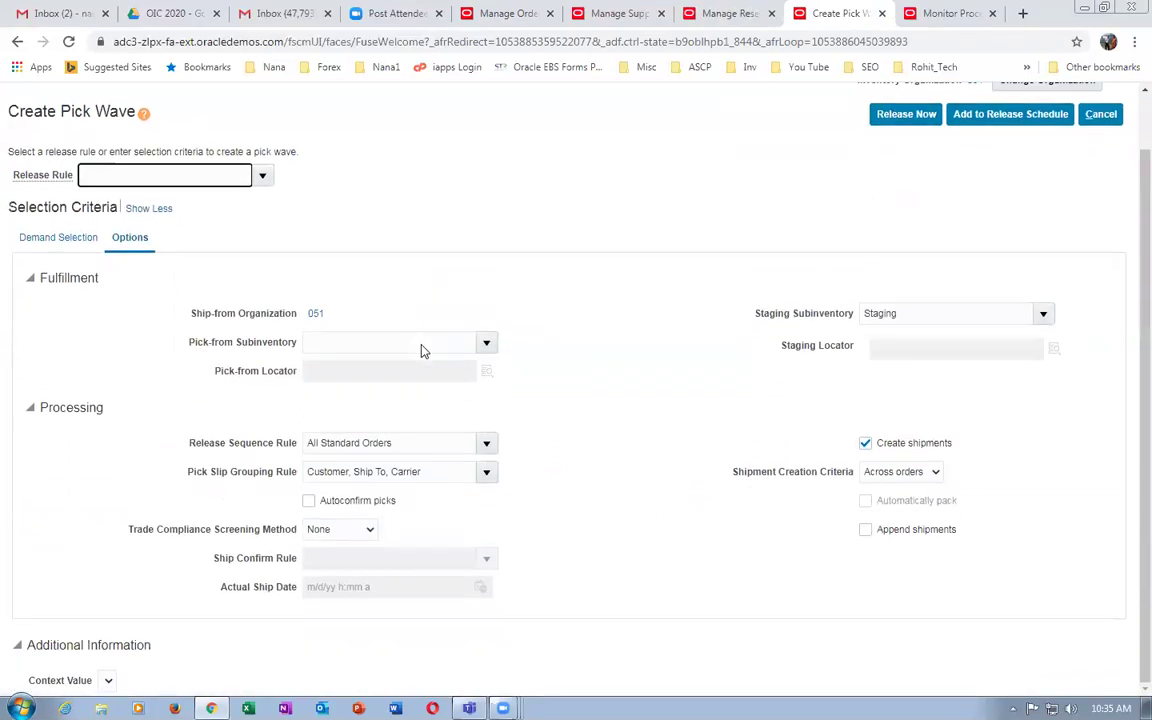
Try Autoconfirm picks to make the Ship Confirm Rule available, clear it again and cancel the pick wave.
left_click(309, 502)
left_click(309, 501)
left_click(339, 560)
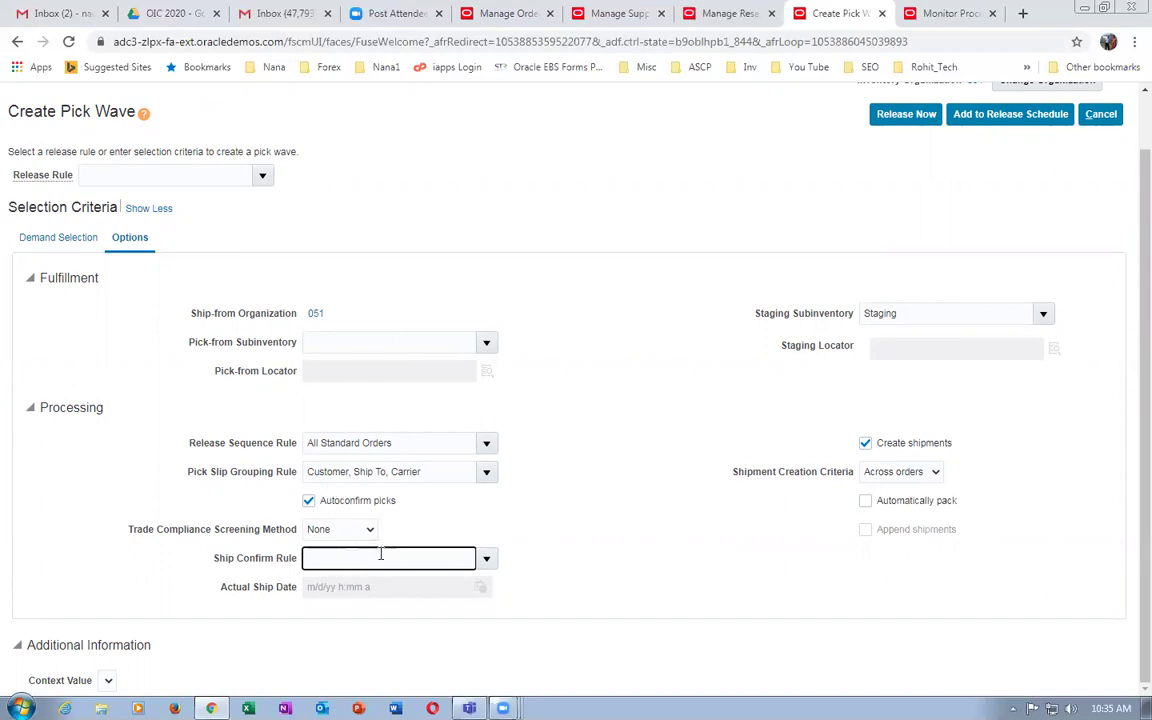
left_click(310, 502)
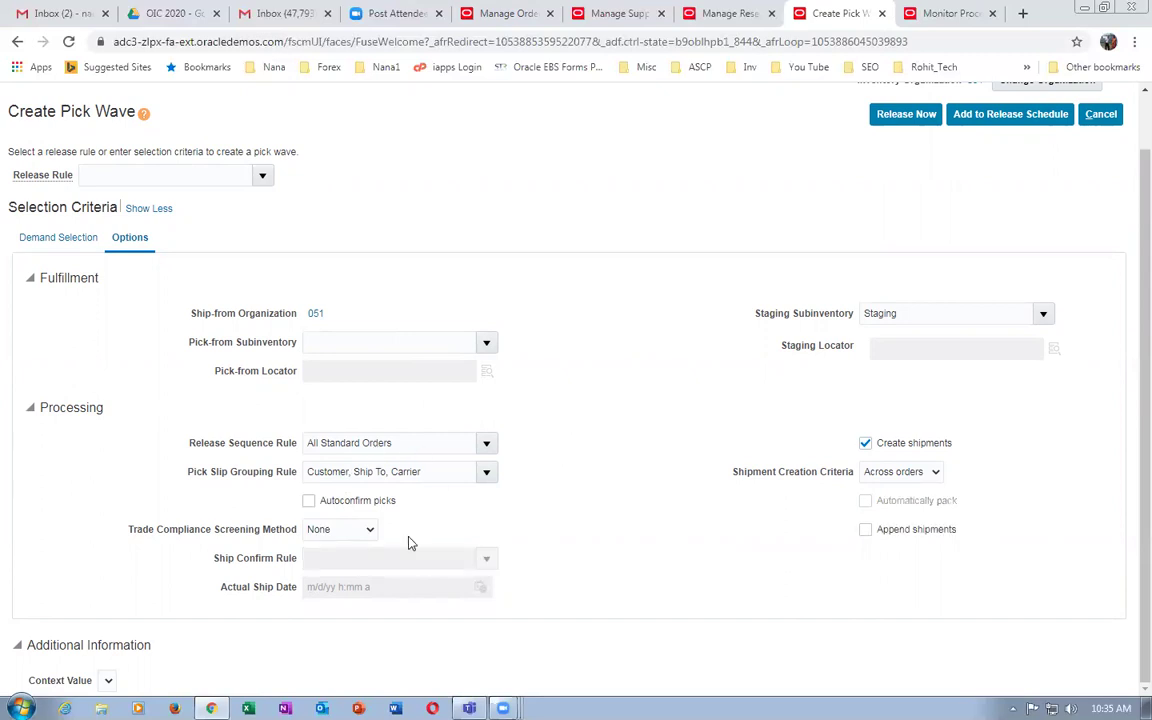
left_click(1100, 115)
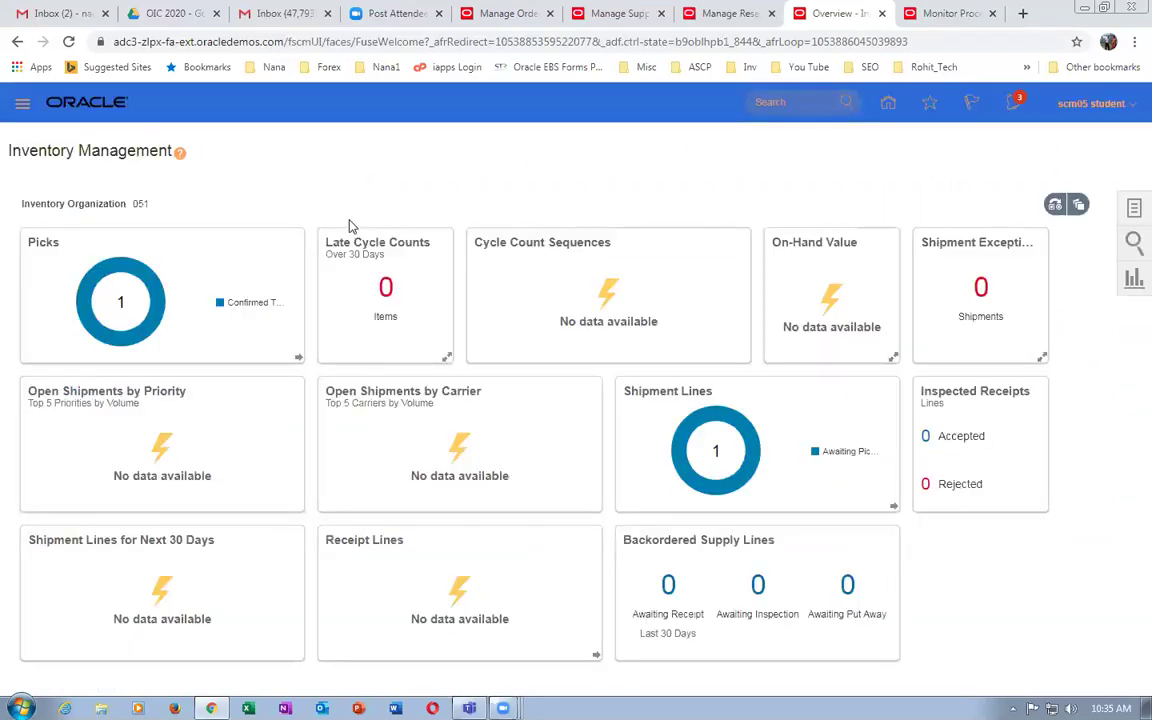
Refresh the sales order's orchestration process and the supply order details, and check the progress of supply line 1.1's orchestration plan.
left_click(505, 13)
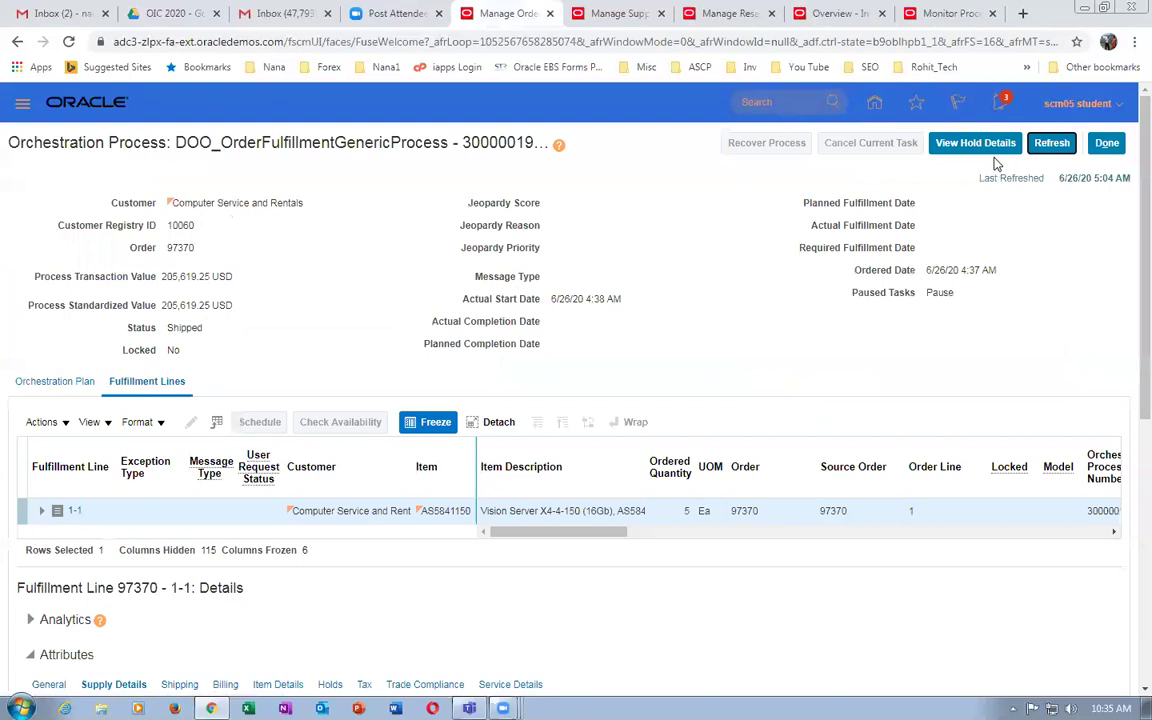
left_click(1052, 143)
left_click(577, 12)
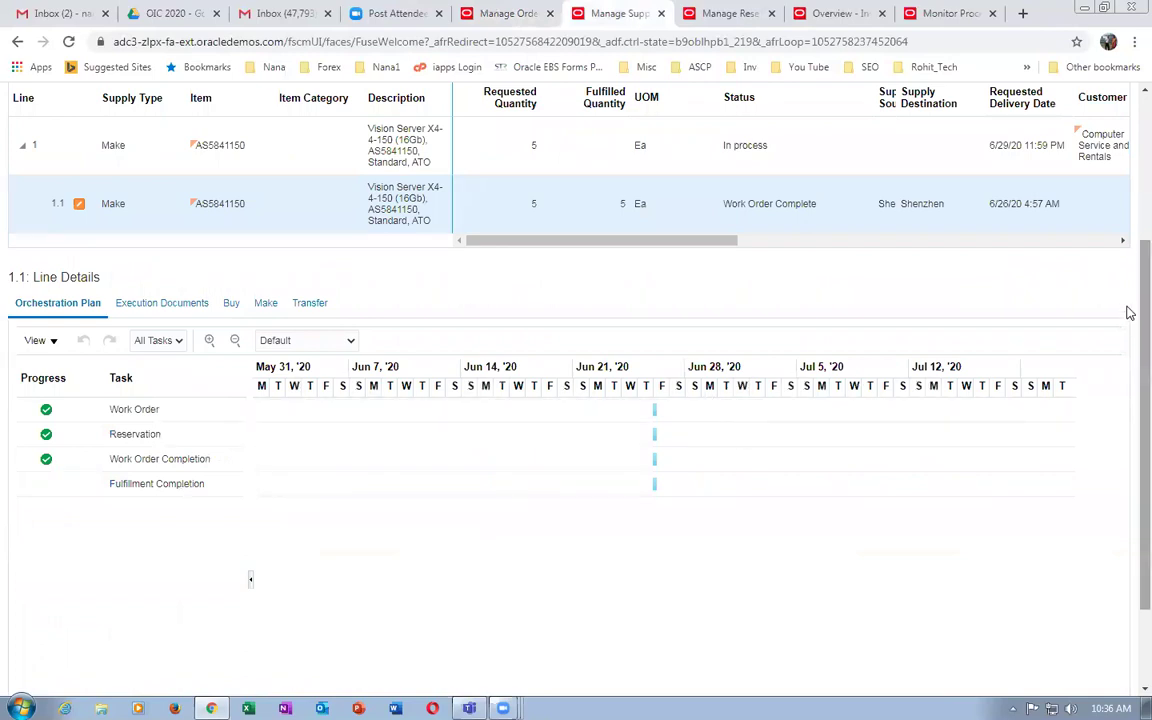
scroll(1126, 273, "up", 3)
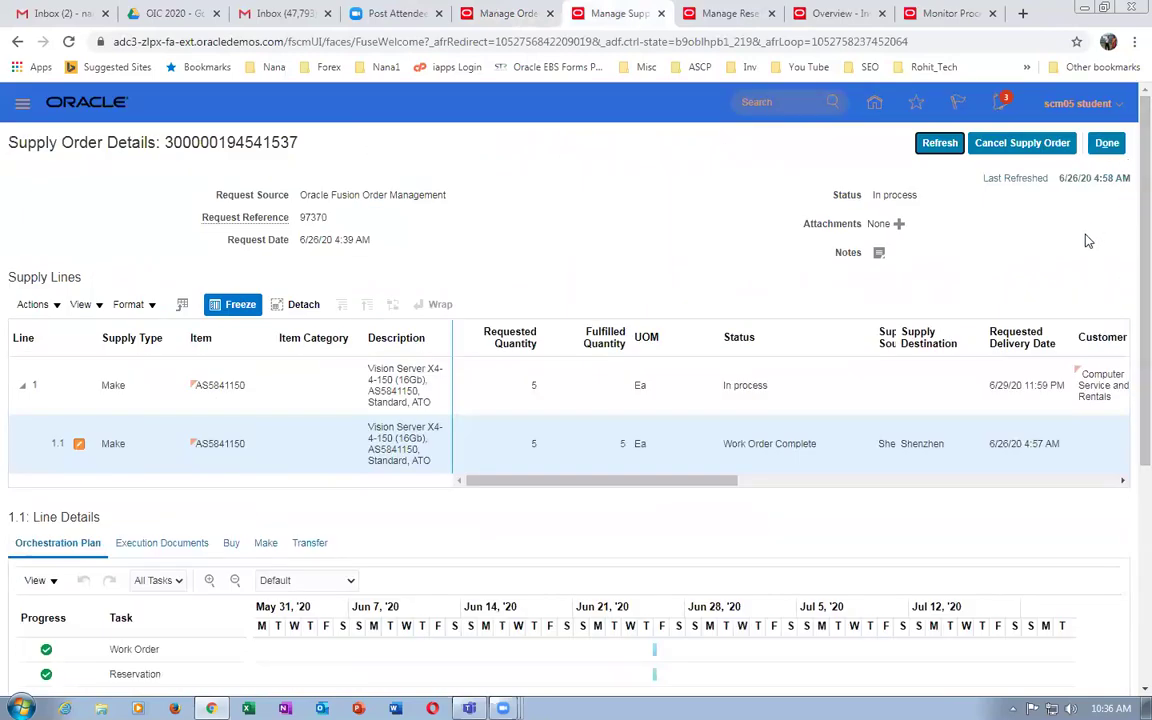
scroll(421, 500, "down", 3)
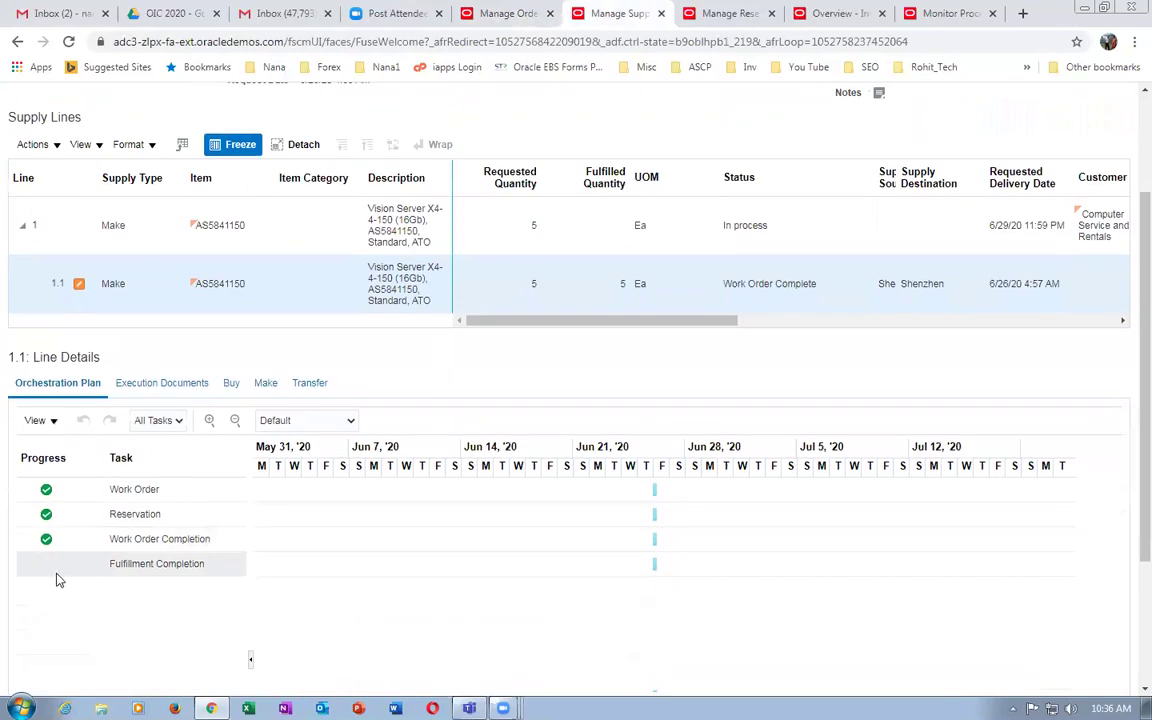
scroll(662, 424, "up", 3)
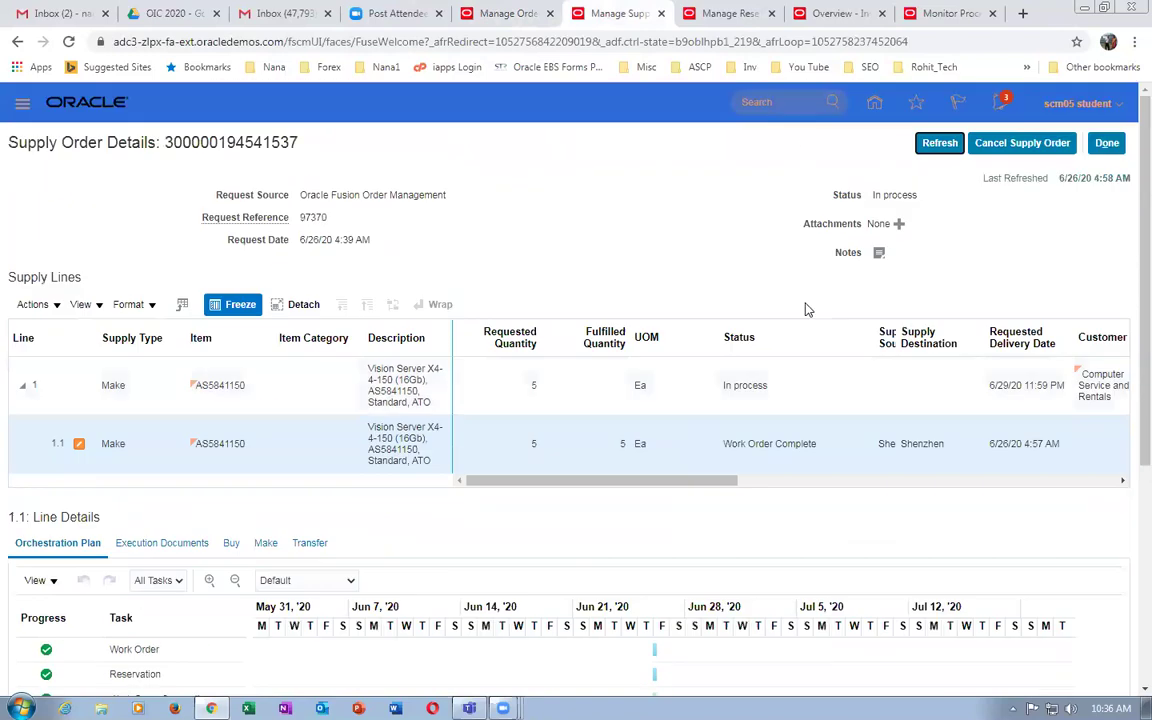
left_click(940, 143)
scroll(456, 247, "down", 4)
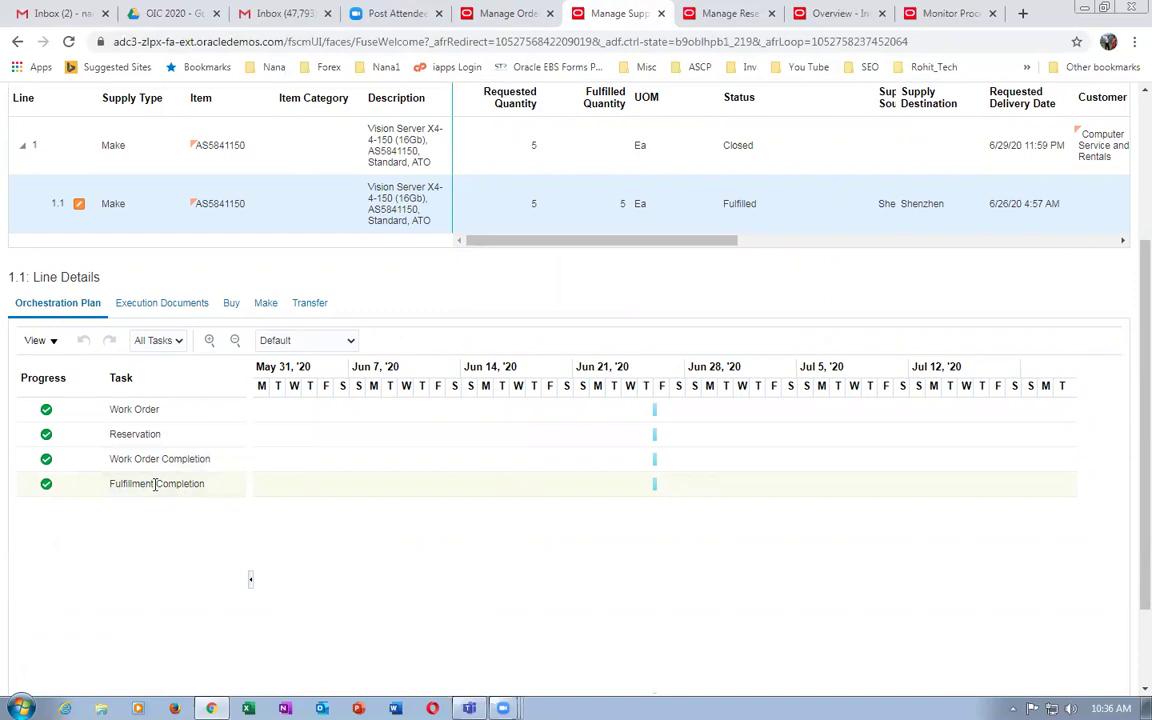
Return to the sales order's orchestration process and examine its status and the DOO_OrderFulfillmentGenericProcess process name.
left_click(510, 13)
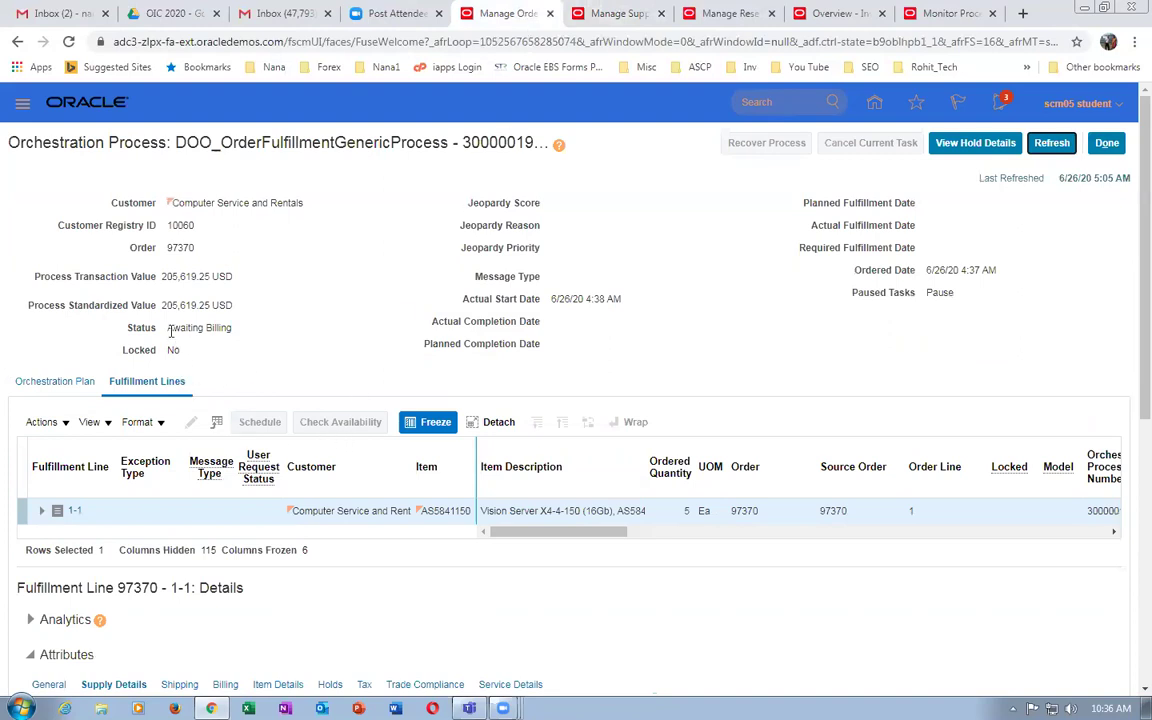
left_click_drag(168, 329, 232, 340)
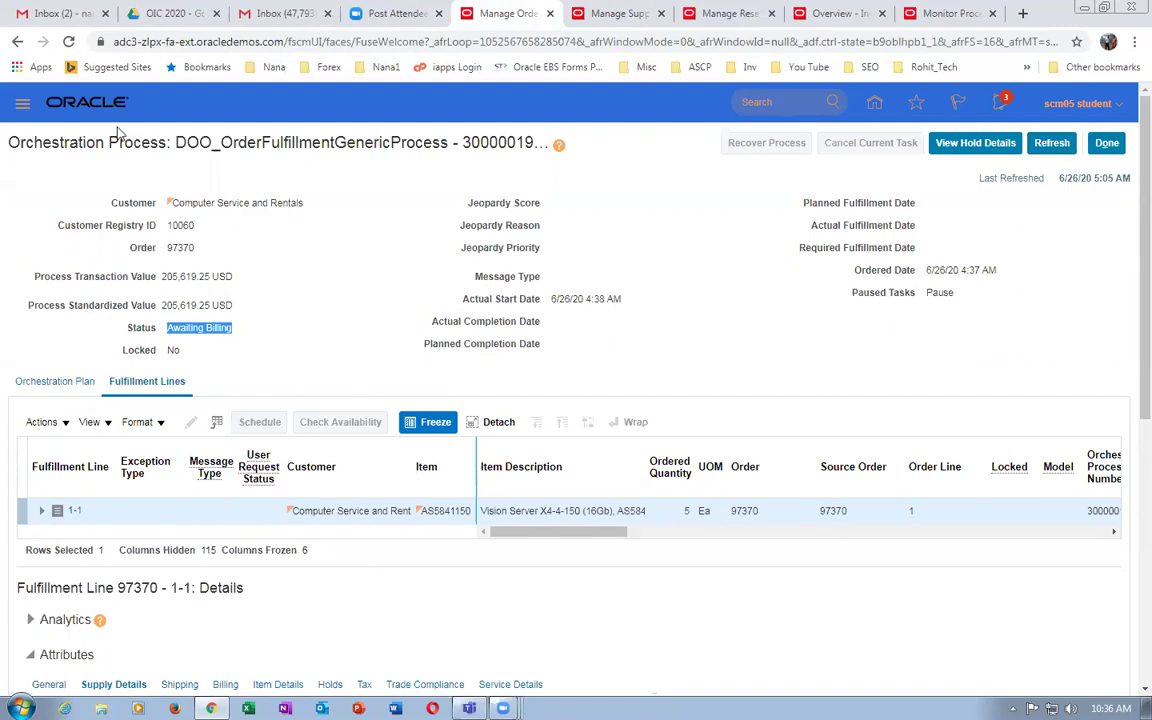
left_click_drag(172, 143, 436, 143)
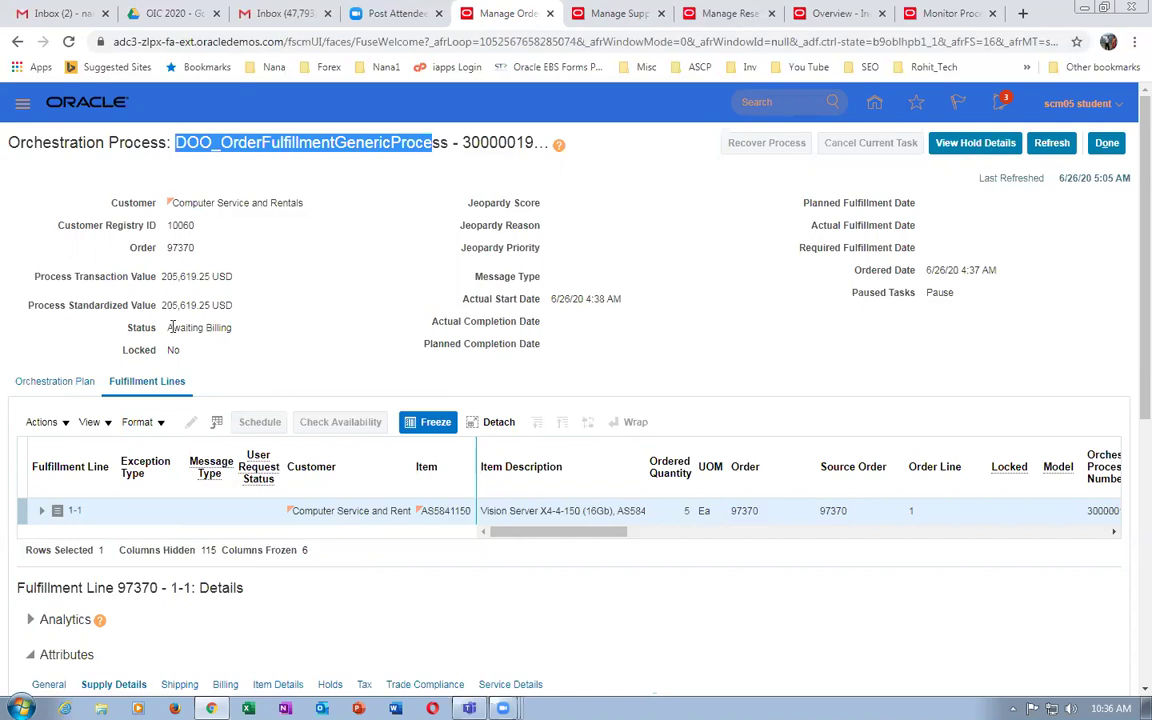
left_click_drag(172, 328, 248, 332)
left_click_drag(174, 143, 446, 163)
left_click(340, 279)
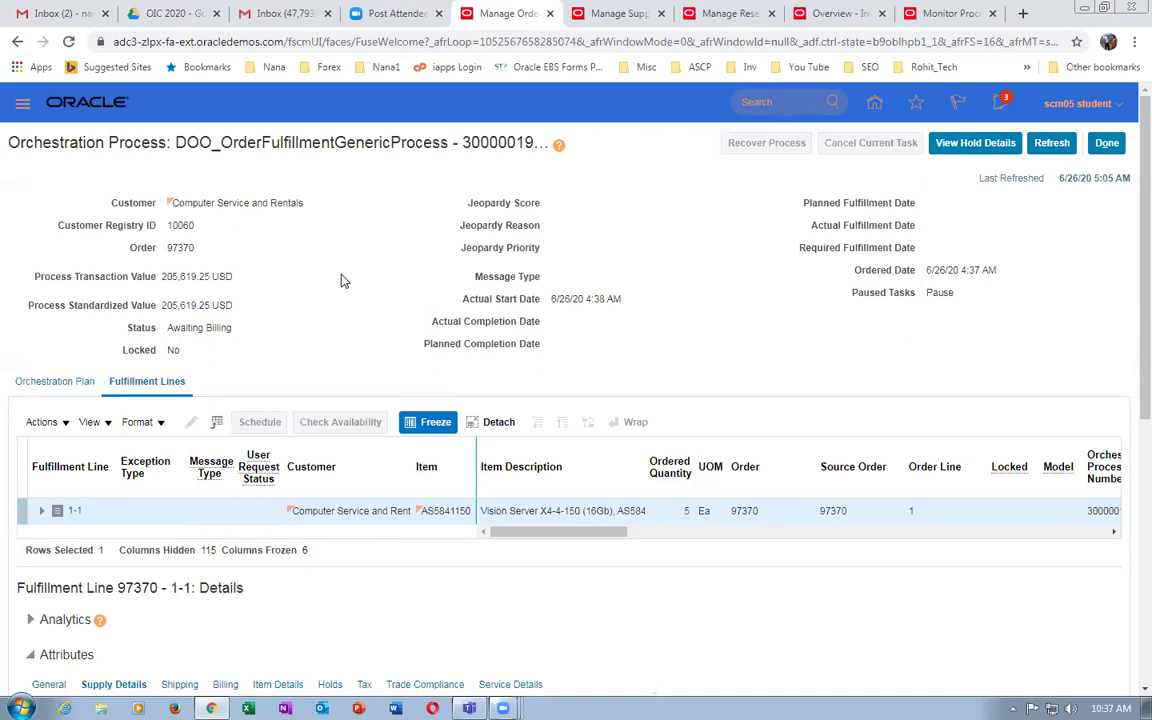
Close the orchestration process, the fulfillment view and the sales order to return to the Order Management overview.
left_click(1106, 143)
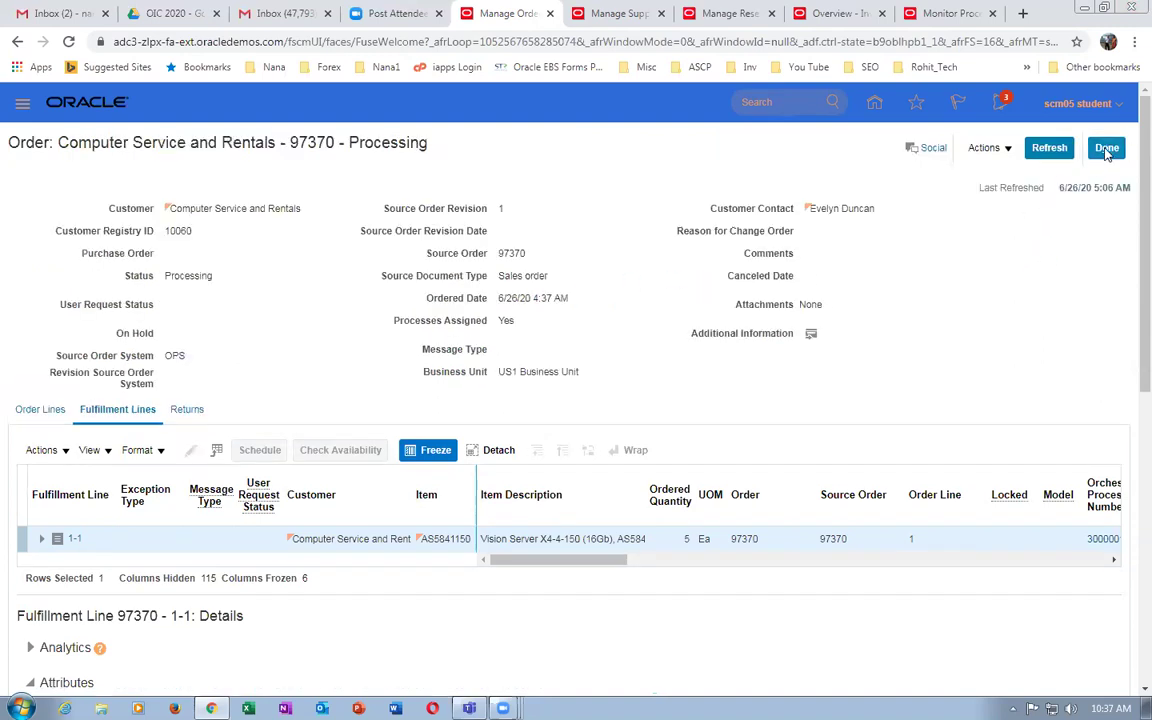
left_click(1106, 148)
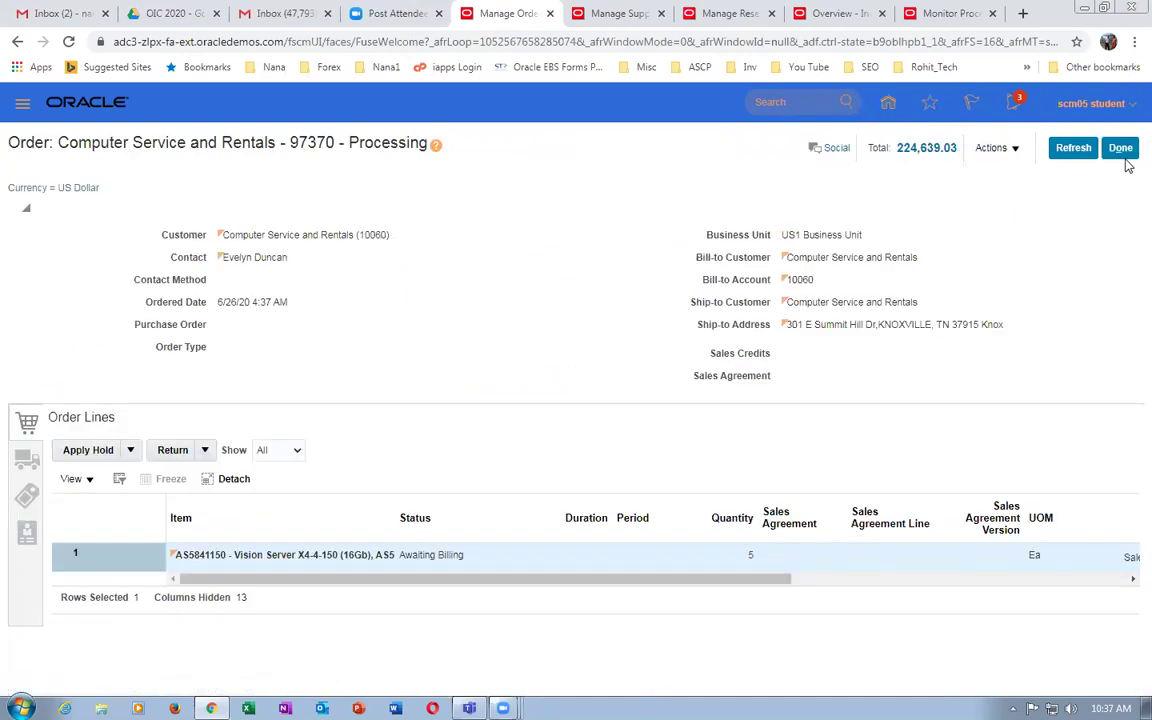
left_click(1122, 152)
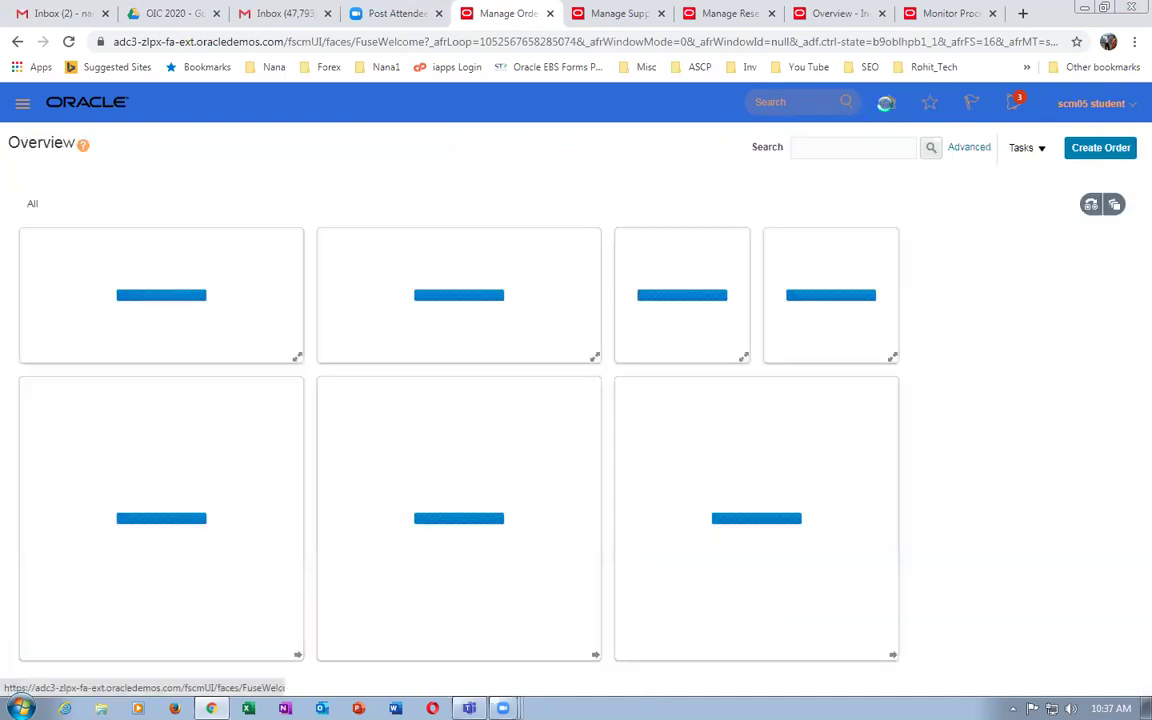
Go to Global Order Promising from the home page and open its Manage Assignment Sets task.
left_click(886, 103)
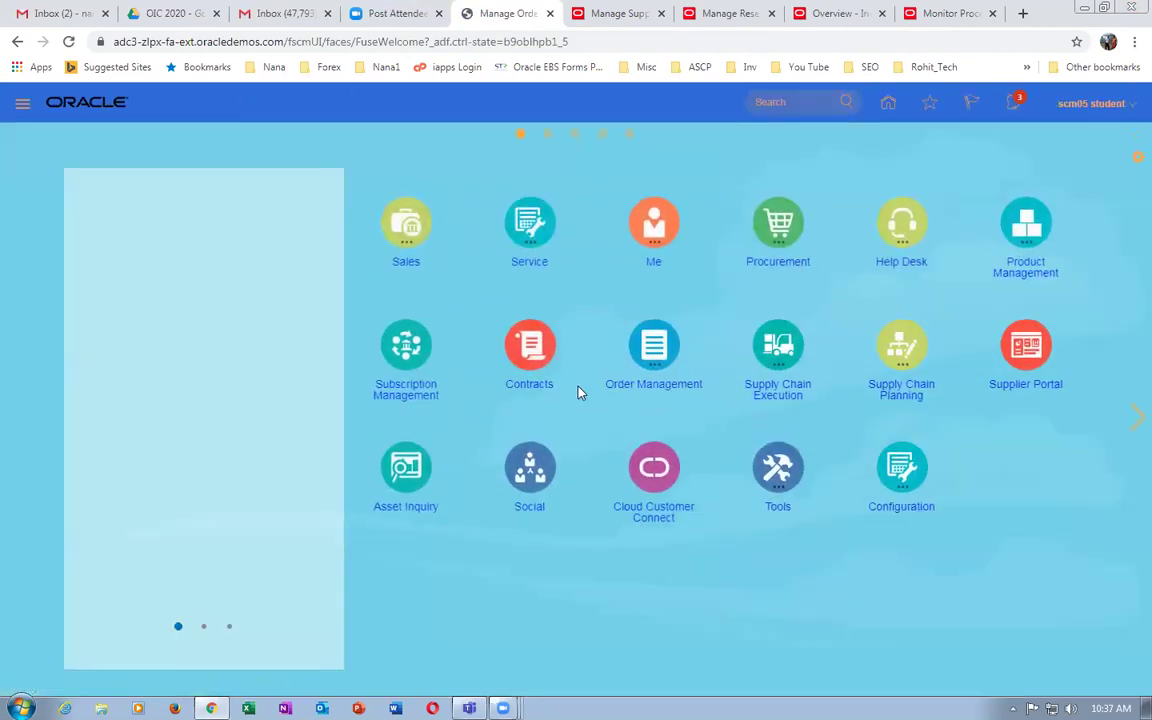
left_click(650, 345)
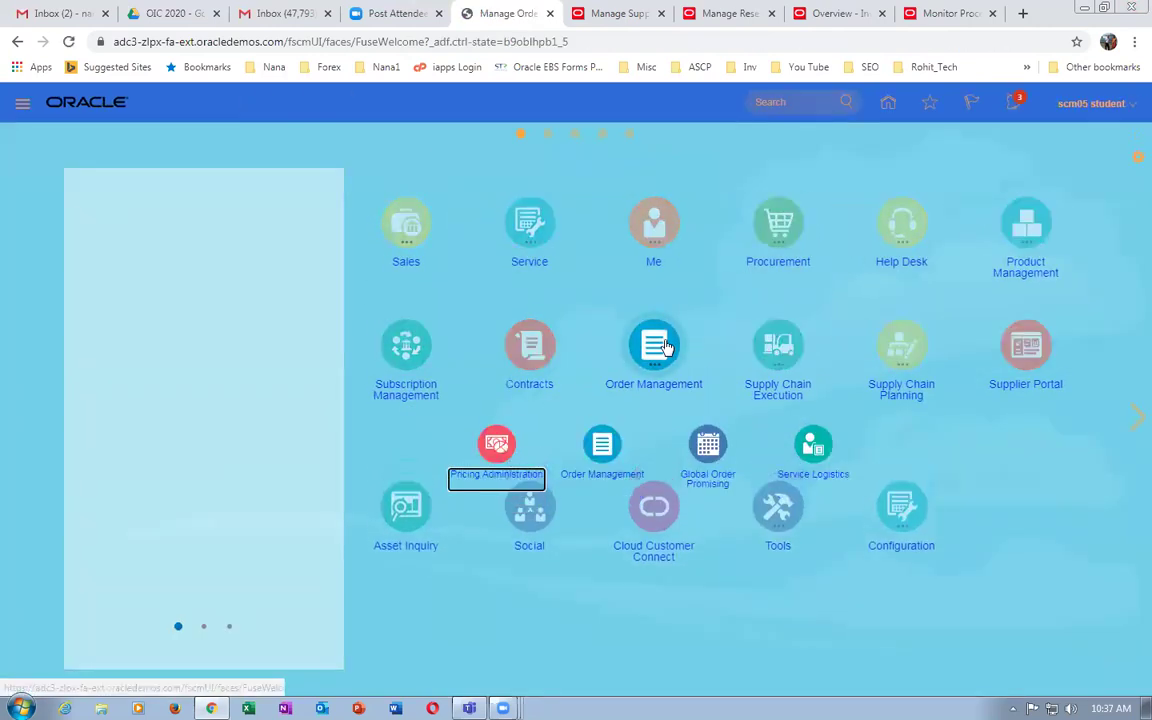
left_click(722, 457)
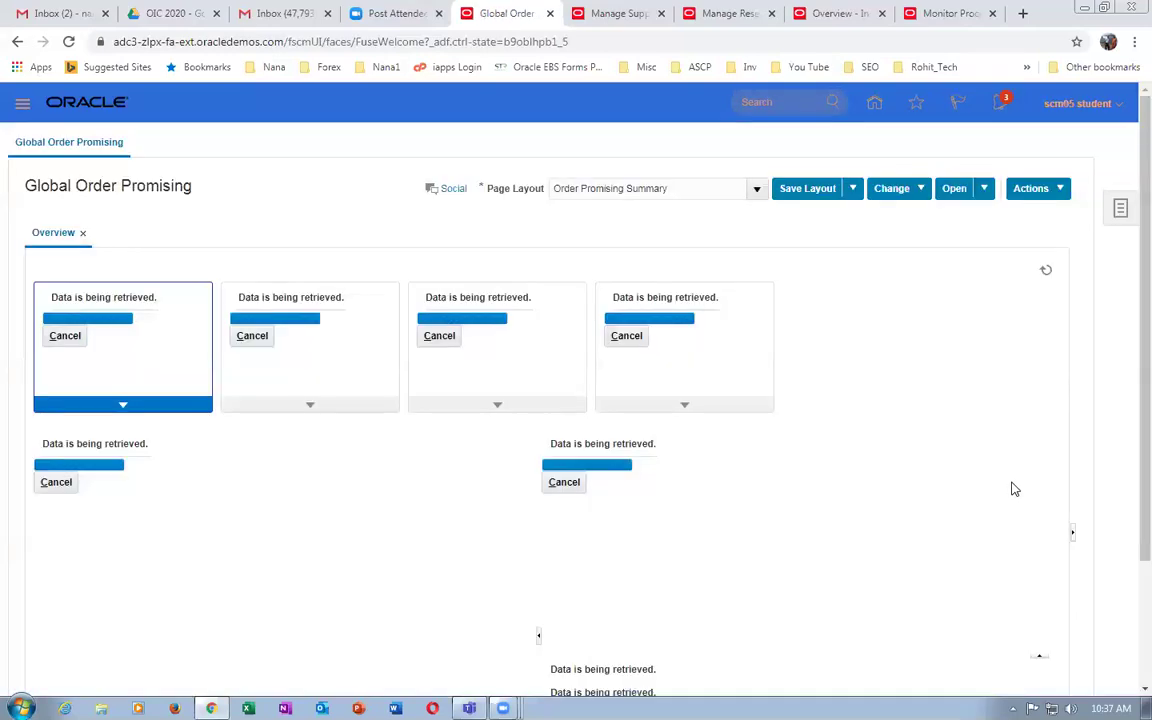
left_click(1121, 211)
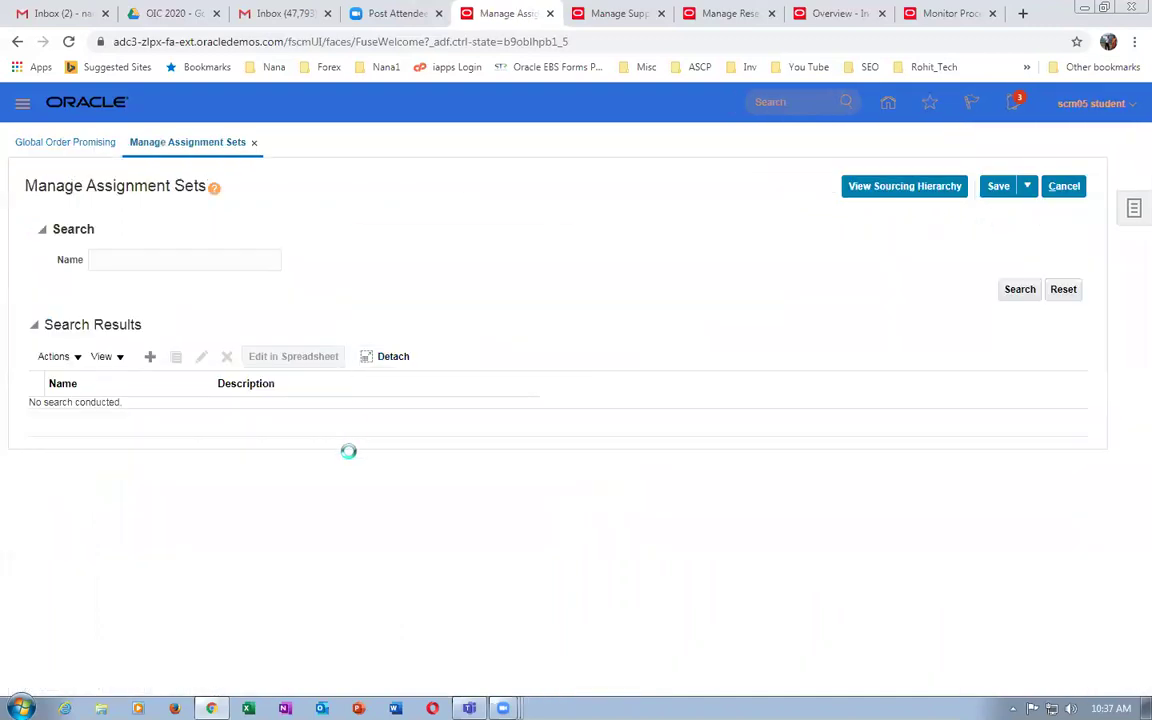
Search the assignment sets for names starting with "Glo".
left_click(141, 261)
type("G")
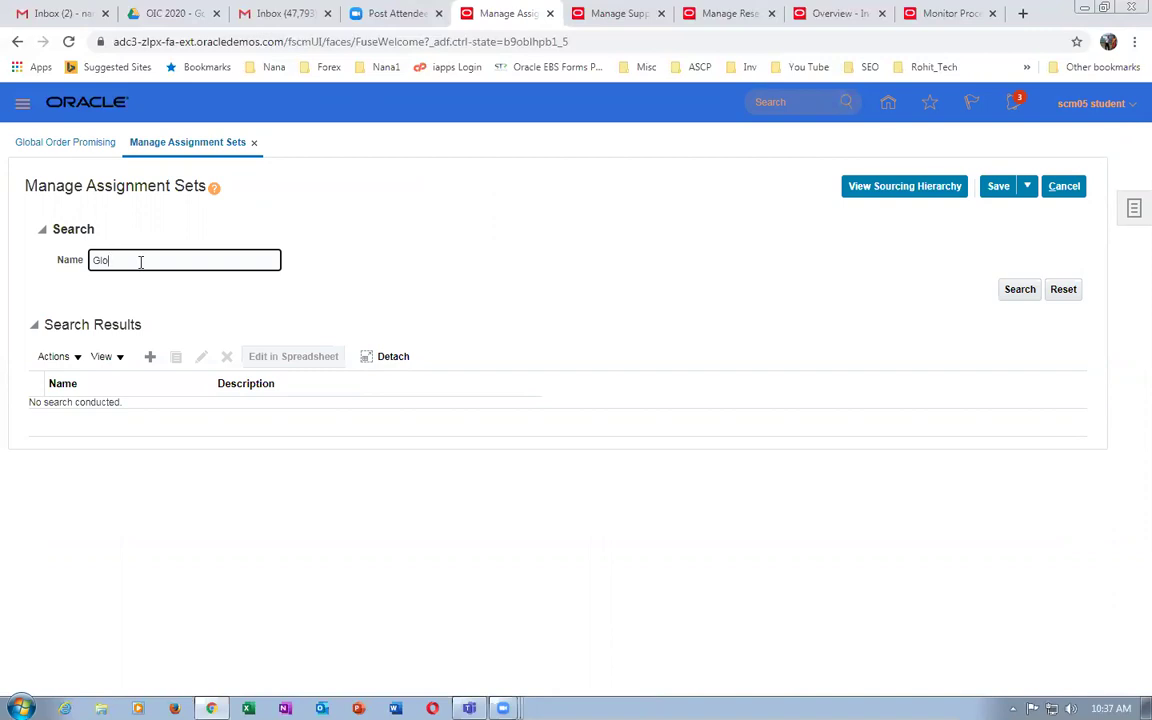
type("lo")
key("Return")
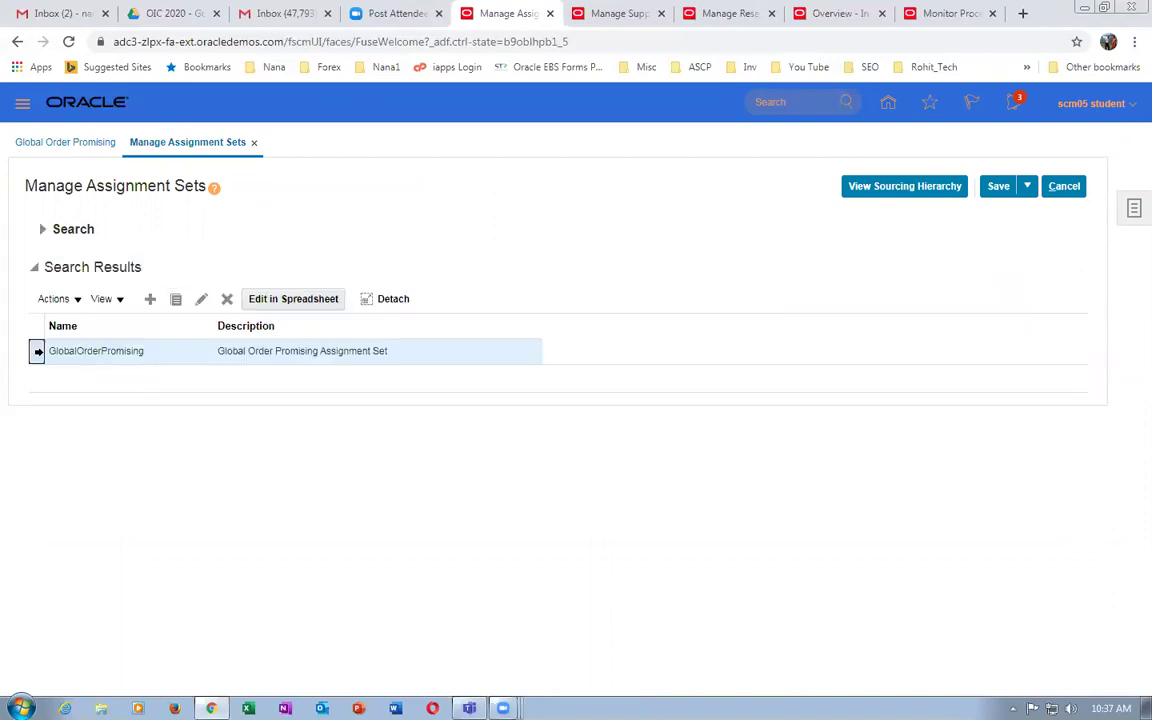
Open the GlobalOrderPromising assignment set, examine its sourcing assignments, and cancel back to the Global Order Promising overview.
left_click(201, 298)
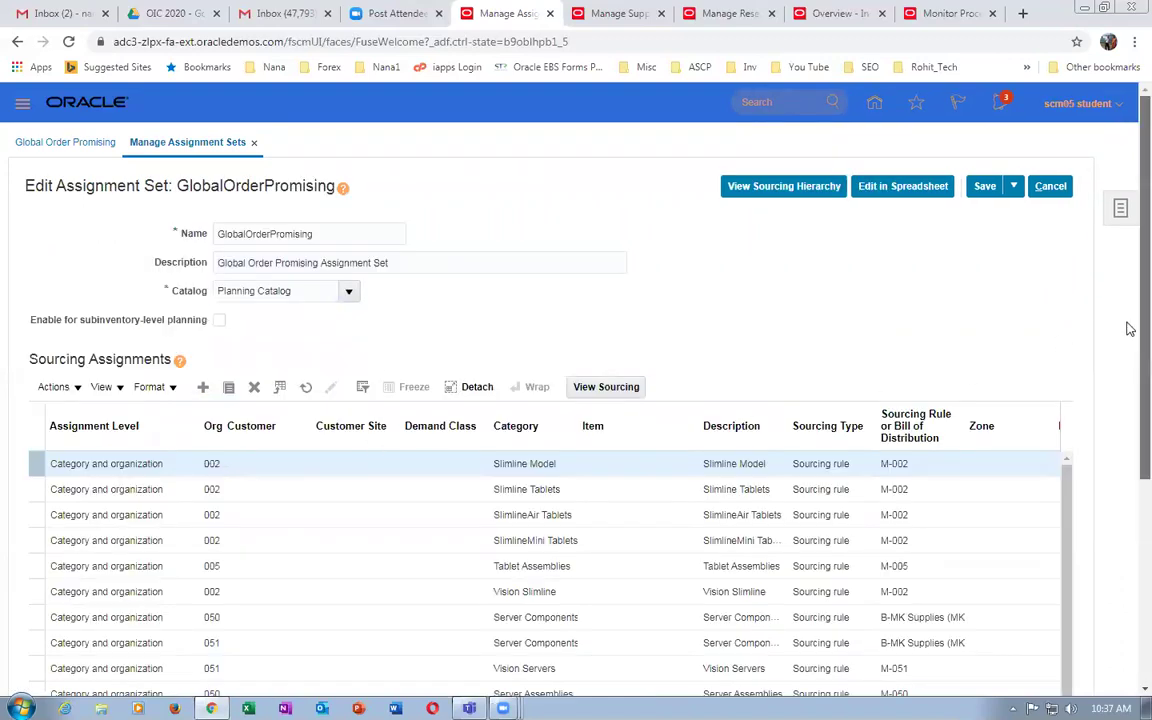
scroll(1130, 329, "down", 3)
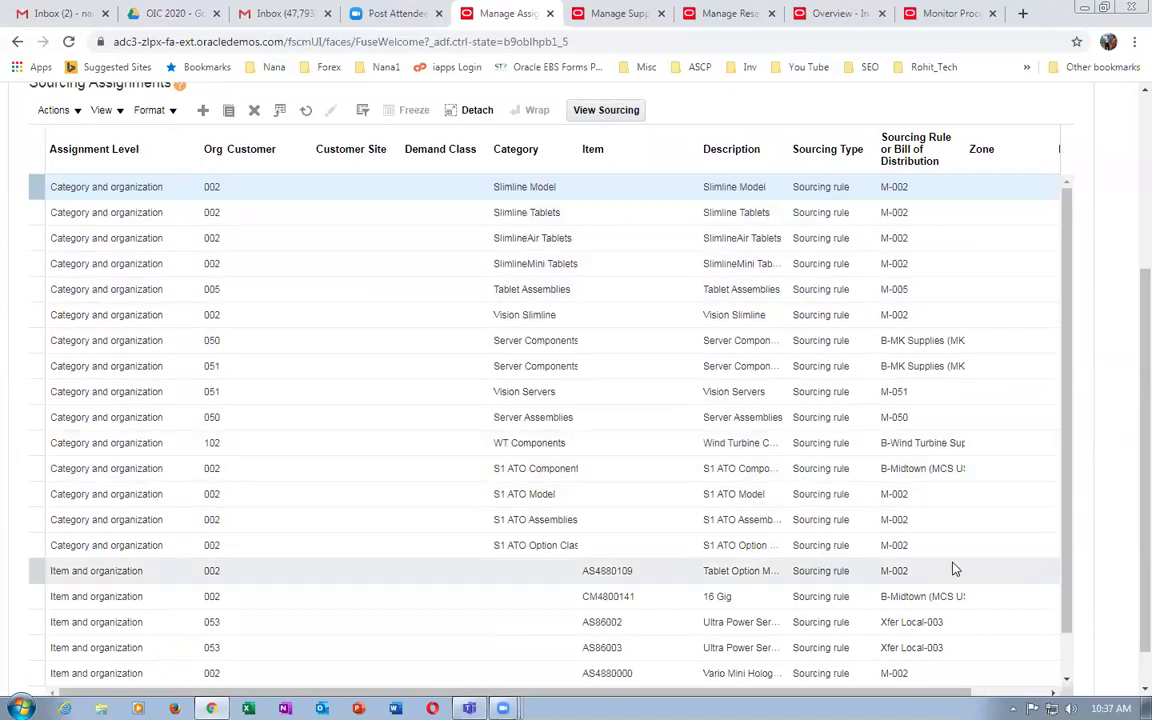
scroll(1070, 580, "down", 1)
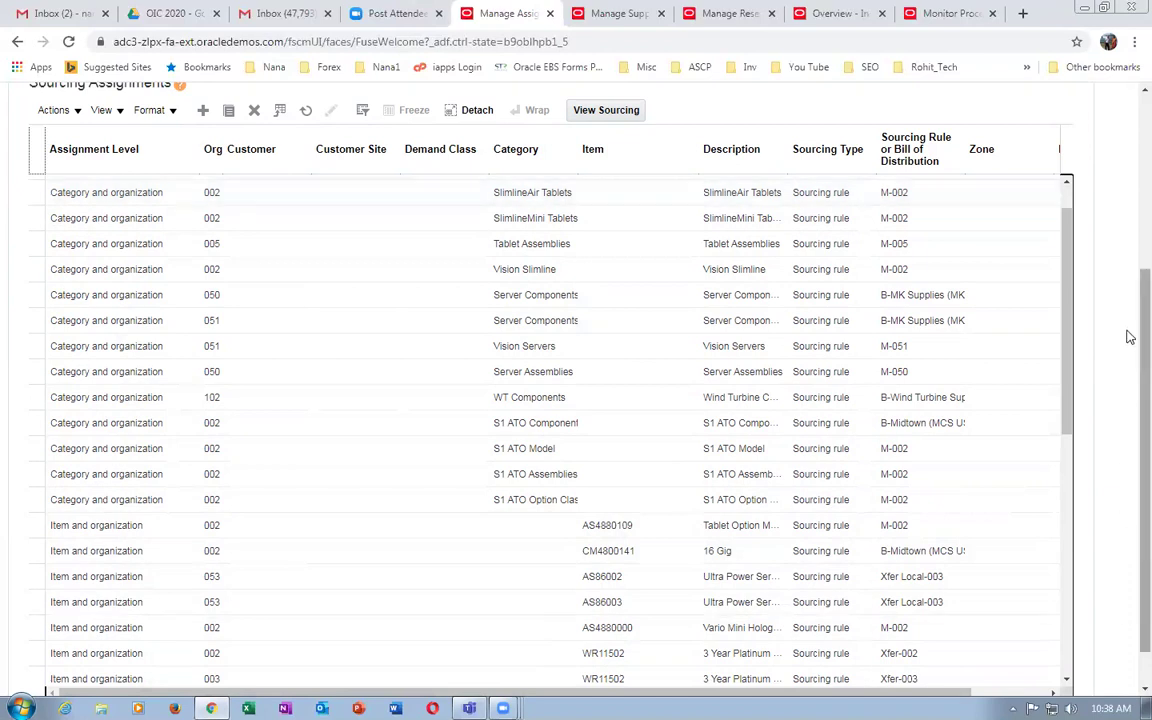
scroll(1130, 337, "up", 3)
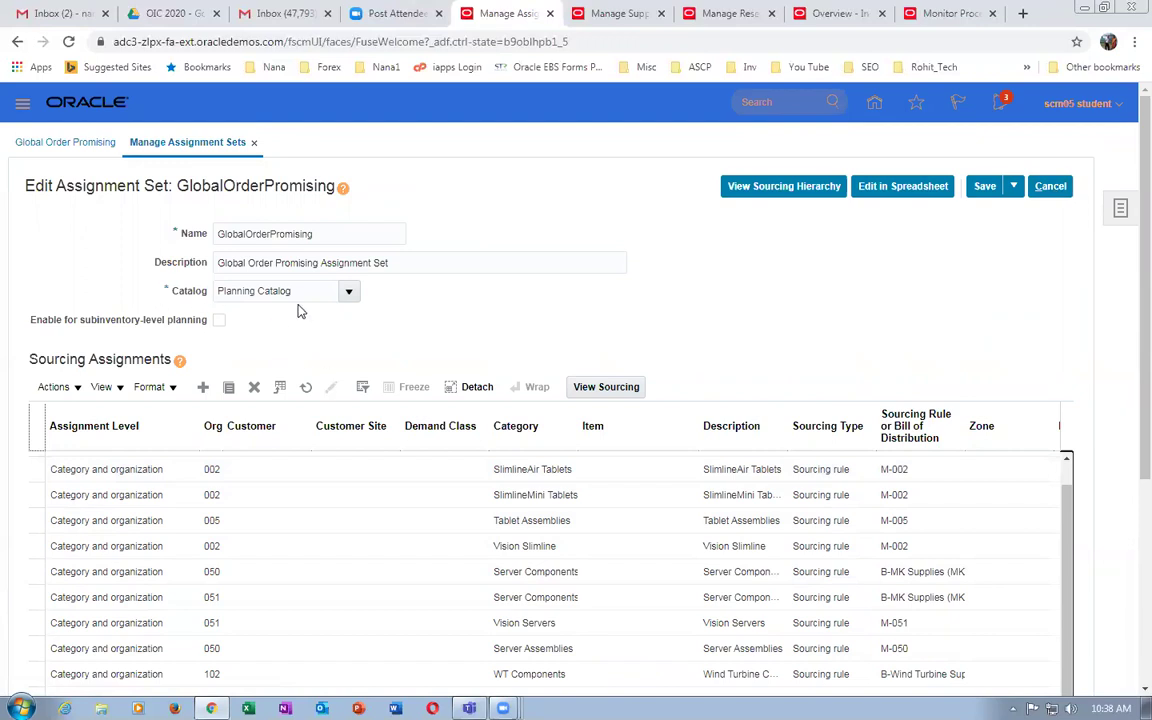
left_click(1051, 187)
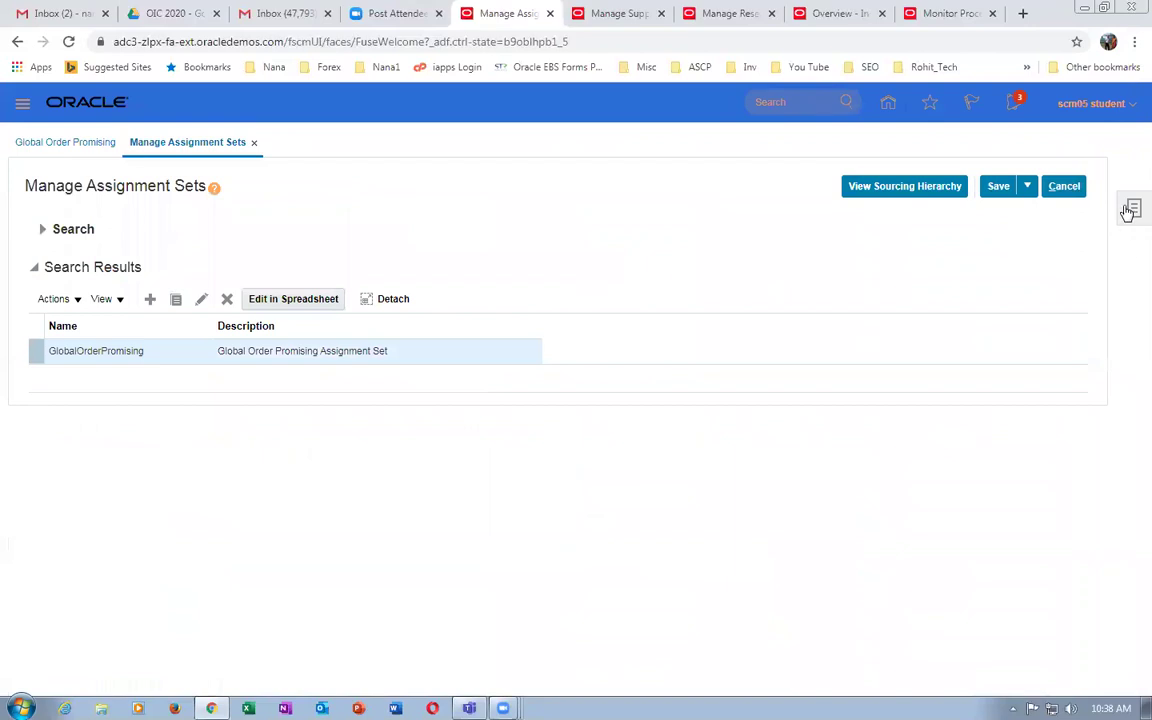
left_click(1059, 189)
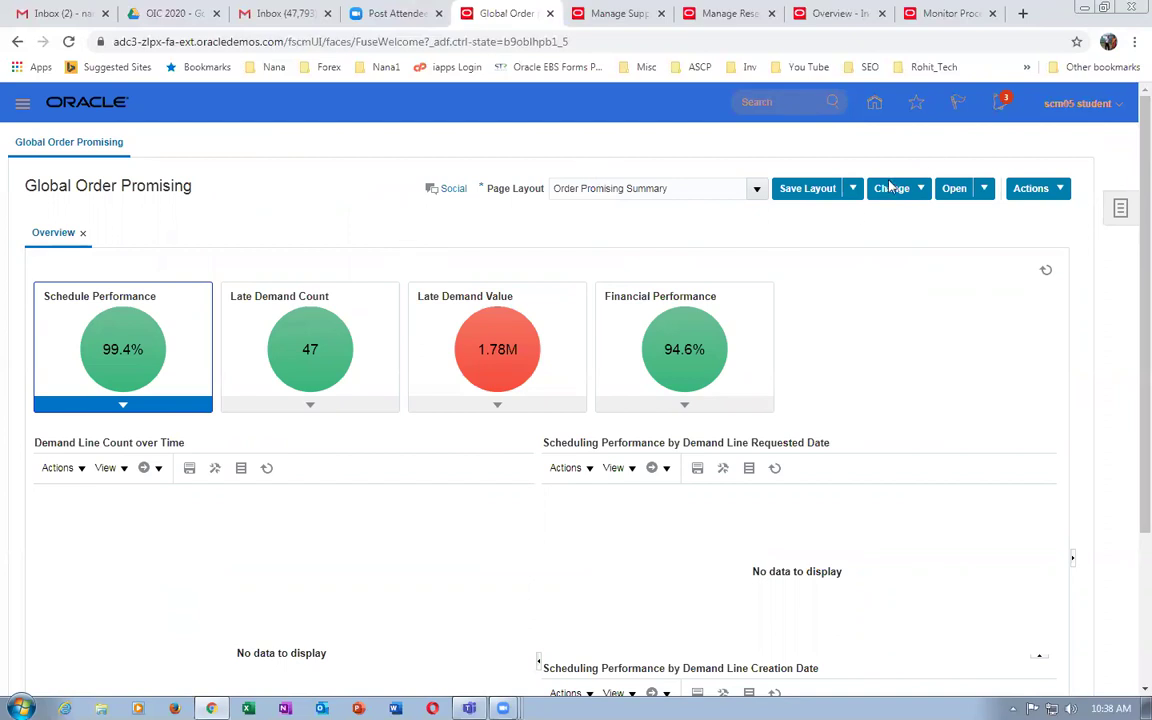
Go to Setup and Maintenance and open its task search page.
left_click(1092, 103)
left_click(845, 340)
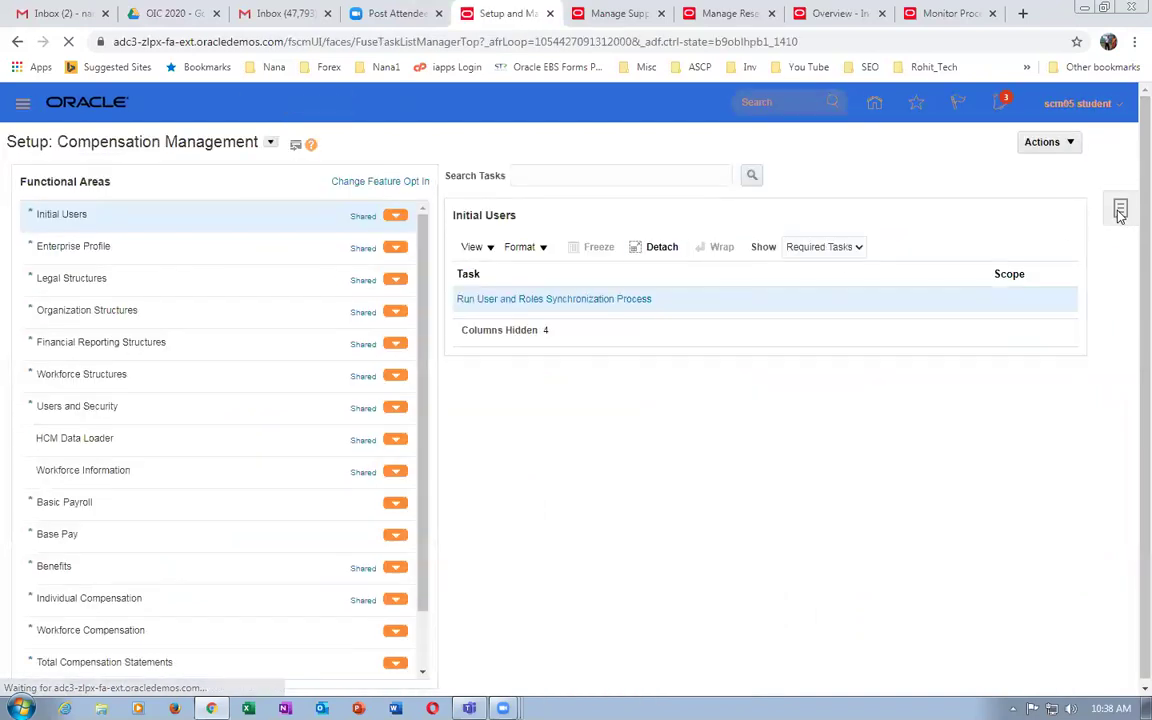
left_click(1120, 212)
left_click(996, 261)
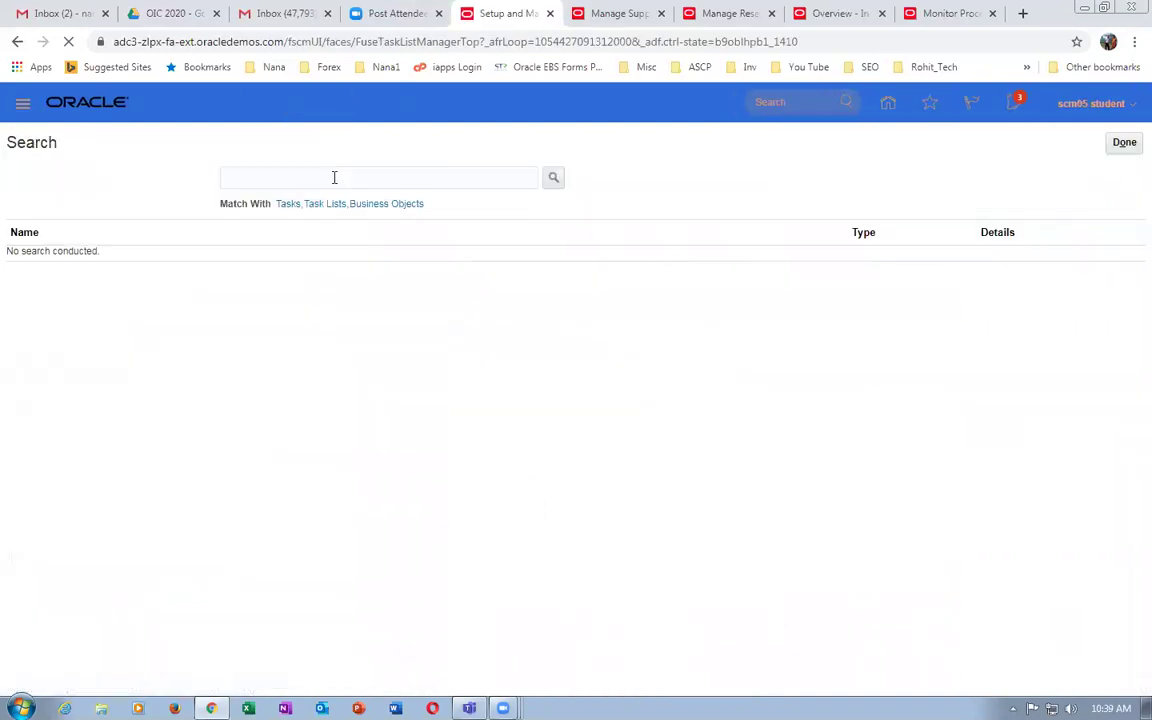
Search the setup tasks for man%inv%desc%flex% and open the Manage Inventory Descriptive Flexfields task.
left_click(336, 176)
type("an")
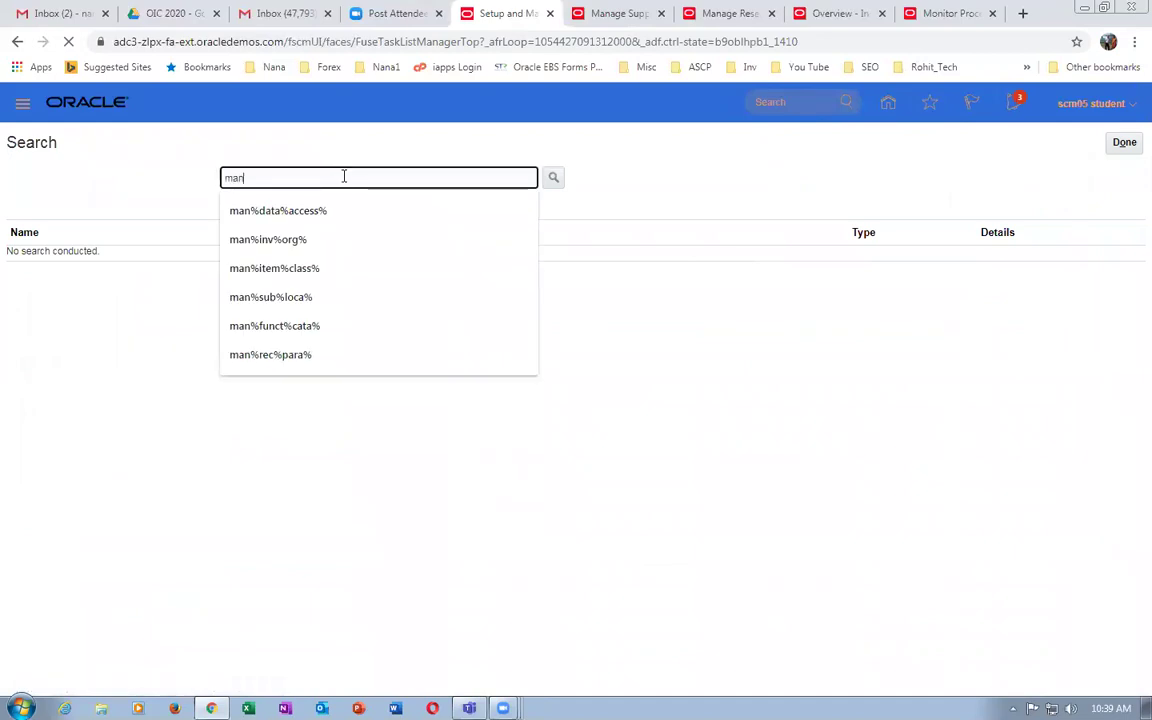
type("%inv%de")
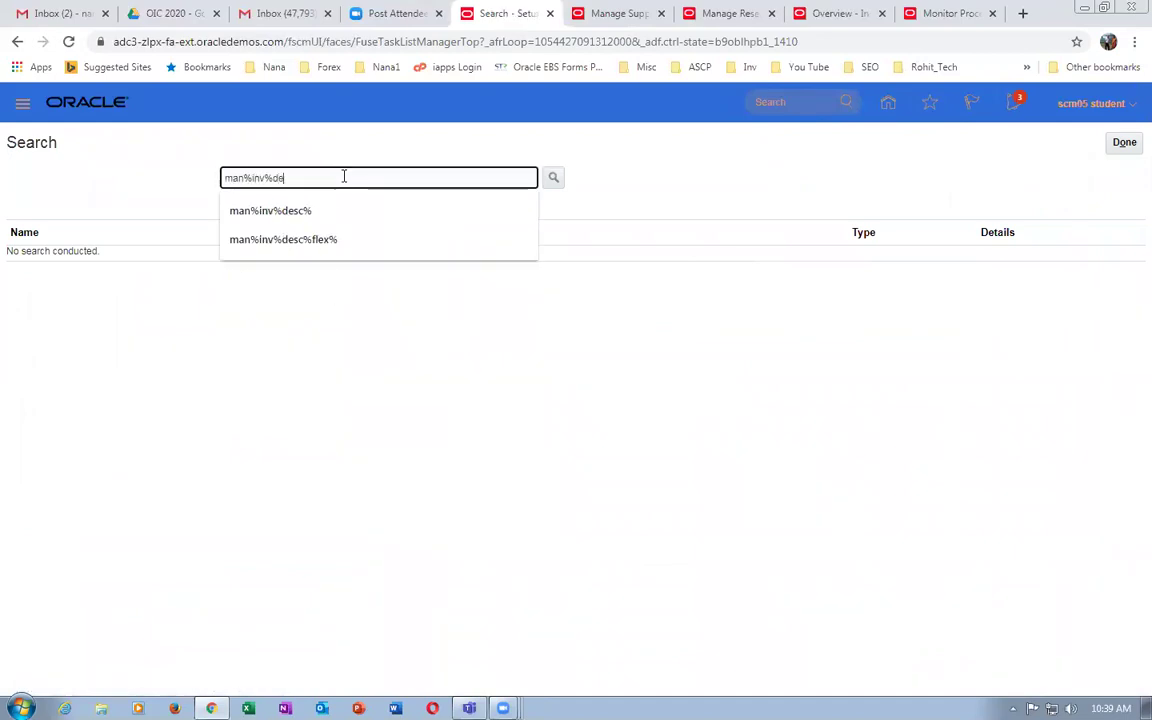
type("sc%flex")
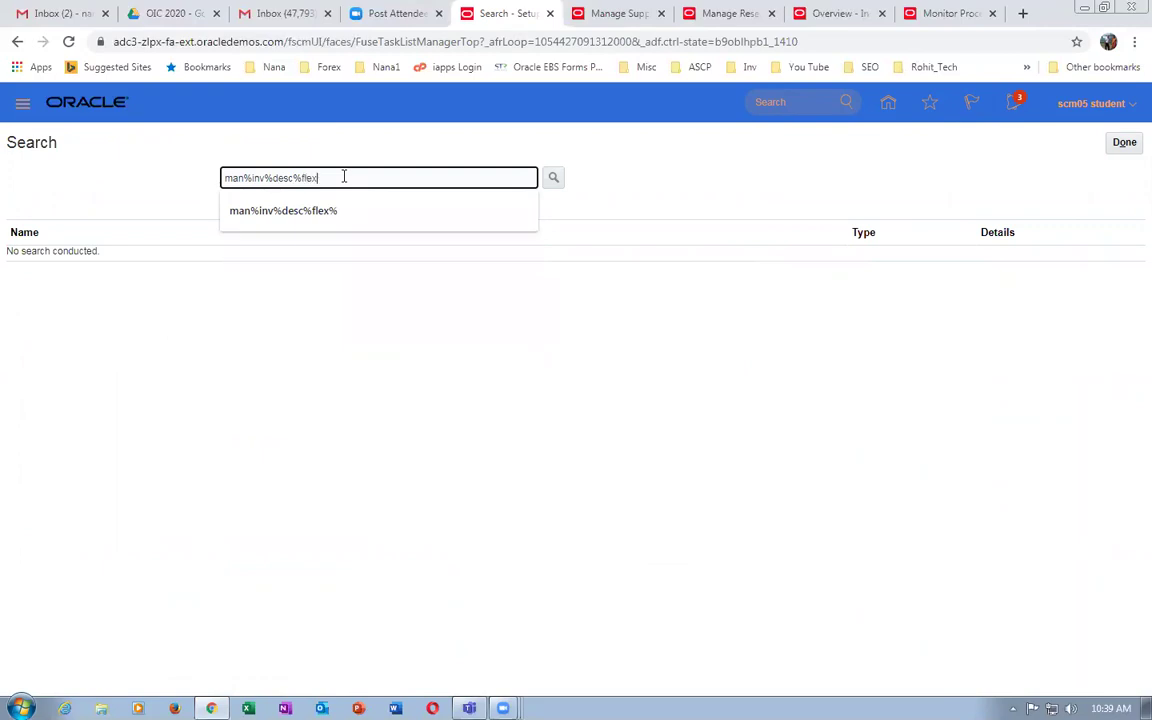
type("%")
key("Return")
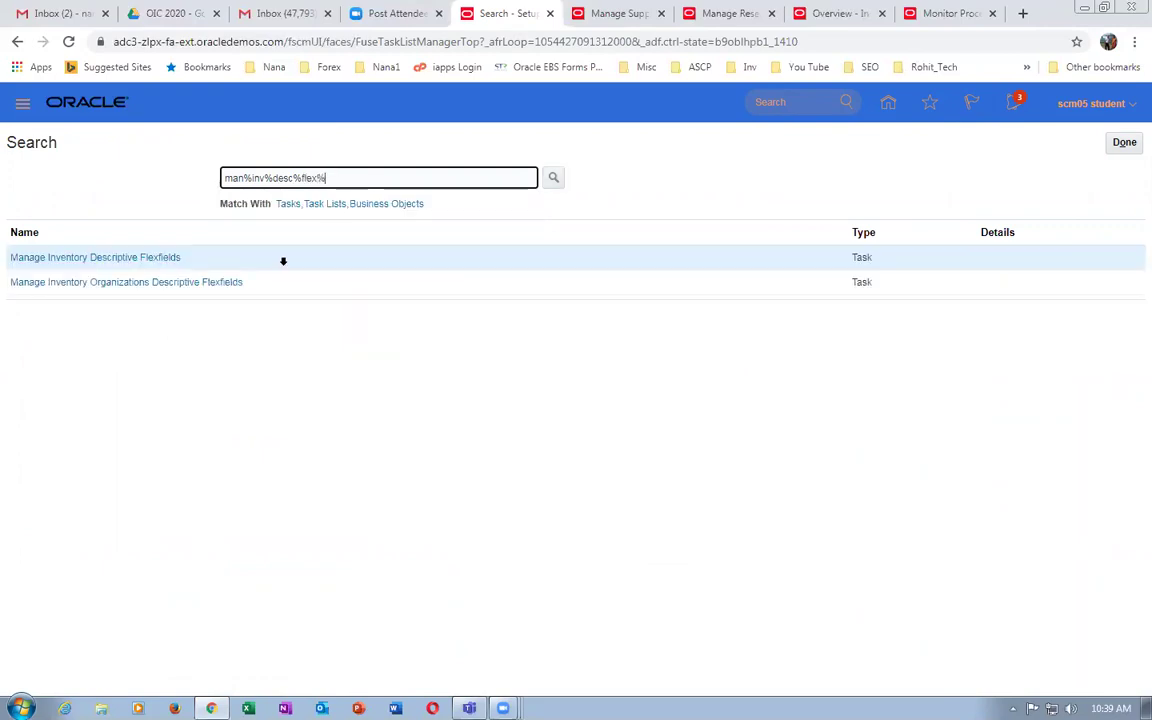
left_click(70, 258)
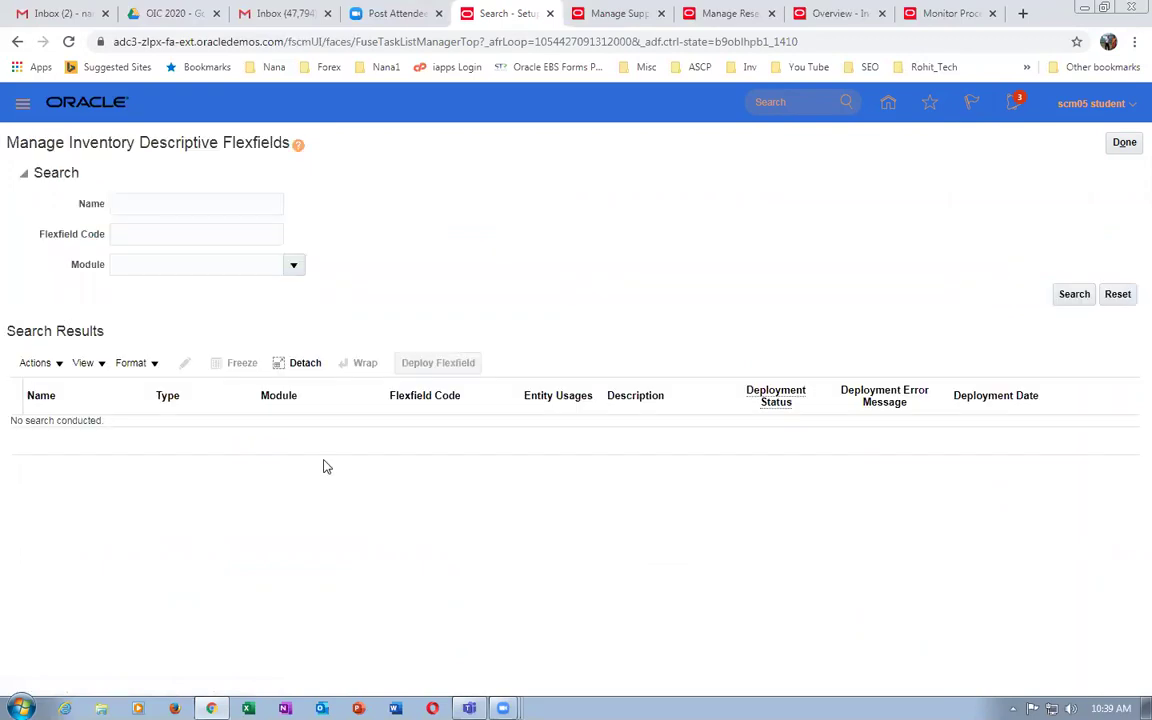
List all inventory descriptive flexfields, examine the segments of Cycle Count Entries without saving, and return to the setup task search.
left_click(1078, 298)
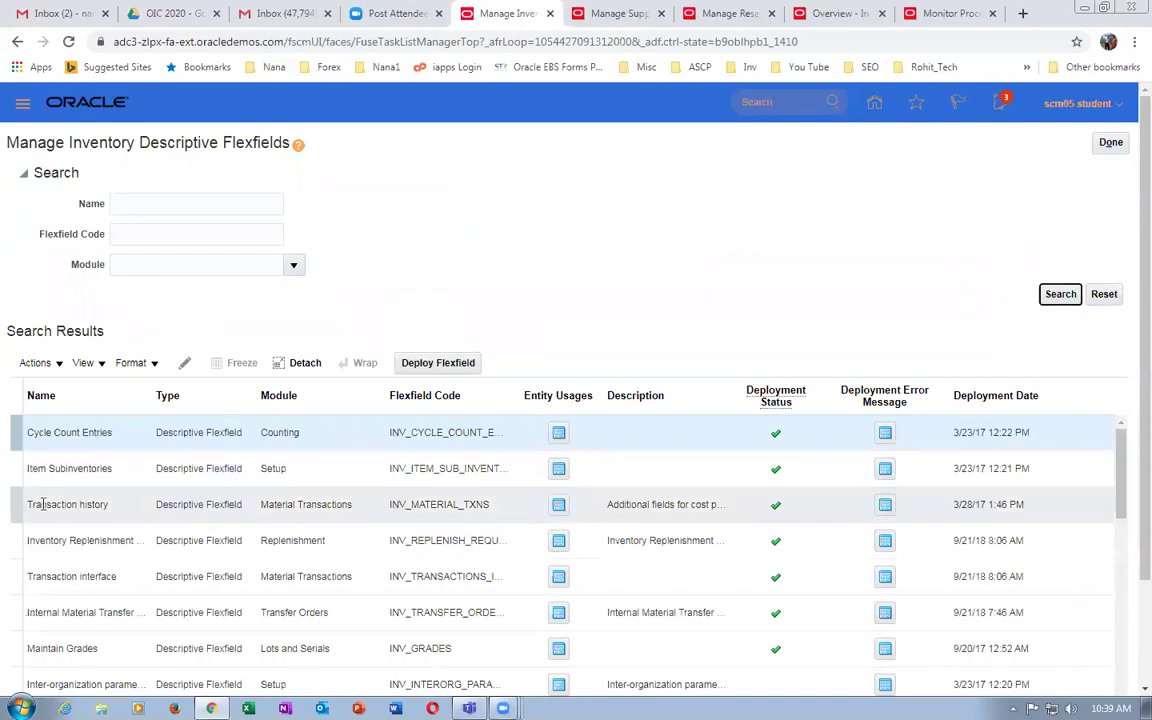
left_click(184, 363)
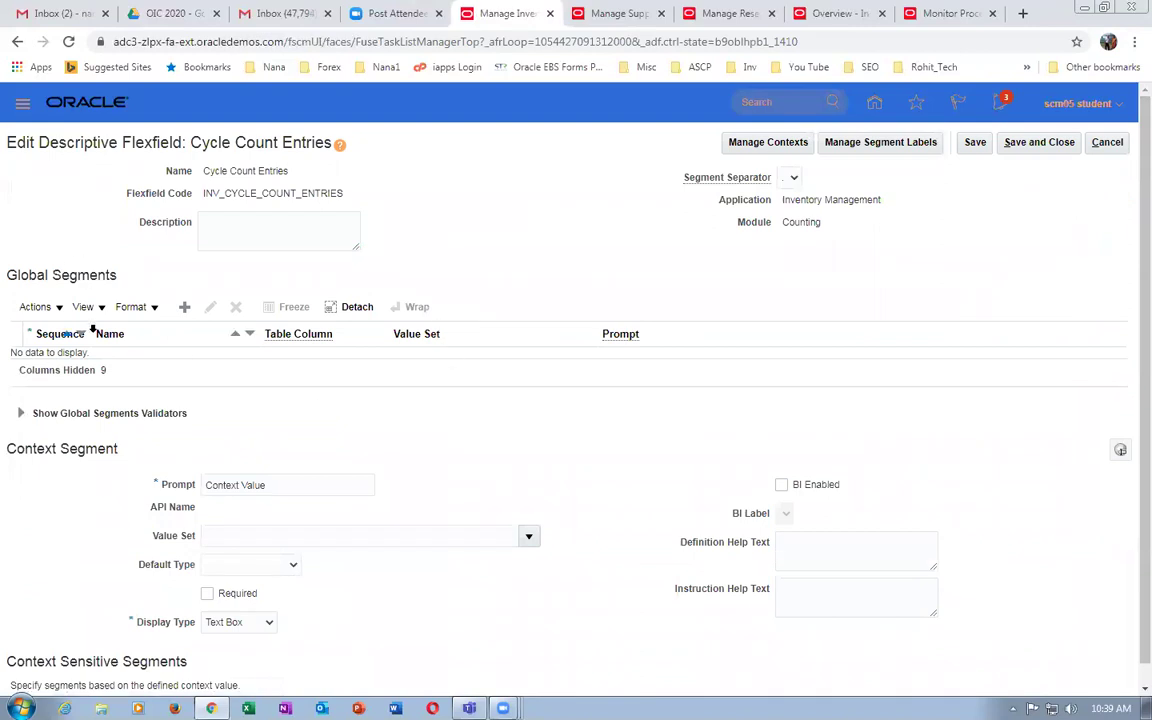
scroll(96, 596, "down", 1)
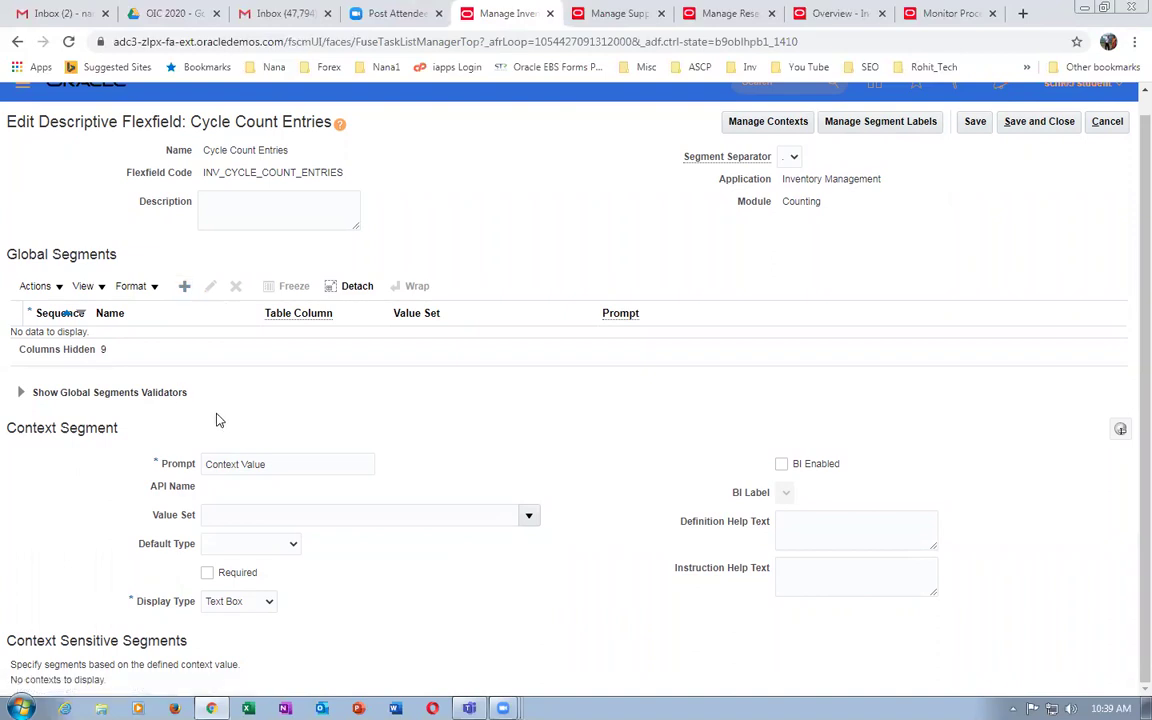
left_click(1107, 123)
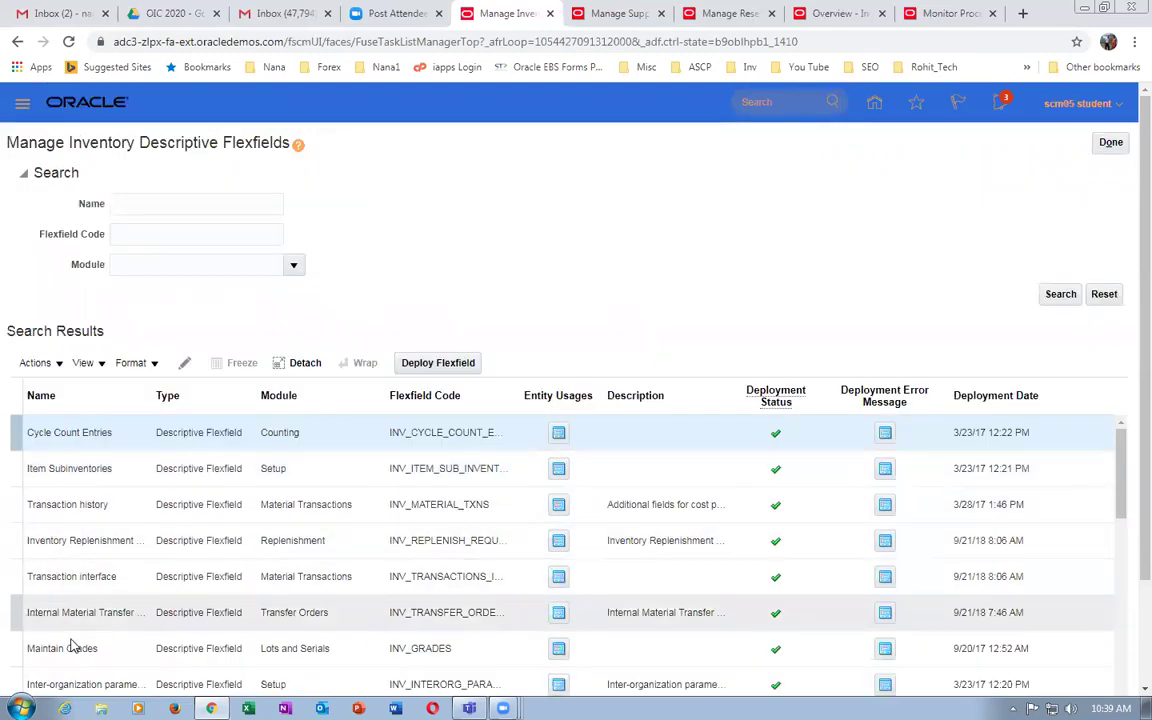
left_click_drag(1121, 500, 805, 342)
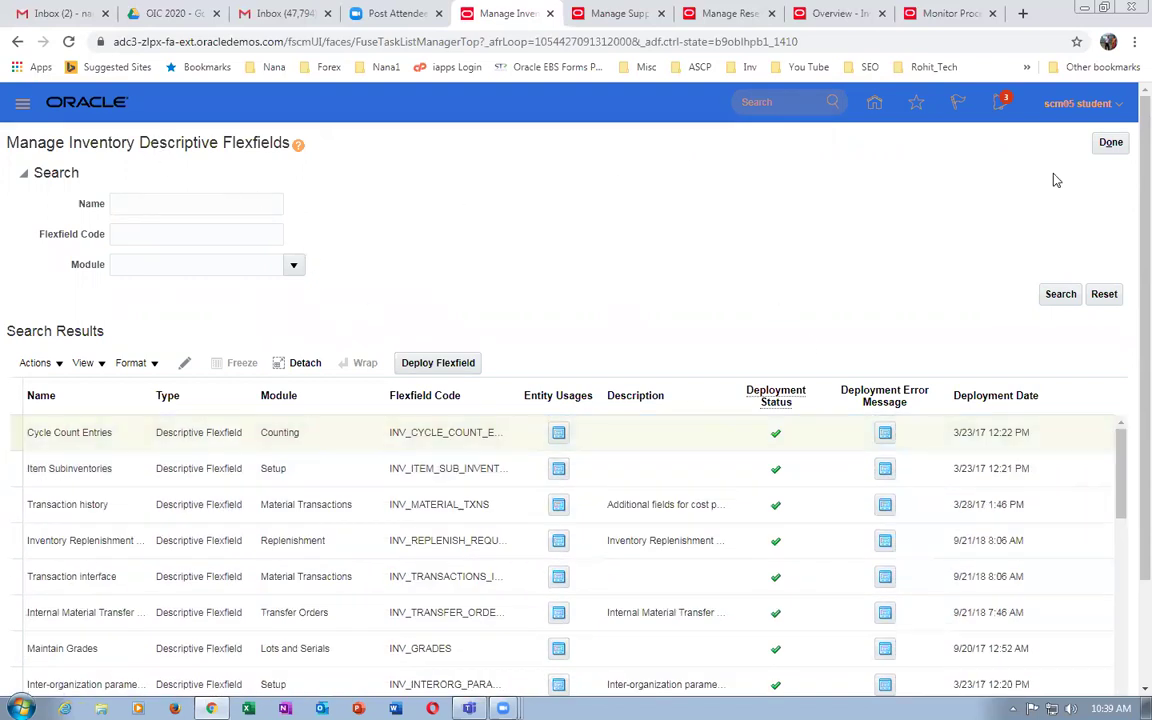
left_click(1110, 142)
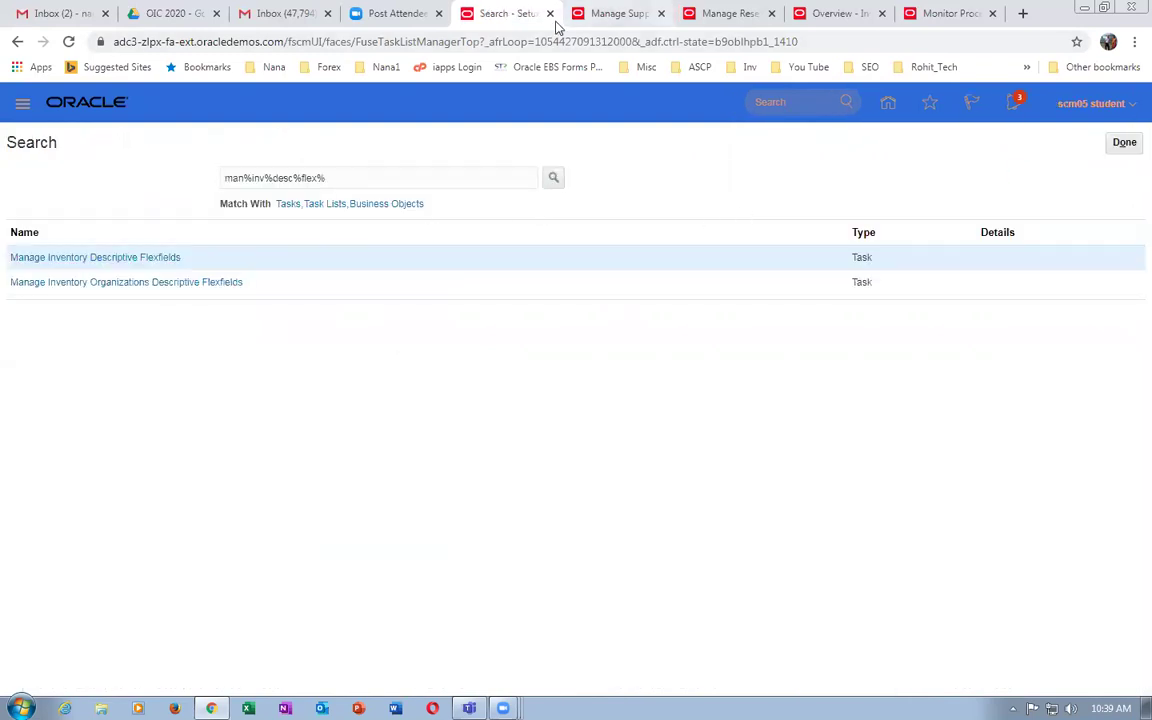
Leave the reservations page in the other browser tab and return to the home page.
left_click(730, 14)
left_click(1107, 174)
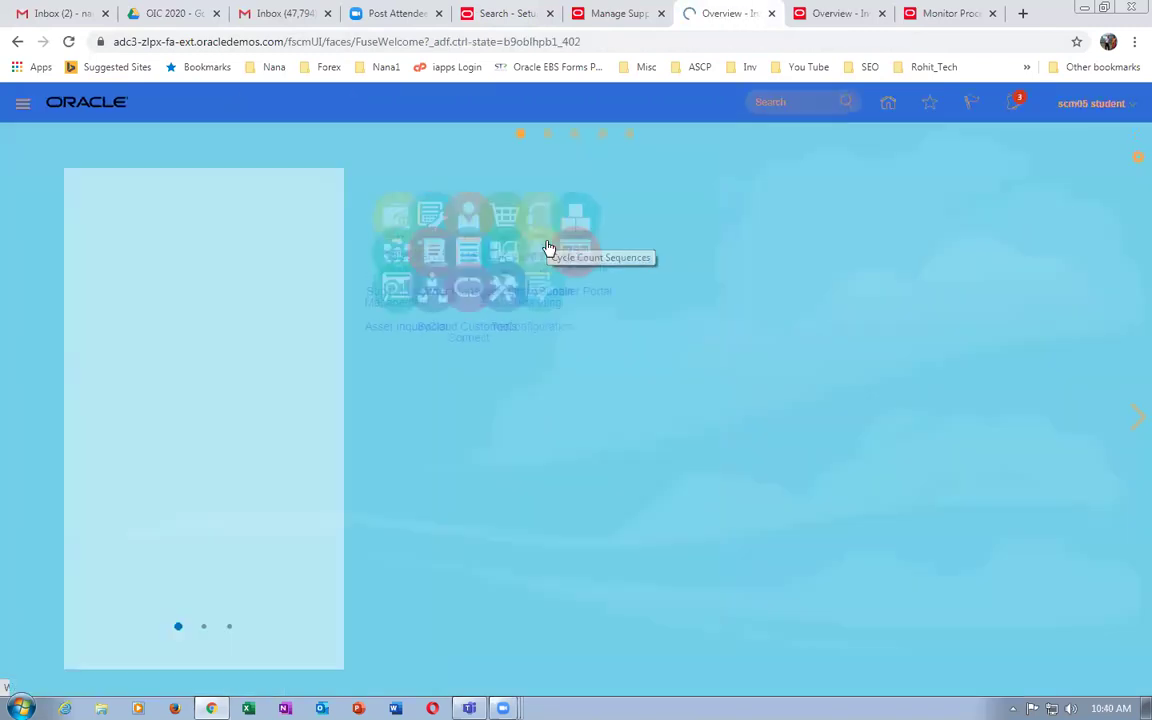
Start a new sales order in Order Management and try to edit its additional information.
left_click(654, 347)
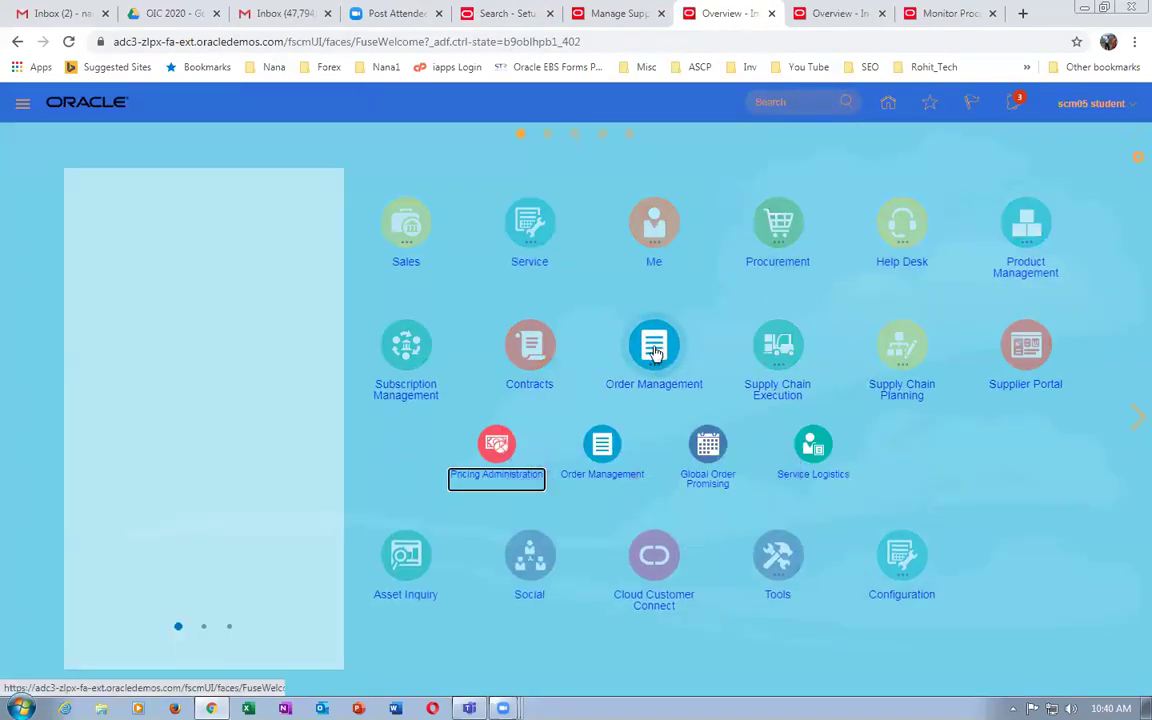
left_click(603, 452)
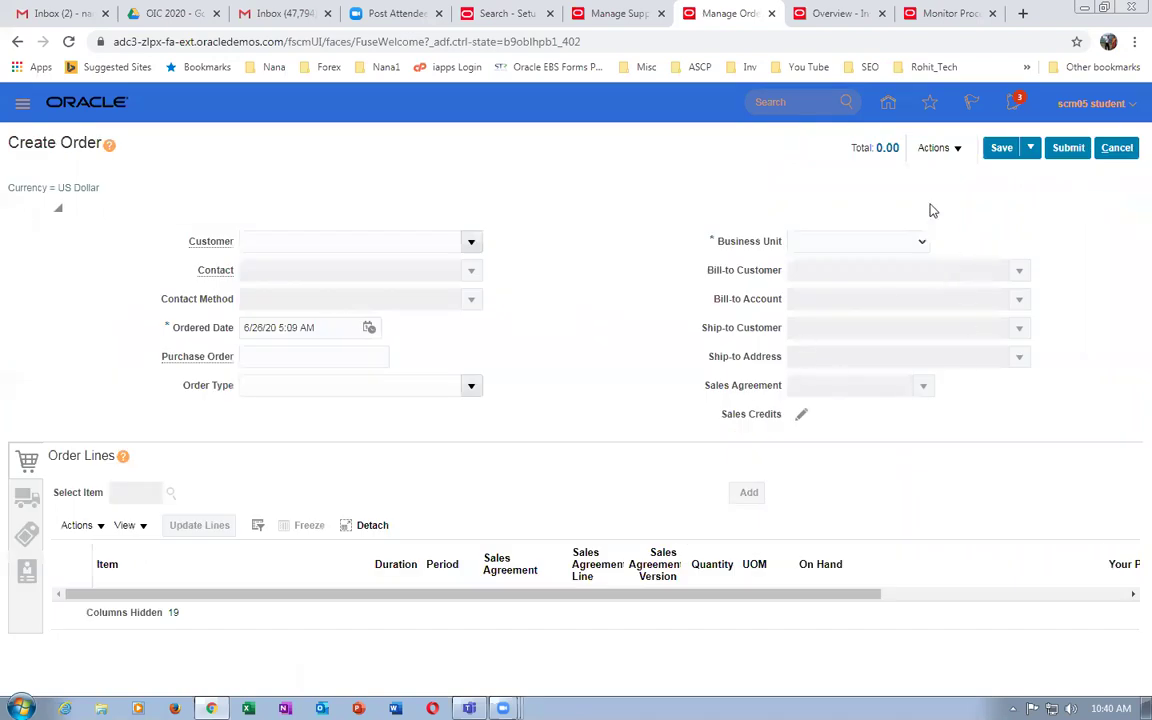
left_click(940, 149)
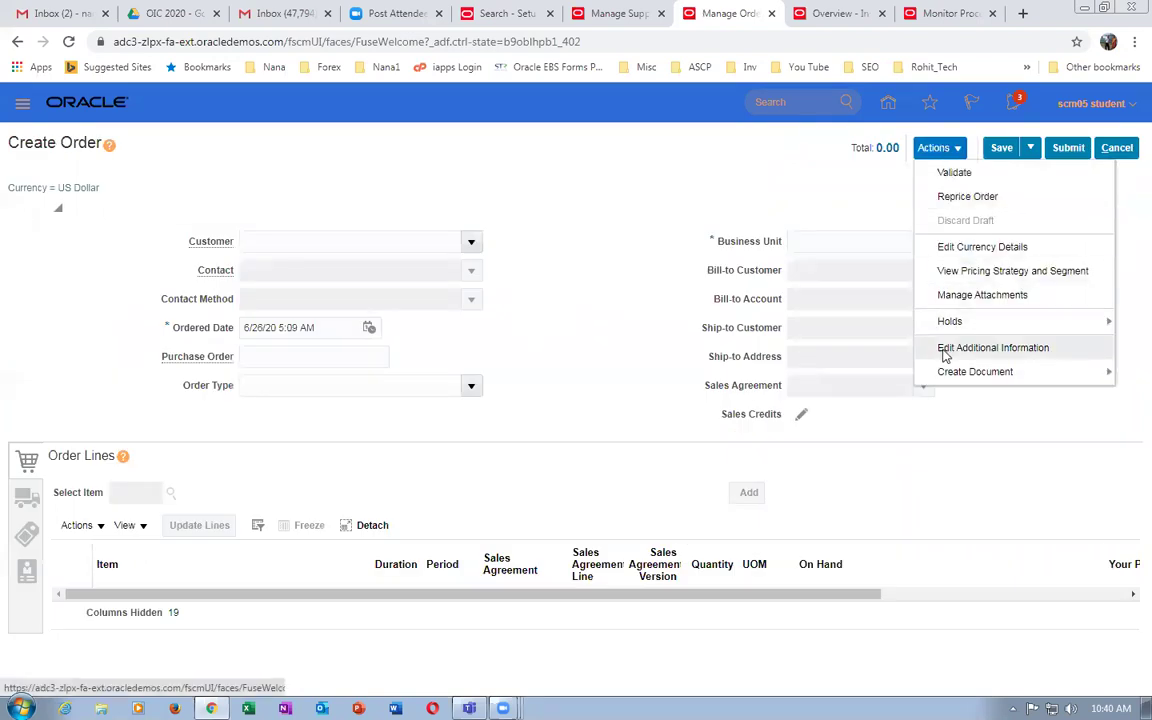
left_click(993, 348)
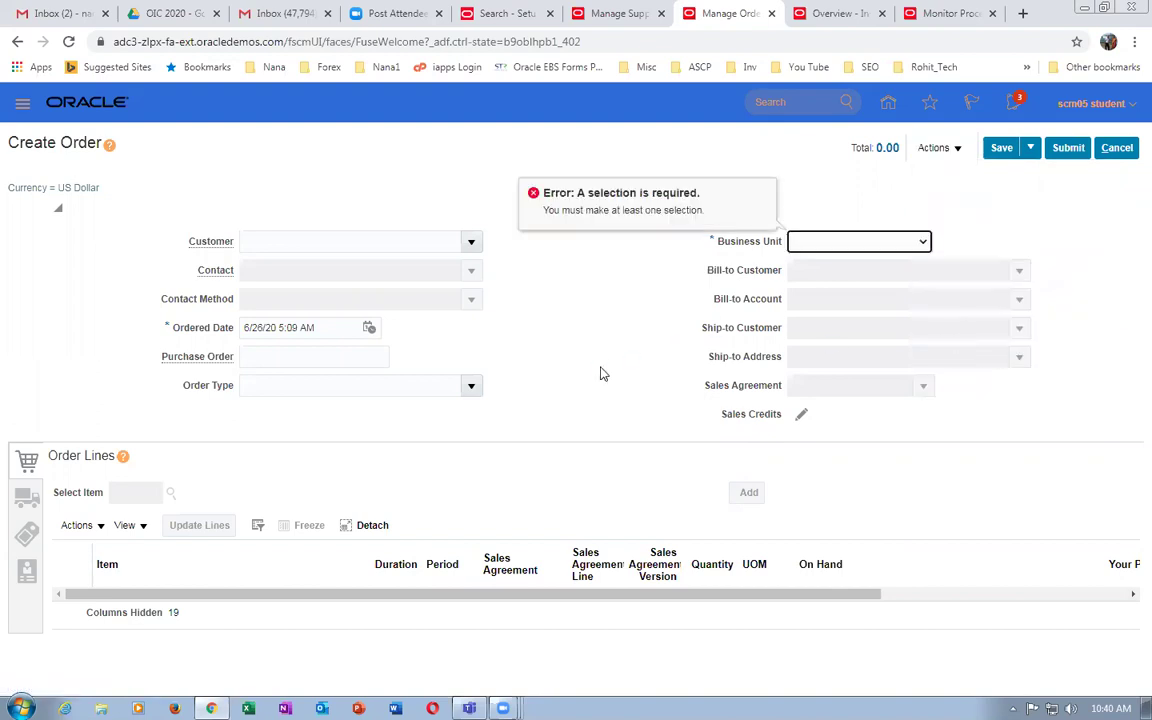
Set the order's business unit to US1 Business Unit and its customer to Computer Service and Rentals.
left_click(895, 243)
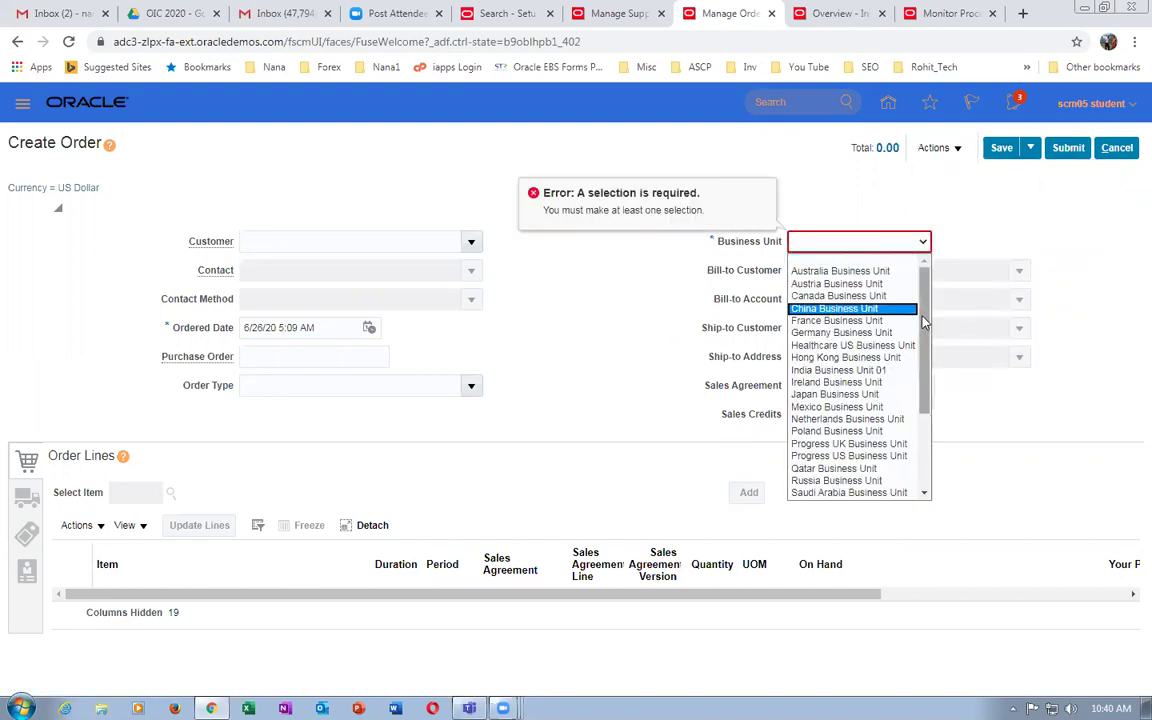
scroll(855, 400, "down", 3)
left_click(860, 456)
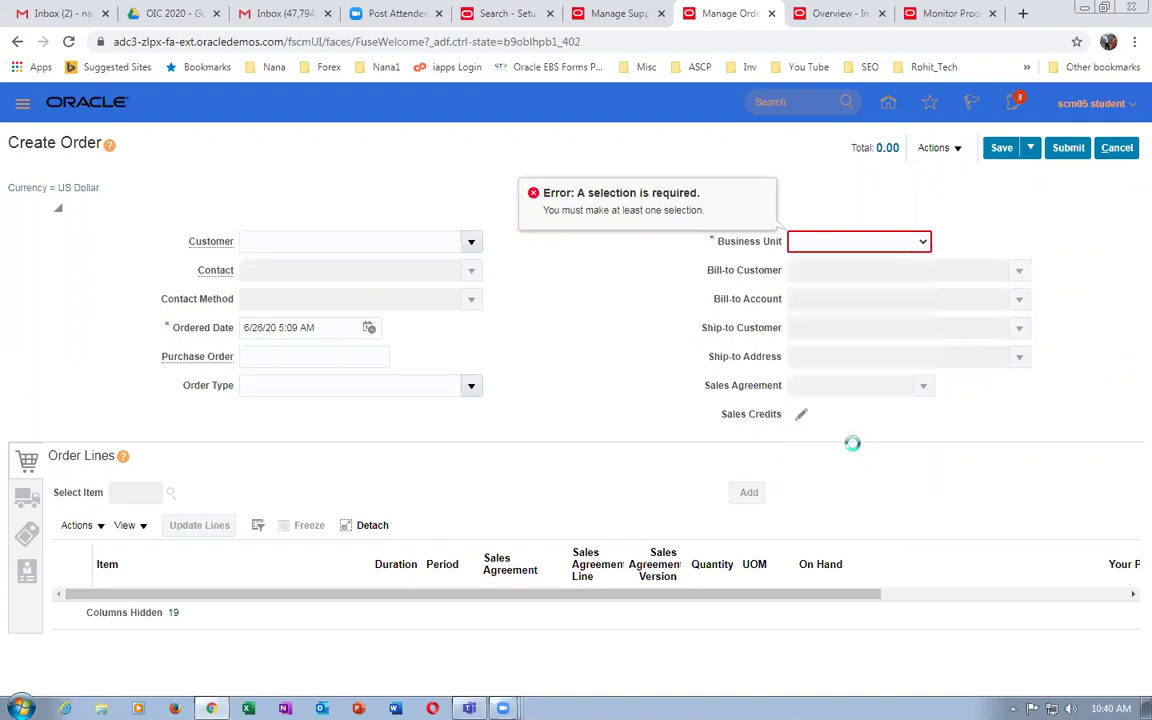
left_click(372, 240)
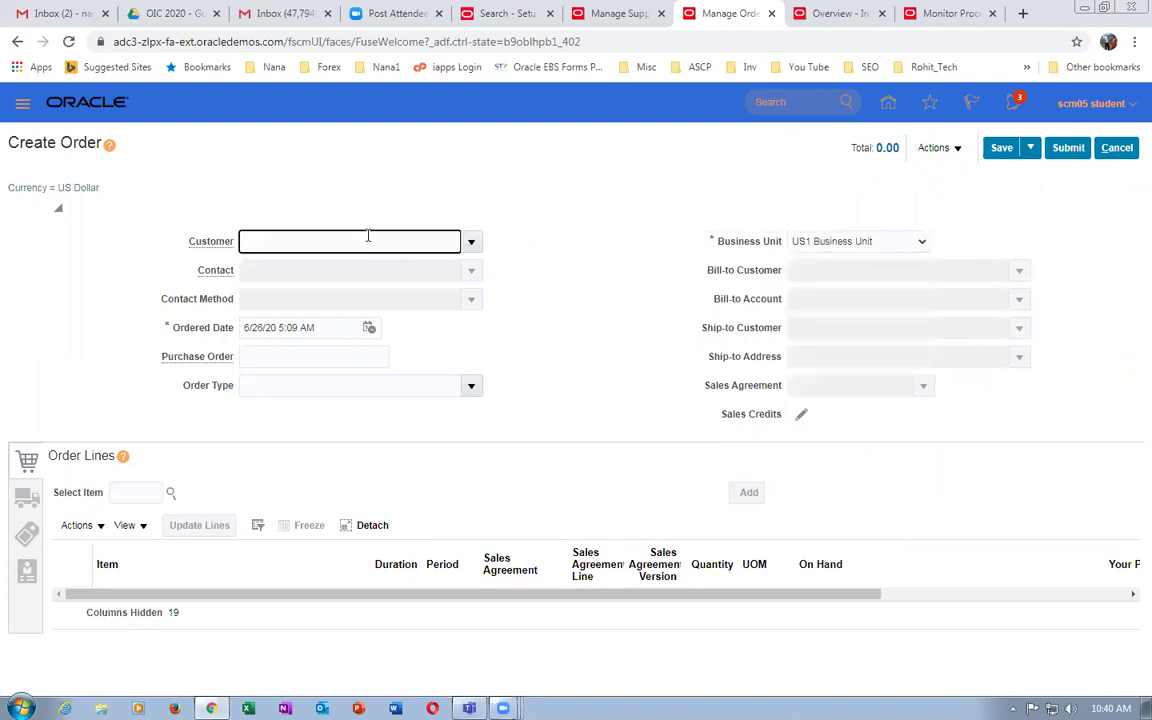
type("comp")
left_click(339, 265)
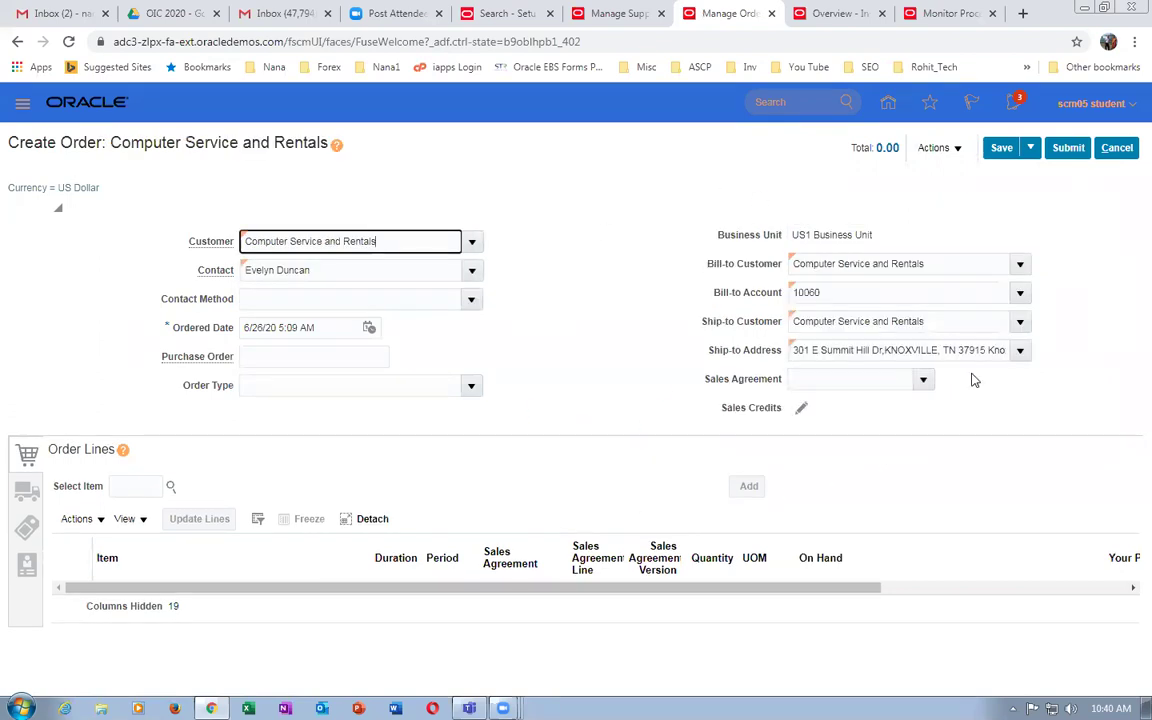
Examine the Loyalty Status and Sales Channel choices in the order's additional header information.
left_click(936, 148)
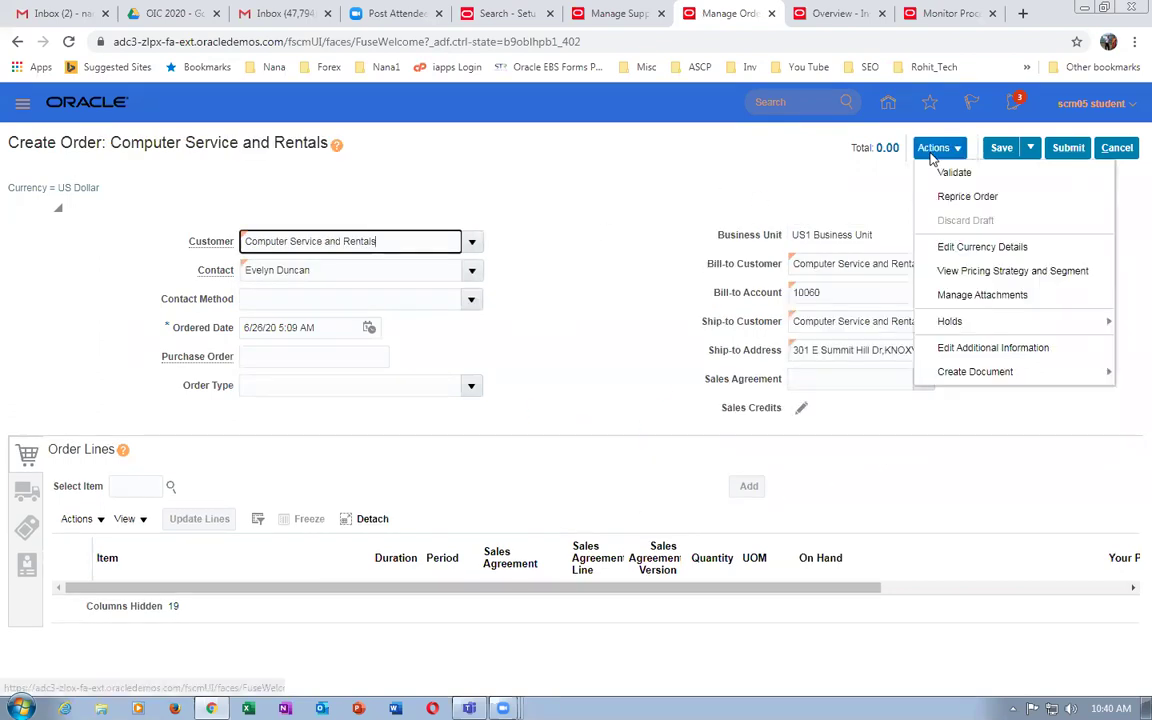
left_click(987, 349)
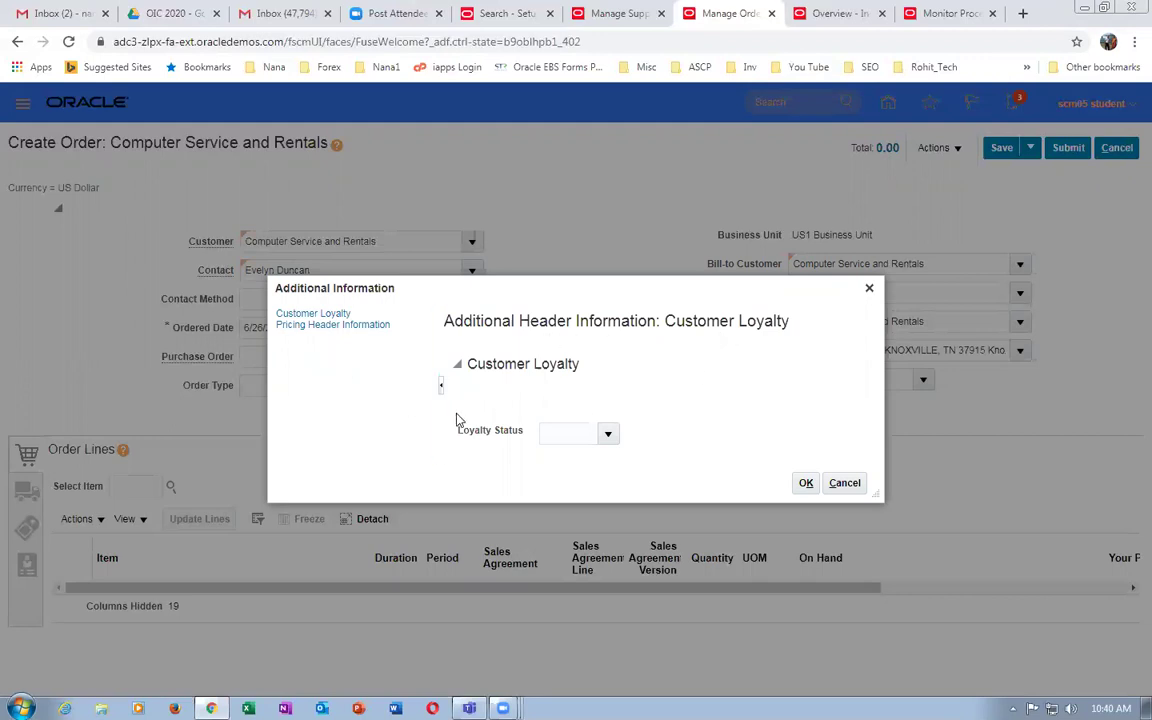
left_click(607, 436)
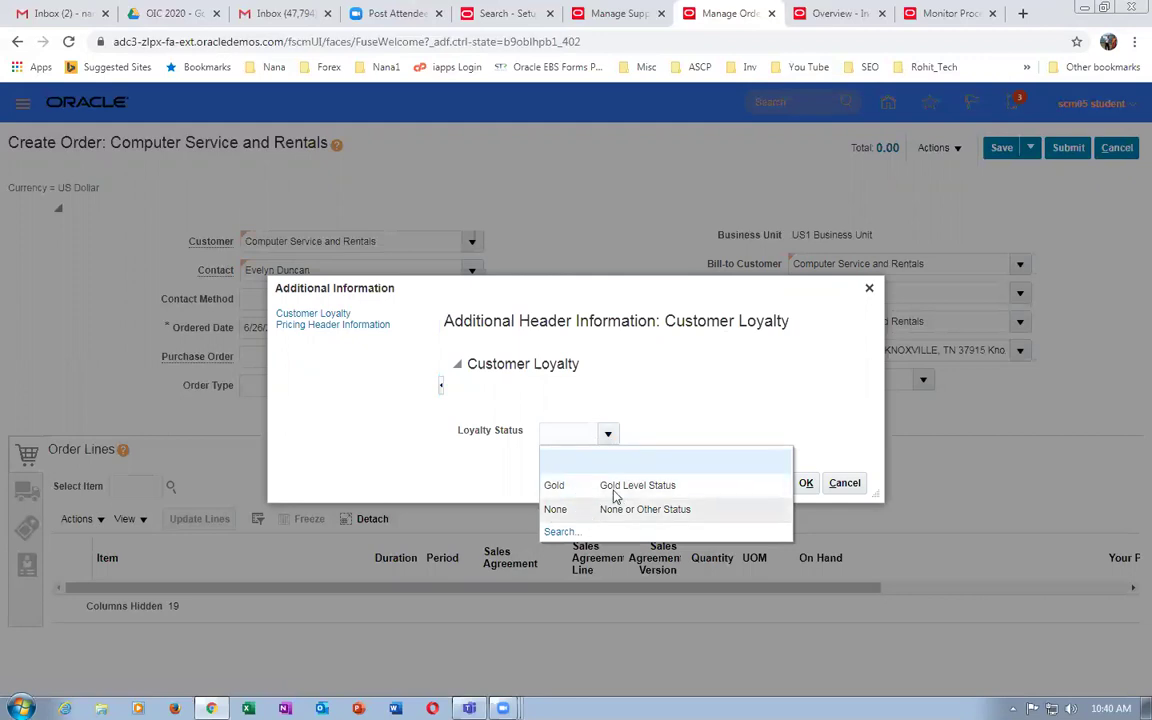
left_click(640, 411)
left_click(348, 322)
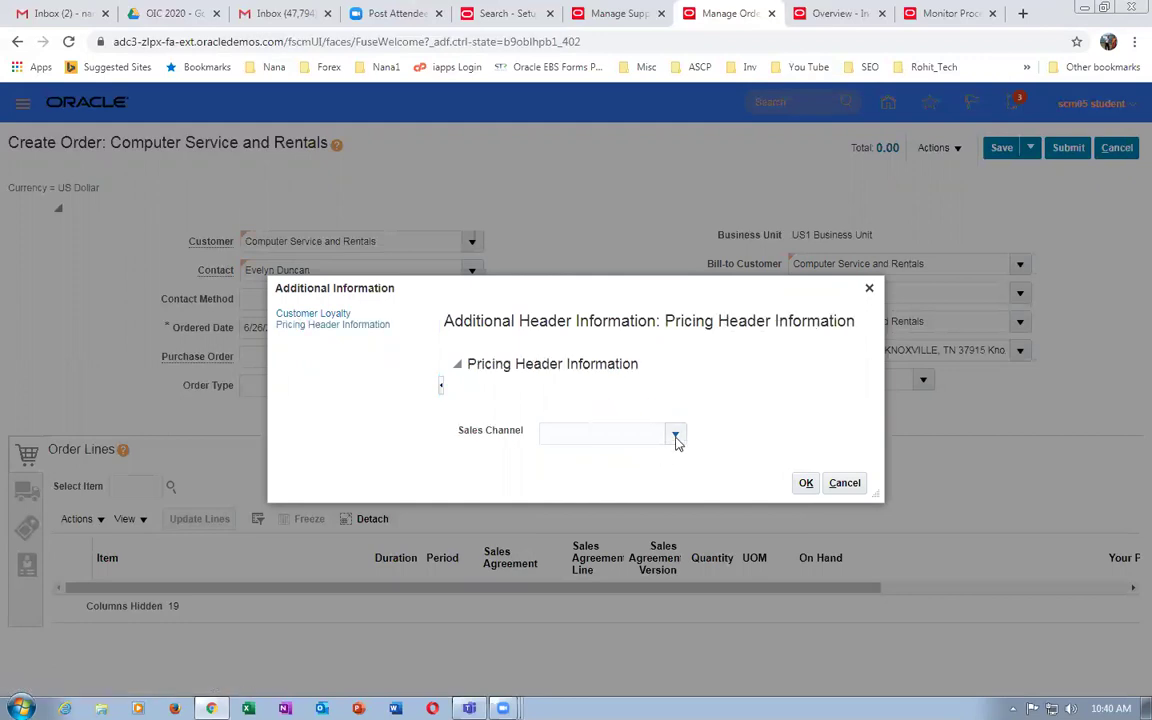
left_click(675, 438)
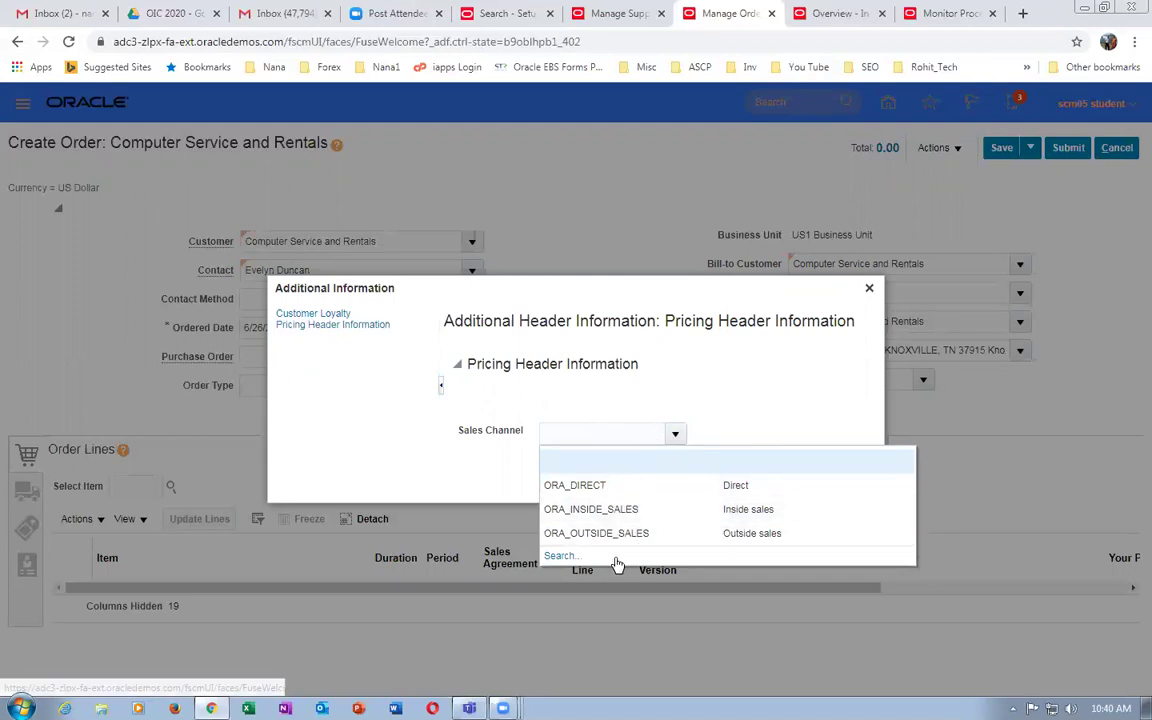
left_click(341, 376)
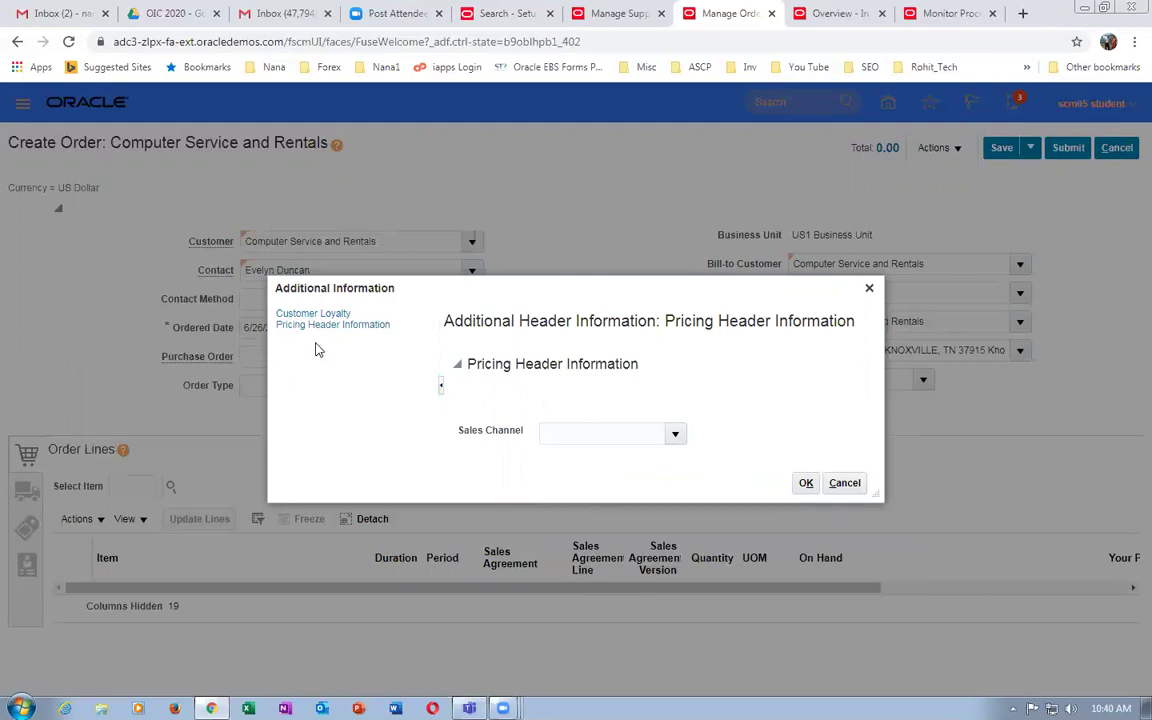
In the Inventory Management browser tab, go to Setup and Maintenance and open its setup search page.
left_click(840, 14)
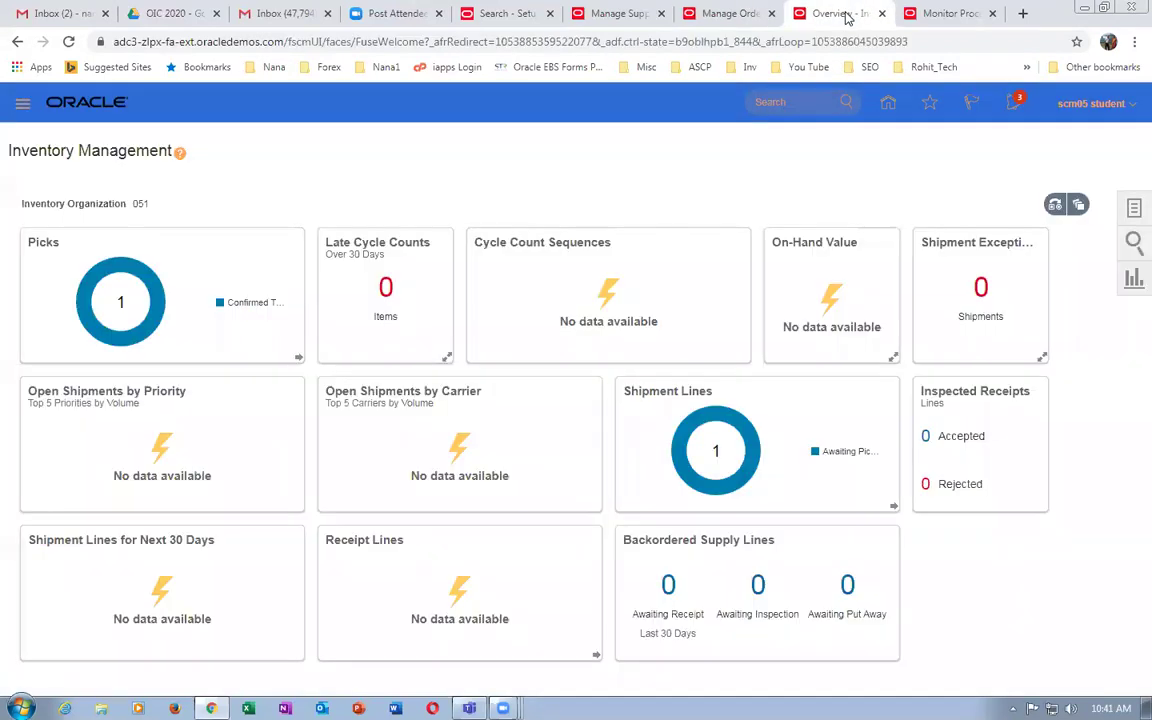
left_click(1091, 106)
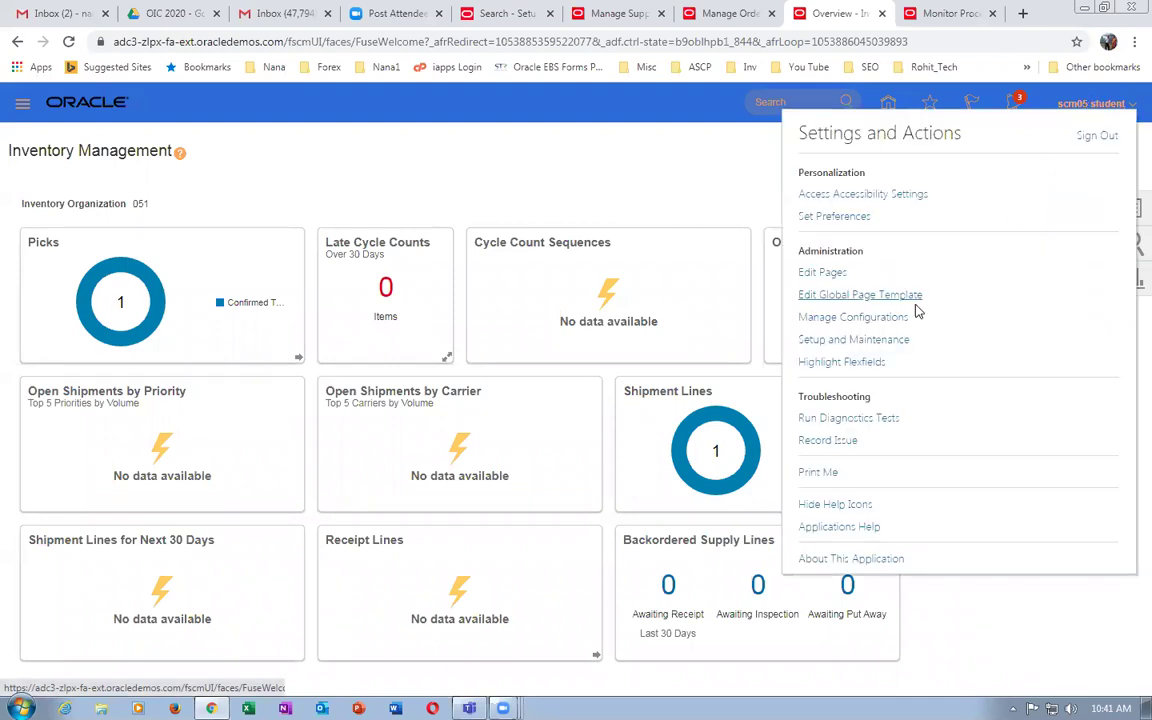
left_click(882, 340)
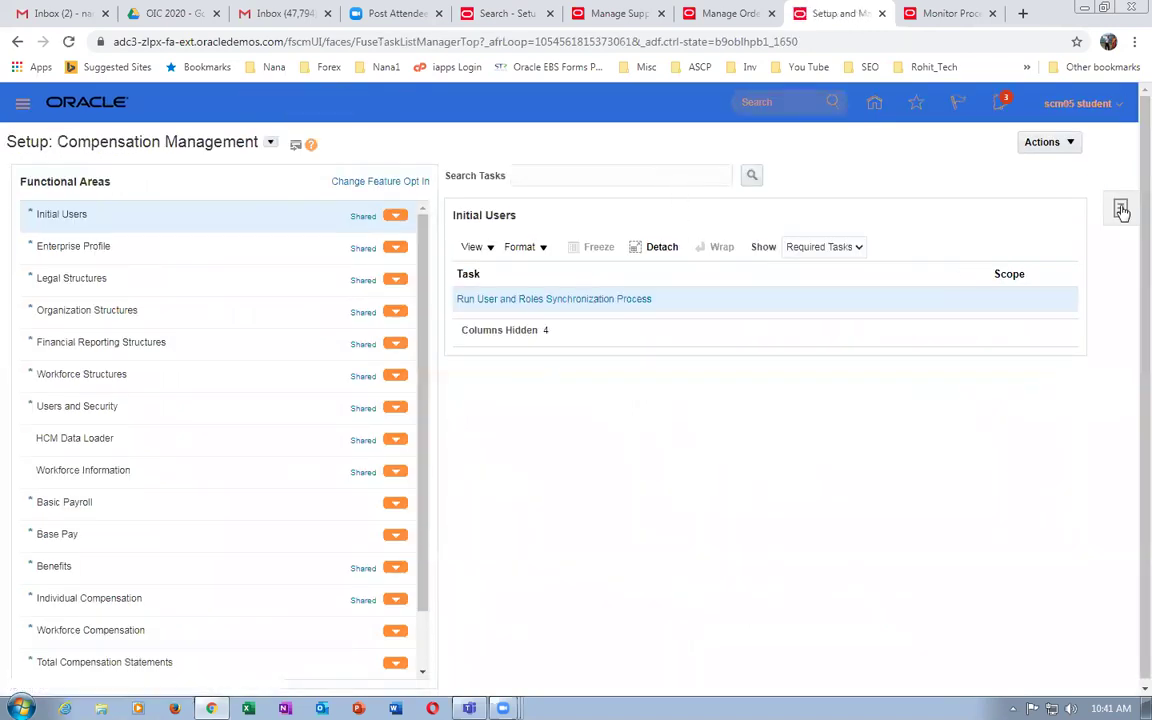
left_click(1119, 213)
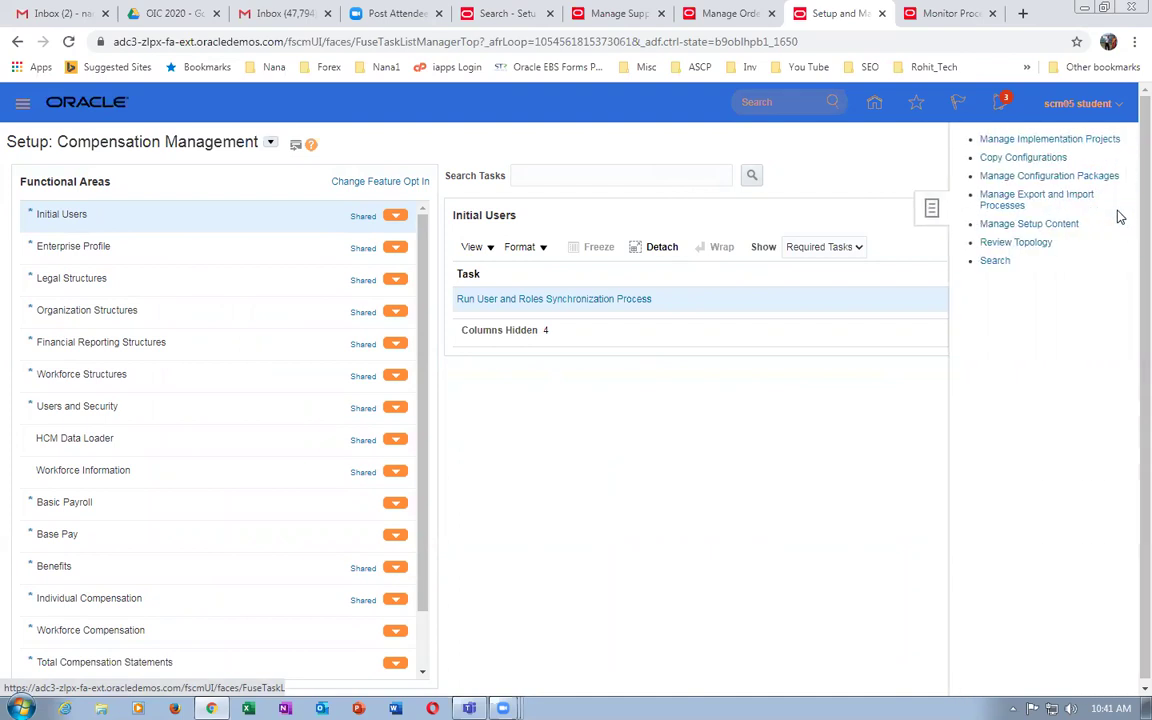
left_click(995, 262)
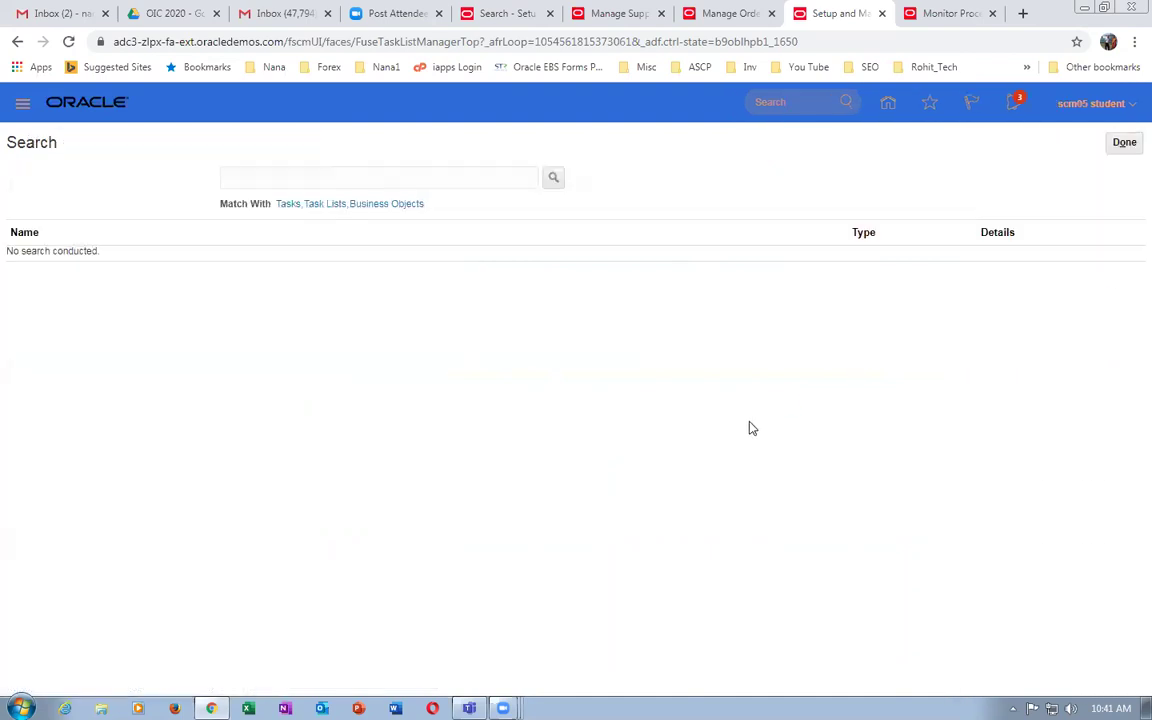
Search the setup tasks for man%exten%flex% and open Manage Extensible Flexfields.
left_click(300, 180)
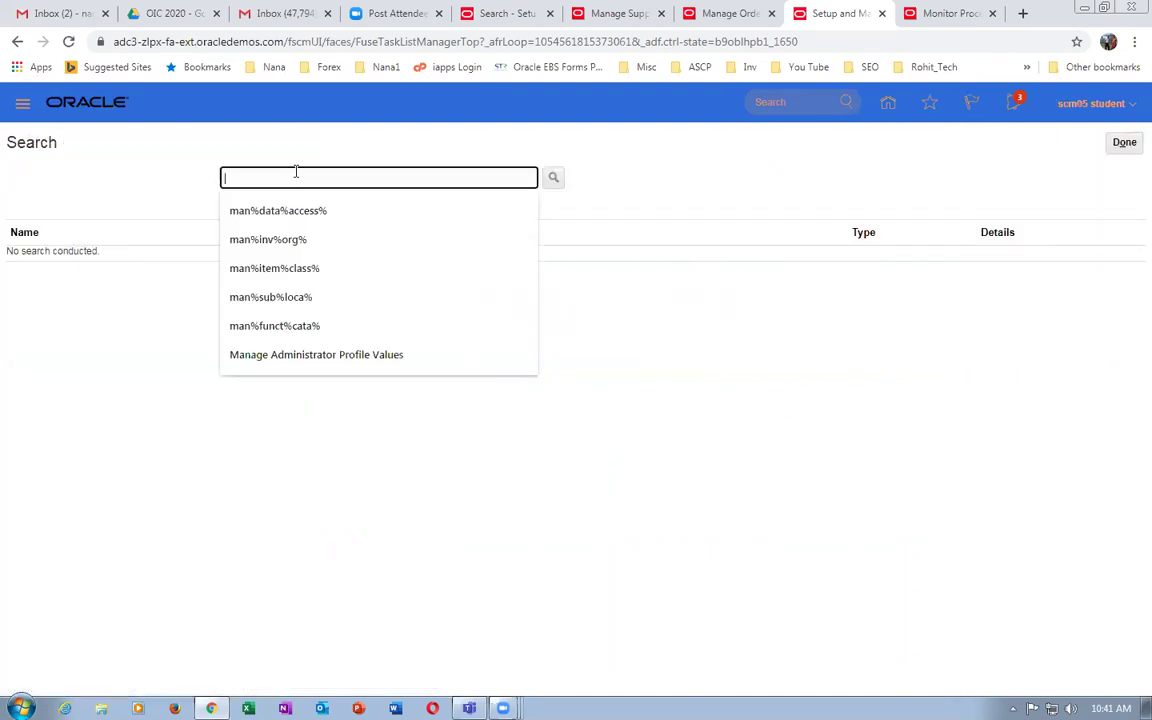
type("man%exten%")
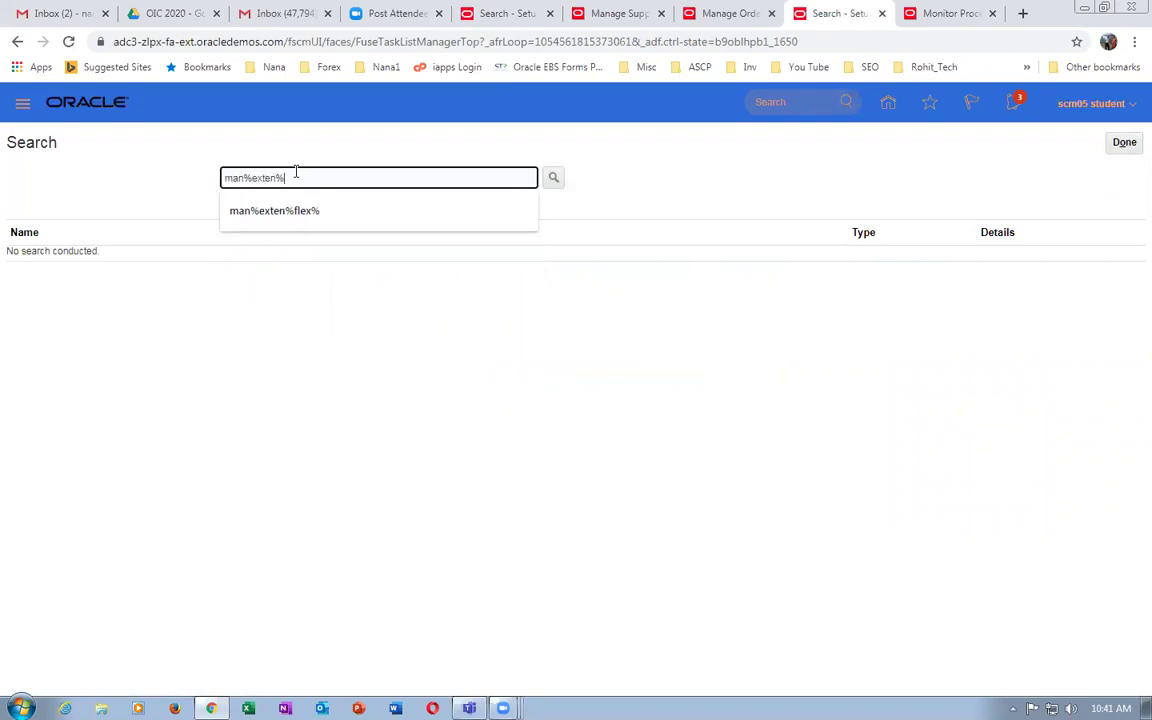
type("flex%")
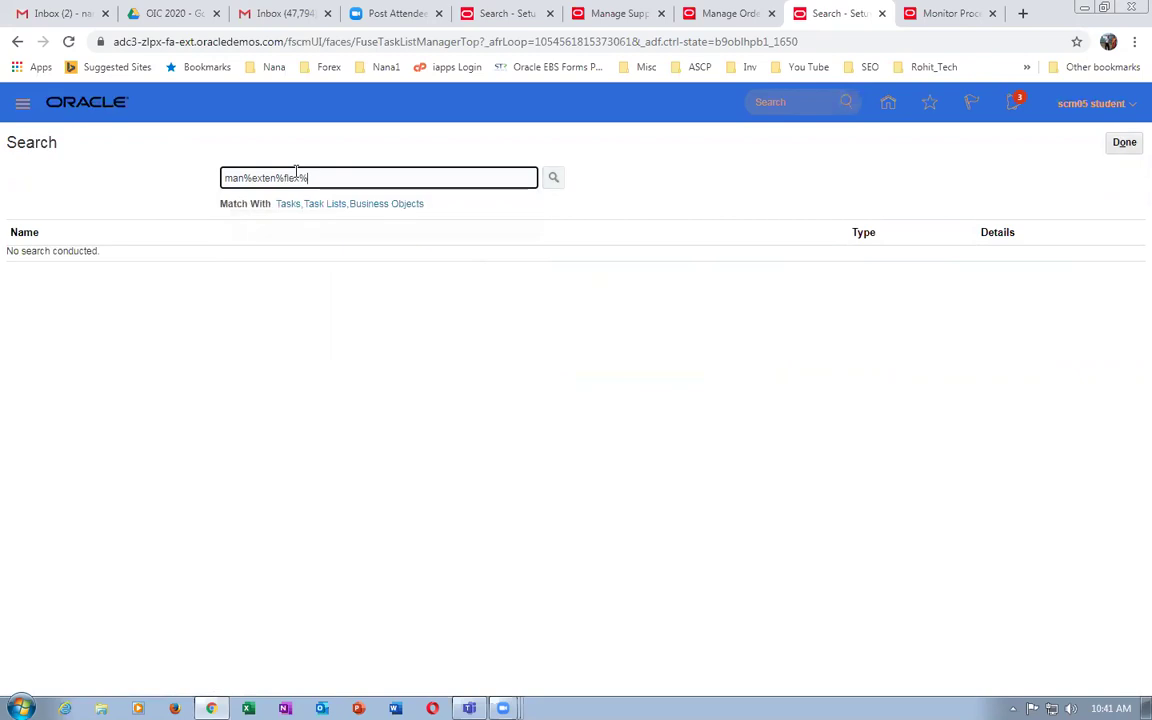
key("Return")
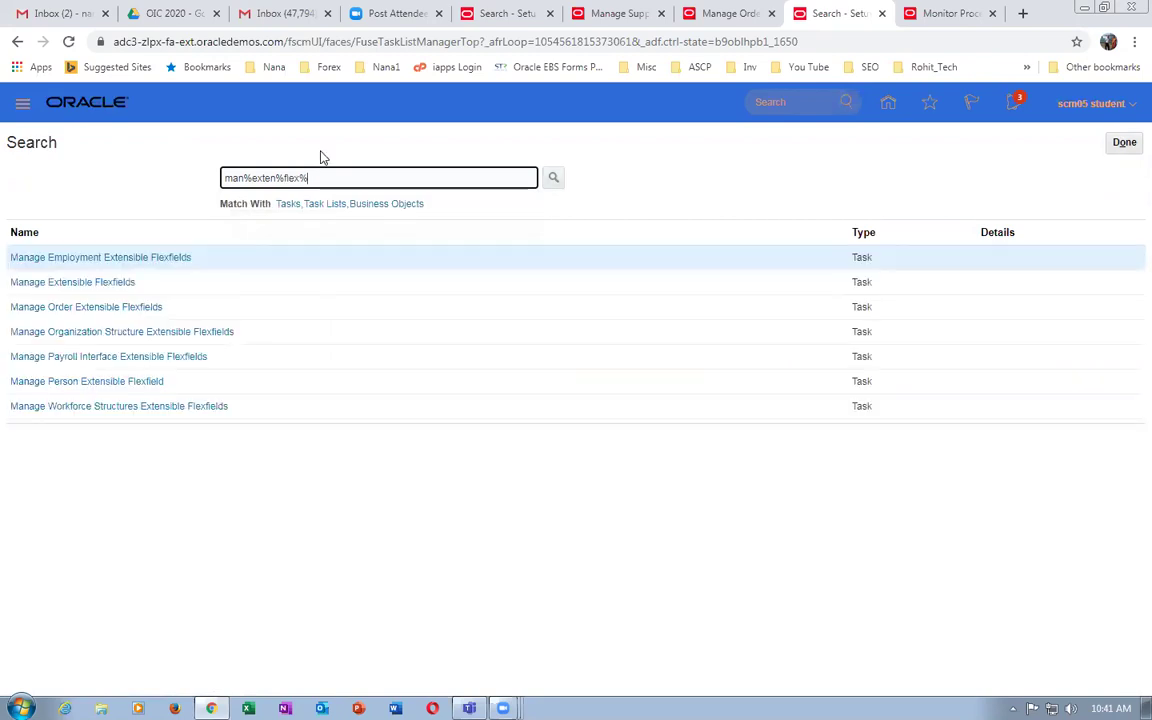
left_click(64, 284)
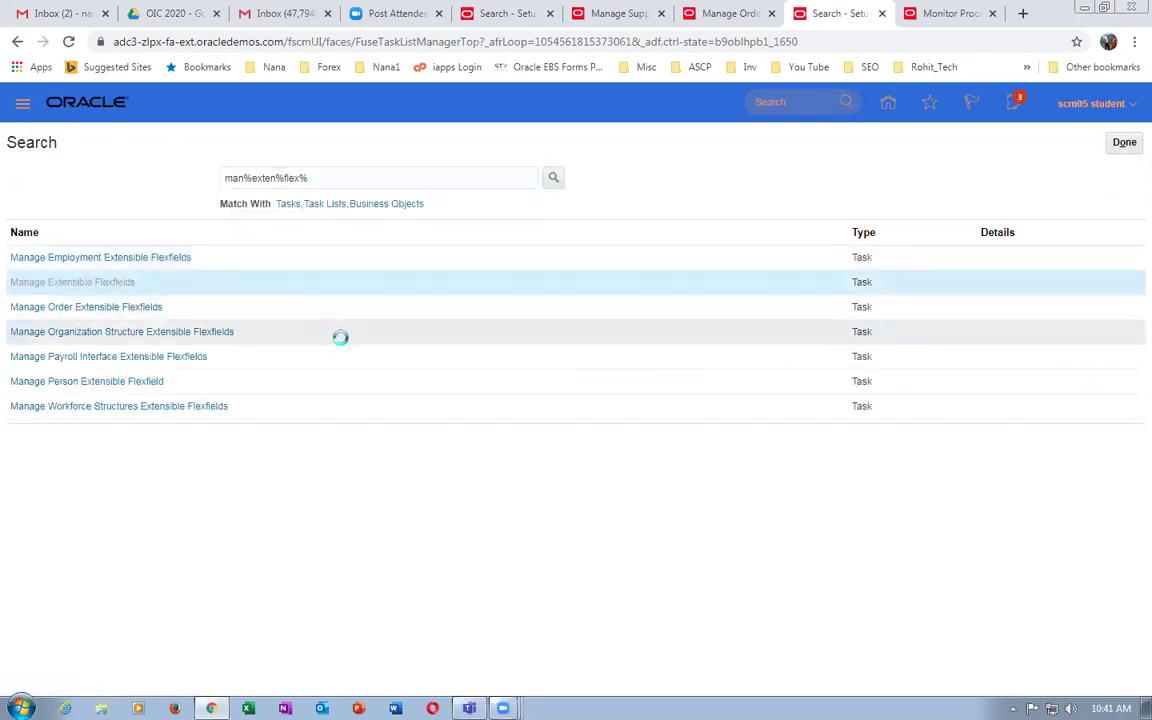
Search the extensible flexfields by the name Header.
left_click(133, 204)
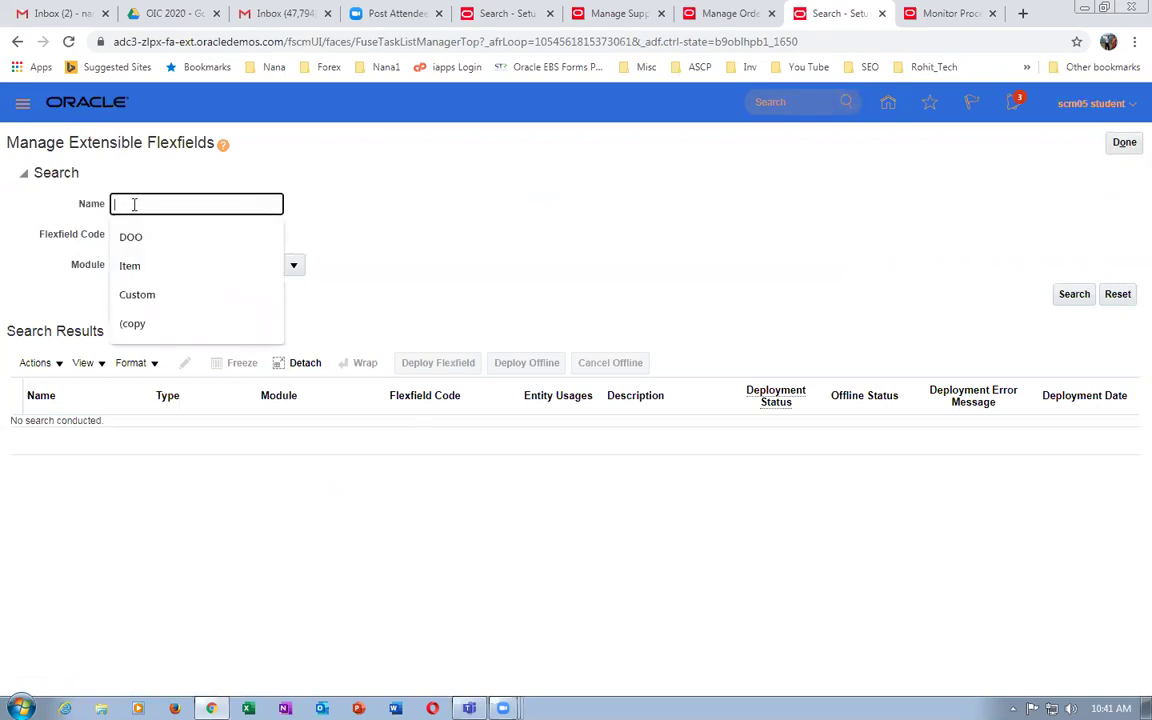
type("Header")
left_click(1072, 294)
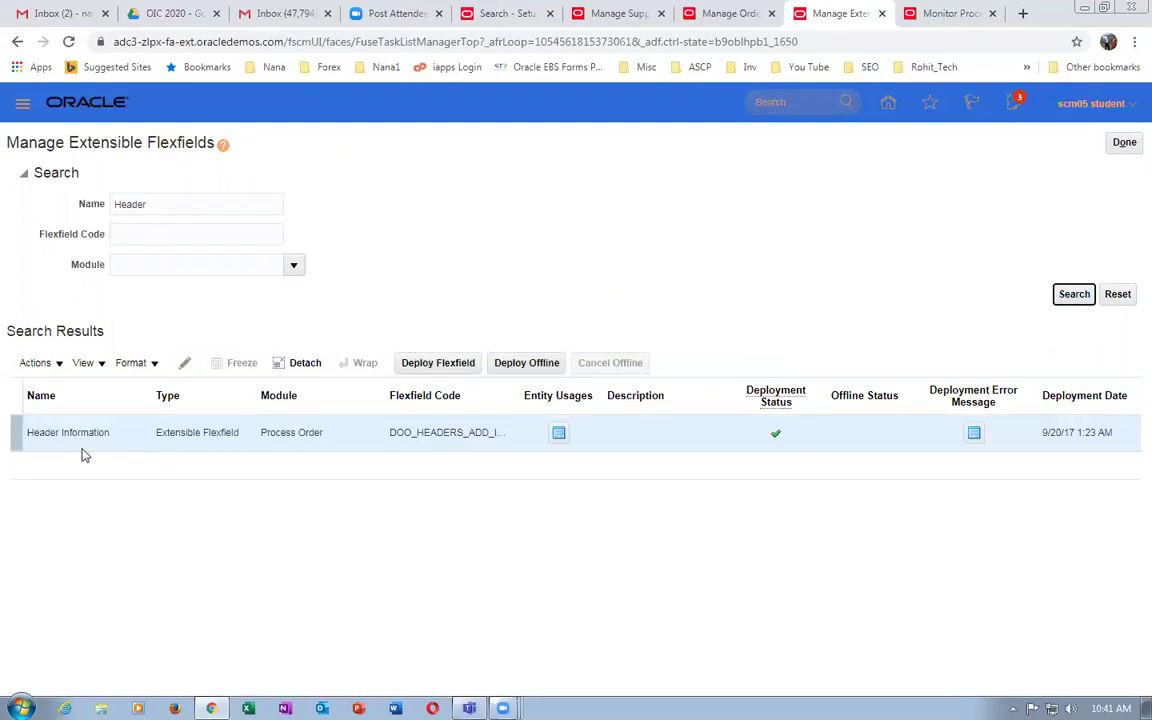
Open the Header Information flexfield for editing and show the associated contexts of its Additional Header Information category.
left_click(10, 432)
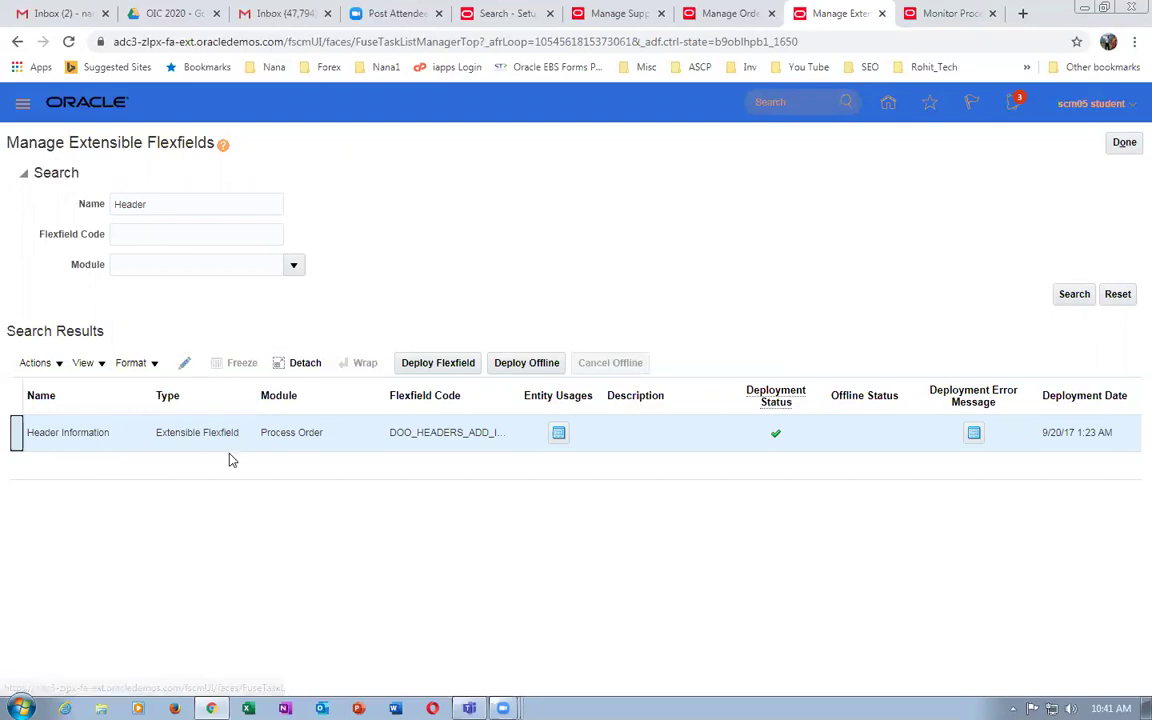
left_click(183, 364)
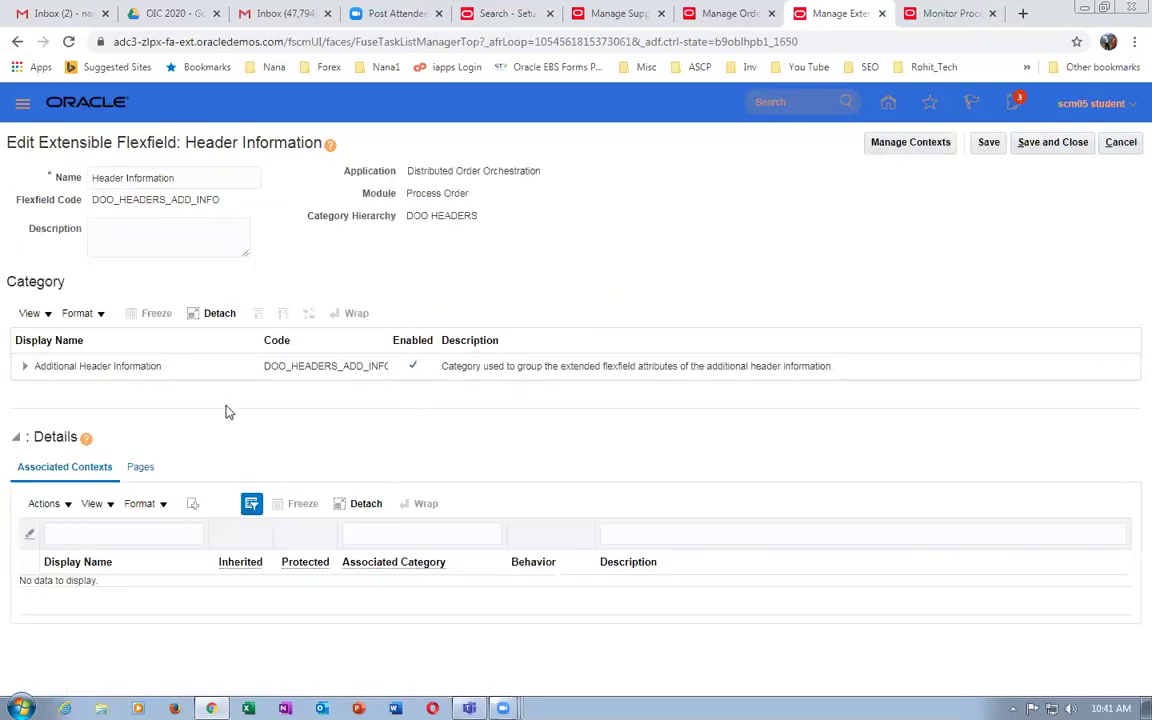
left_click(204, 372)
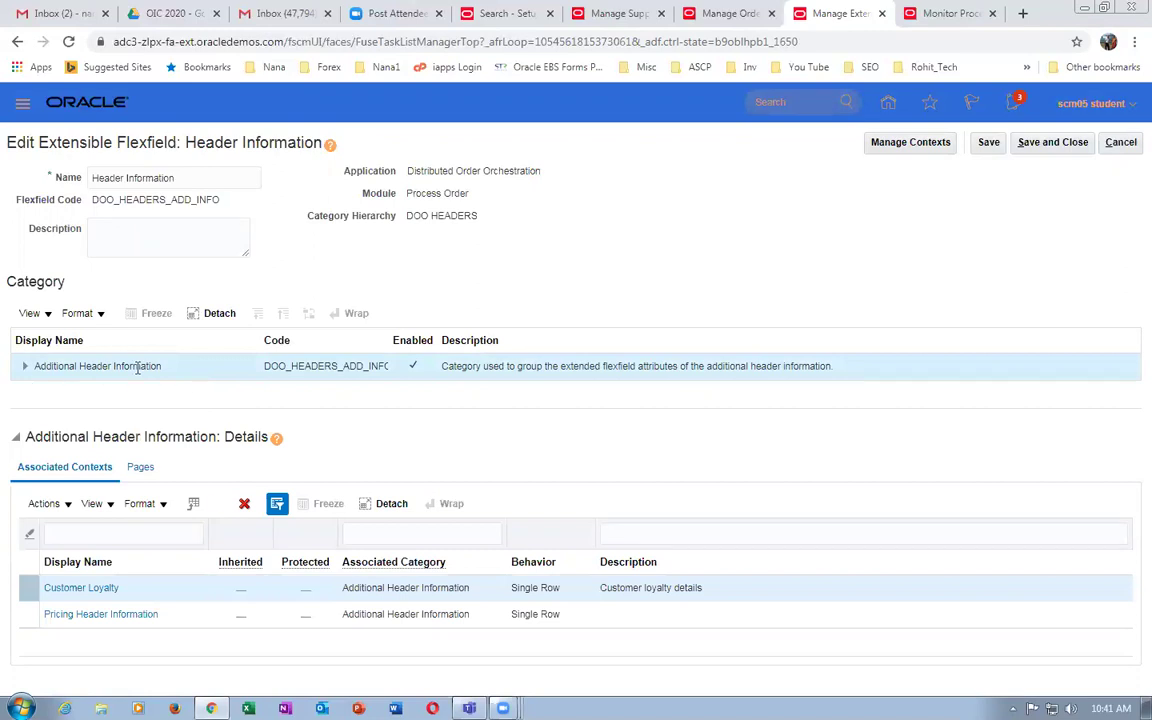
Return to the sales order, reopen its additional information to compare it with the flexfield contexts, and close it without changes.
left_click(728, 14)
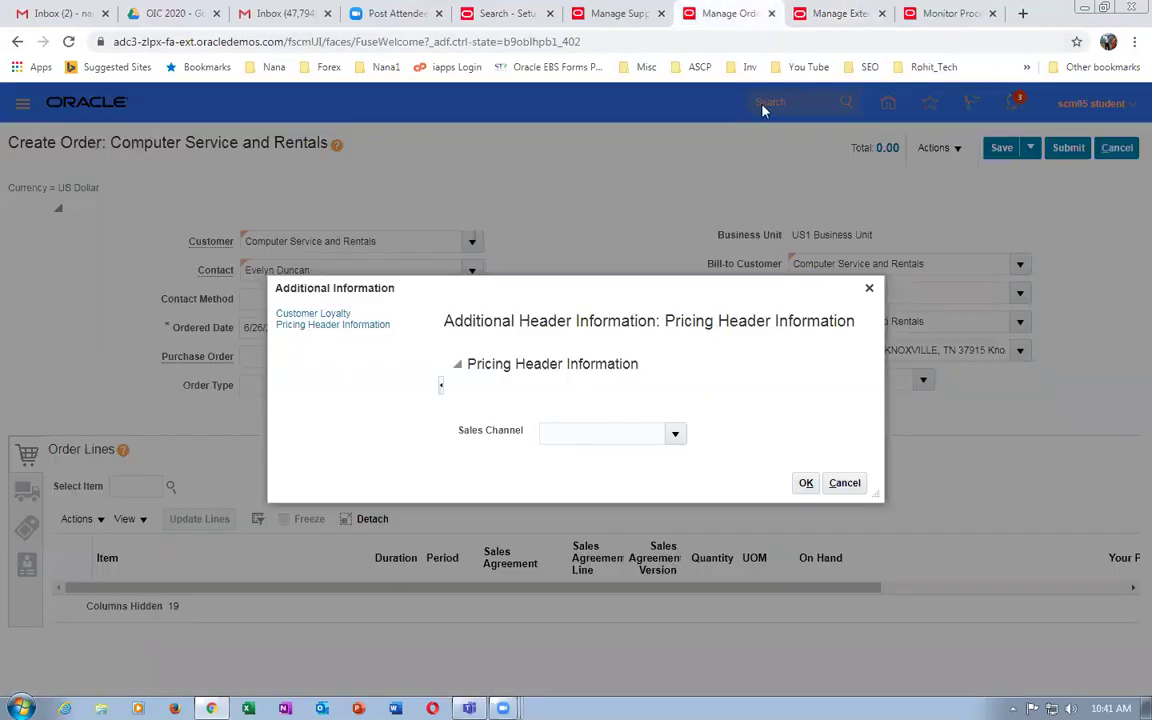
left_click(844, 483)
left_click(934, 148)
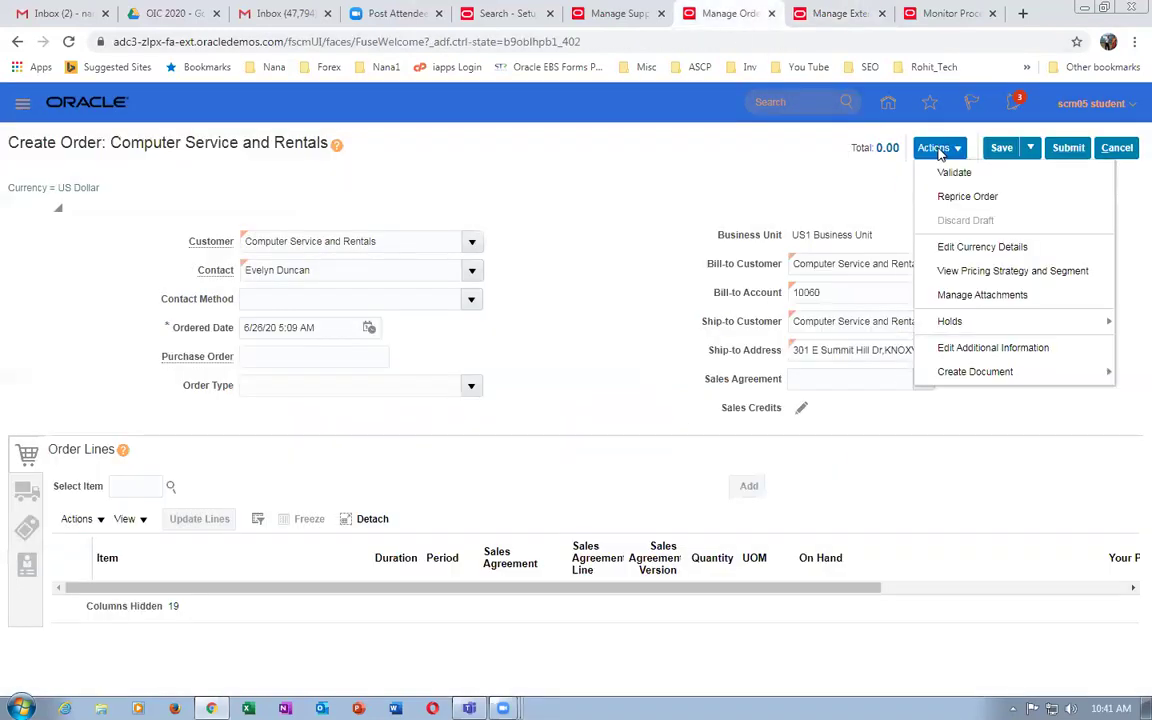
left_click(1012, 350)
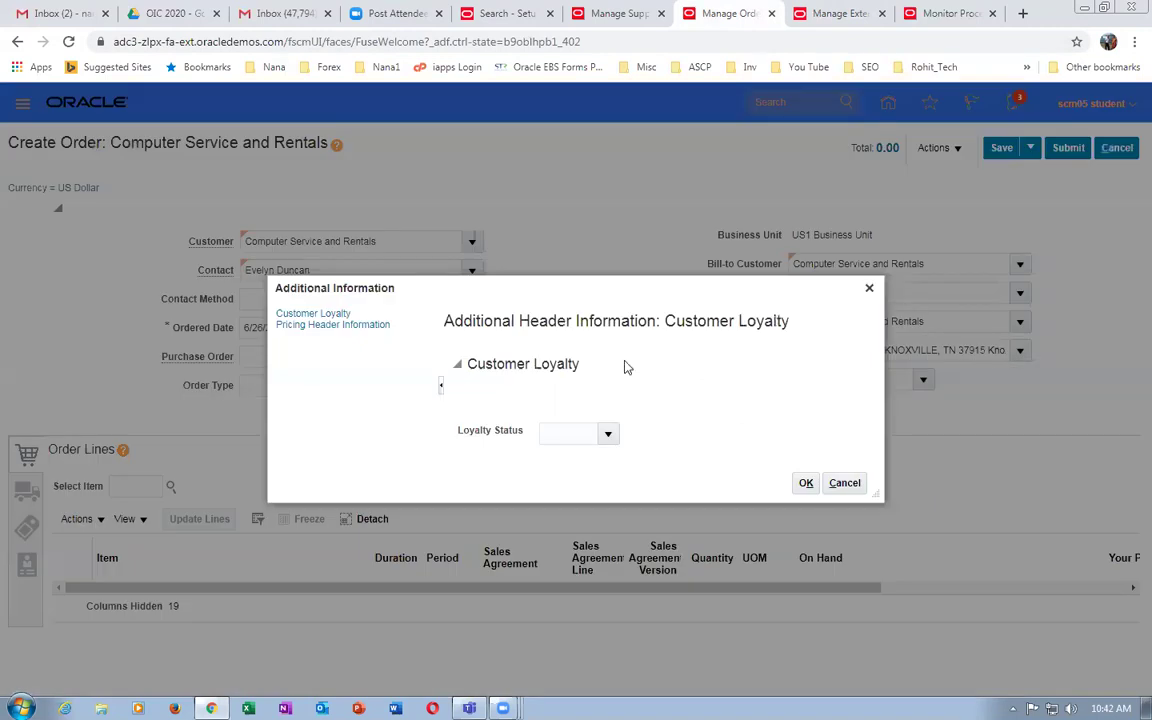
left_click(846, 484)
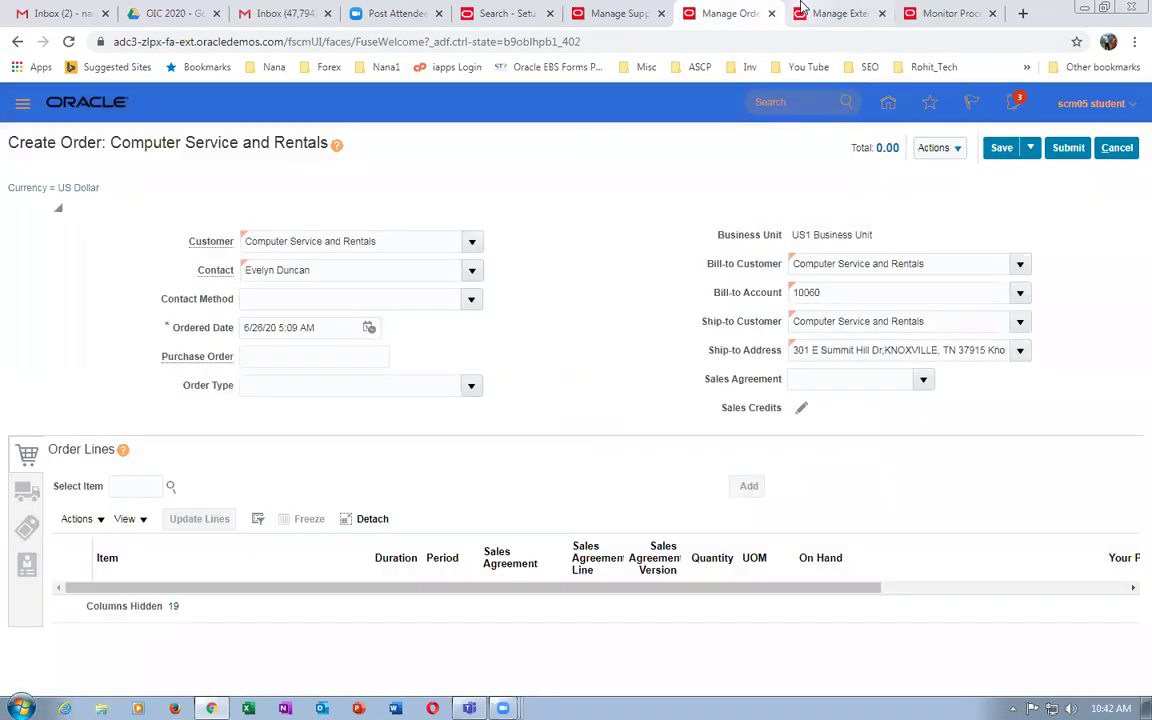
Return to the Header Information flexfield and view the Customer Loyalty context's Loyalty Status segment and context usages.
left_click(818, 16)
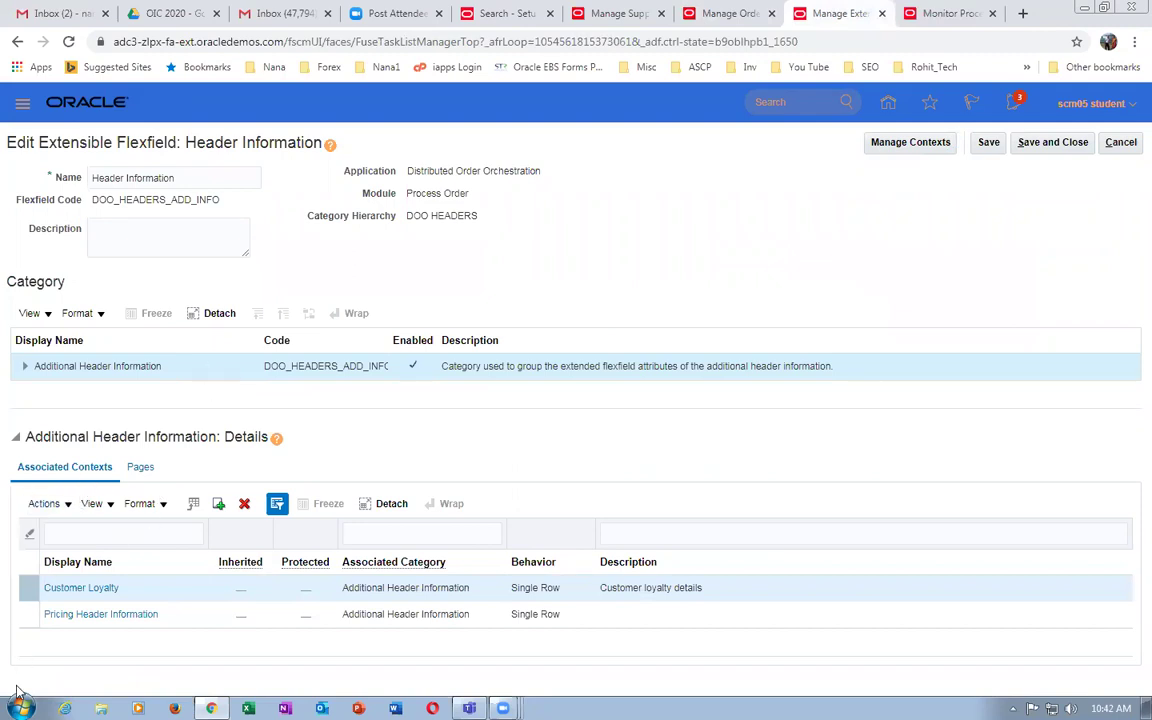
left_click(22, 589)
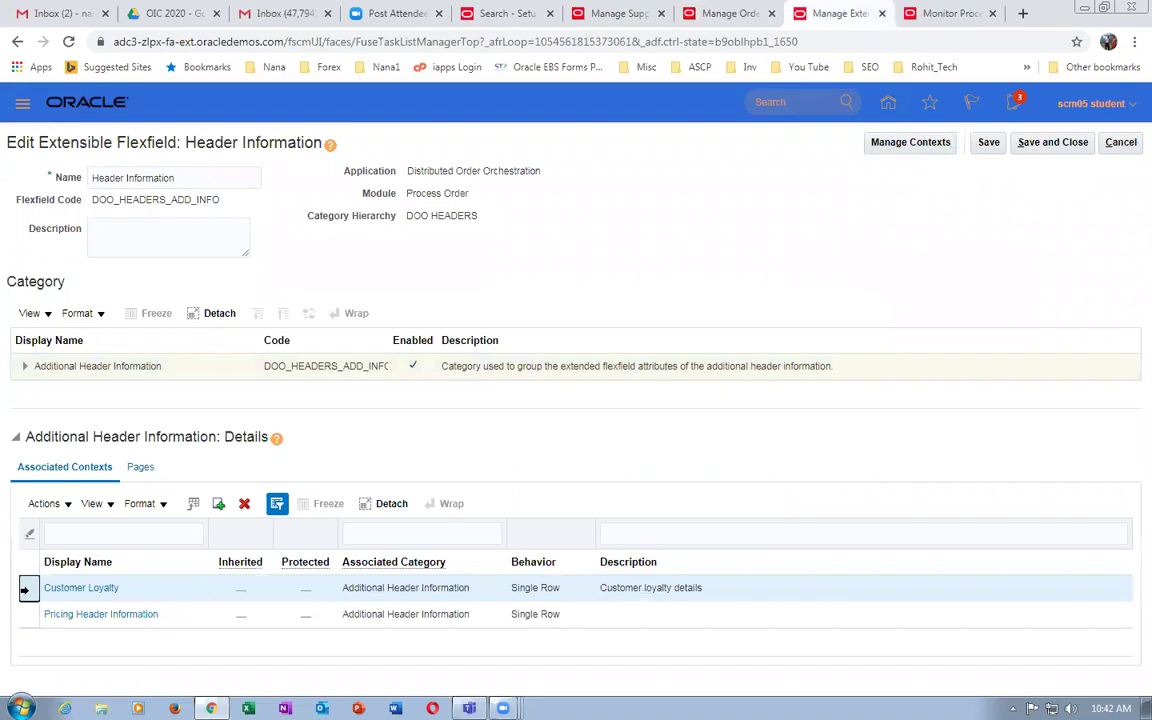
left_click(68, 590)
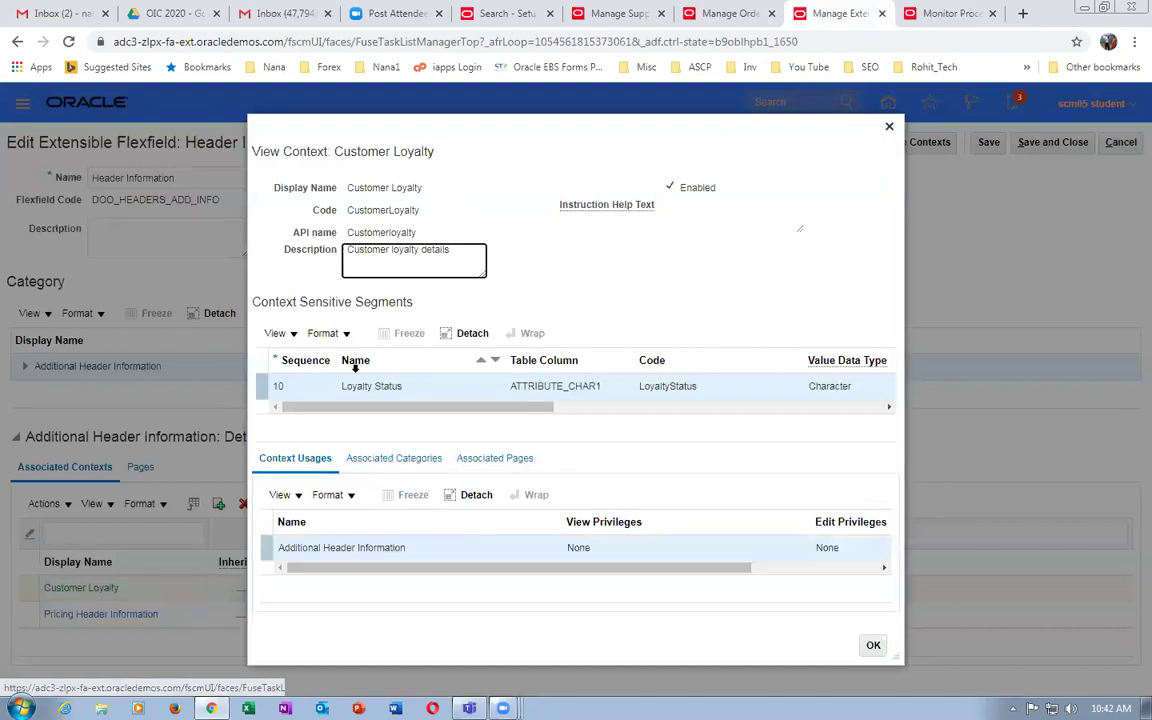
left_click(366, 387)
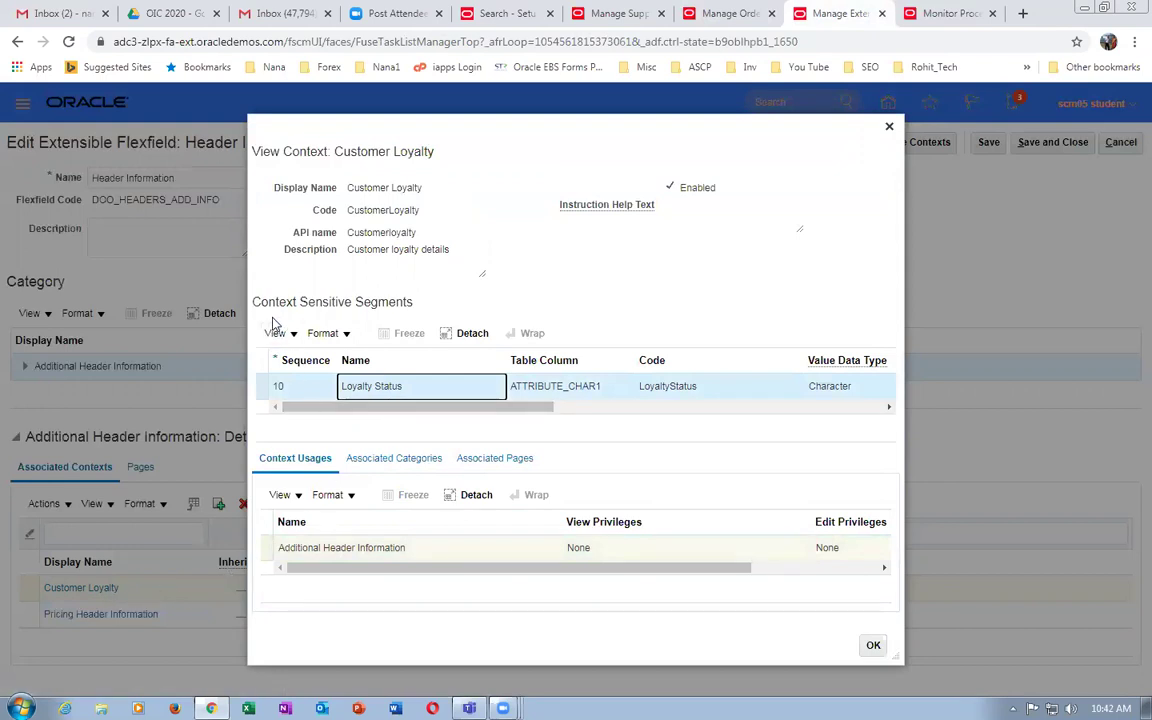
mouse_move(373, 406)
left_mouse_down()
mouse_move(483, 427)
mouse_move(721, 436)
mouse_move(357, 416)
left_mouse_up()
left_click_drag(386, 568, 585, 585)
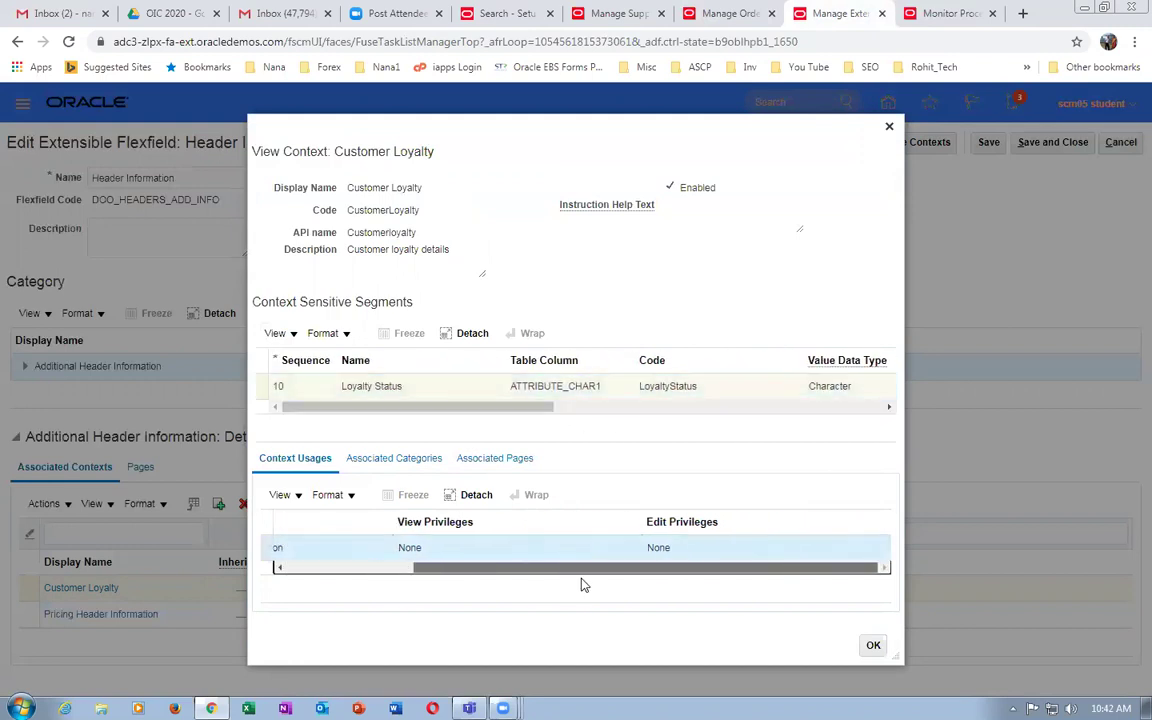
On the sales order, open the additional information, view the Loyalty Status choices under Customer Loyalty, and cancel without choosing one.
left_click(741, 17)
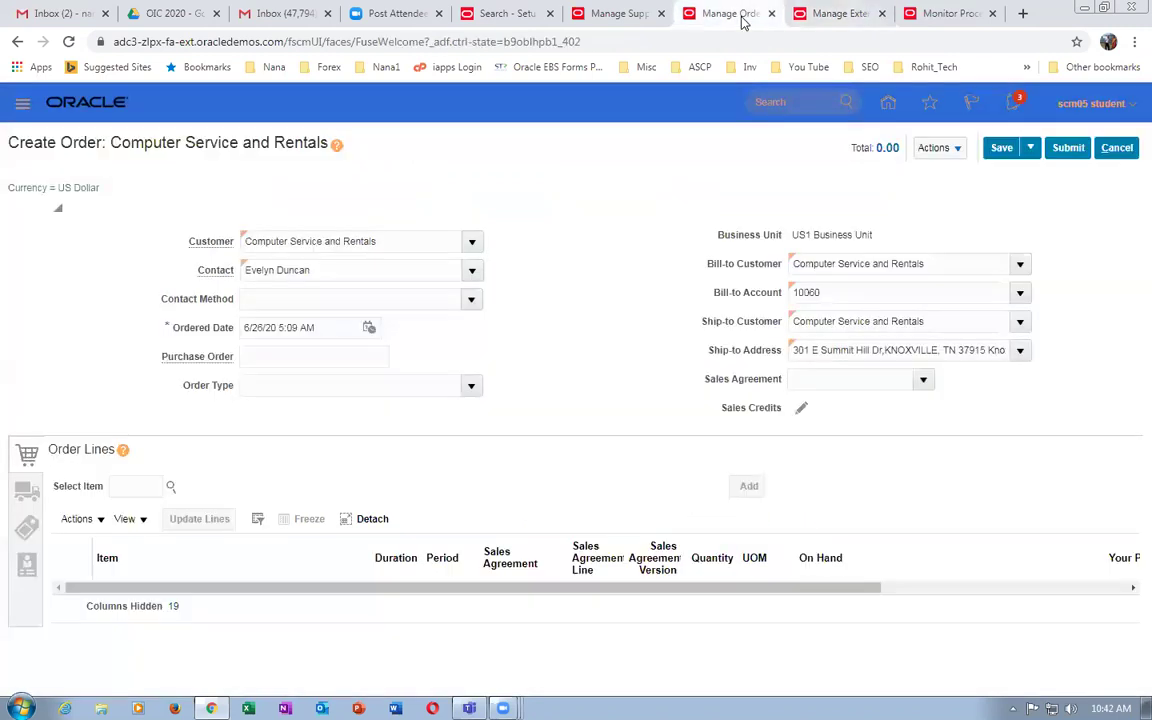
left_click(922, 148)
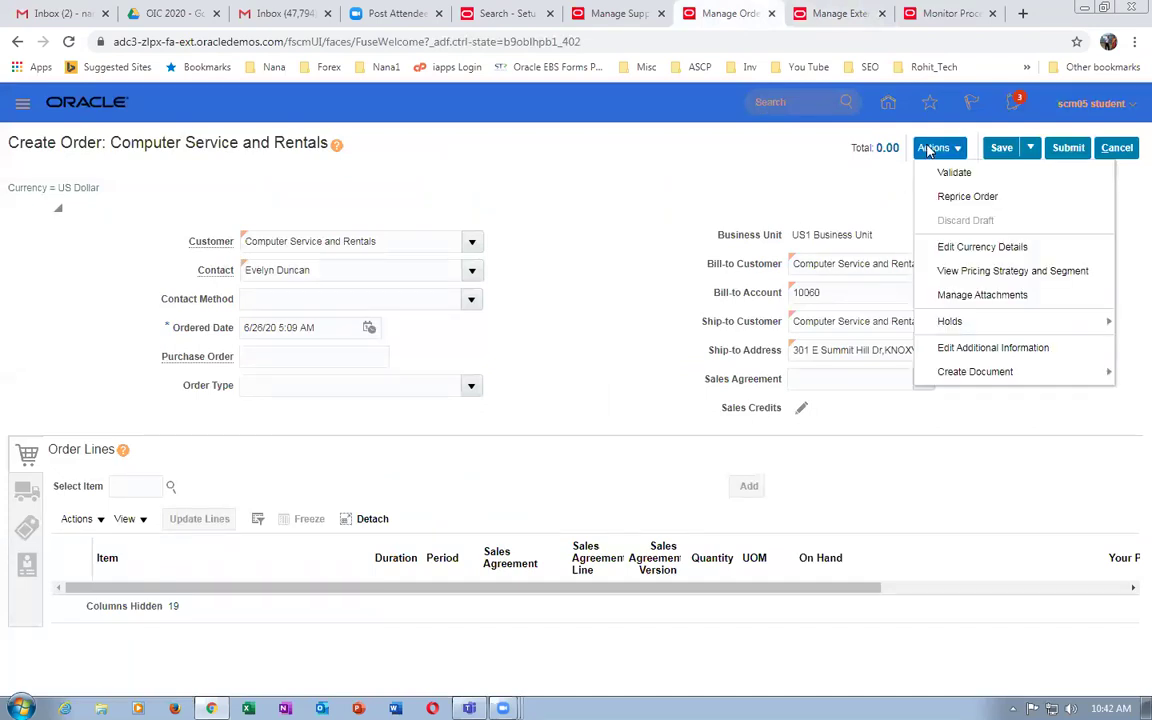
left_click(970, 352)
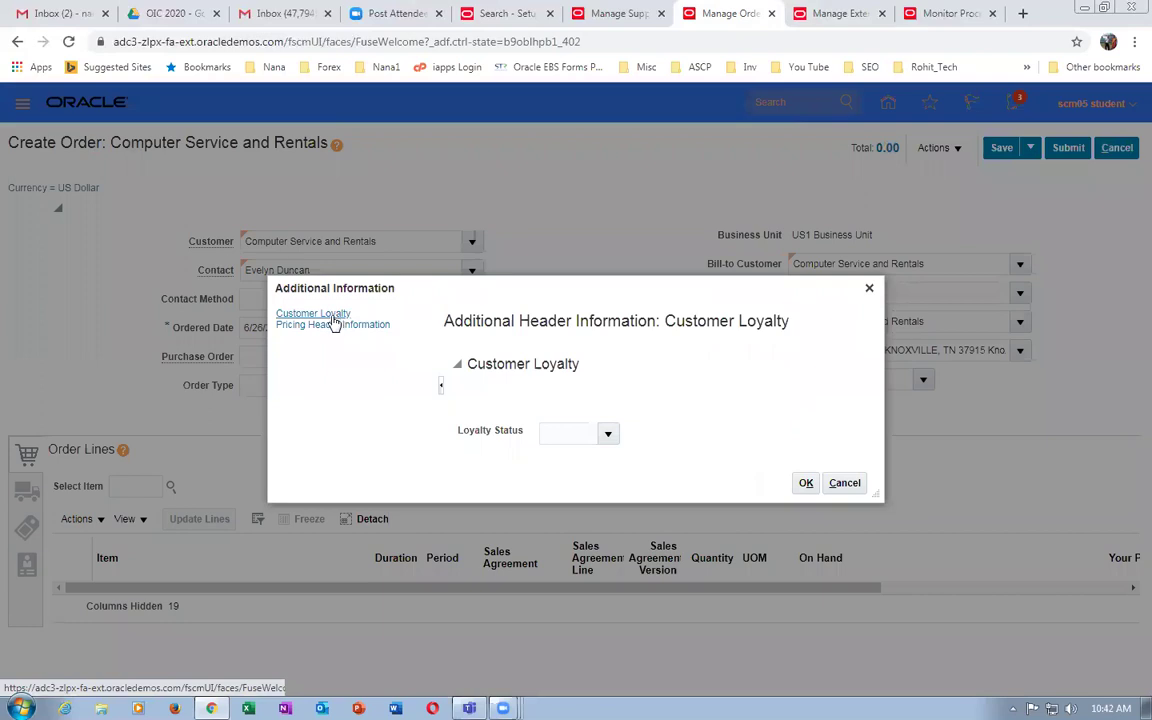
left_click(607, 438)
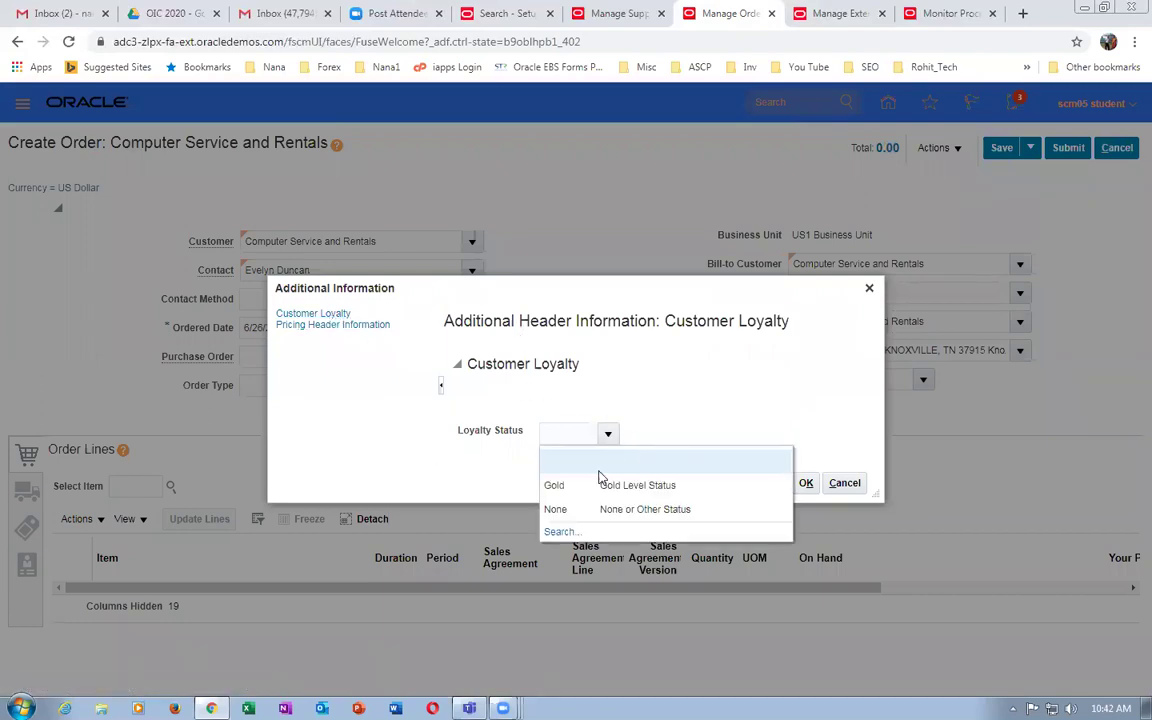
left_click(843, 483)
Close the flexfield's context view, search its manageable contexts, and open the Loyalty Status segment of Customer Loyalty for editing.
left_click(820, 13)
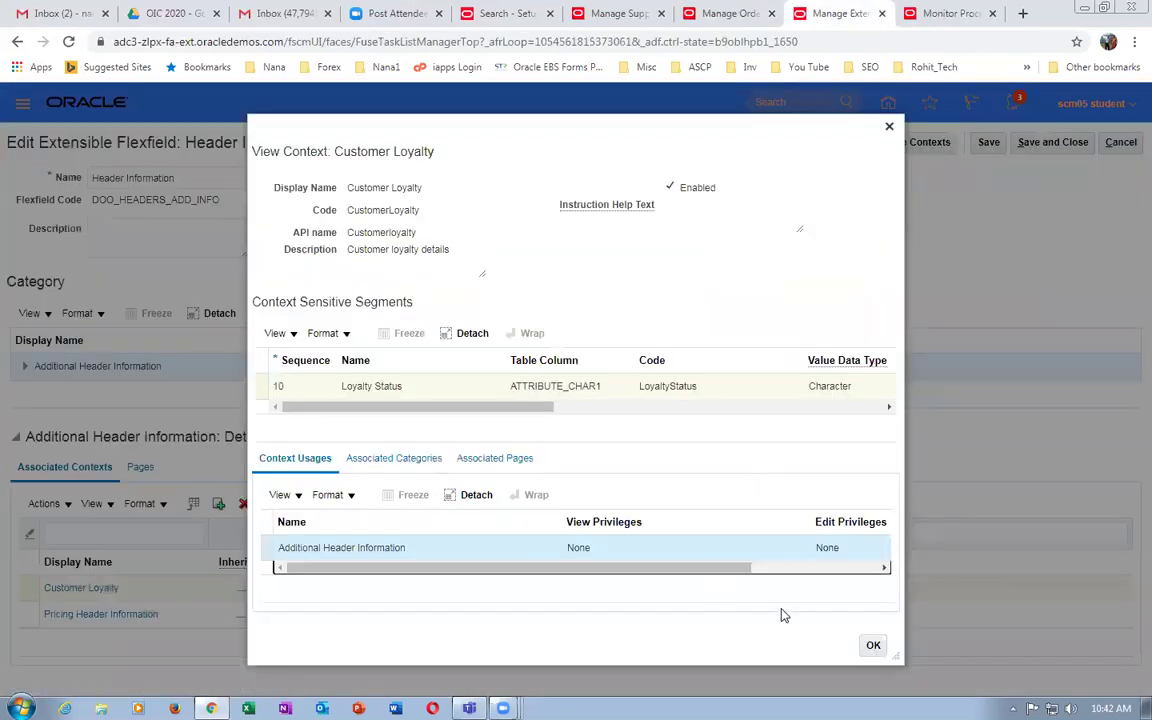
left_click(873, 645)
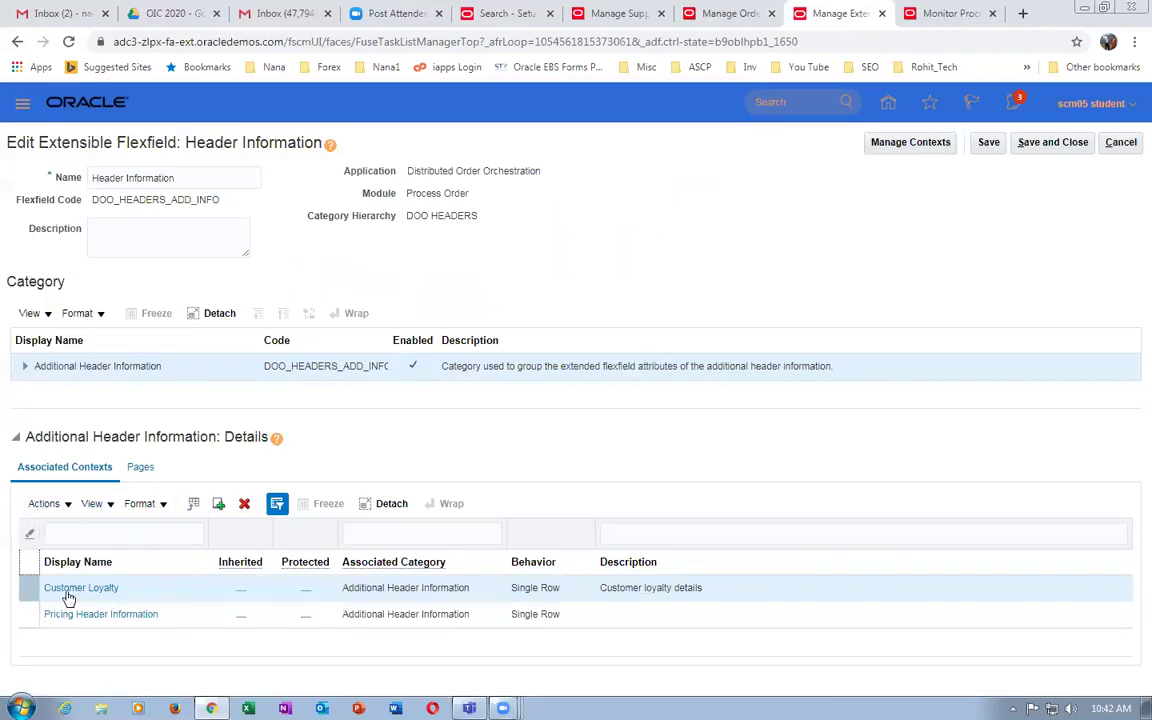
left_click(903, 143)
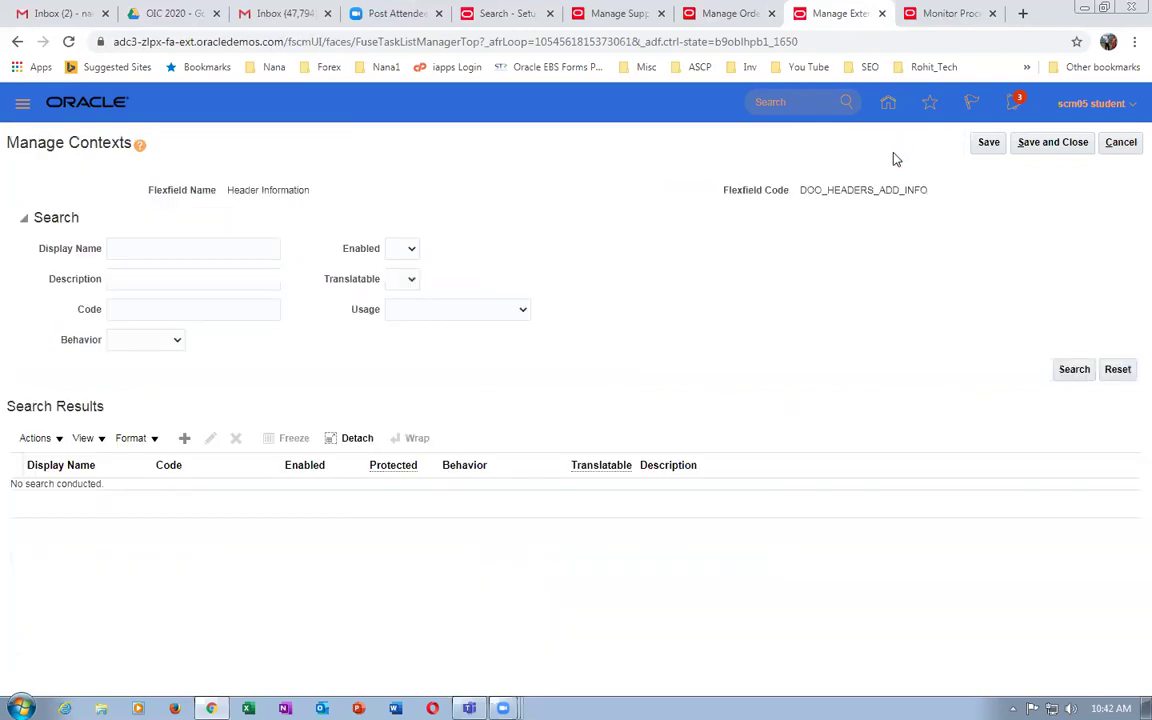
left_click(1072, 370)
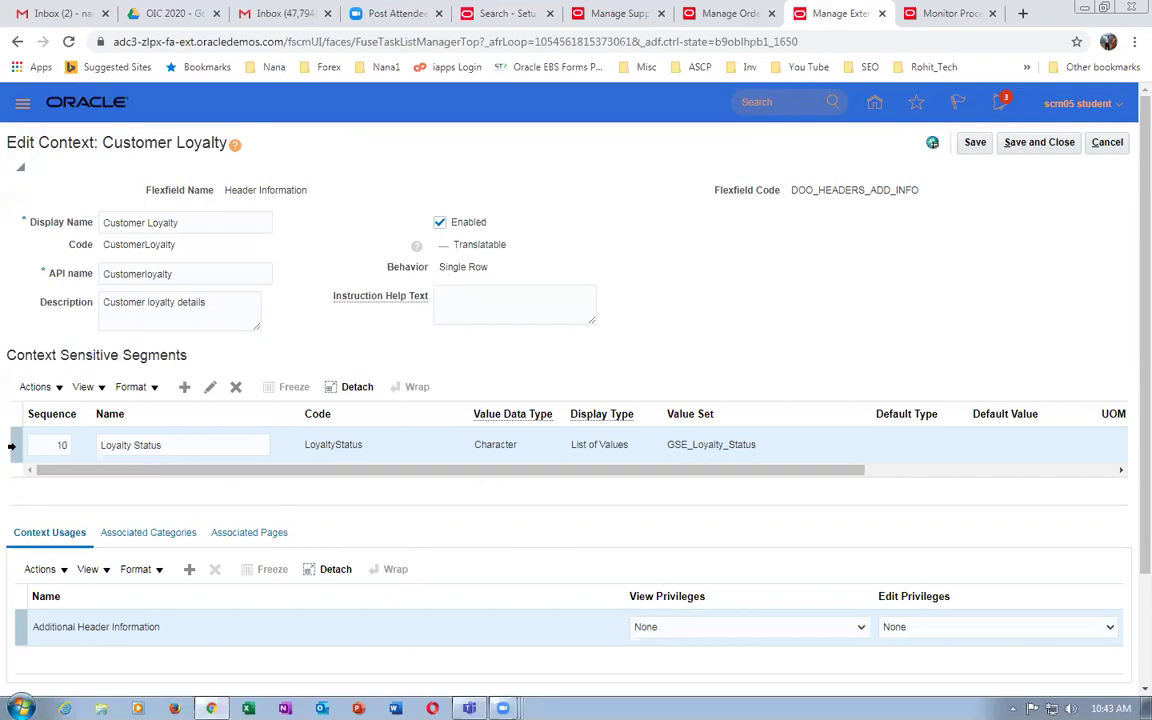
left_click(210, 387)
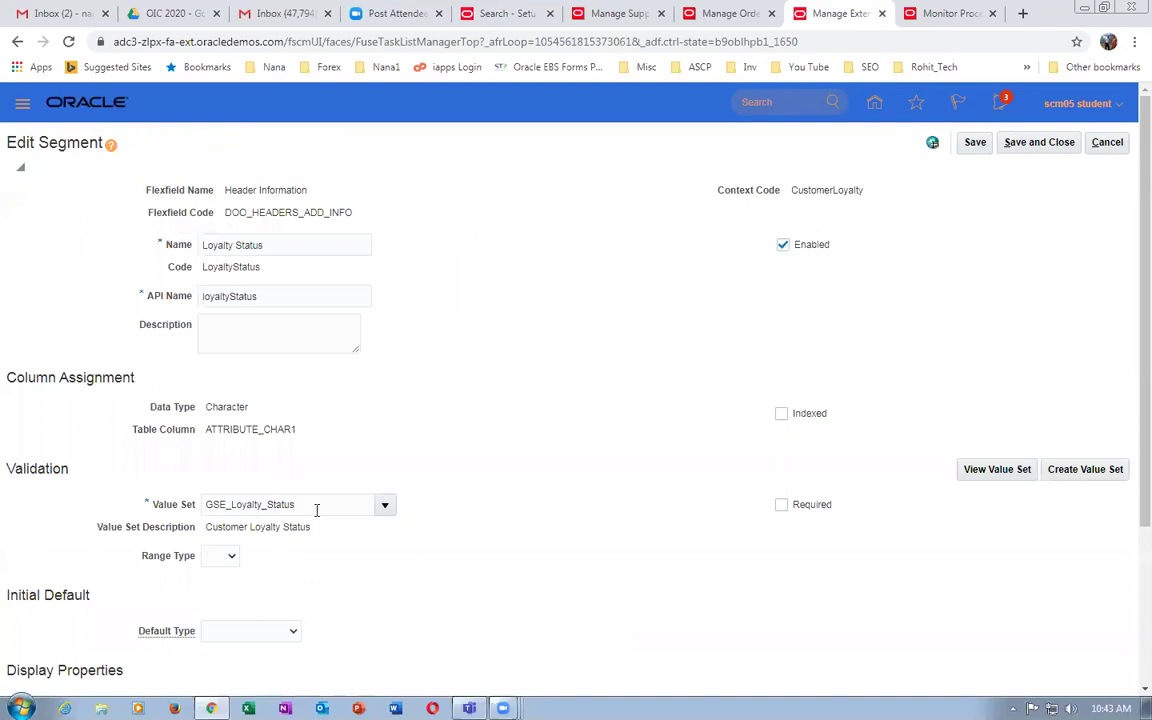
Open the segment's GSE_Loyalty_Status value set and list all of its values.
left_click_drag(316, 510, 228, 505)
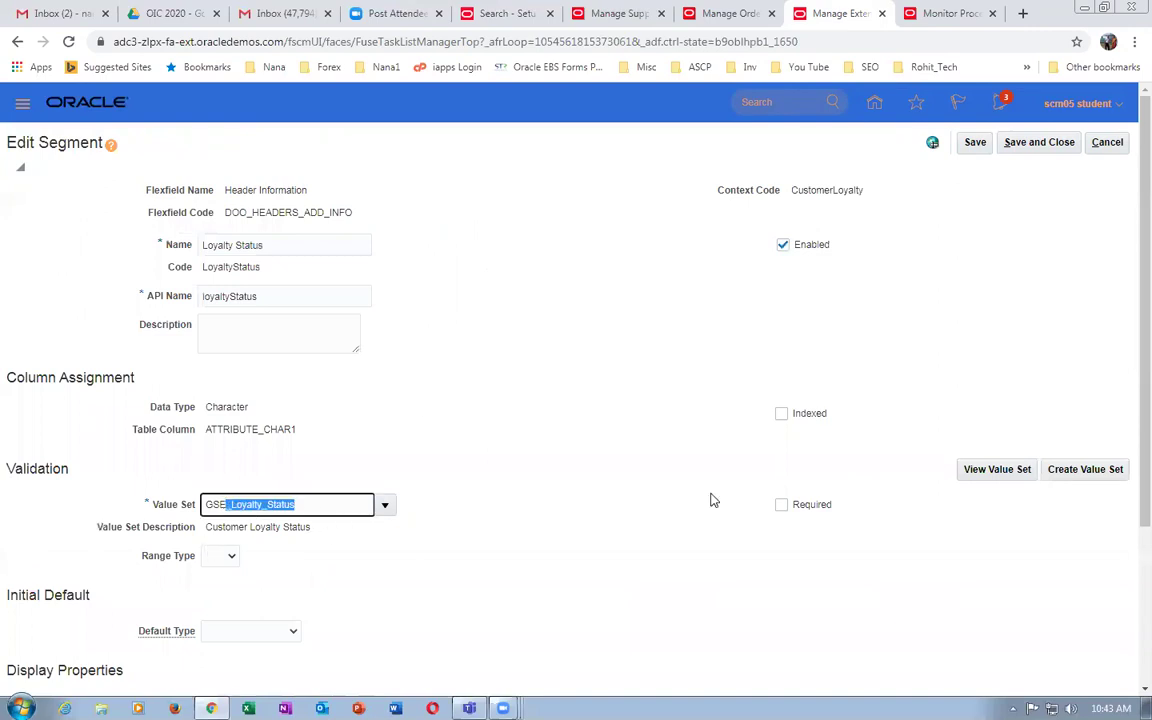
left_click(295, 505)
left_click(1012, 472)
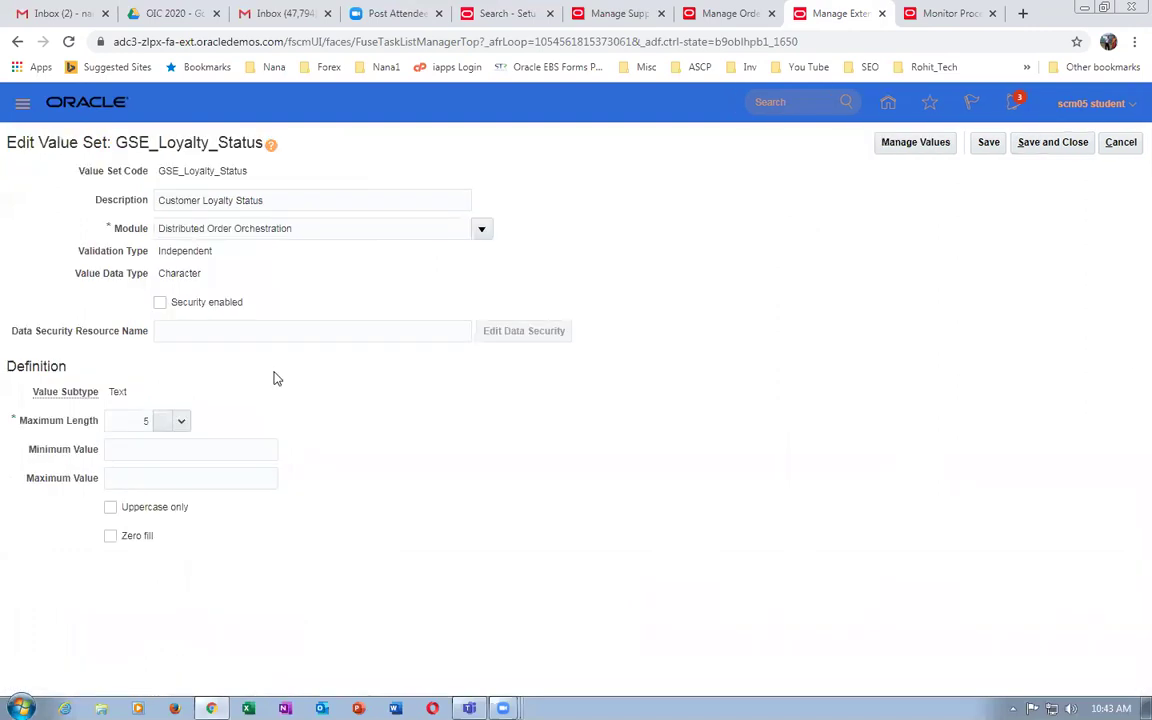
left_click(918, 145)
left_click(1068, 310)
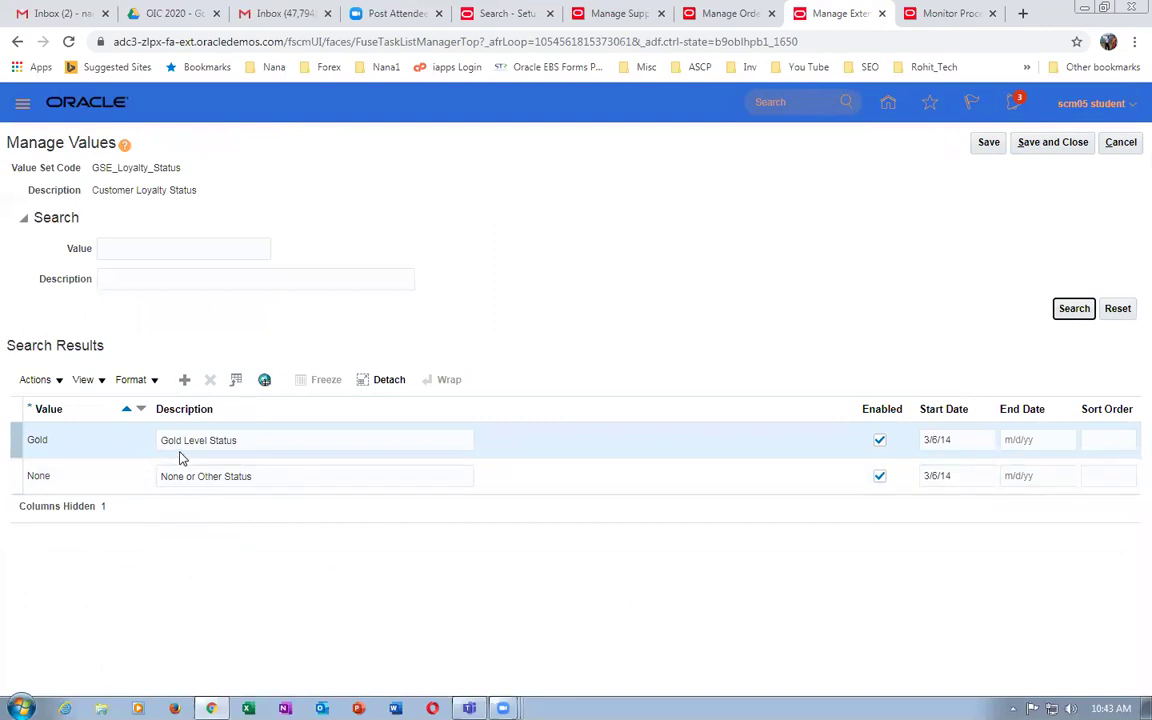
Cancel out of the value set, segment, context and flexfield pages to return to the extensible flexfields search.
left_click(1121, 142)
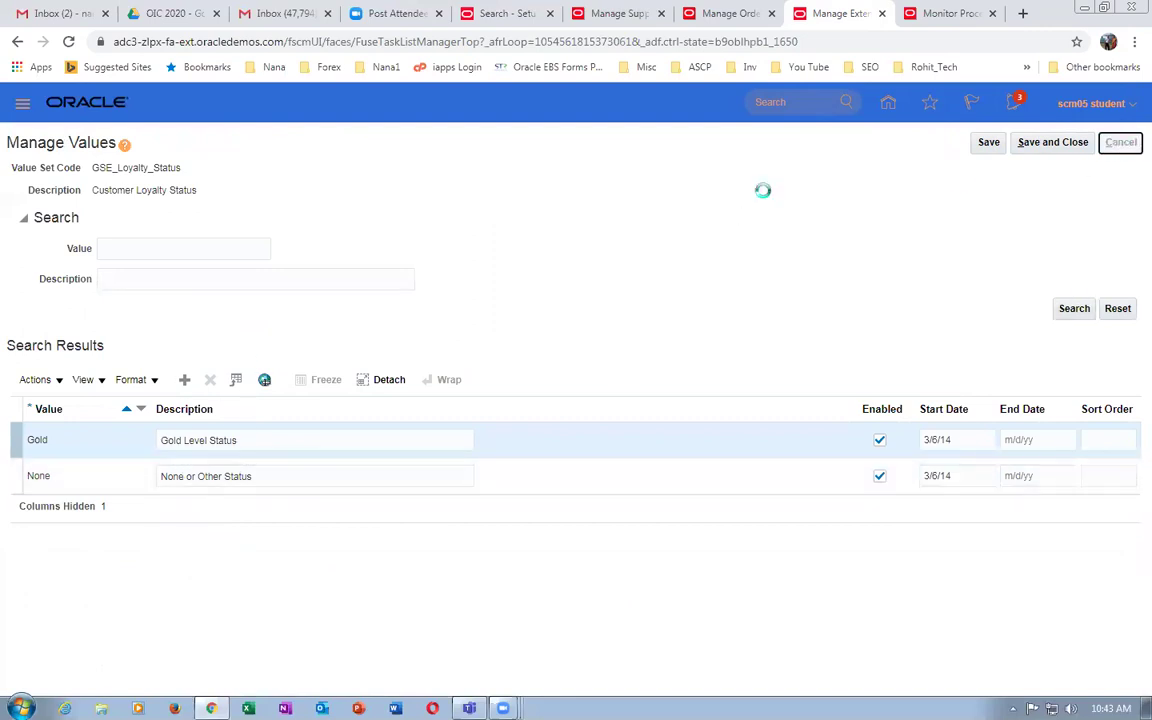
left_click(1121, 142)
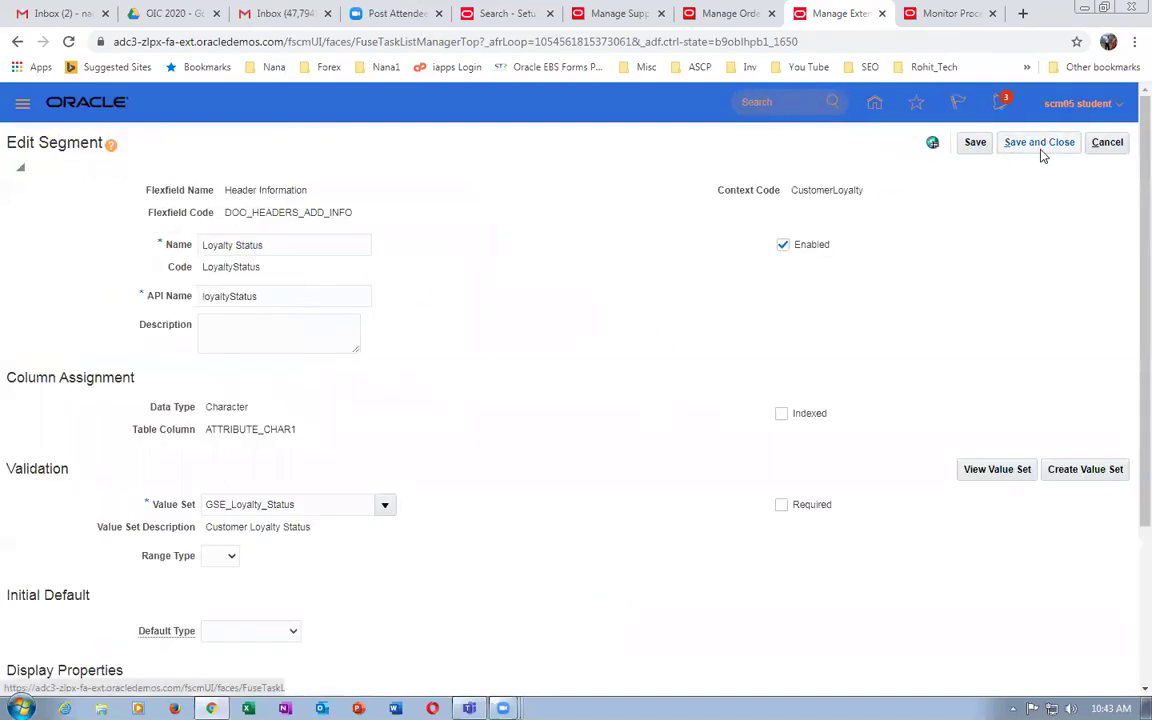
left_click(1107, 142)
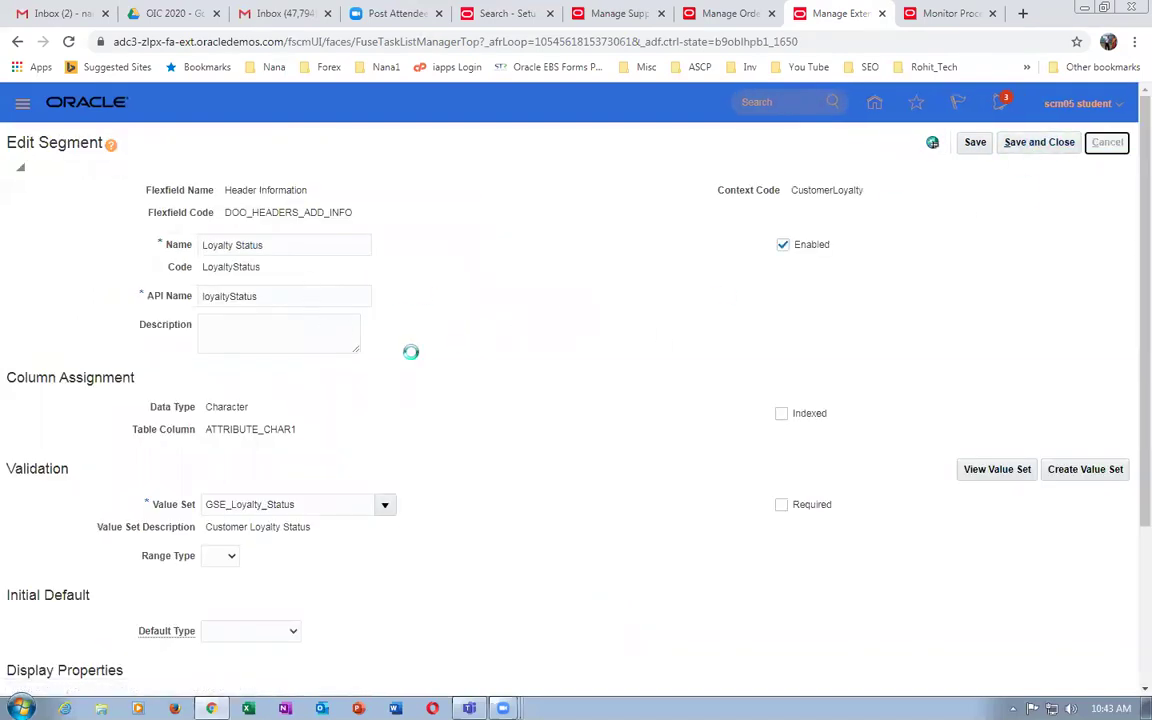
left_click(1106, 144)
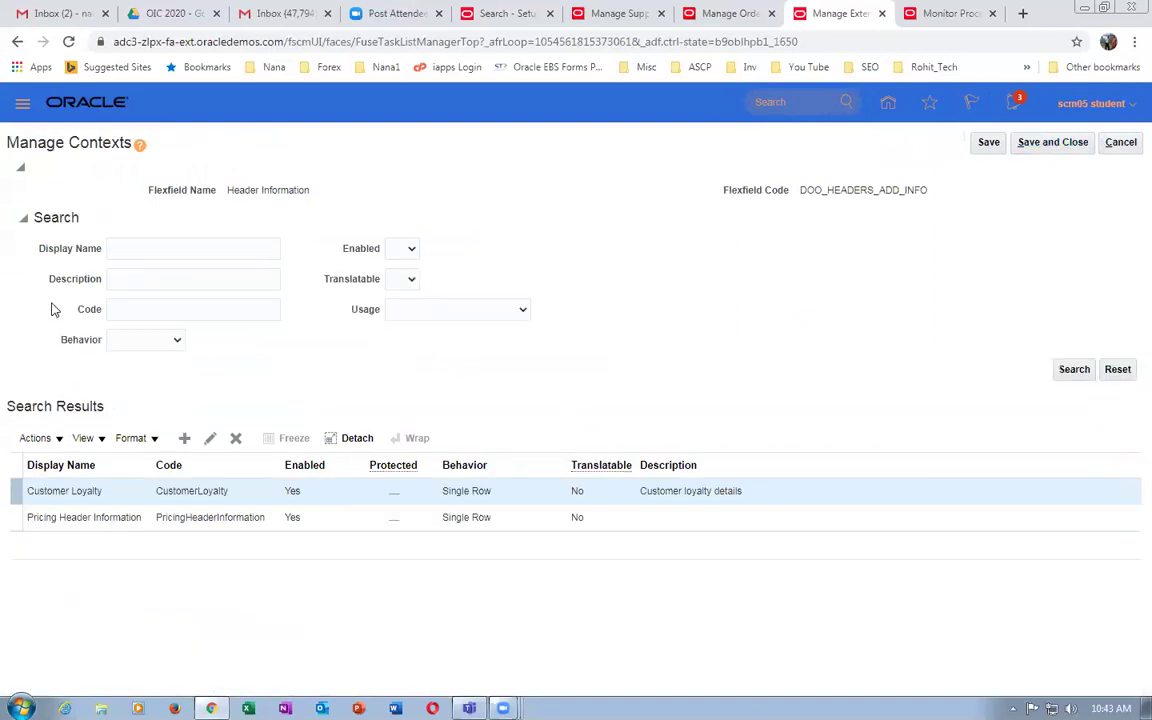
left_click(1120, 142)
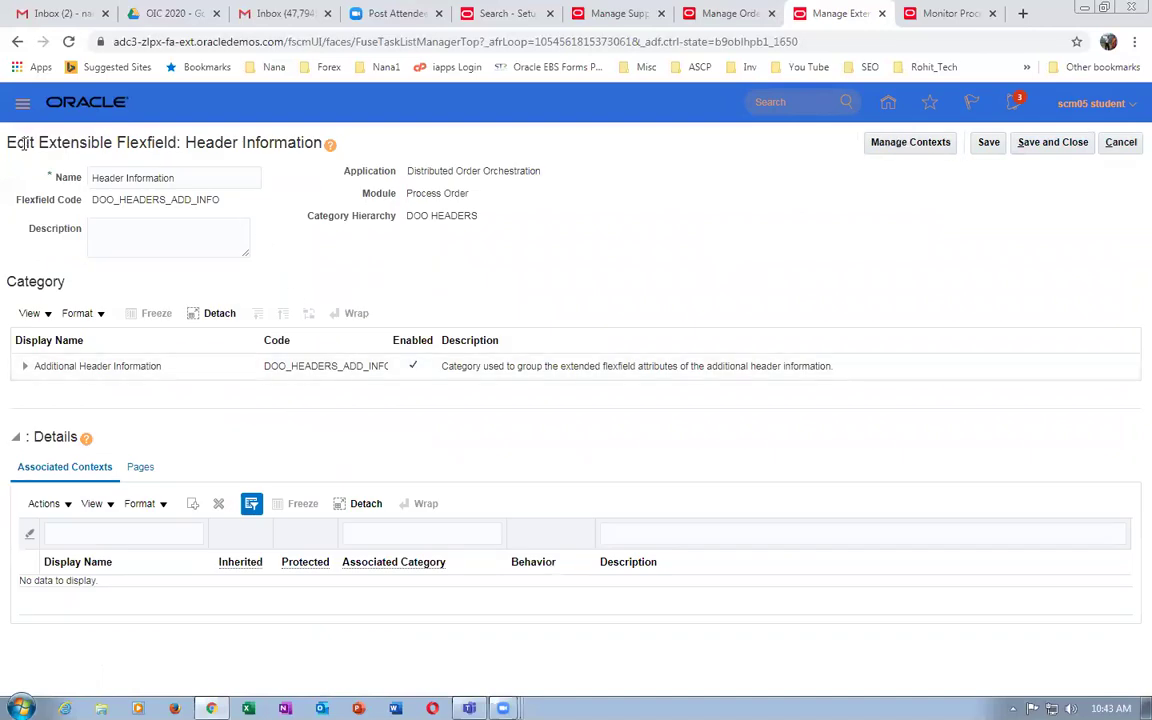
left_click_drag(27, 142, 269, 142)
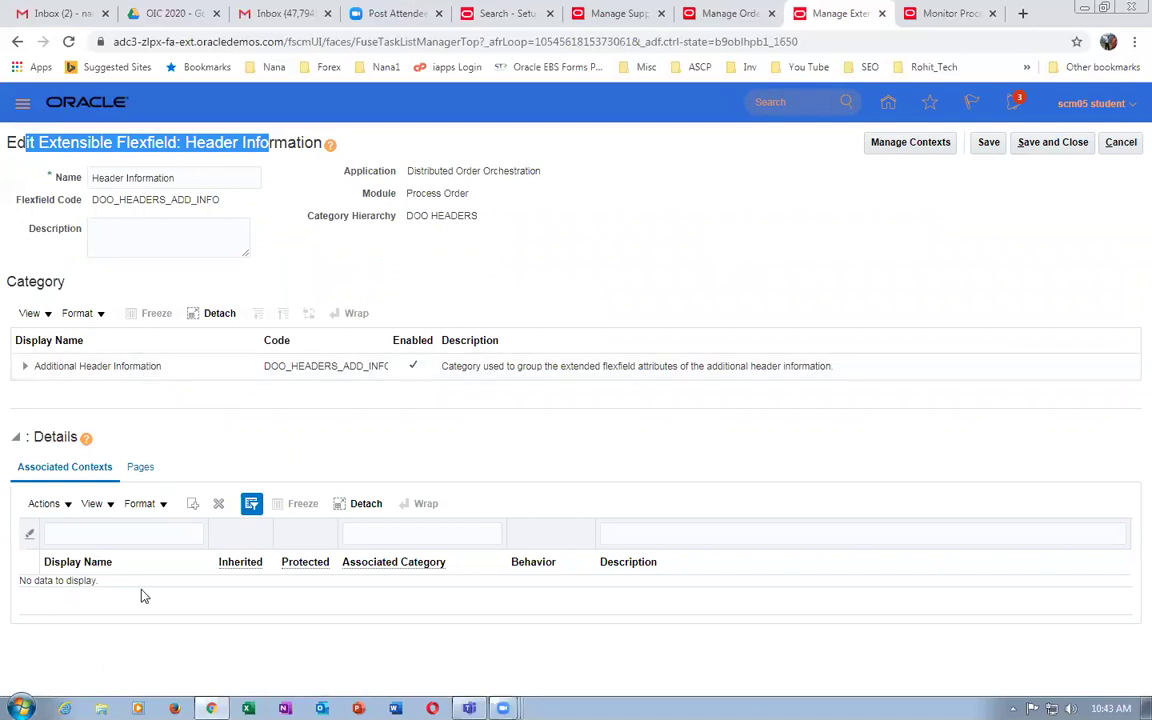
left_click(1121, 142)
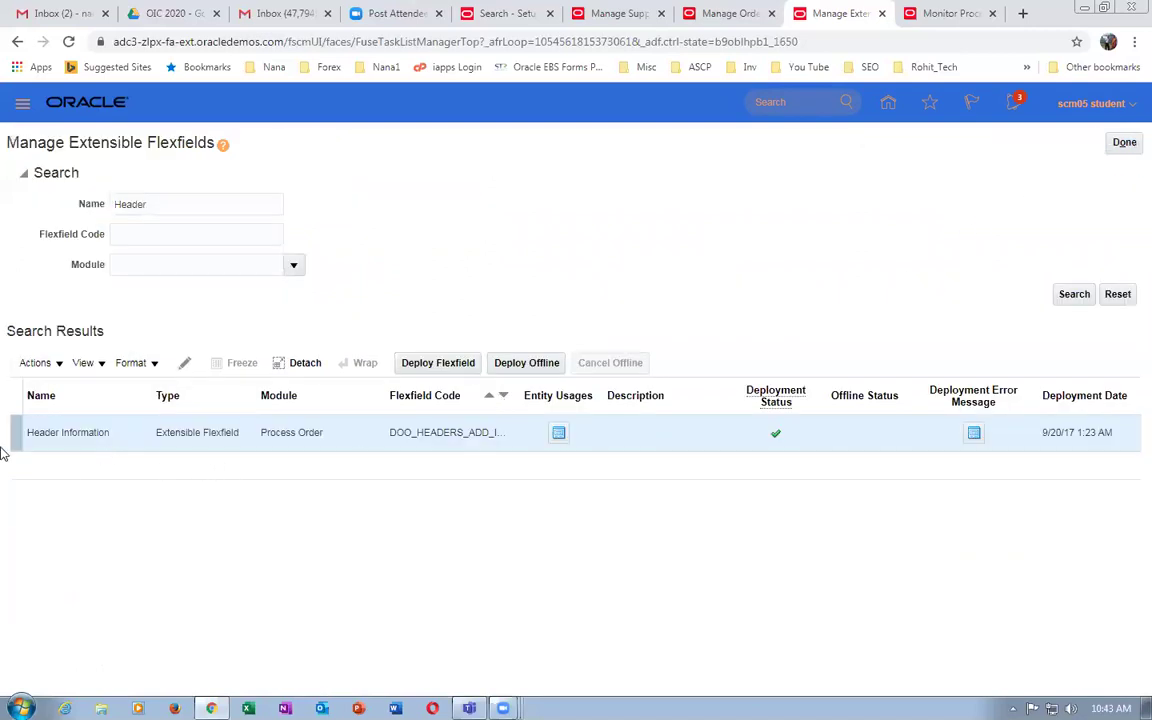
Reopen the Header Information flexfield for editing and start creating a new context from its context management.
left_click(184, 363)
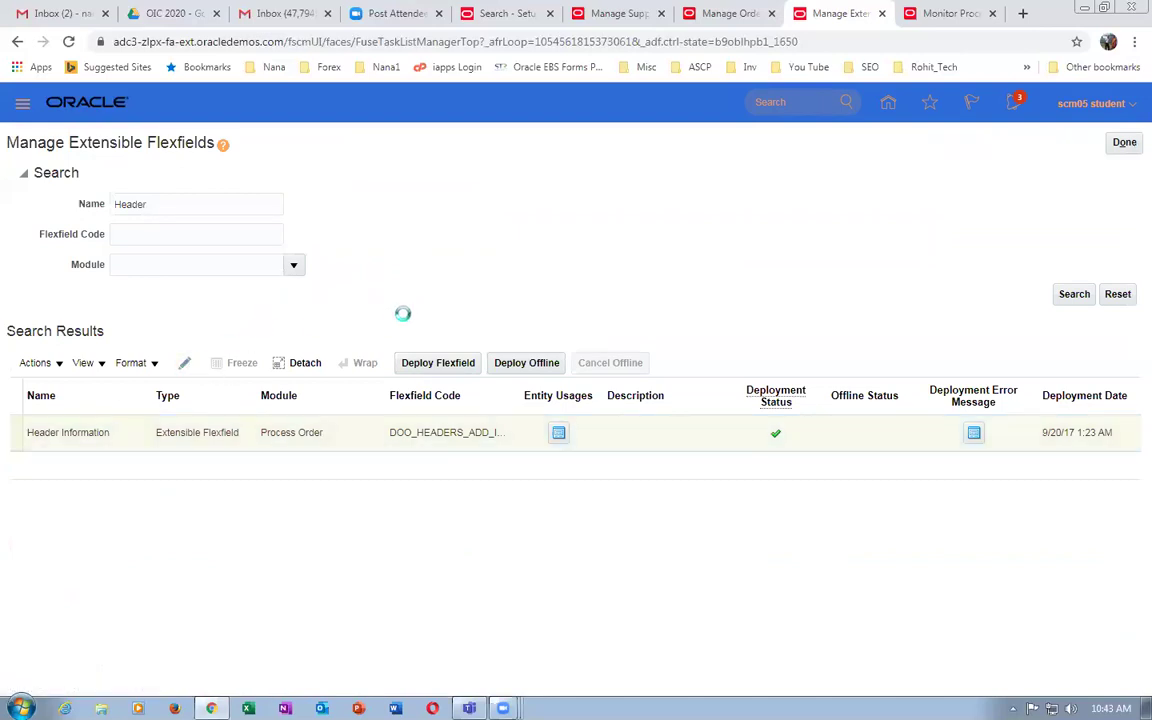
left_click(186, 366)
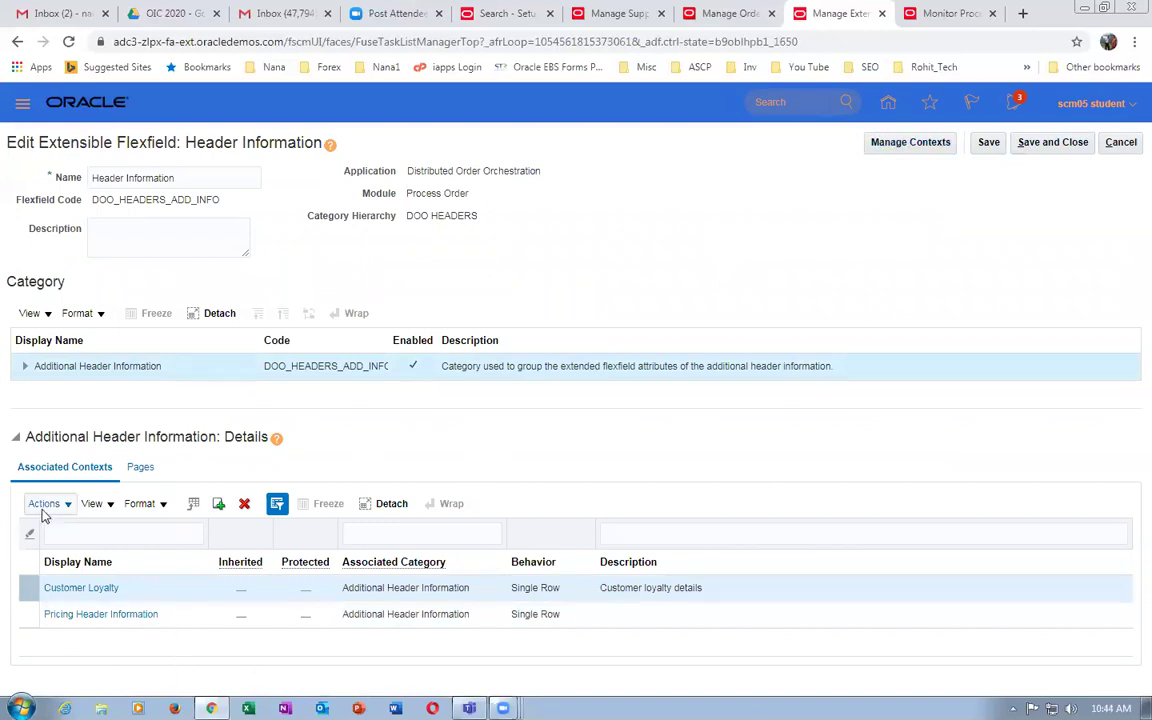
left_click(904, 145)
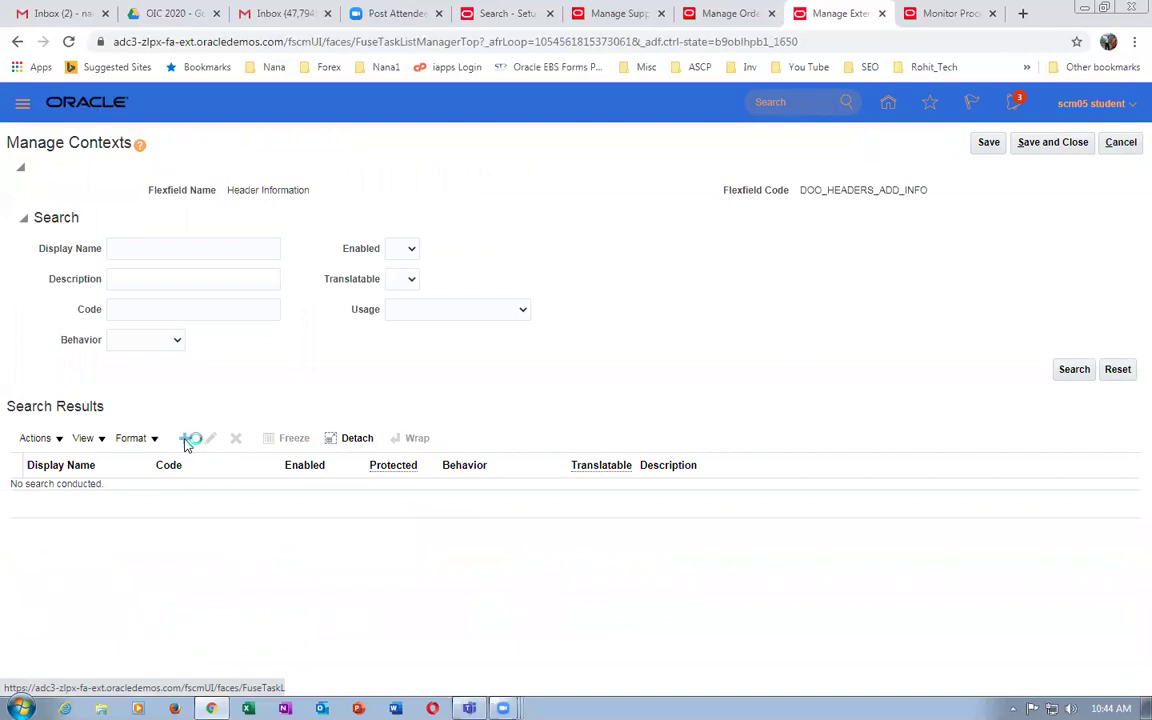
left_click(187, 440)
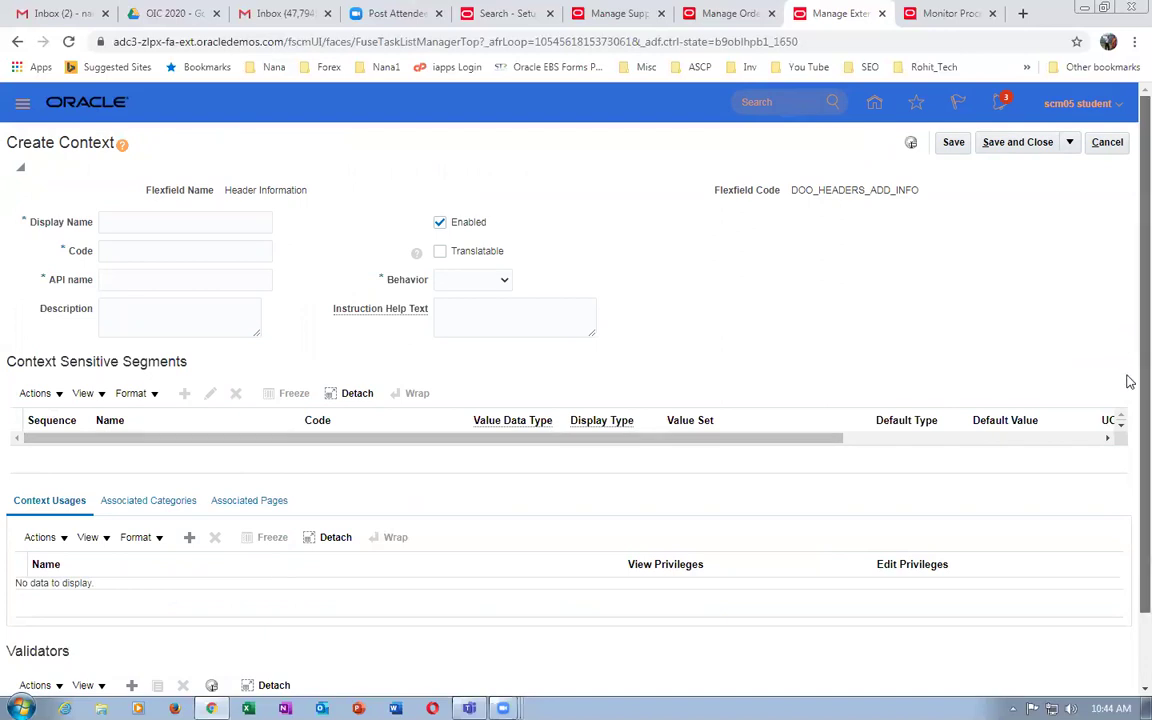
scroll(1130, 381, "down", 3)
scroll(1126, 427, "up", 2)
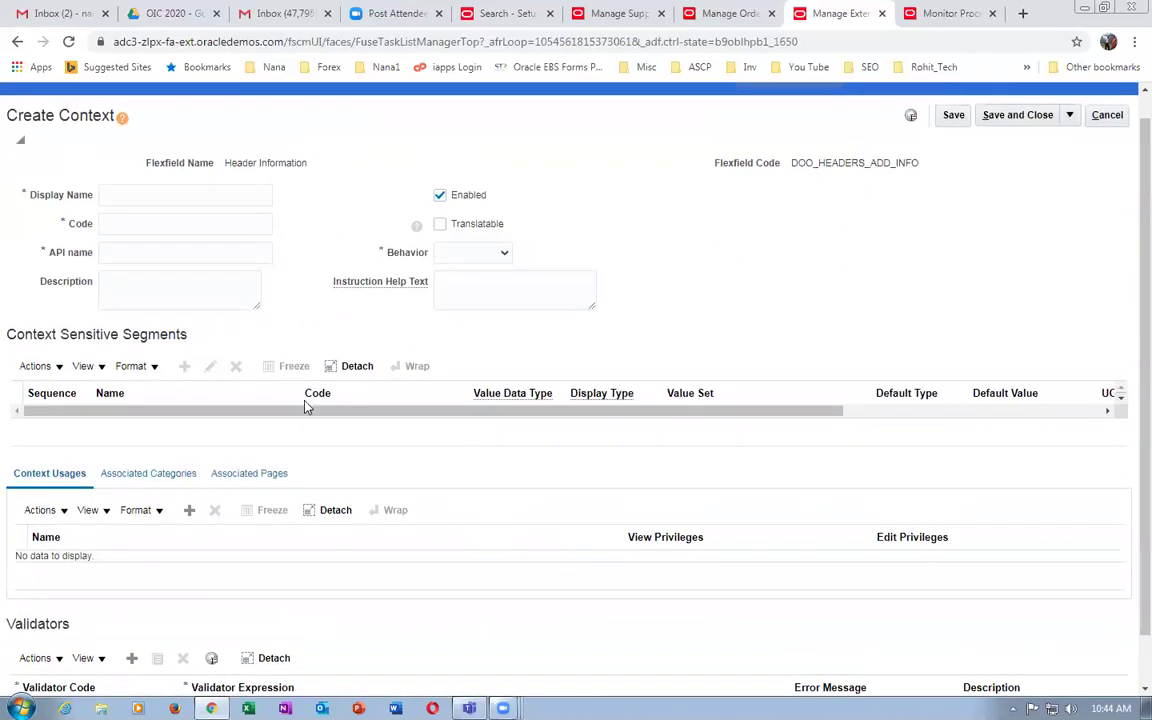
left_click(52, 366)
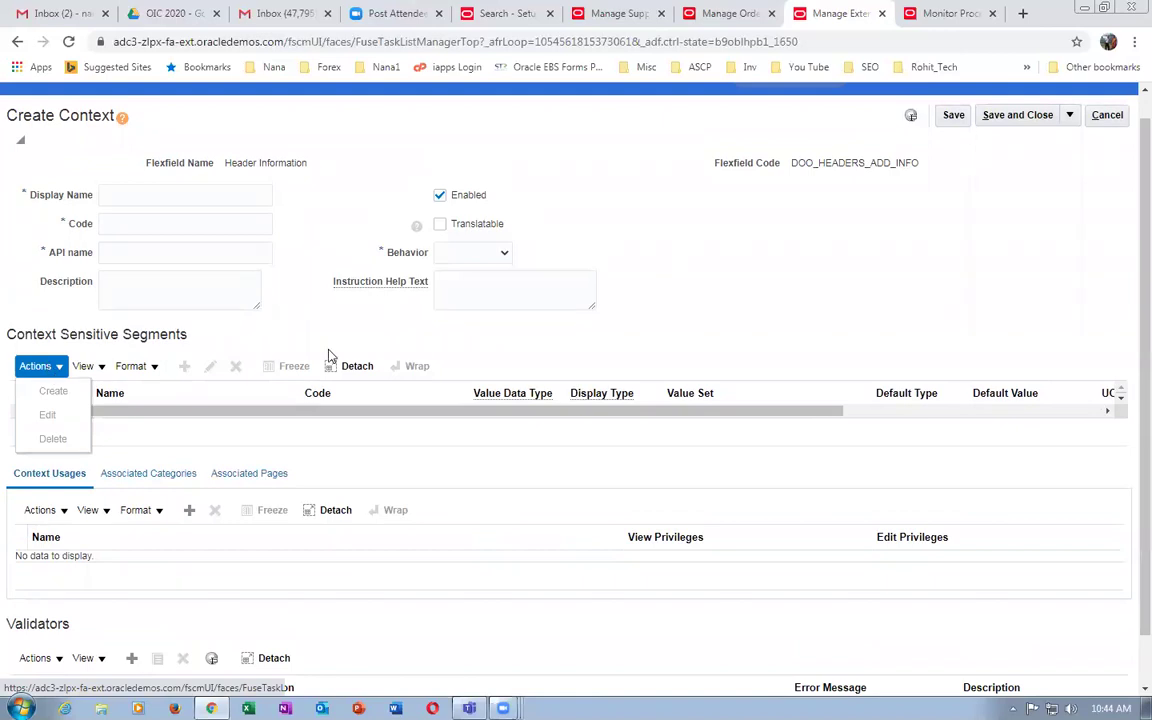
Enter k99_Rev_Potential as the new context's display name and copy the same text into its code.
left_click(126, 194)
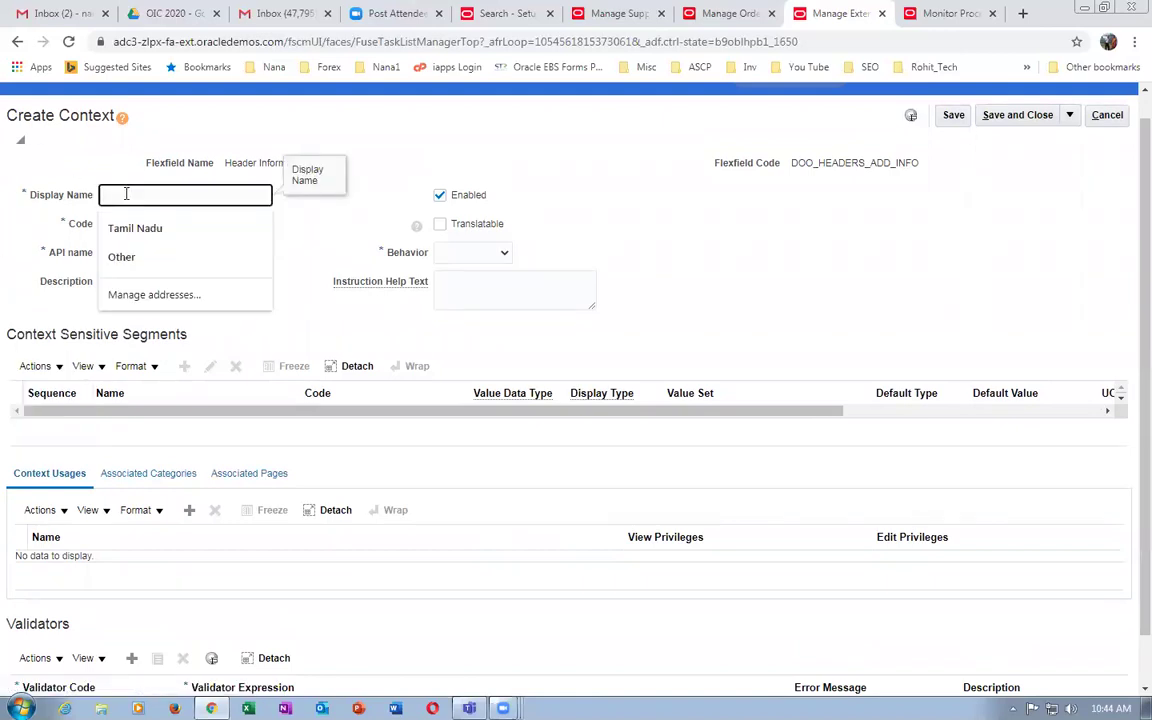
type("k99_Rev_Potential")
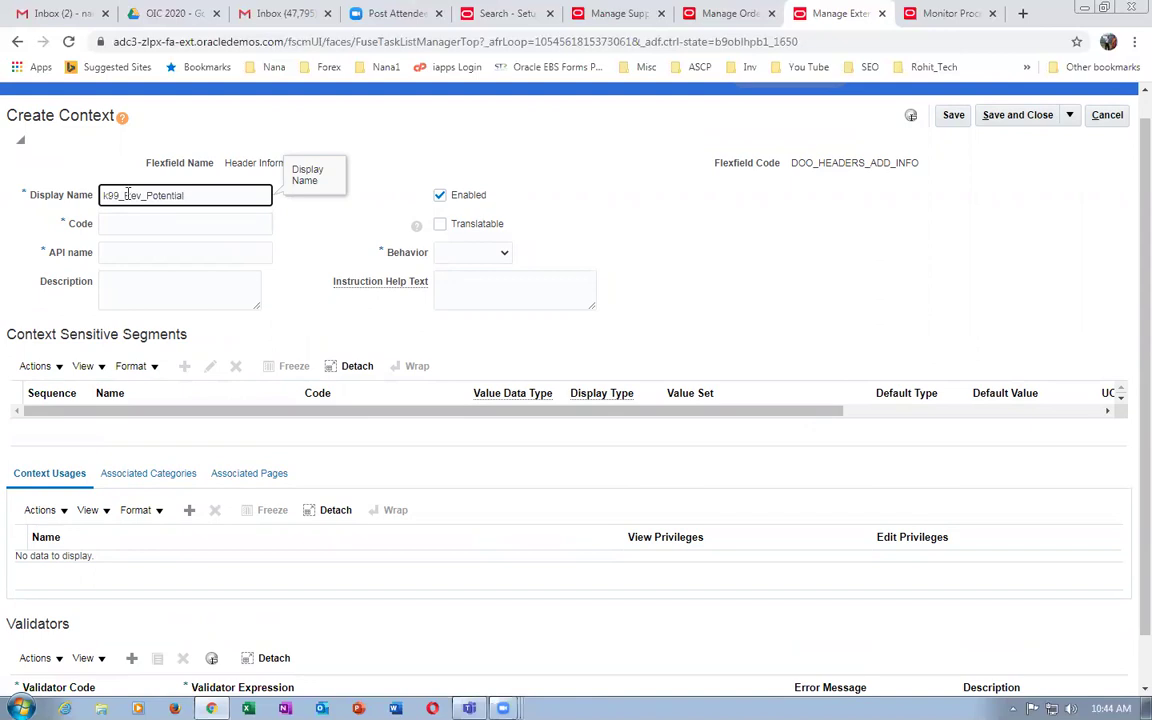
left_click_drag(235, 192, 15, 198)
key("ctrl+c")
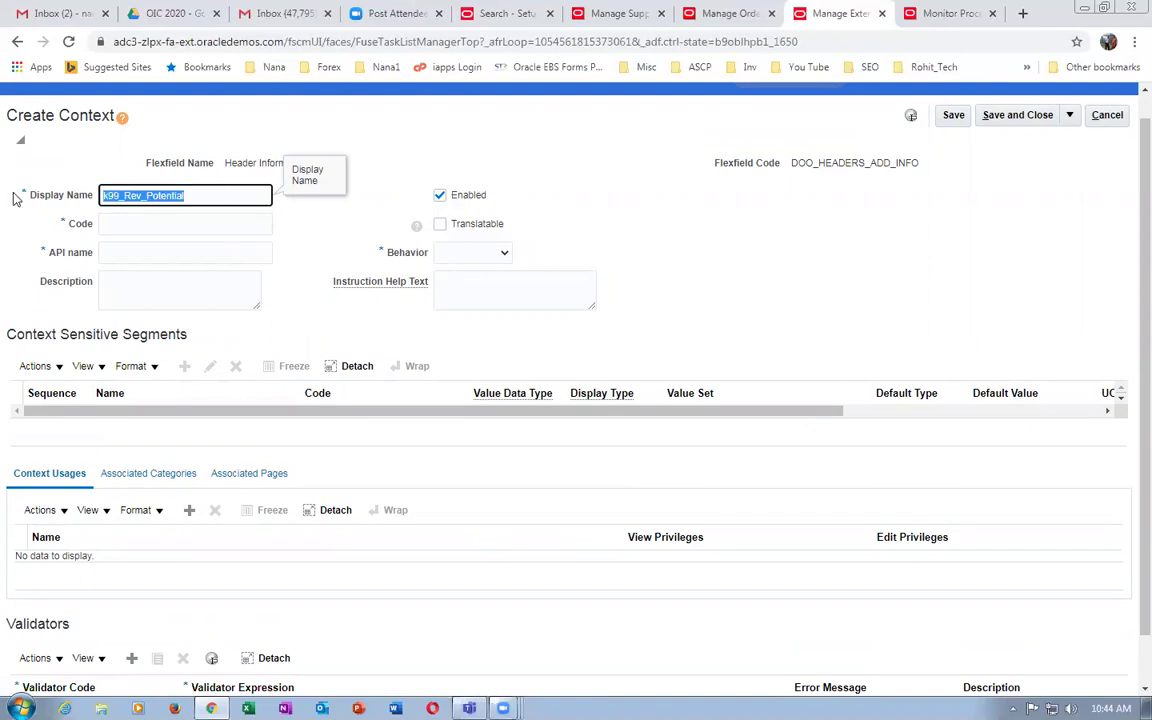
left_click(129, 223)
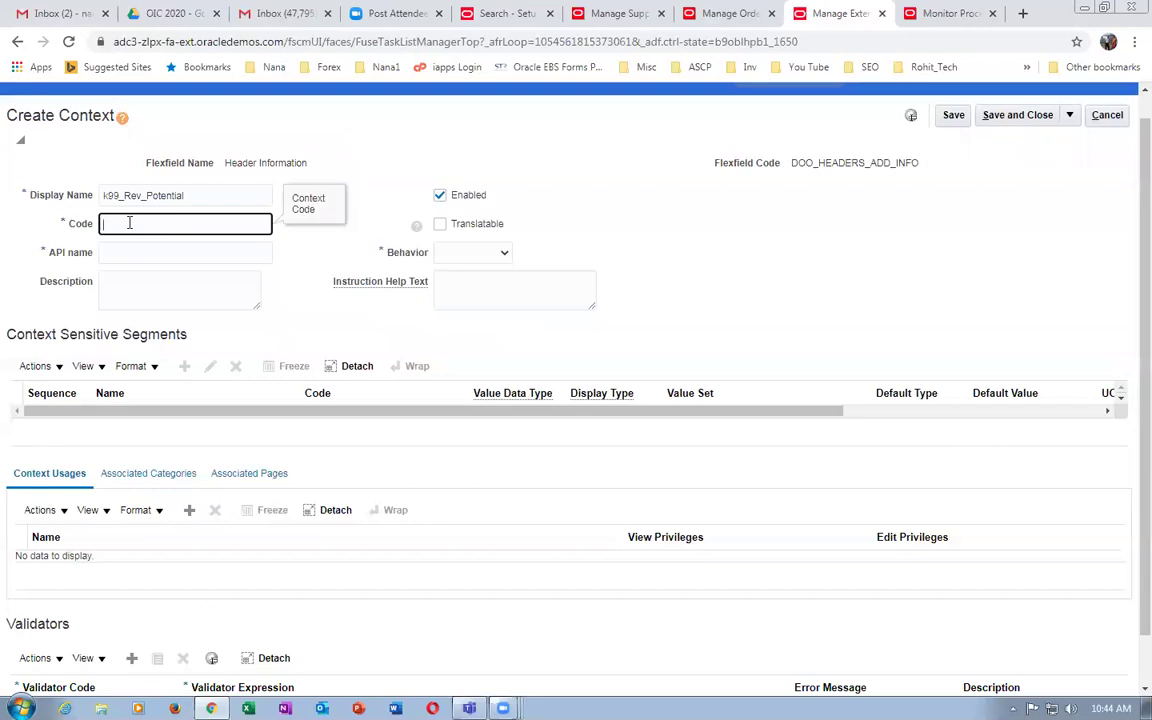
key("ctrl+v")
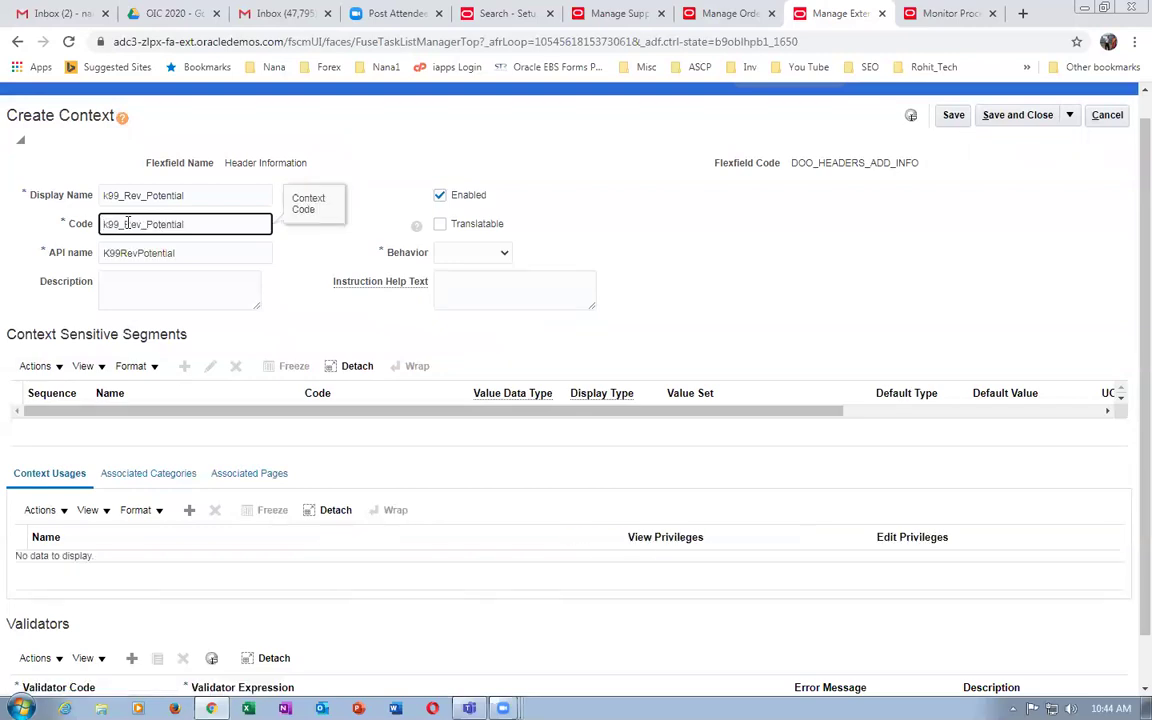
Describe the context as k99_Rev_Potential, set its behavior to Single Row and enter the help text "Please enter the Rev potentioal of this Customer".
left_click(125, 283)
key("ctrl+v")
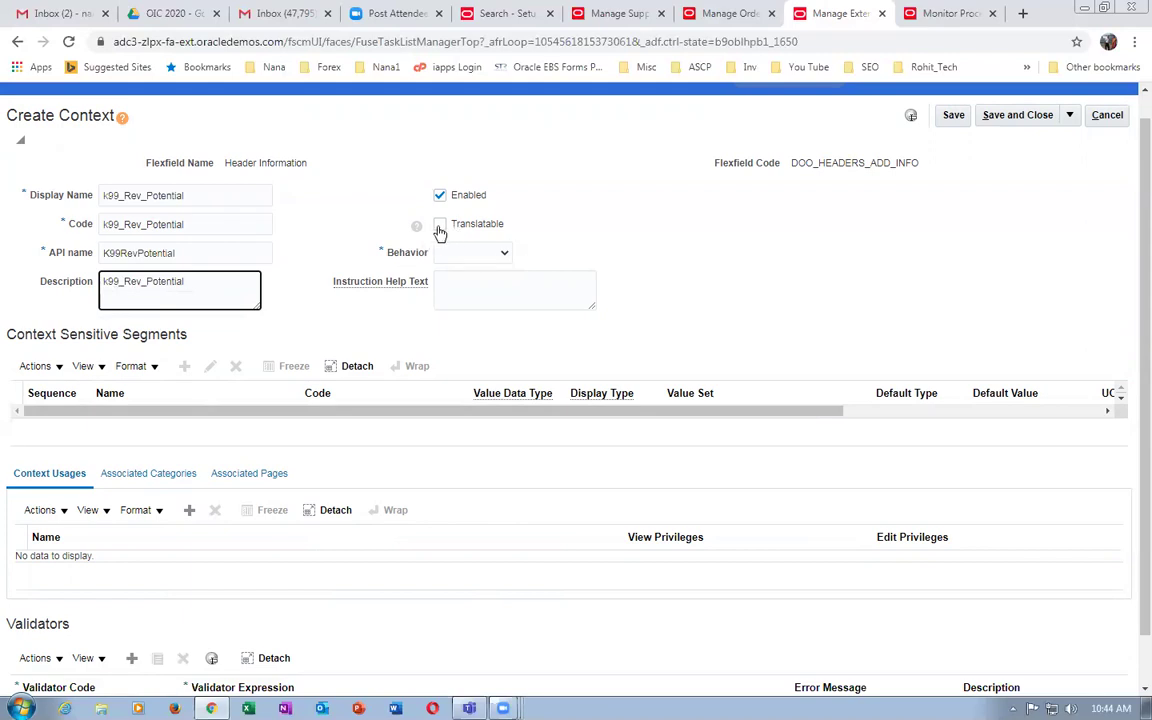
left_click(458, 255)
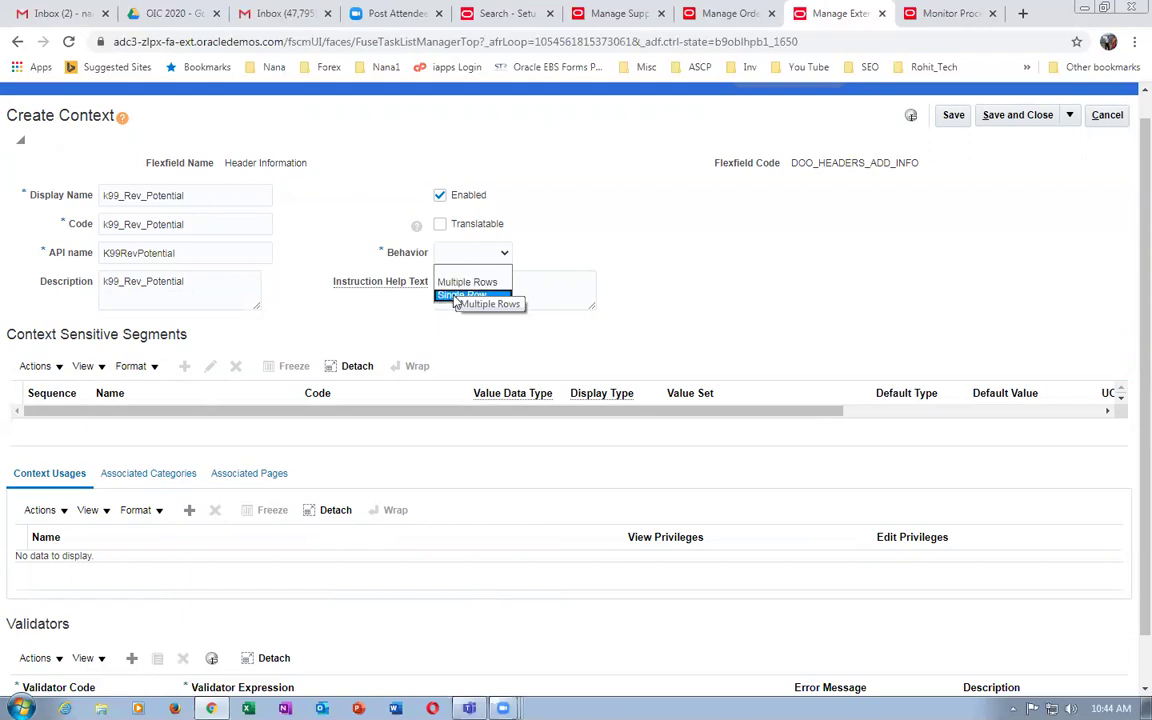
left_click(462, 295)
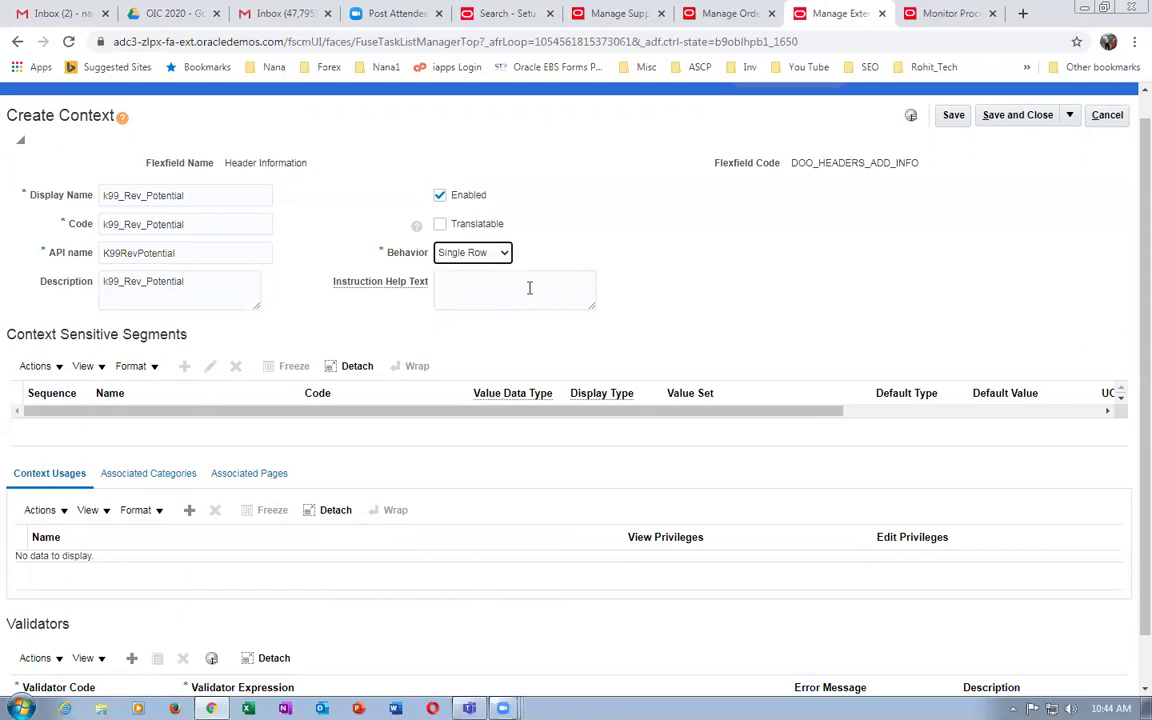
left_click(527, 288)
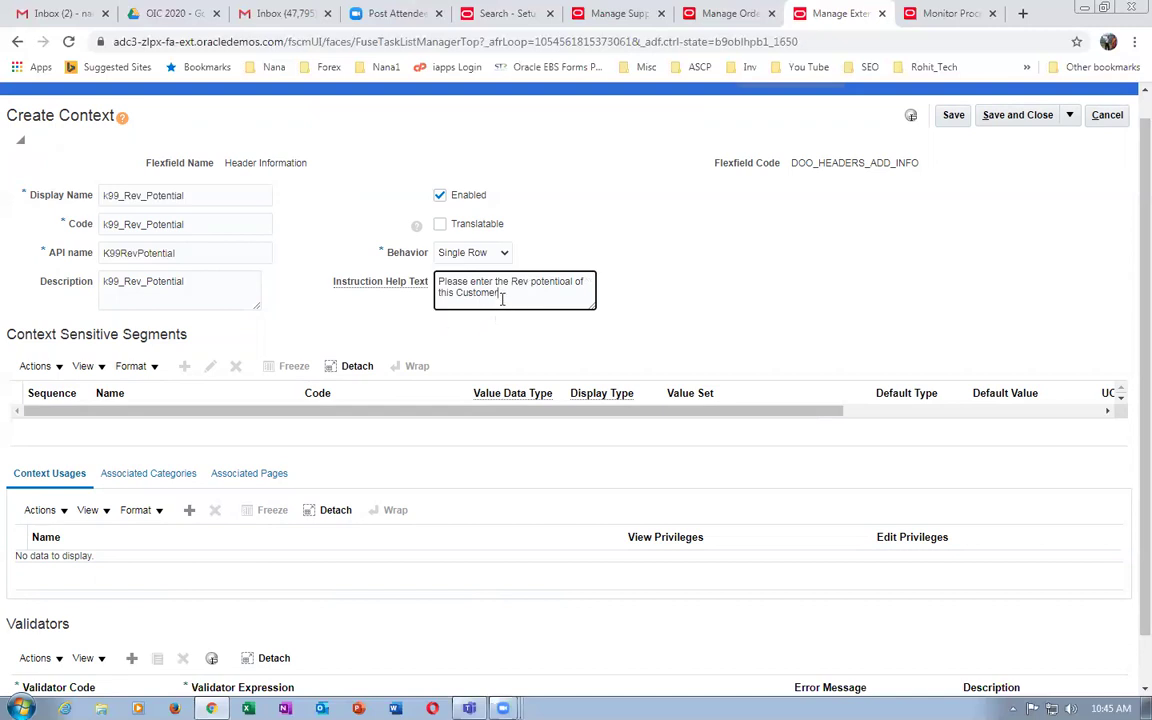
Try to save the new context before any context usage is associated with it.
left_click(36, 366)
left_click(260, 300)
left_click(953, 115)
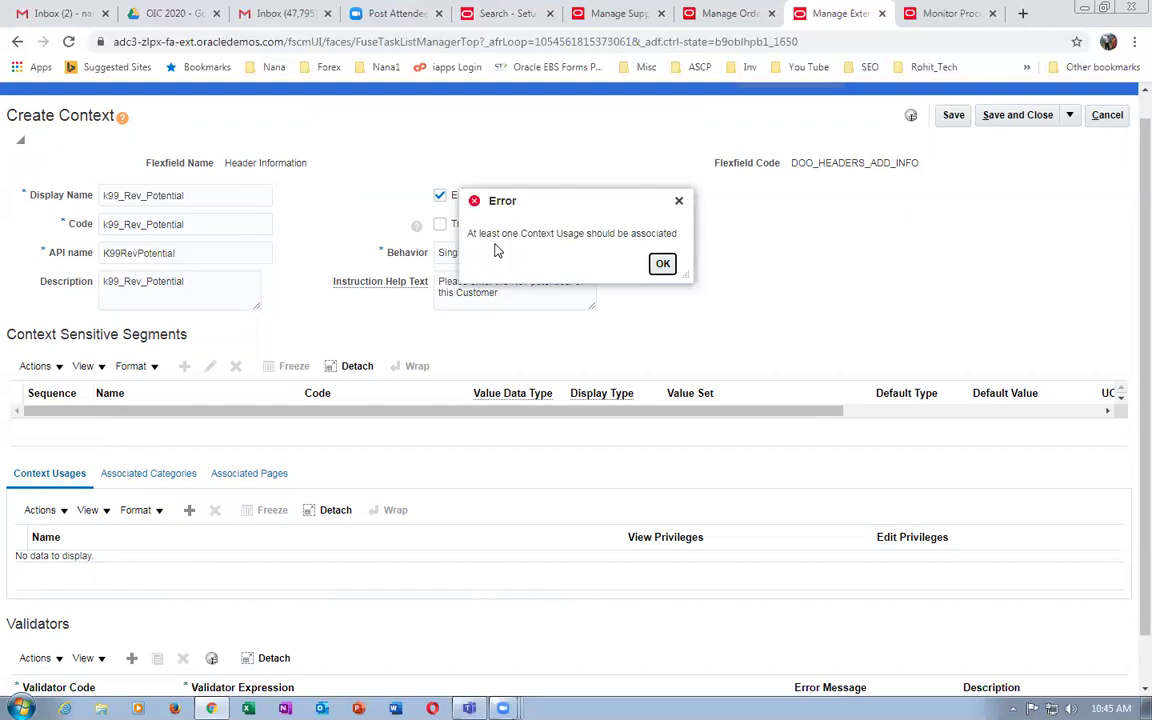
left_click(663, 265)
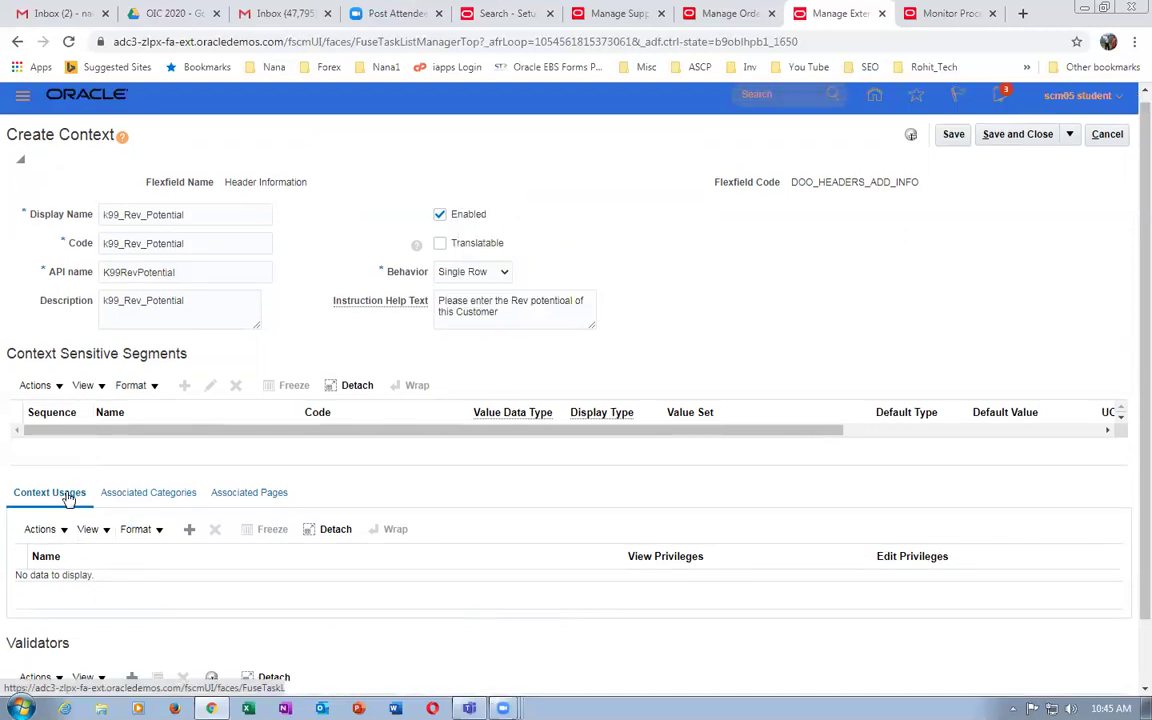
Add Additional Header Information as the context's usage and save the context.
left_click(189, 531)
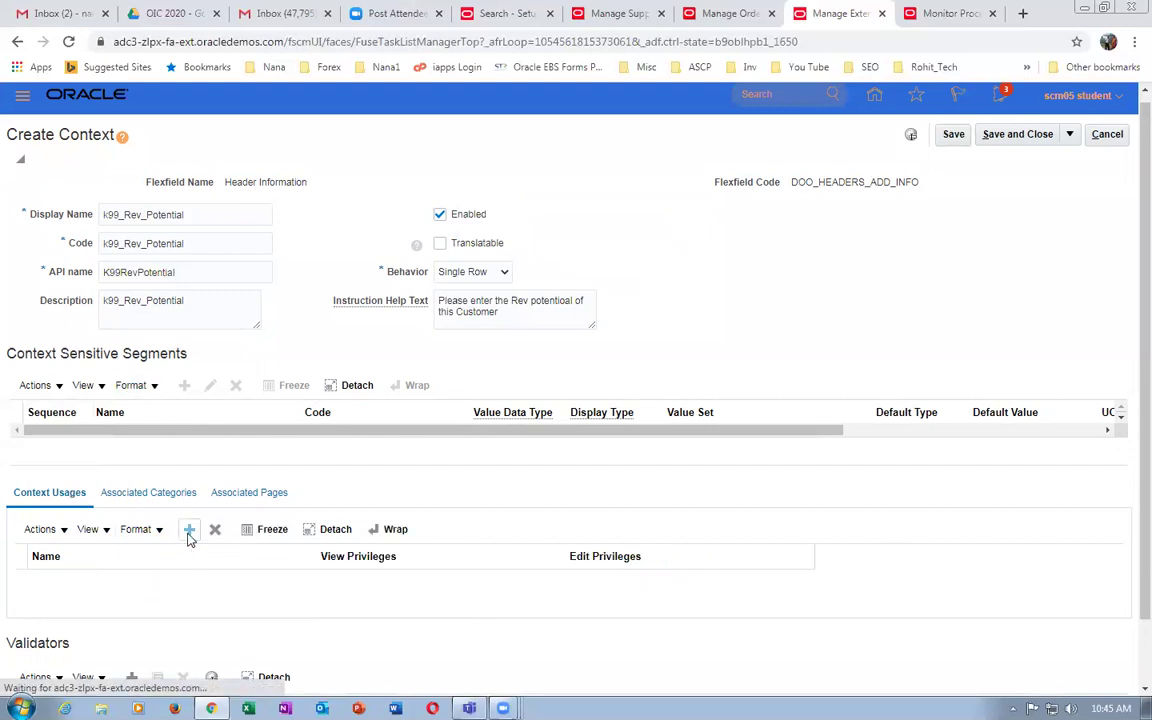
left_click(397, 592)
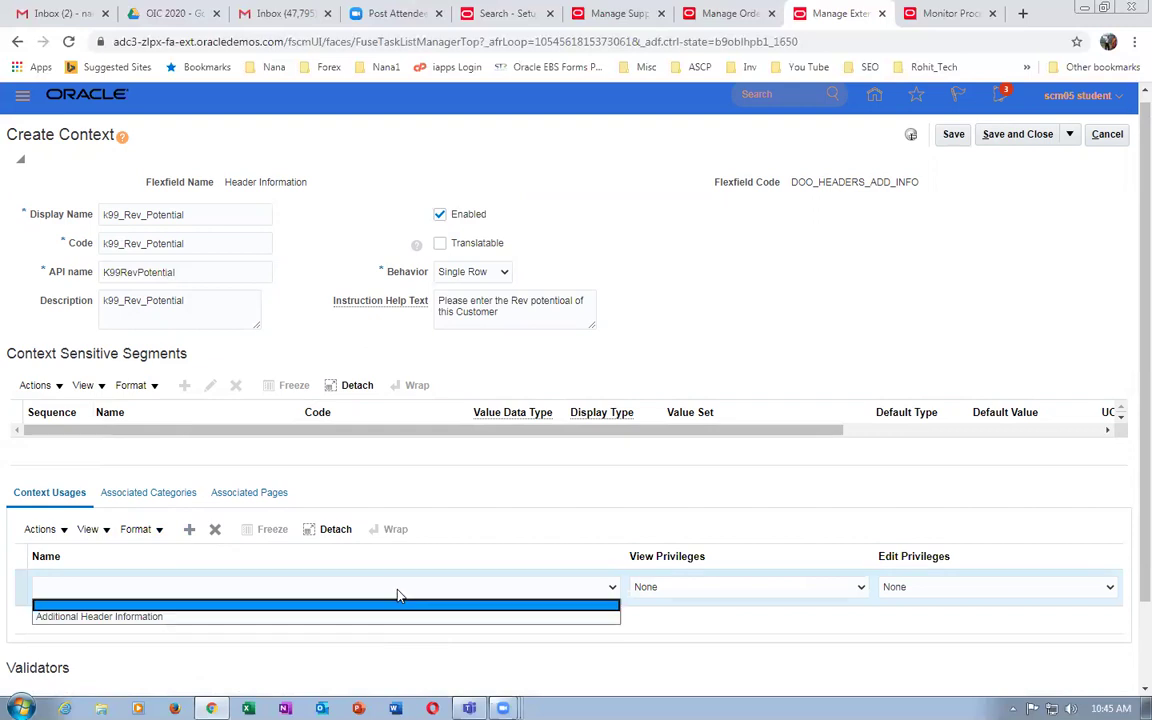
left_click(290, 617)
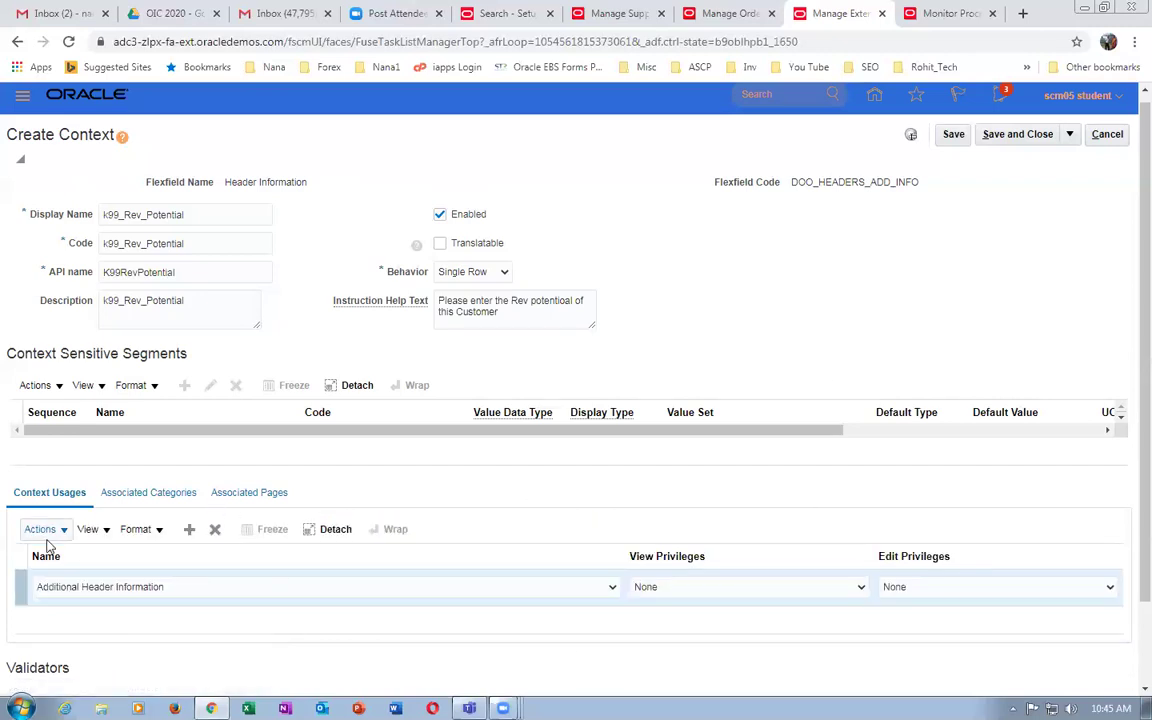
left_click(952, 133)
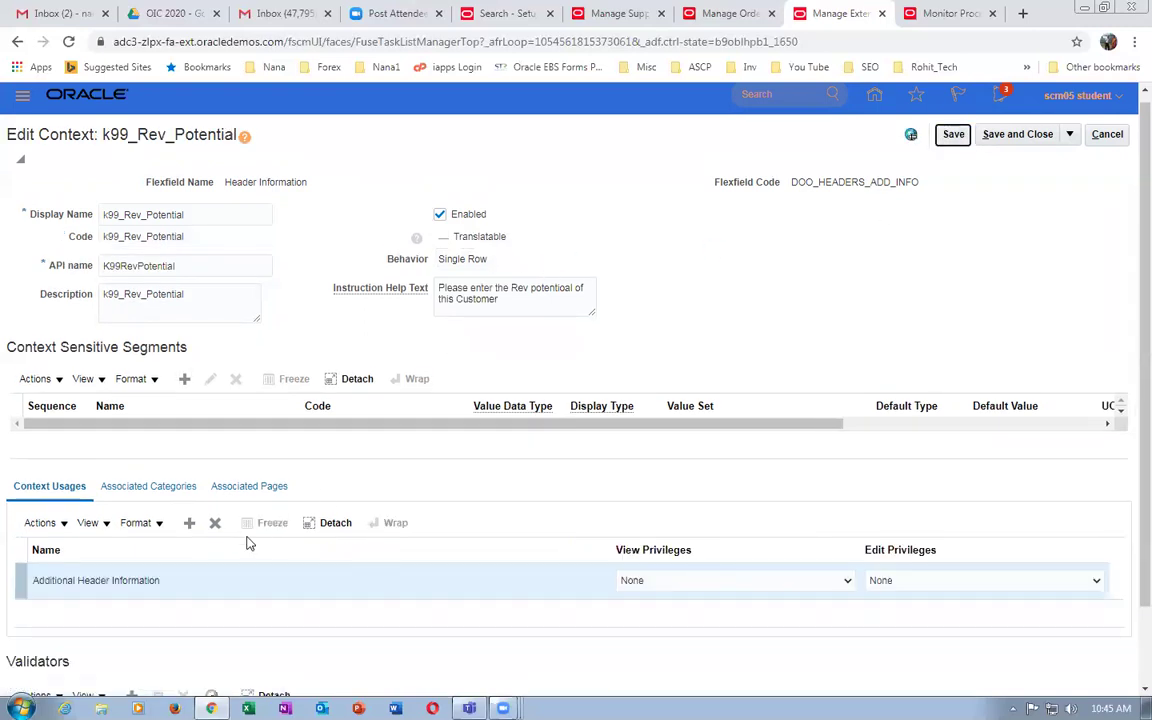
Check the saved context's associated categories and associated pages, and return to its context usages.
scroll(249, 540, "down", 2)
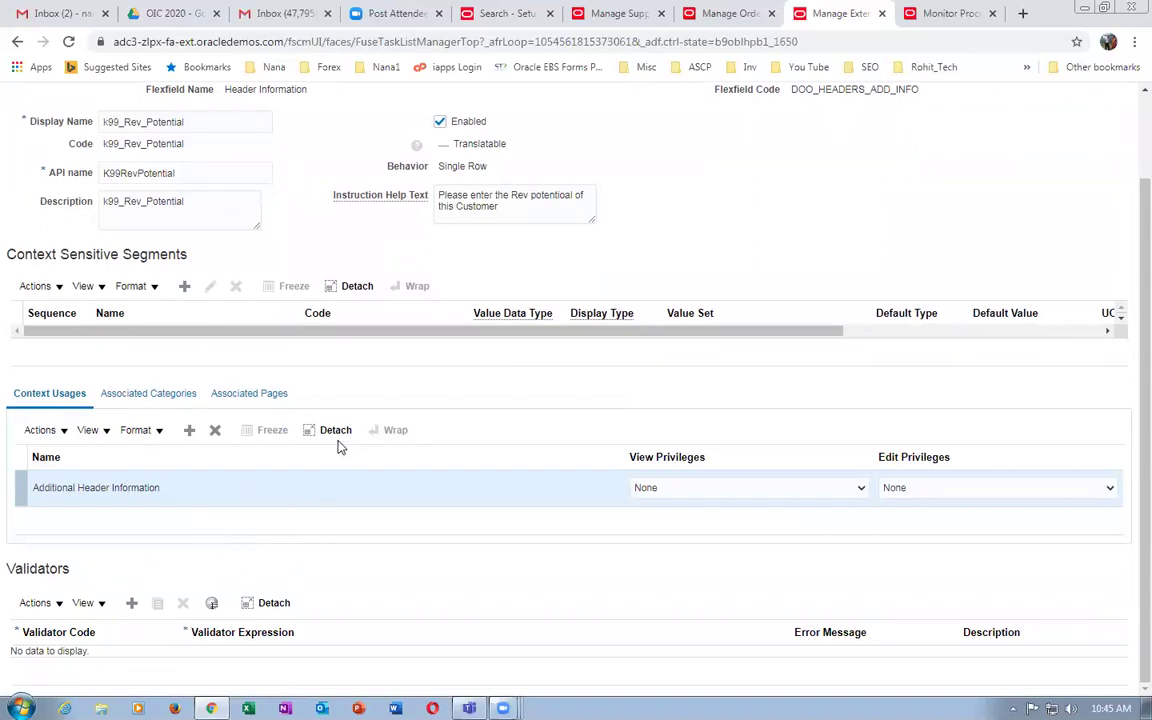
scroll(335, 452, "up", 2)
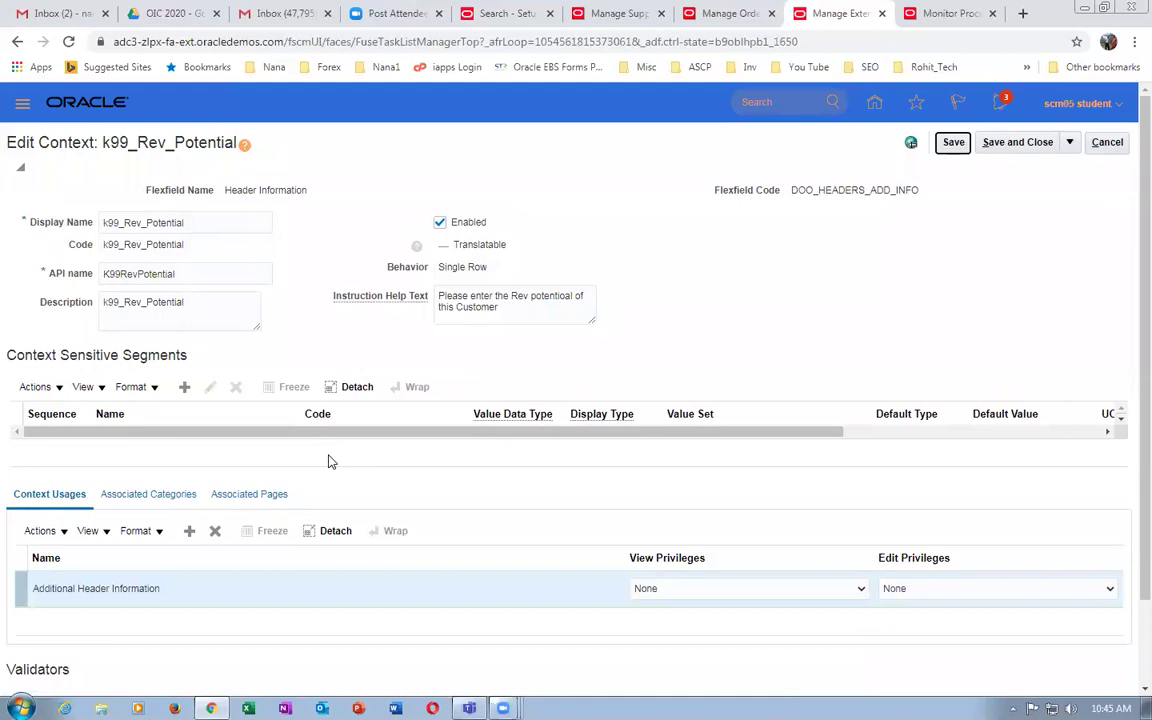
left_click(148, 496)
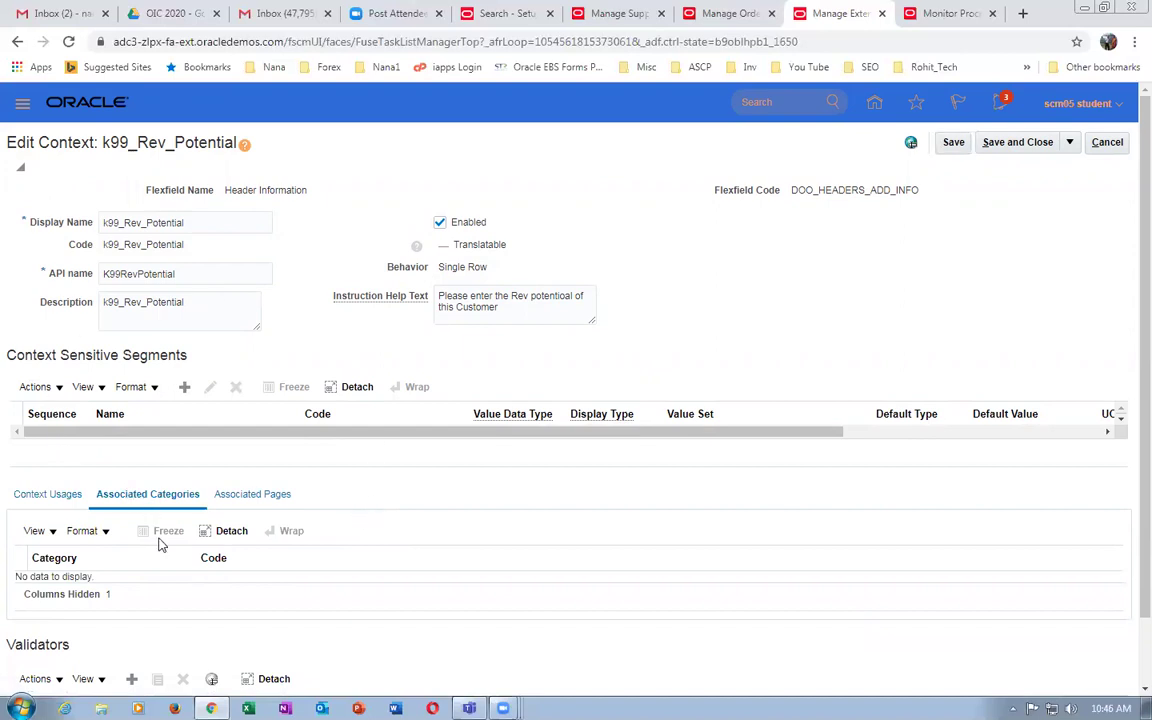
left_click(249, 497)
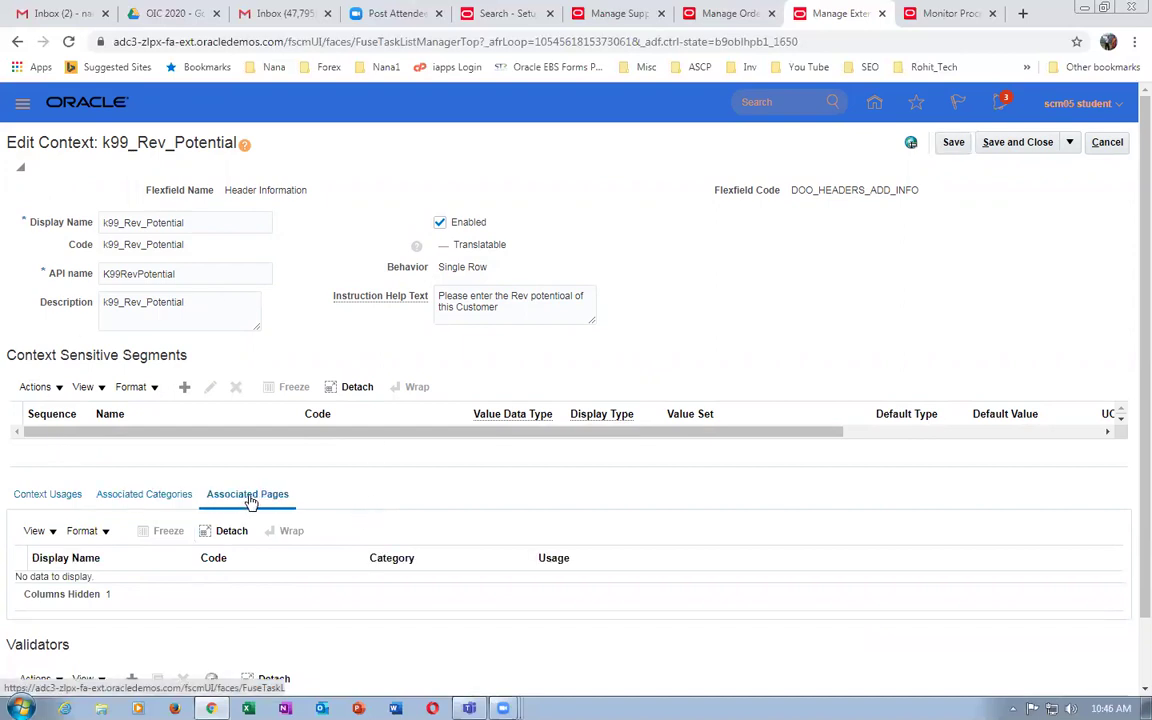
left_click(150, 498)
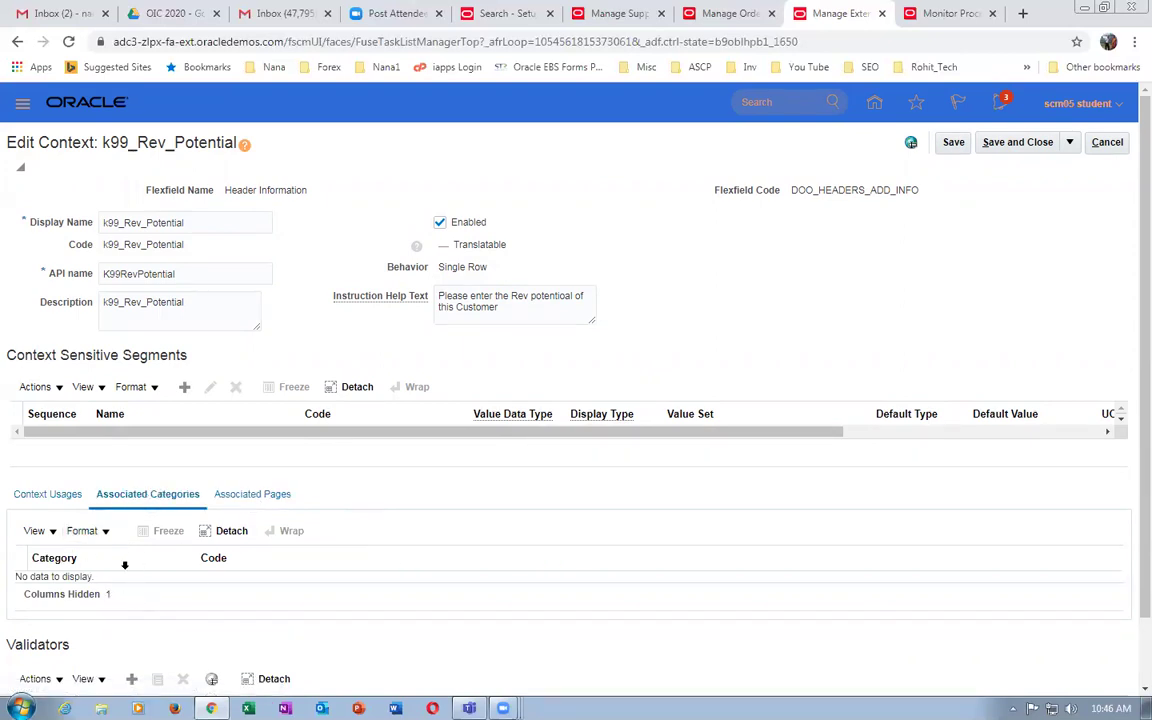
left_click(48, 494)
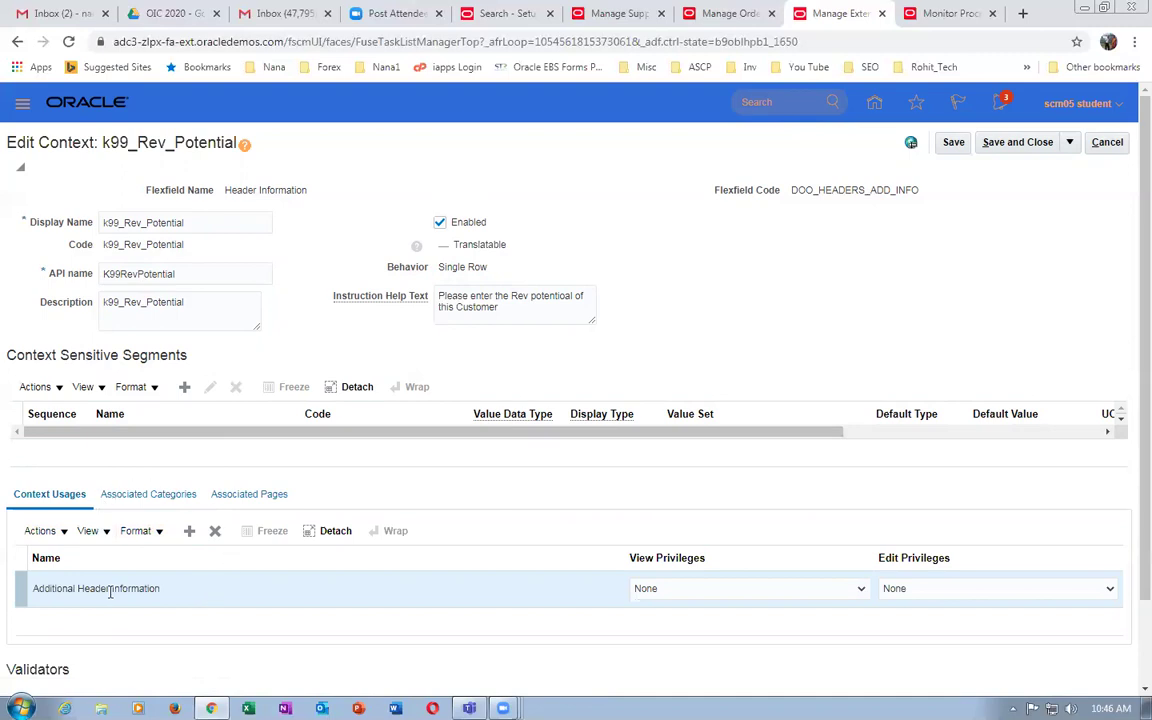
Start a new context-sensitive segment named k99 Revenue Potential of Cust and use the same text for its code and description.
left_click(184, 386)
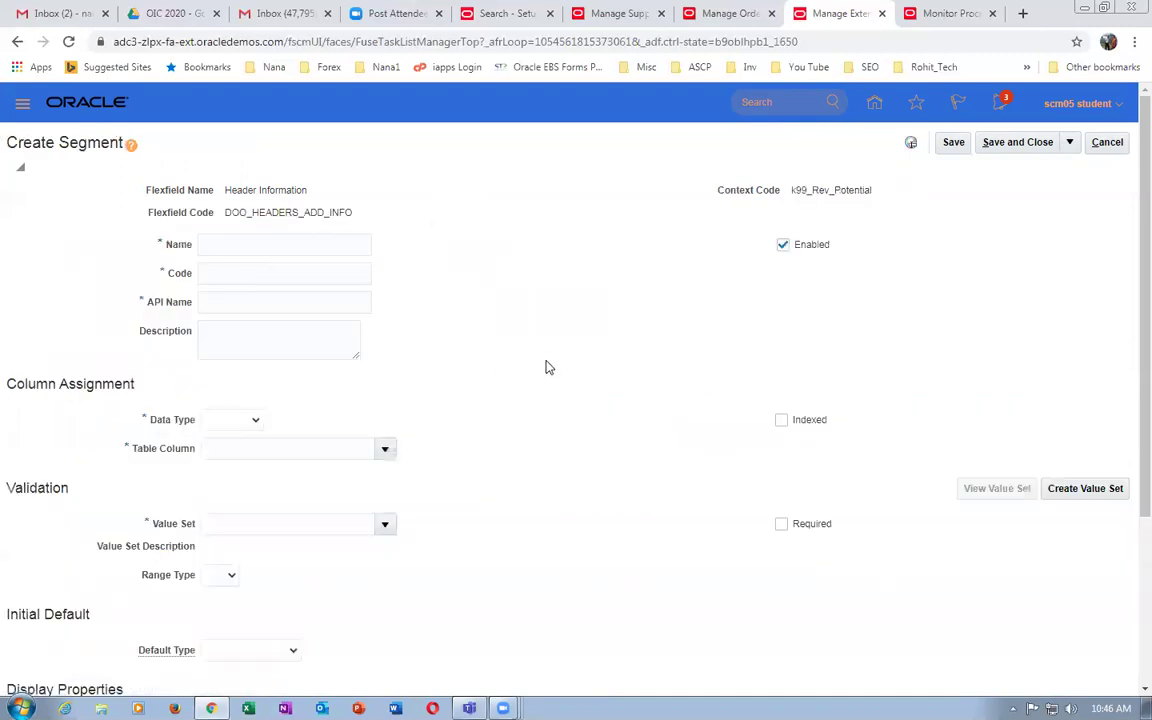
left_click(291, 249)
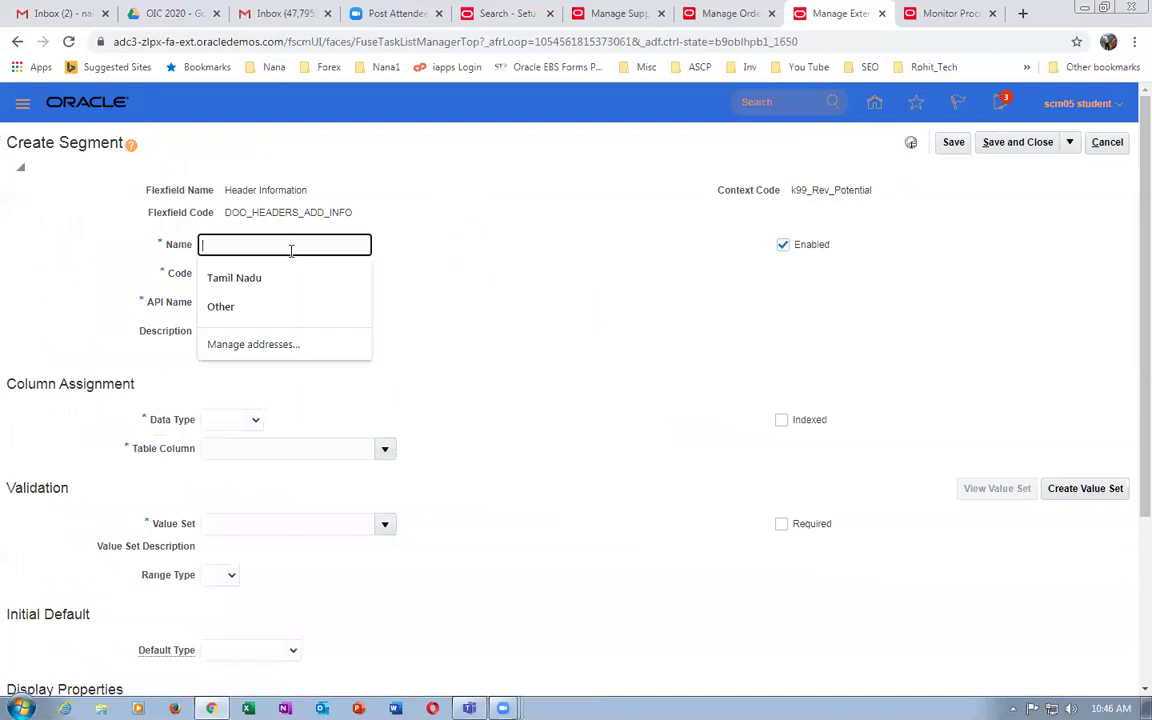
type("k99 Revenue Potential of Cu")
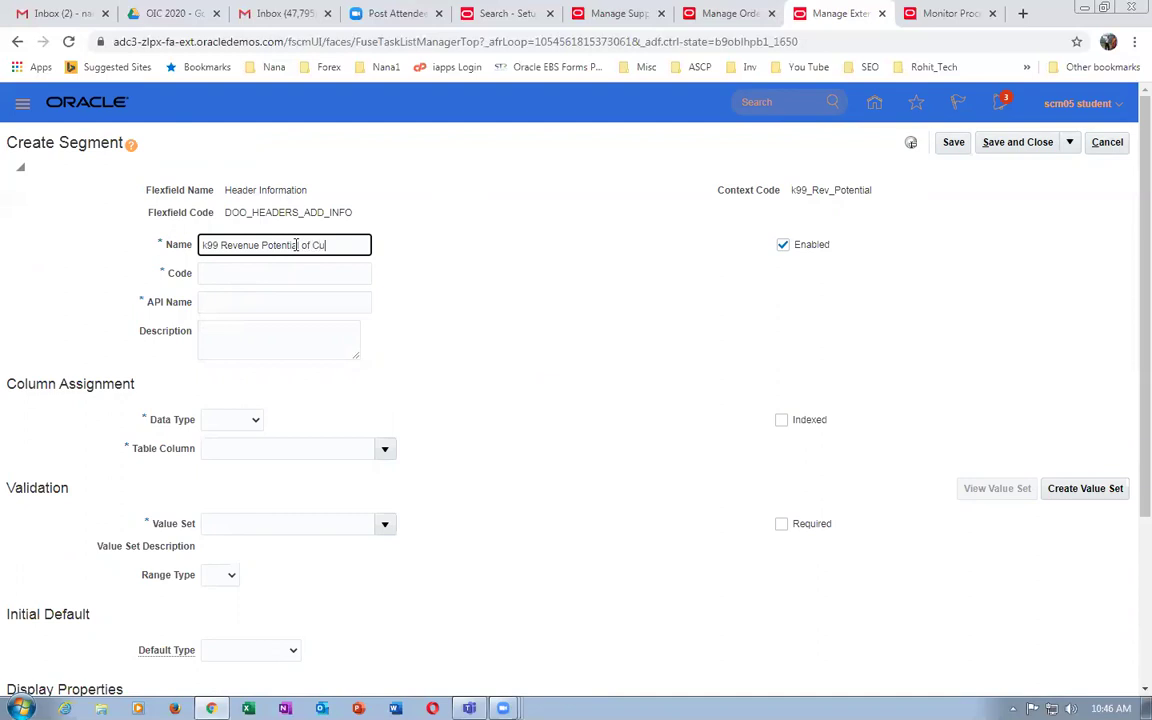
left_click_drag(347, 245, 190, 267)
key("ctrl+c")
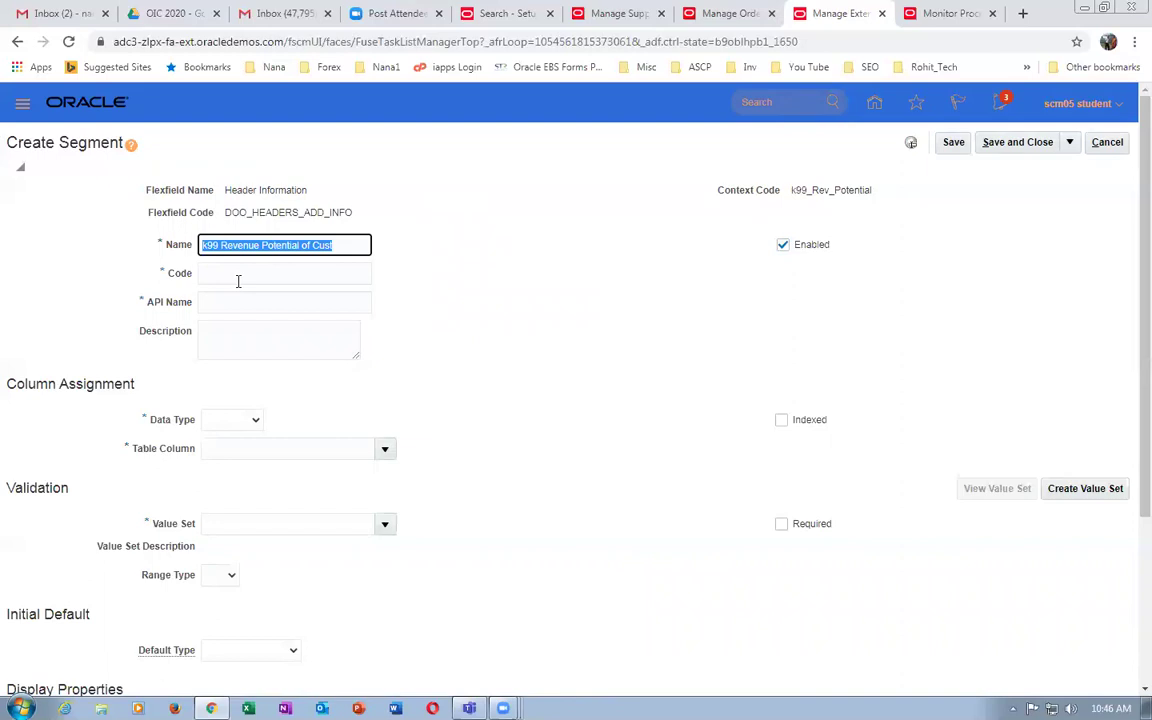
left_click(238, 278)
key("ctrl+v")
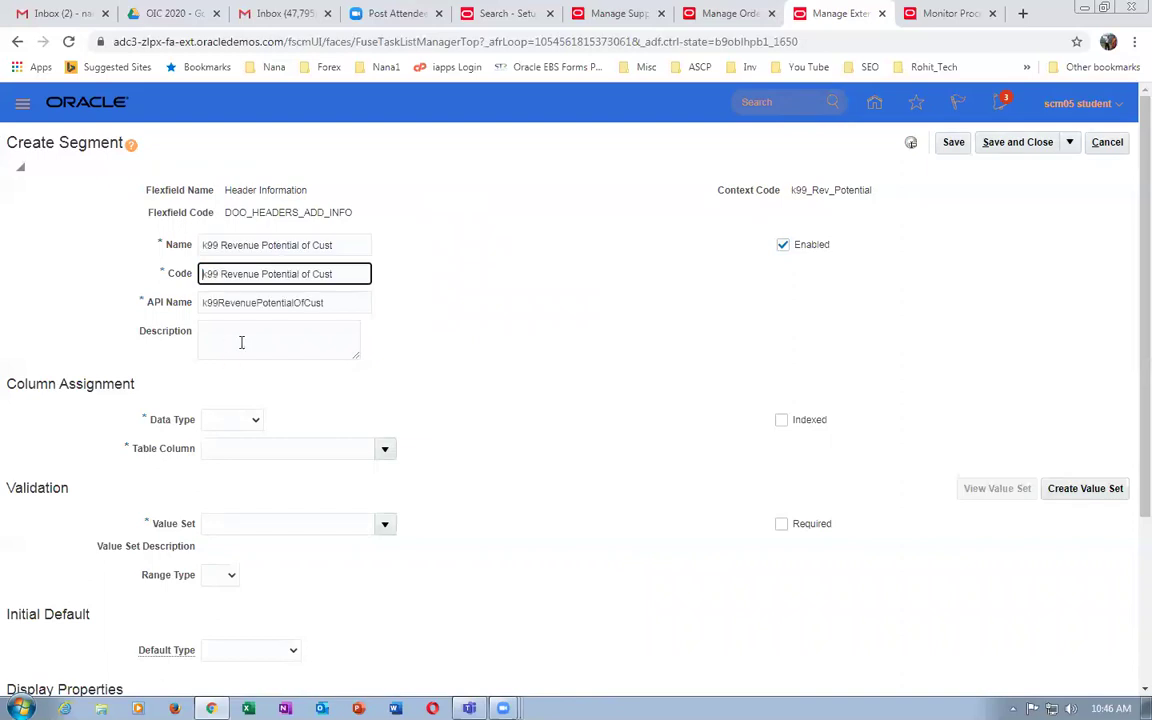
left_click(240, 337)
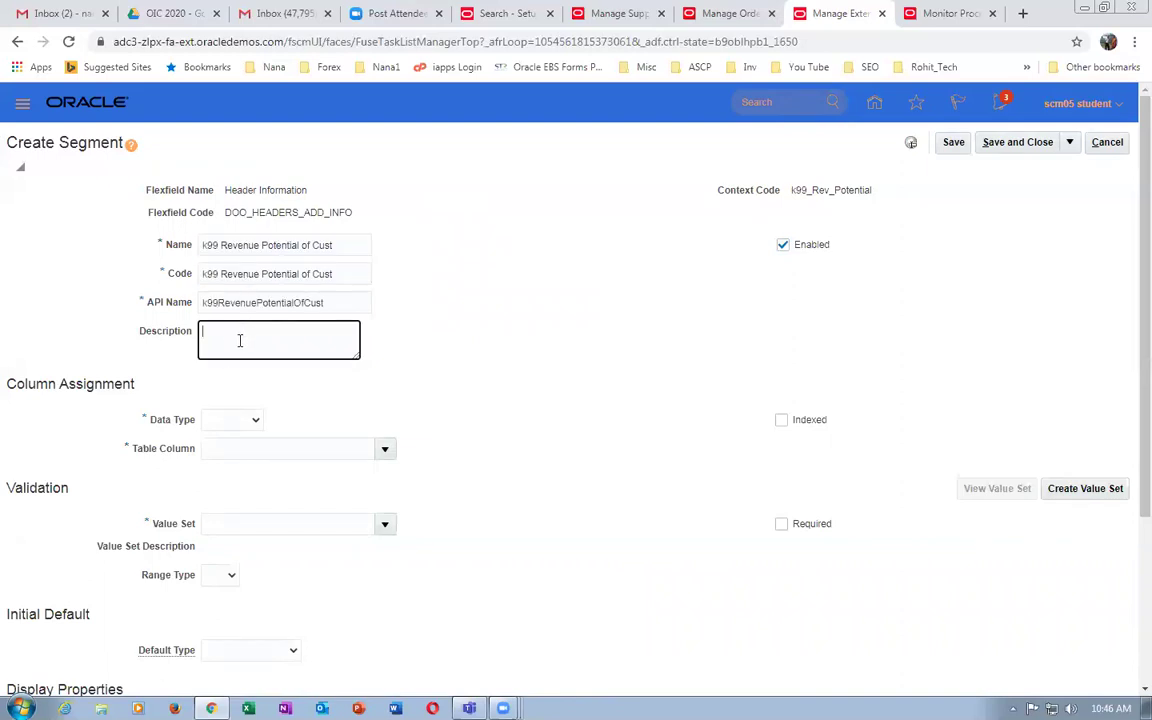
key("ctrl+v")
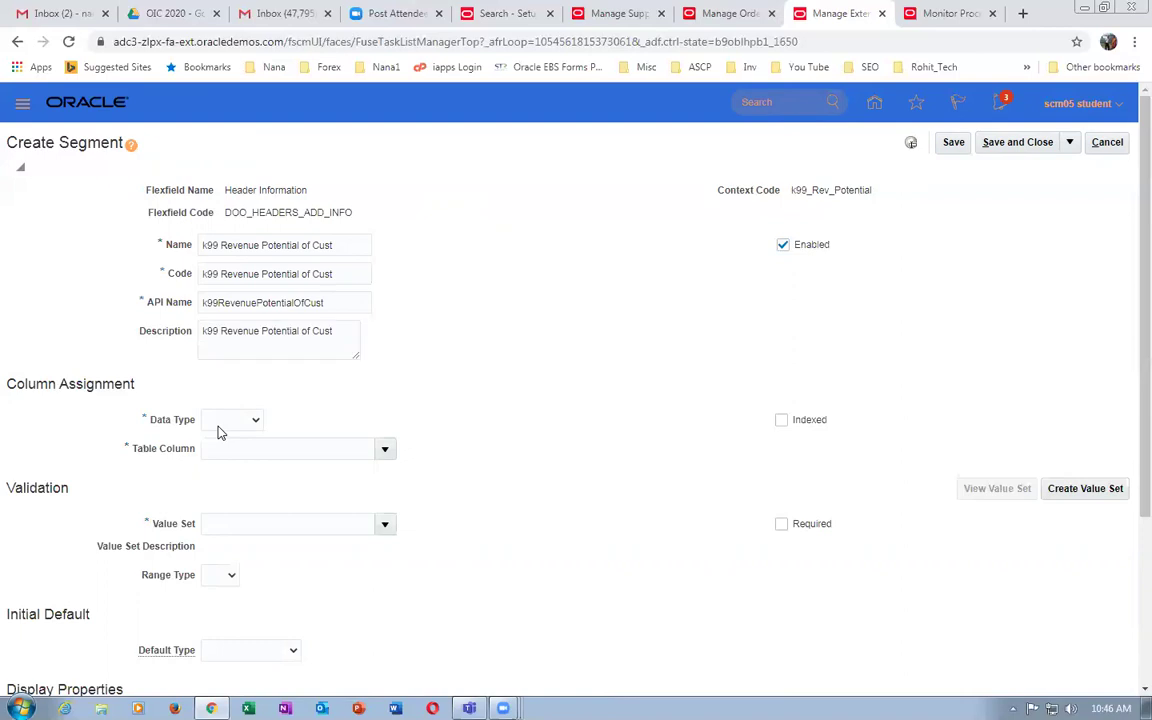
Set the segment's data type to Date and assign it to table column ATTRIBUTE_DATE1.
left_click(220, 420)
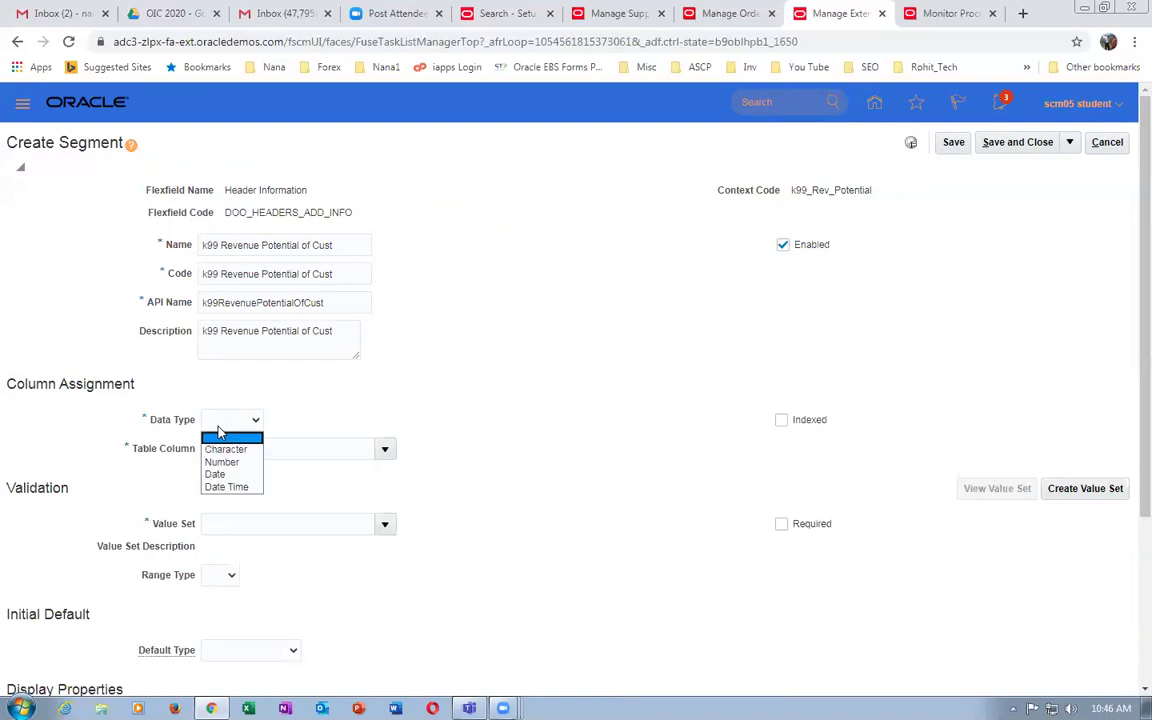
left_click(215, 474)
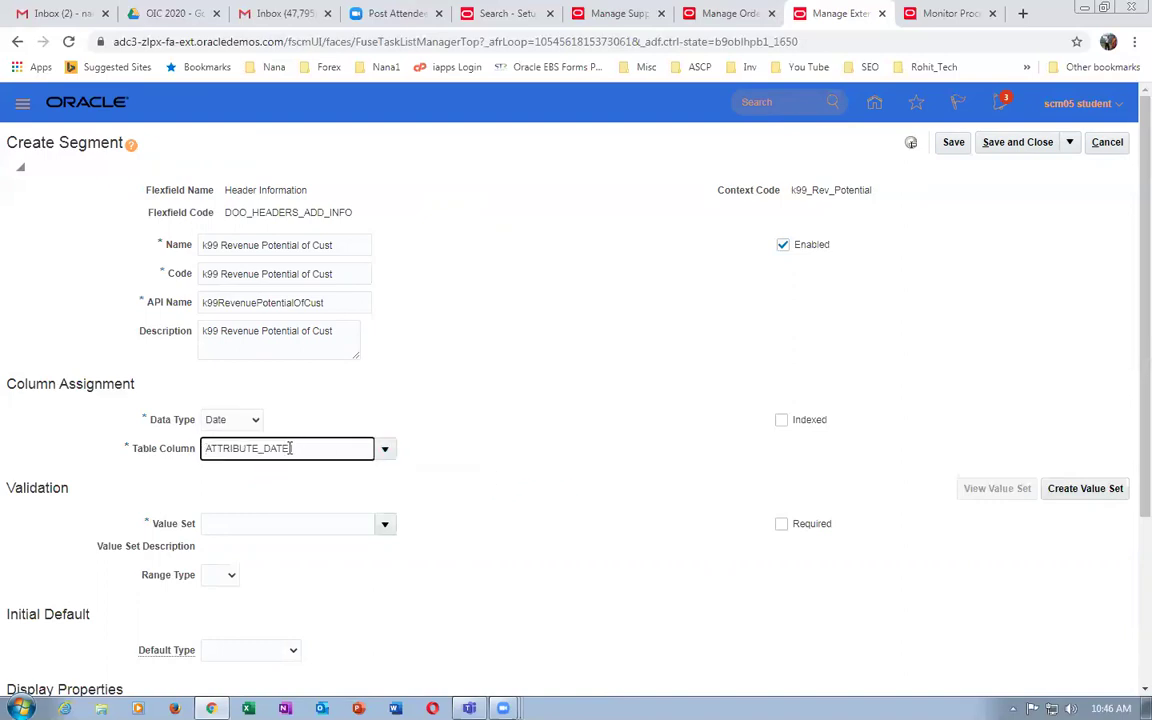
left_click(385, 450)
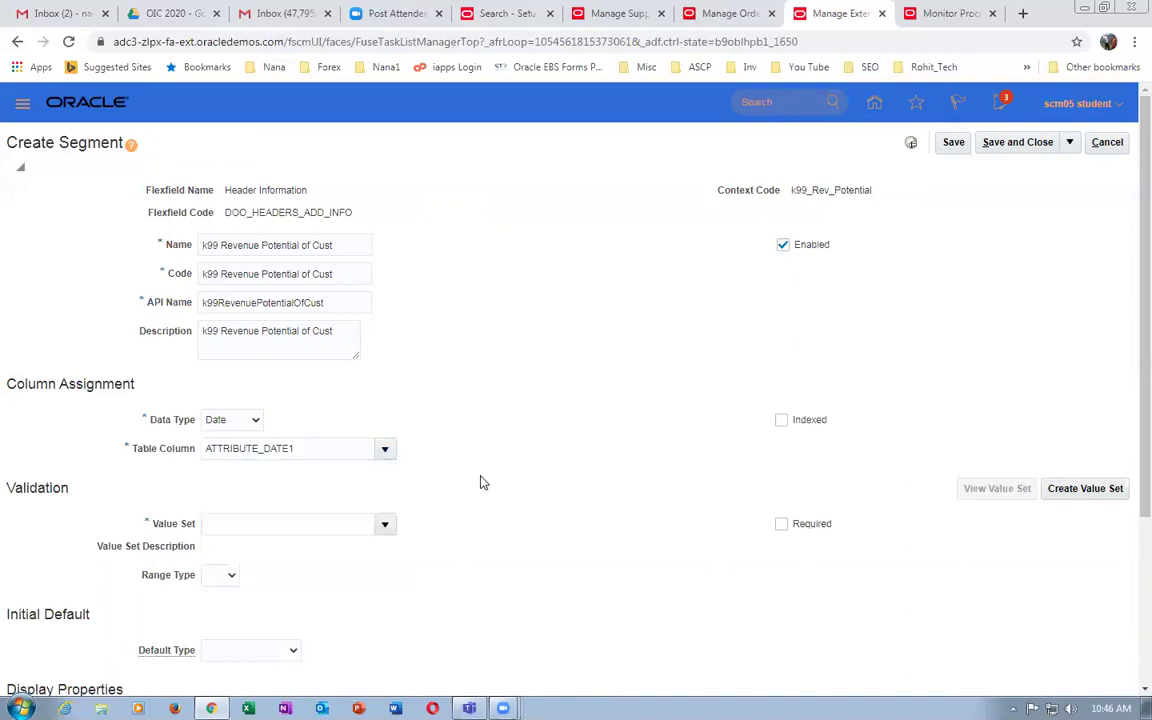
Start creating a value set for the segment with k99 Rev Potential Code as both its code and description.
left_click(265, 527)
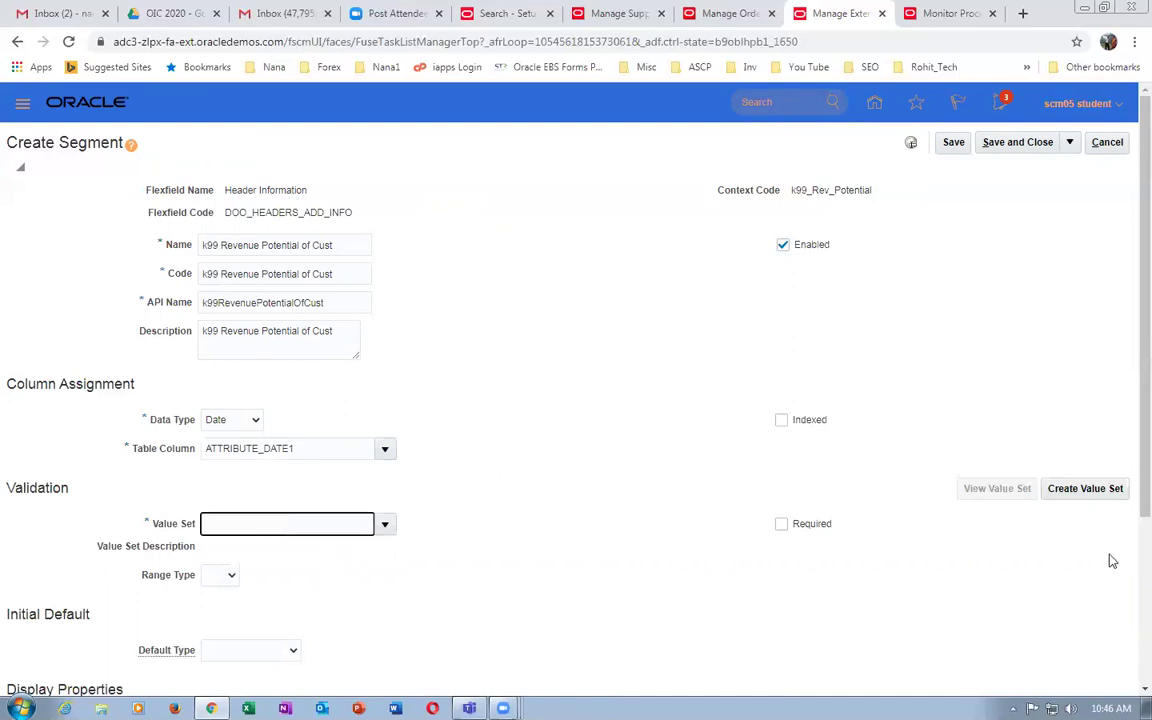
left_click(1085, 489)
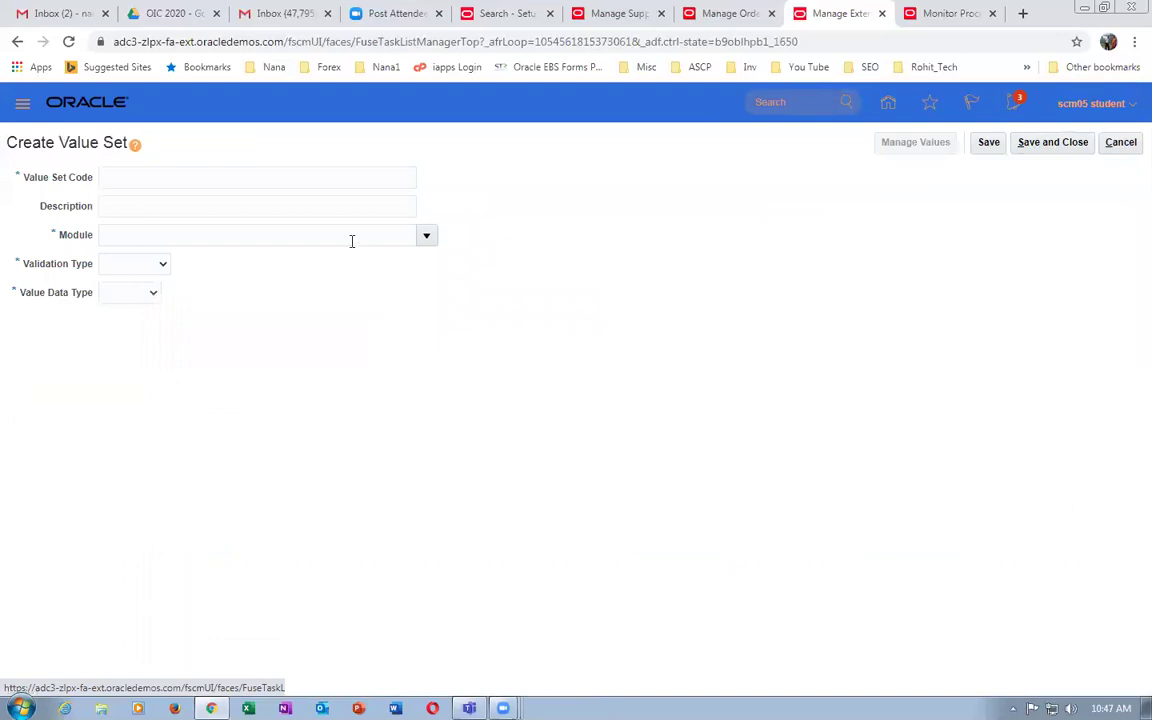
left_click(167, 179)
type("k99 Rev Potential Code")
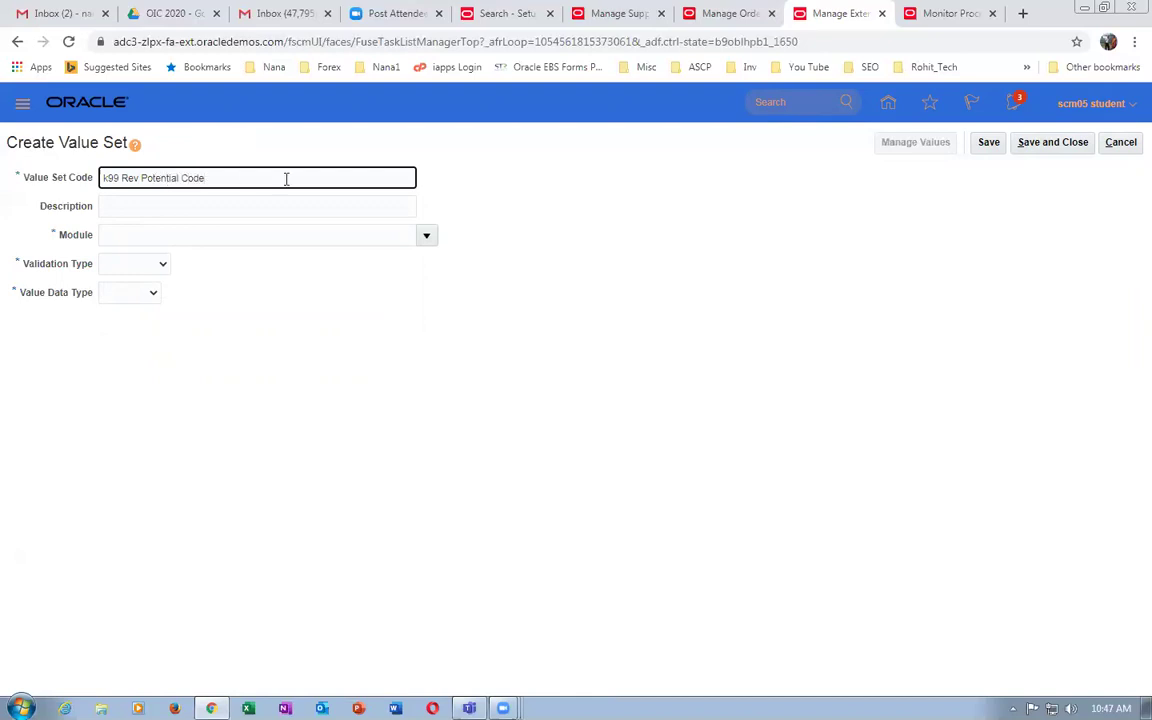
left_click_drag(231, 177, 3, 191)
key("ctrl+c")
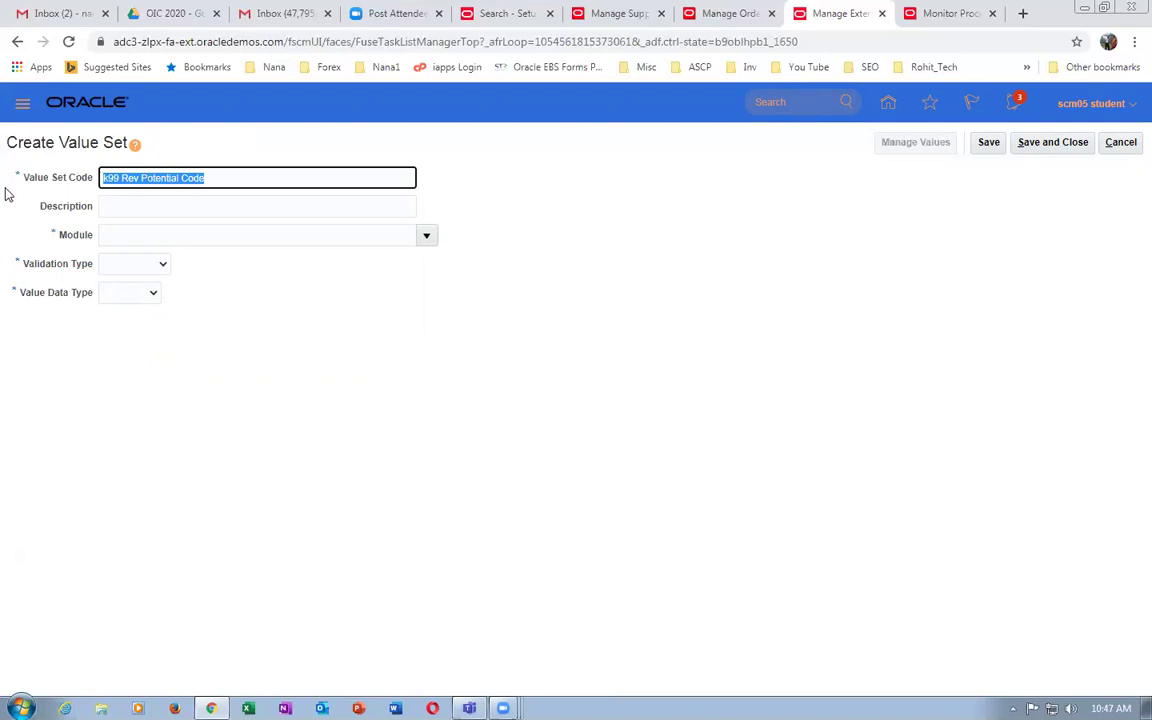
left_click(104, 207)
key("ctrl+v")
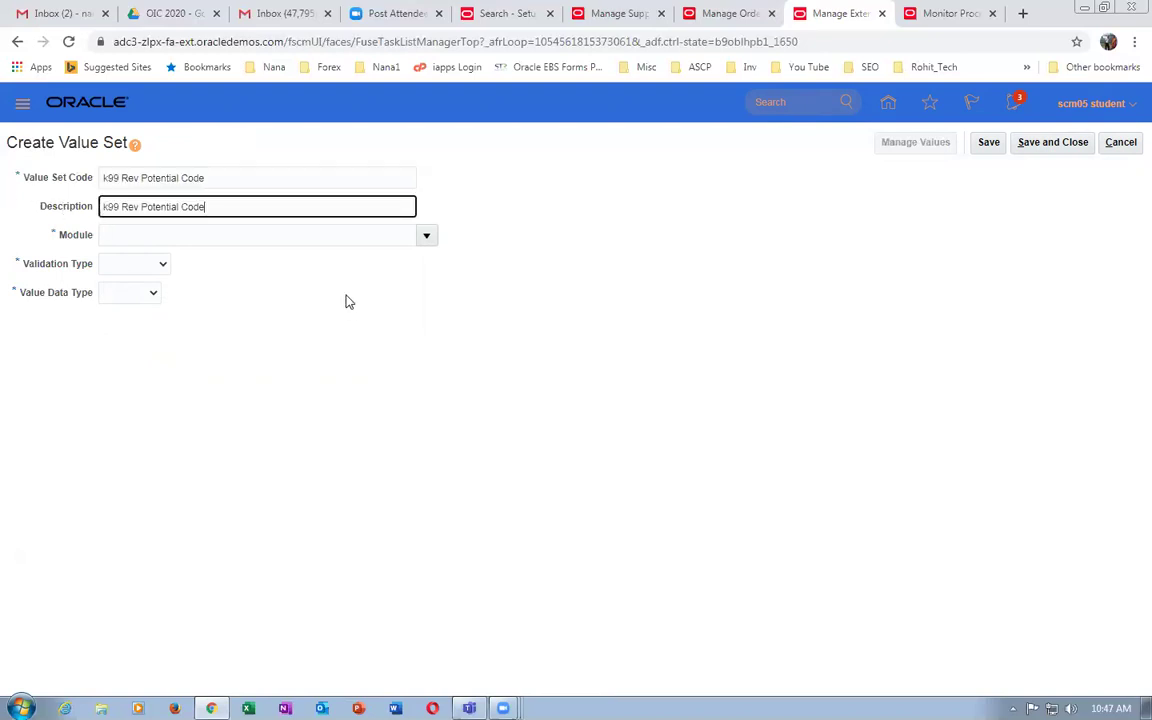
Search the modules for Order and assign the value set to the Order Management application module.
left_click(427, 235)
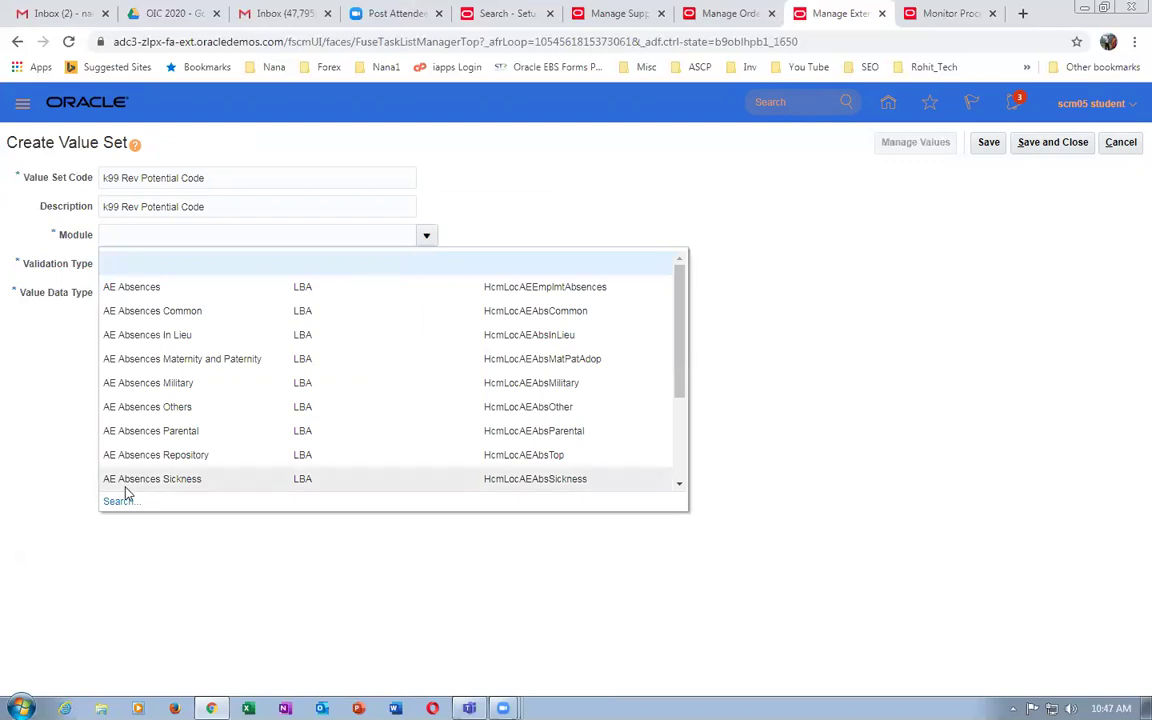
left_click(118, 499)
left_click(456, 355)
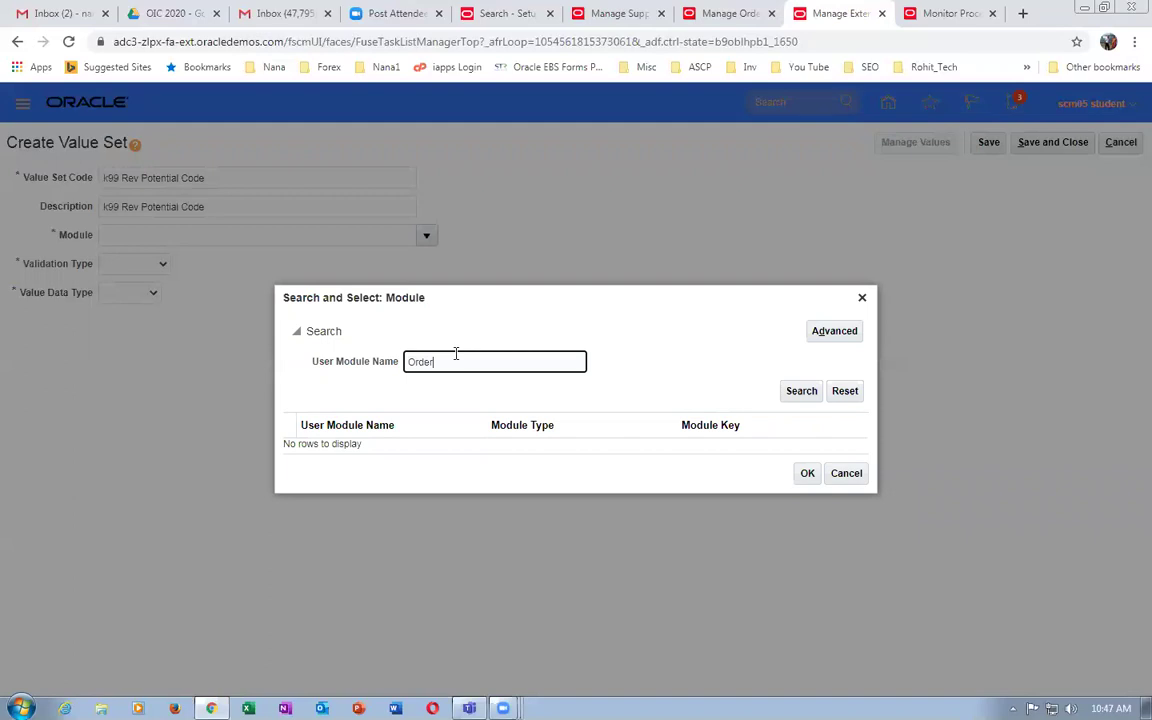
left_click(801, 391)
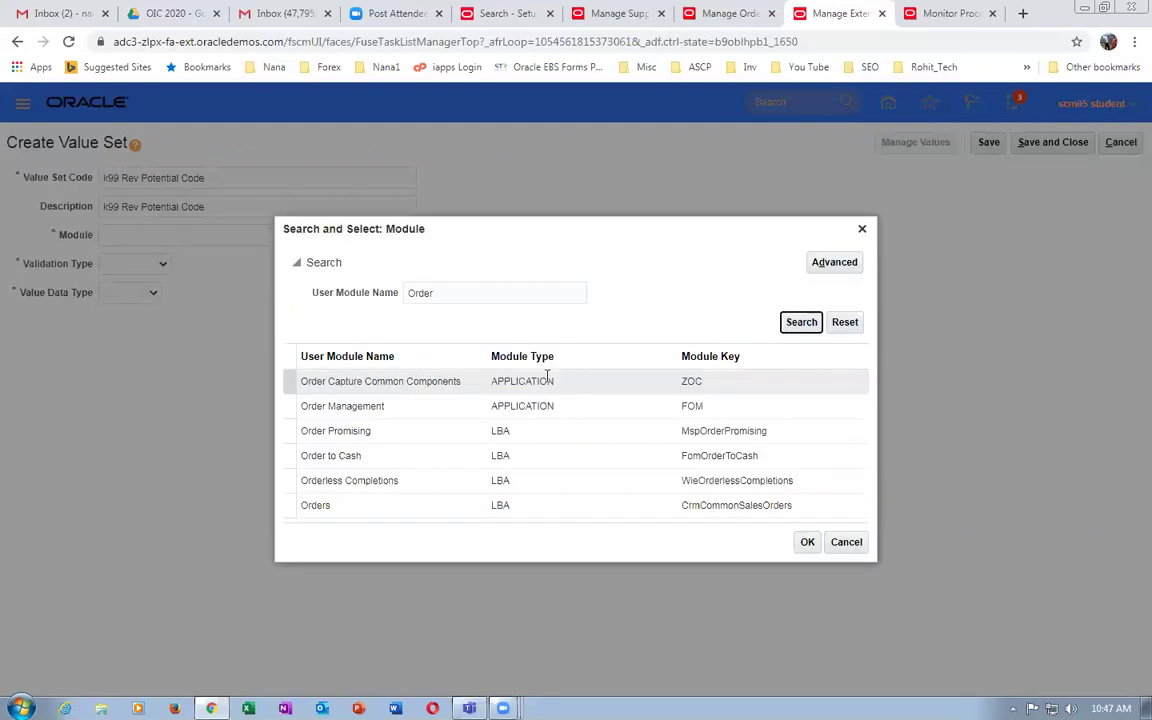
left_click(390, 409)
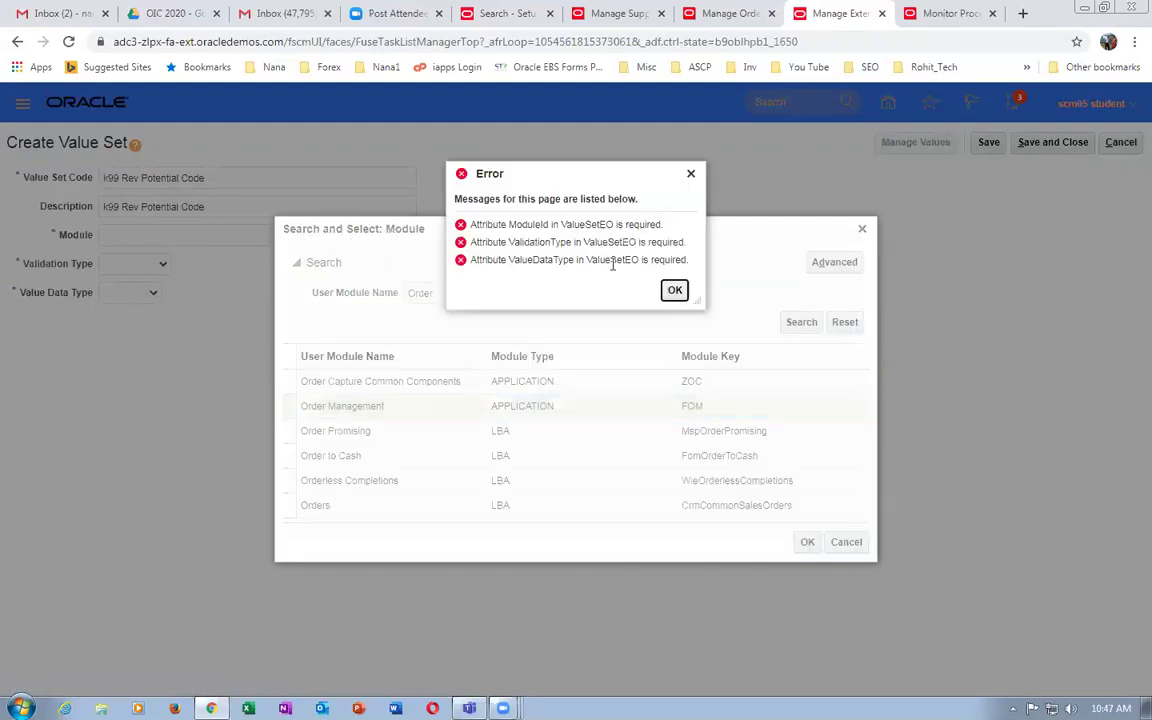
left_click(674, 290)
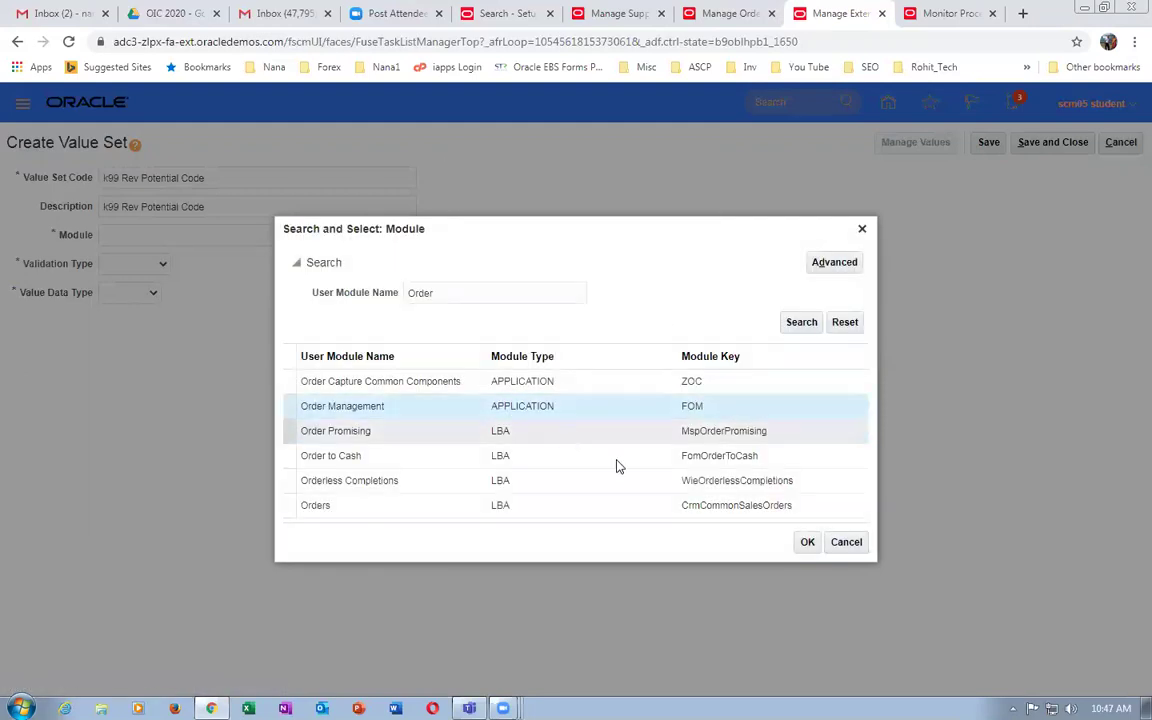
left_click(807, 542)
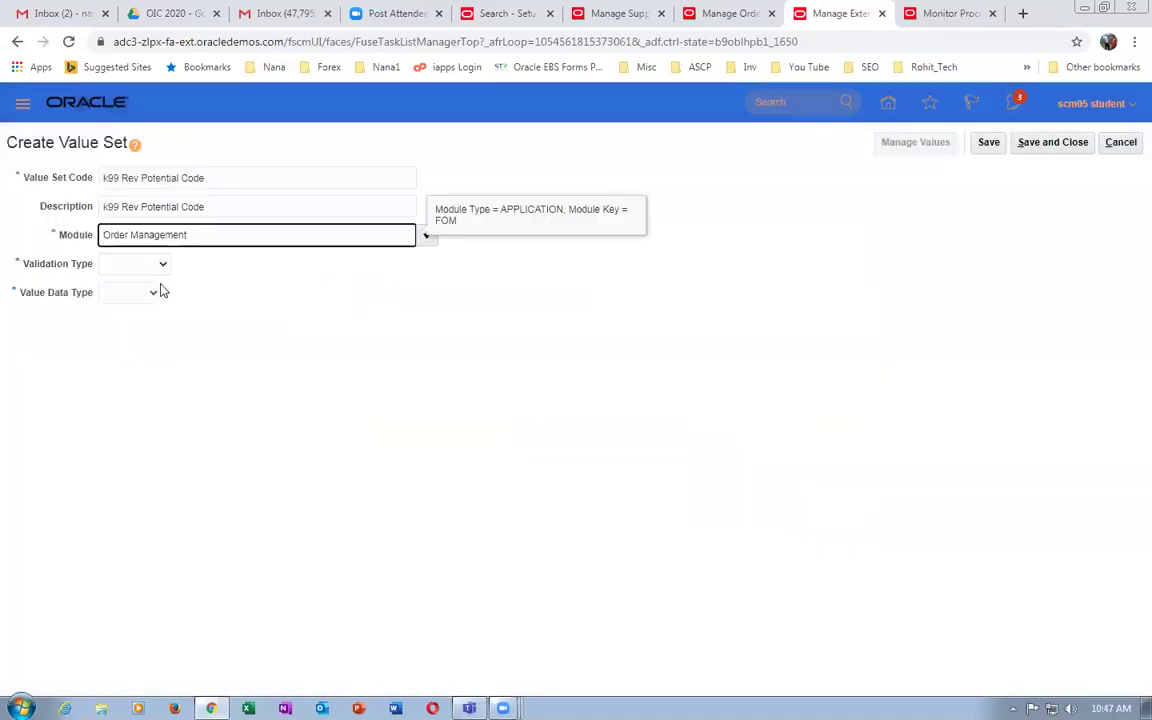
Set the value set's validation type to Independent and its value data type to Character.
left_click(133, 263)
left_click(128, 306)
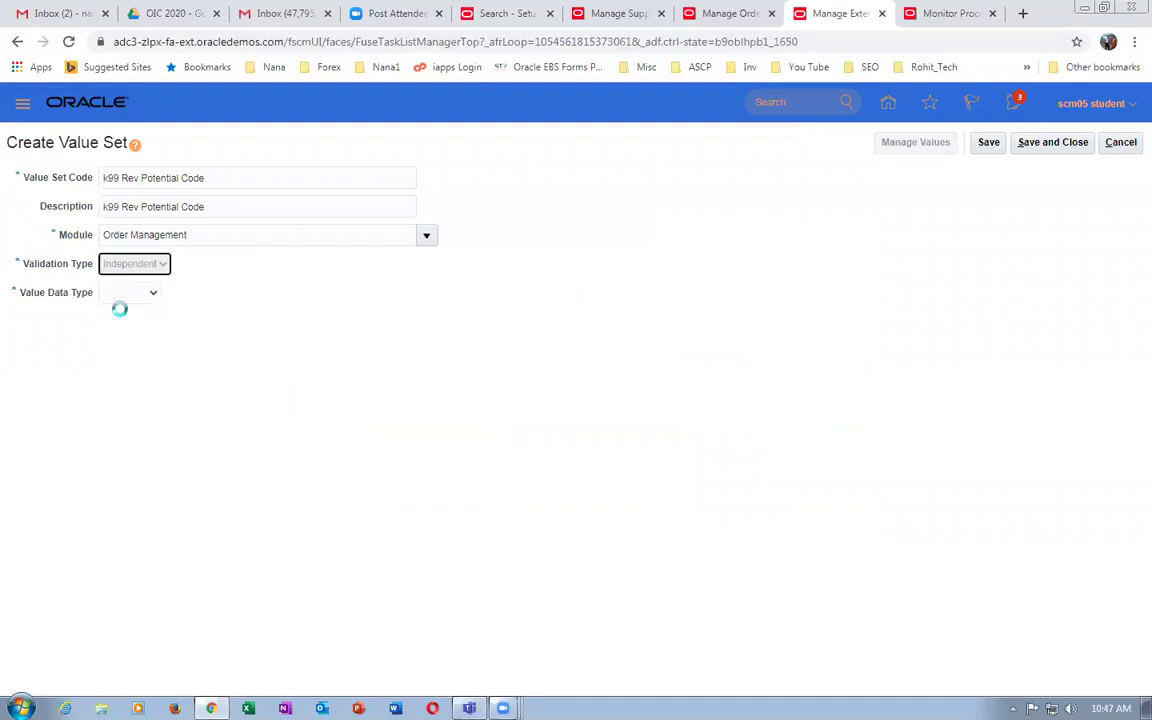
left_click(175, 294)
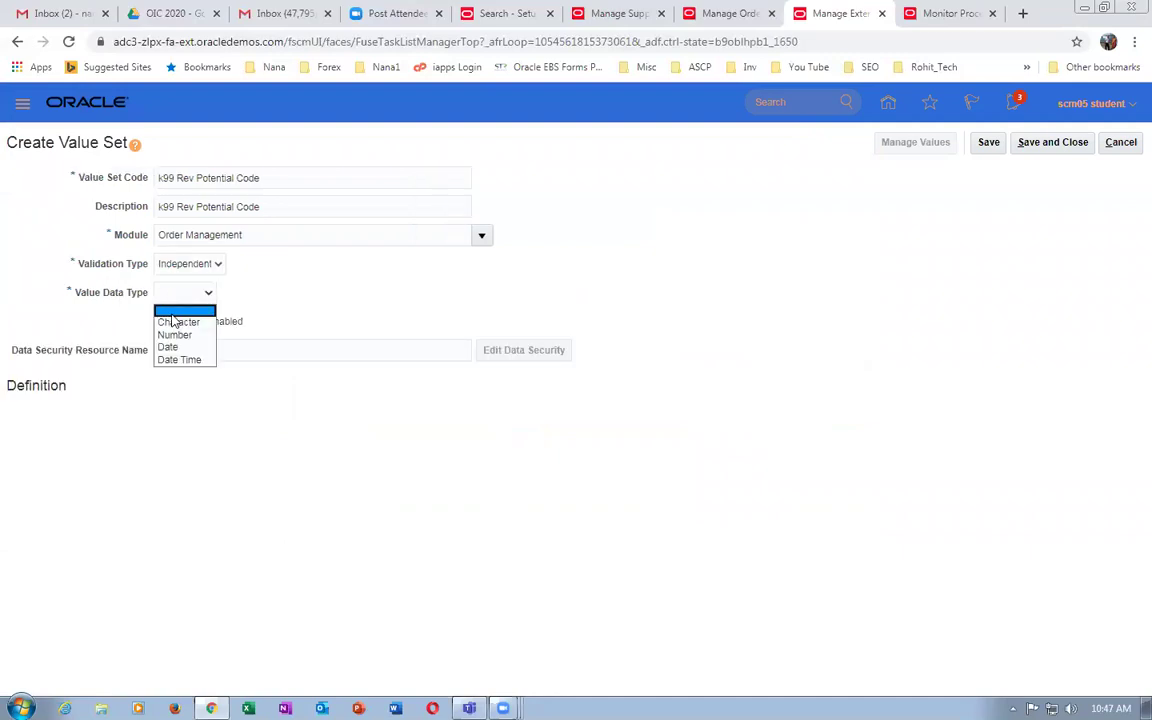
left_click(175, 321)
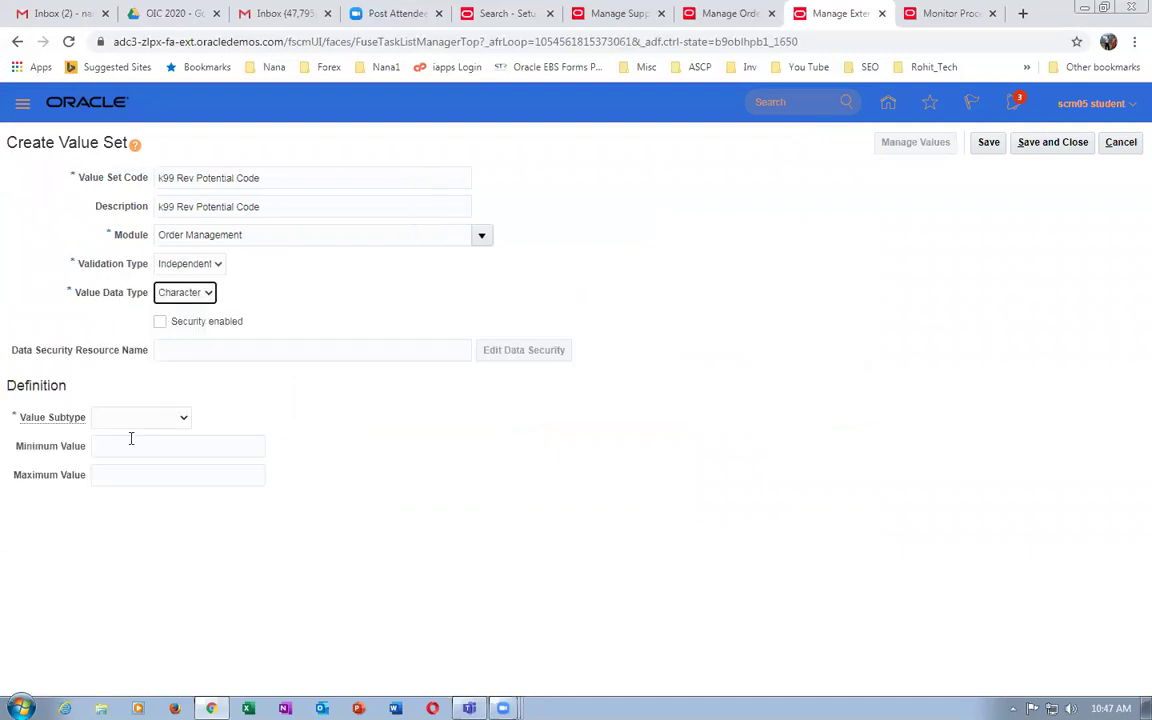
Define the value set as Text with a maximum length of 10 and uppercase only, and save it.
left_click(110, 417)
left_click(103, 450)
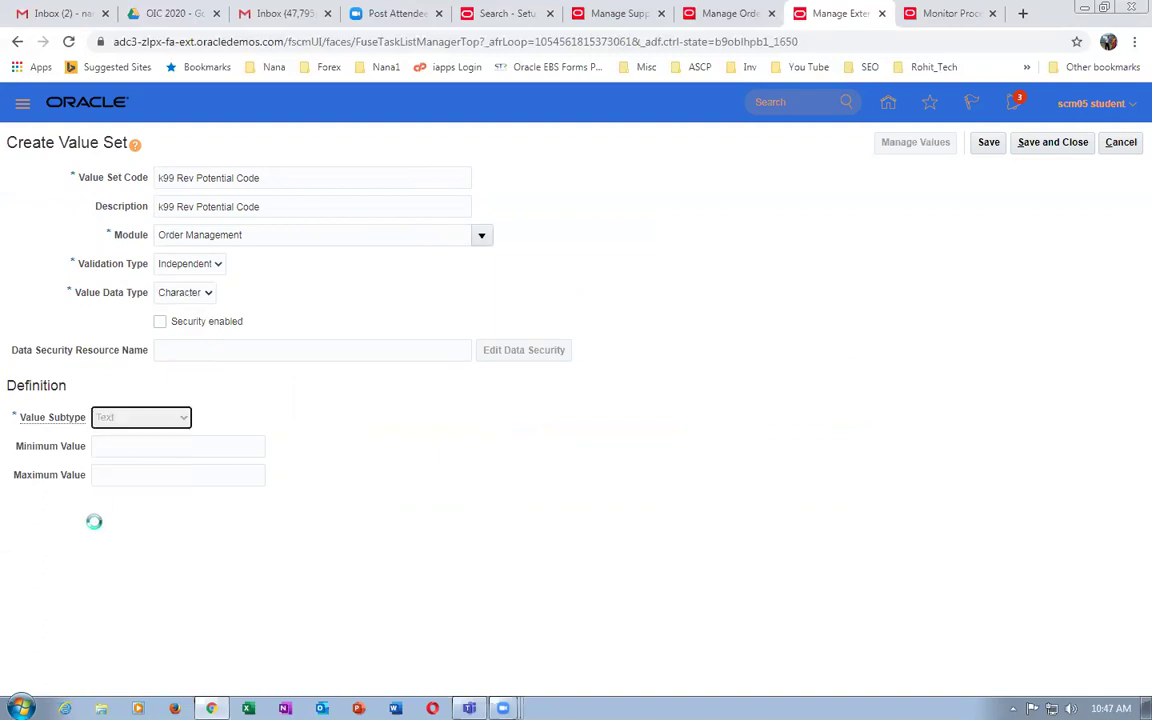
left_click(110, 446)
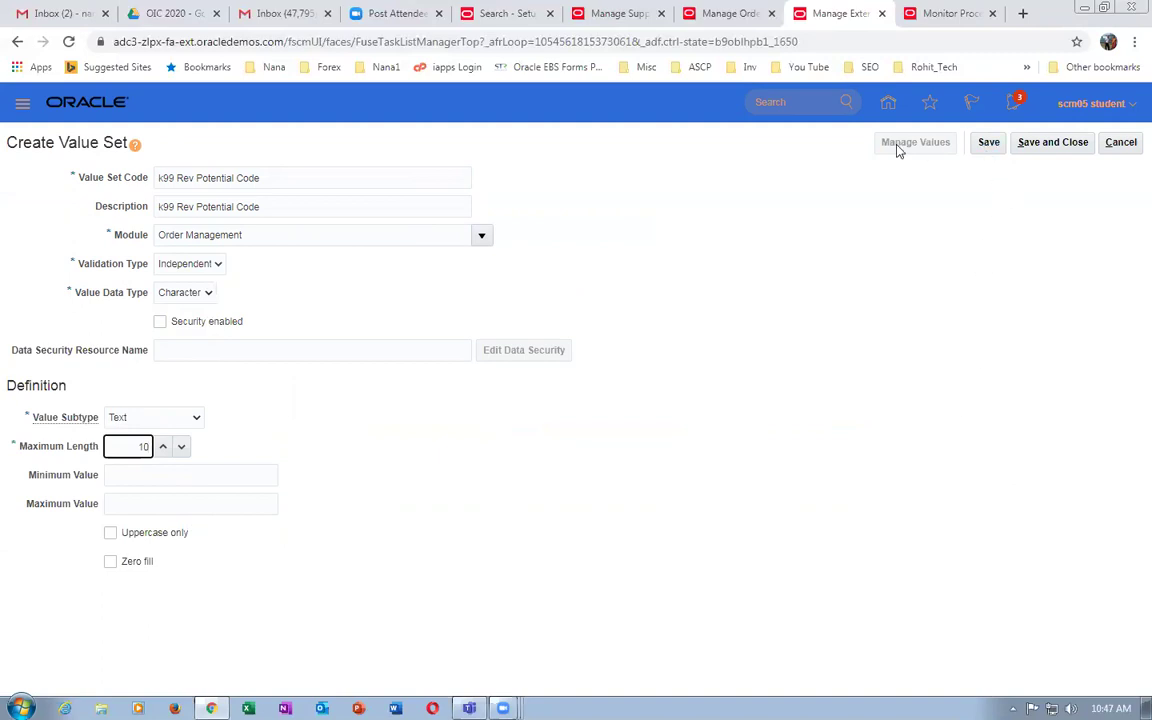
left_click(110, 533)
left_click(986, 143)
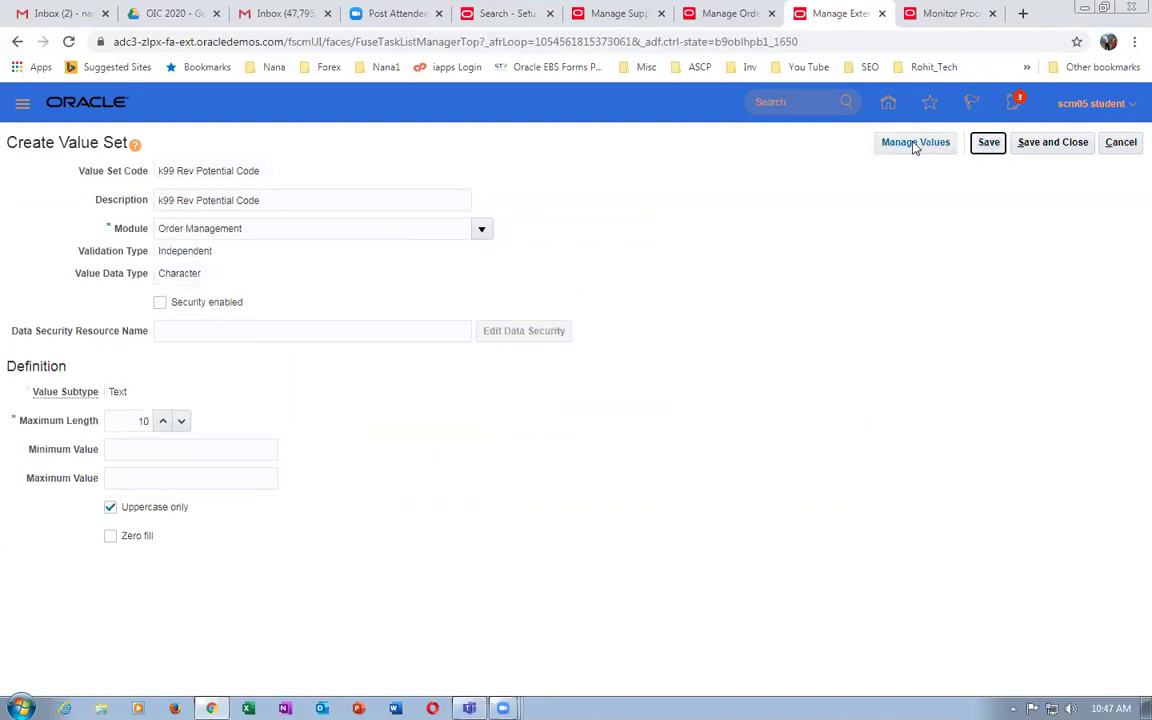
Open the management of the value set's values and start a new value.
left_click(913, 143)
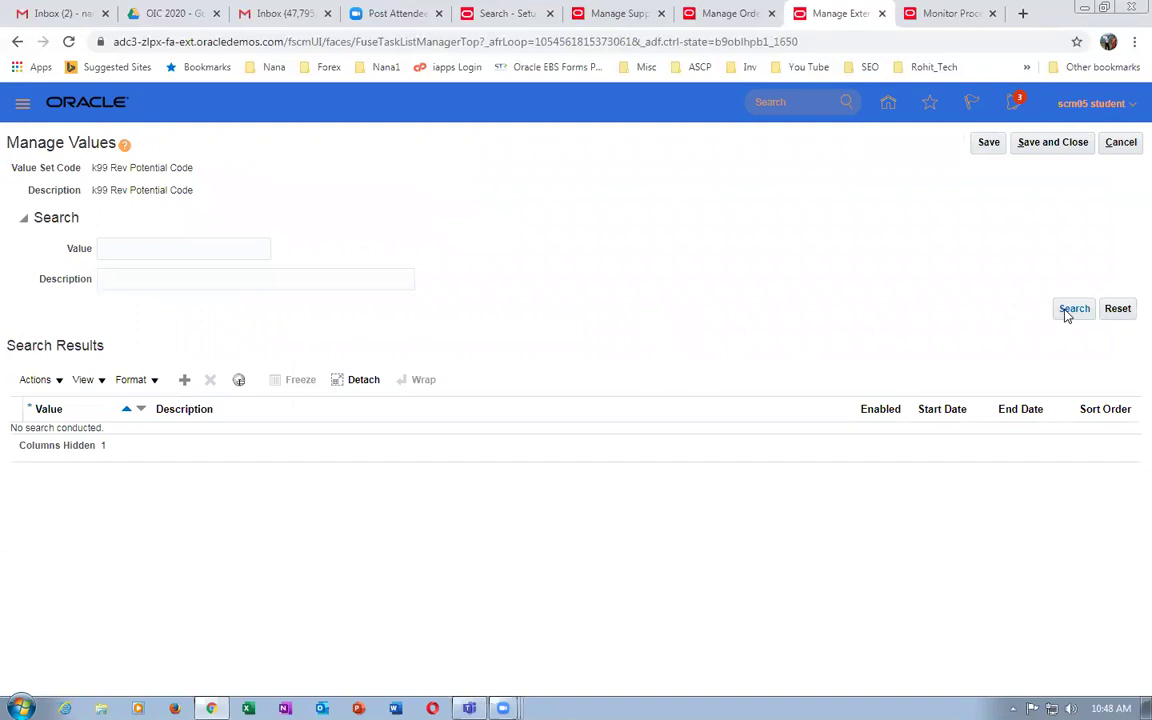
left_click(183, 381)
left_click(69, 440)
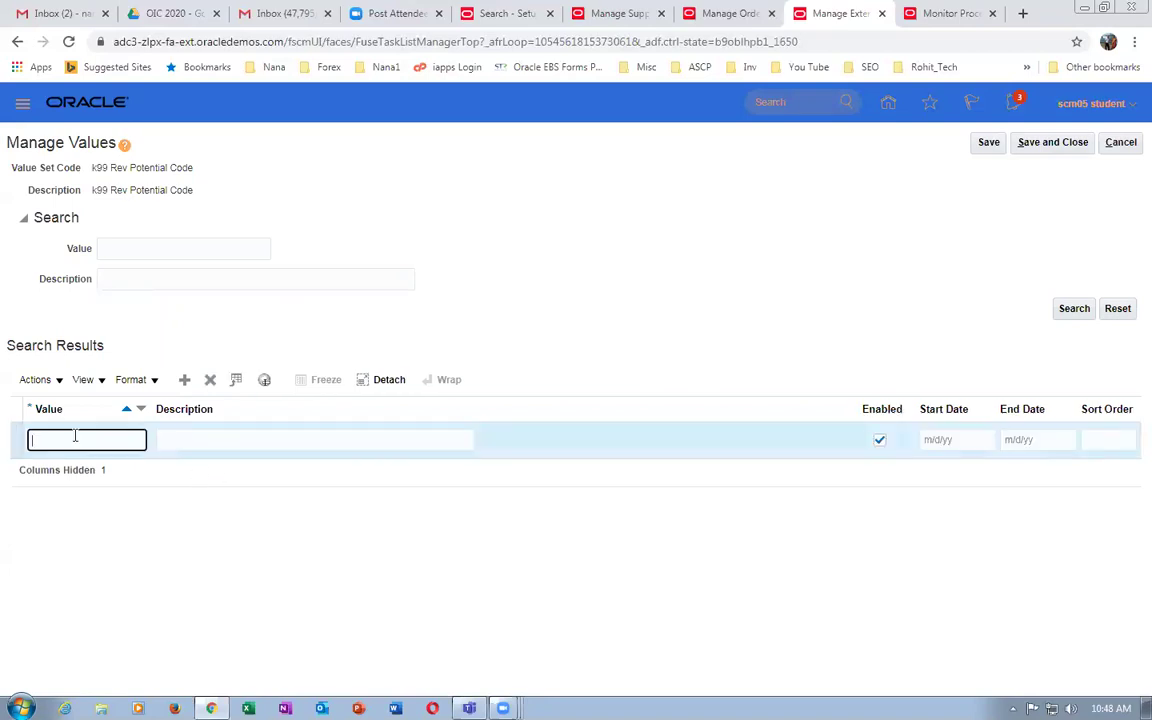
Try to enter k99_high as the new value and its description.
type("k99_high")
left_click_drag(103, 441, 5, 441)
key("ctrl+c")
left_click(197, 441)
key("ctrl+v")
left_click(184, 380)
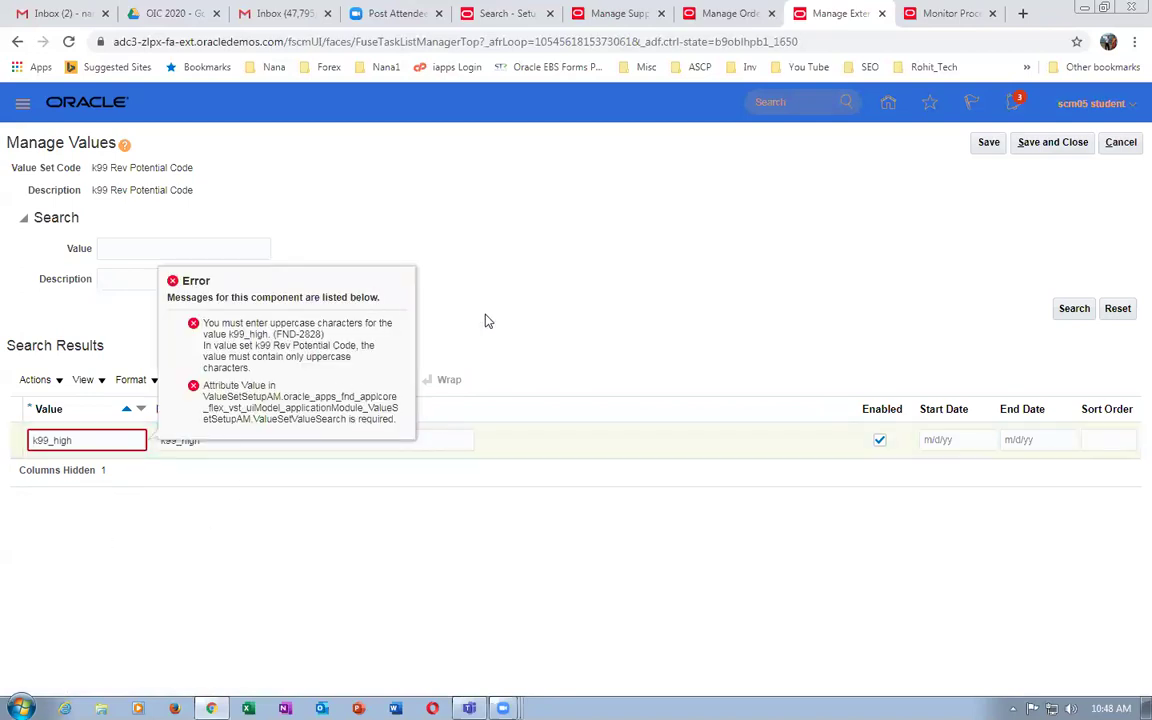
Replace the new value and its description with K99_HIGH in uppercase.
left_click(112, 438)
double_click(112, 438)
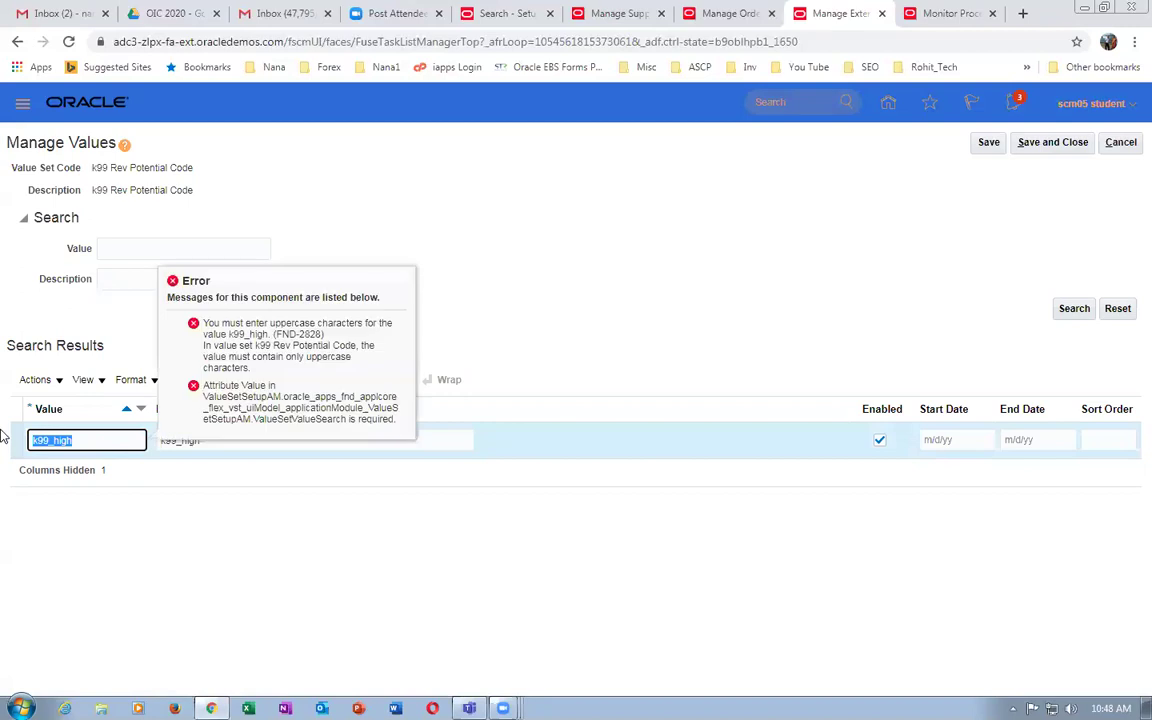
type("K99_HIGH")
left_click(192, 508)
left_click(109, 435)
key("ctrl+a")
key("ctrl+c")
key("Tab")
key("ctrl+v")
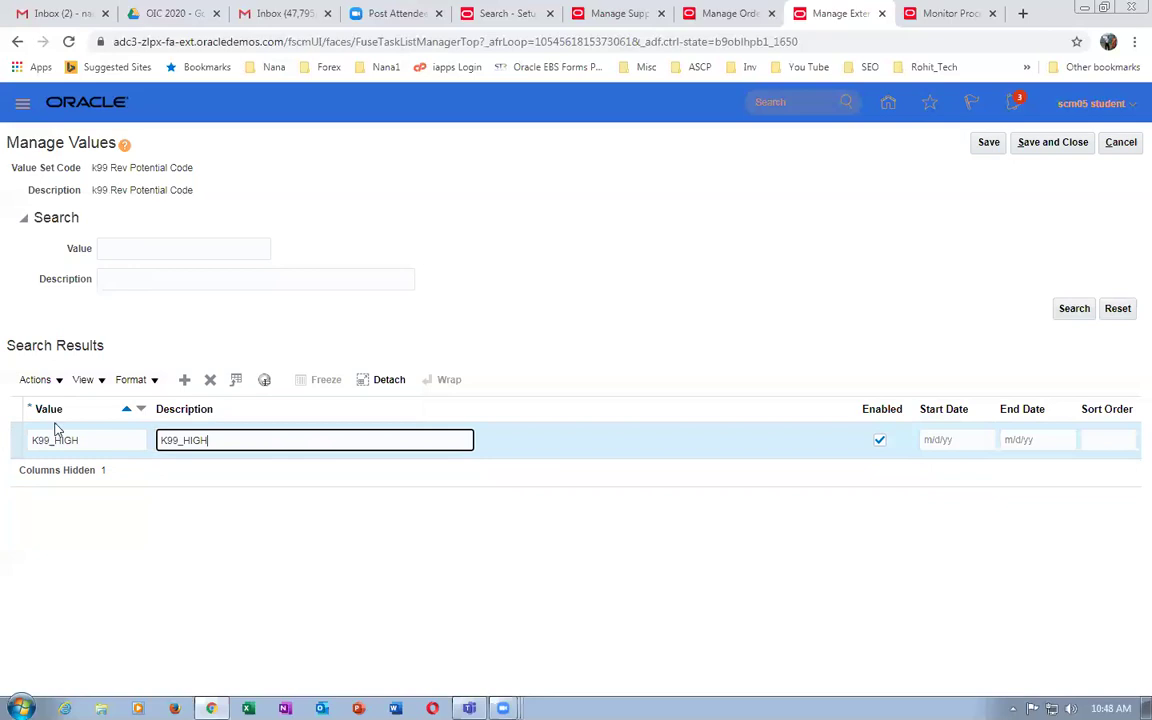
left_click(230, 297)
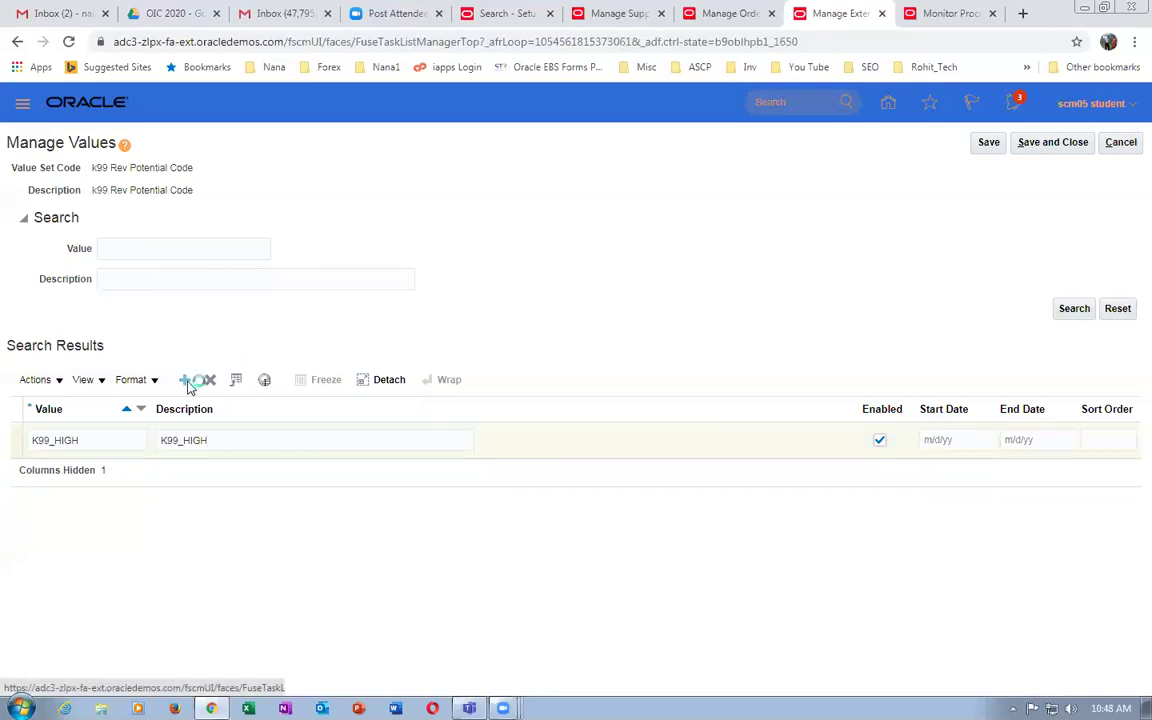
Add the value K99_MEDIUM with the same text as its description, and save and close the values and the value set.
left_click(185, 381)
left_click(116, 441)
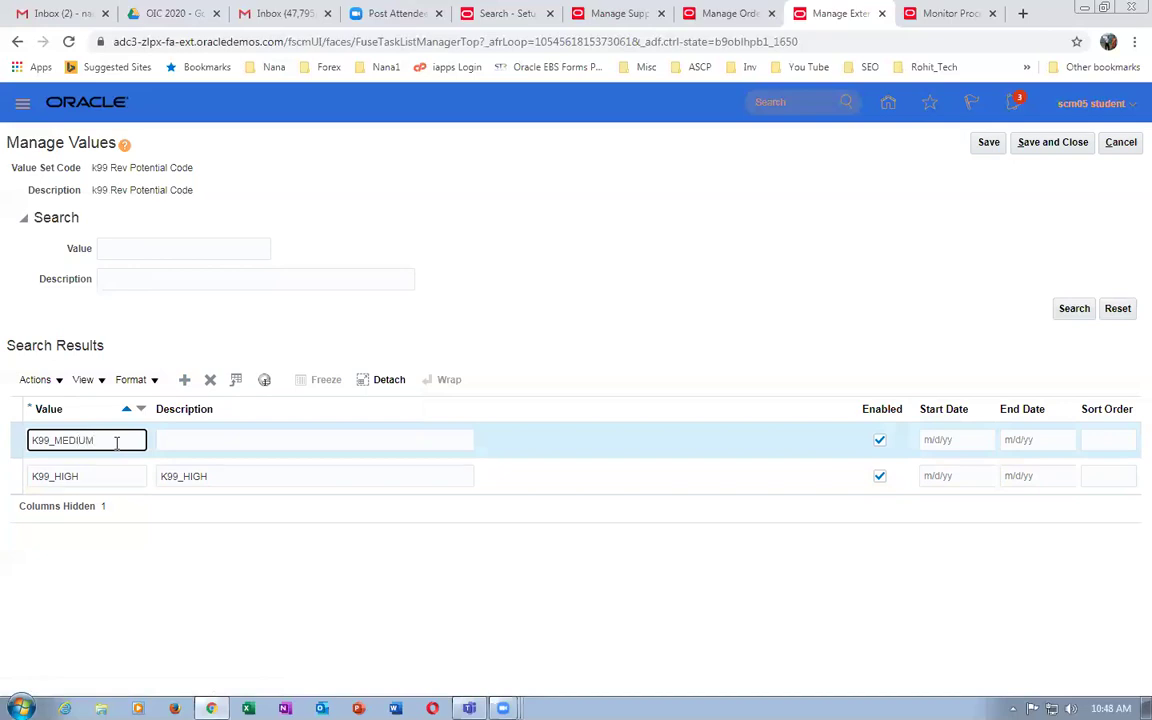
type("K99_MEDIUM")
left_click_drag(116, 443, 3, 448)
key("ctrl+c")
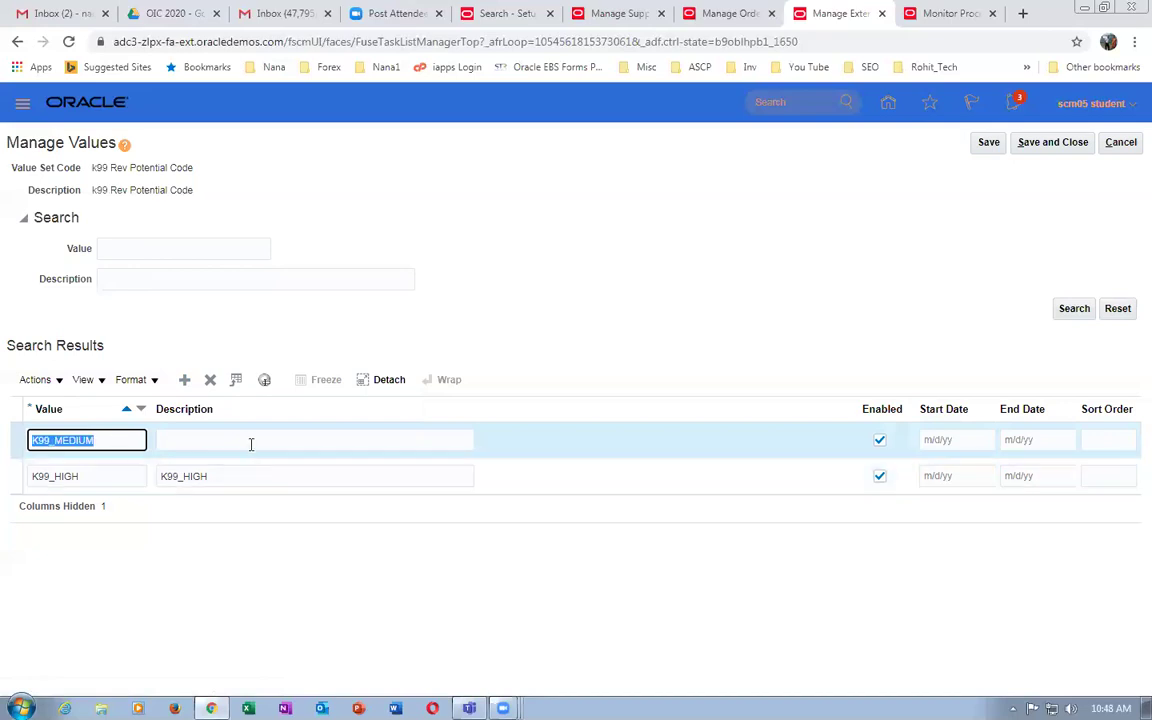
left_click(249, 440)
key("ctrl+v")
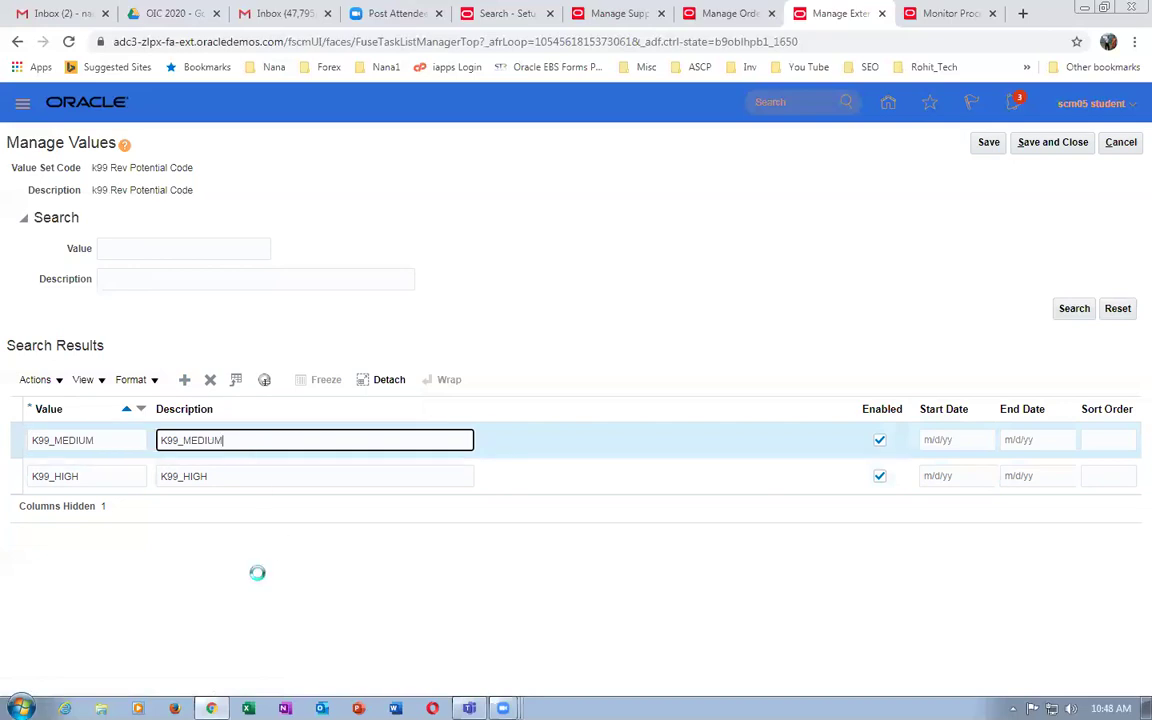
left_click(232, 518)
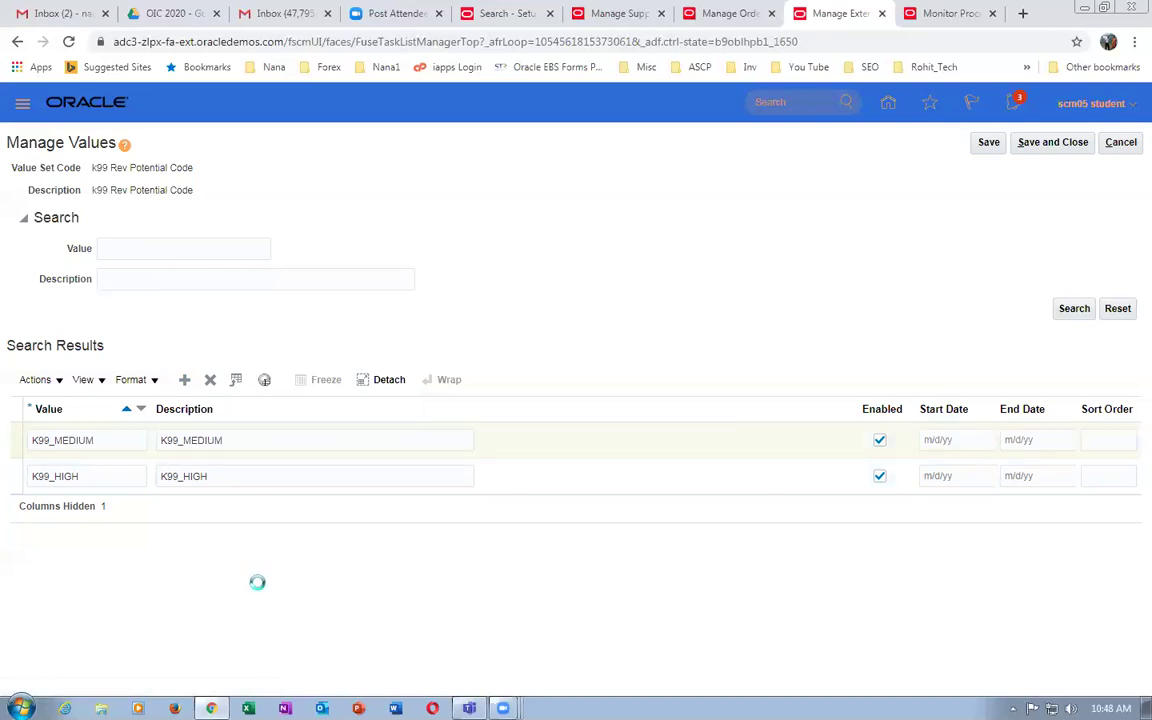
left_click(1049, 148)
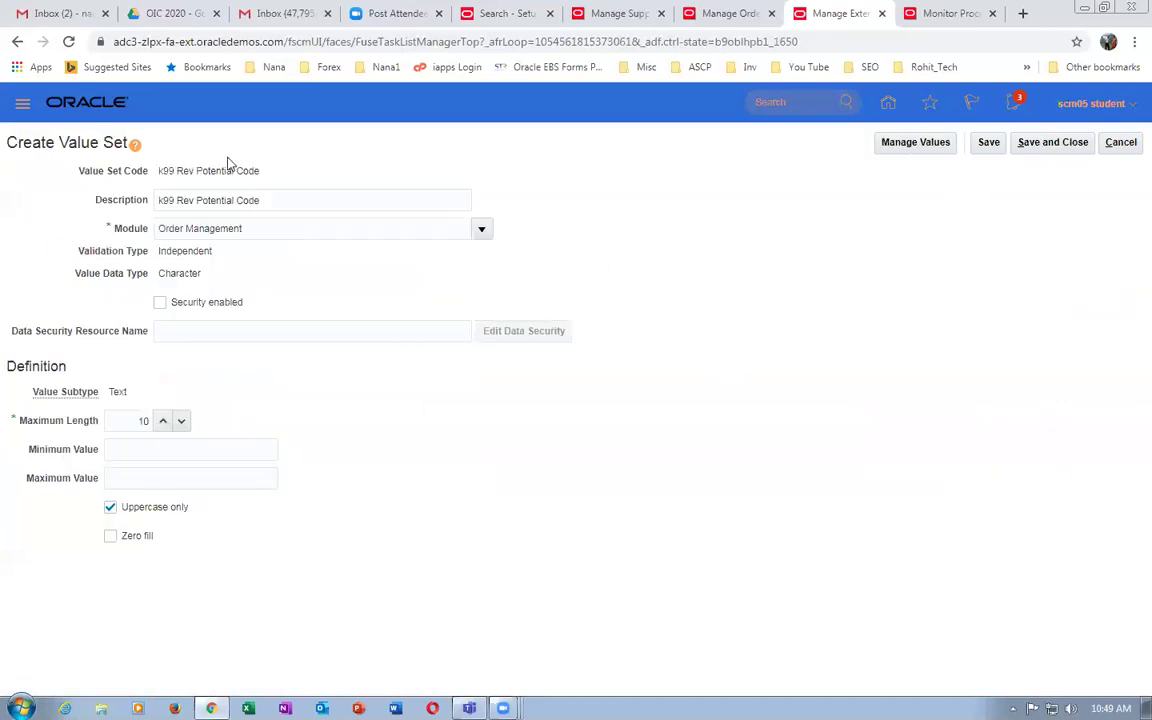
left_click(1050, 142)
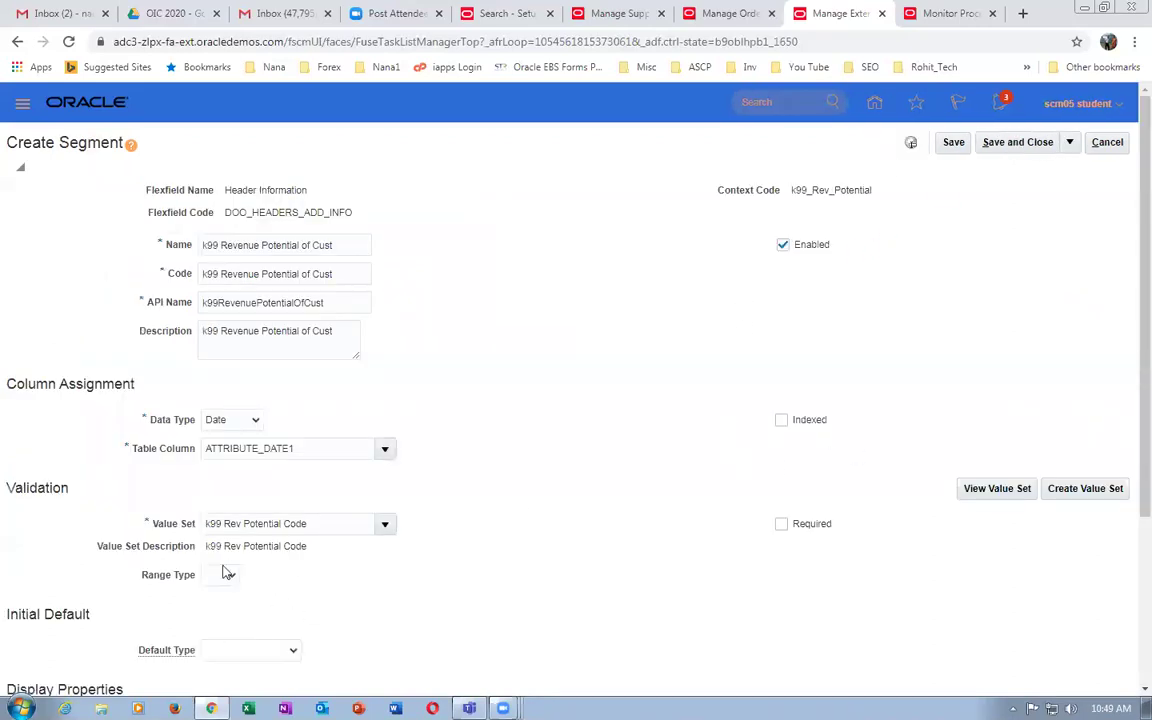
Review the segment's settings and try to save and close it with the k99 Rev Potential Code value set.
mouse_move(225, 572)
scroll(518, 462, "down", 4)
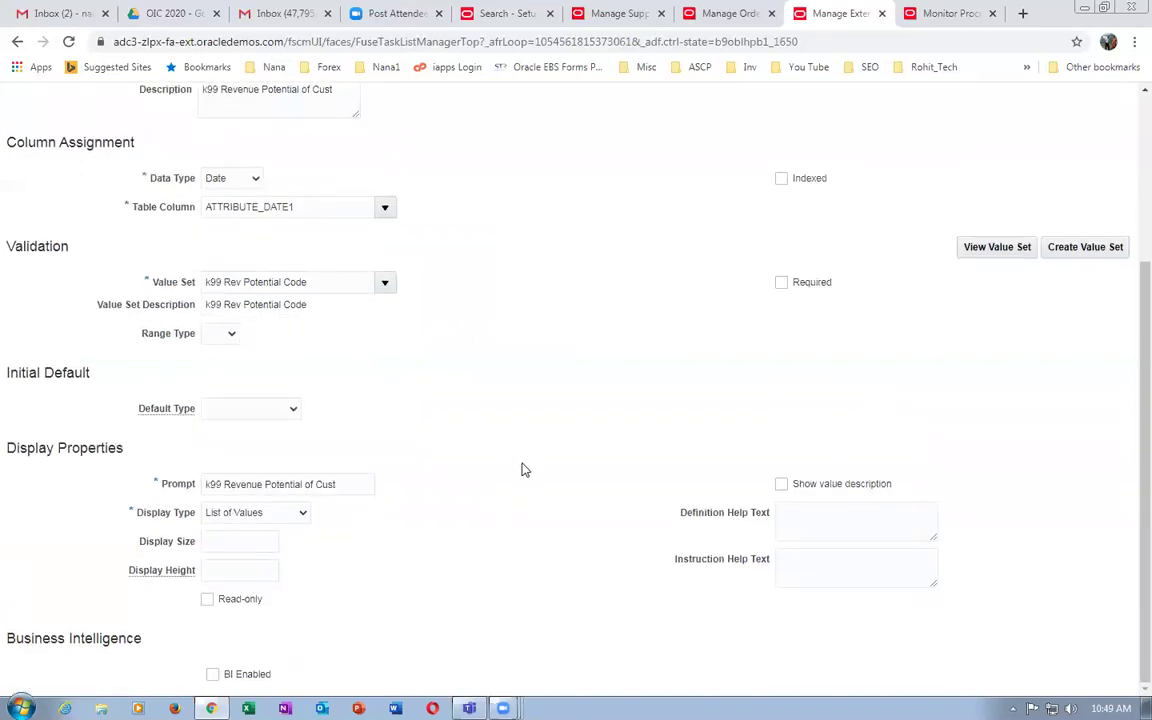
scroll(524, 470, "up", 4)
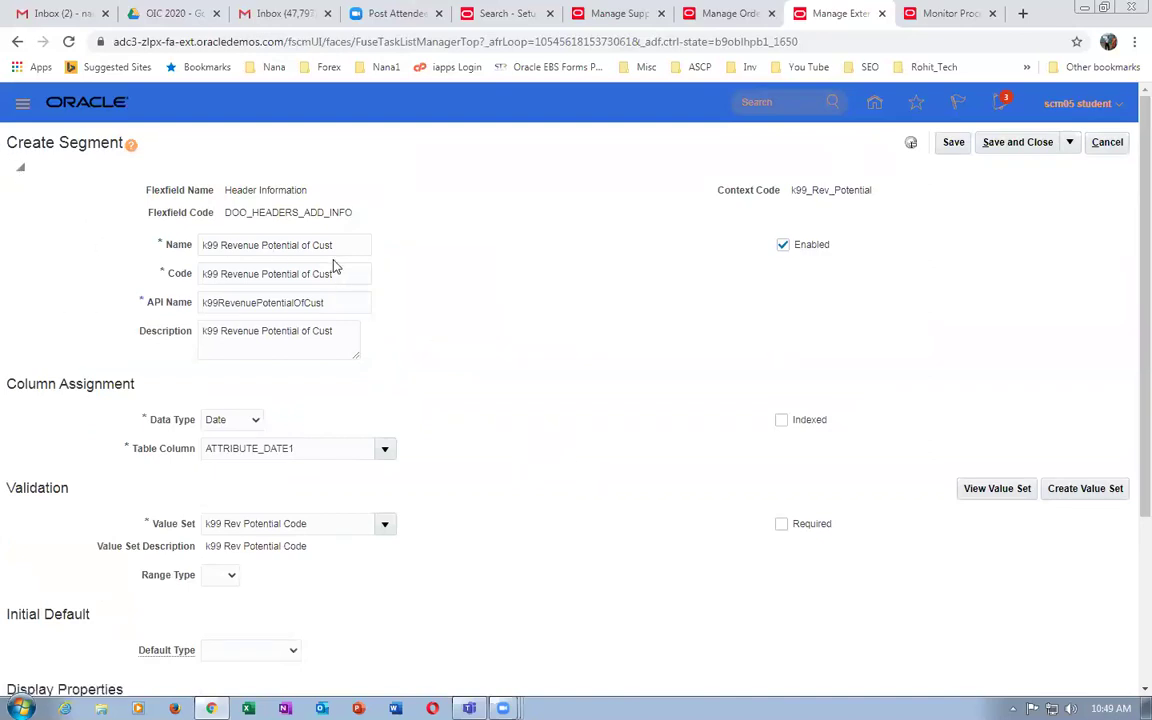
left_click_drag(345, 246, 205, 253)
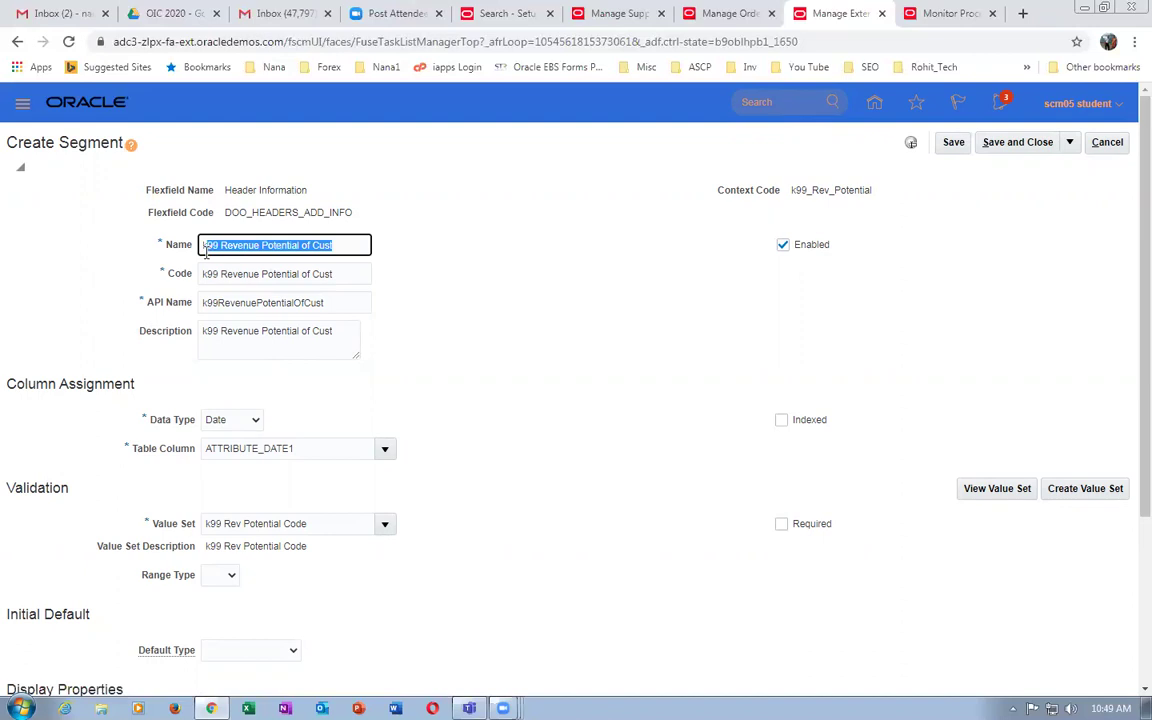
left_click(450, 276)
left_click(1030, 141)
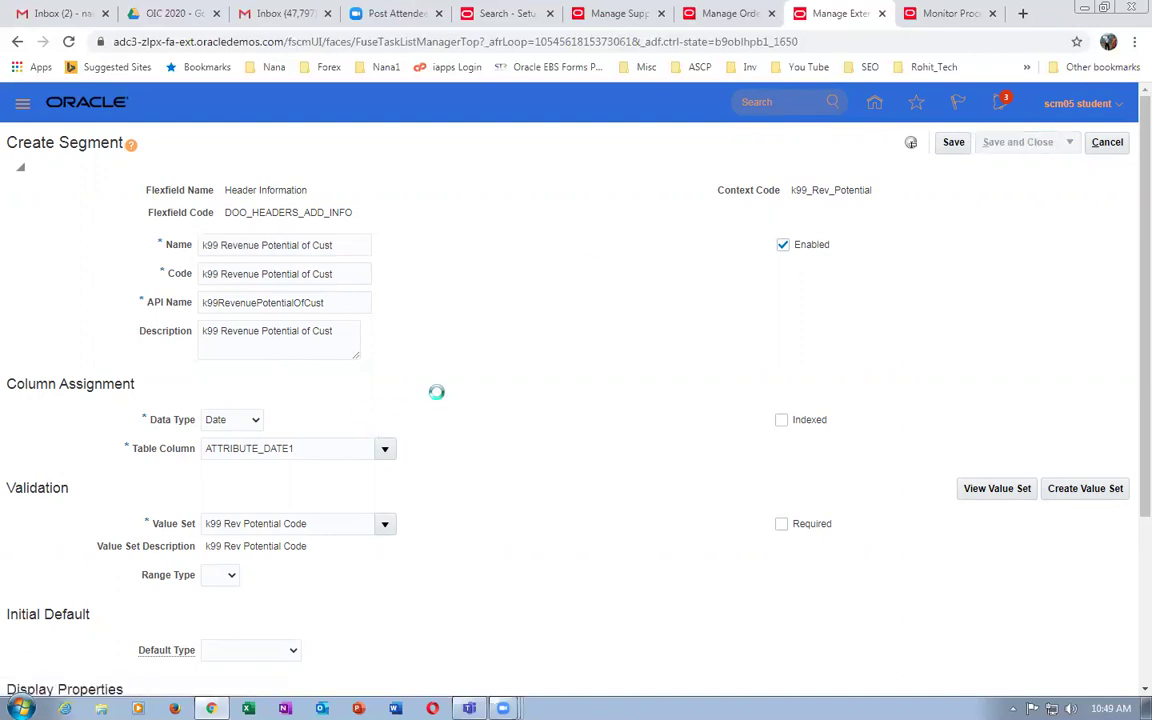
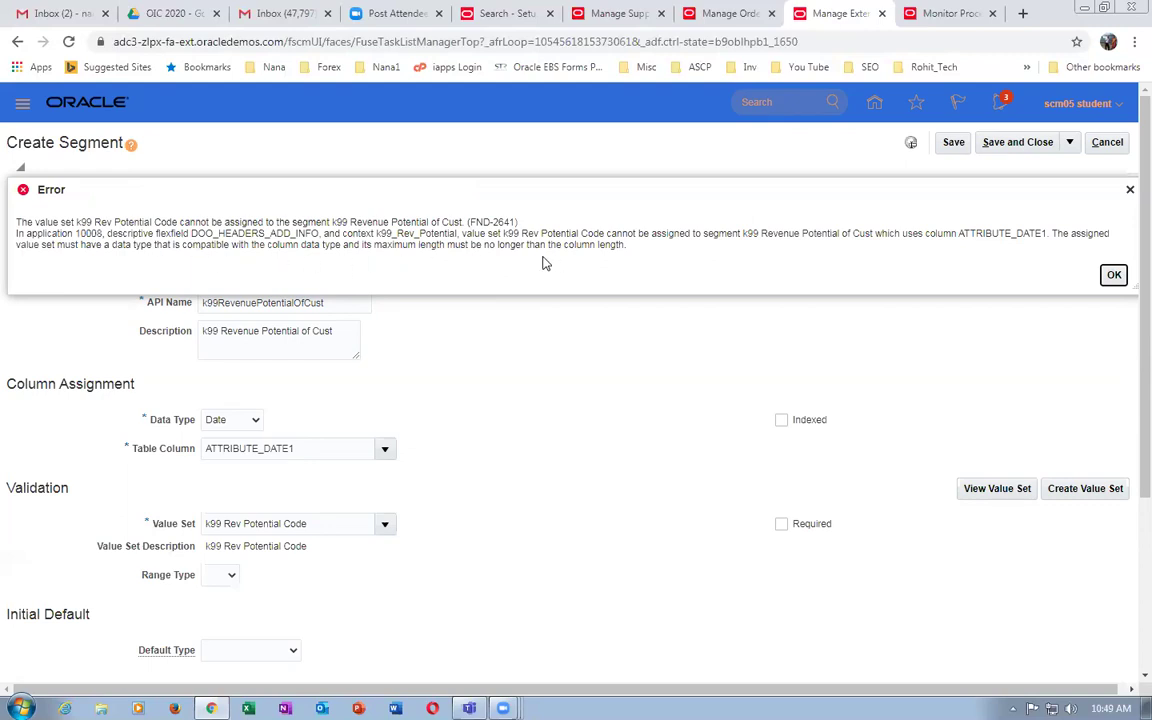
left_click(1113, 274)
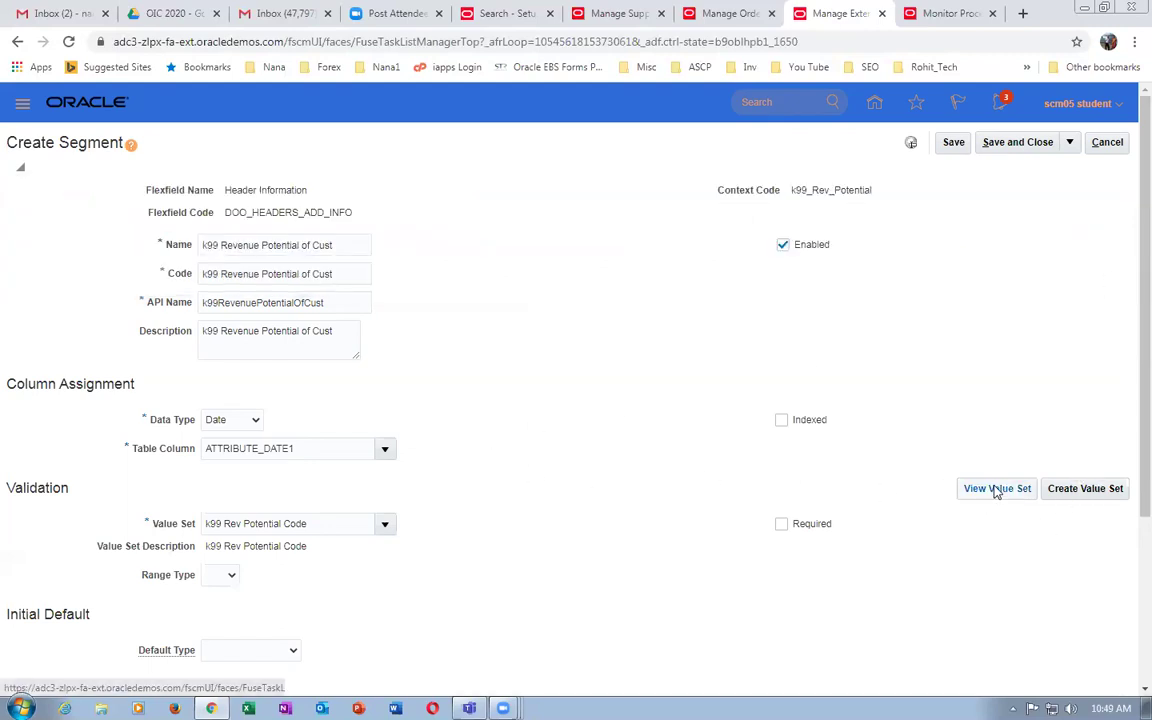
Try to view the value set assigned to the segment.
left_click(316, 524)
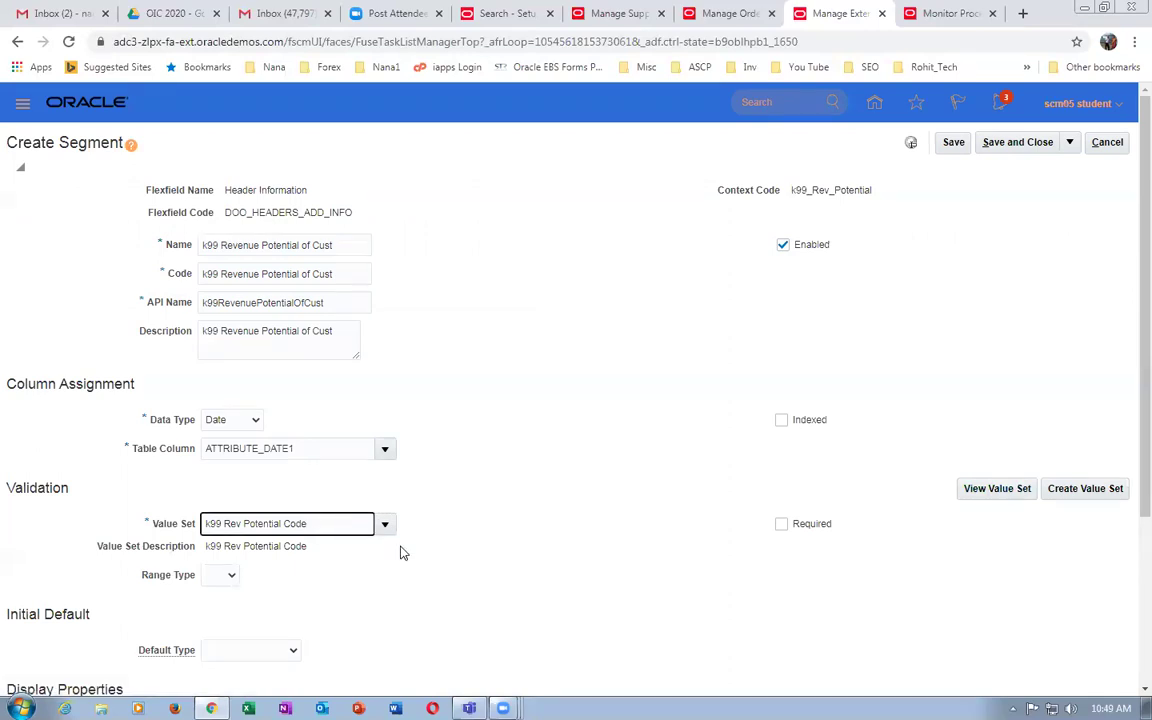
left_click(980, 495)
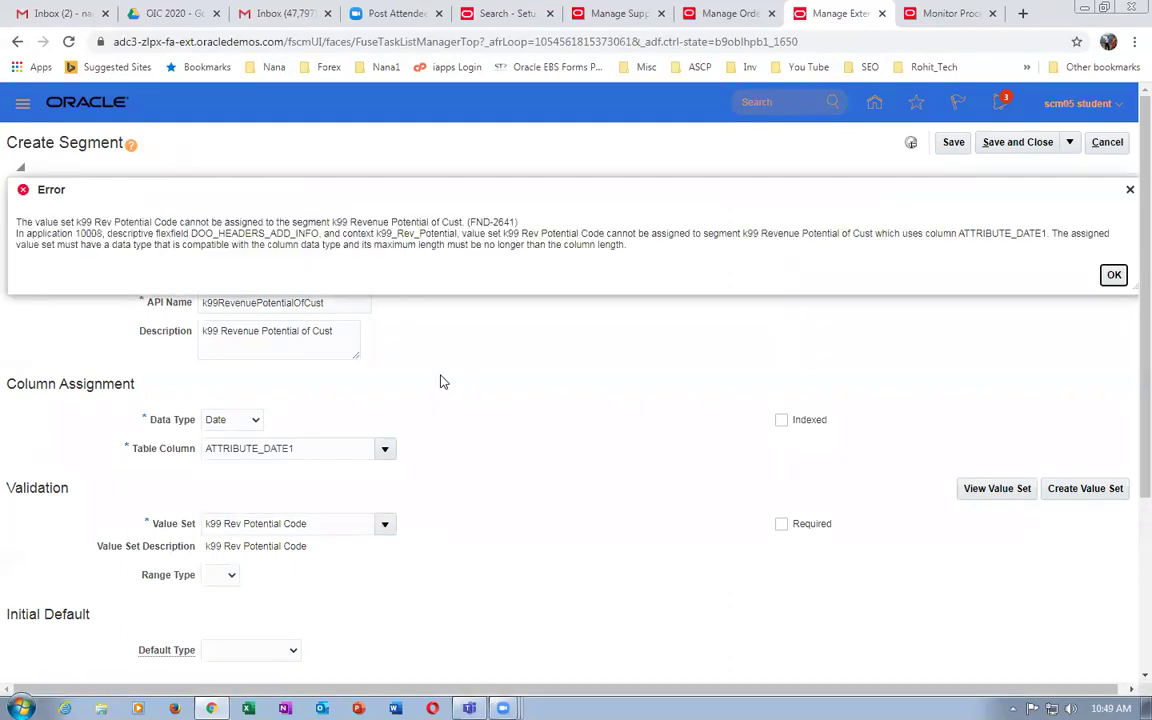
left_click(1113, 274)
Change the segment's data type to Character, reassign the k99 Rev Potential Code value set, and save and close the segment.
triple_click(340, 530)
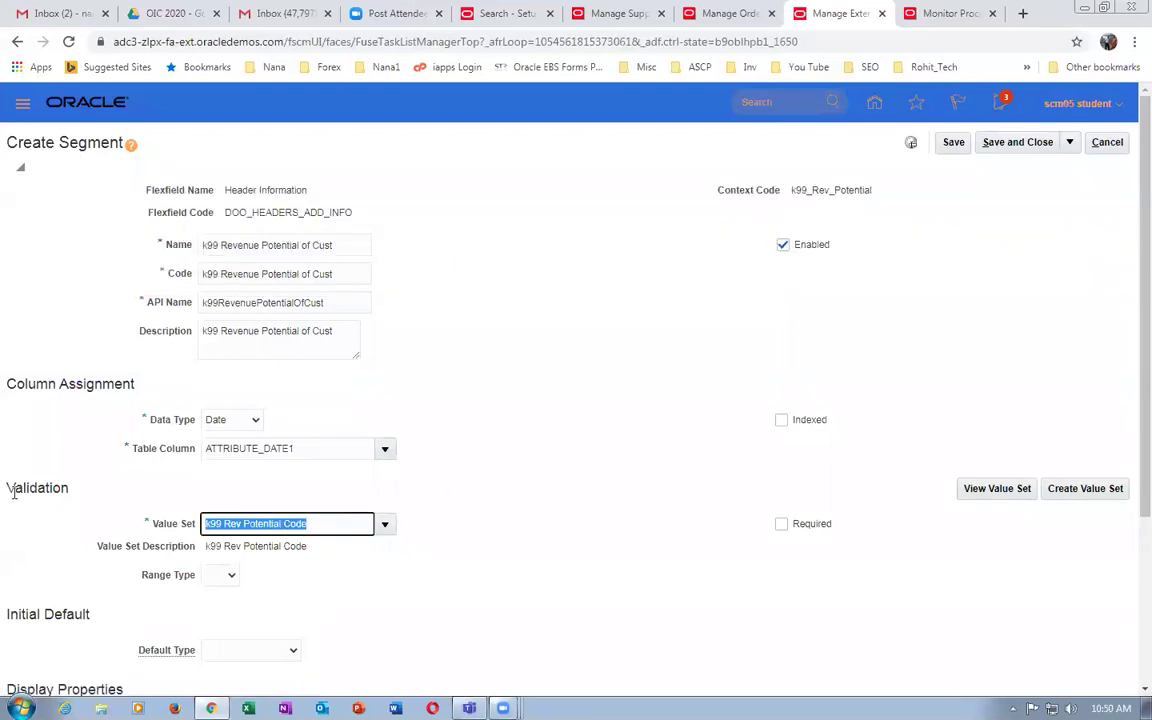
key("BackSpace")
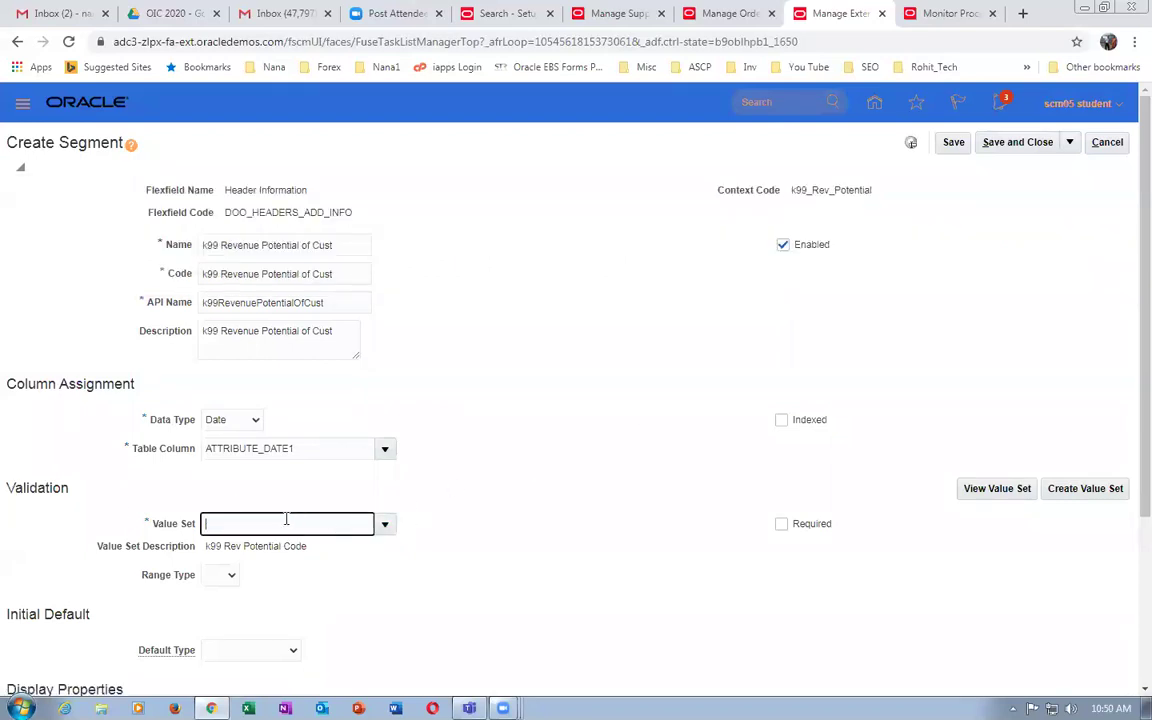
left_click(218, 424)
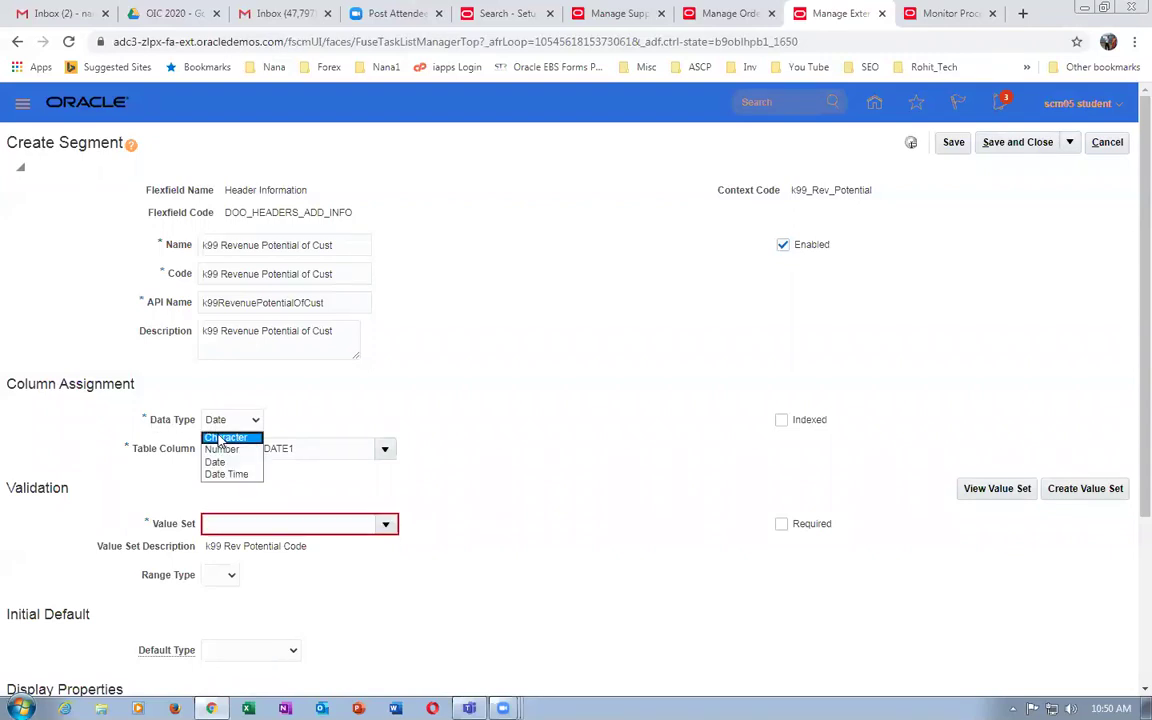
left_click(222, 437)
left_click(278, 521)
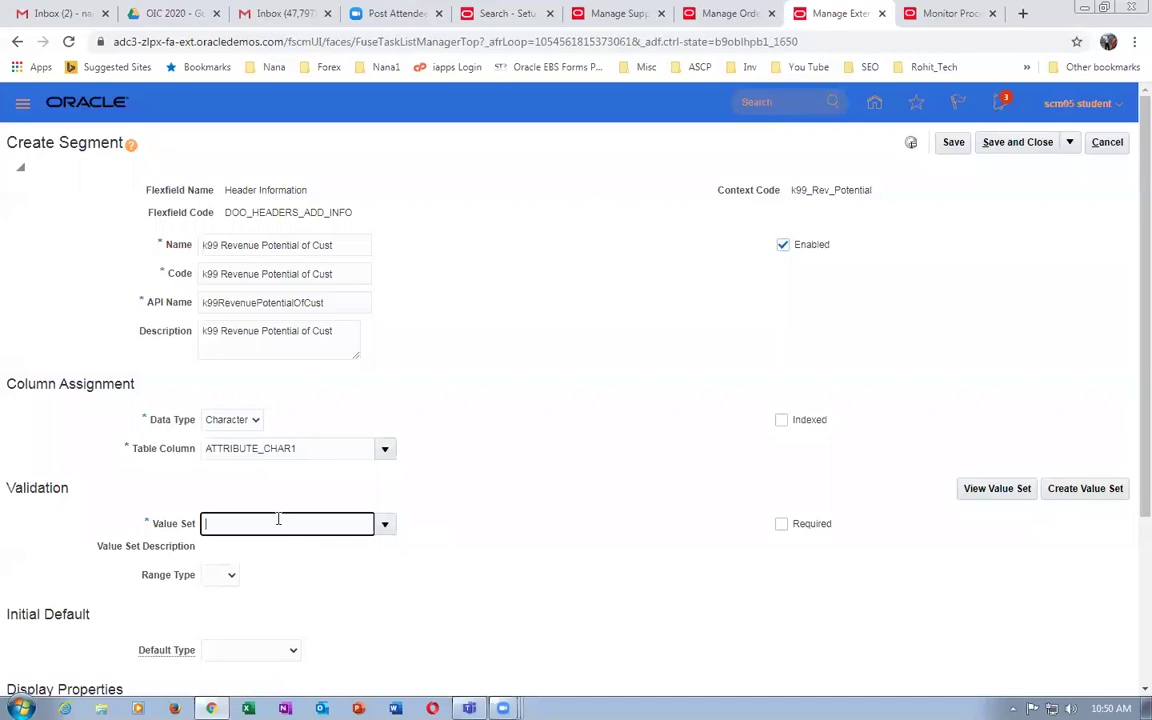
type("K99")
key("Tab")
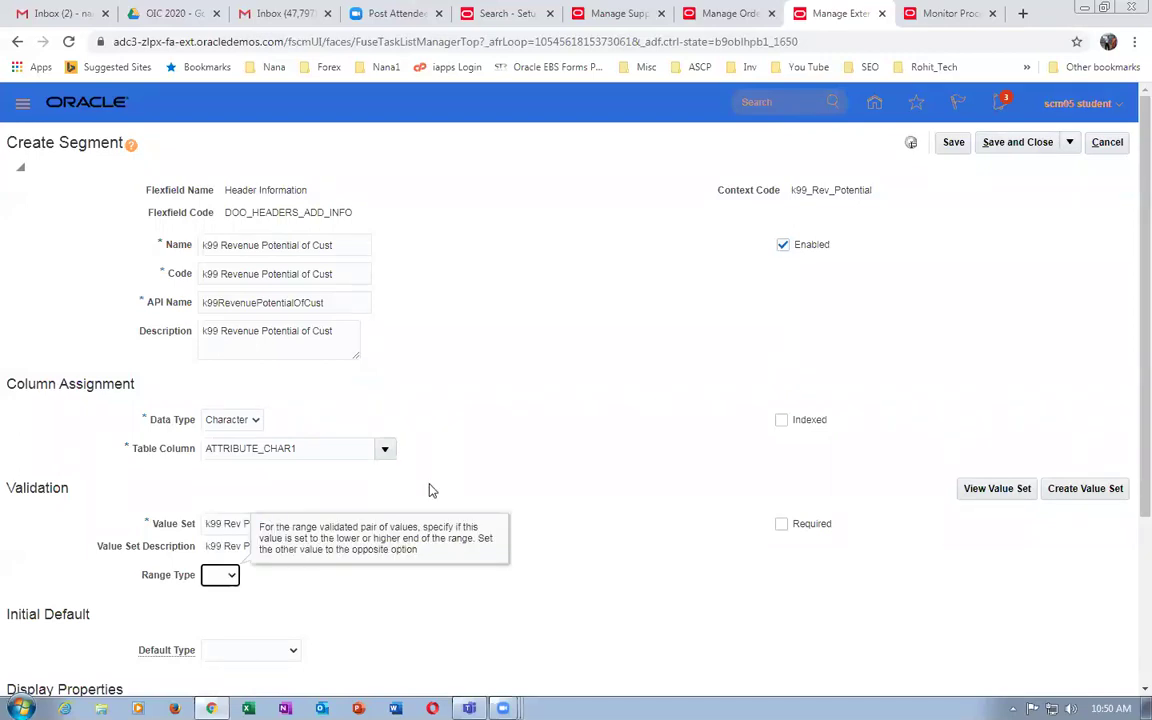
left_click(480, 492)
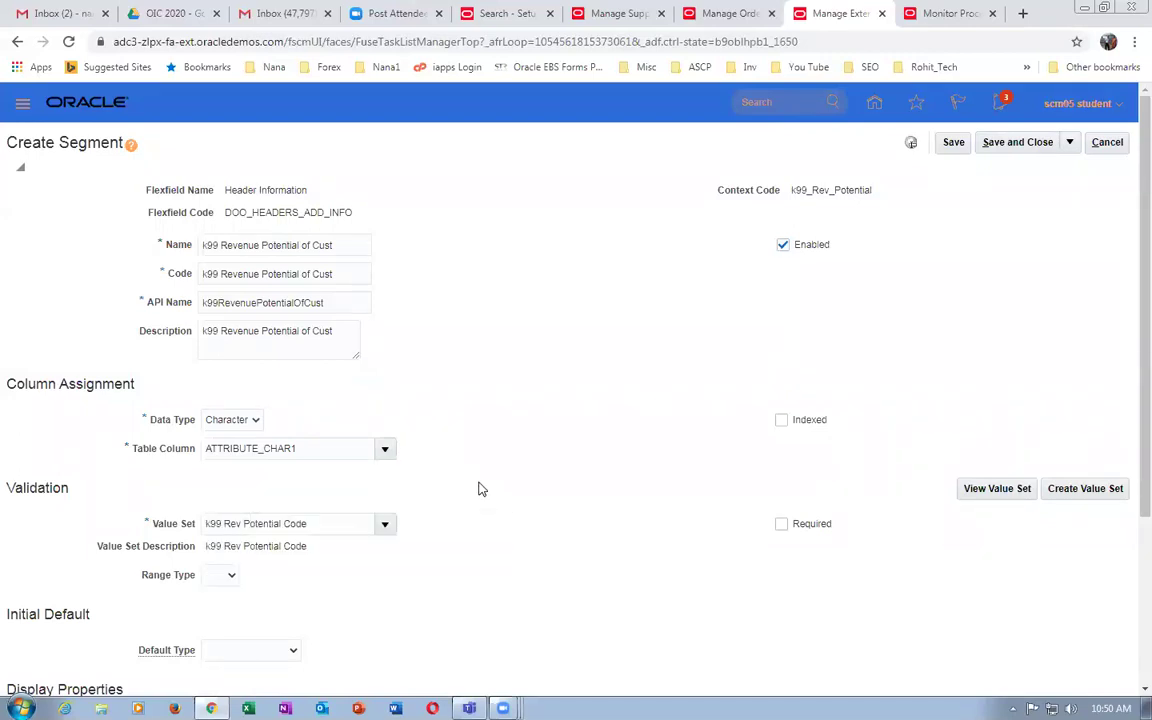
left_click(1026, 145)
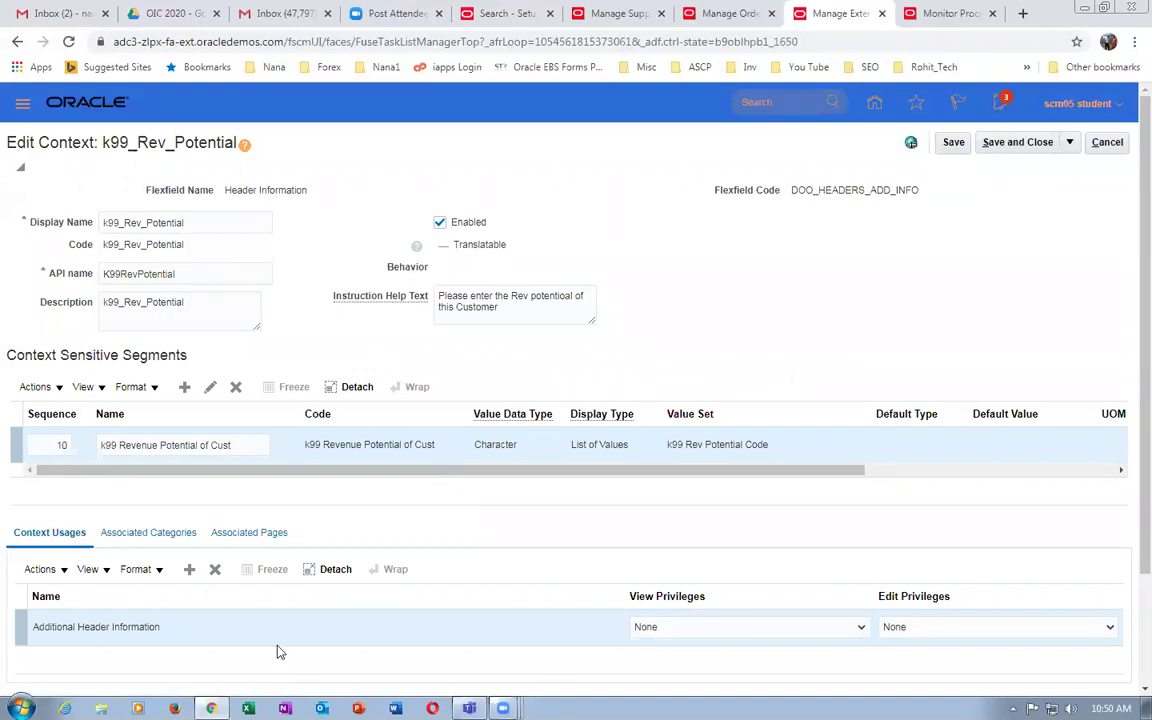
Save and close the k99_Rev_Potential context, the context list and the Header Information flexfield.
scroll(1126, 586, "down", 3)
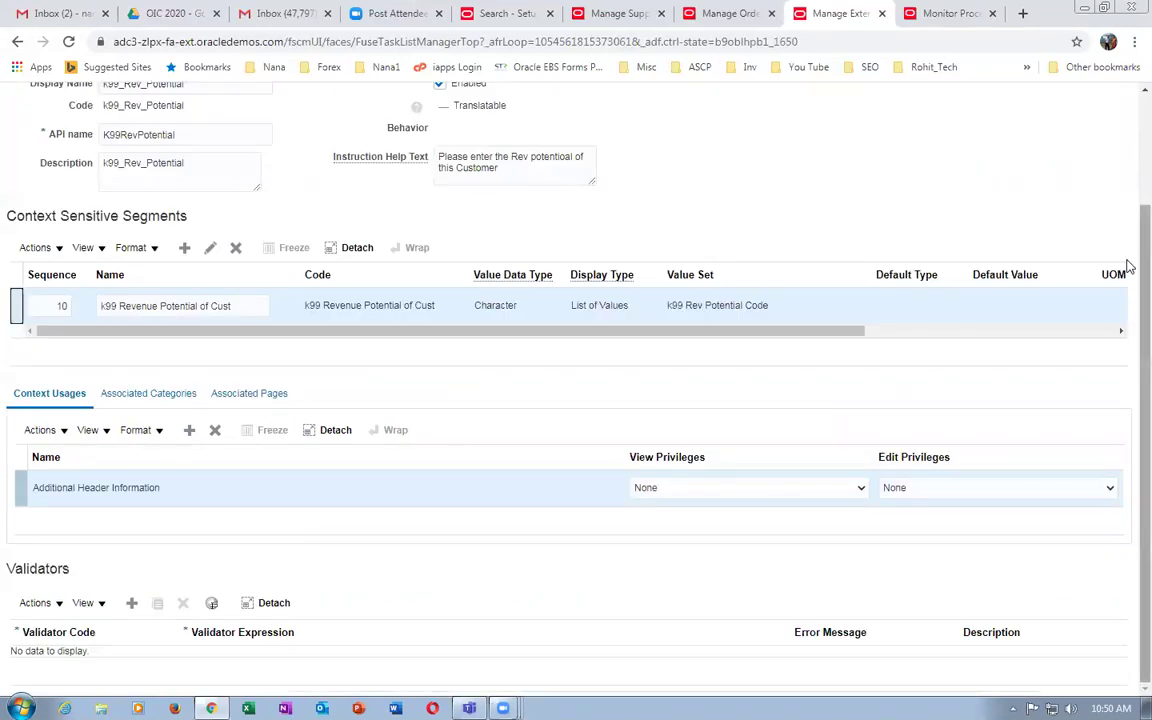
scroll(1128, 265, "up", 3)
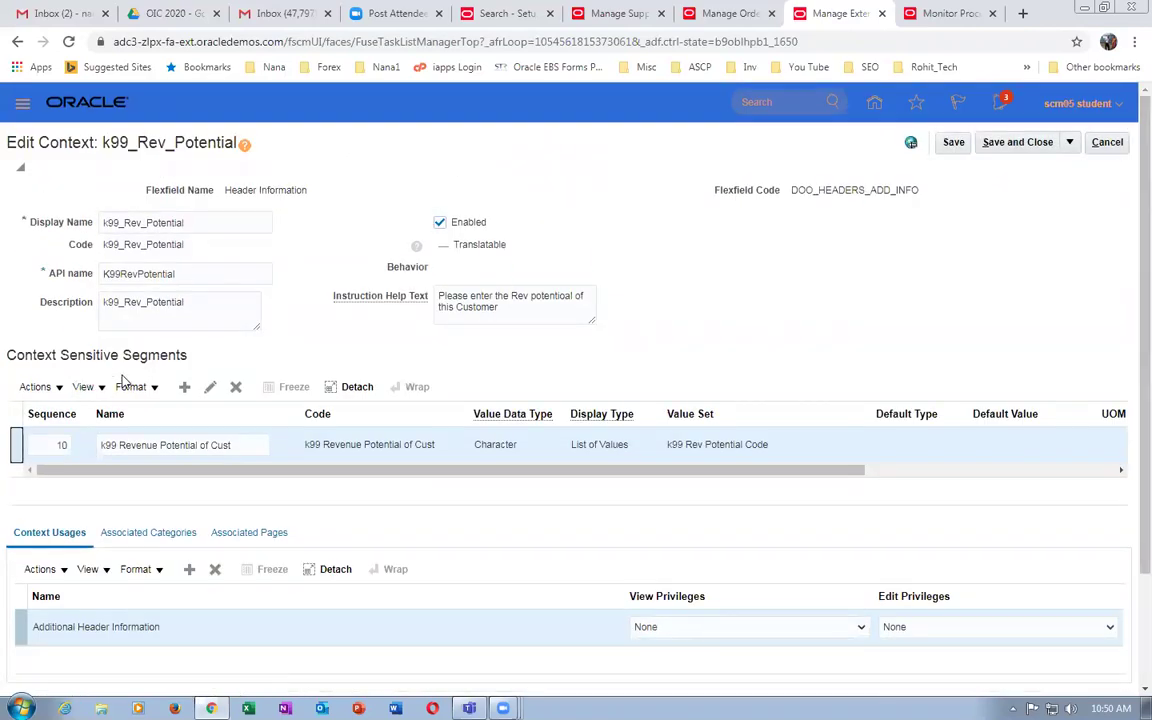
left_click(1000, 148)
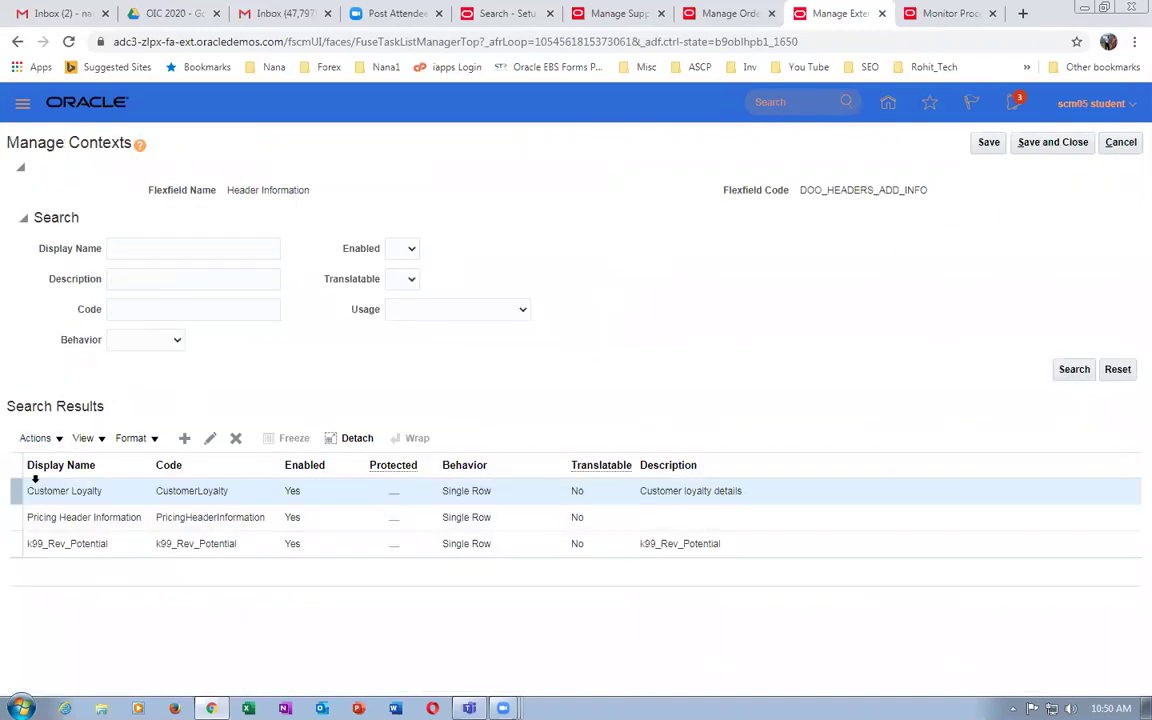
left_click(35, 545)
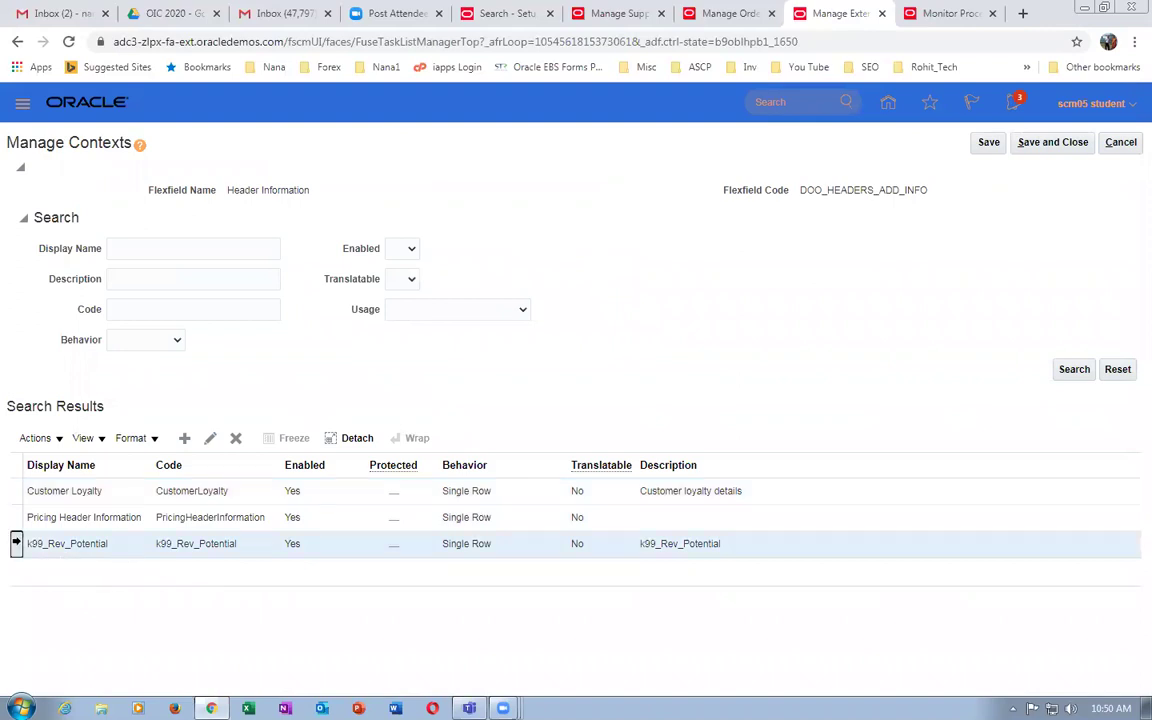
left_click(1050, 142)
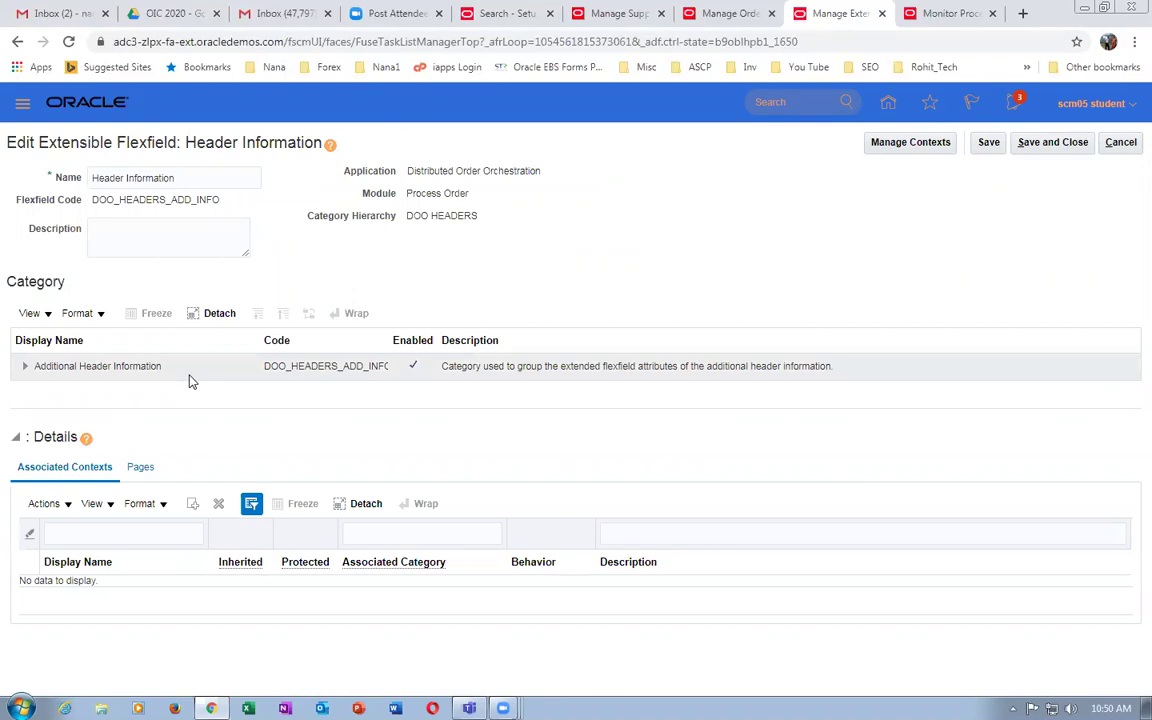
left_click(1052, 142)
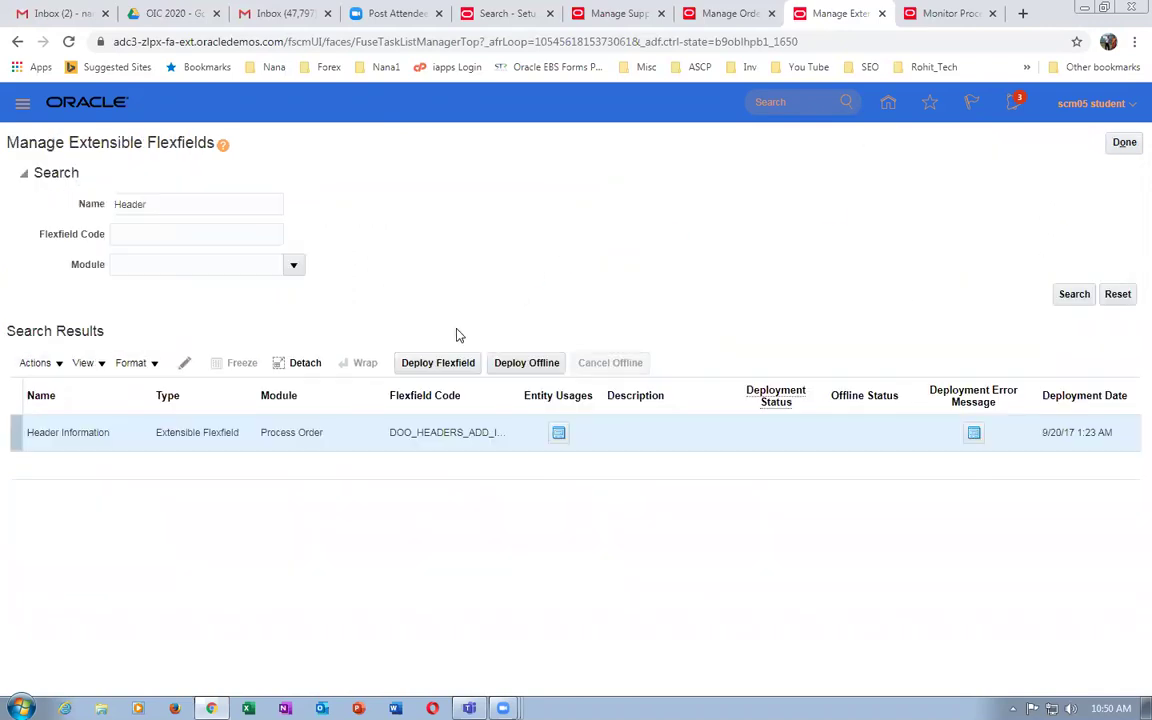
Reopen the Header Information flexfield, associate the k99_Rev_Potential context with the Additional Header Information category, and save.
left_click(184, 365)
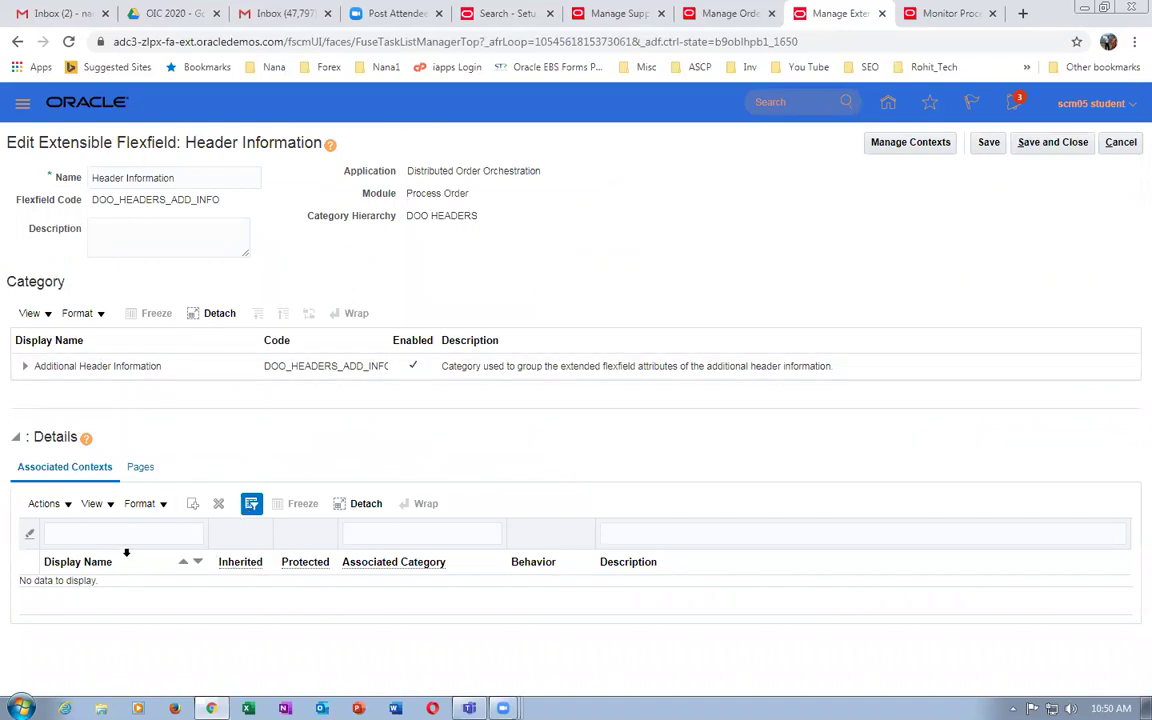
left_click(201, 368)
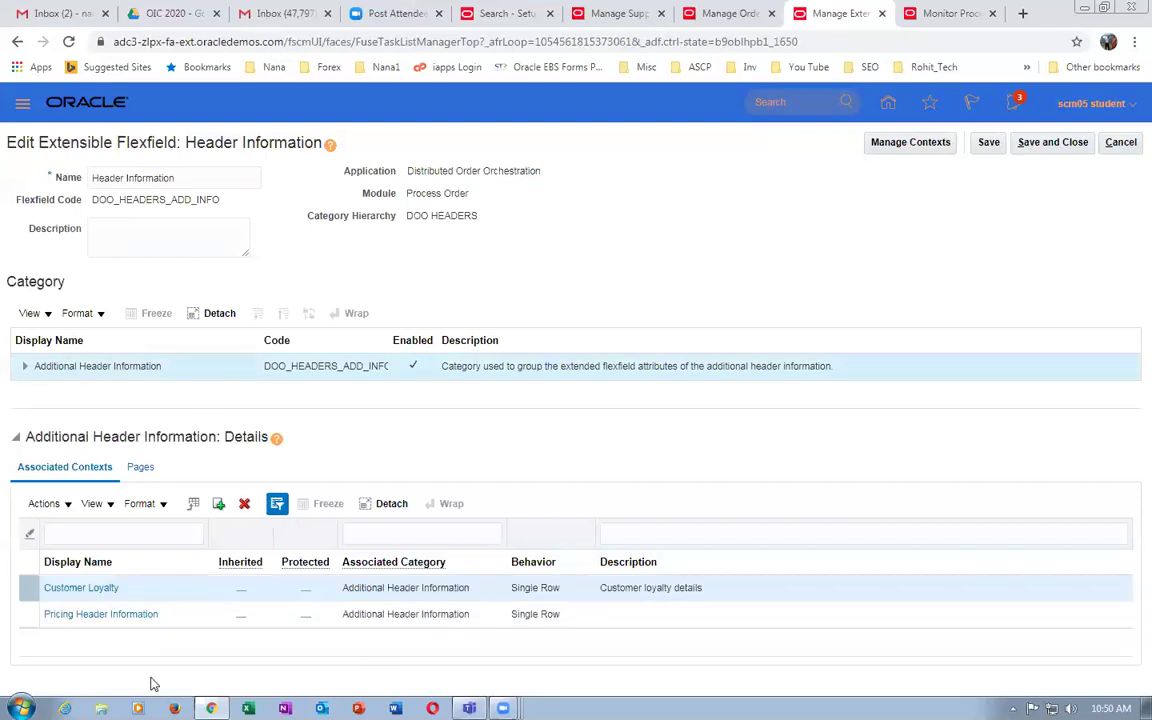
left_click(45, 506)
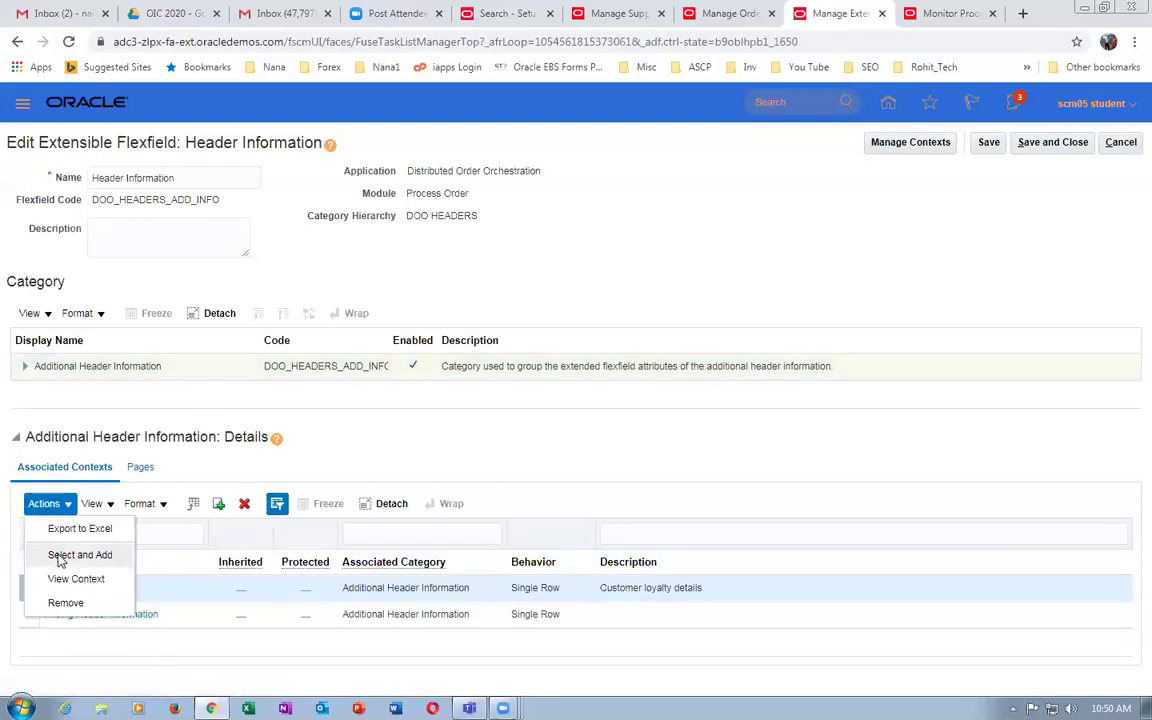
left_click(78, 554)
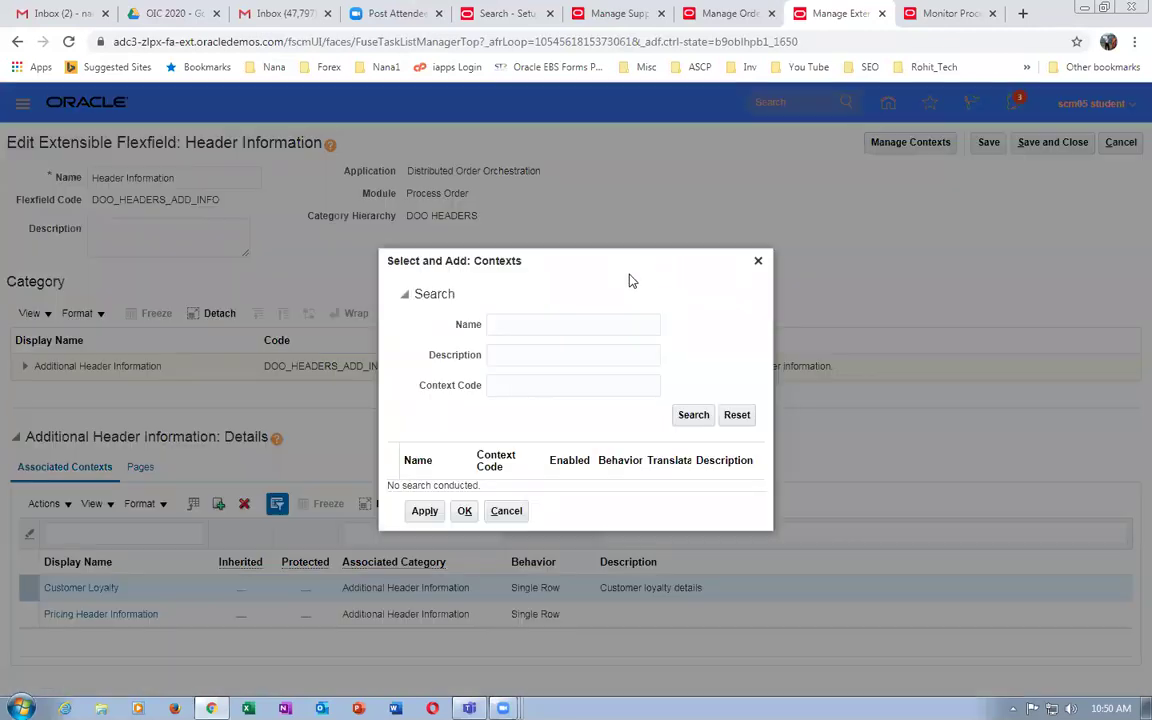
left_click(576, 326)
type("K")
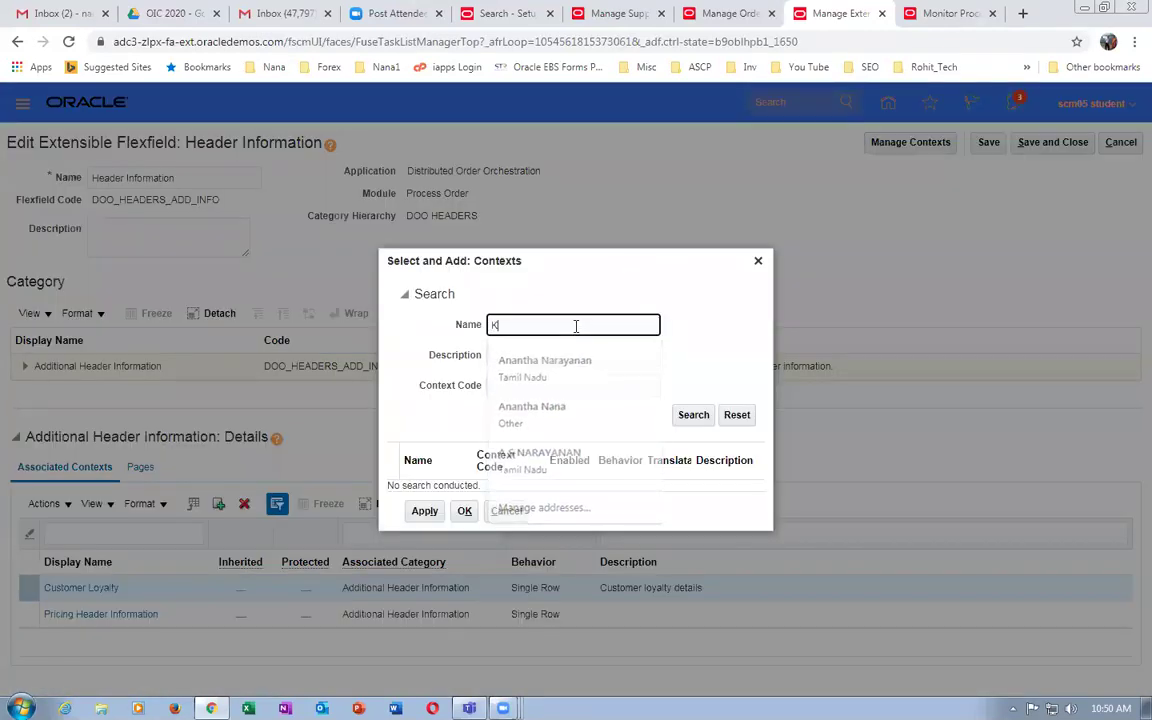
type("99")
left_click(690, 415)
left_click(612, 486)
left_click(436, 520)
left_click(464, 521)
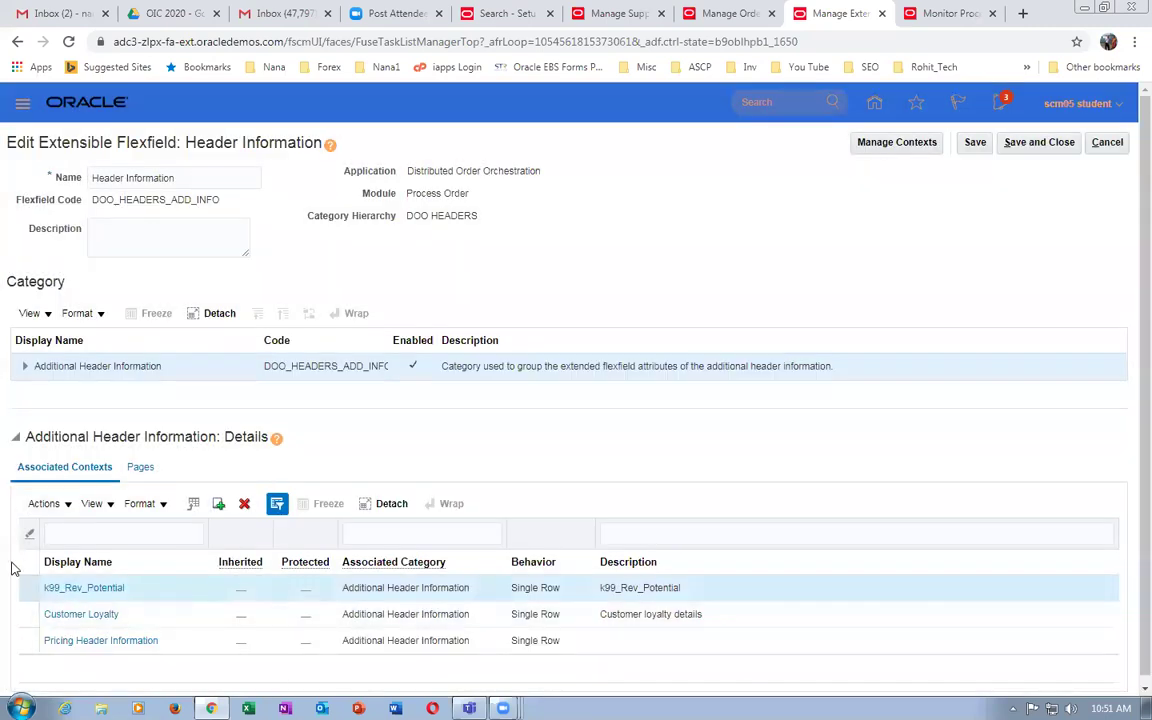
left_click(29, 587)
left_click(975, 142)
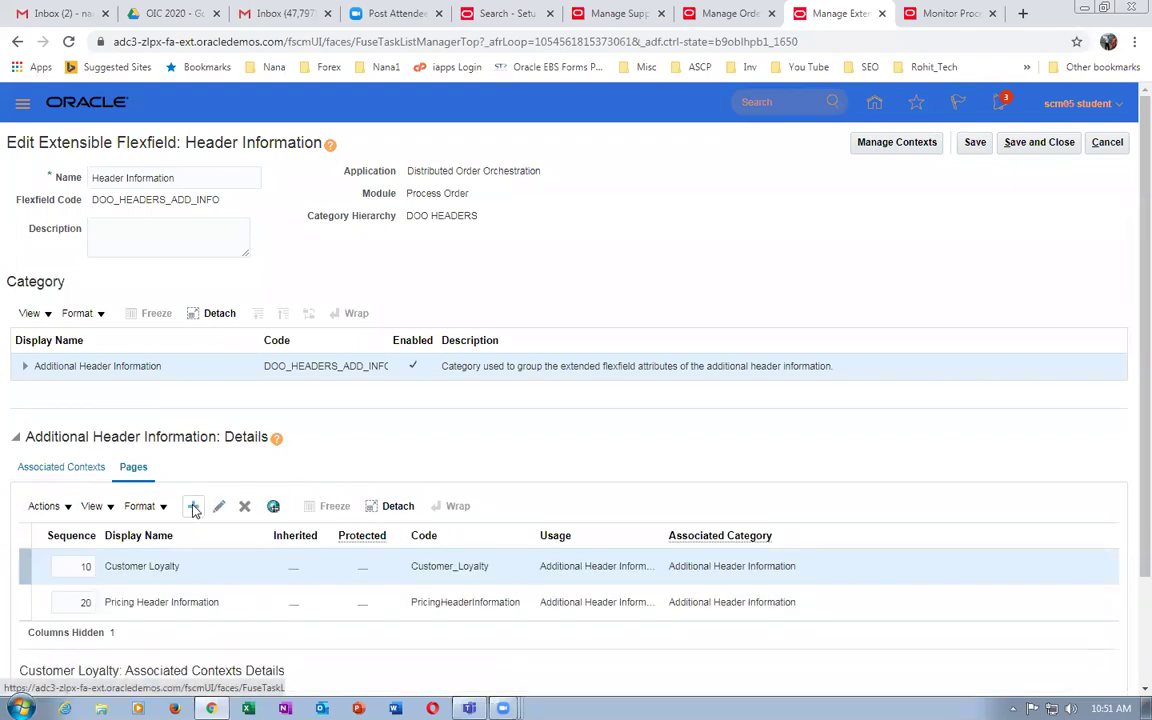
Start a new page for the Additional Header Information category with k99_Rev_Pot_K99 as display name, code and description.
left_click(194, 508)
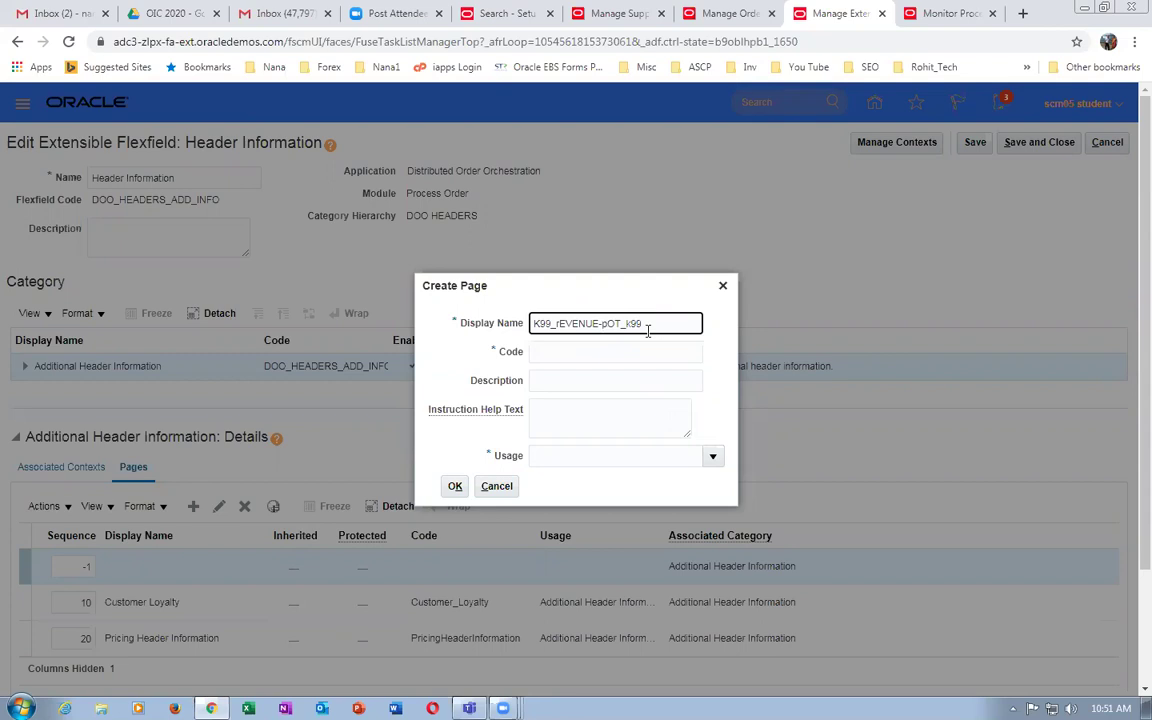
left_click_drag(657, 324, 470, 321)
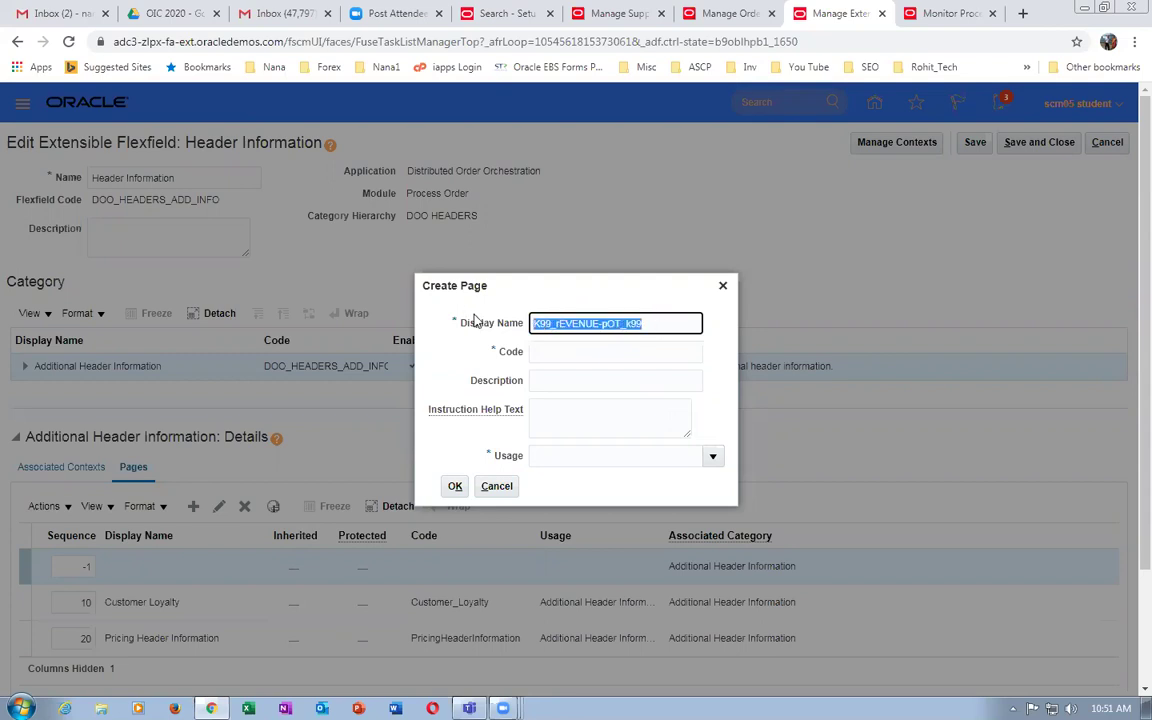
type("k99_Rev_Pot_K99")
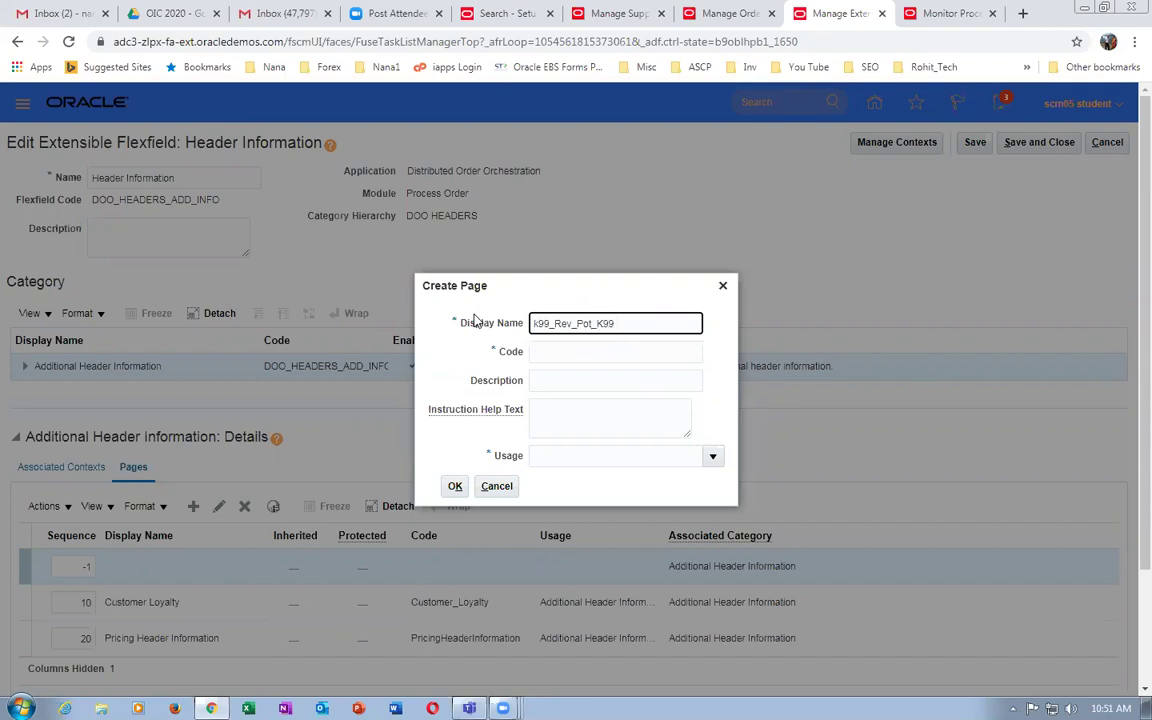
left_click_drag(663, 324, 530, 327)
key("ctrl+c")
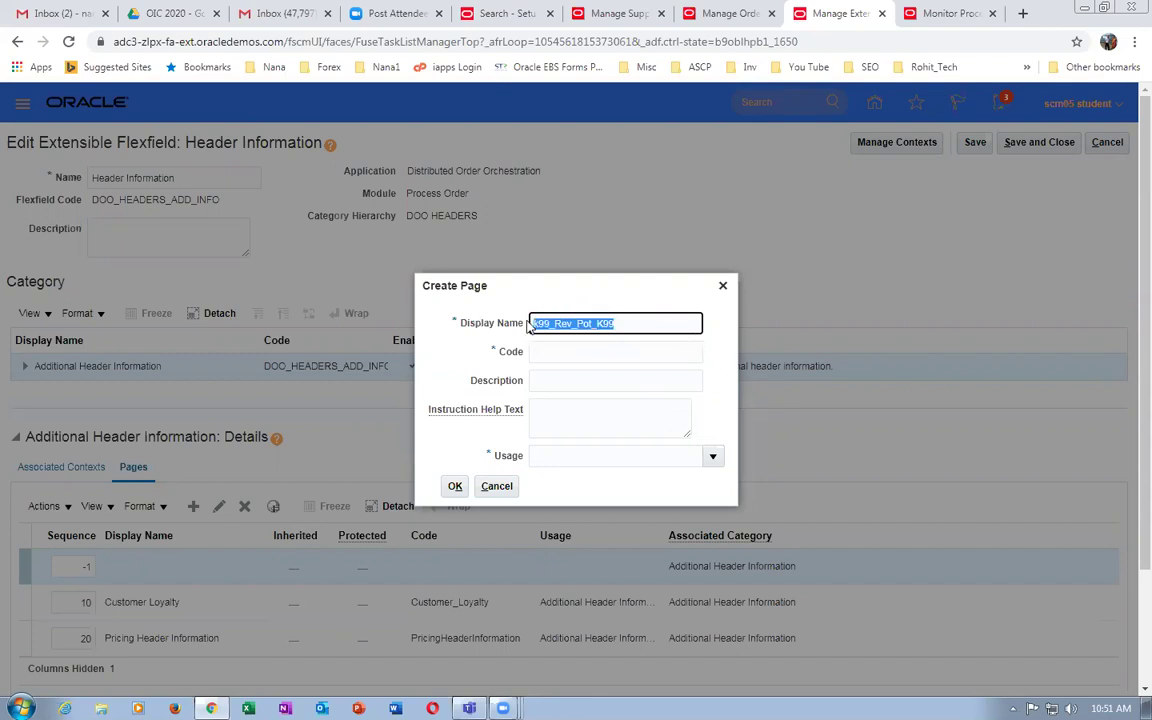
left_click(584, 353)
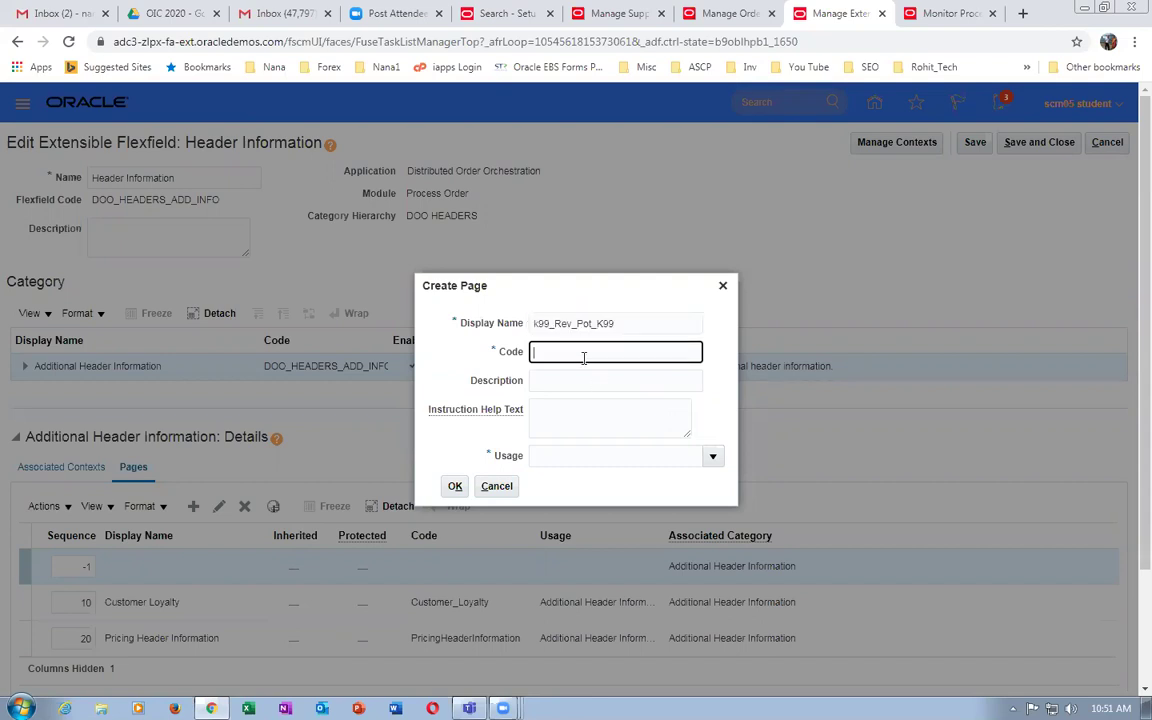
key("ctrl+v")
left_click(585, 383)
key("ctrl+v")
Set the page's instruction help text to "test enry for Rev Potential" and usage to Additional Header Information, then create the page and save.
left_click(566, 405)
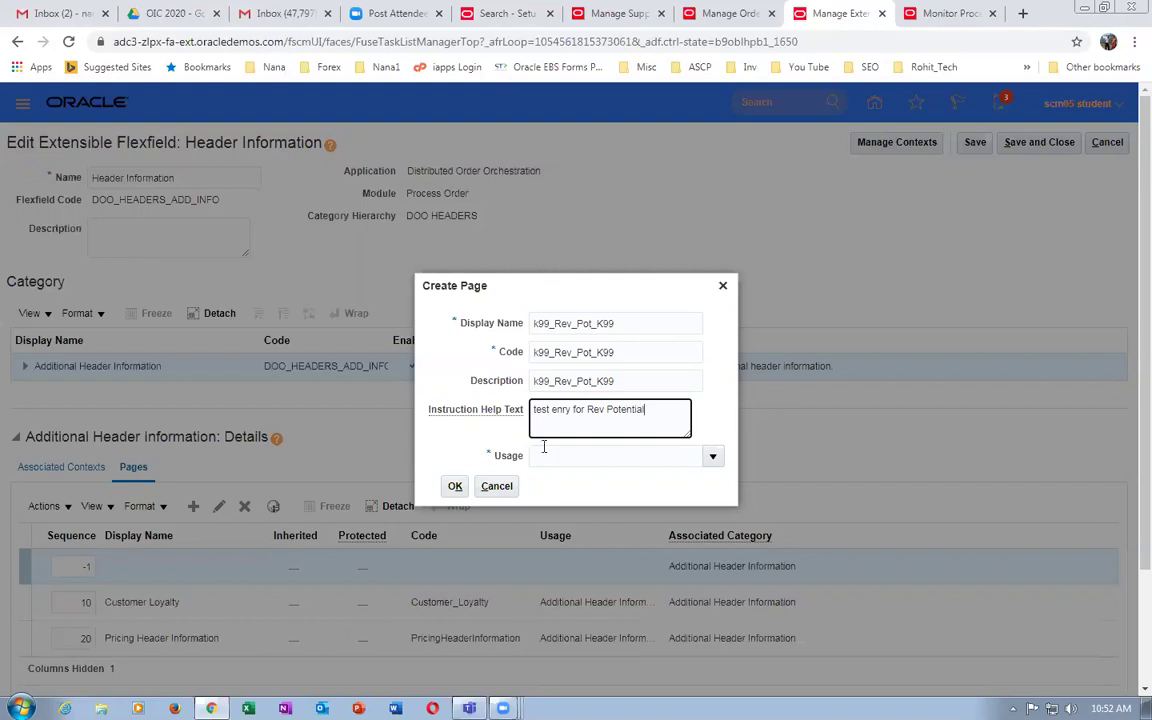
left_click(712, 456)
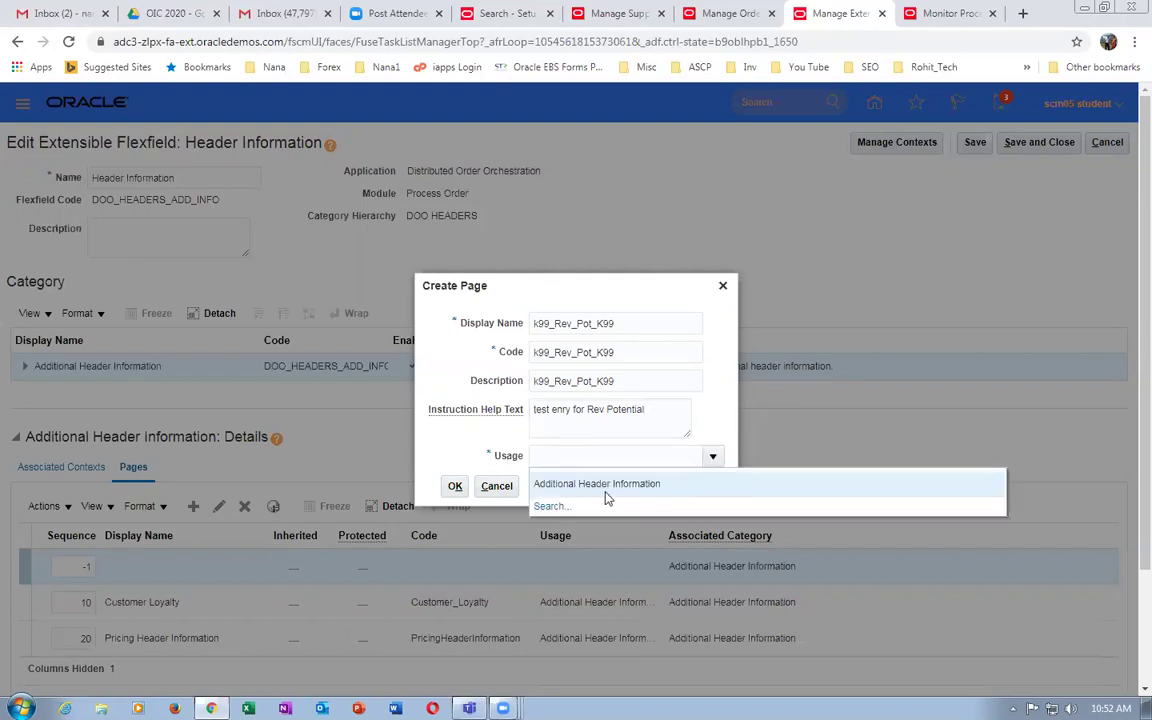
left_click(603, 489)
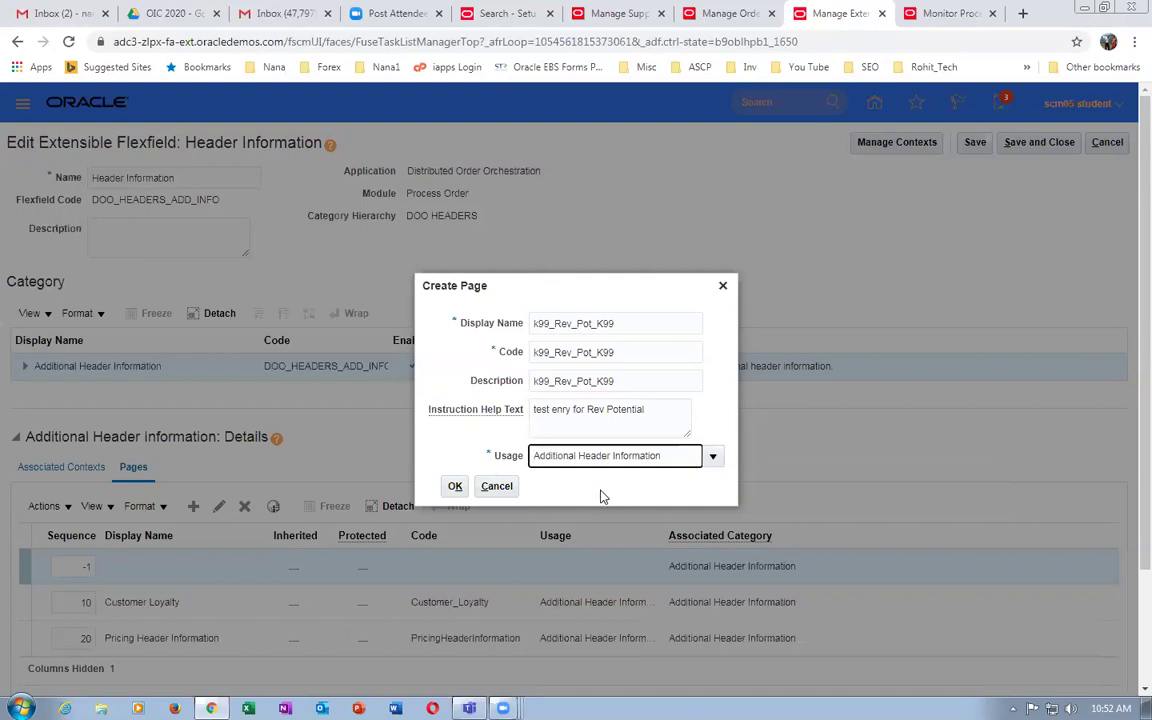
left_click(455, 487)
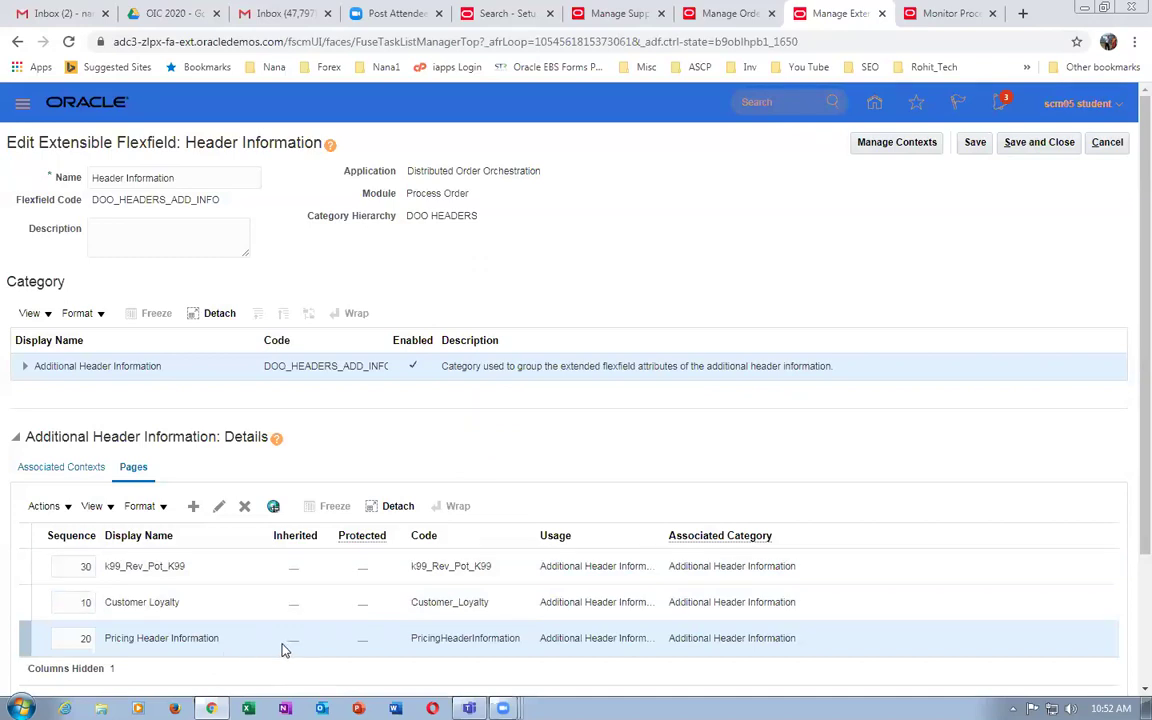
left_click(247, 568)
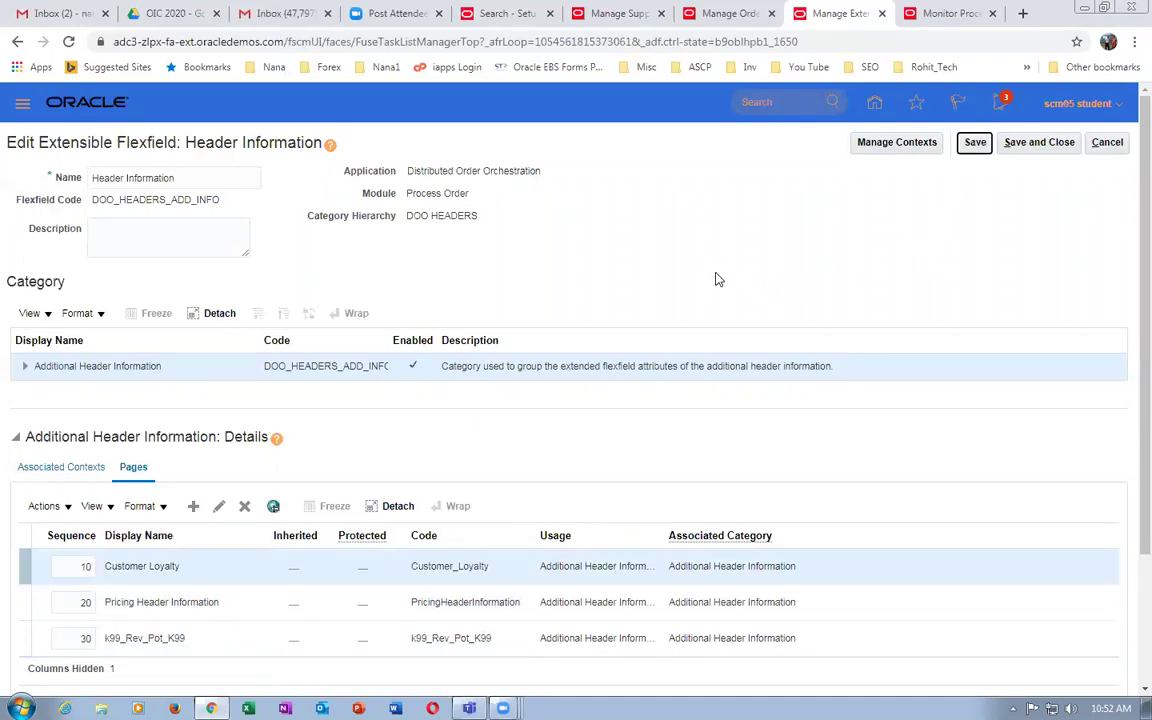
Search the flexfield's contexts for k99, open k99_Rev_Potential and view its associated categories.
left_click(887, 142)
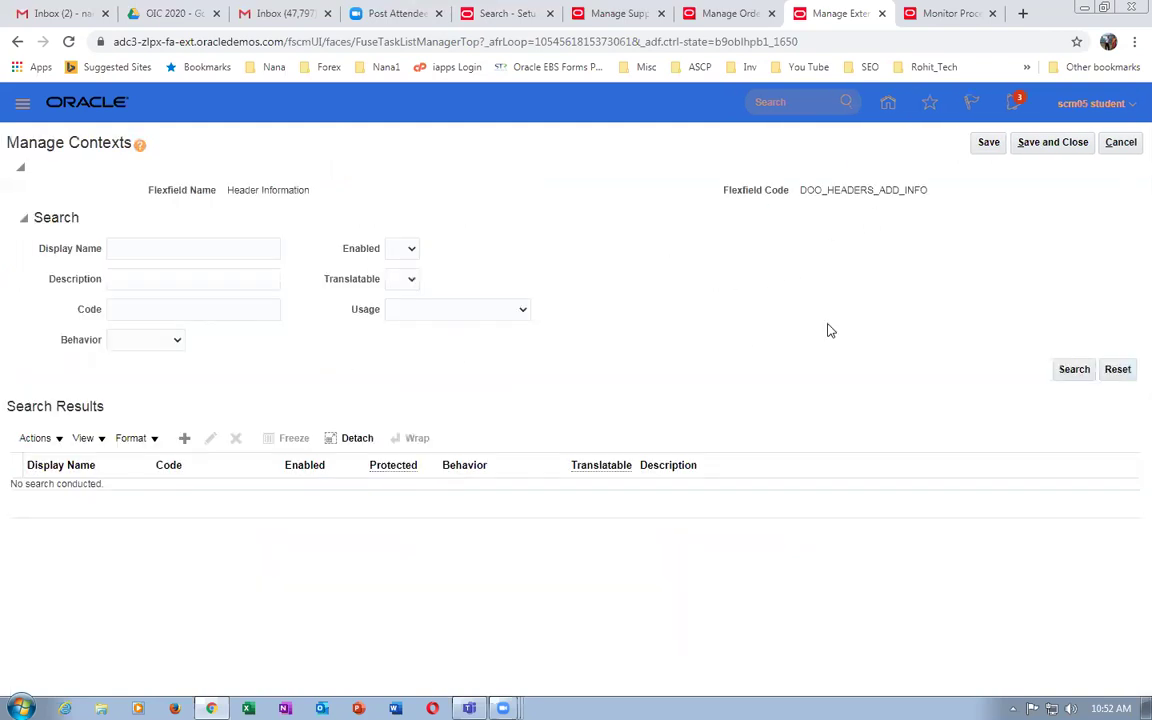
left_click(205, 247)
type("k")
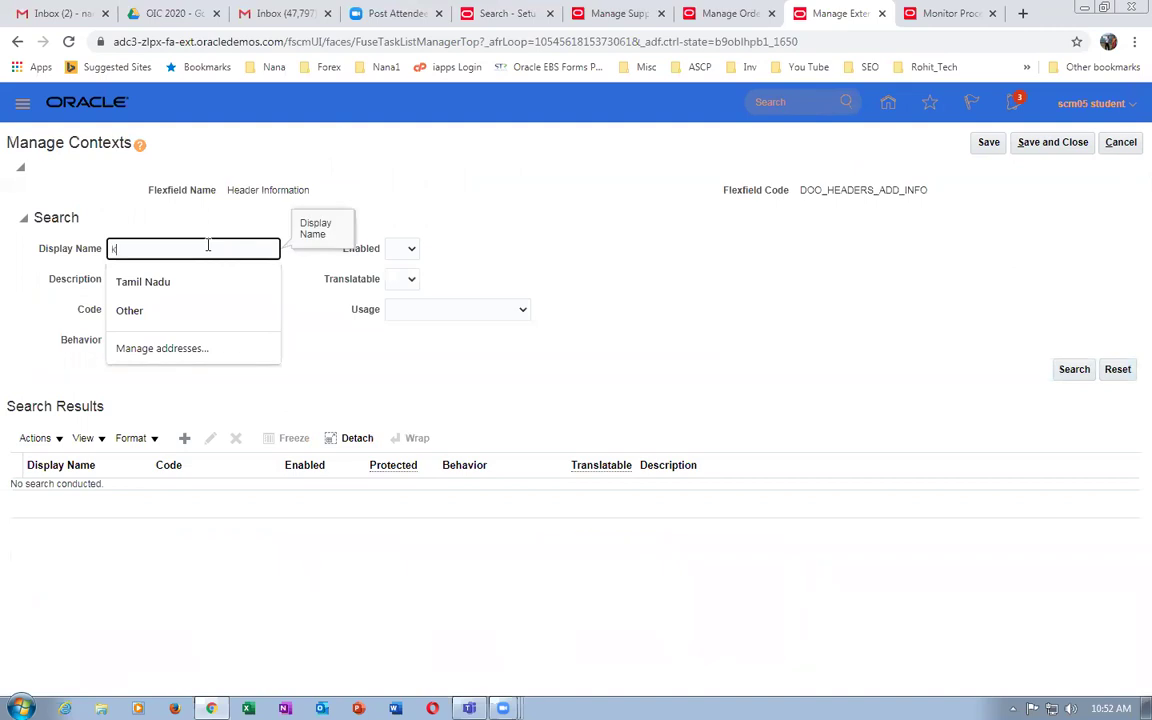
type("99")
left_click(1068, 372)
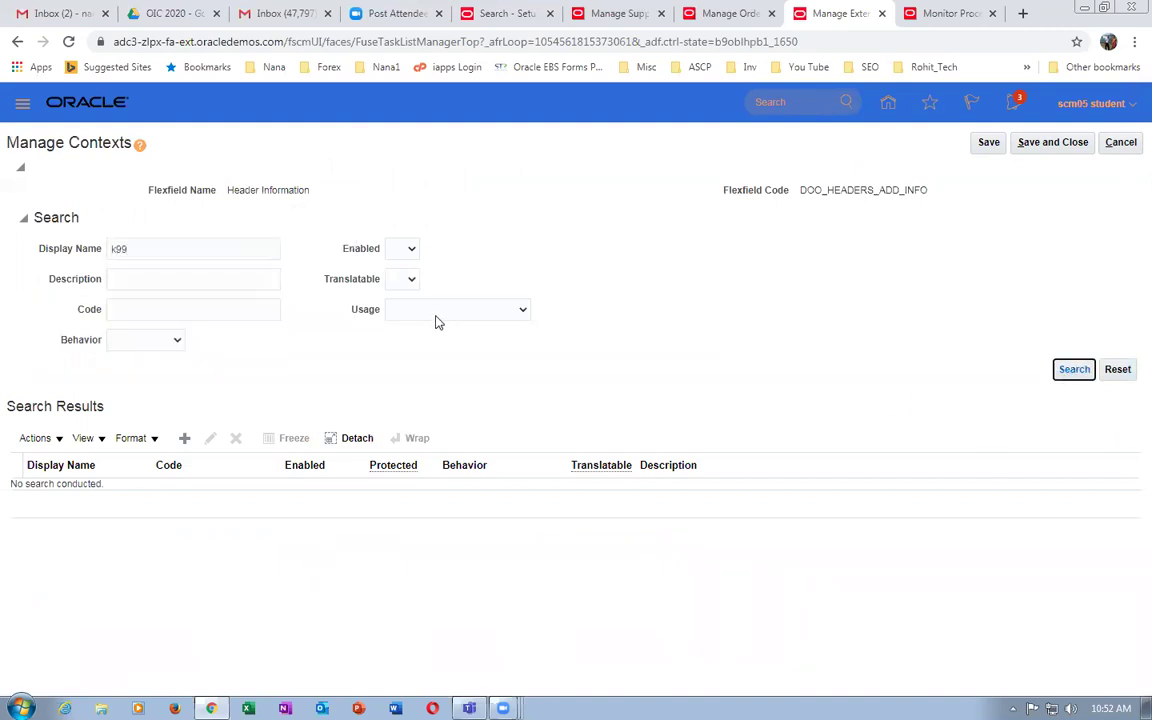
left_click(14, 490)
left_click(211, 441)
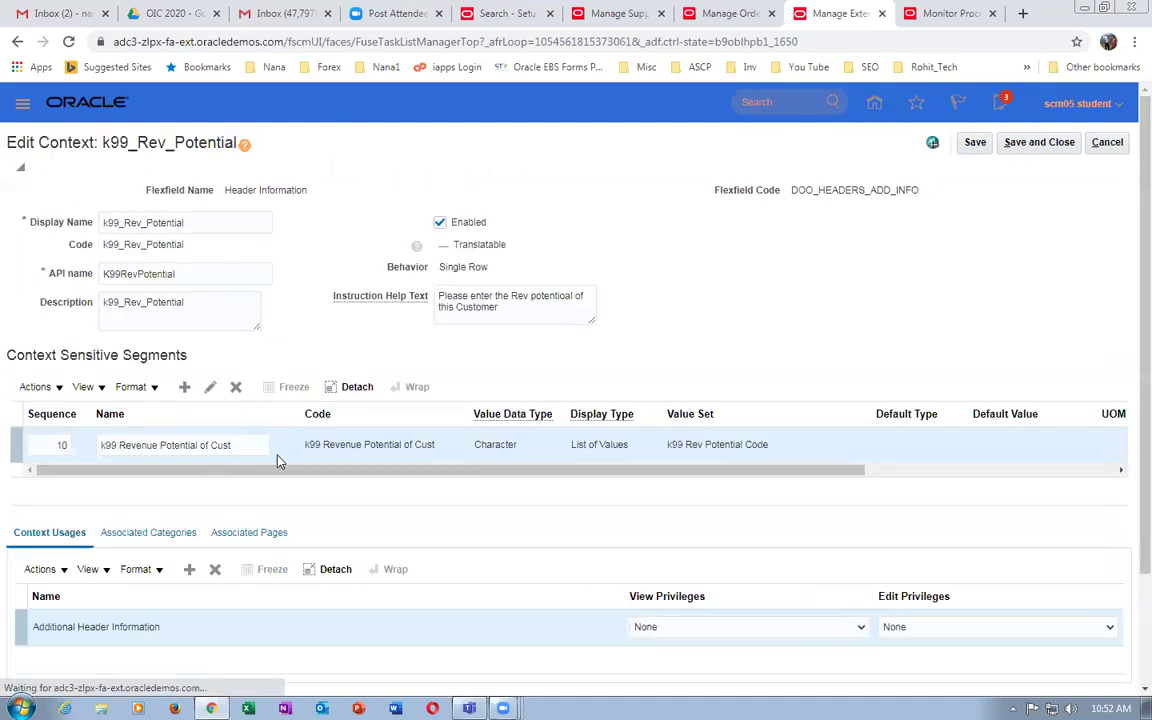
left_click(132, 543)
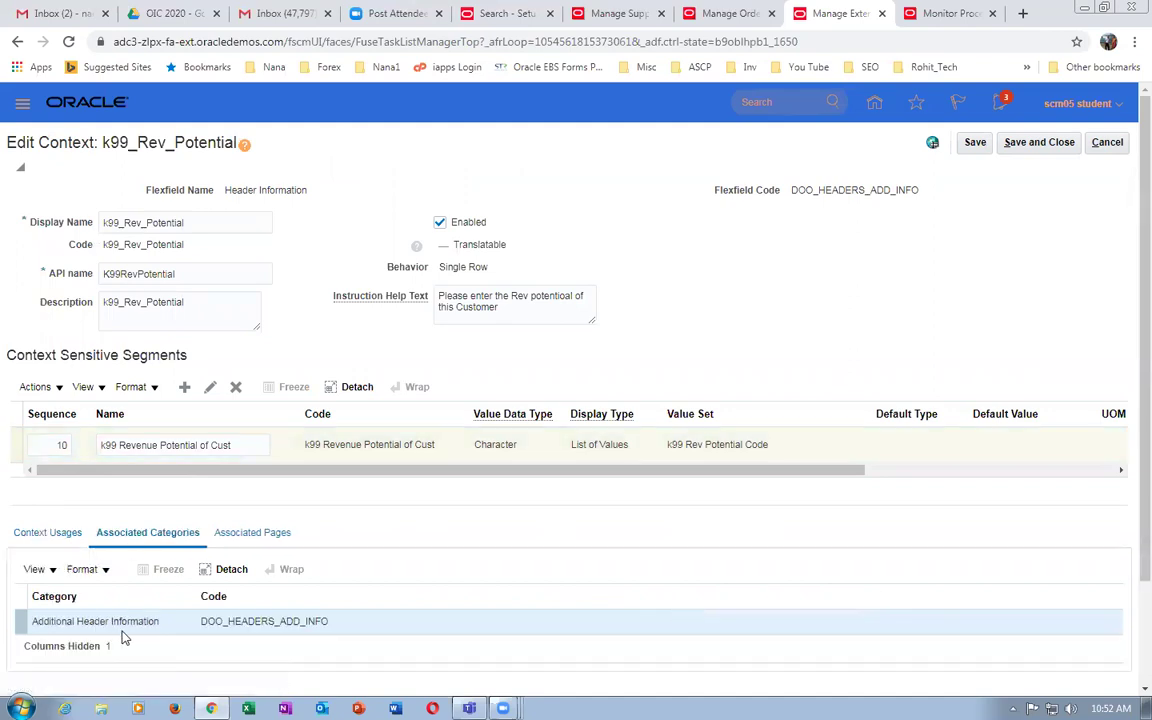
View the pages associated with the k99_Rev_Potential context, and return to the Header Information flexfield.
left_click(274, 537)
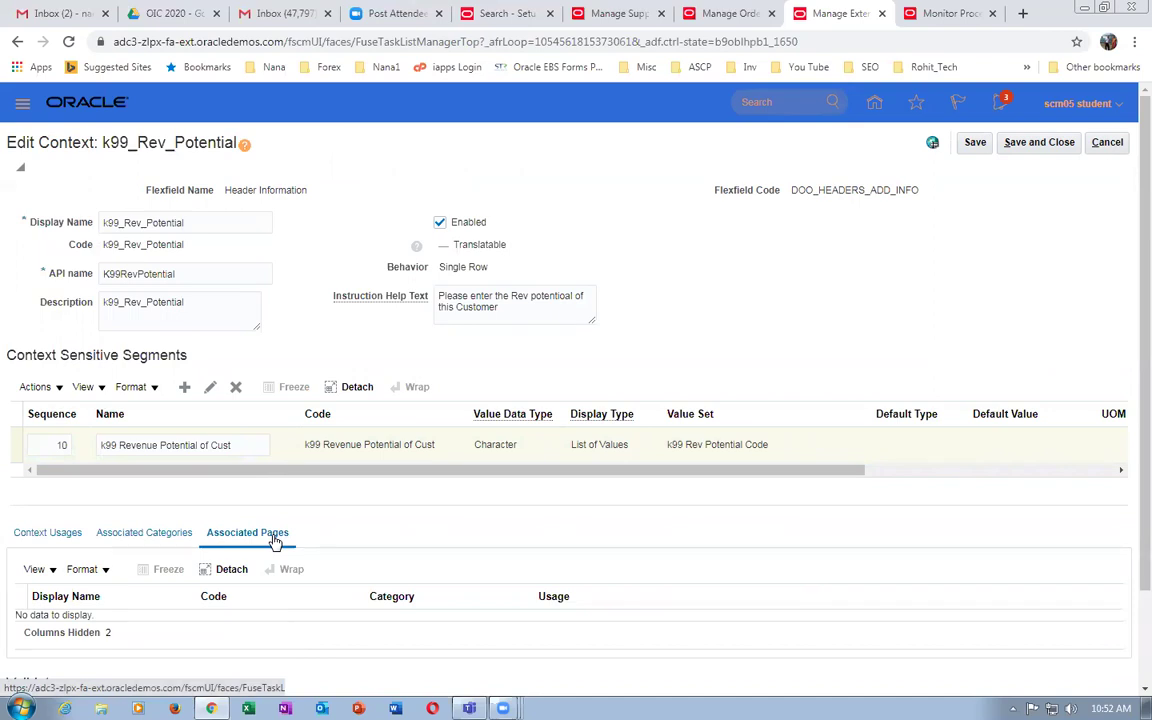
left_click(1107, 142)
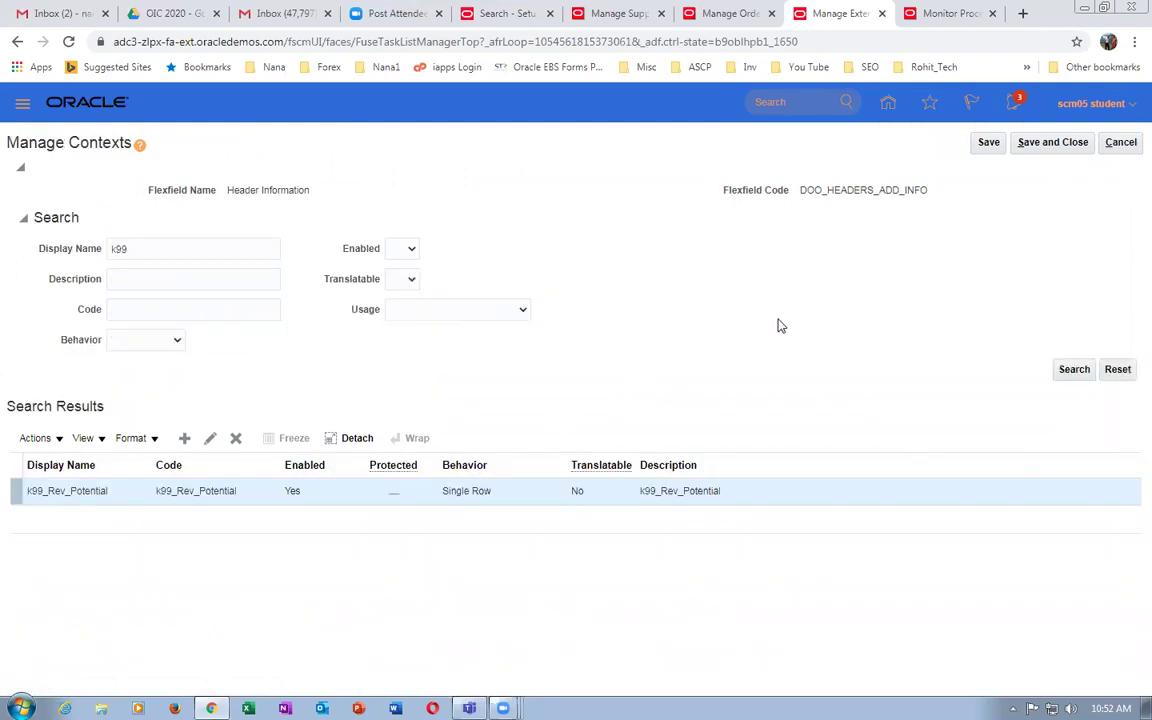
left_click(1121, 142)
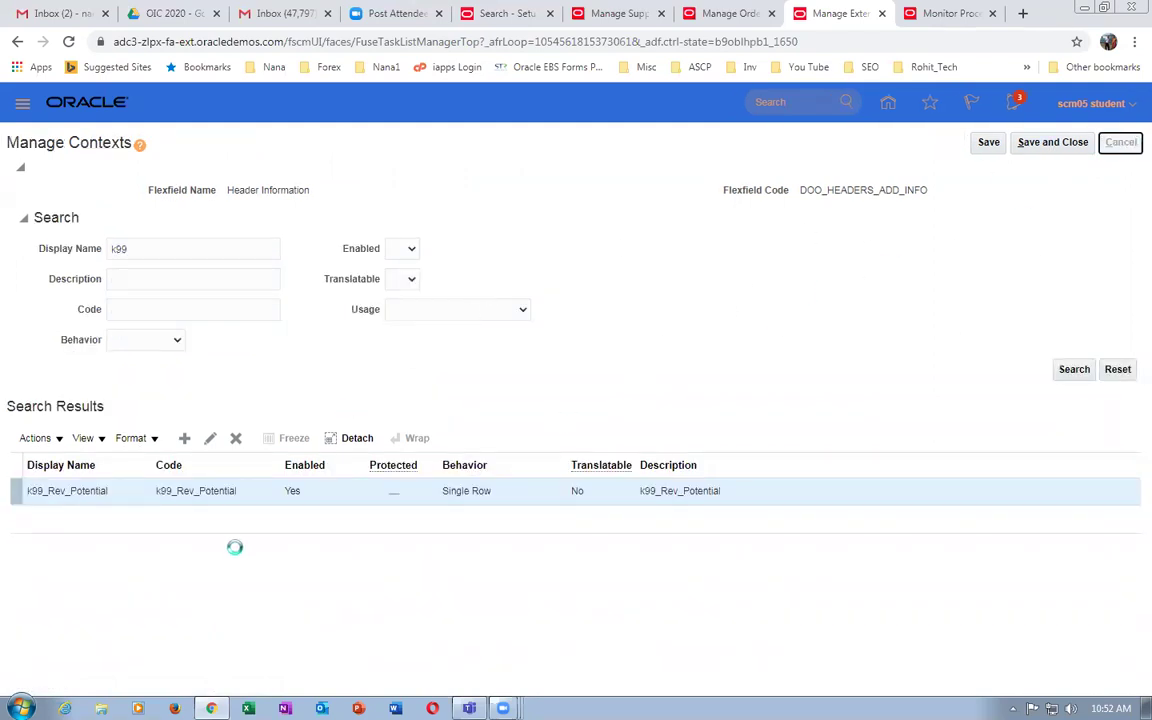
scroll(88, 605, "down", 1)
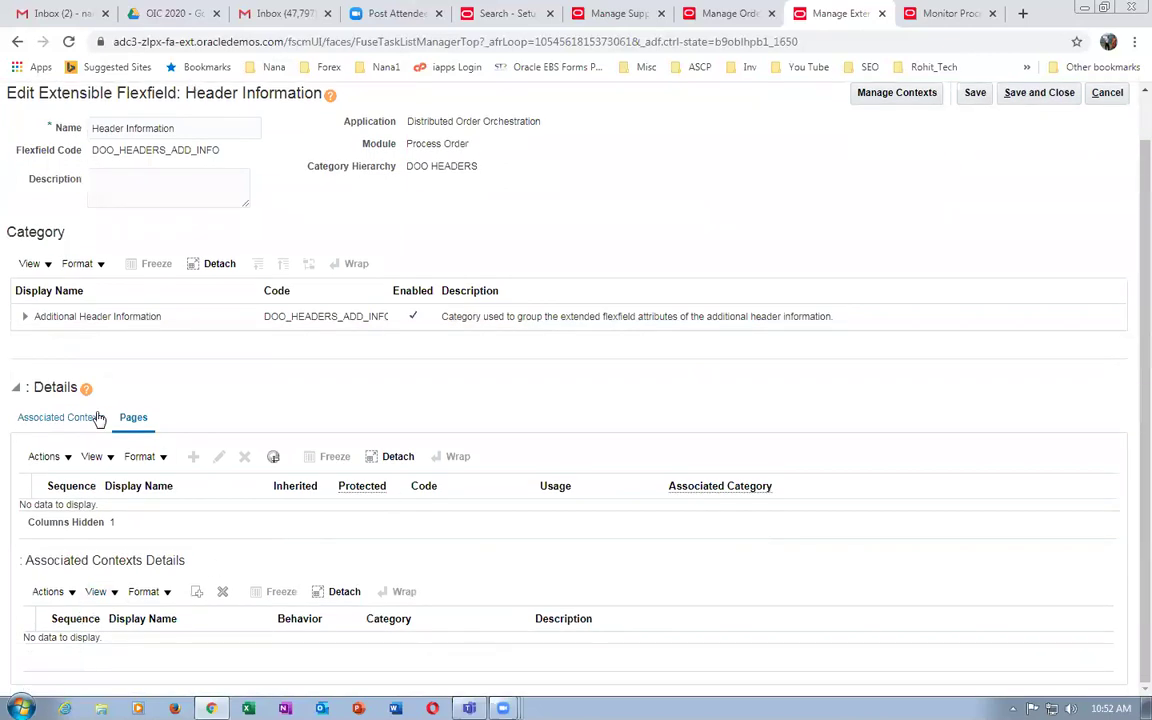
scroll(400, 295, "up", 1)
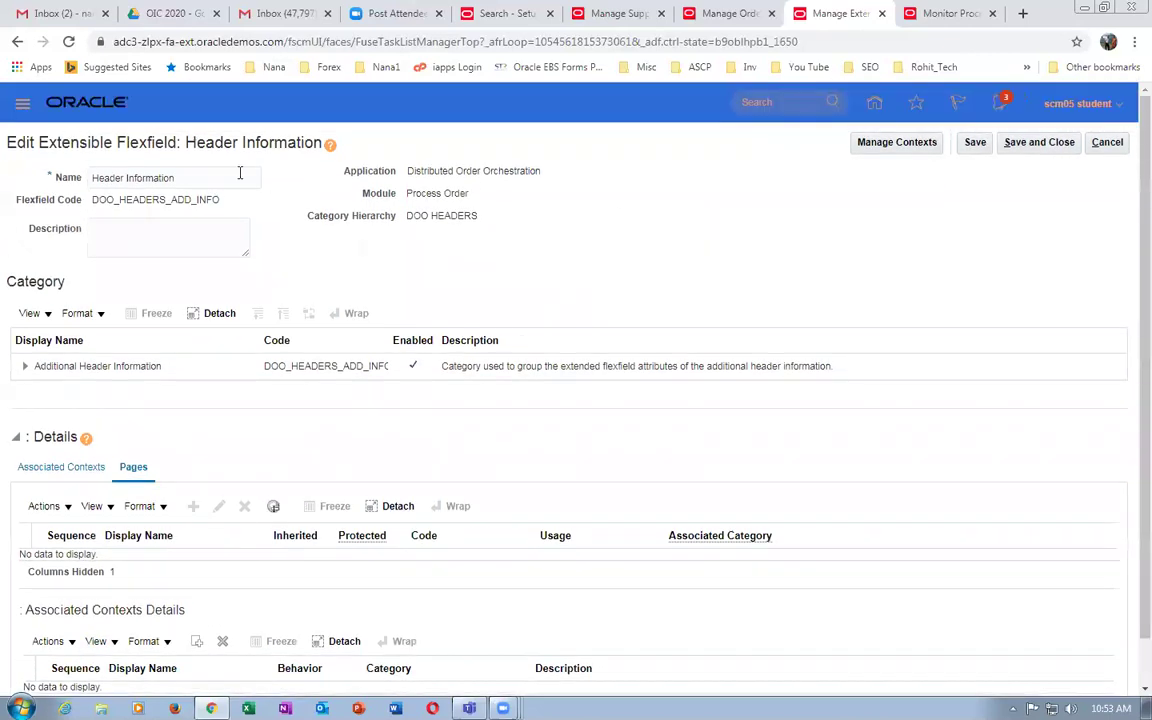
left_click(1105, 142)
Search for k99 contexts and add k99_Rev_Potential to the k99_Rev_Pot_K99 page of the Additional Header Information category.
left_click(231, 366)
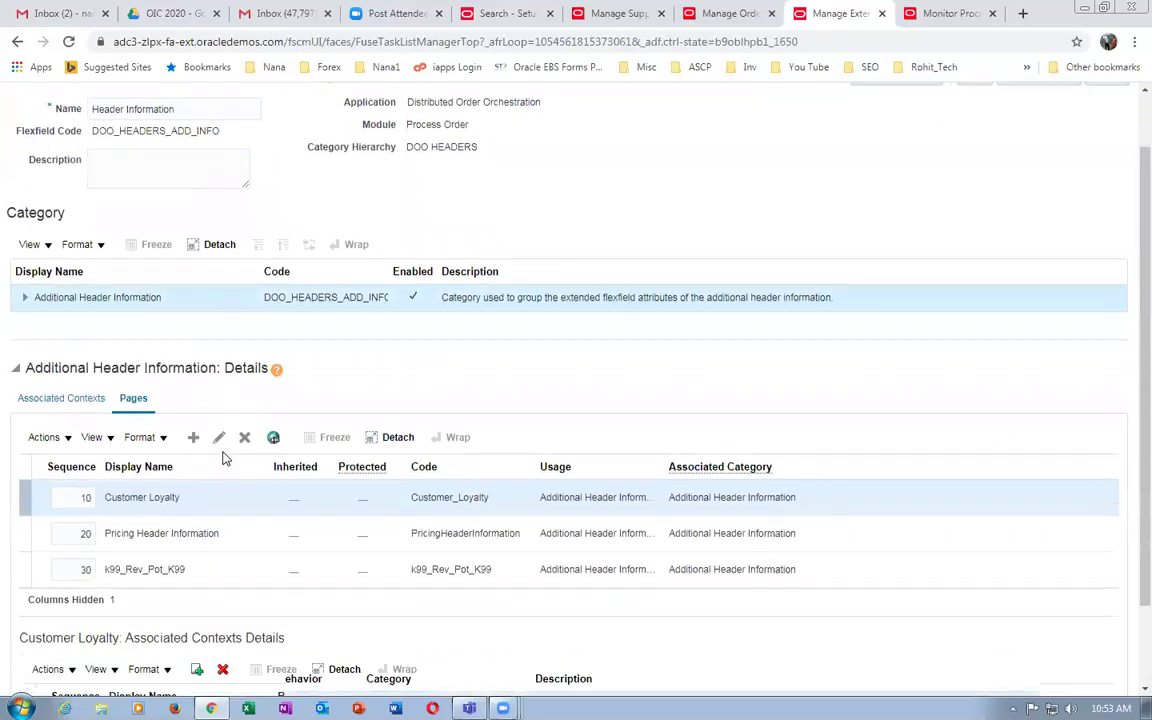
scroll(218, 478, "down", 2)
left_click(225, 478)
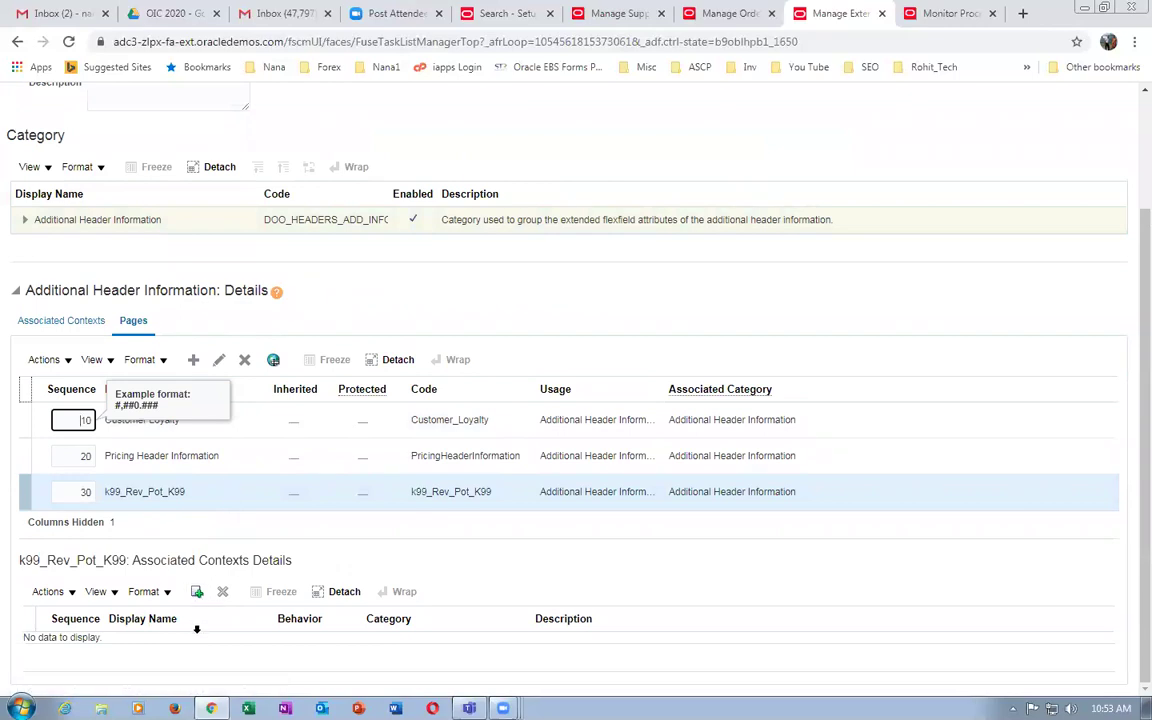
left_click(222, 503)
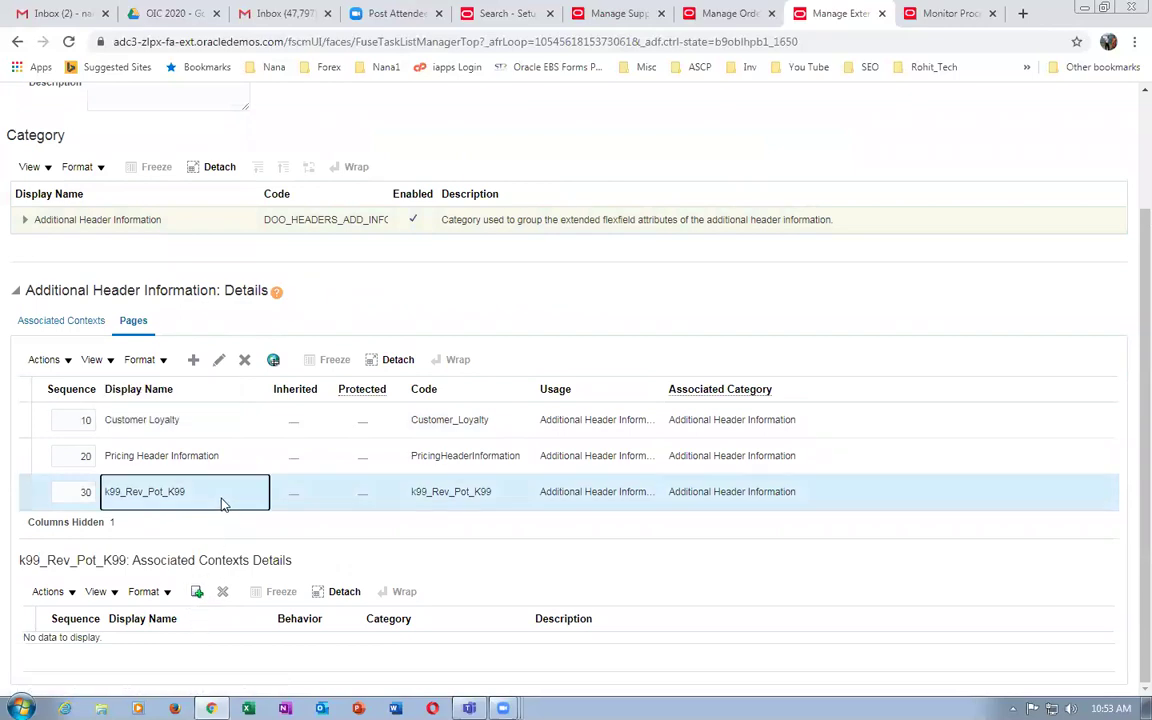
left_click(197, 592)
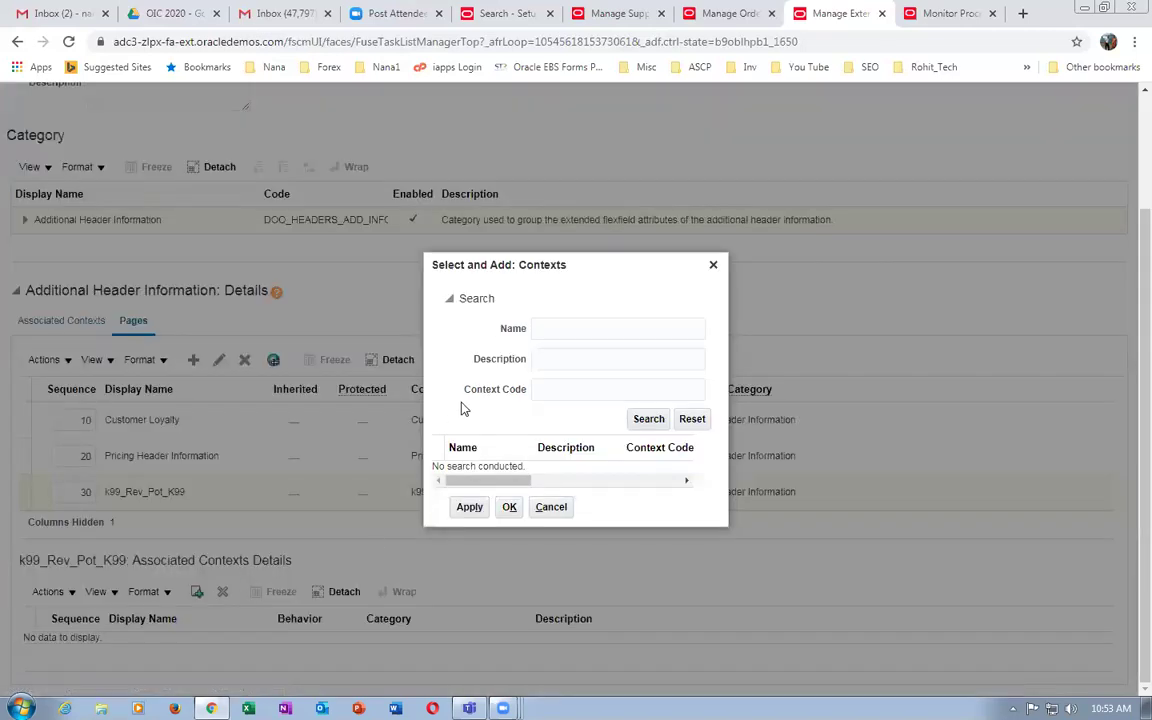
left_click(549, 328)
type("k99")
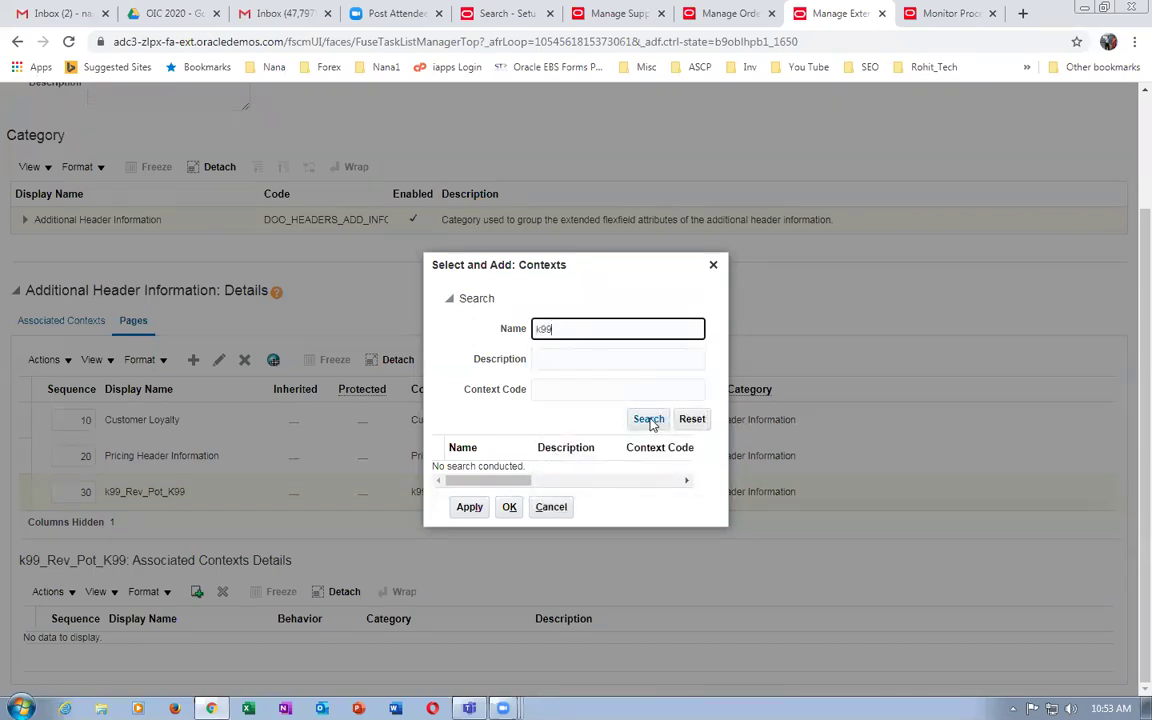
left_click(648, 419)
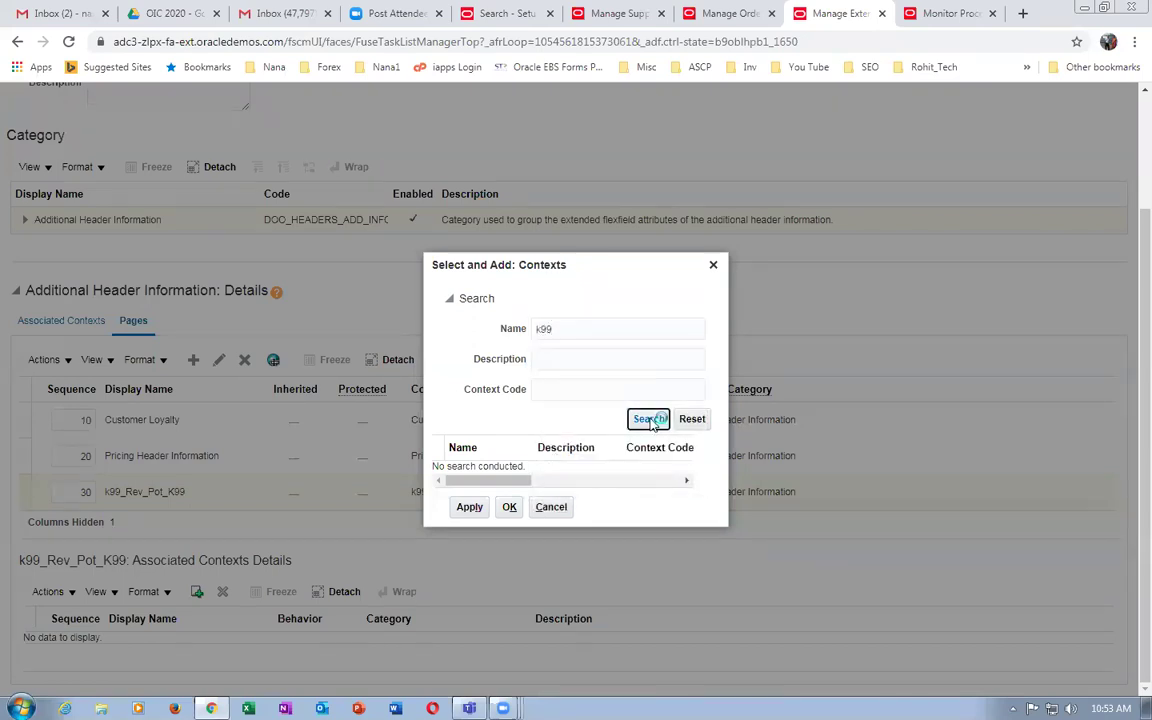
left_click(612, 468)
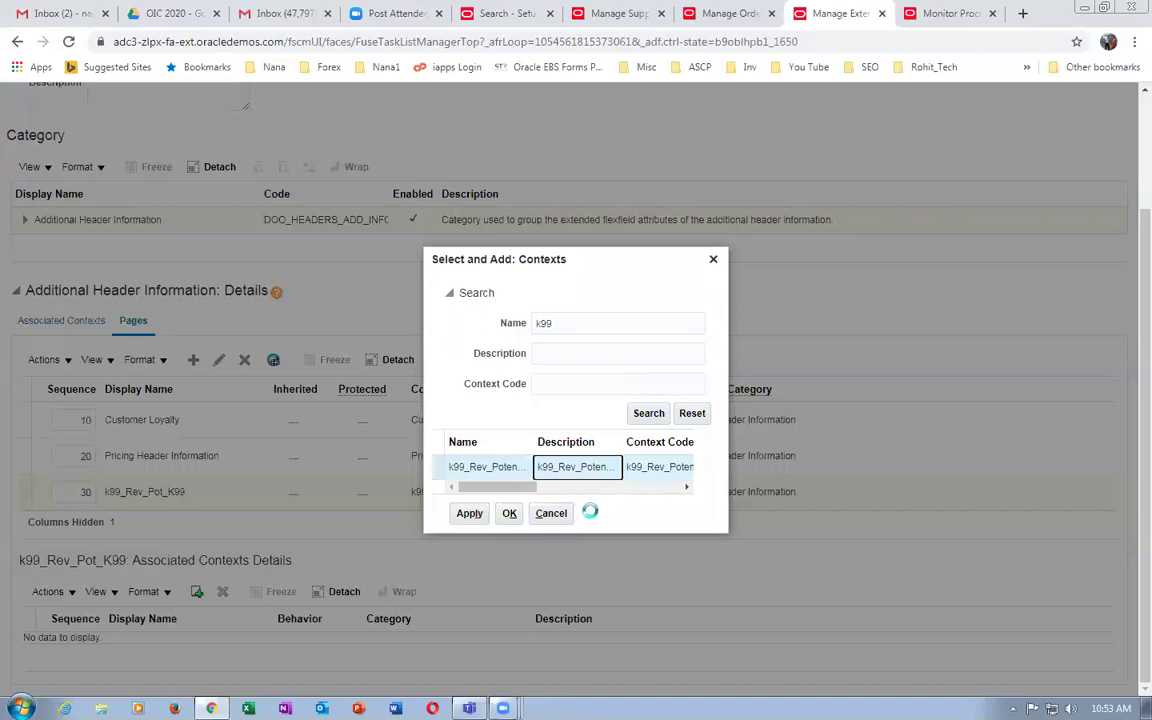
left_click(472, 514)
left_click(507, 514)
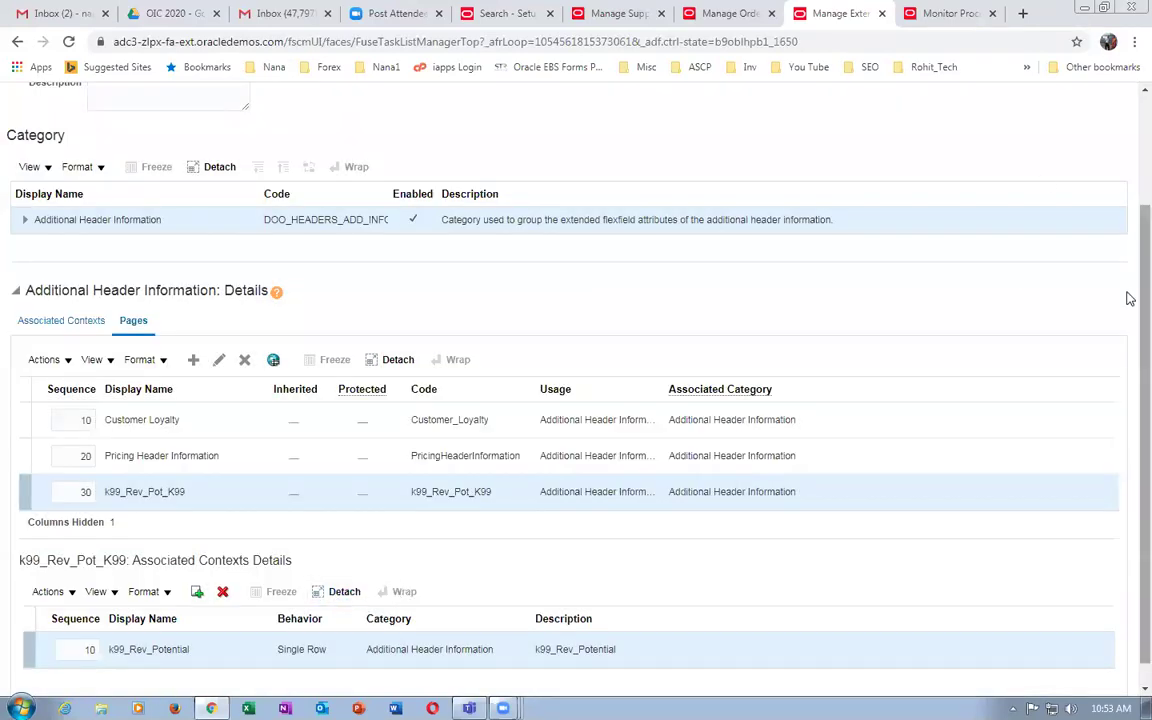
Save the Header Information flexfield and check the contexts associated with the k99_Rev_Pot_K99 page.
scroll(1130, 298, "up", 3)
left_click(972, 143)
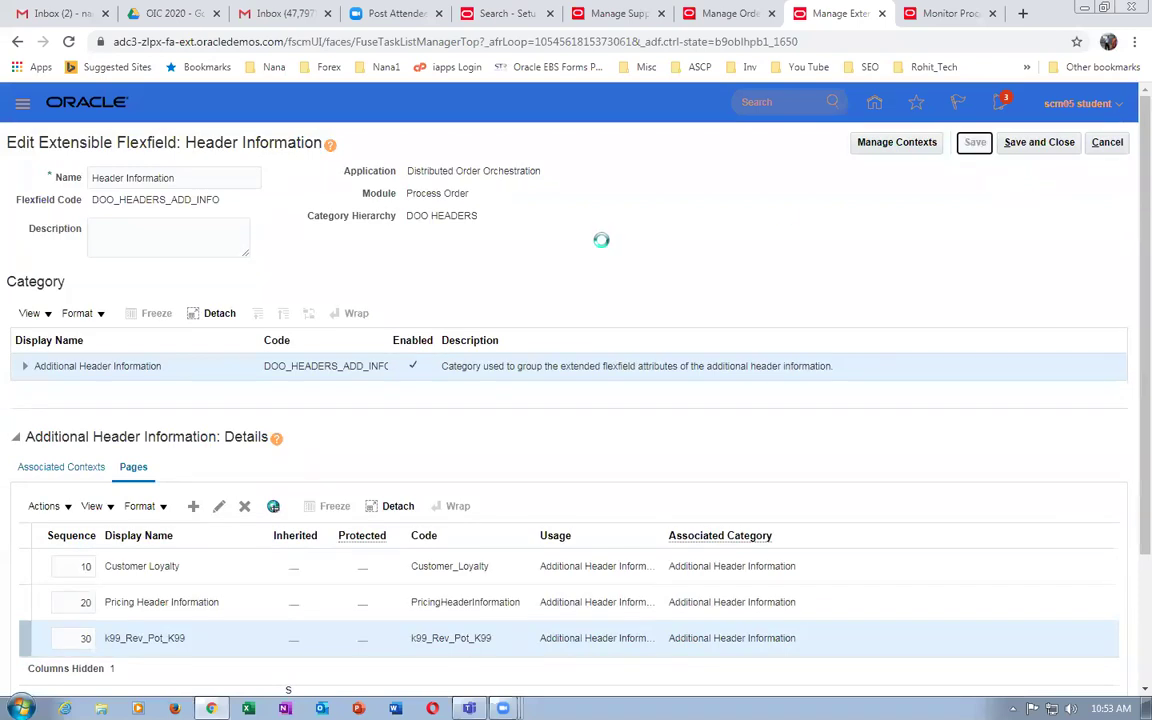
scroll(604, 249, "down", 3)
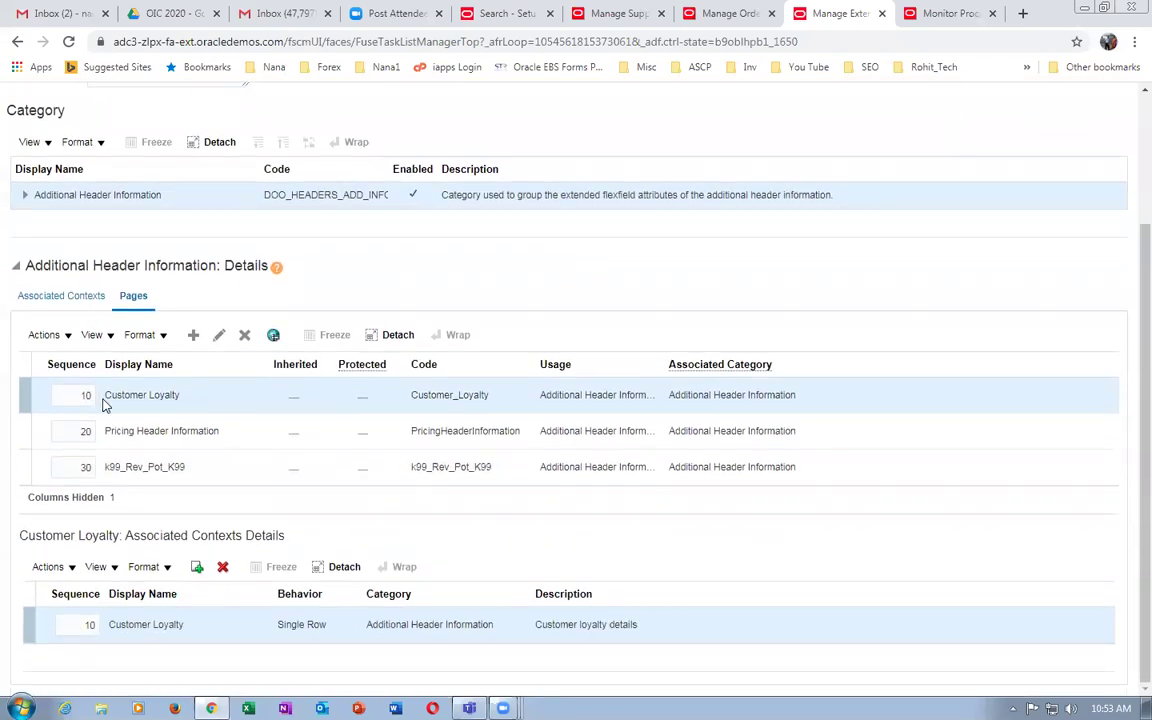
left_click(188, 470)
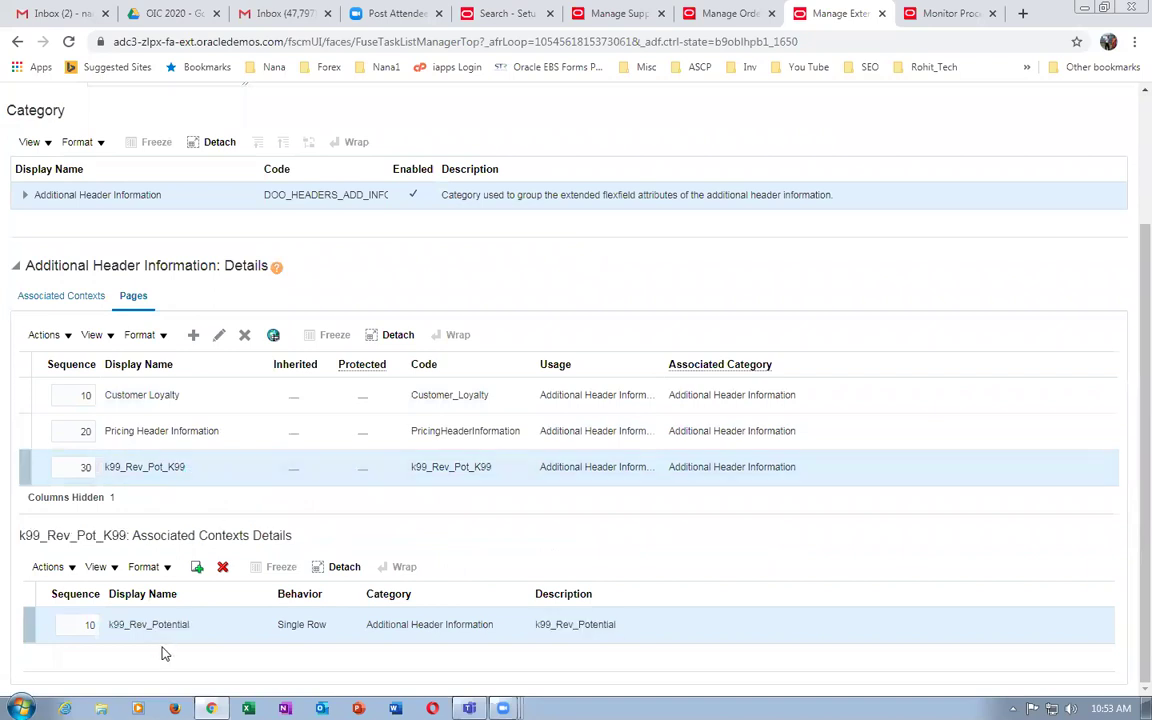
Search the flexfield's contexts by display name k99 and open the k99_Rev_Potential context for editing.
scroll(1126, 337, "up", 3)
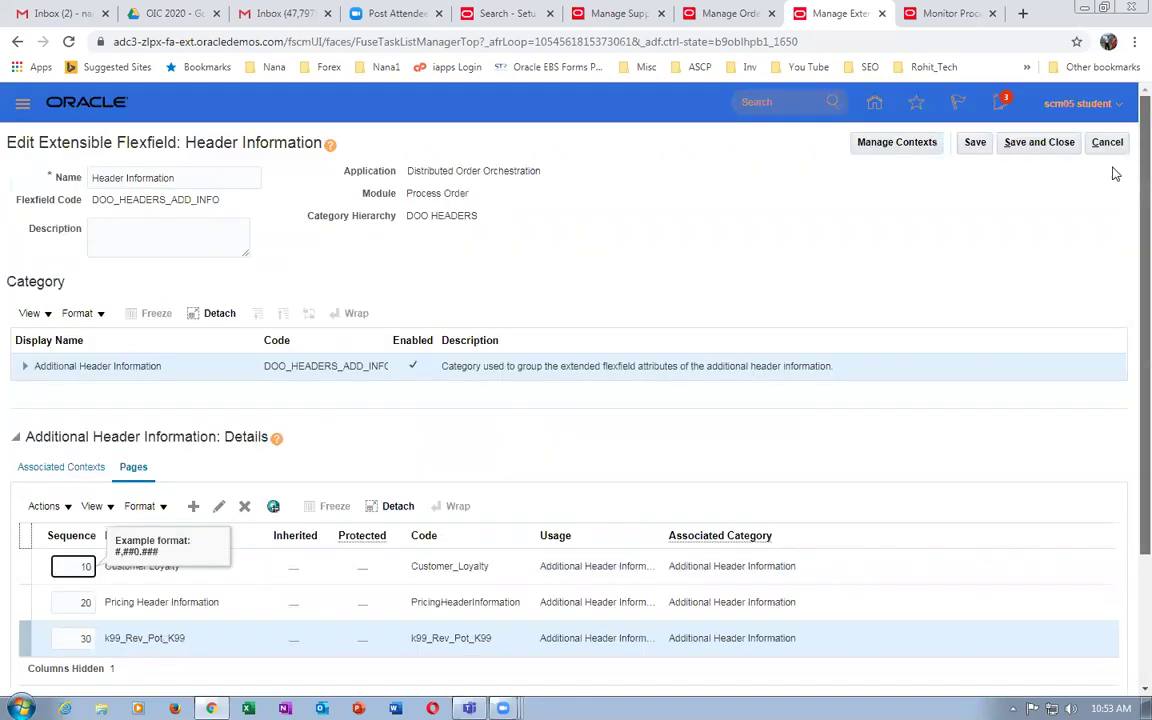
left_click(895, 146)
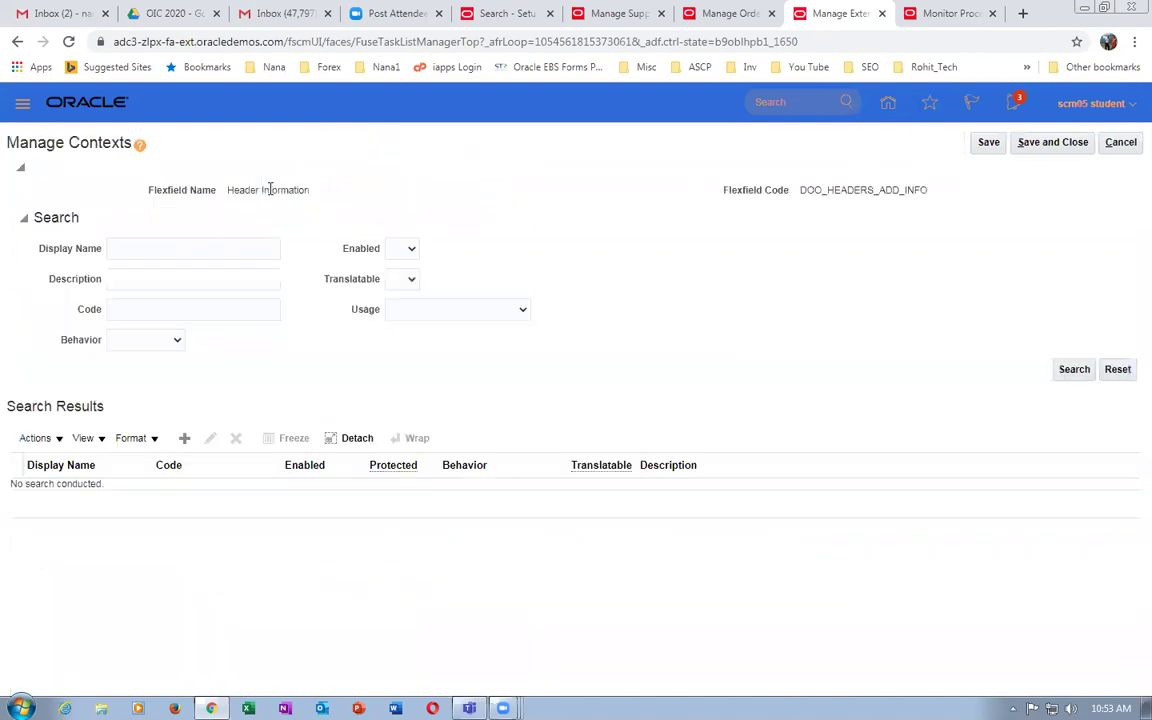
left_click(265, 249)
type("k9")
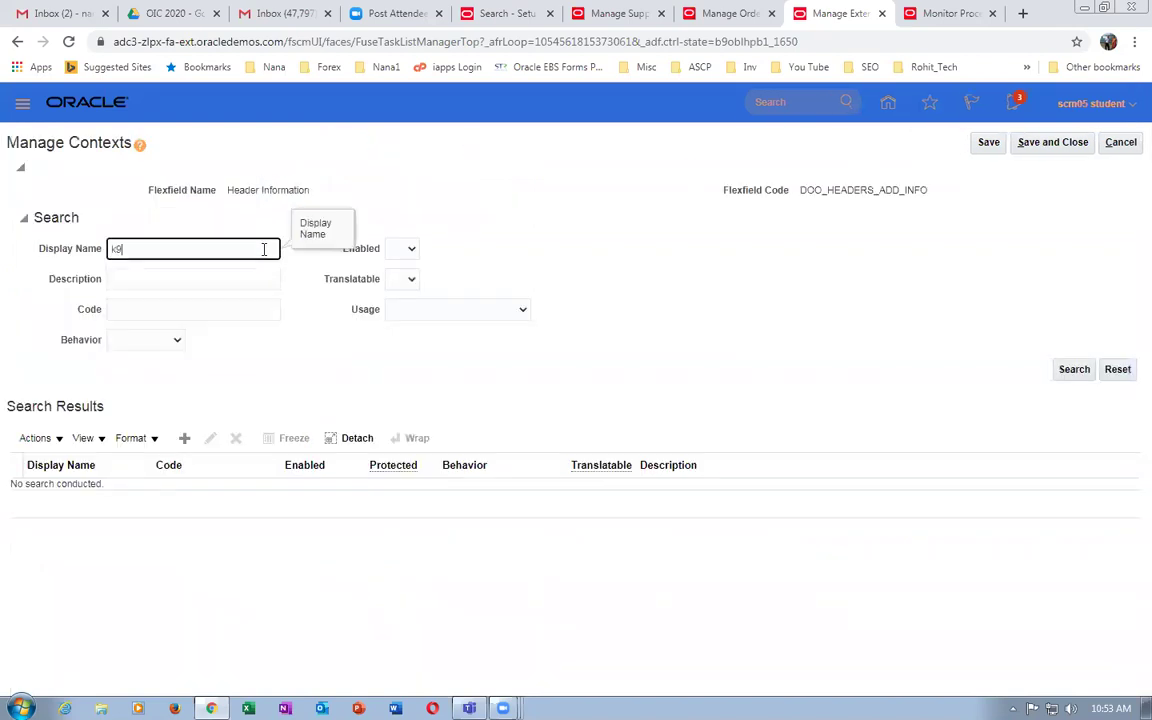
type("9")
left_click(1064, 373)
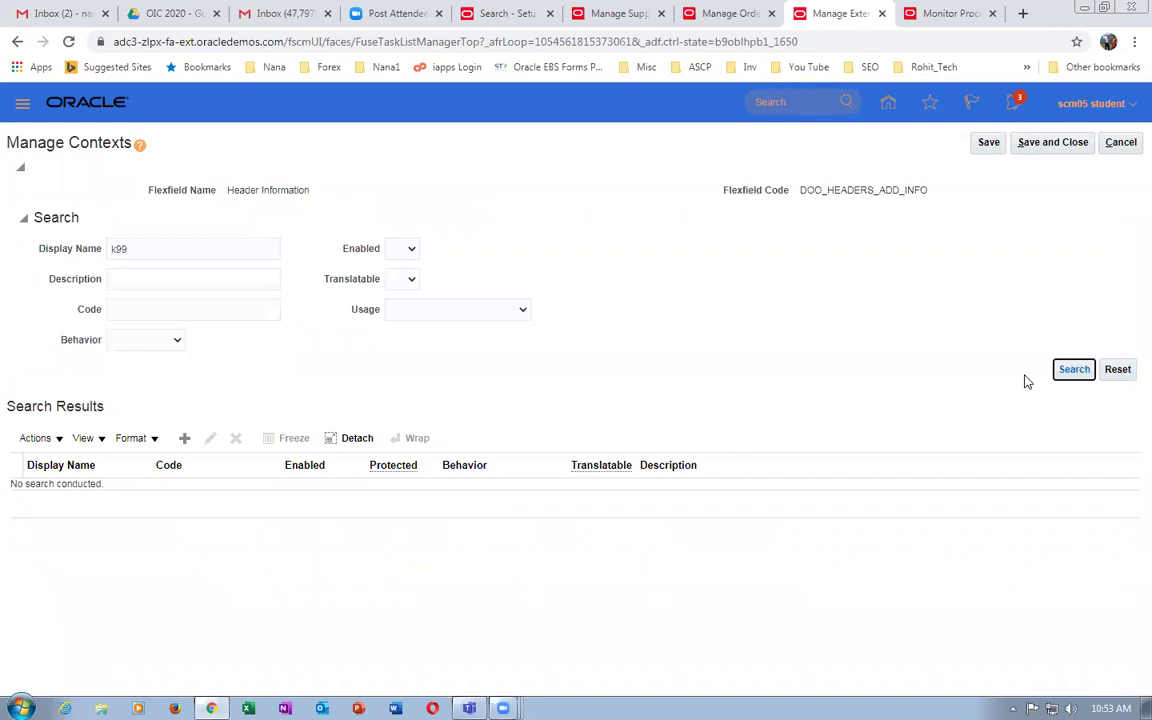
left_click(343, 491)
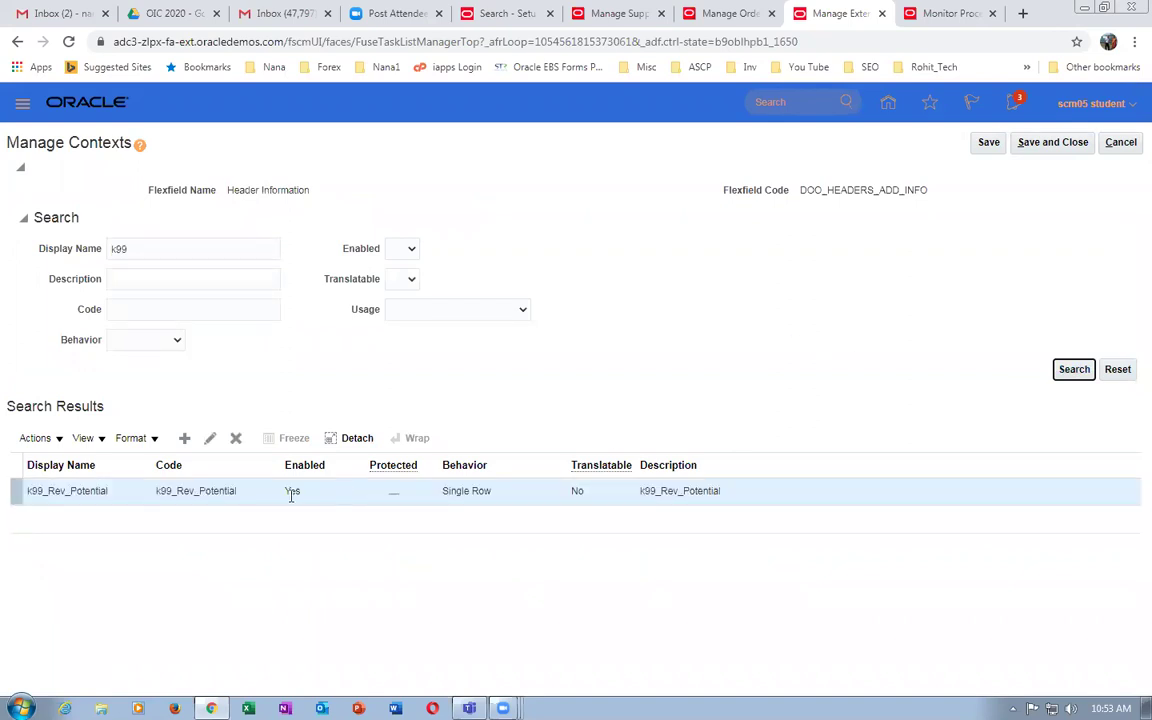
left_click(114, 498)
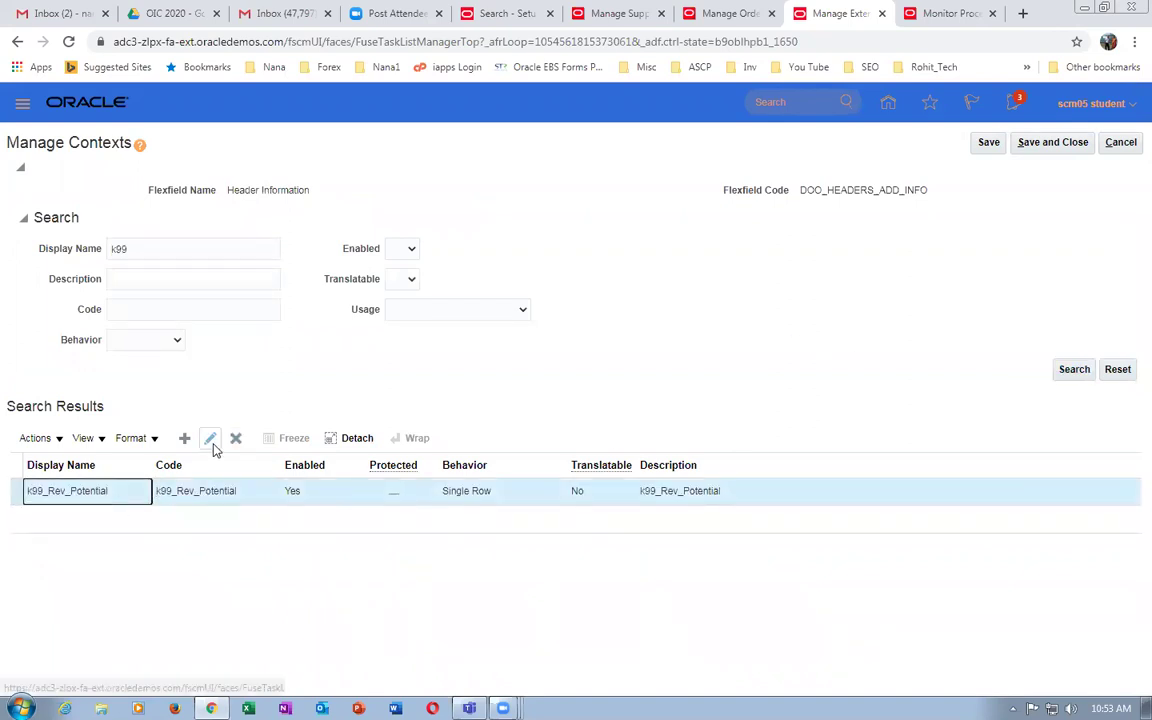
left_click(211, 440)
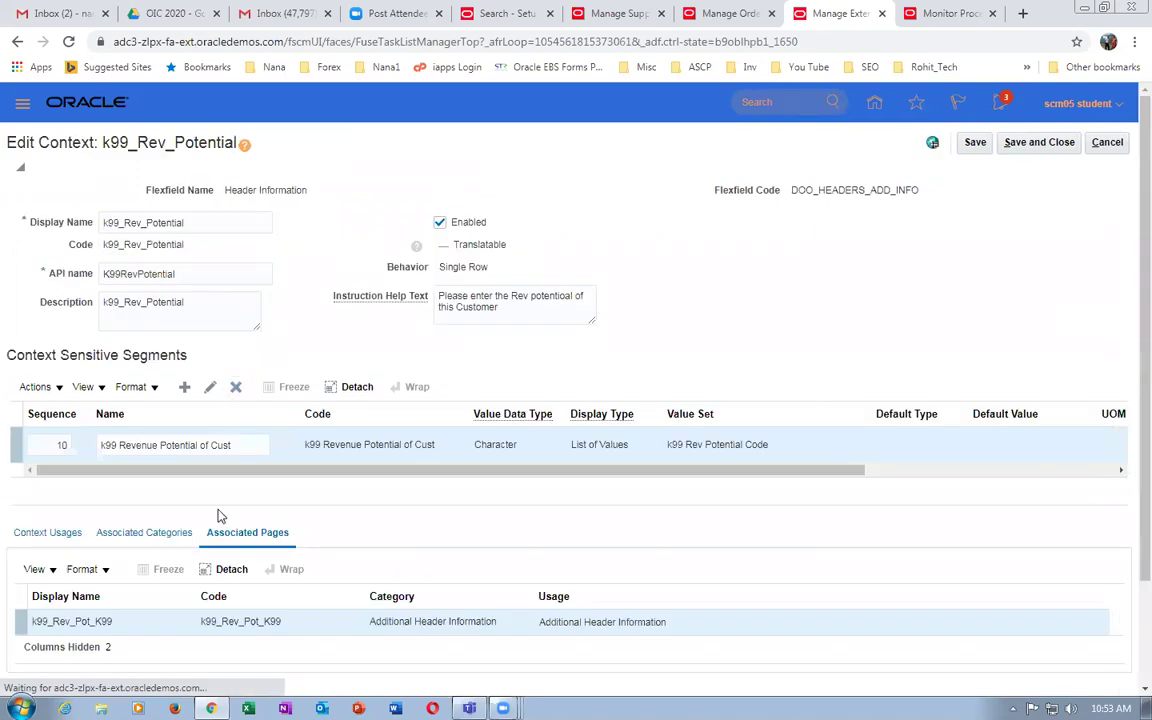
Review the categories and pages associated with the k99_Rev_Potential context, and return to the flexfield.
scroll(265, 437, "down", 2)
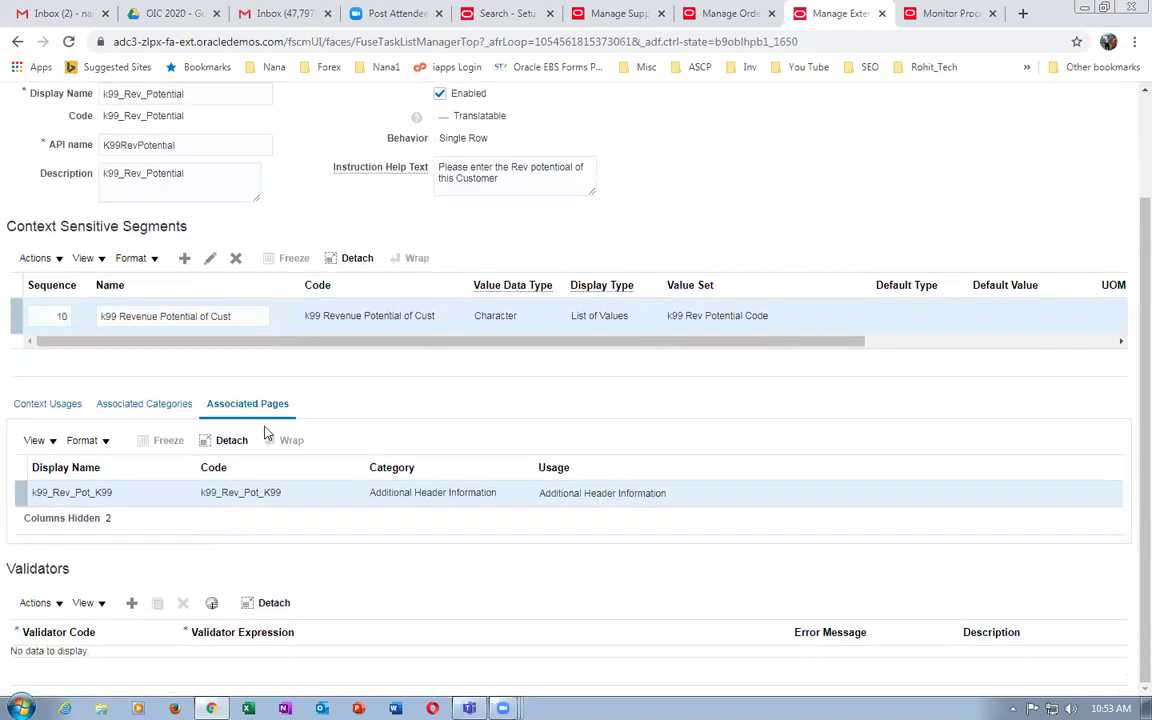
left_click(157, 410)
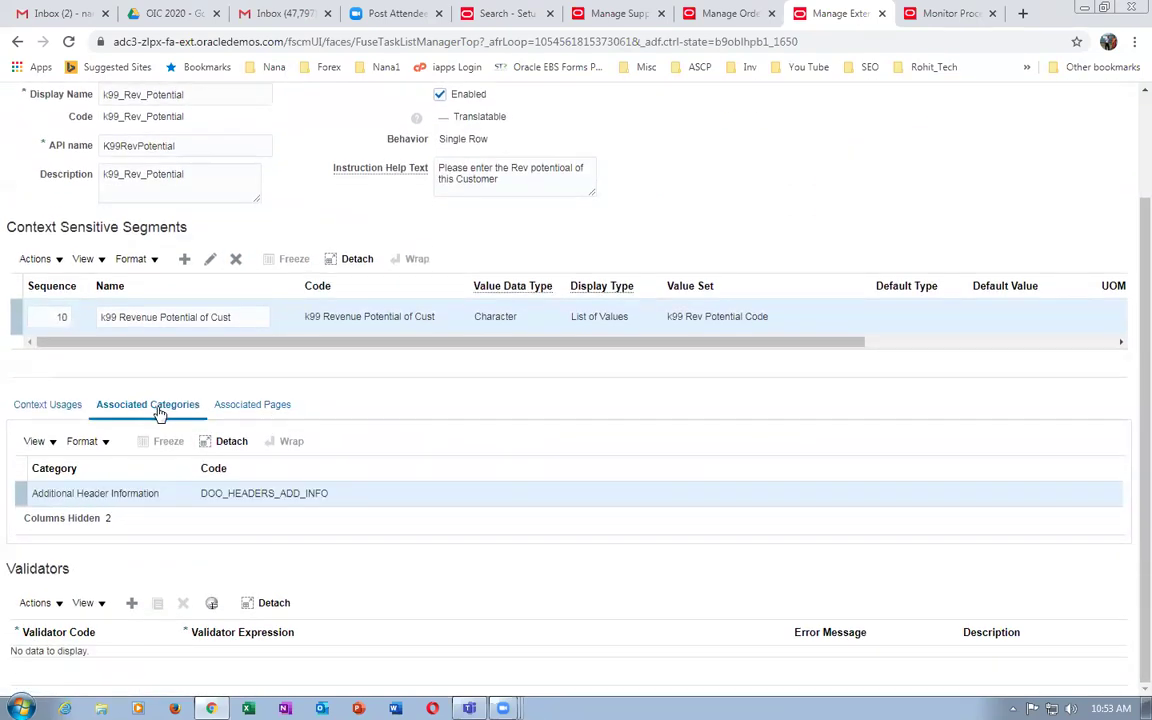
left_click(224, 408)
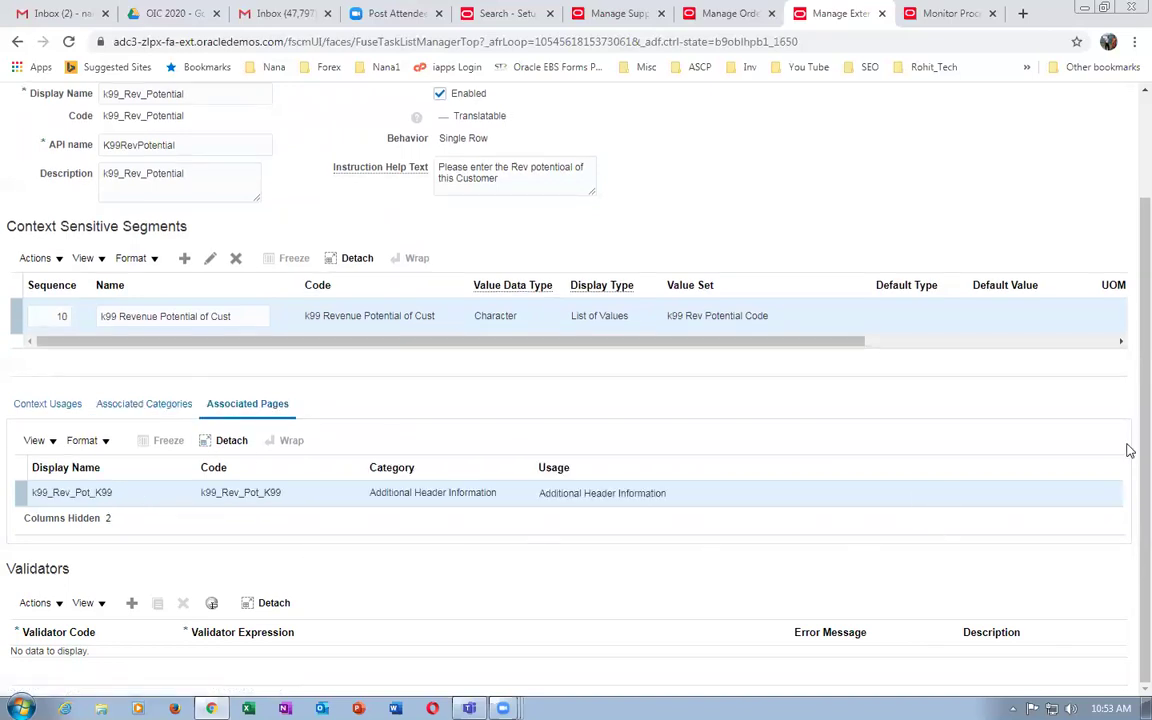
scroll(1126, 447, "up", 3)
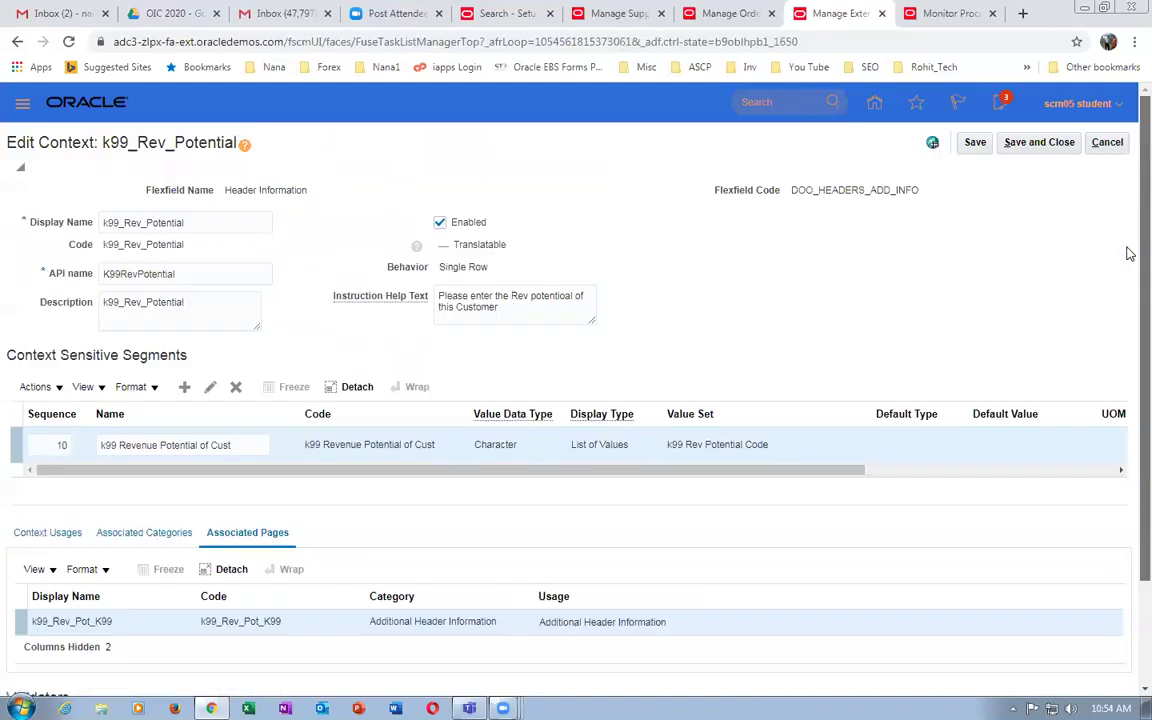
left_click(1110, 150)
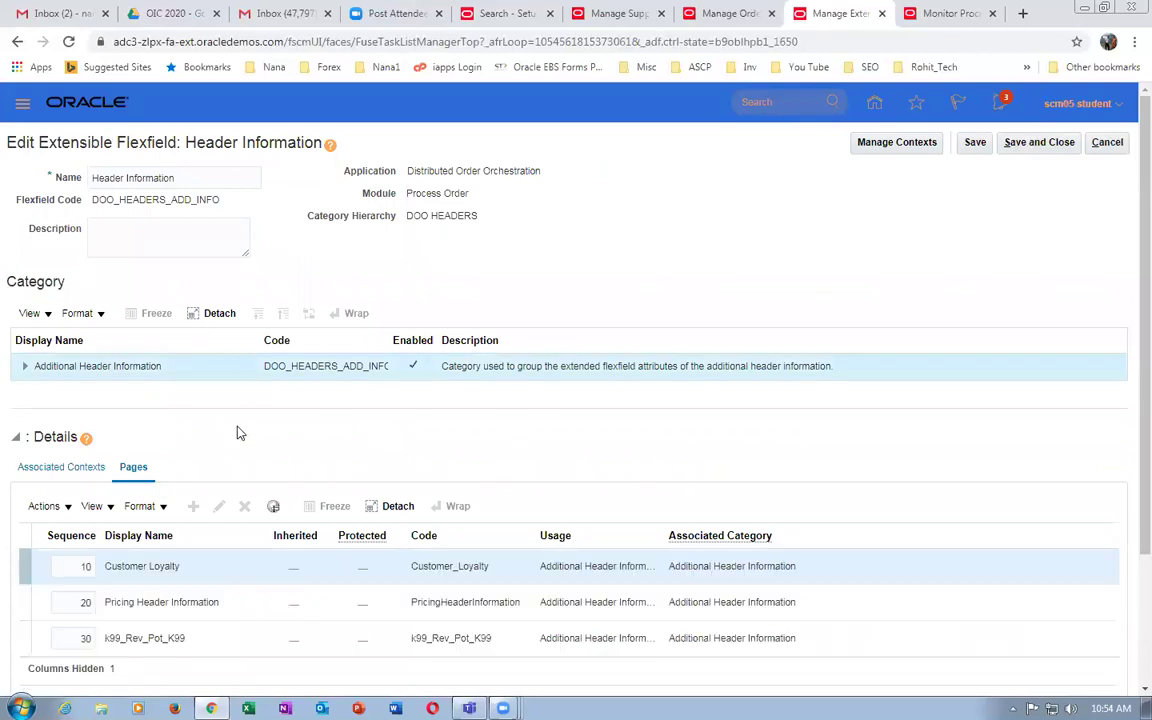
Select the k99_Rev_Pot_K99 page among the category's pages, and save and close the Header Information flexfield.
left_click(230, 570)
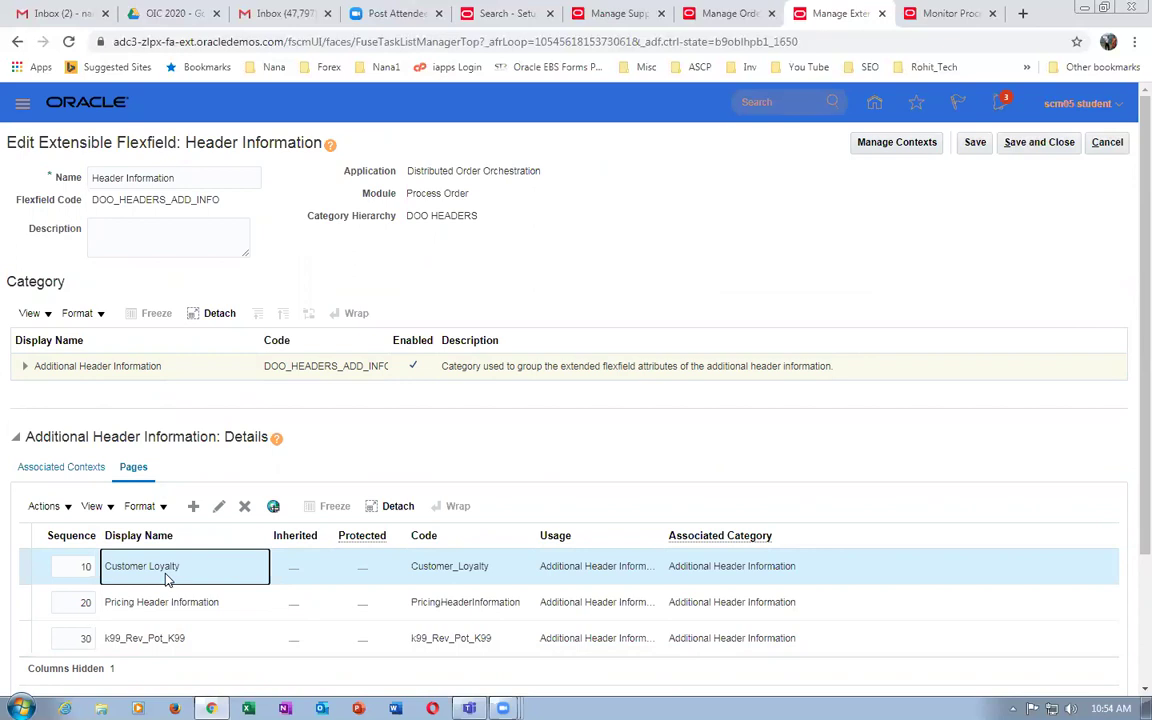
left_click(170, 637)
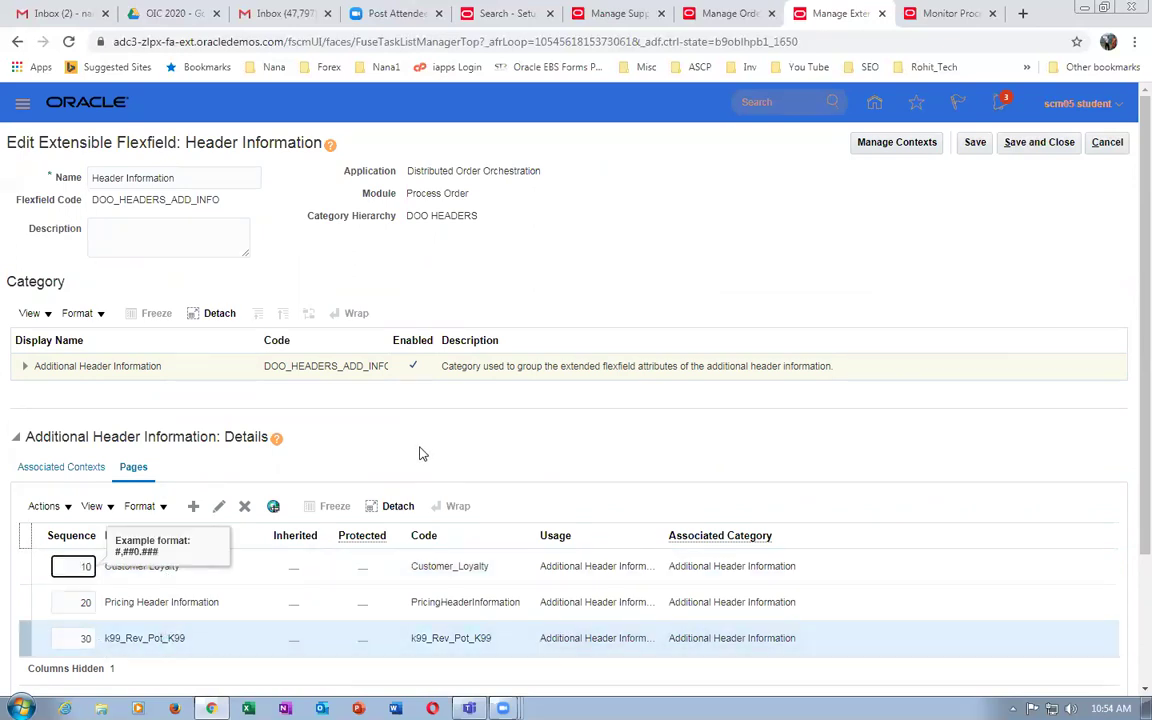
left_click(1039, 144)
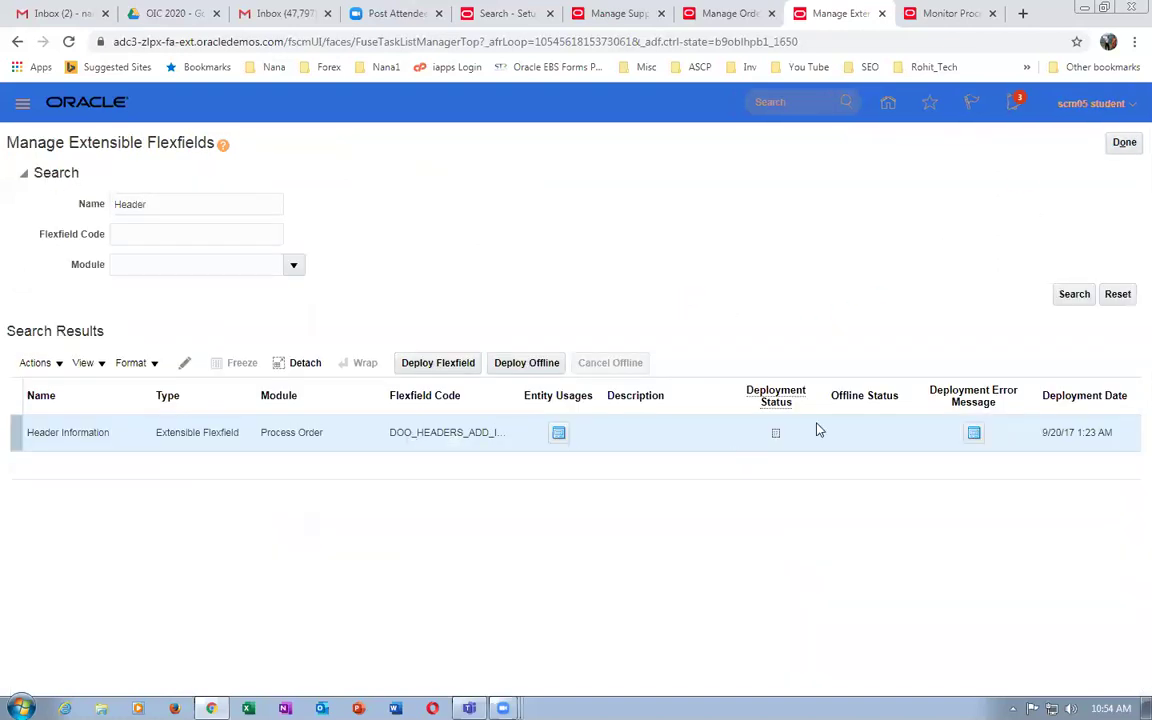
Deploy the Header Information flexfield offline, refresh its deployment status, and finish managing the extensible flexfields.
left_click(527, 364)
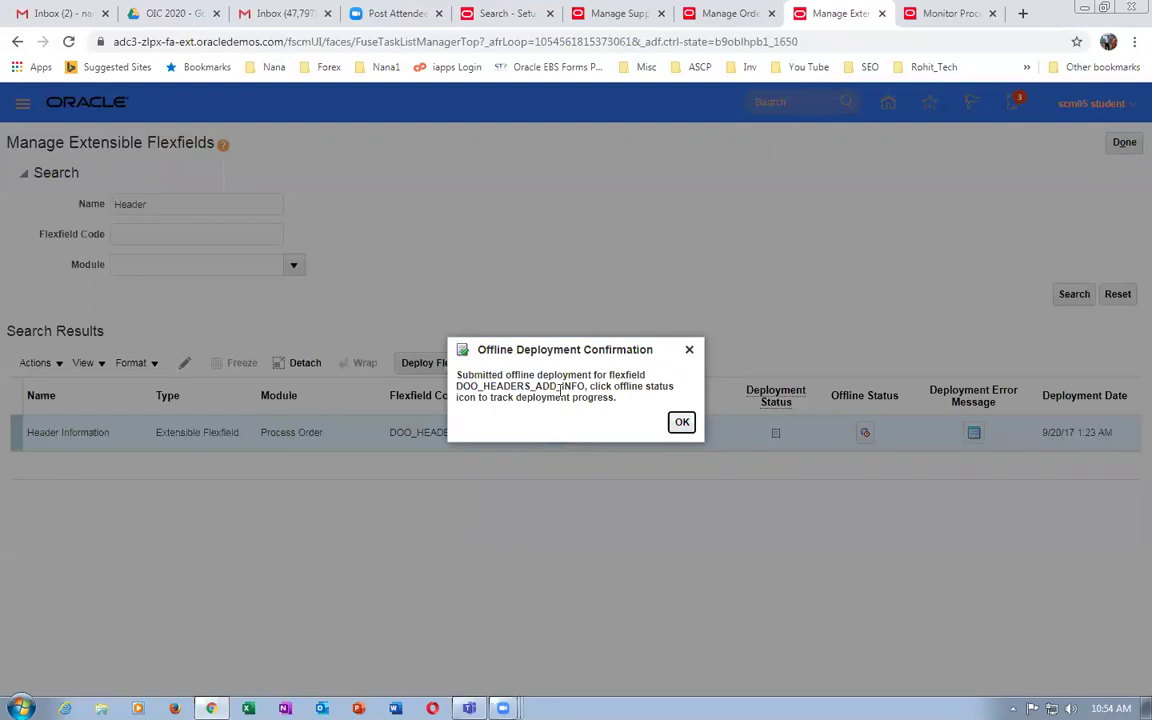
left_click(681, 424)
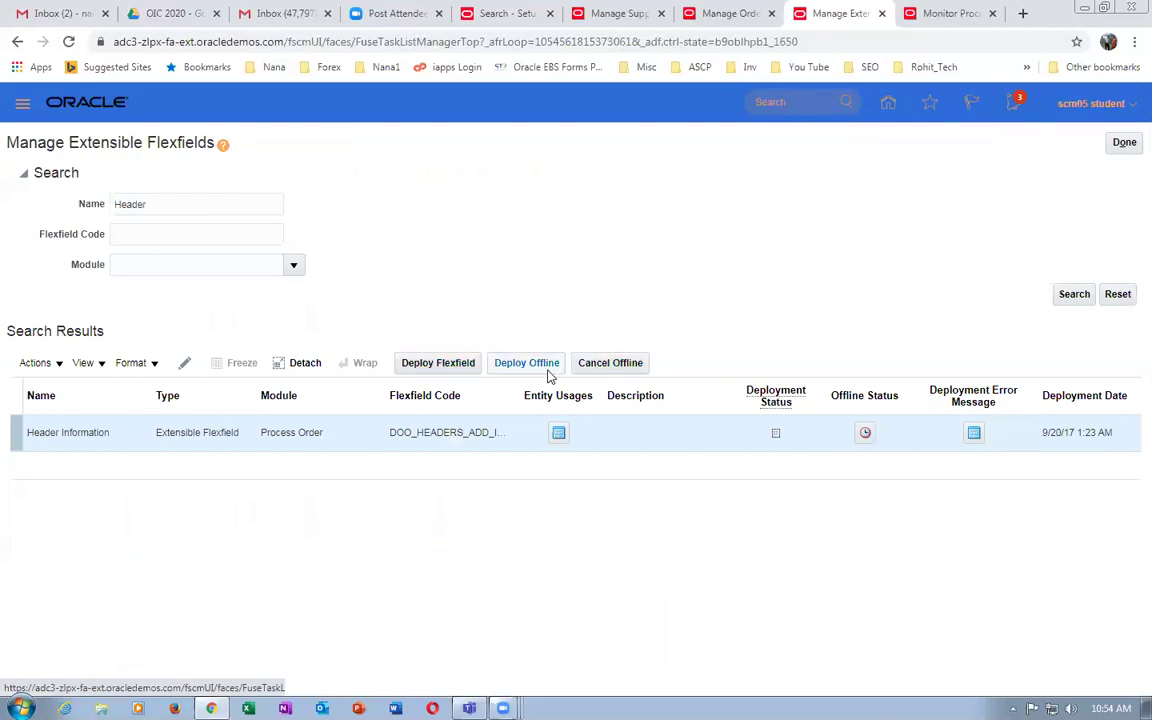
left_click(1084, 299)
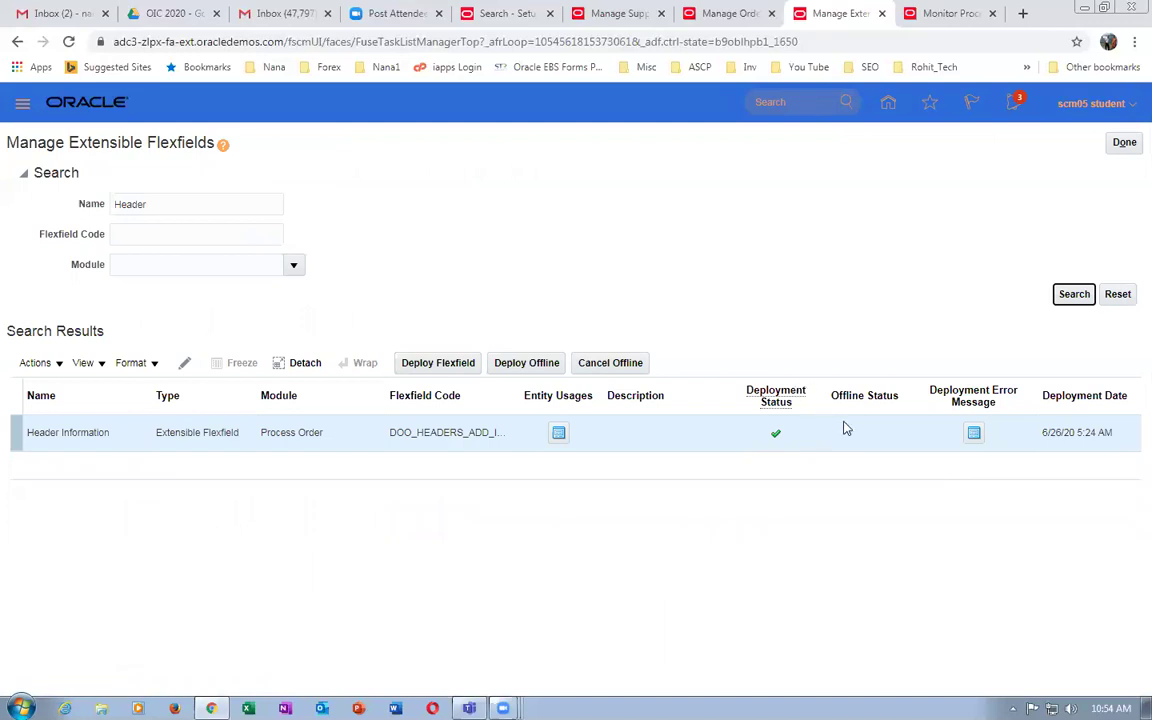
left_click(1124, 143)
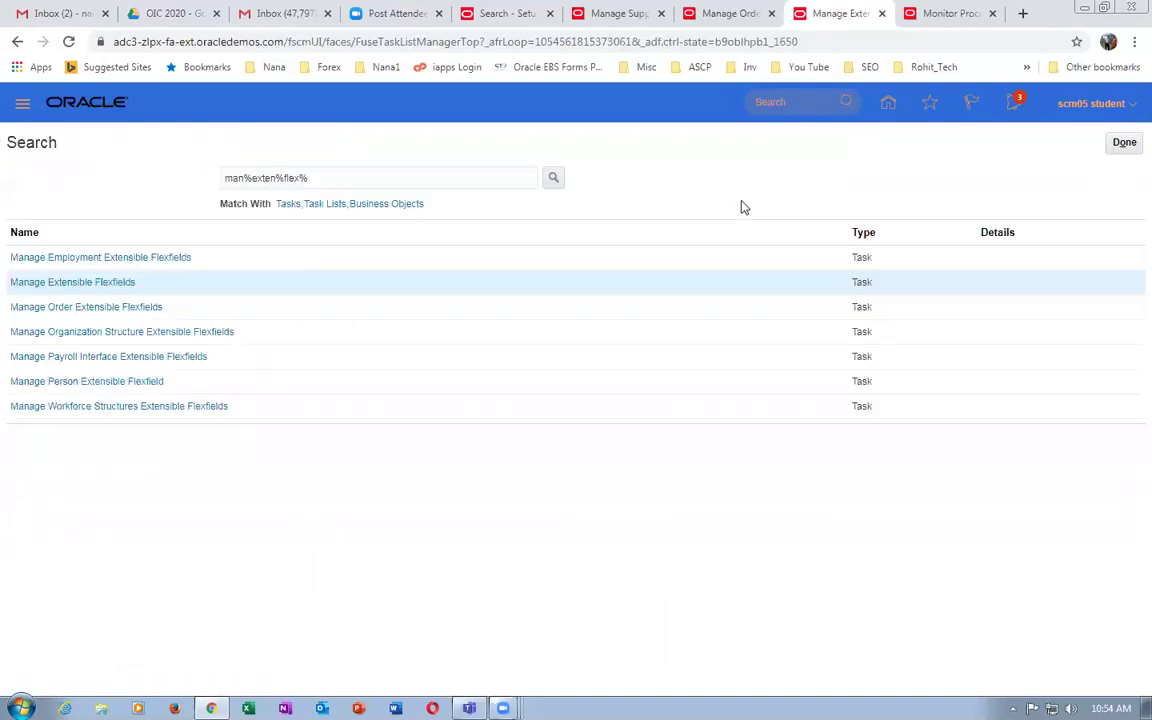
Schedule the Publish Extensible Flexfield Attributes process from the scheduled processes overview and submit it.
left_click(889, 107)
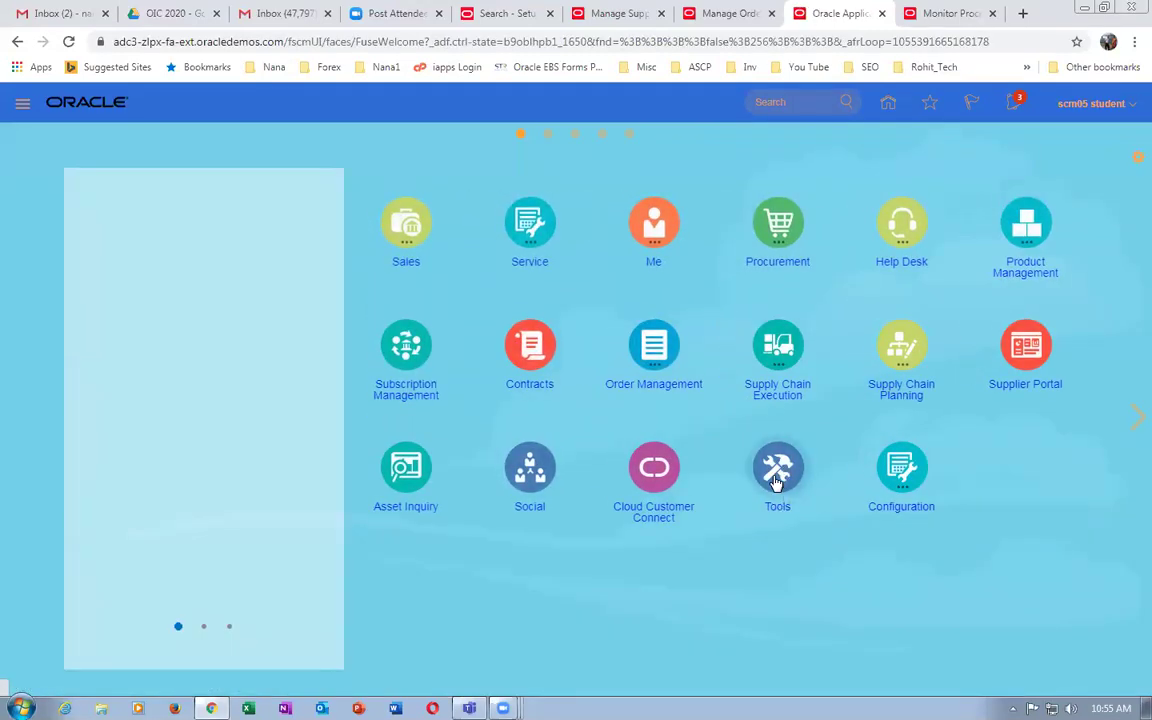
left_click(778, 470)
left_click(823, 566)
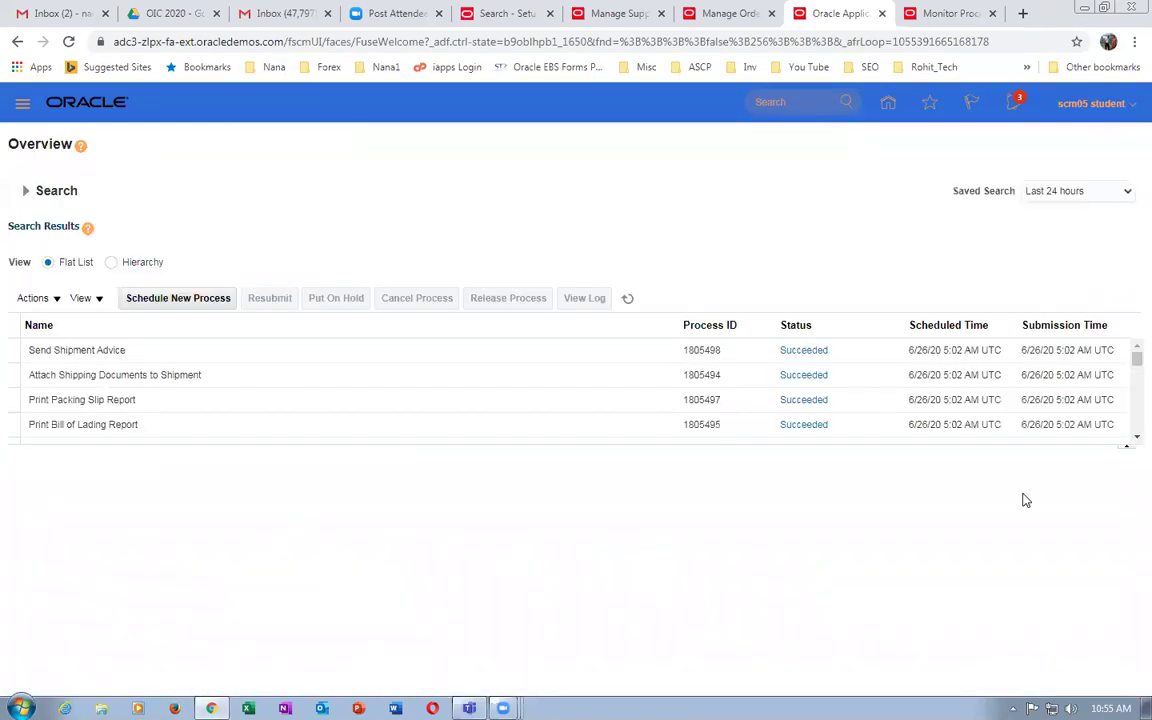
left_click(178, 298)
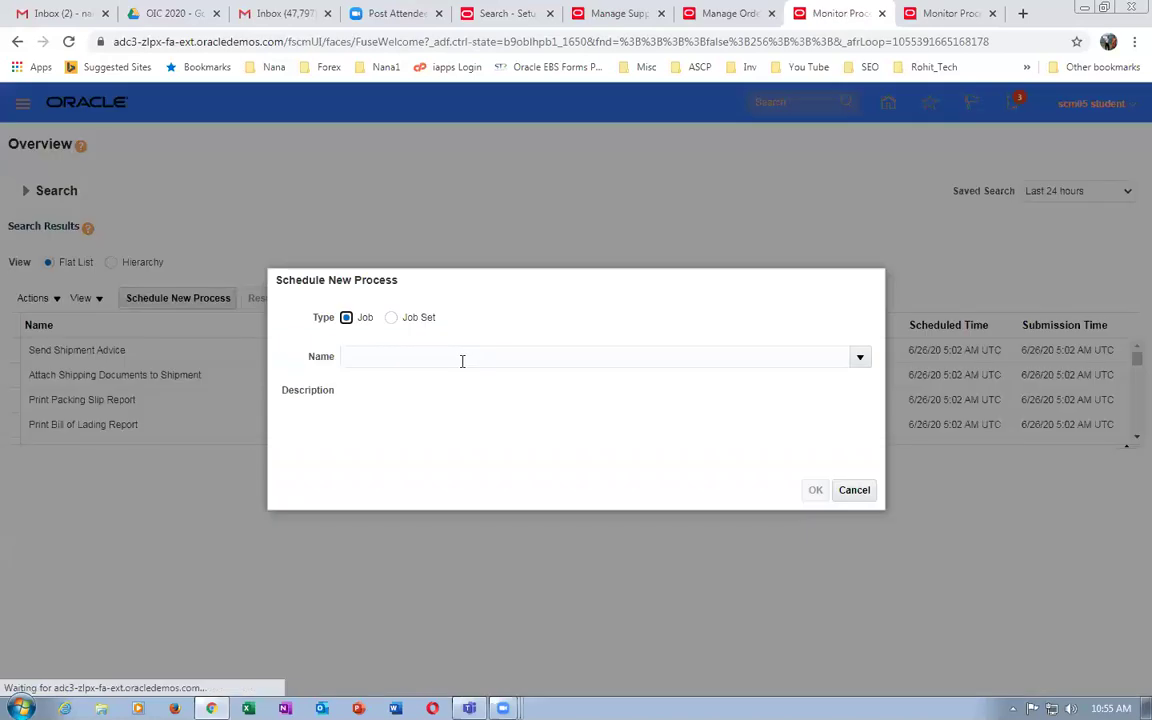
left_click(452, 360)
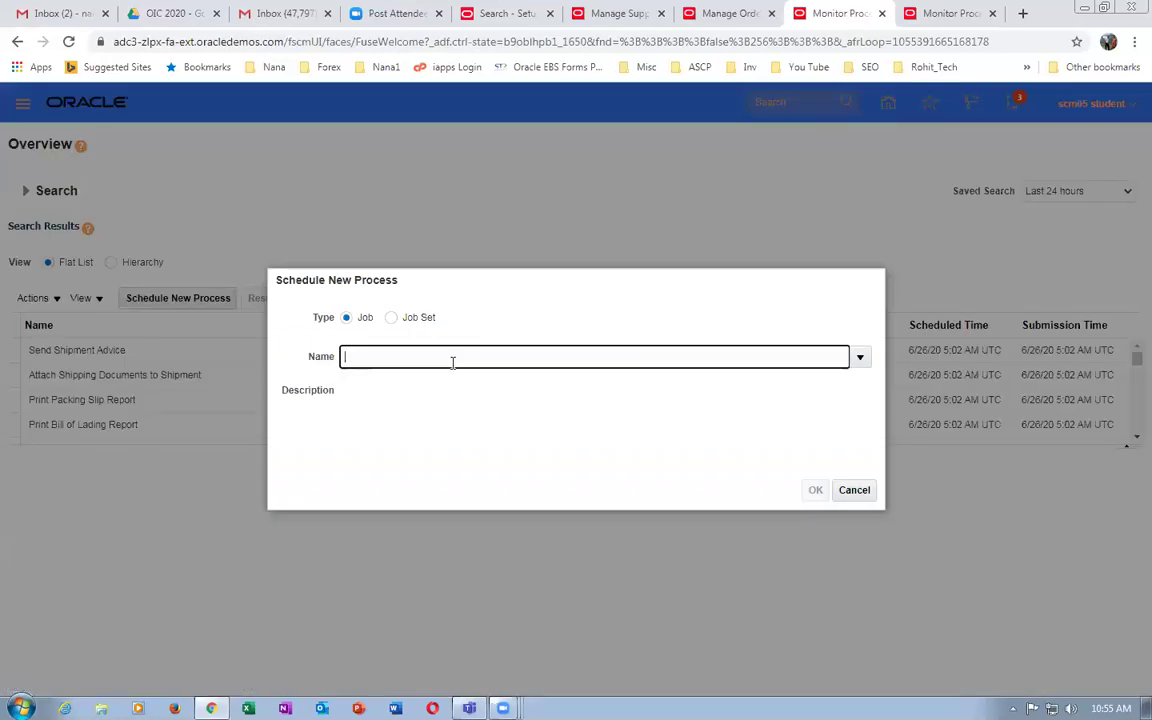
type("pub%ex")
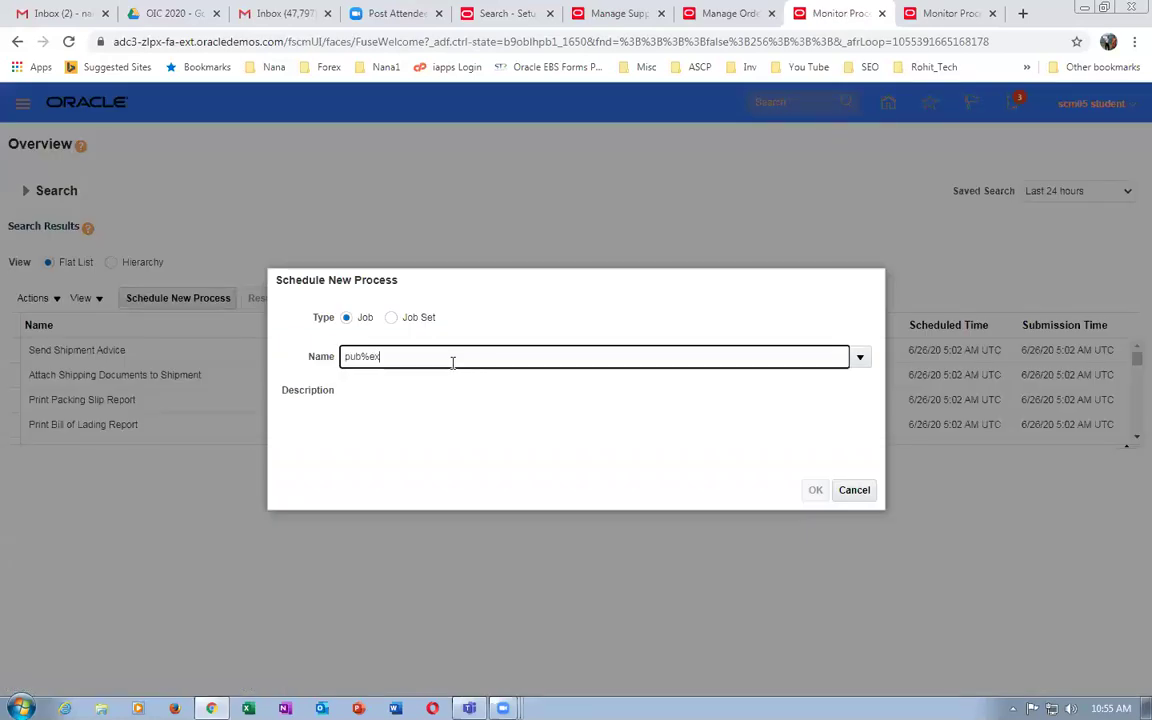
type("t%")
key("Tab")
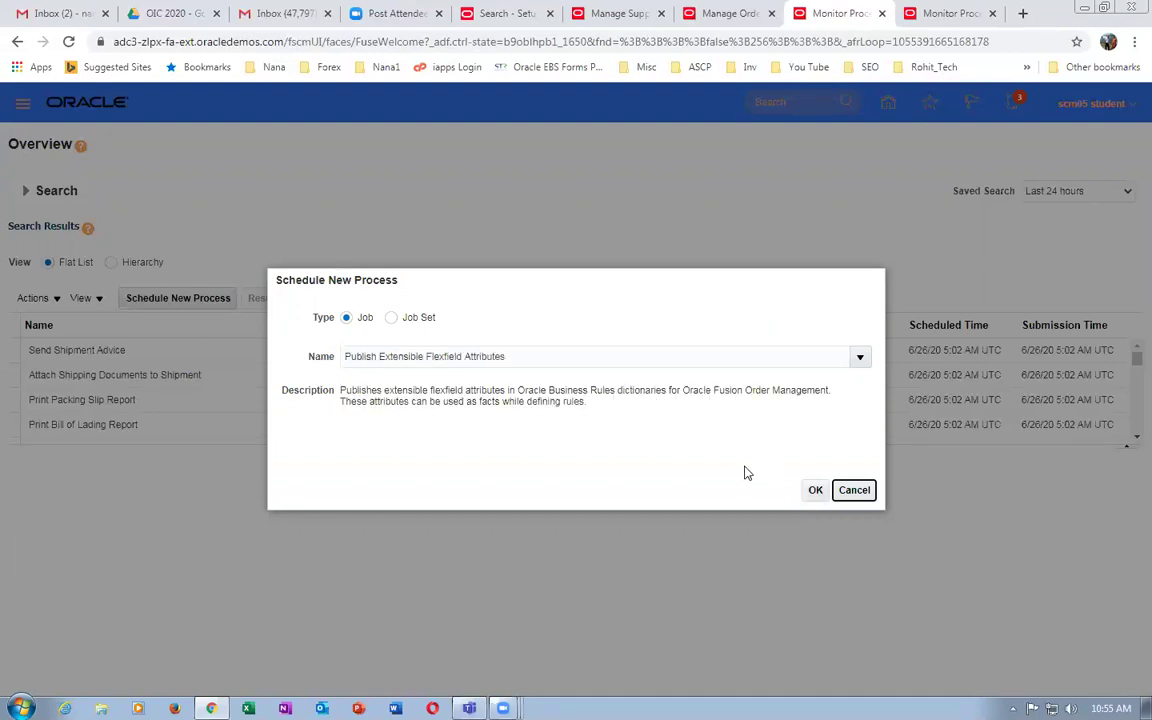
left_click(813, 490)
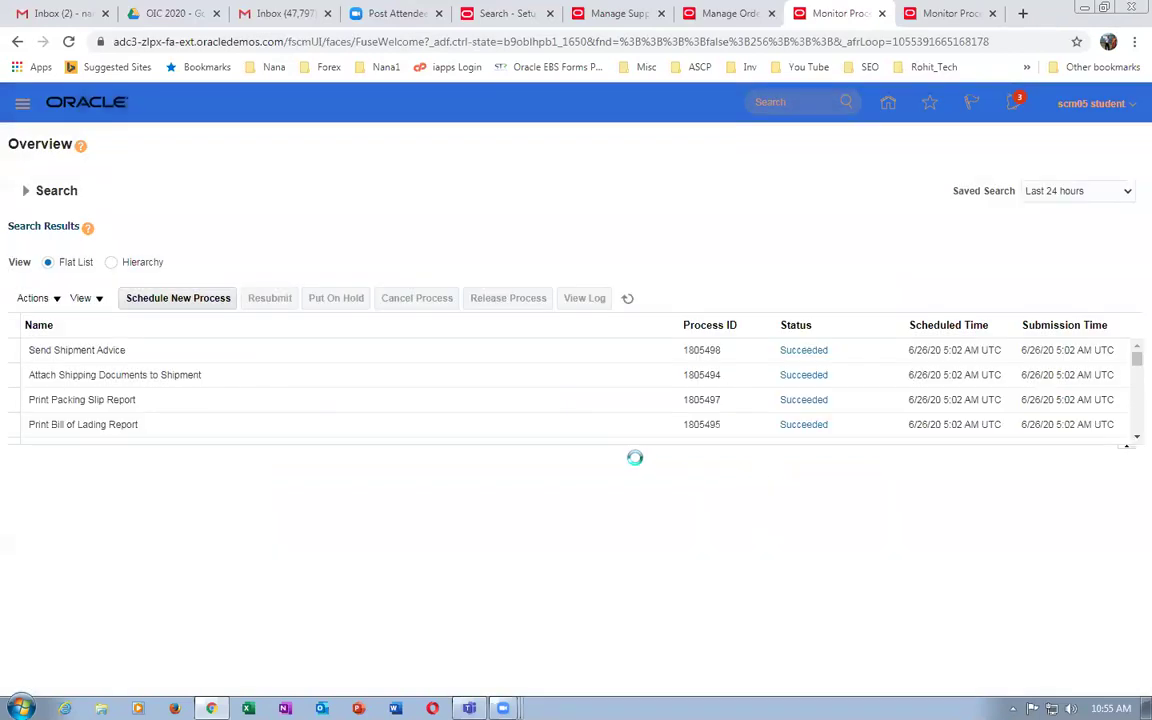
left_click(760, 160)
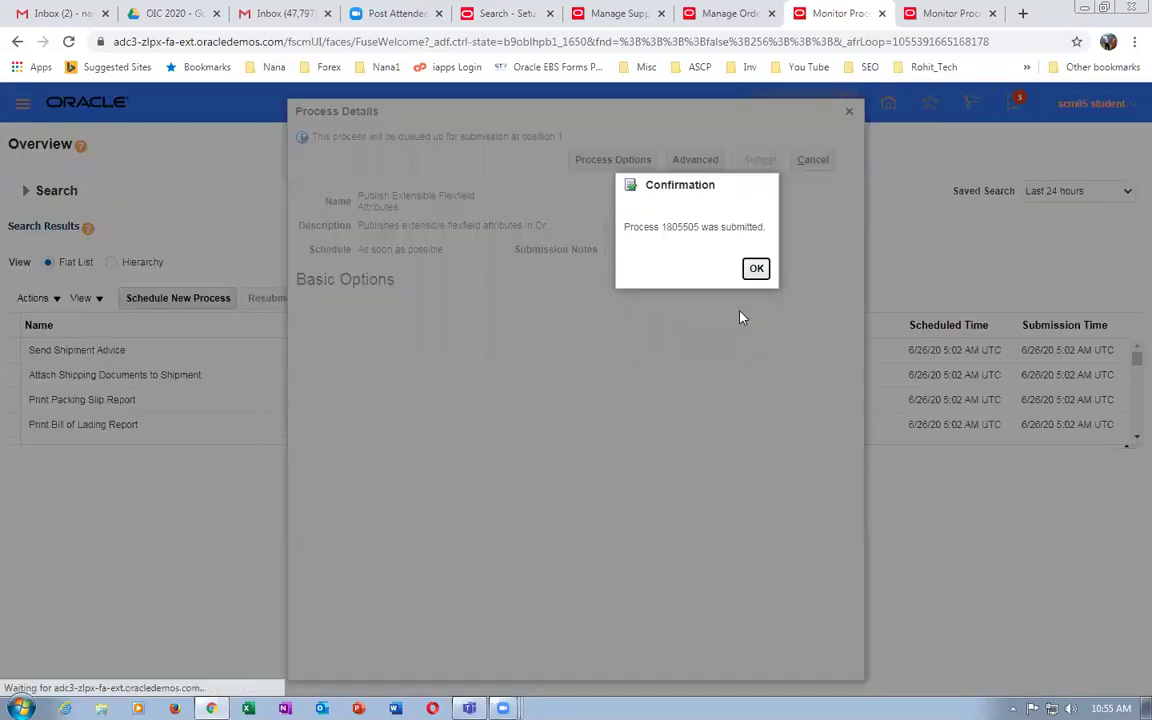
left_click(756, 268)
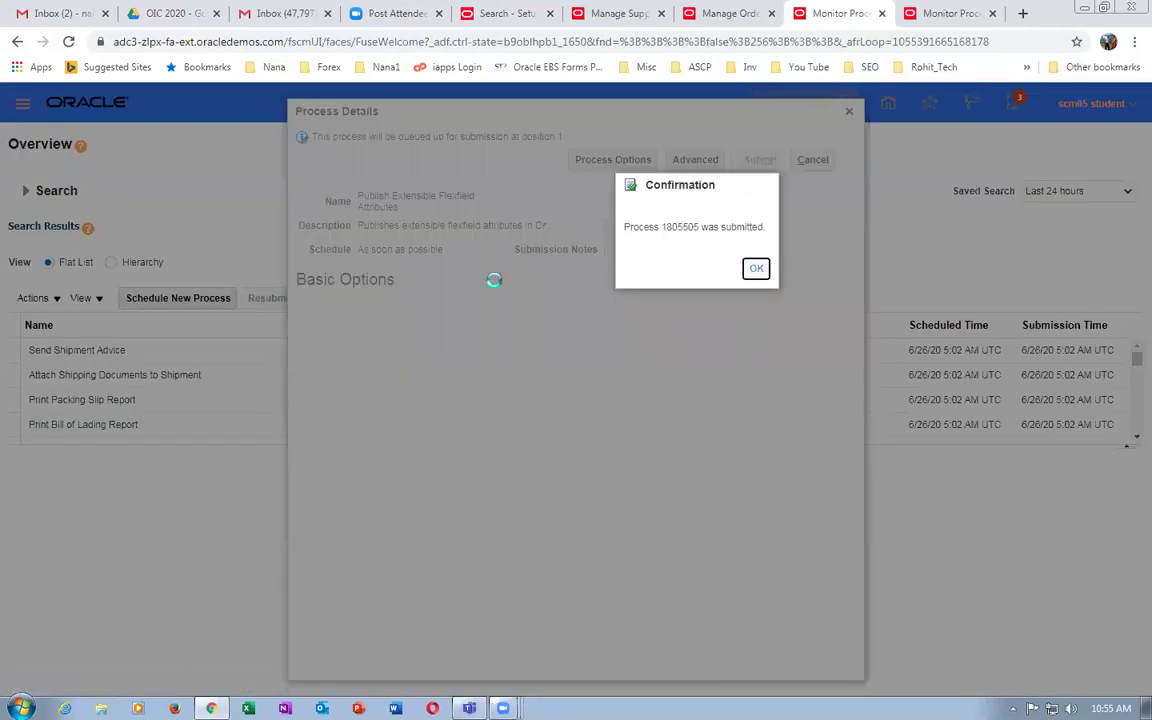
Refresh the scheduled processes list to check the status of the Publish Extensible Flexfield Attributes process.
left_click(627, 299)
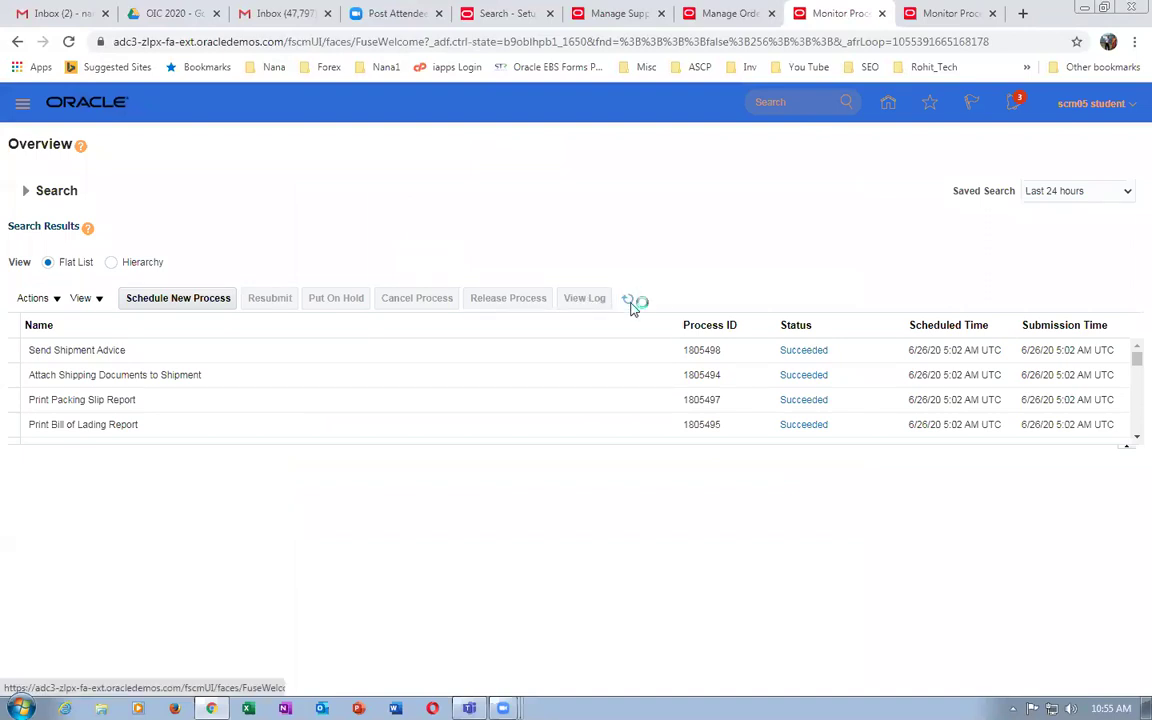
left_click(627, 299)
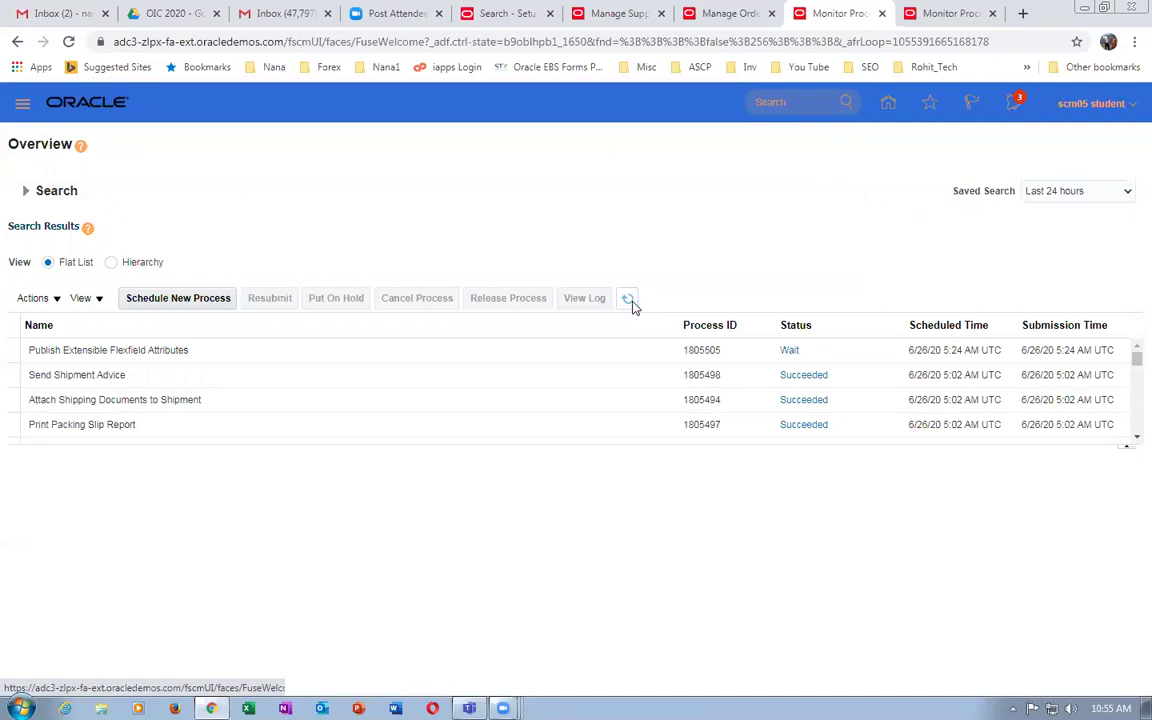
left_click(630, 305)
left_click(630, 306)
left_click(629, 302)
Discard the unsaved order for Computer Service and Rentals, and recheck the status of the flexfield publishing process.
left_click(616, 16)
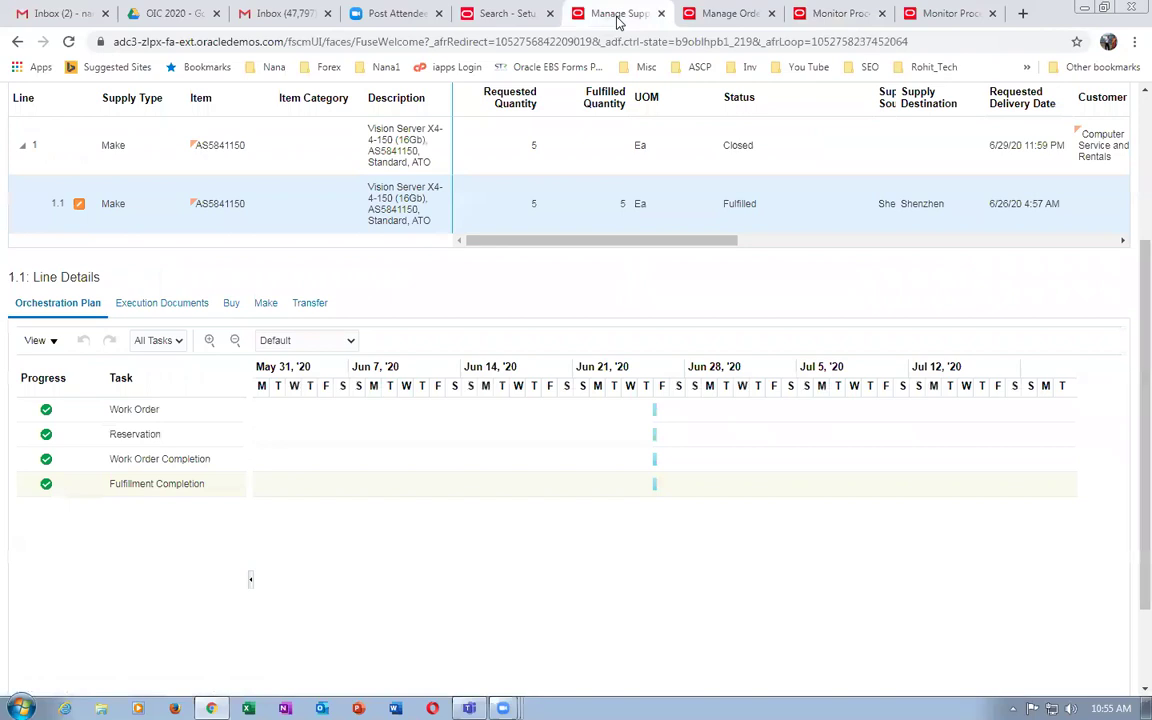
left_click(738, 16)
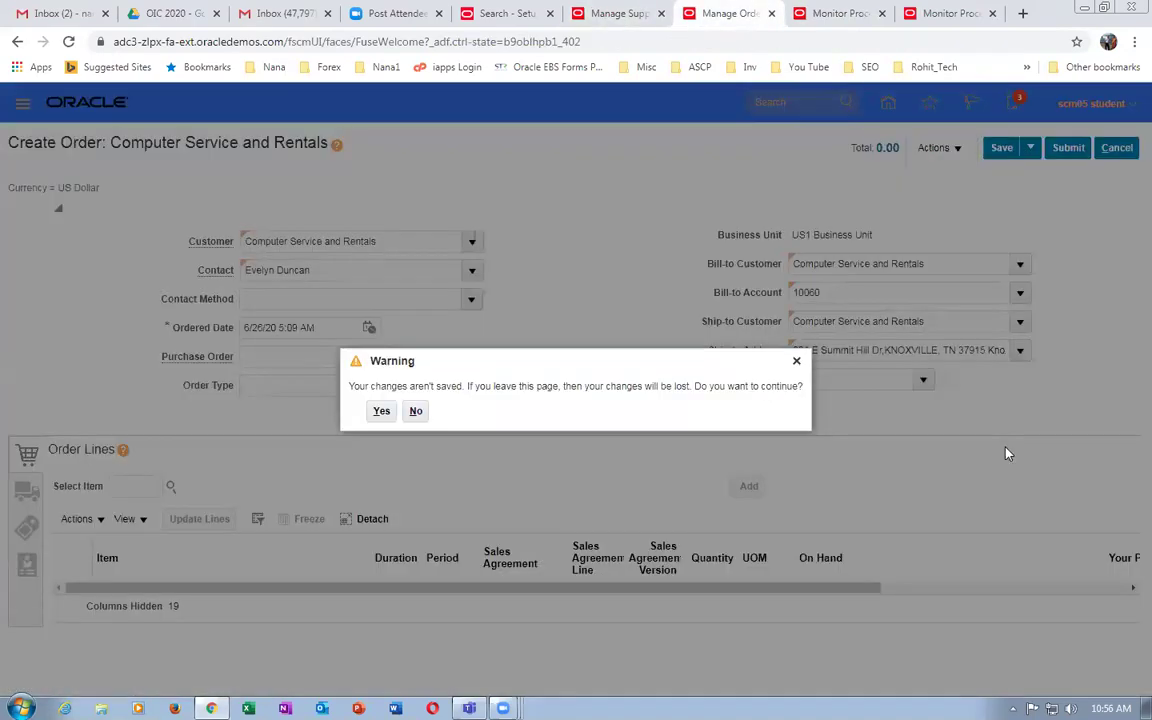
left_click(381, 411)
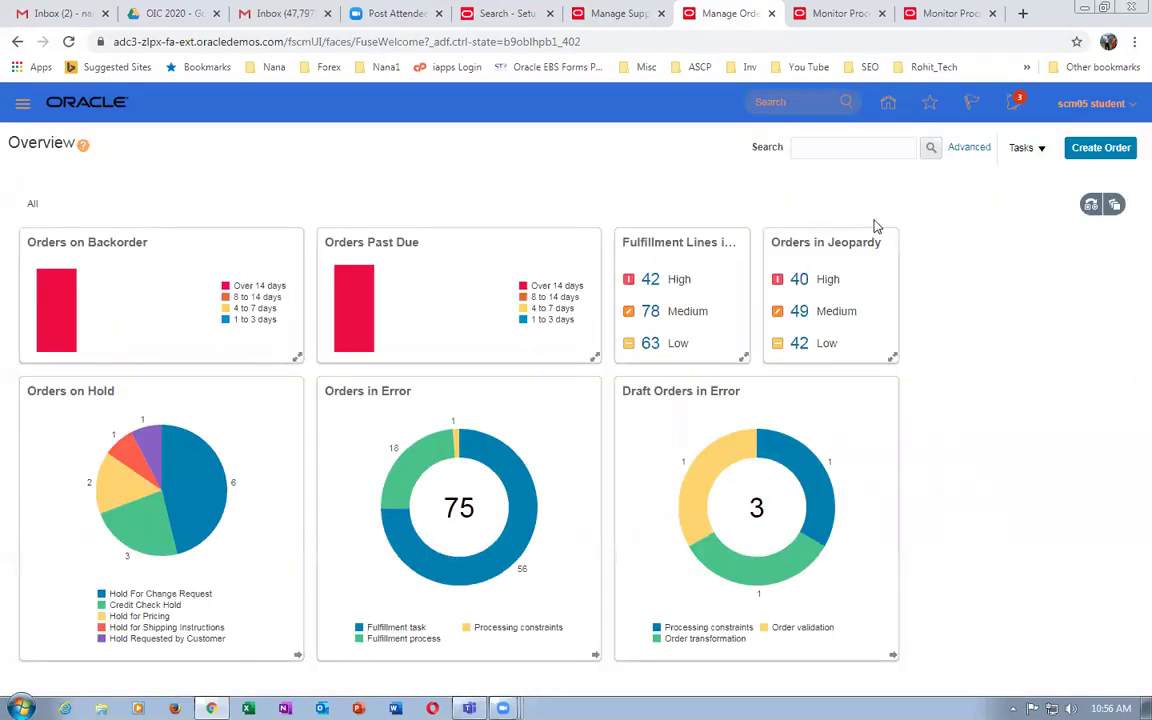
left_click(825, 14)
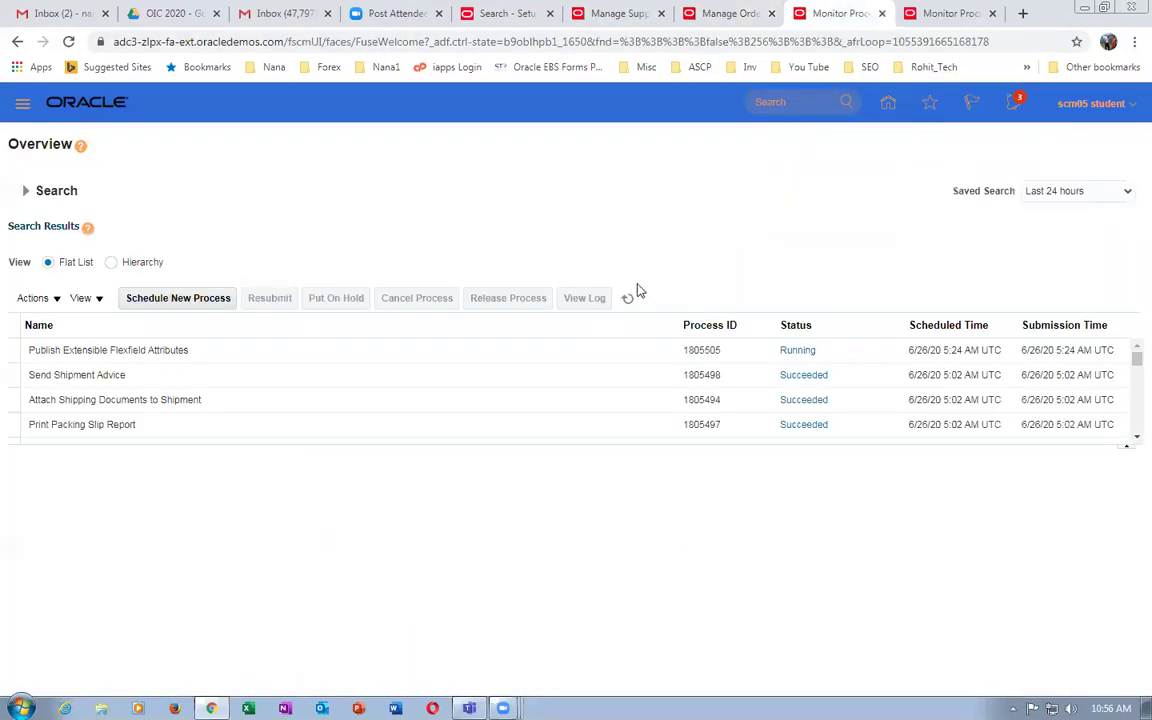
left_click(628, 298)
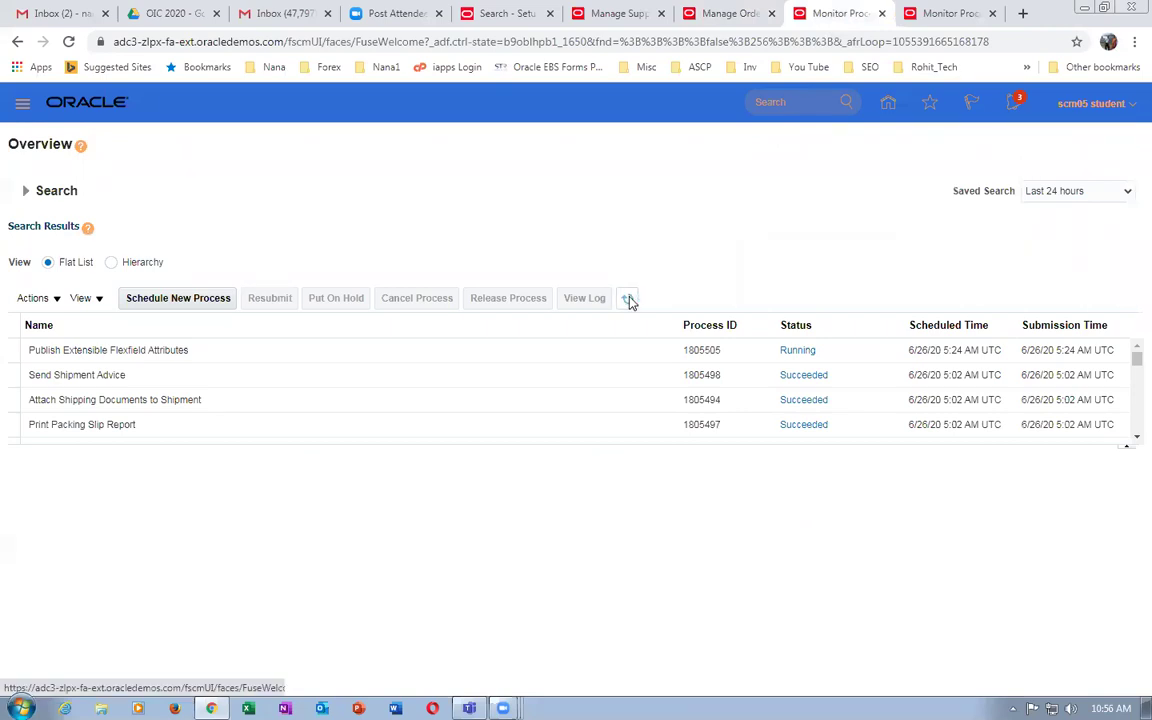
Create a new order with US1 Business Unit as the business unit and Computer Service and Rentals as the customer.
left_click(730, 14)
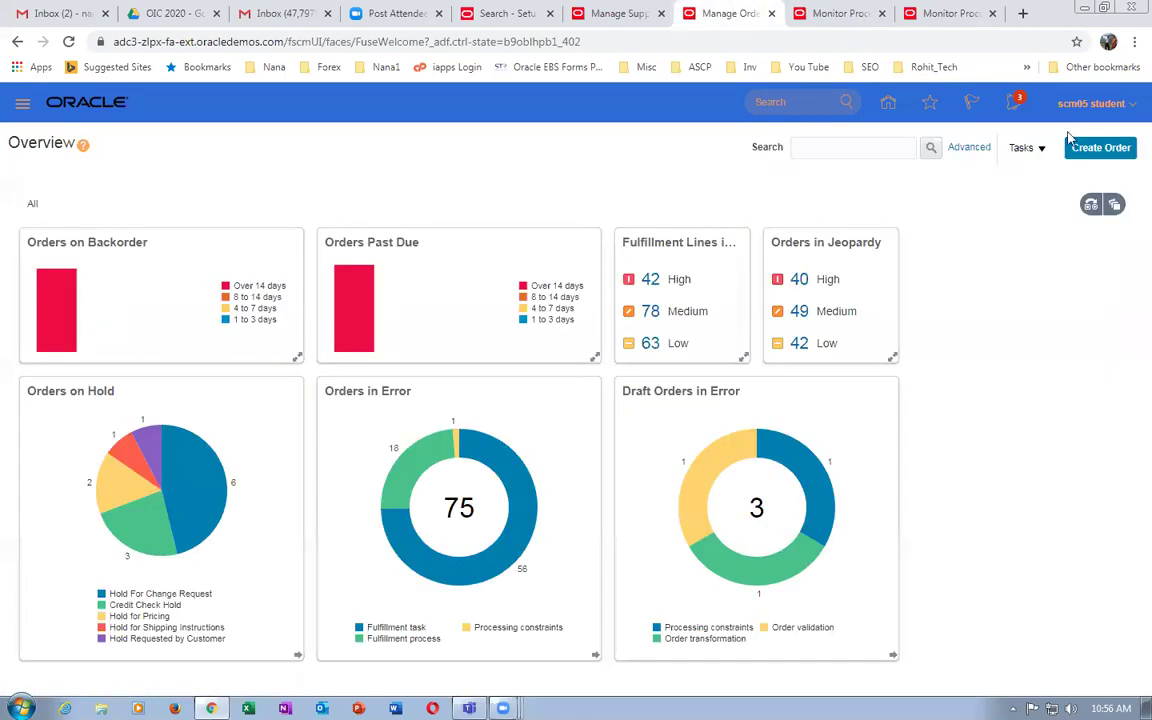
left_click(1100, 147)
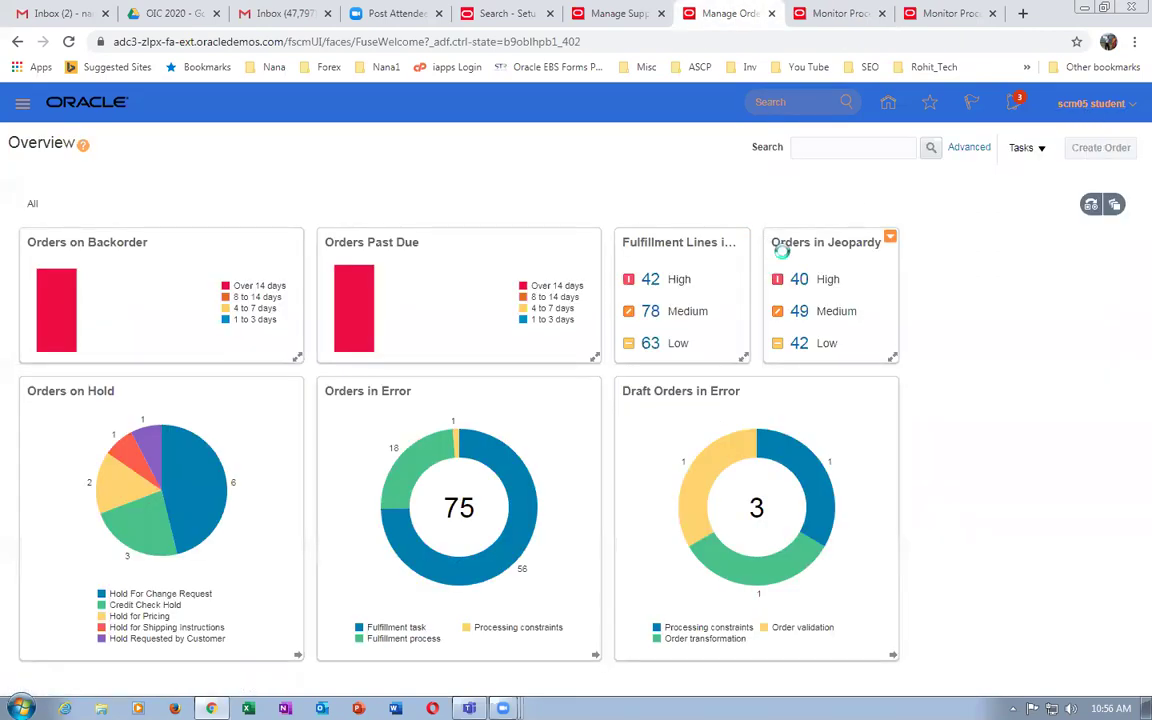
left_click(878, 243)
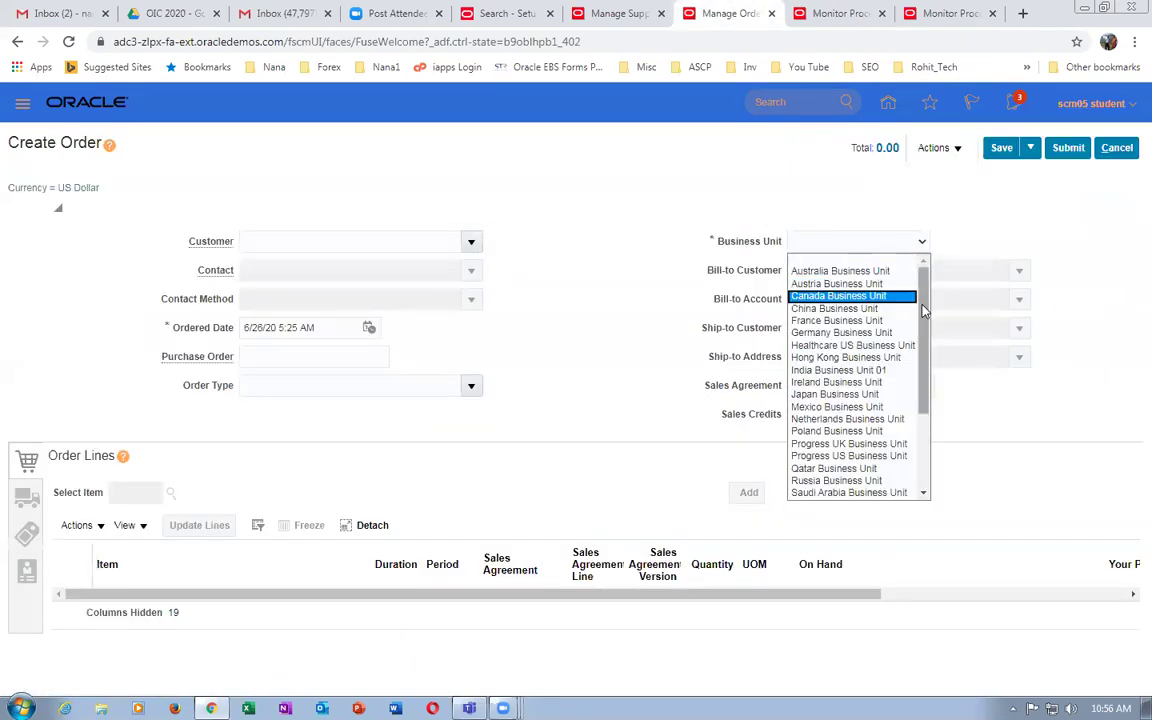
left_click_drag(924, 298, 924, 463)
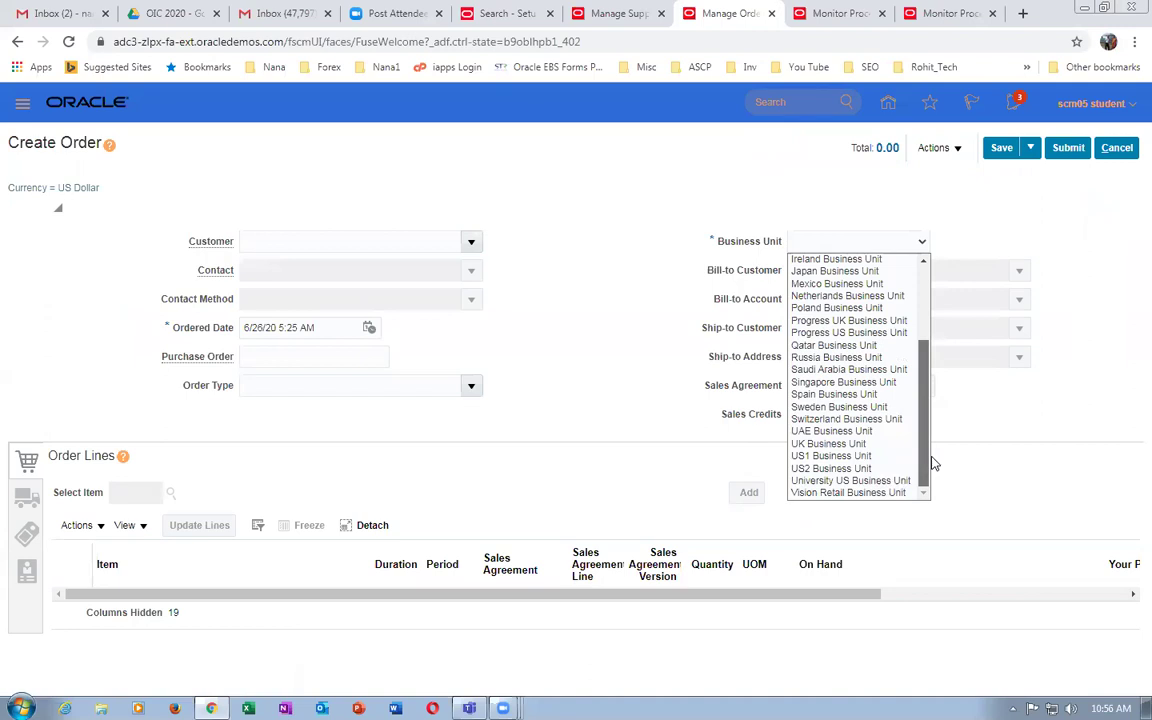
left_click(831, 456)
left_click(277, 243)
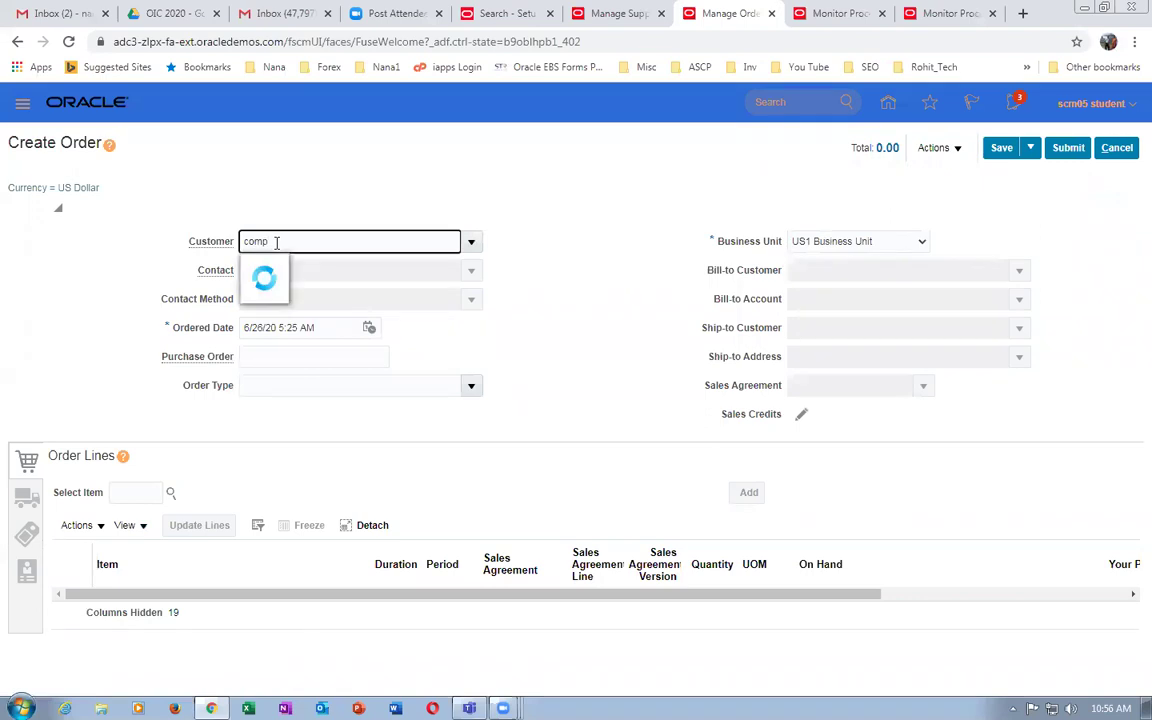
left_click(277, 272)
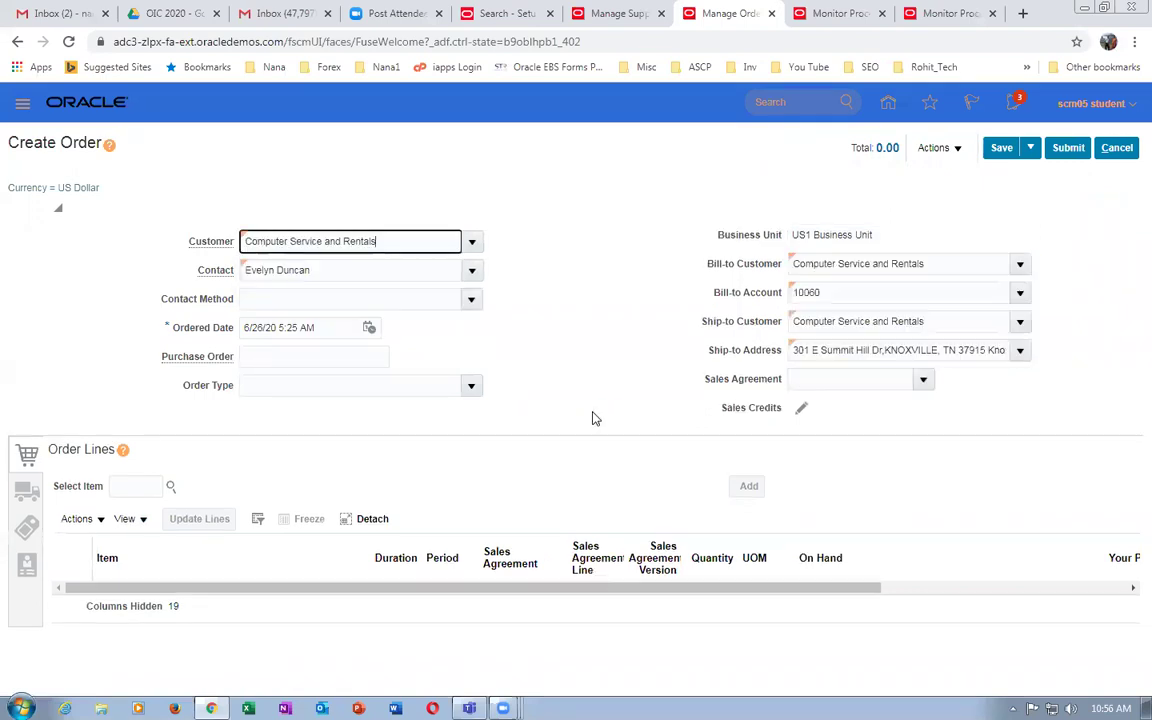
Try to open the k99_Rev_Pot_K99 page in the order's additional header information.
left_click(936, 149)
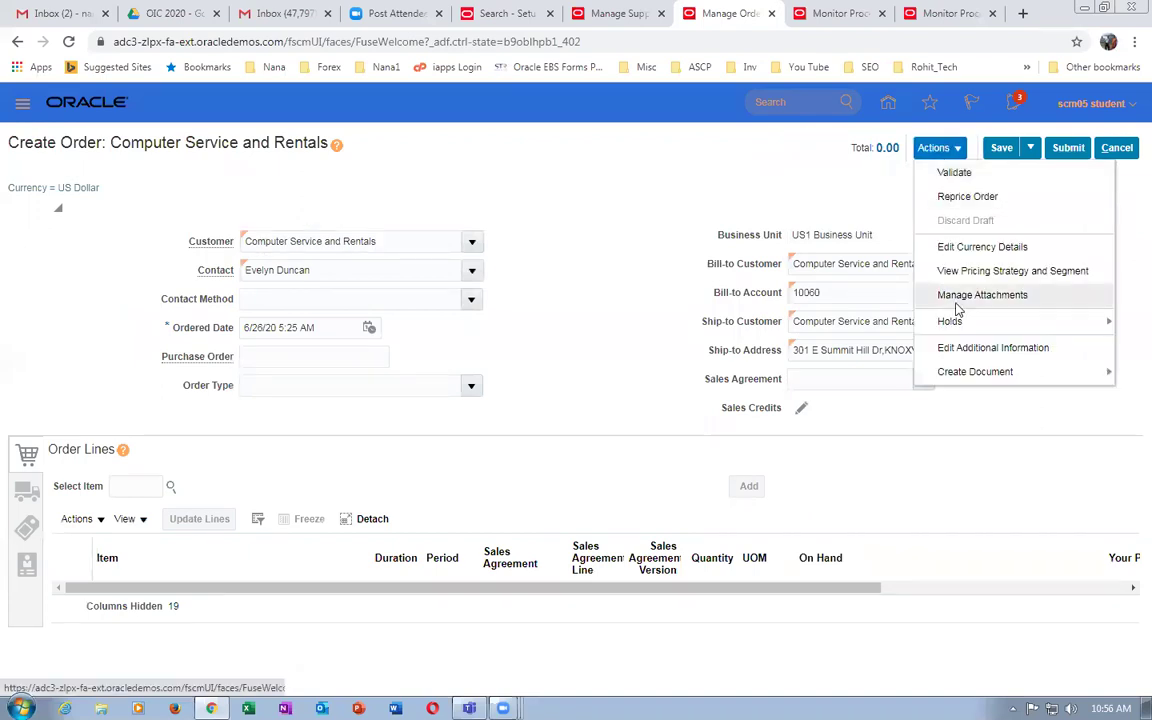
left_click(975, 347)
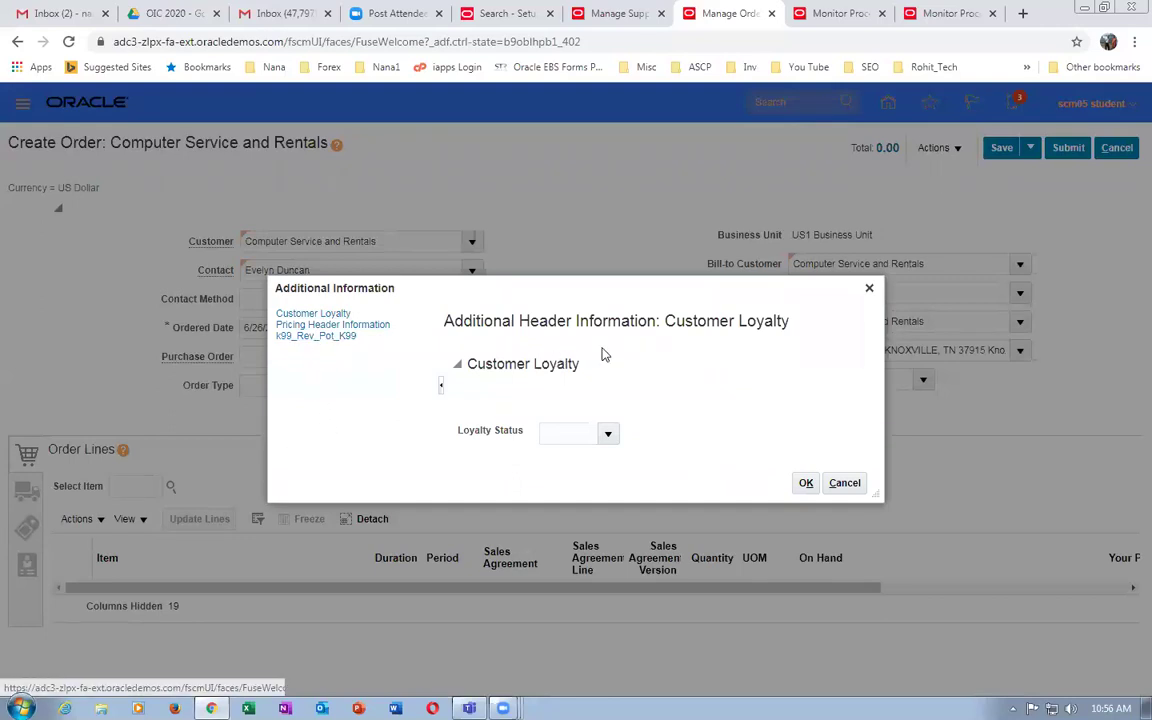
left_click(313, 337)
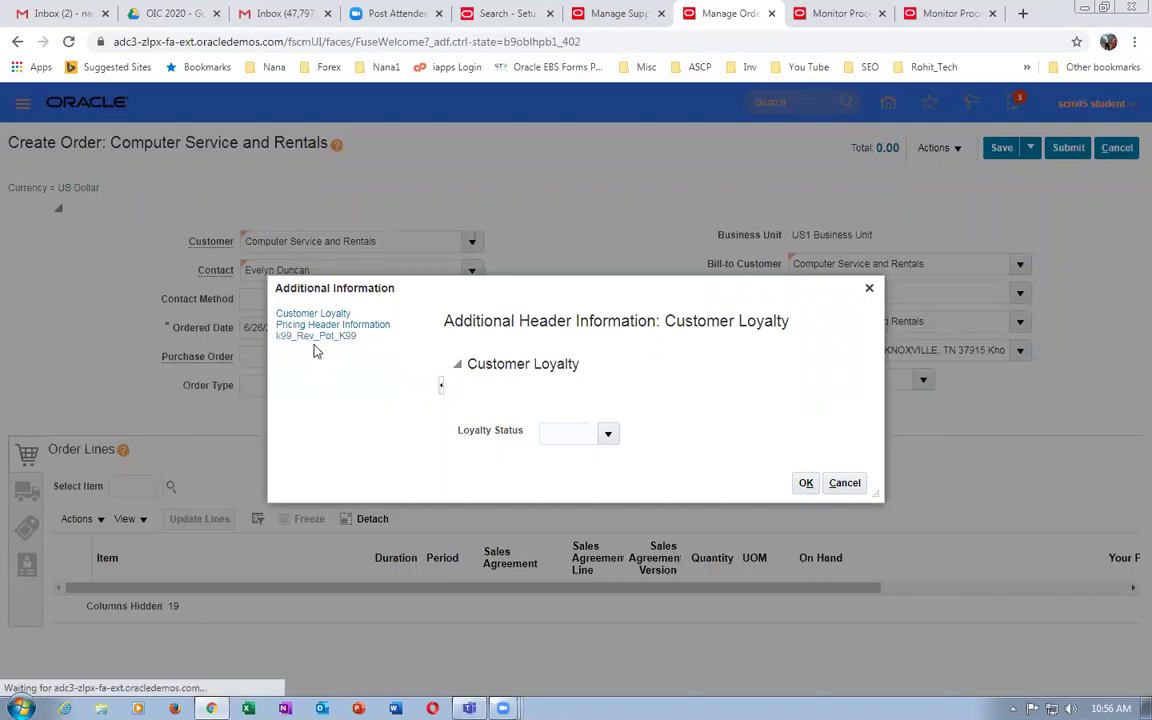
left_click(314, 337)
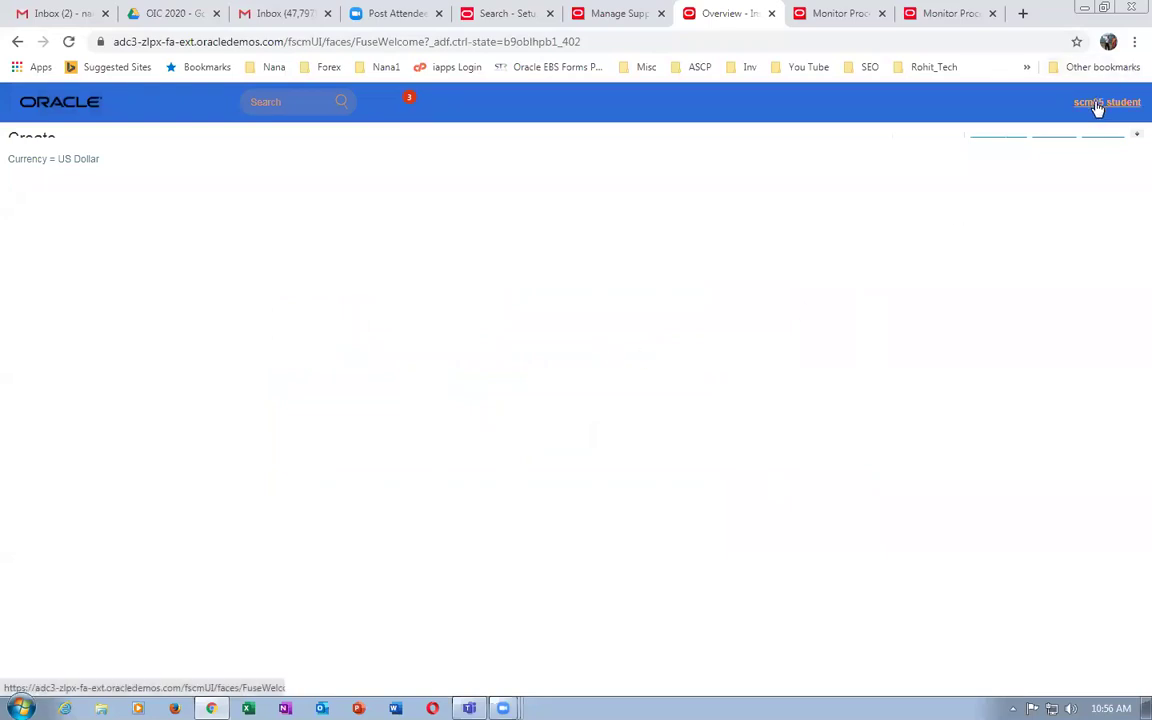
Sign out of the application from the scheduled processes session, confirm the logout, and sign back in.
left_click(845, 14)
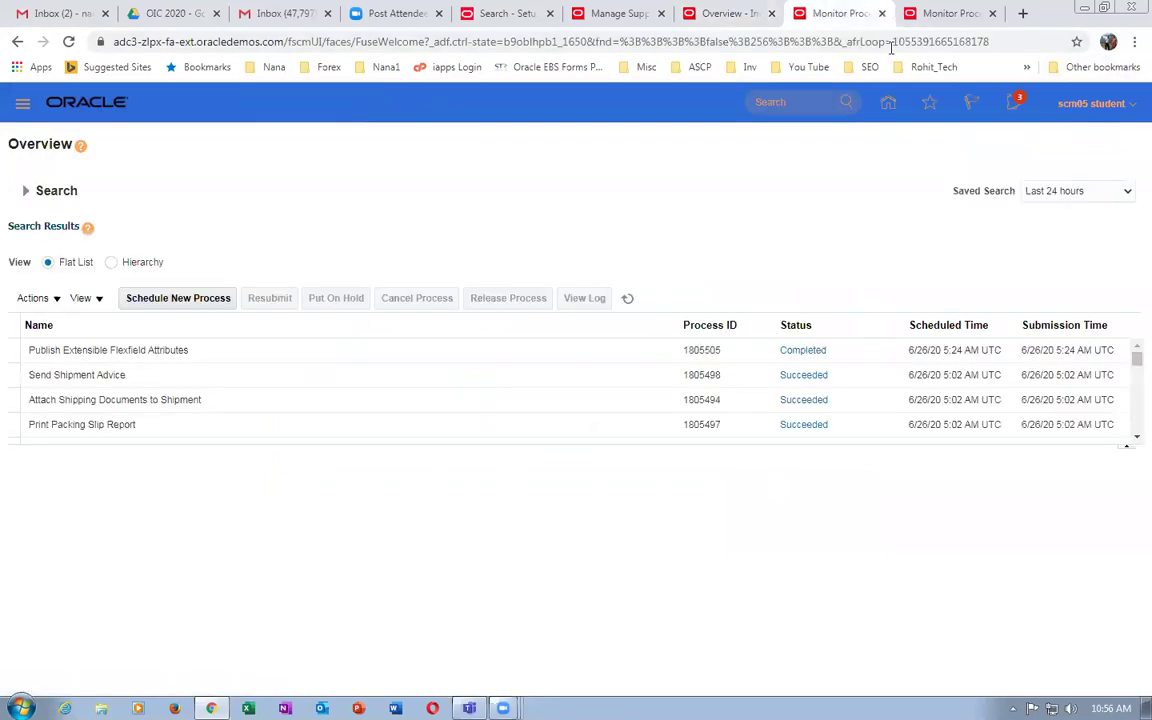
left_click(1092, 112)
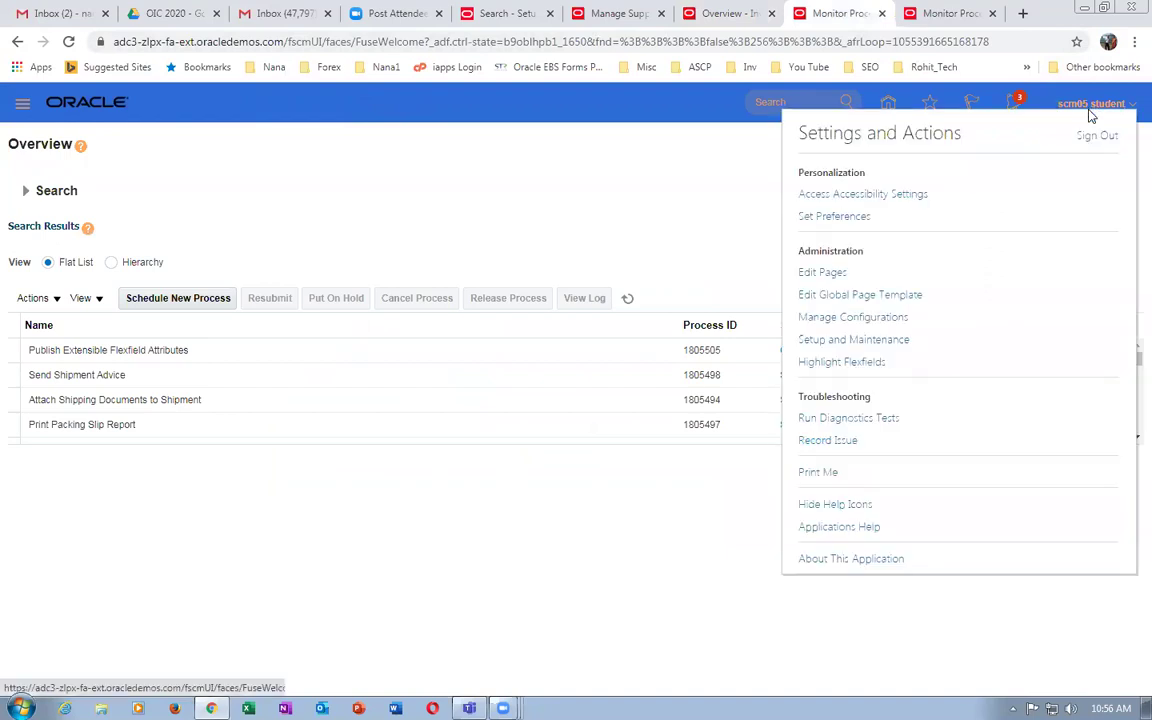
left_click(1097, 137)
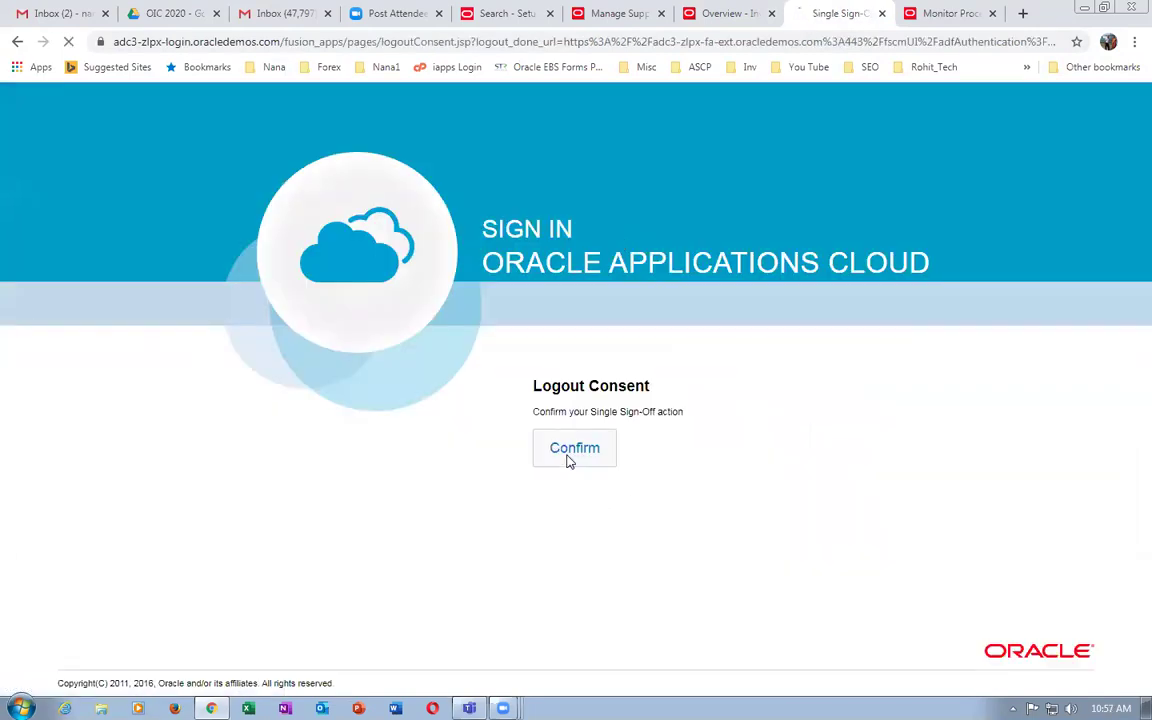
left_click(572, 452)
left_click(527, 503)
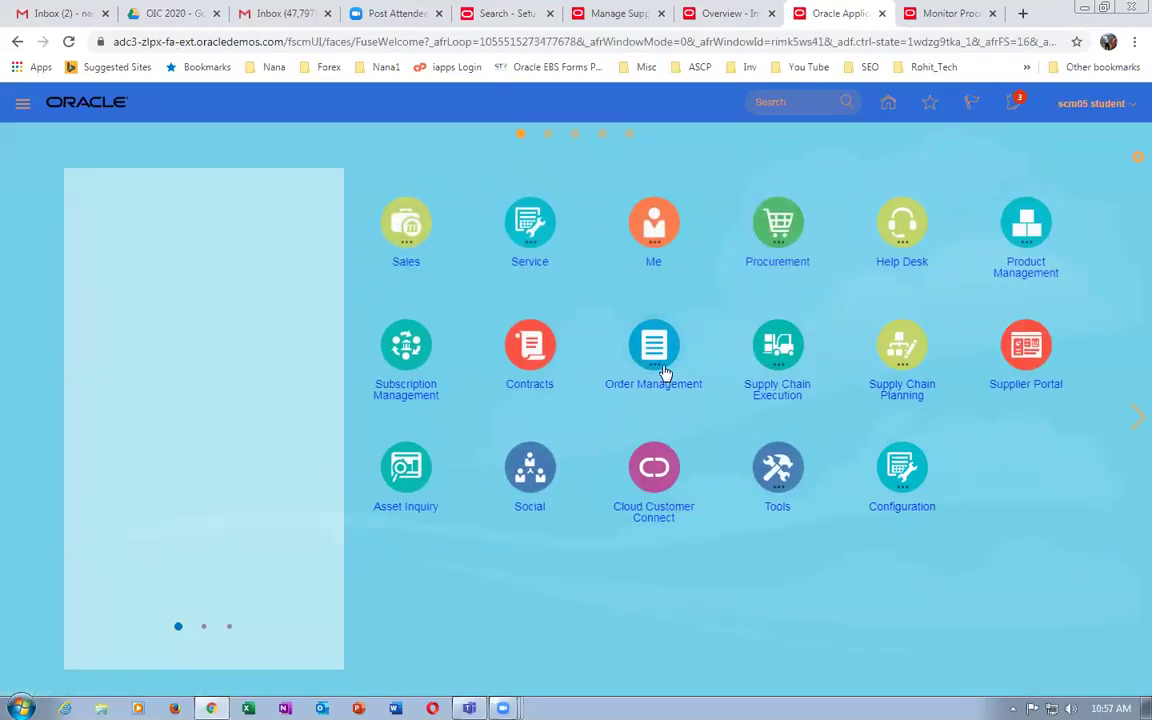
Create a new sales order in Order Management for US1 Business Unit with Computer Service and Rentals as the customer.
left_click(662, 370)
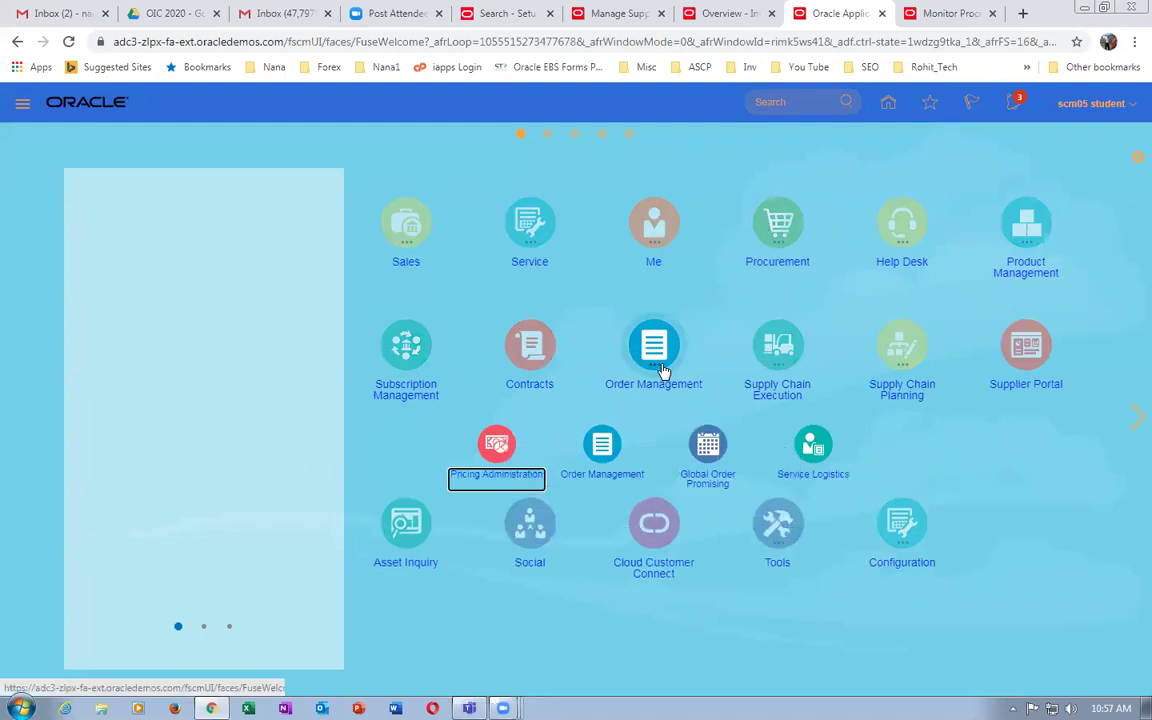
left_click(600, 457)
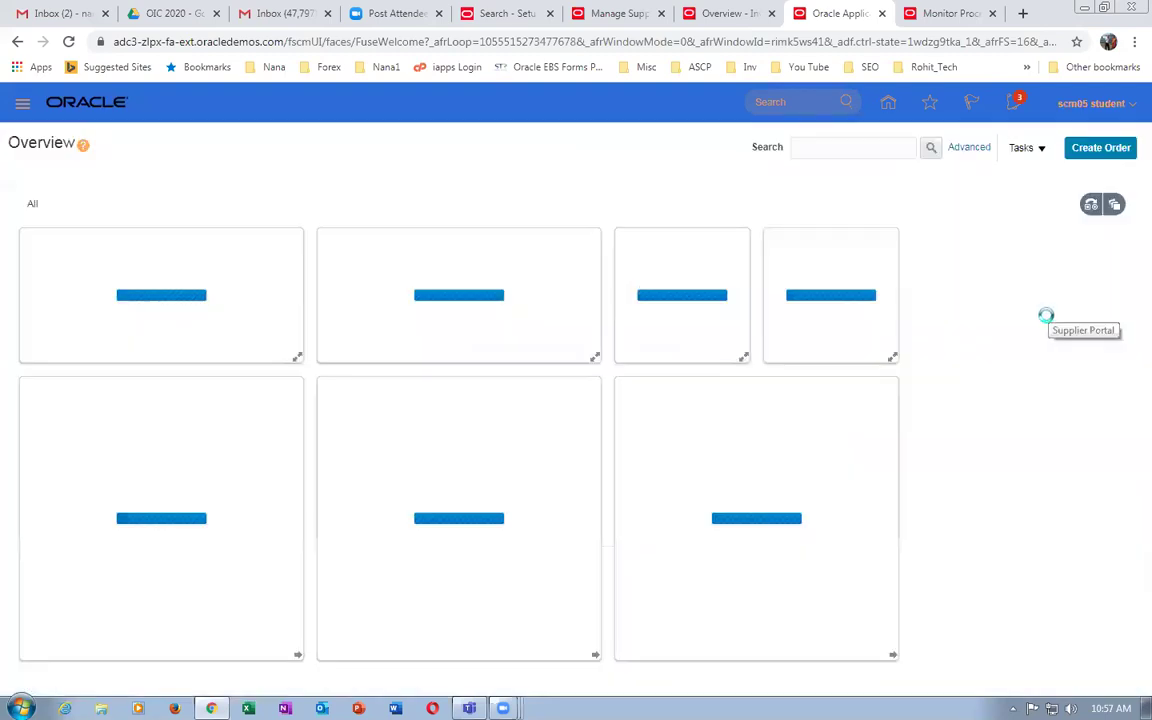
left_click(1100, 150)
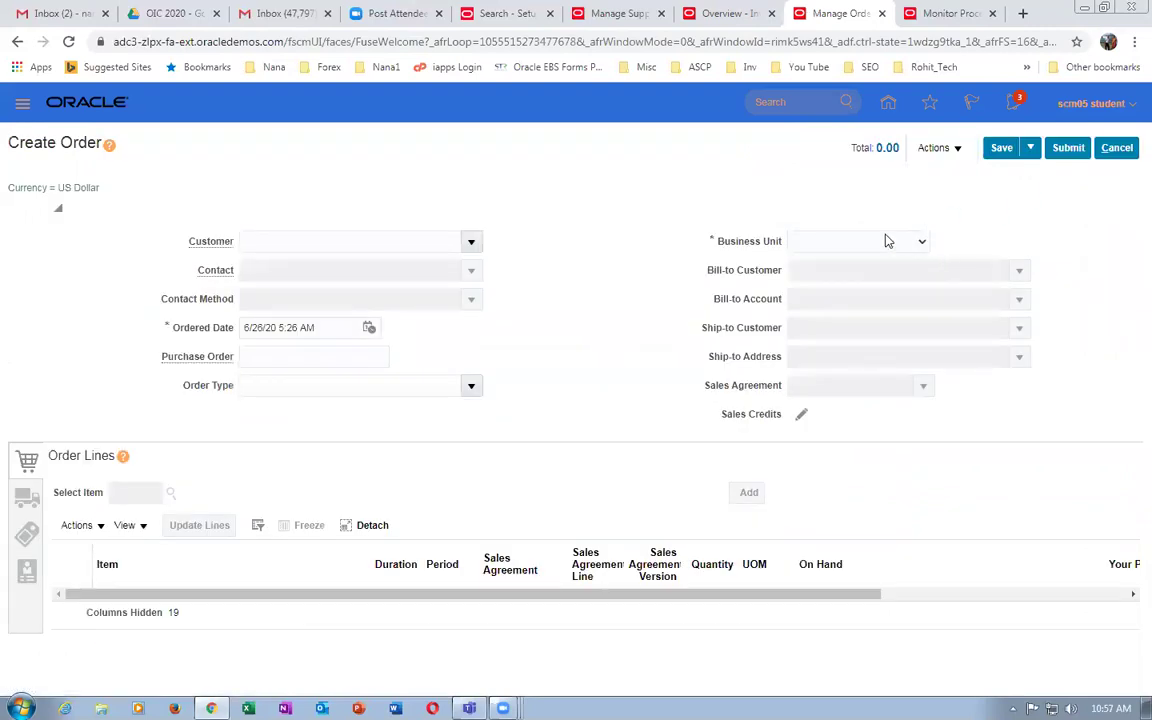
left_click(885, 241)
scroll(938, 386, "down", 3)
scroll(924, 430, "up", 3)
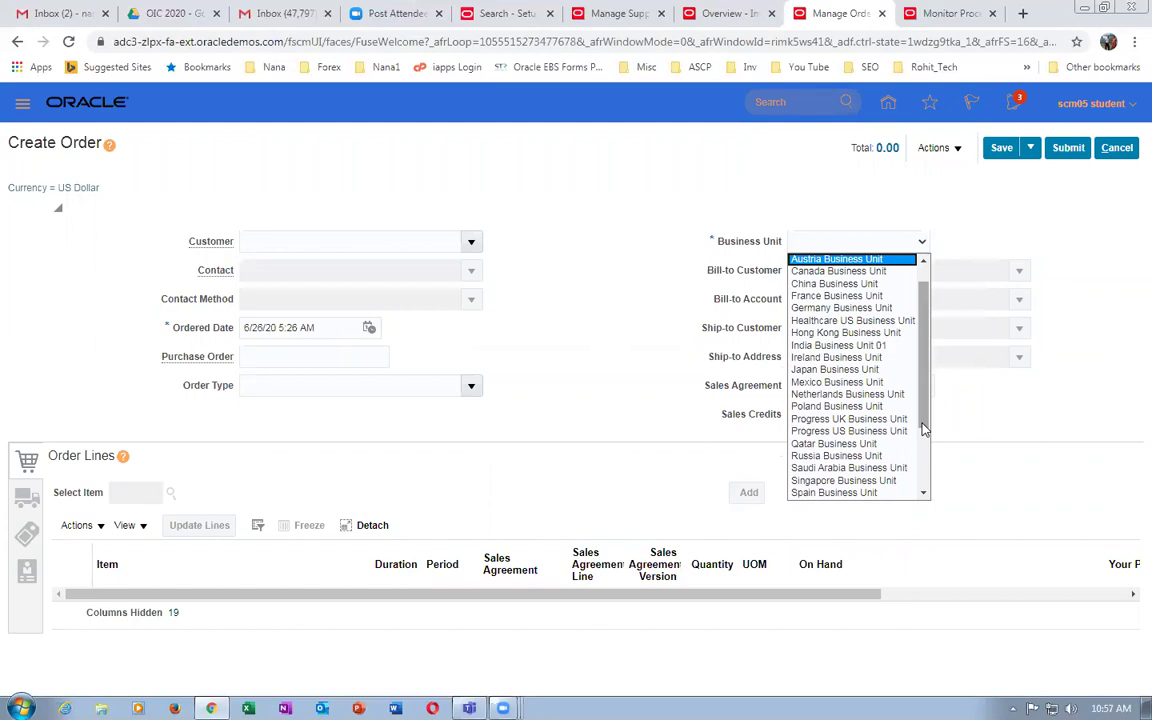
scroll(924, 422, "down", 3)
scroll(905, 495, "up", 1)
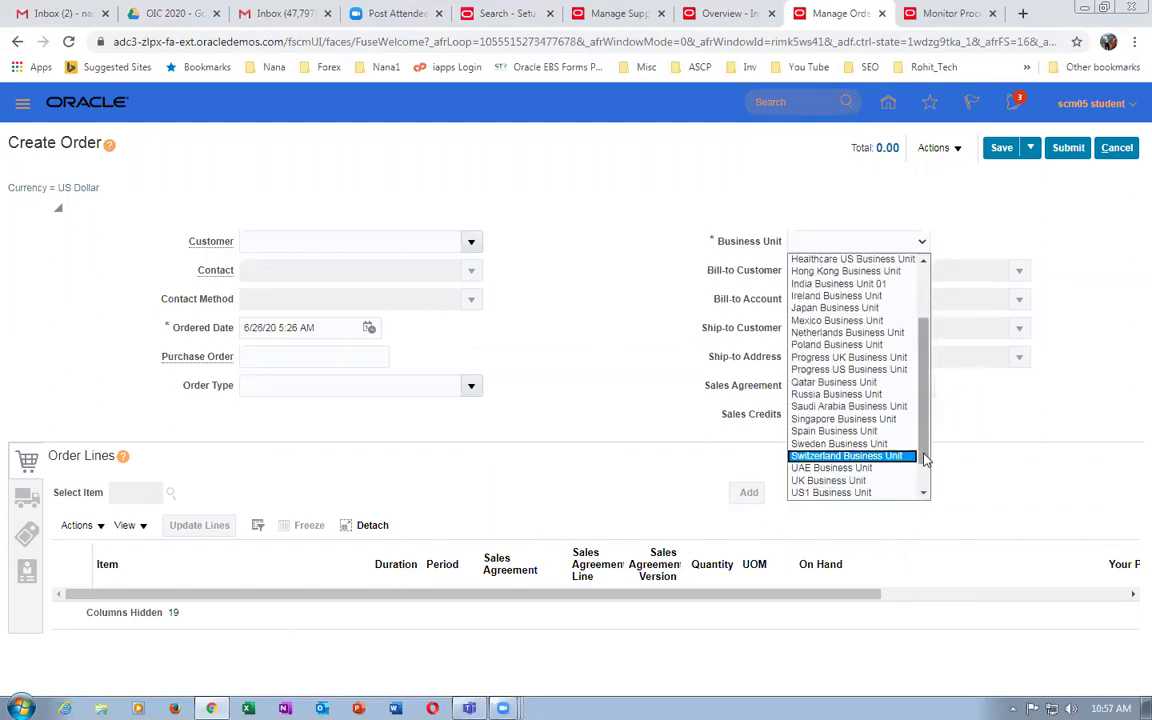
left_click(865, 492)
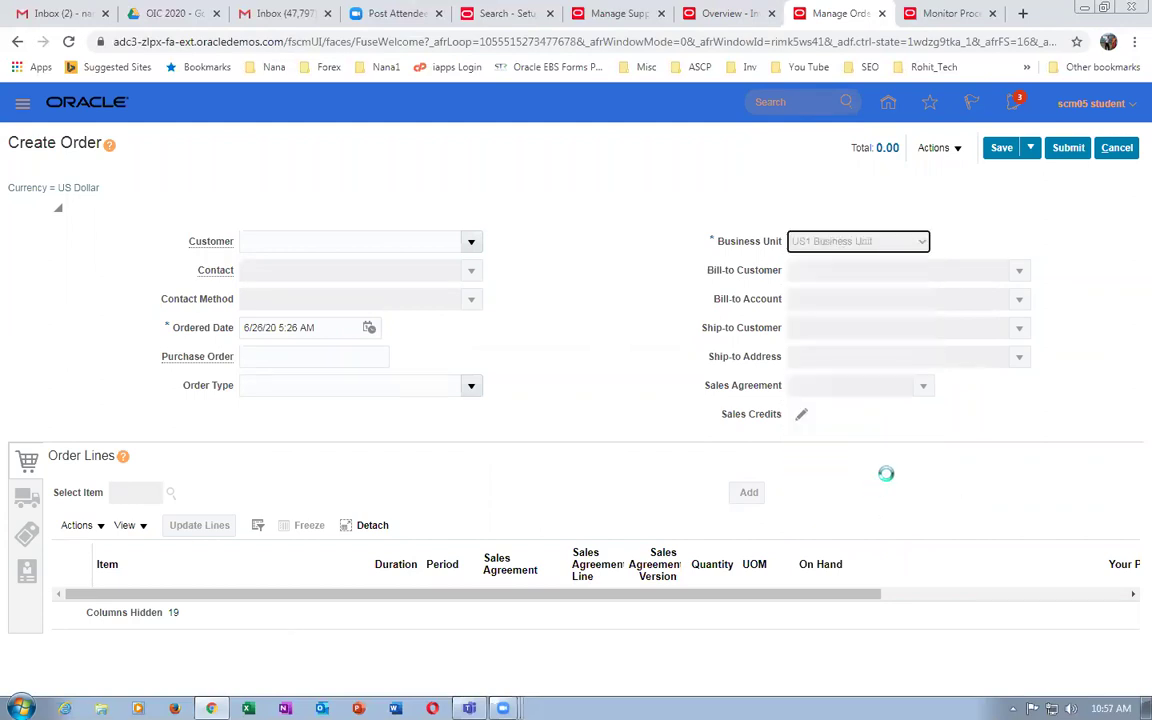
left_click(289, 241)
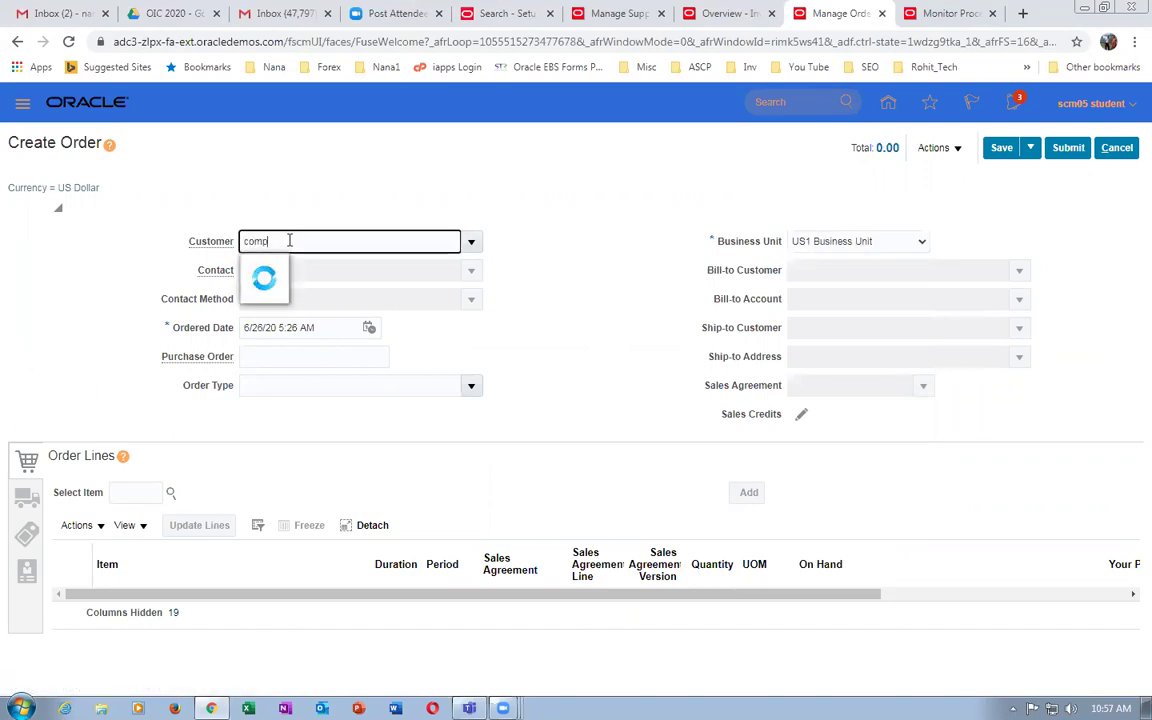
left_click(305, 265)
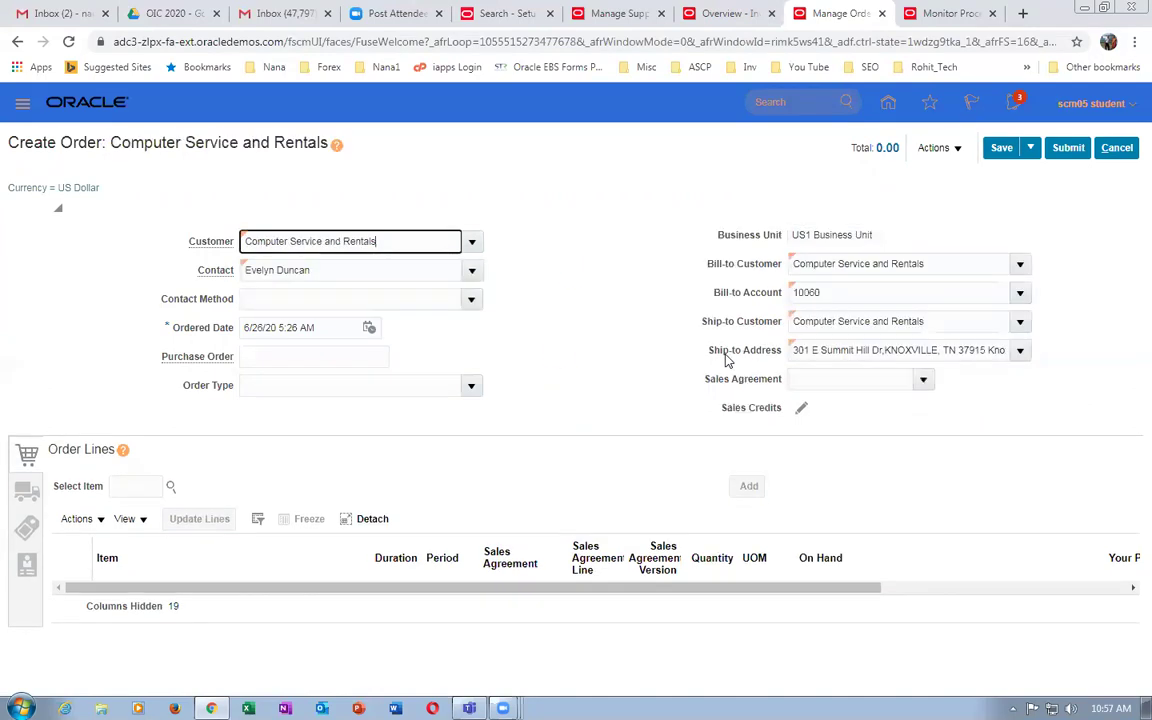
Open the k99_Rev_Pot_K99 page in the order's additional header information and examine its instruction texts.
left_click(940, 148)
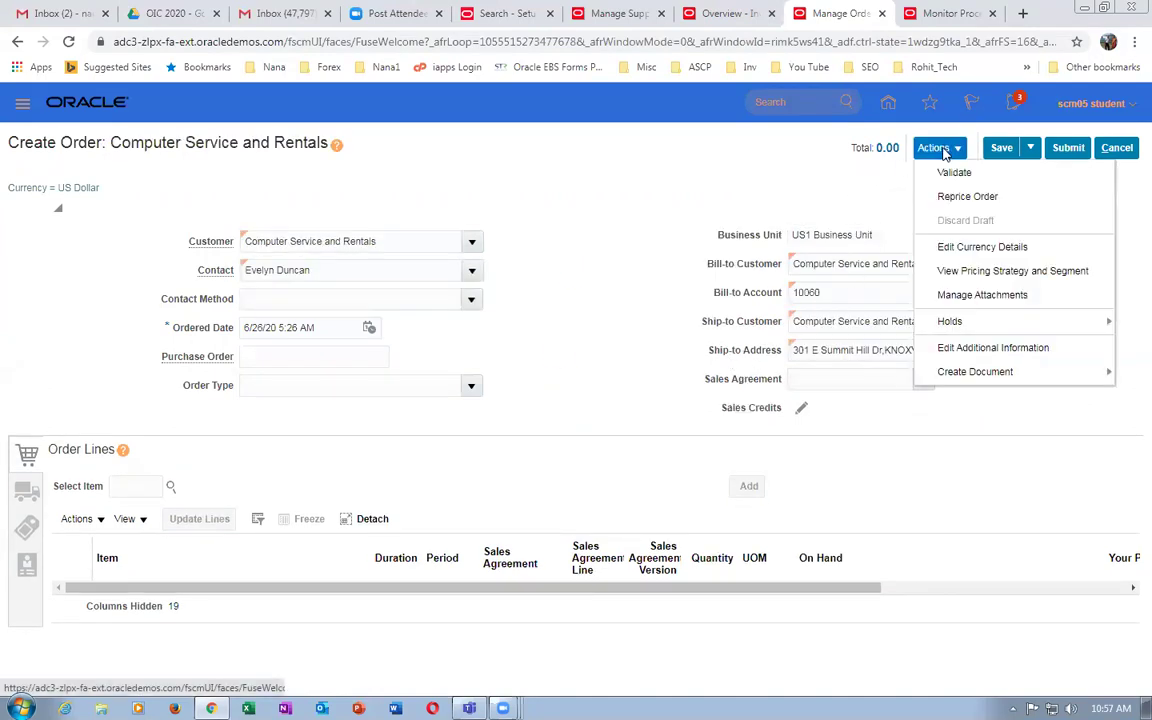
left_click(987, 347)
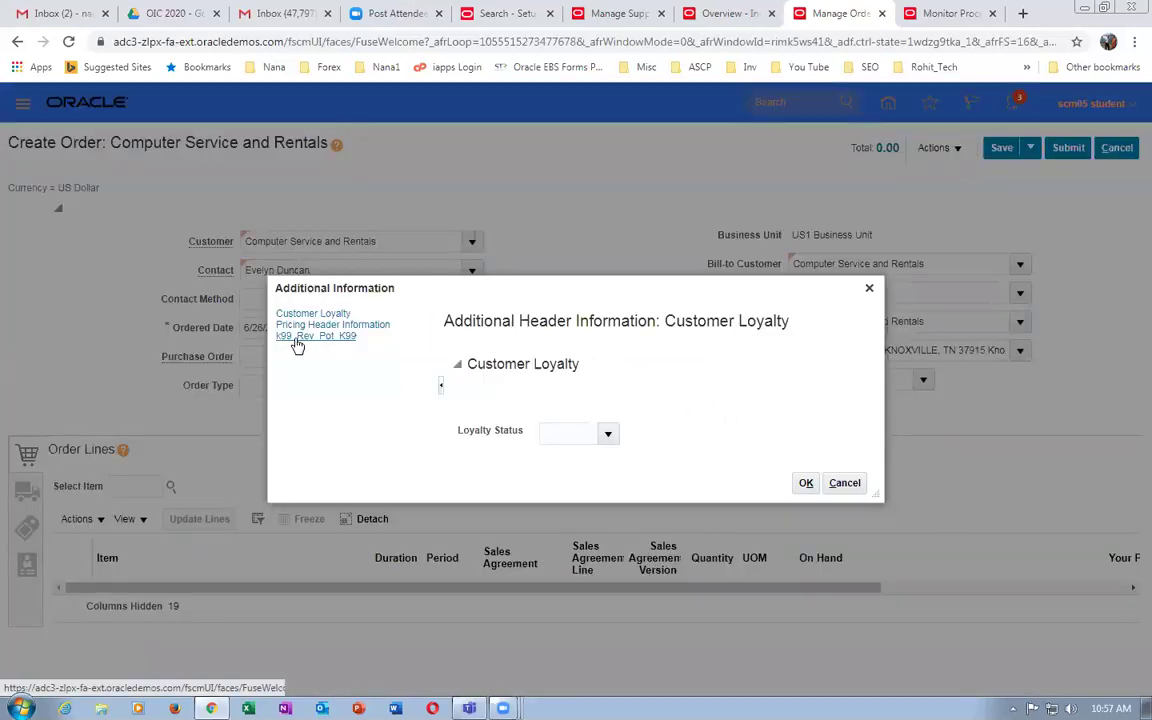
left_click(294, 336)
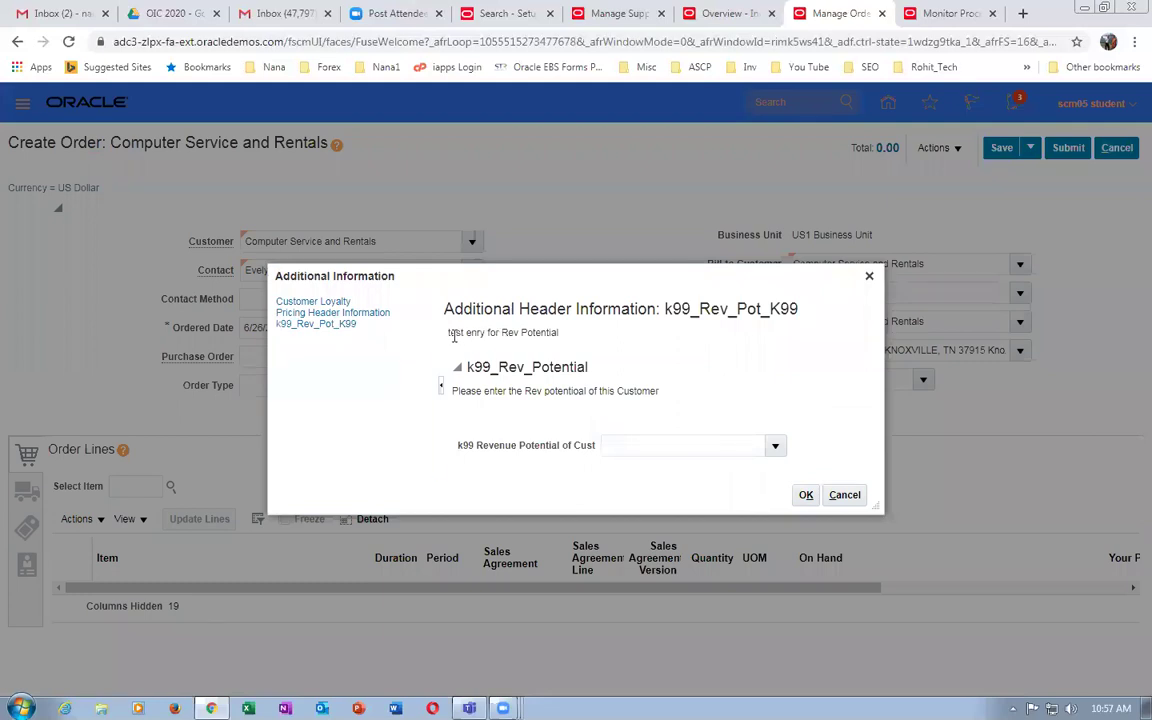
left_click_drag(457, 334, 529, 332)
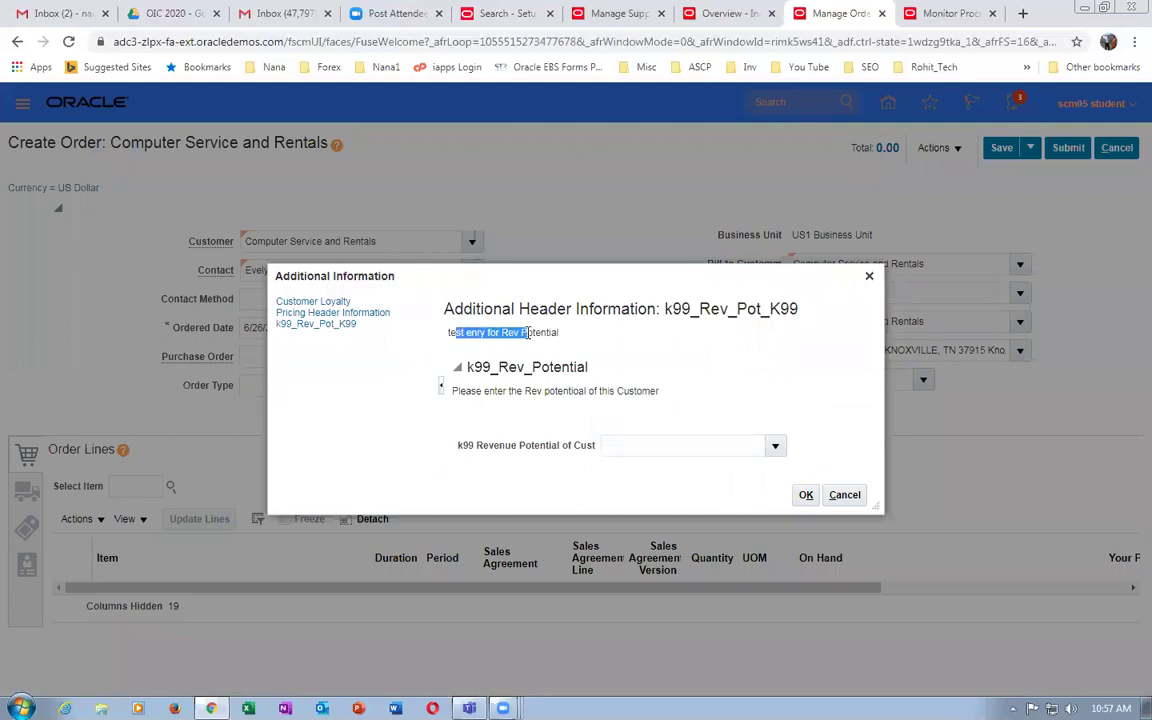
left_click_drag(461, 391, 641, 391)
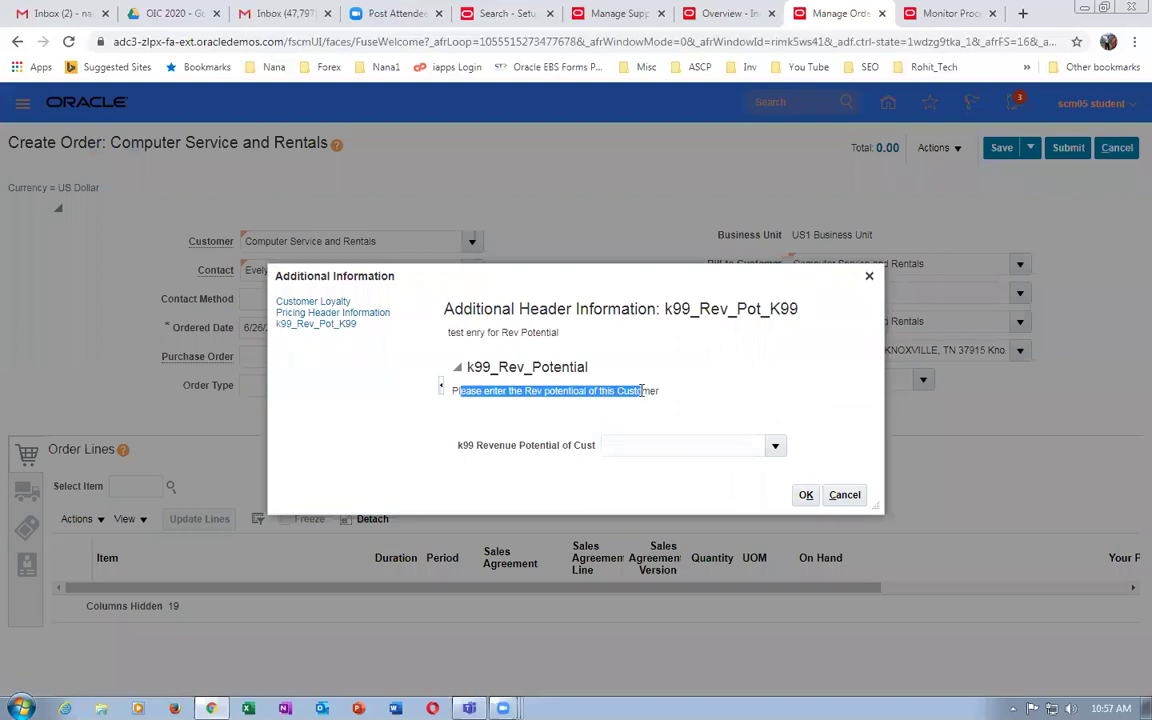
Set k99 Revenue Potential of Cust to K99_HIGH and accept the additional information.
left_click(773, 444)
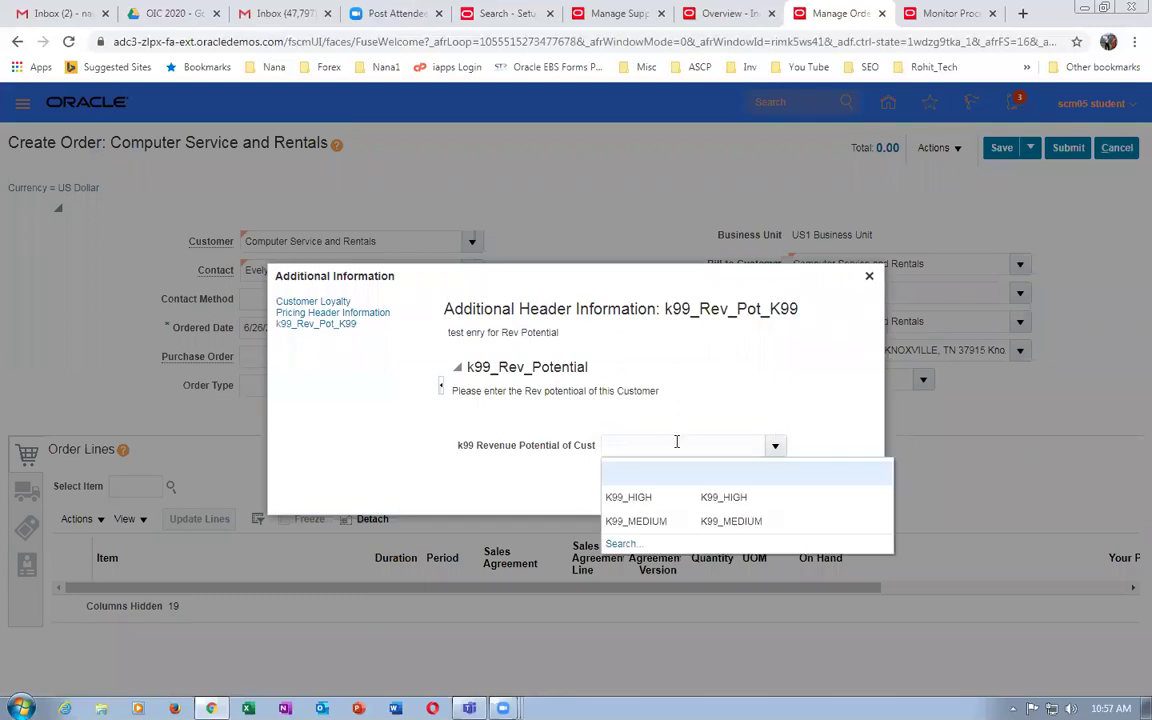
key("Escape")
type("K99_HIGH")
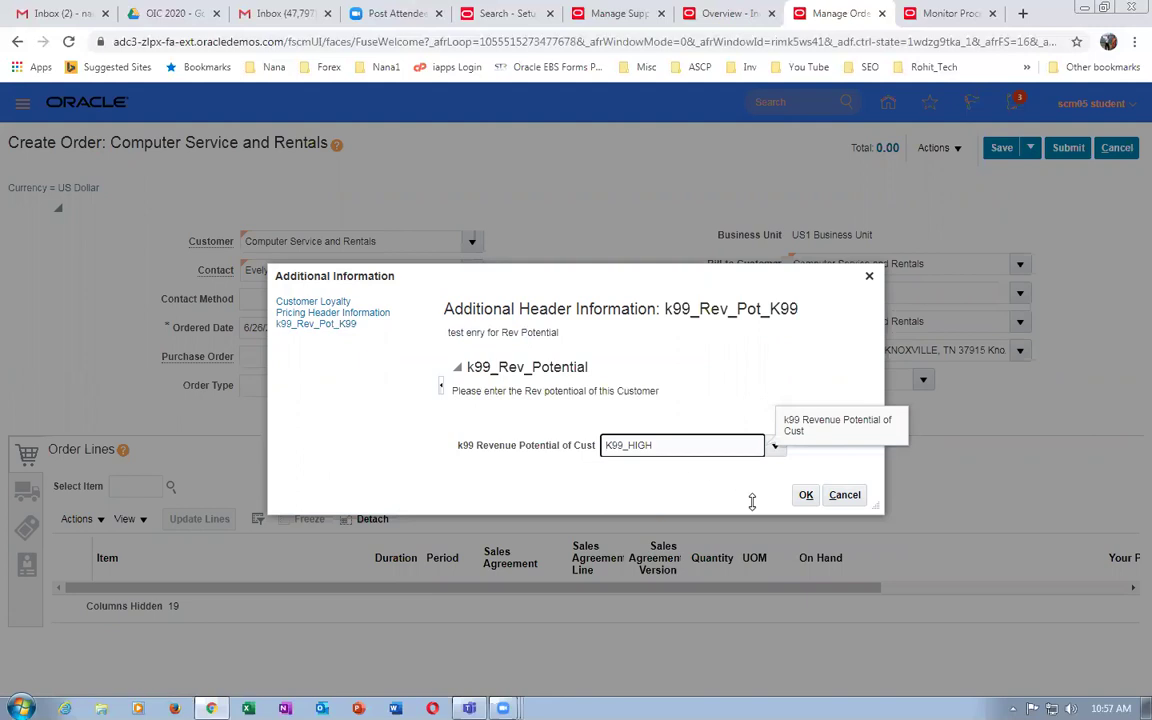
left_click(806, 497)
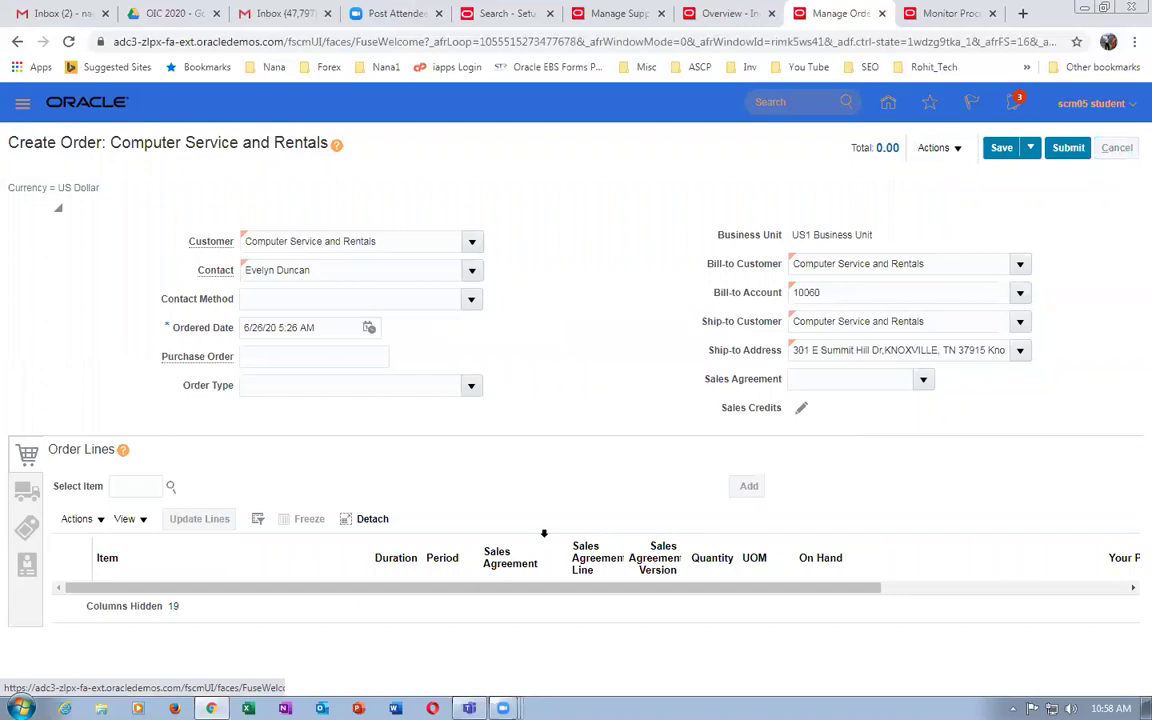
Discard the unsaved order for Computer Service and Rentals and go to Setup and Maintenance.
left_click(1117, 150)
left_click(381, 412)
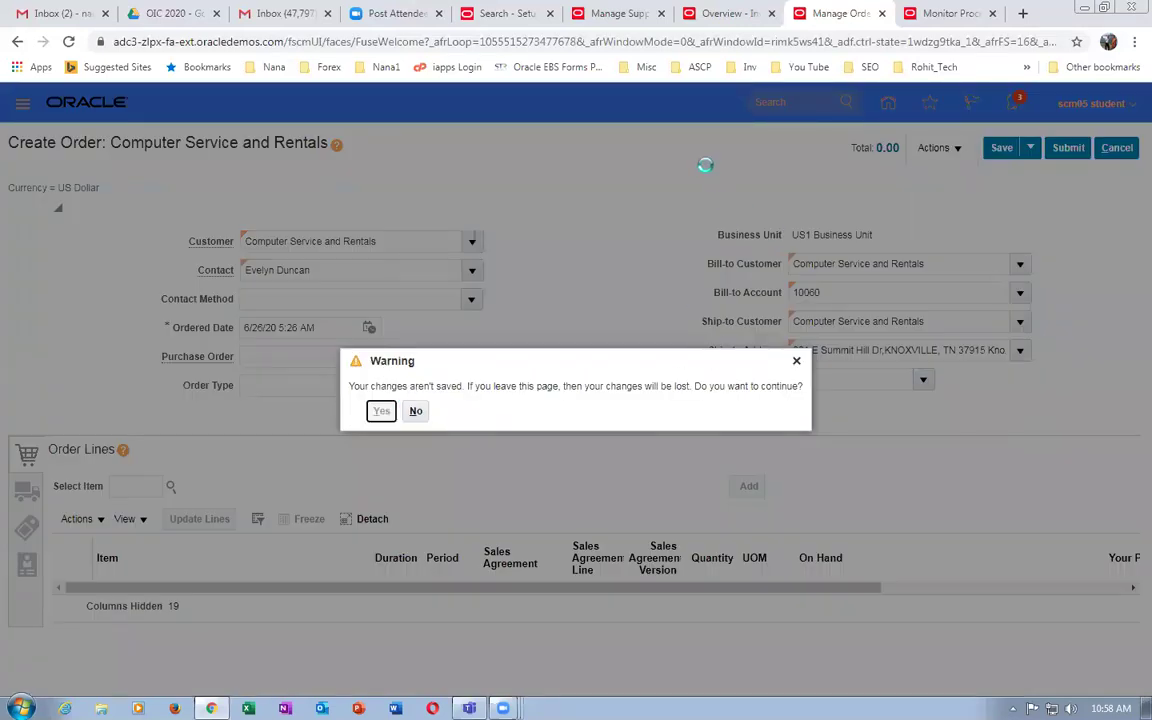
left_click(1092, 103)
left_click(820, 339)
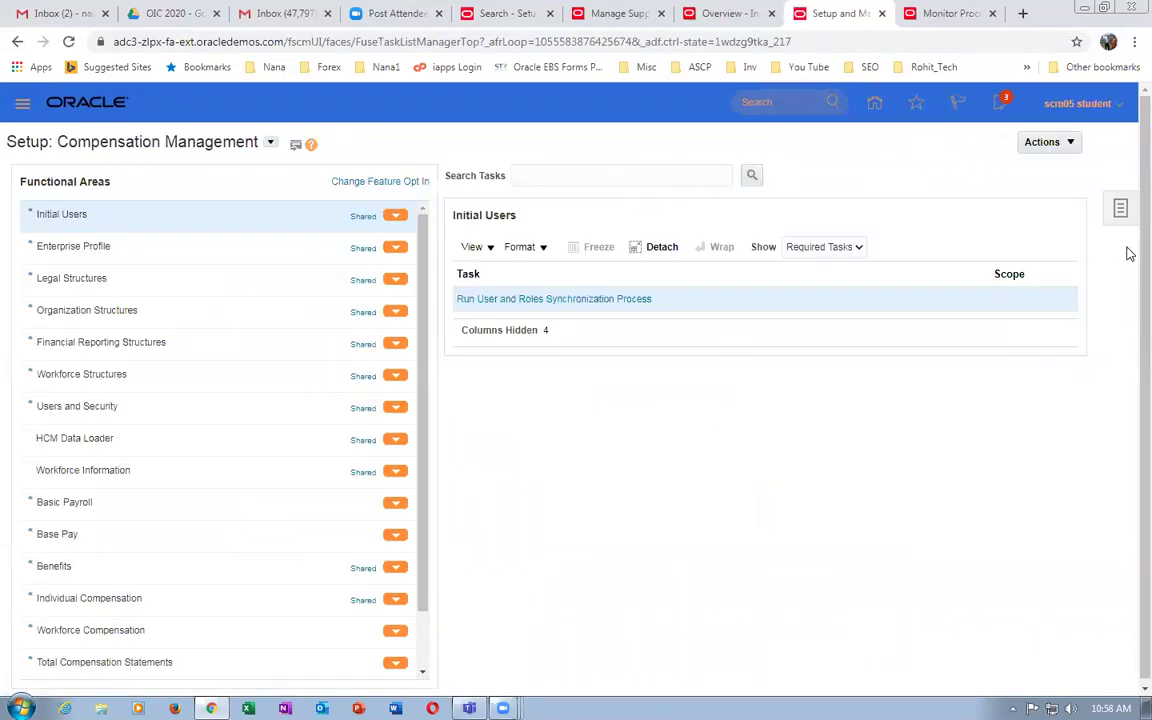
Search the setup tasks for man%ext%flex% and open the Manage Extensible Flexfields task.
left_click(1121, 212)
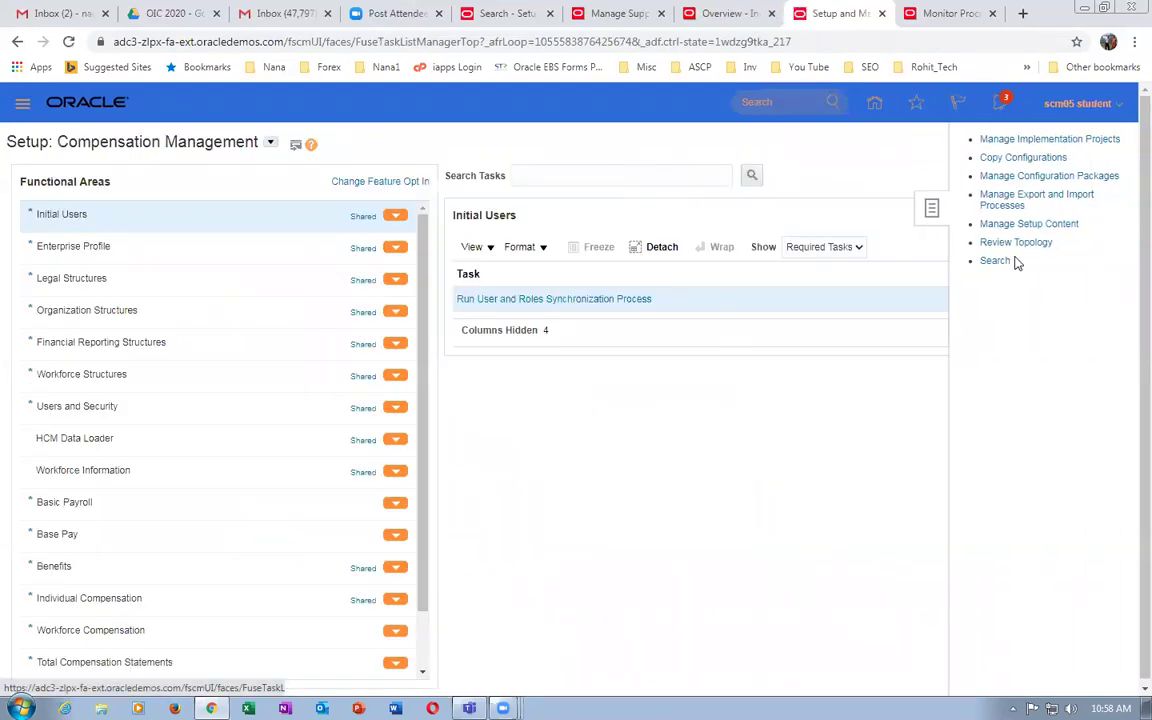
left_click(995, 262)
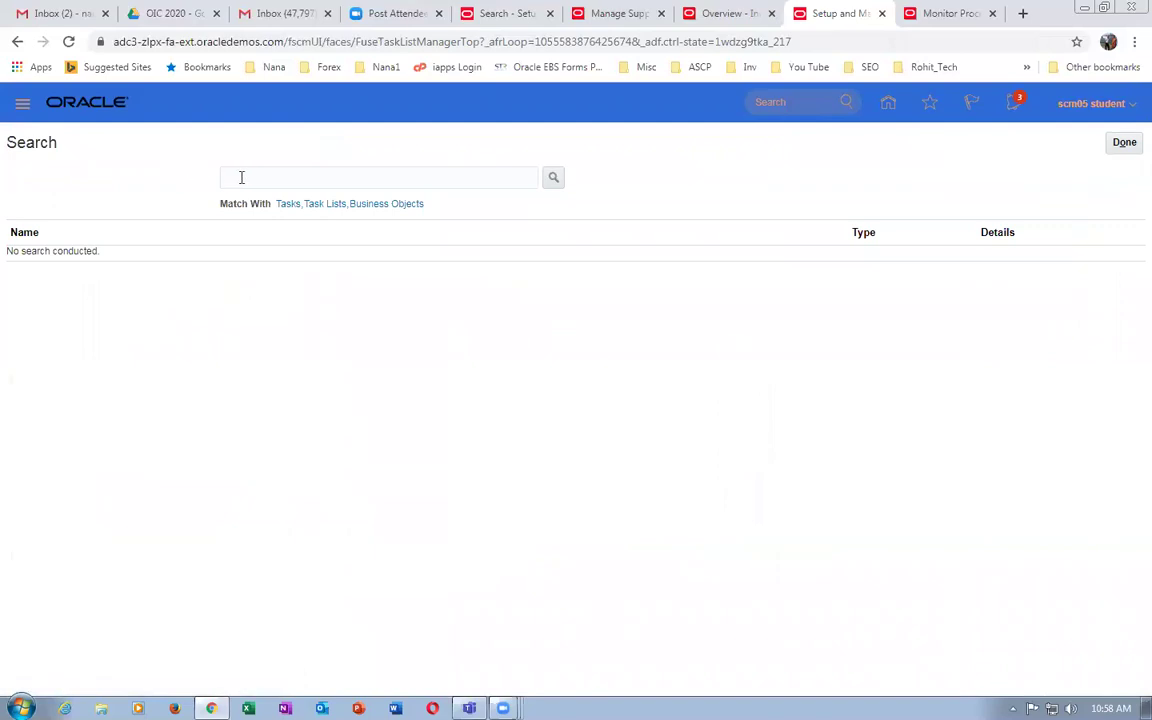
left_click(244, 177)
type("man%")
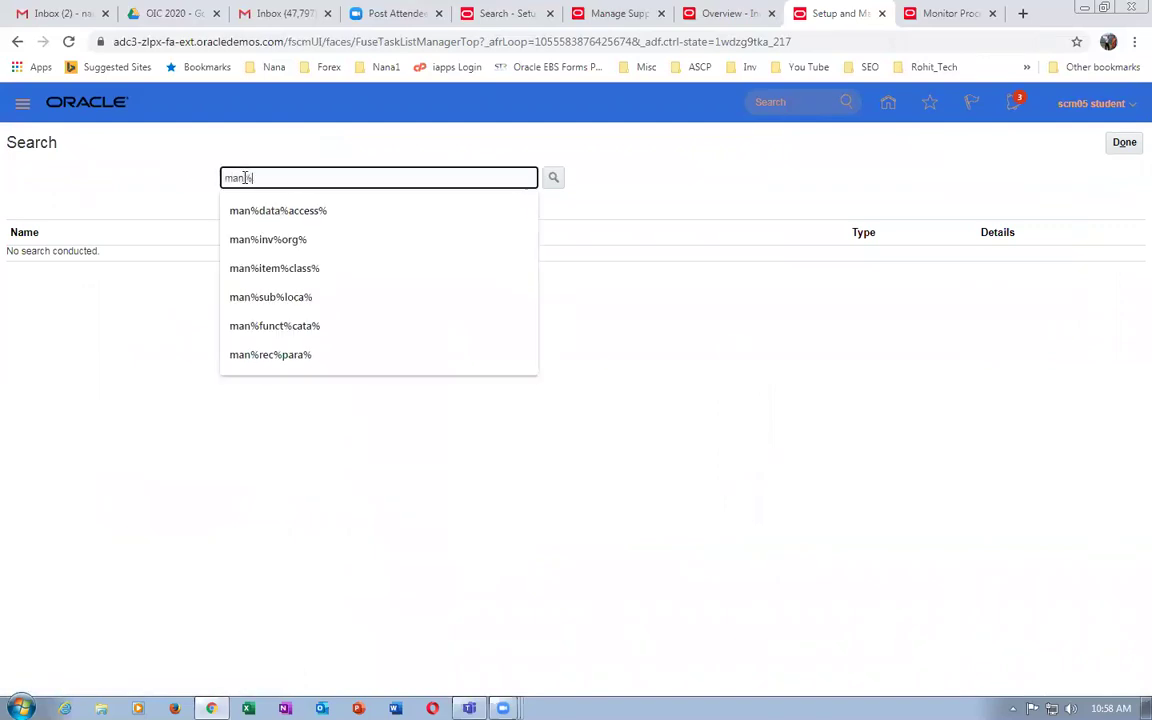
type("ext%flex%")
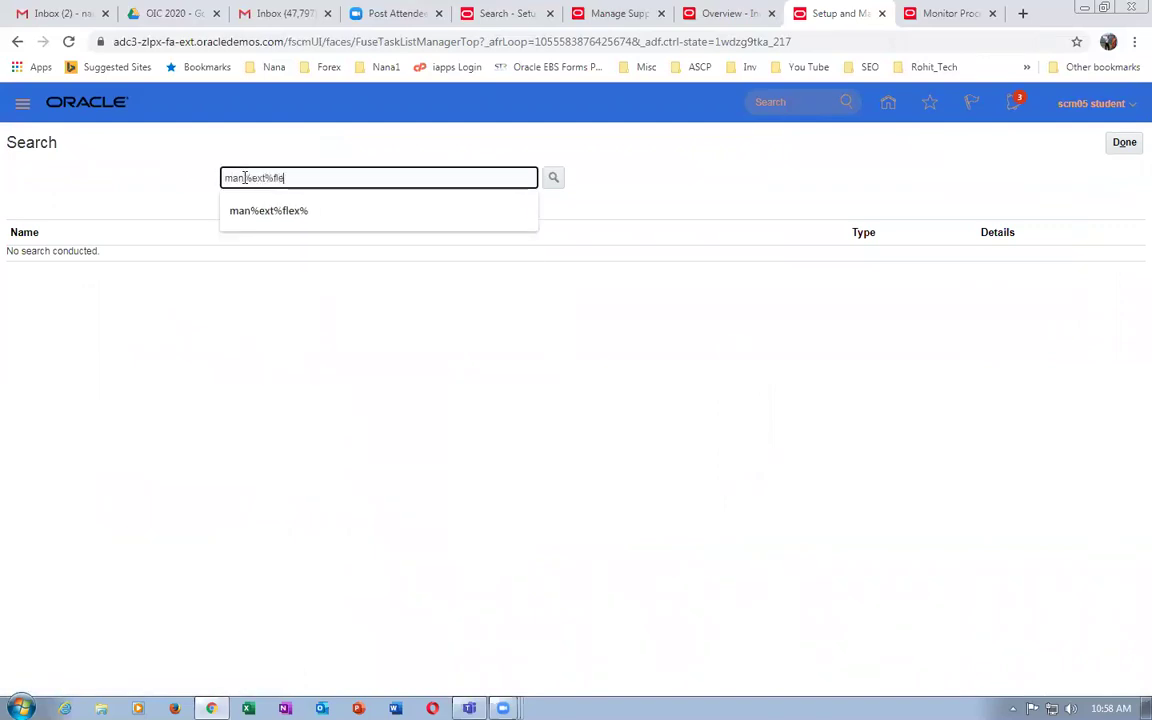
key("Return")
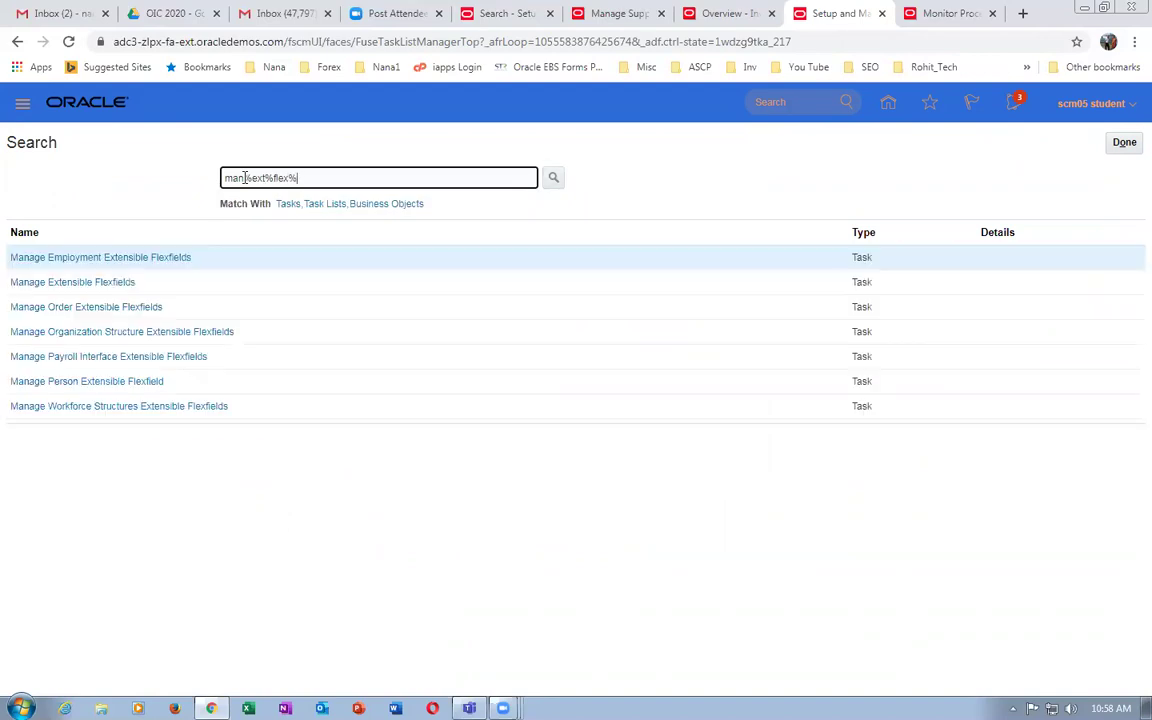
left_click(65, 289)
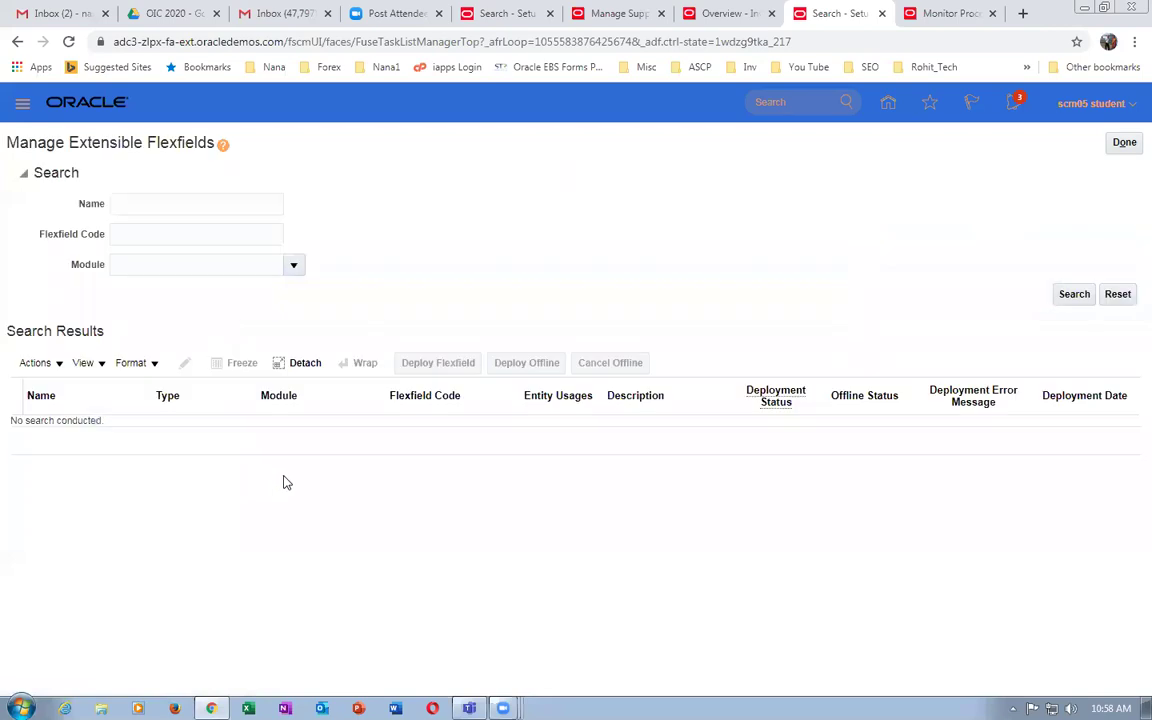
Search the extensible flexfields by the name Fulfill and select Fulfillment Line Information.
left_click(139, 203)
type("Fu")
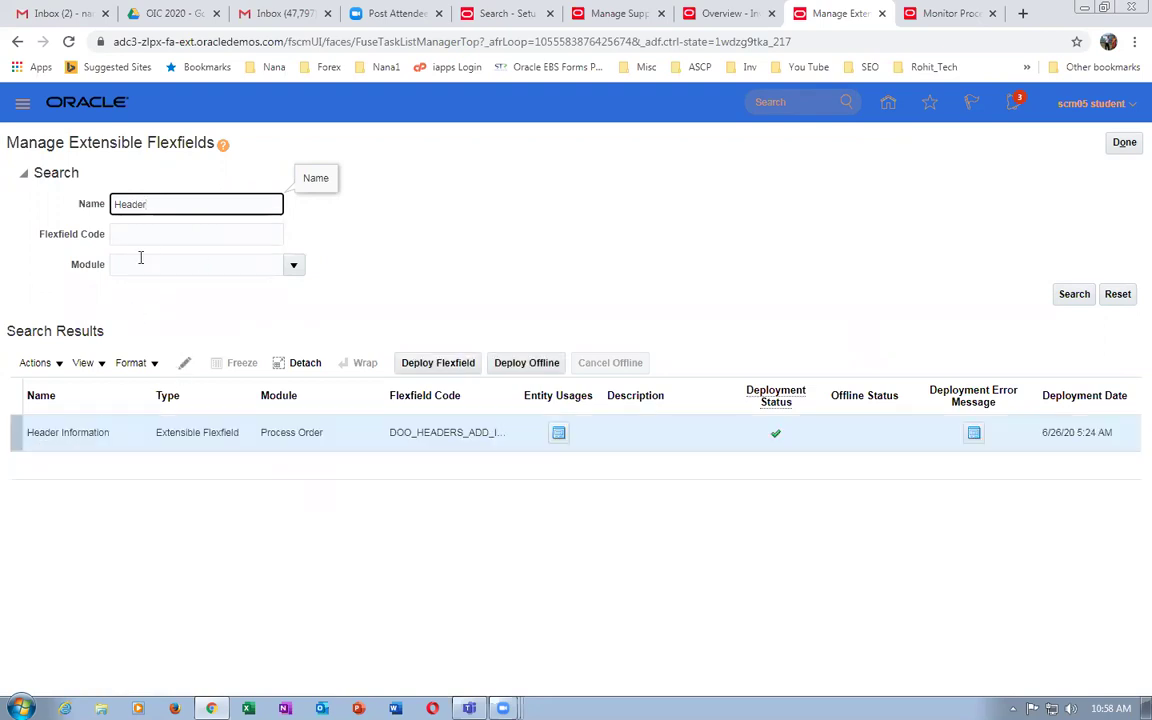
key("BackSpace")
key("BackSpace")
key("BackSpace")
key("BackSpace")
key("BackSpace")
key("Return")
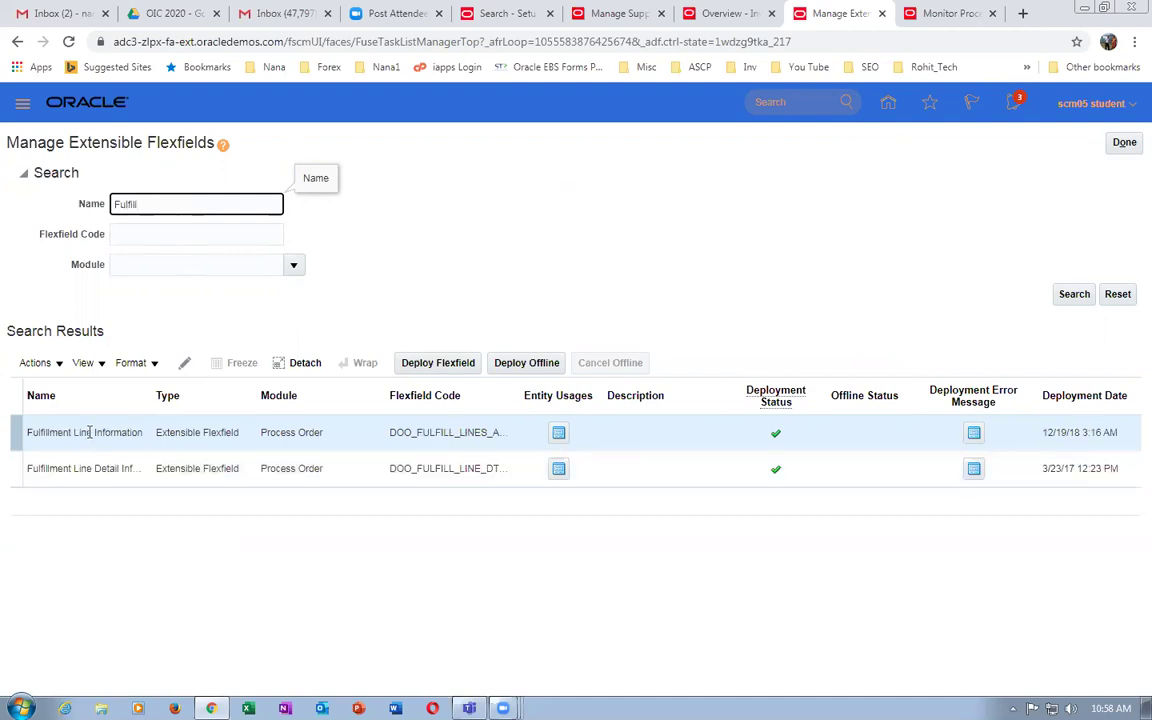
left_click_drag(152, 405, 200, 411)
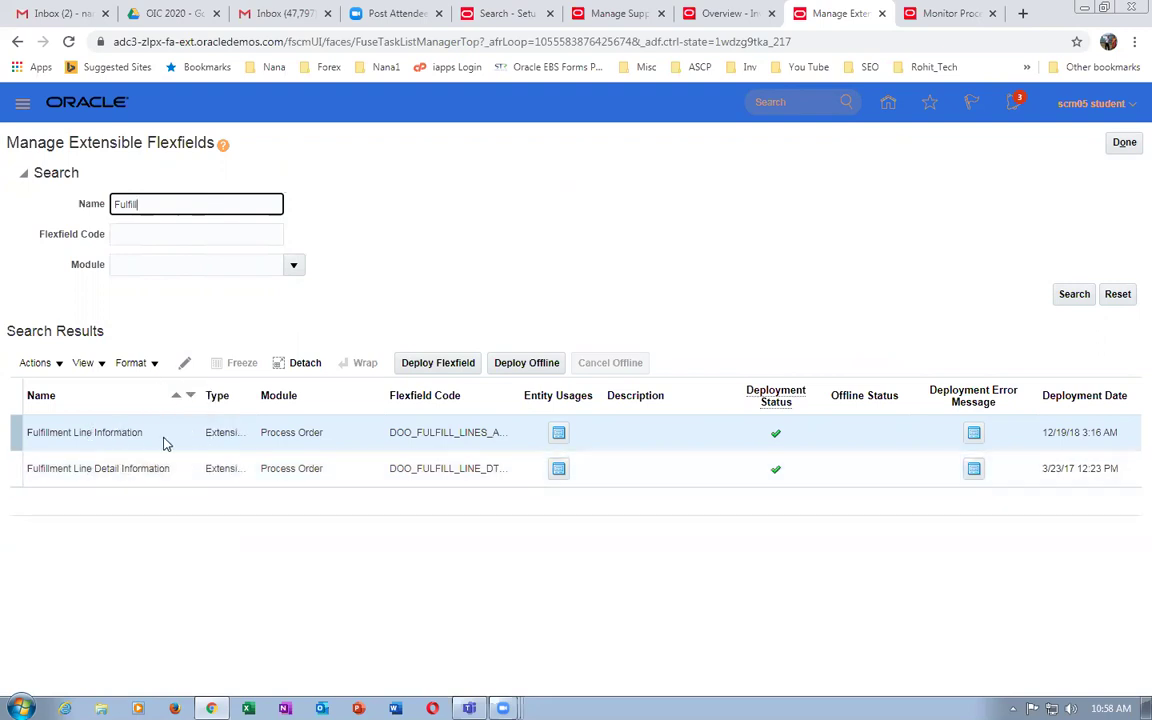
left_click(166, 443)
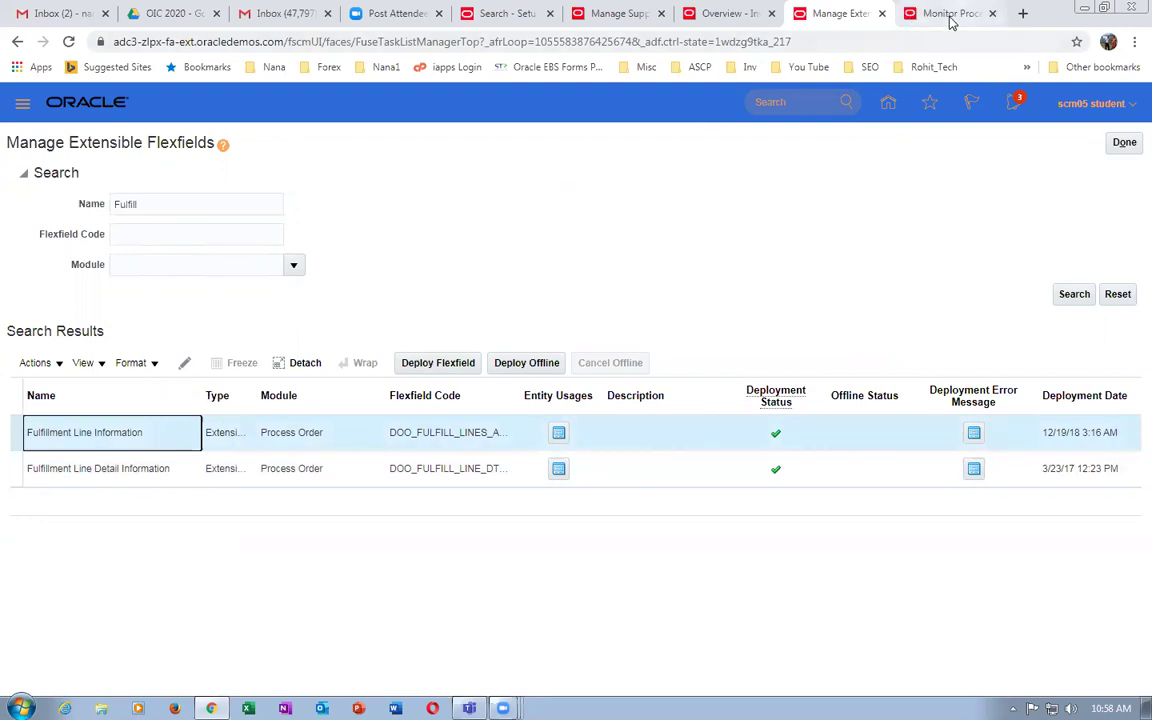
Close the browser tab with the old order overview, and leave the supply order details for the home page.
left_click(724, 14)
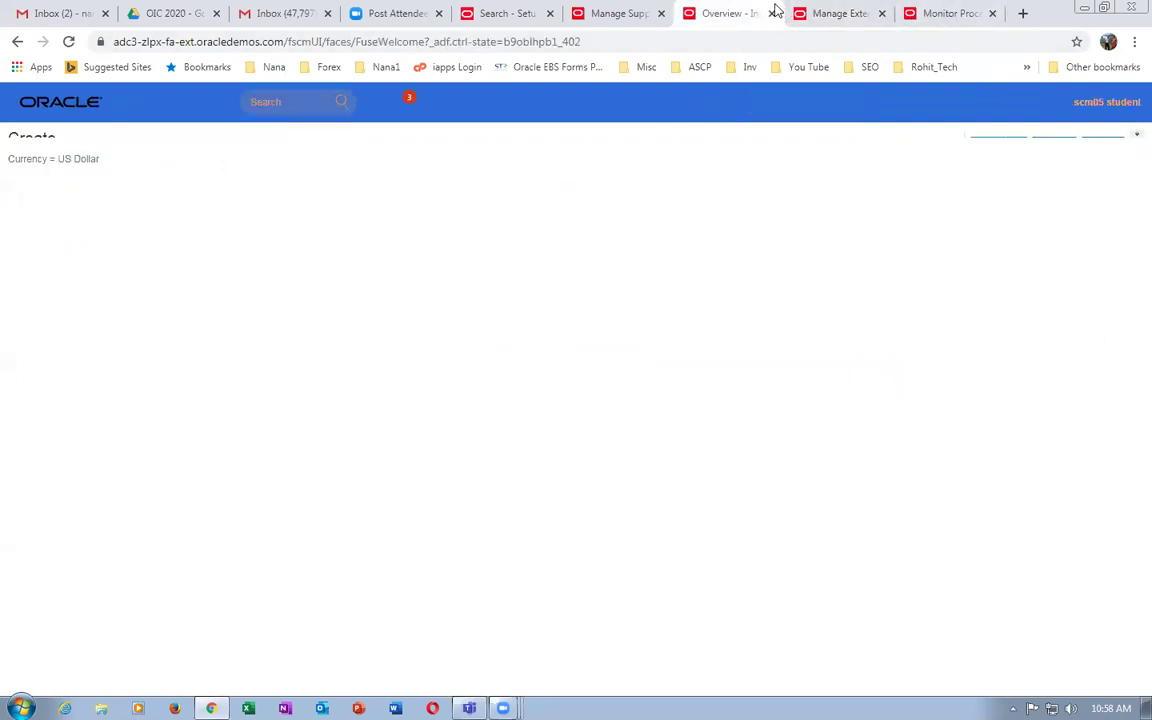
left_click(772, 13)
left_click(612, 14)
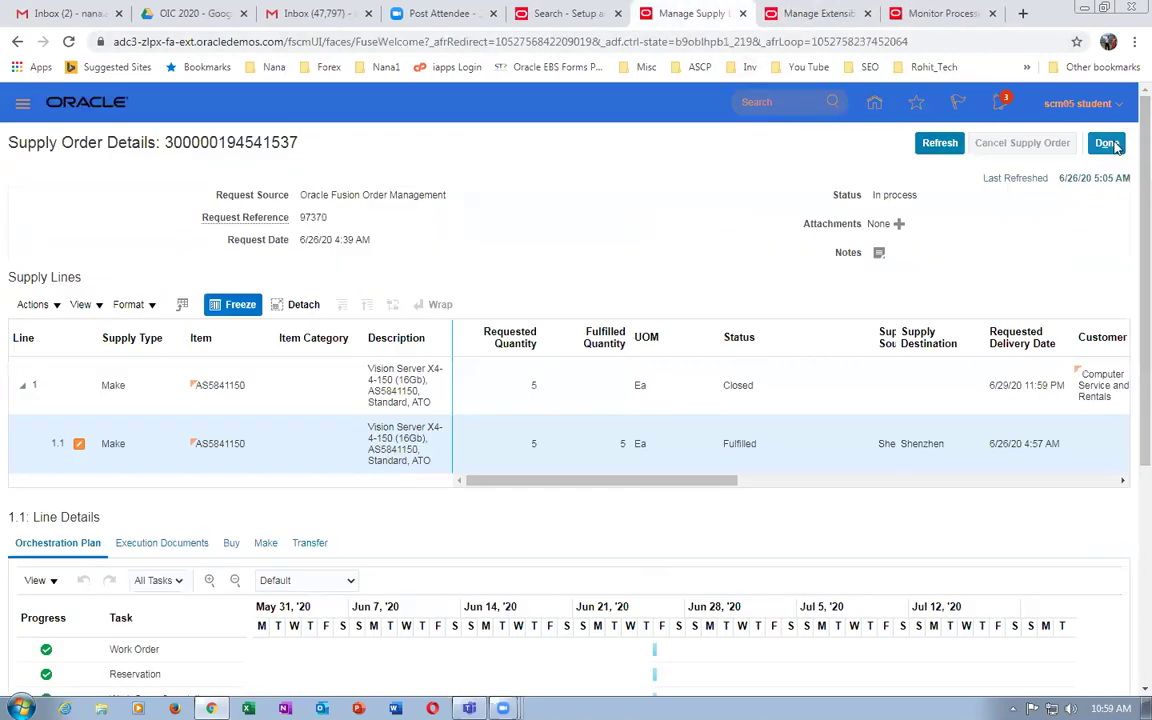
left_click(1106, 143)
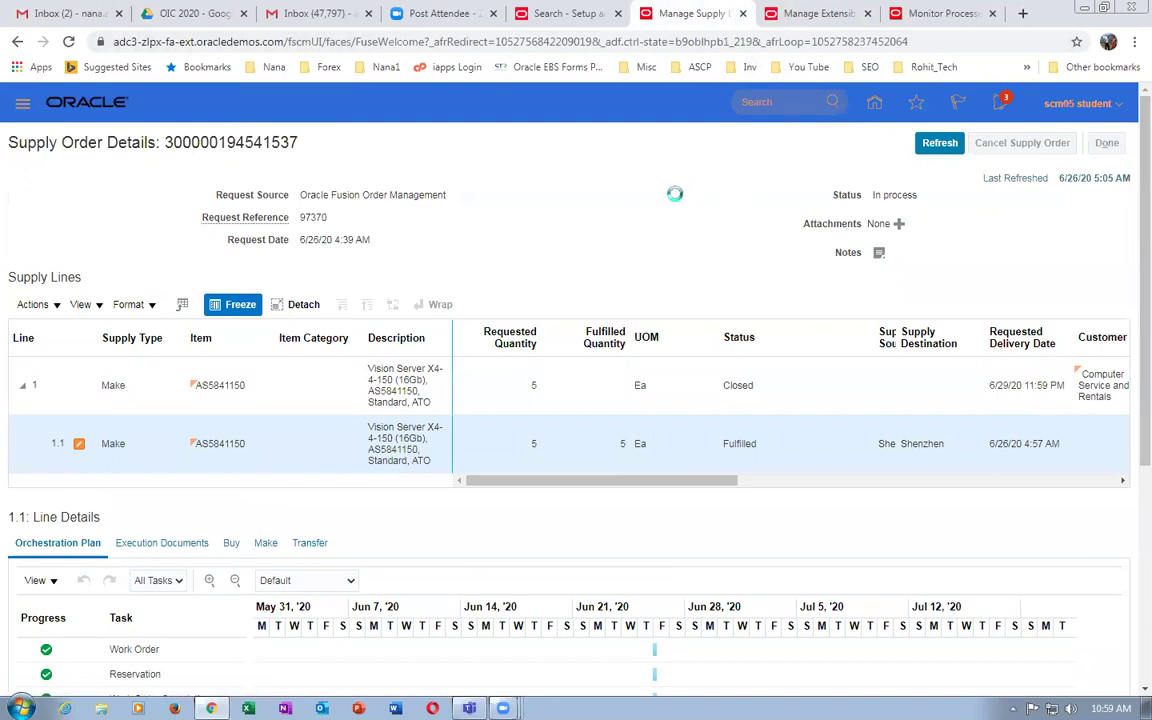
left_click(735, 146)
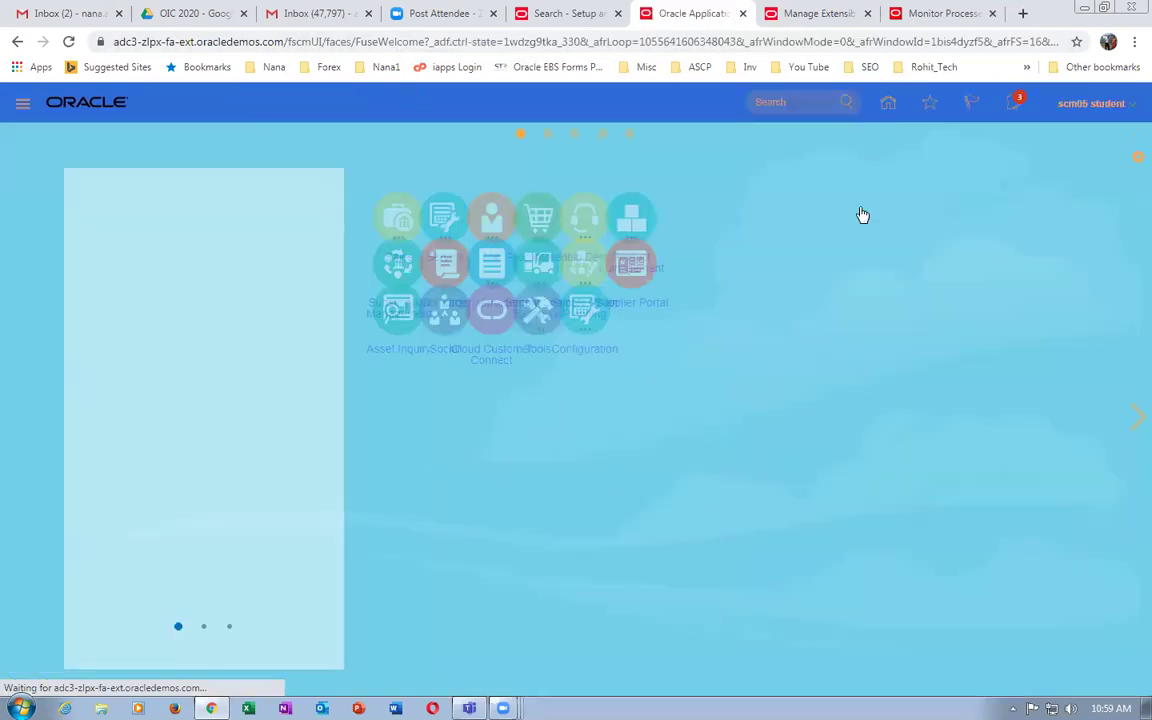
Start a new order in Order Management with US1 Business Unit as the business unit and Computer Service and Rentals as the customer.
left_click(653, 345)
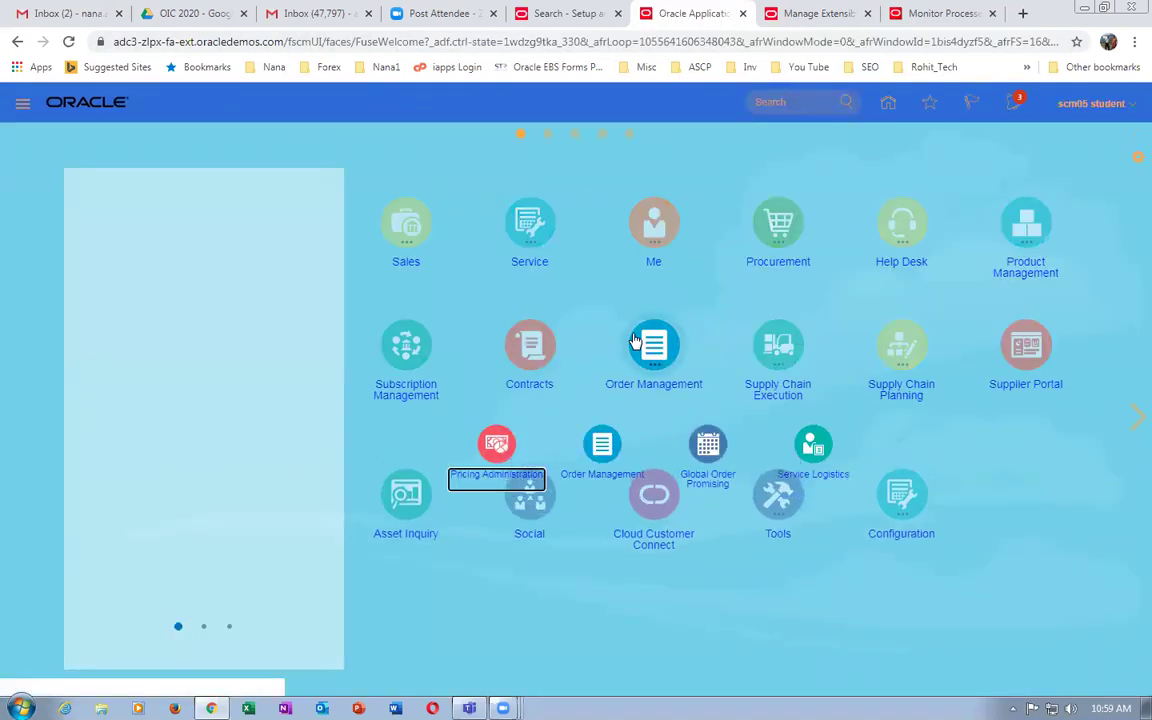
left_click(597, 455)
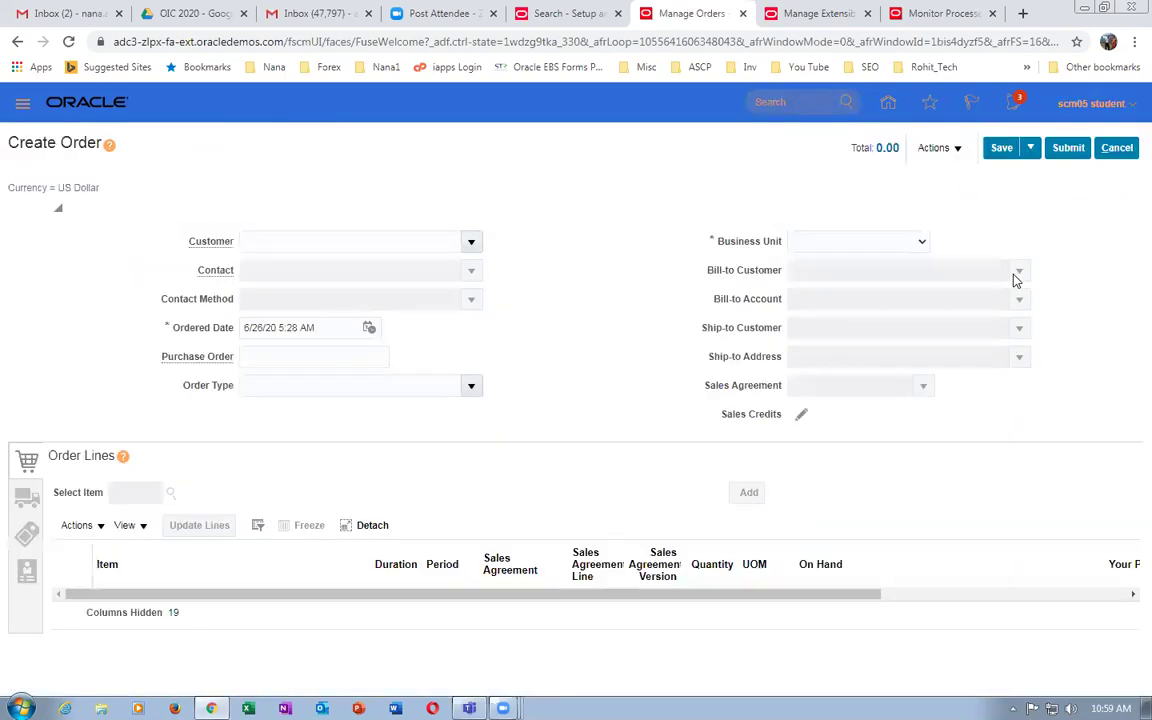
left_click(918, 243)
scroll(925, 318, "down", 3)
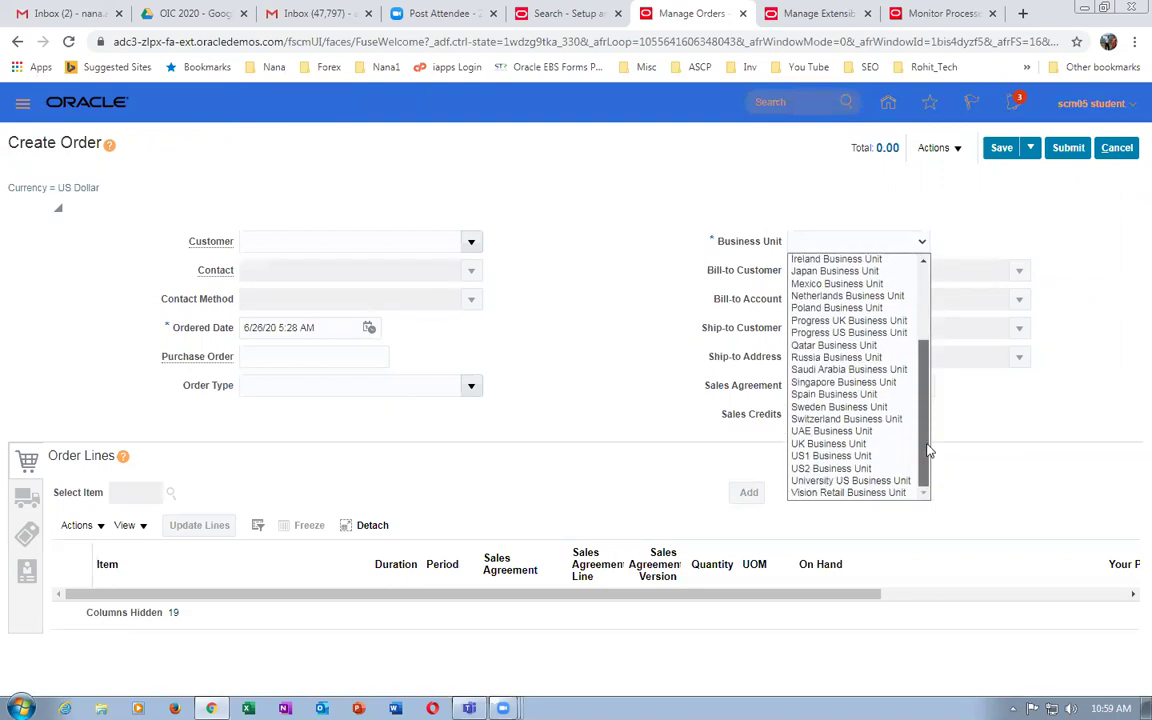
left_click(857, 453)
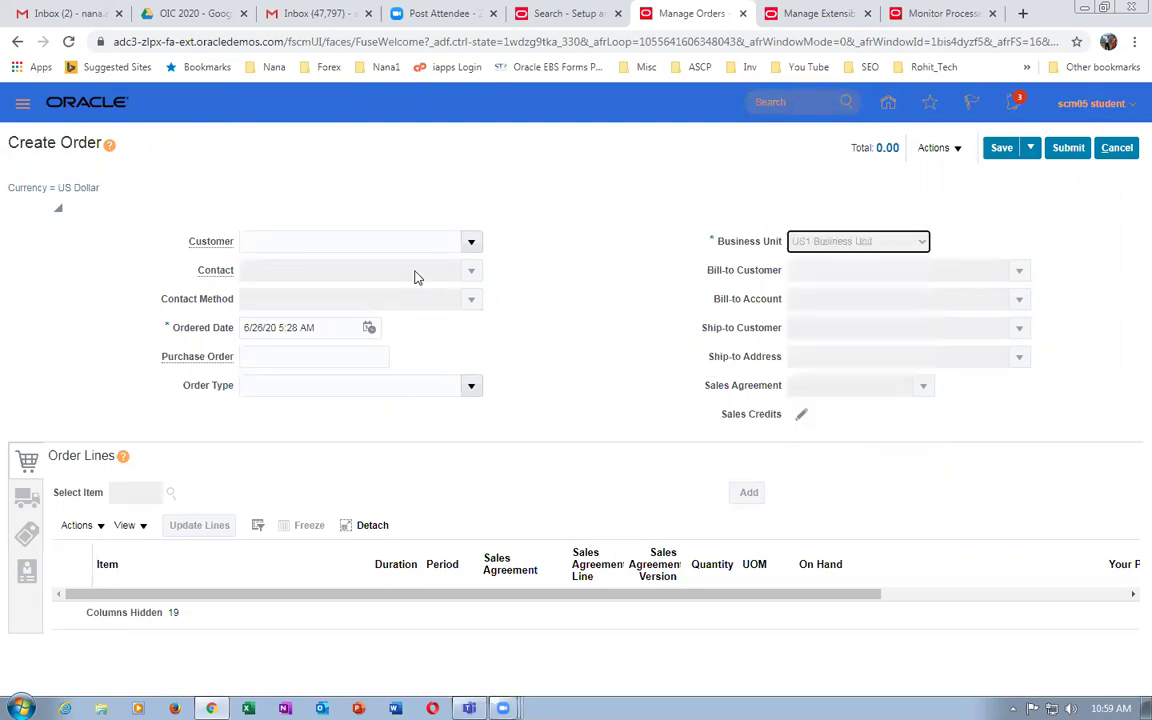
left_click(392, 243)
type("comp")
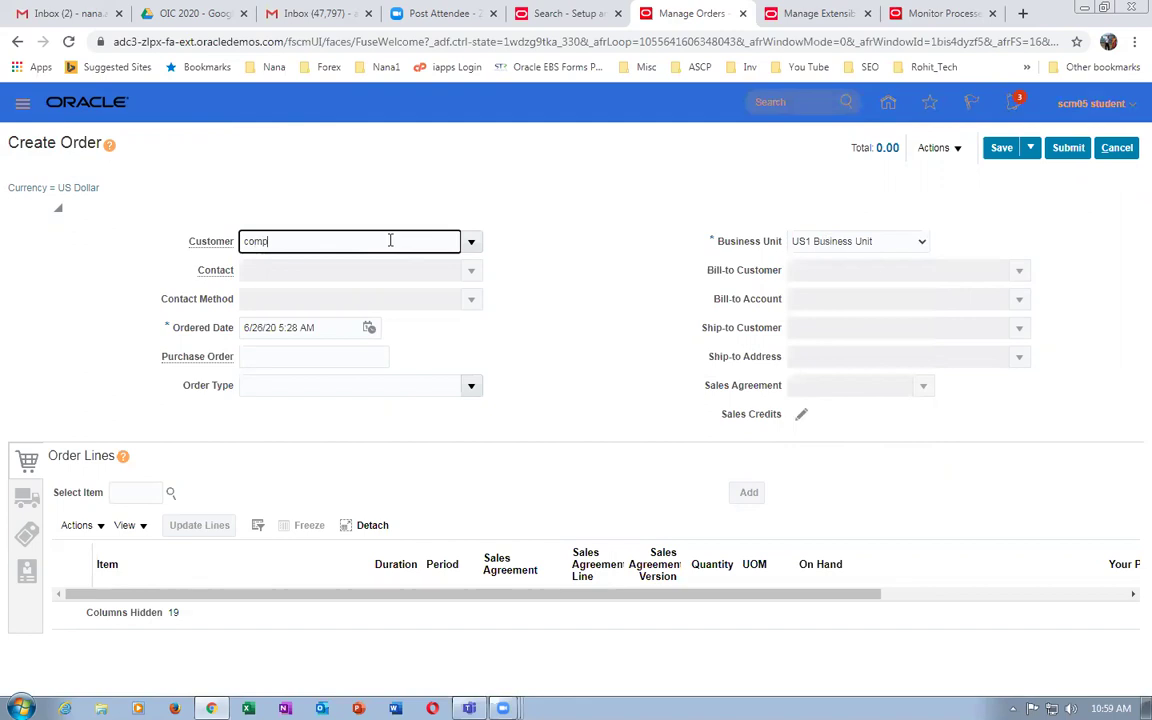
left_click(345, 268)
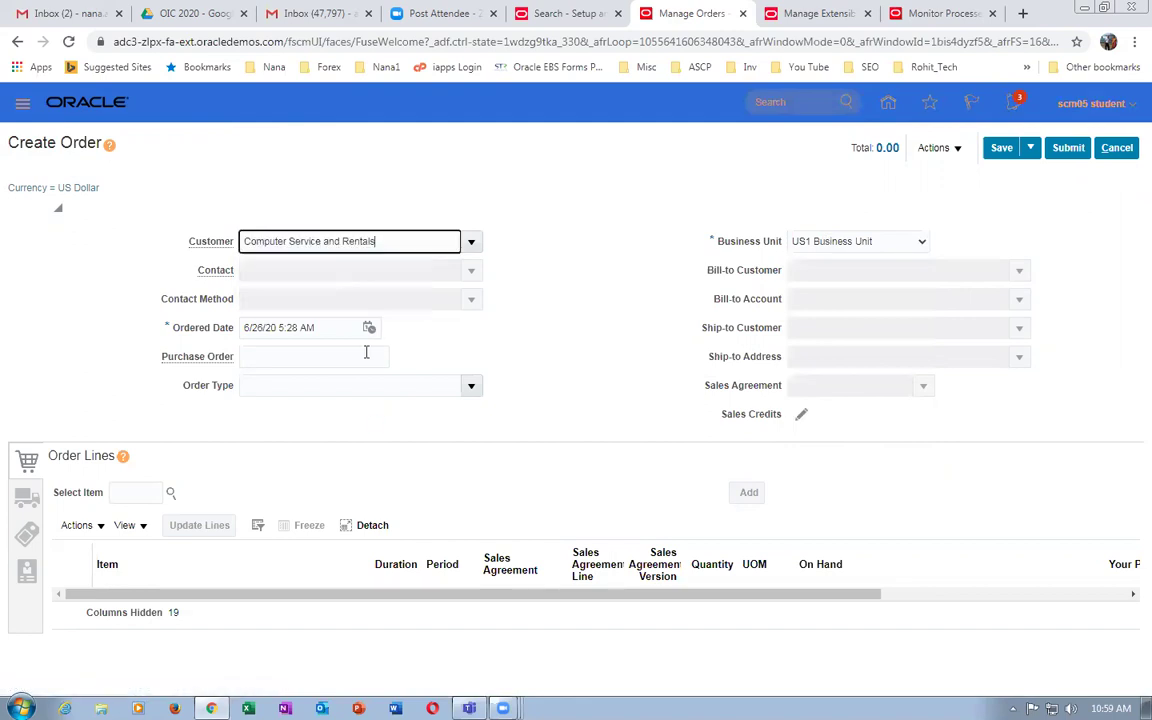
Add item k99_BtoB_Drop_Ship to the order lines with a quantity of 4 Ea.
left_click(160, 492)
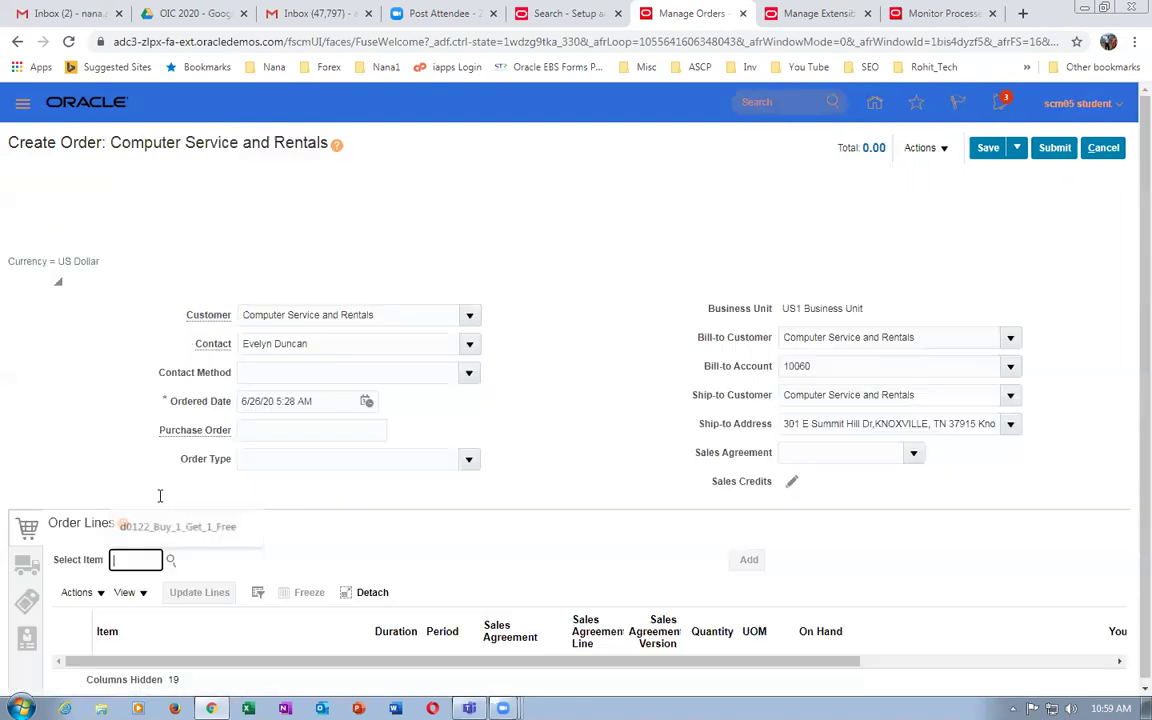
type("k99")
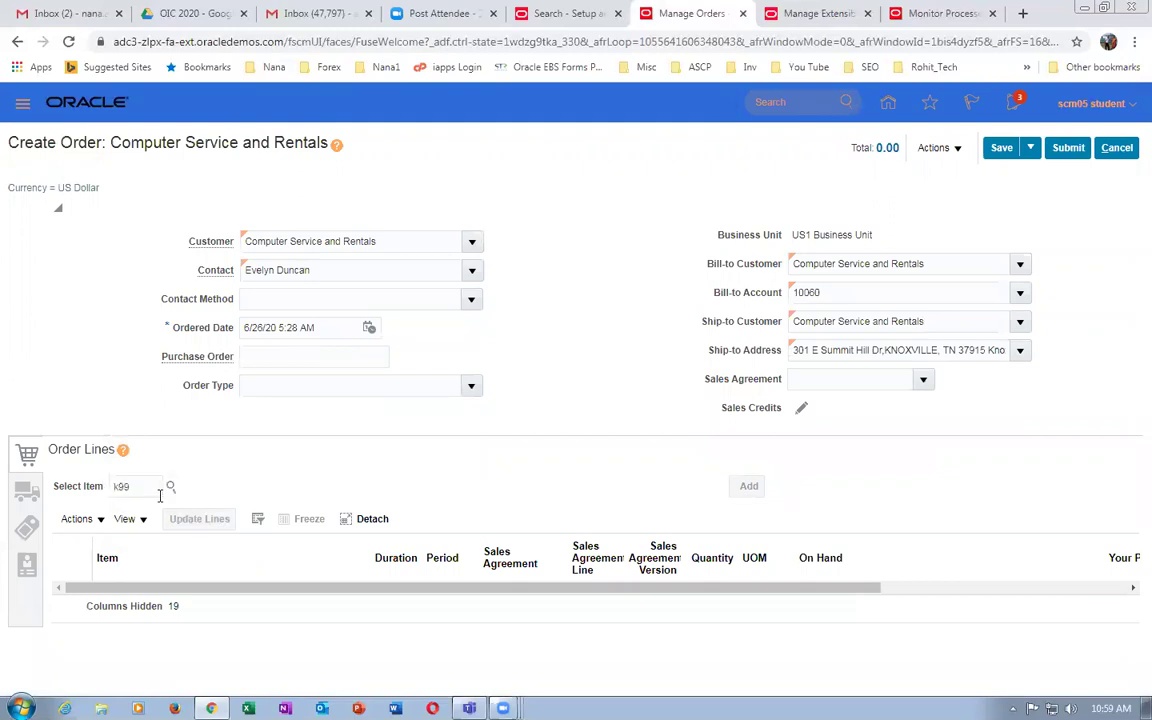
left_click(170, 486)
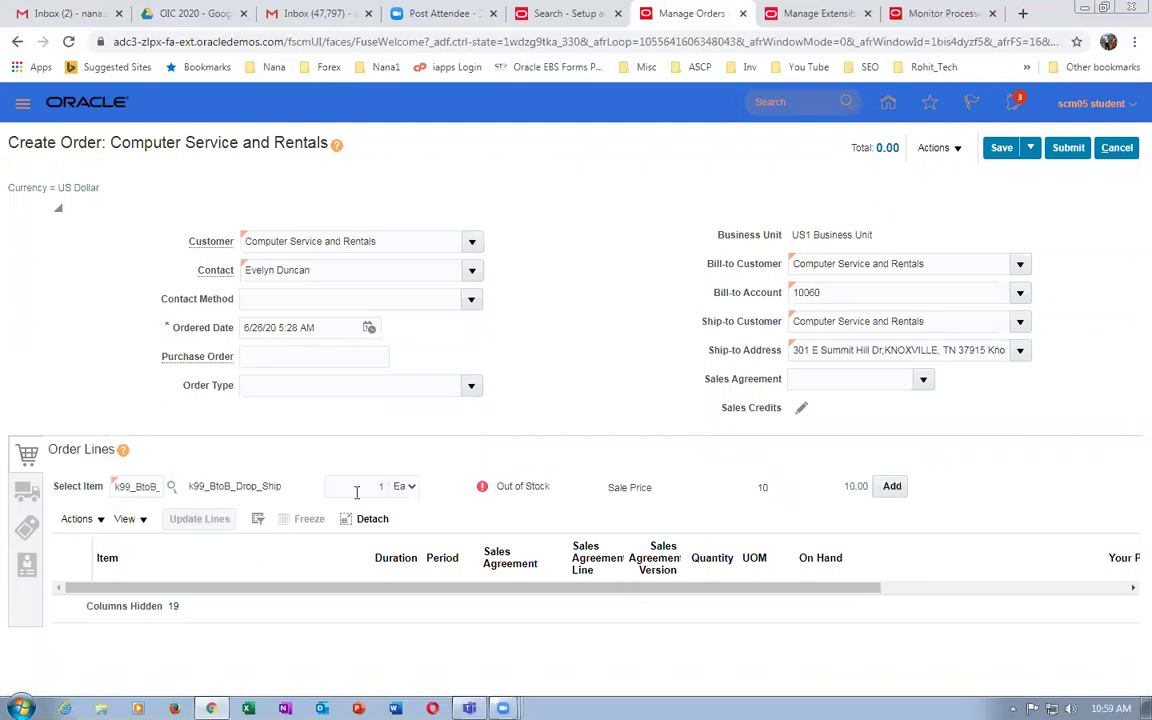
left_click(380, 489)
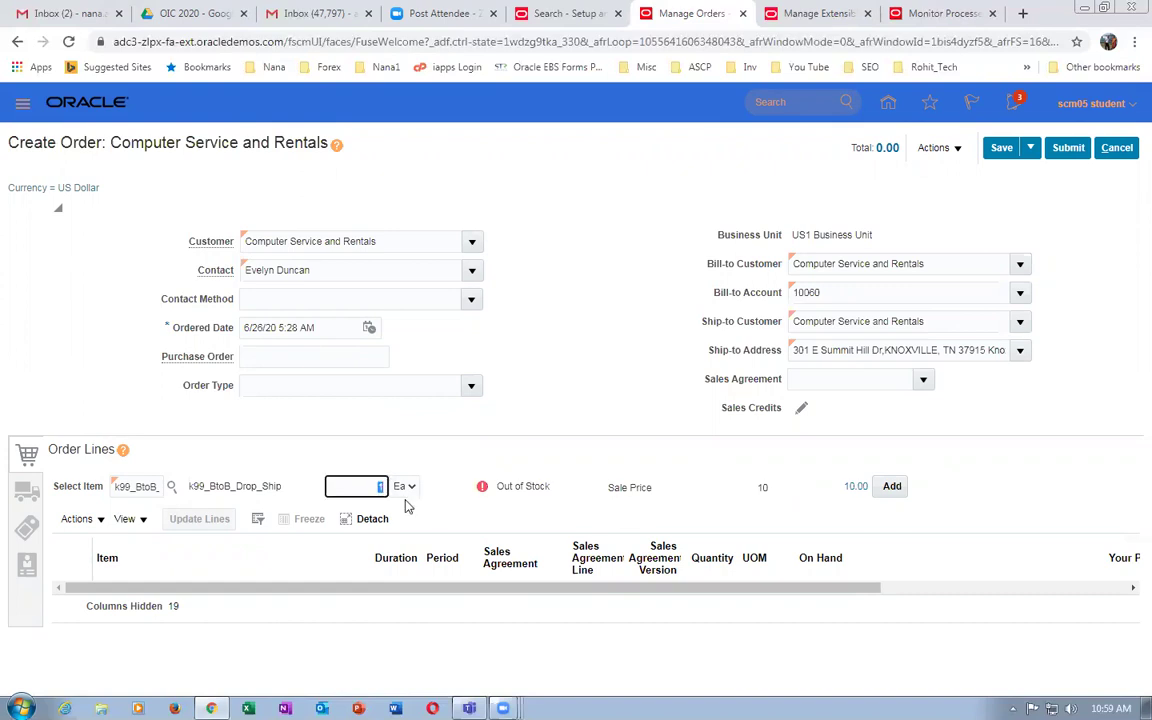
key("Tab")
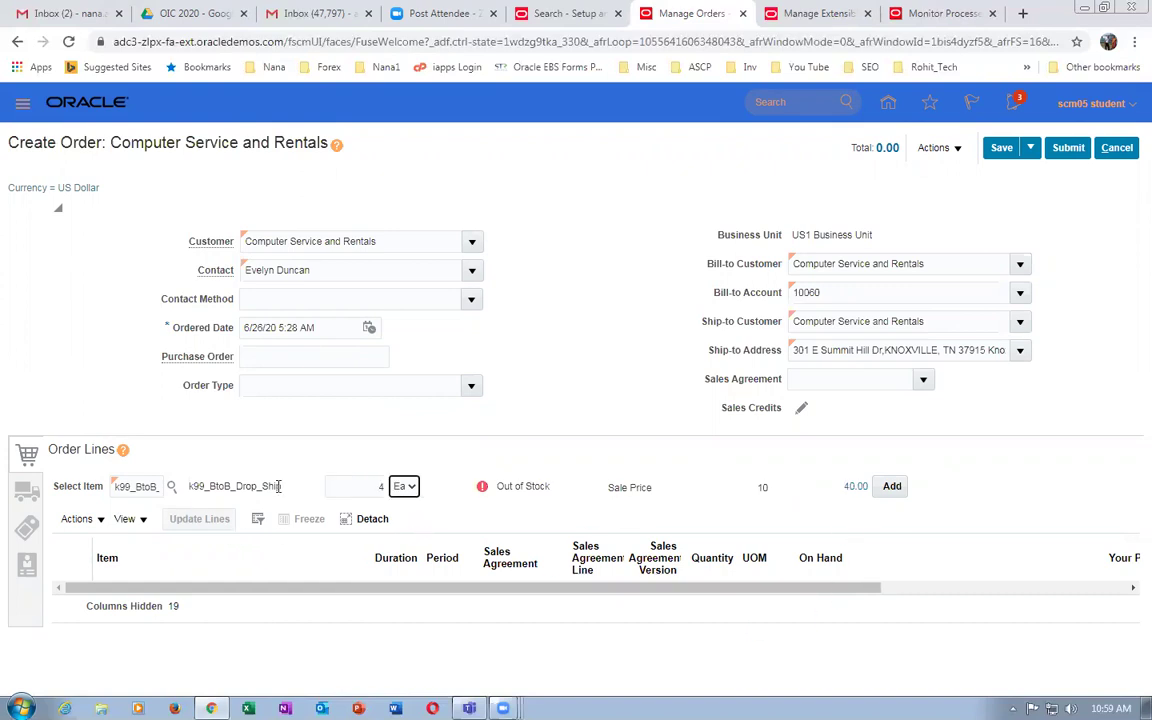
left_click(888, 487)
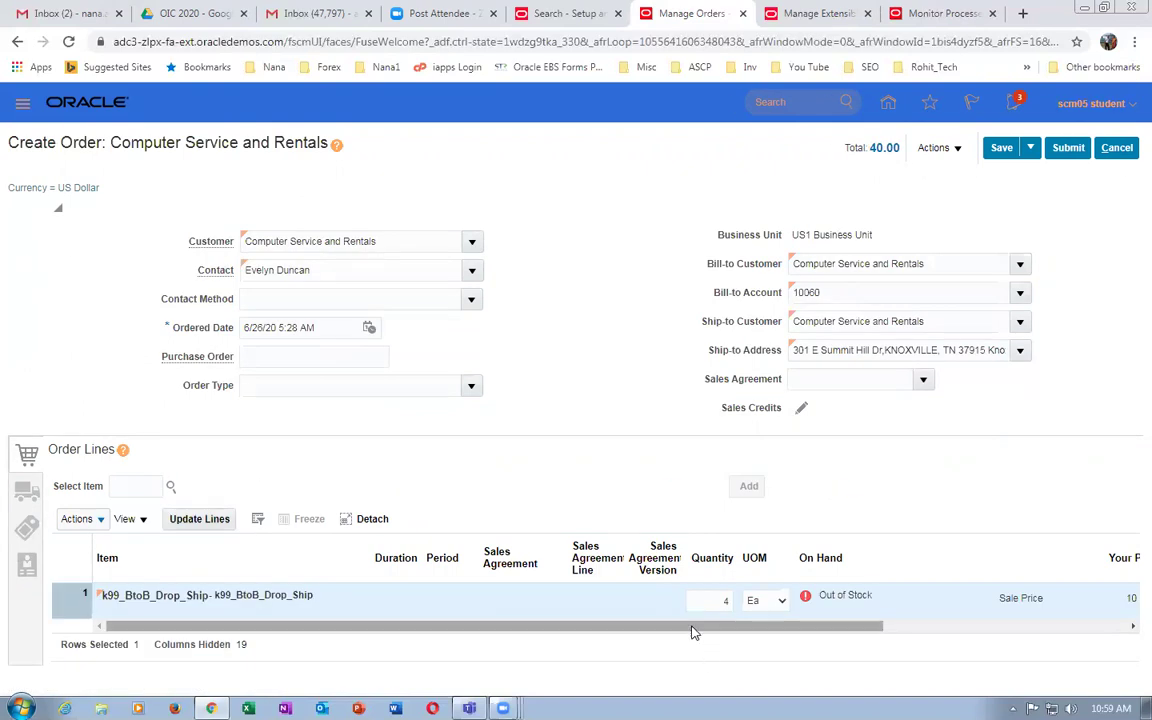
Review the actions available on the order line, and select Fulfillment Line Detail Information in the extensible flexfields list.
left_click_drag(693, 628, 940, 625)
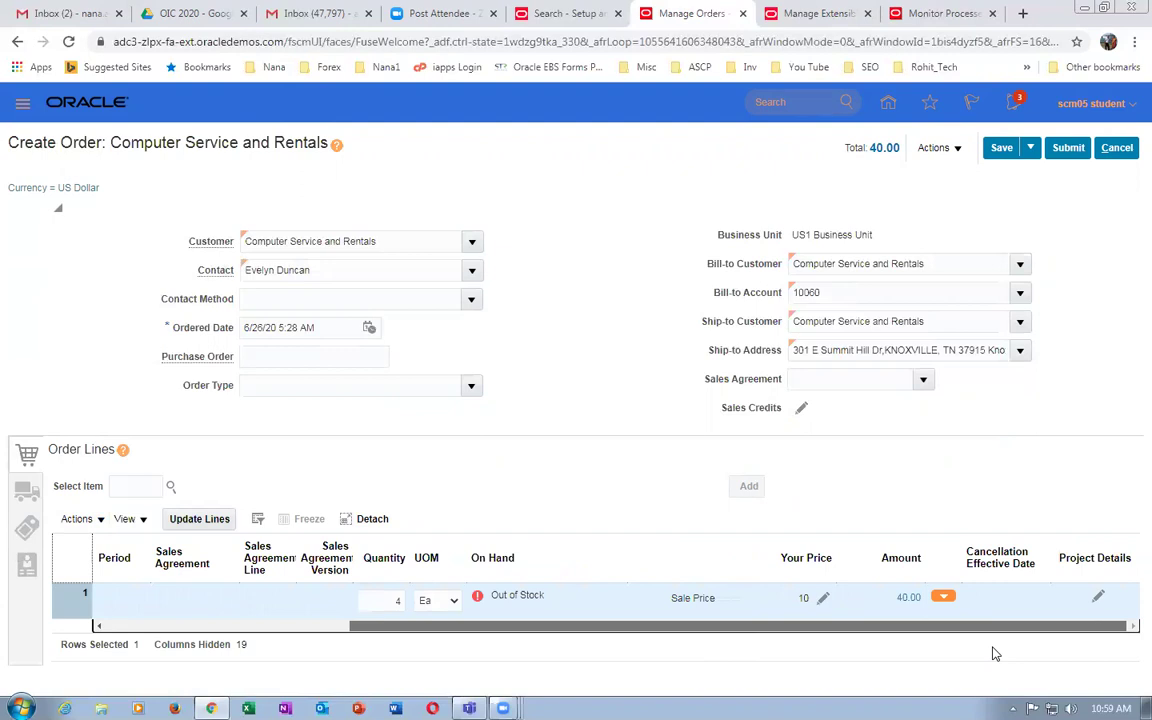
left_click(944, 598)
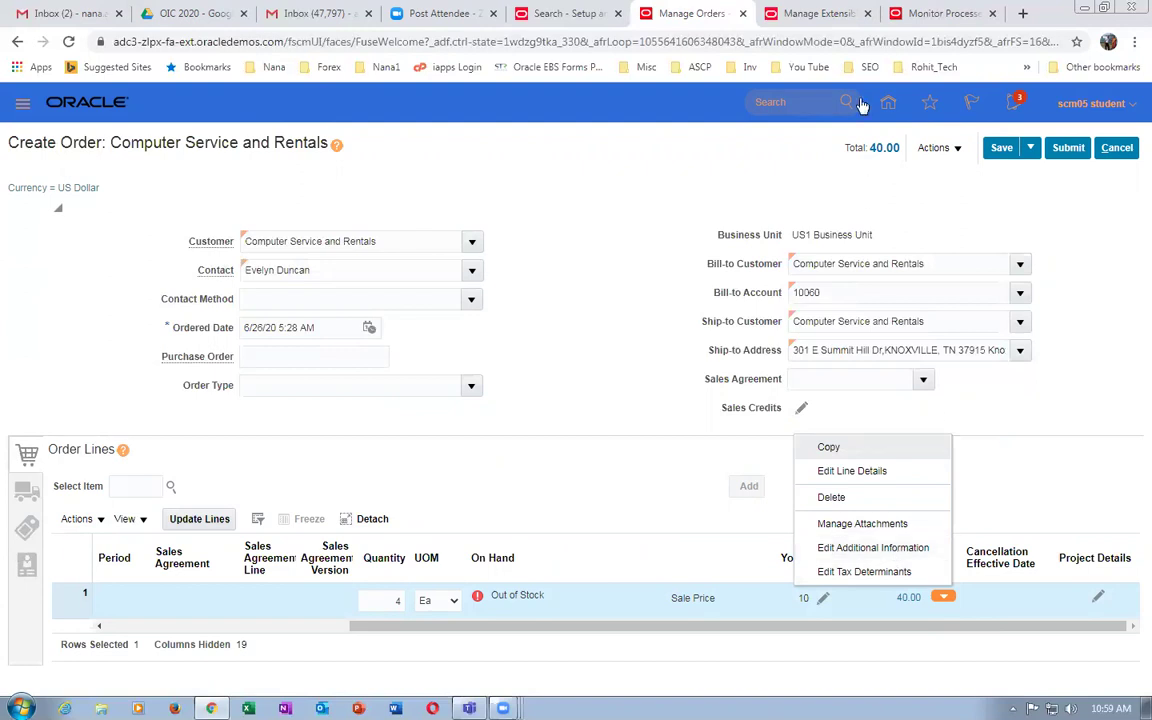
left_click(806, 14)
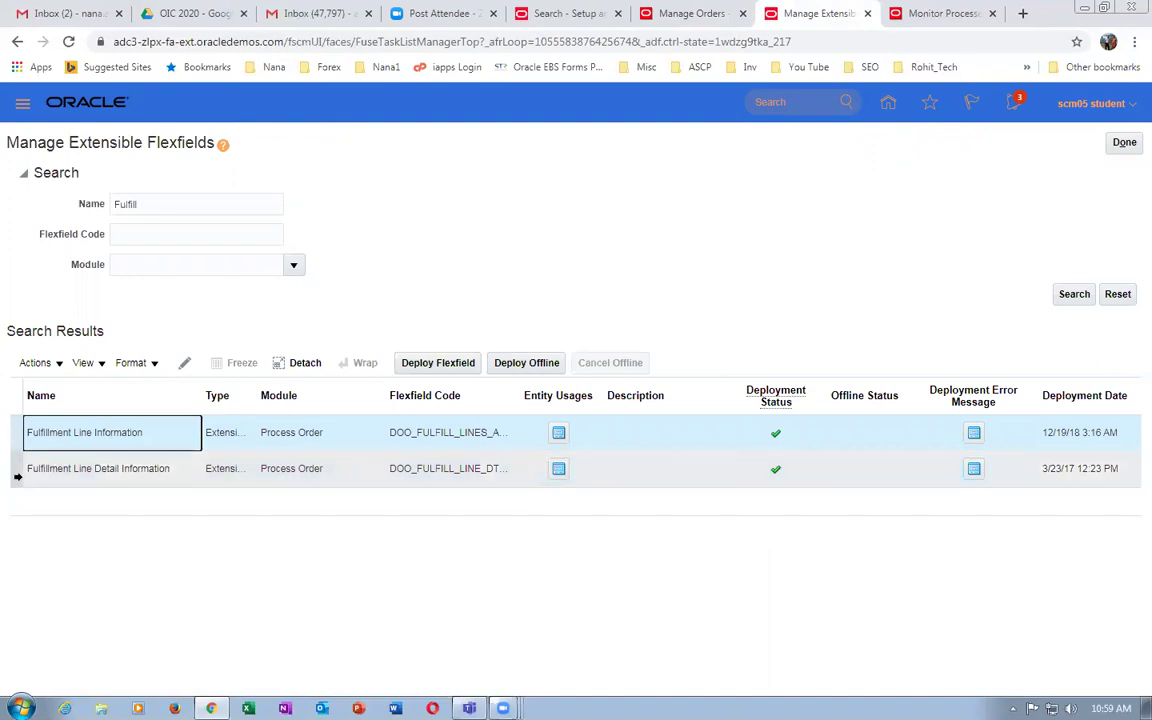
left_click(17, 476)
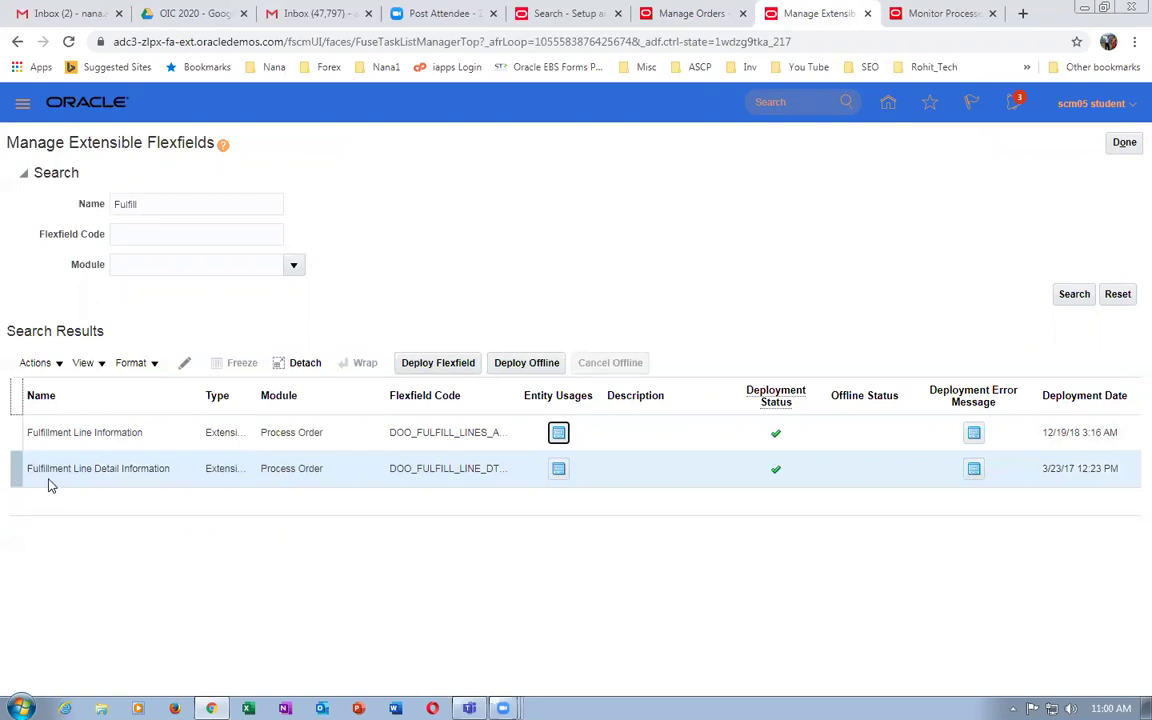
Return to the order and check the order line's available actions in Billing and Payment Details.
left_click(697, 16)
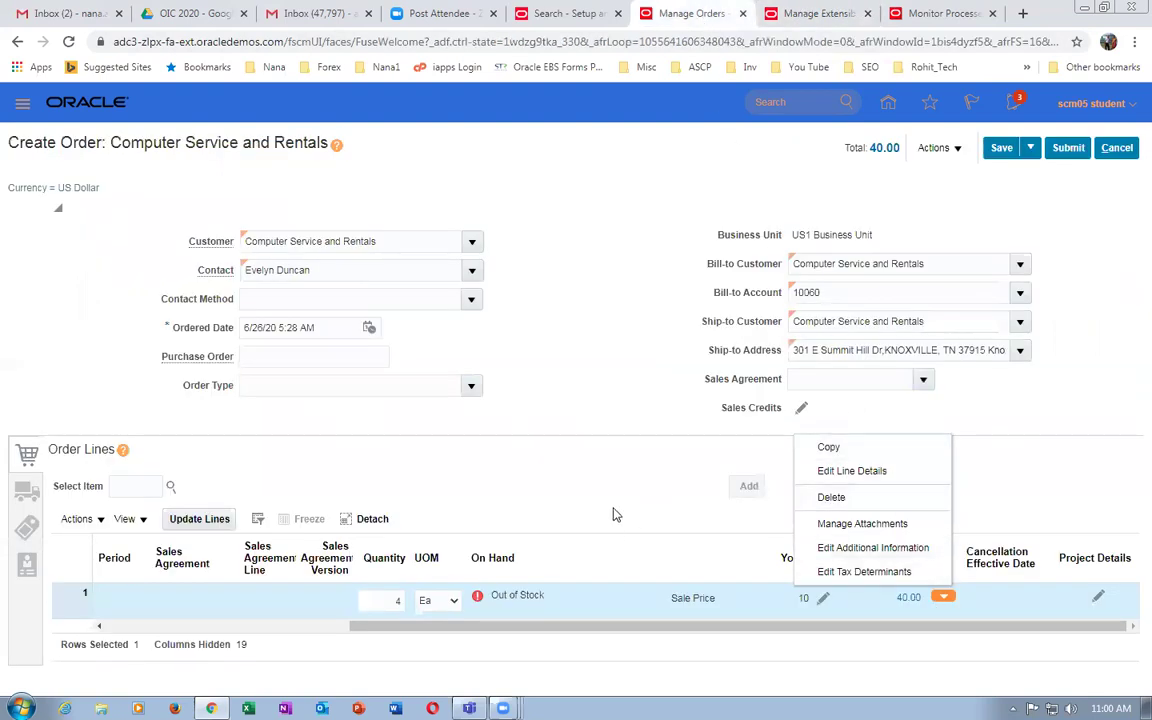
left_click(563, 468)
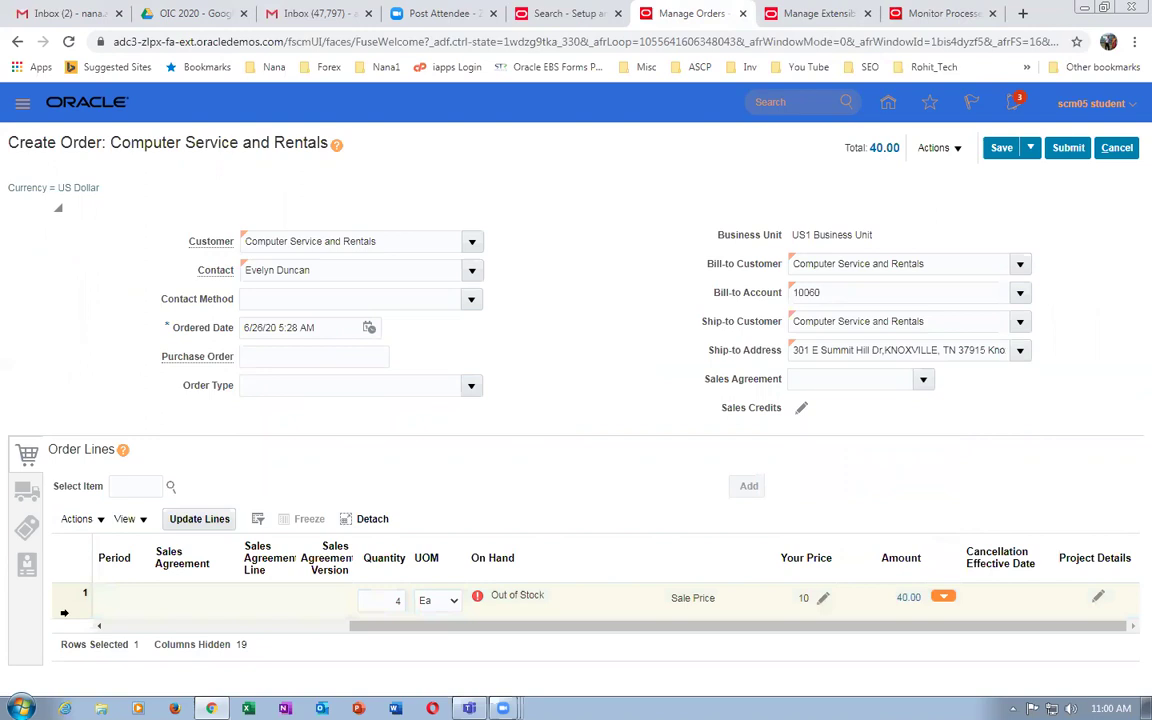
left_click(27, 527)
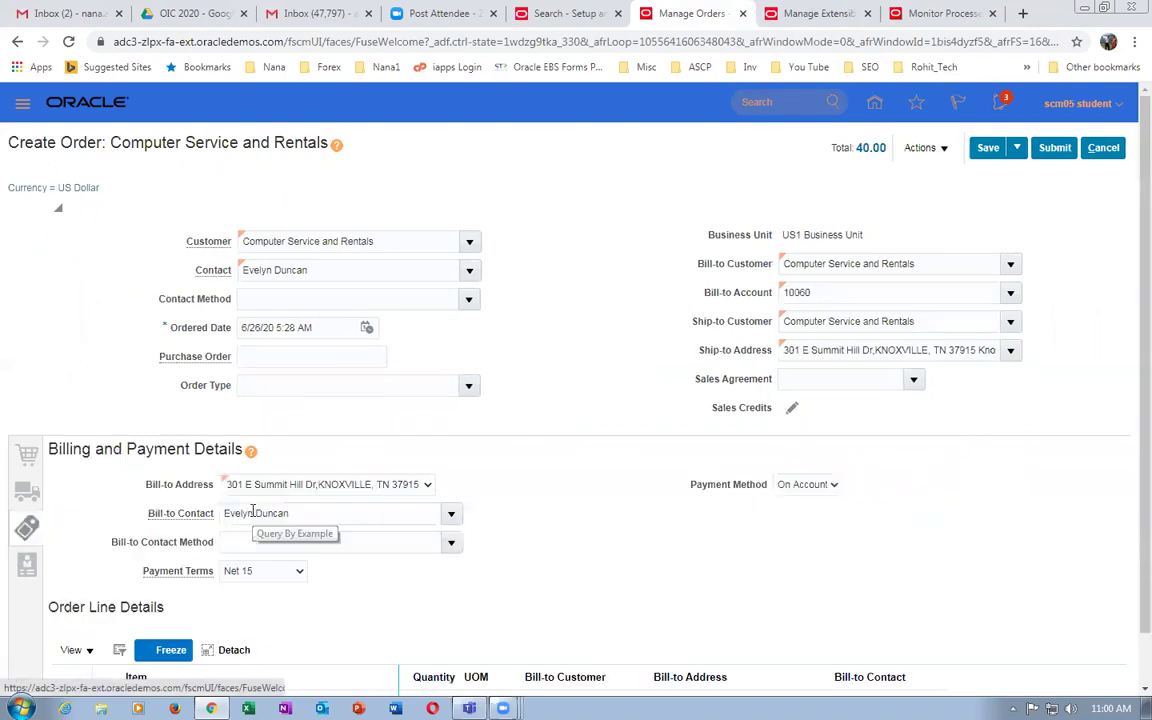
scroll(253, 511, "down", 1)
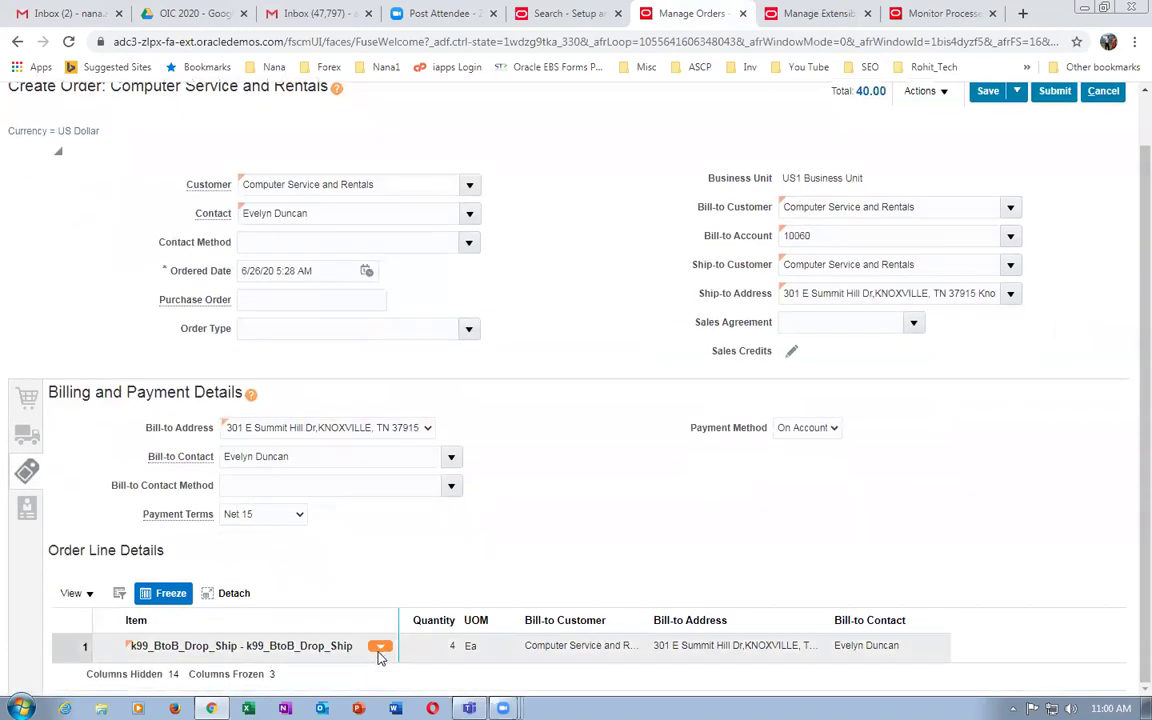
left_click(379, 649)
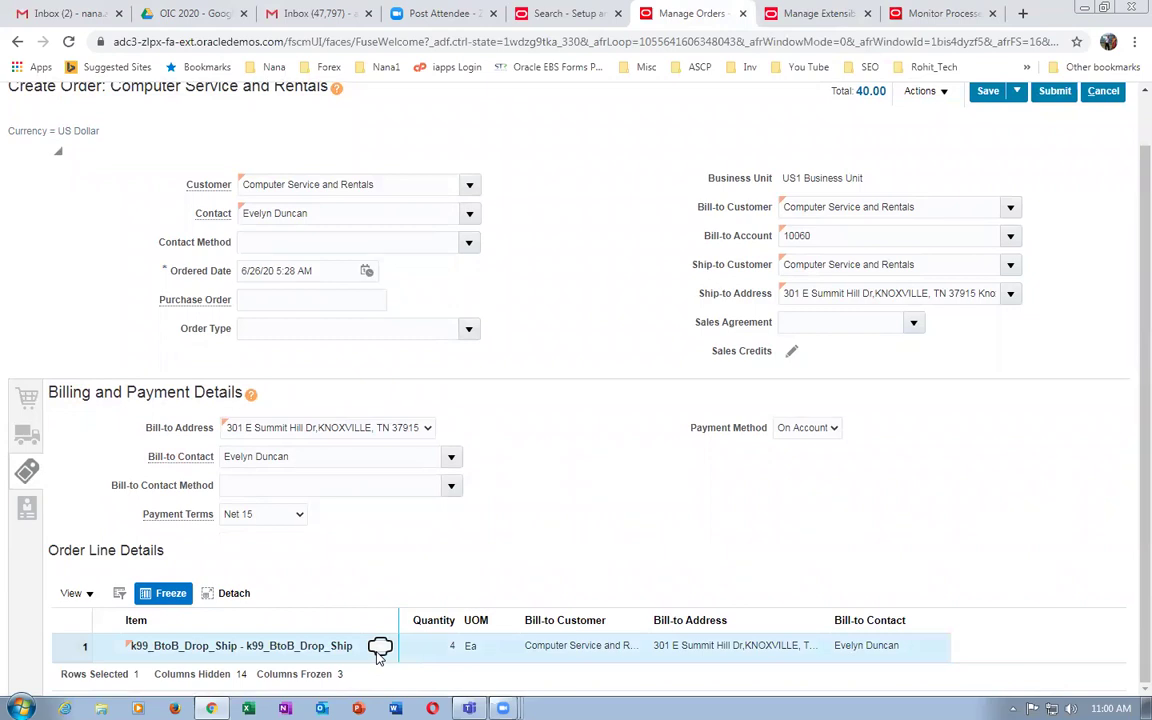
left_click(379, 650)
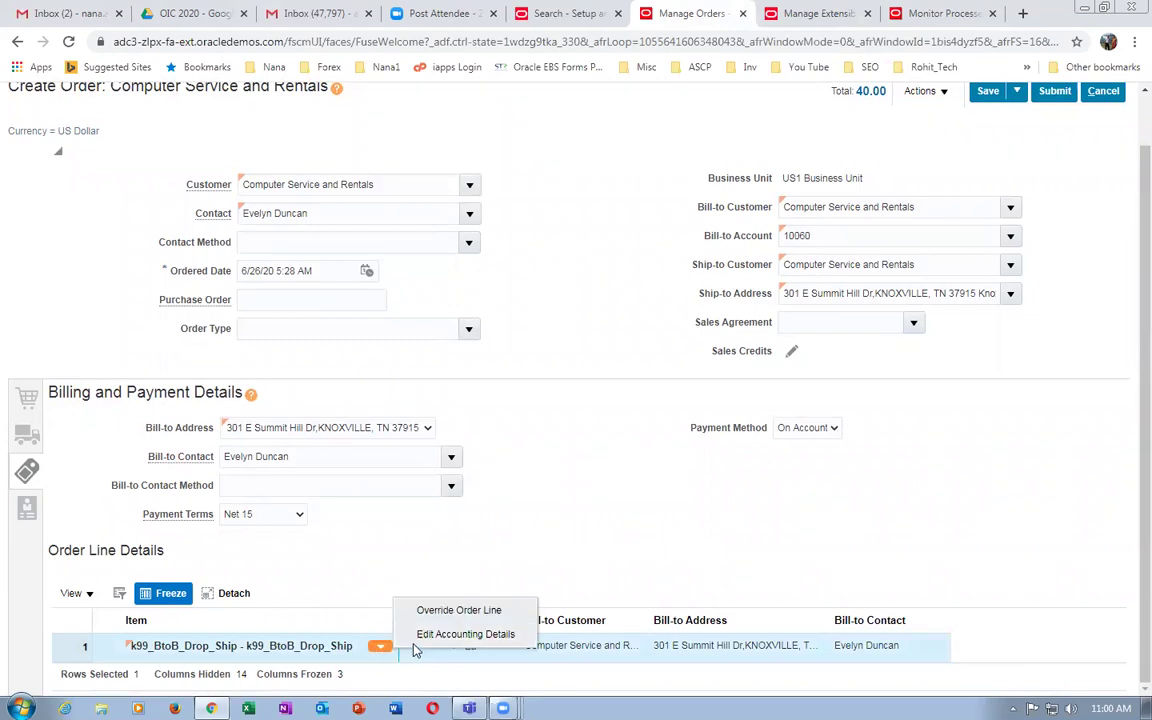
left_click(394, 551)
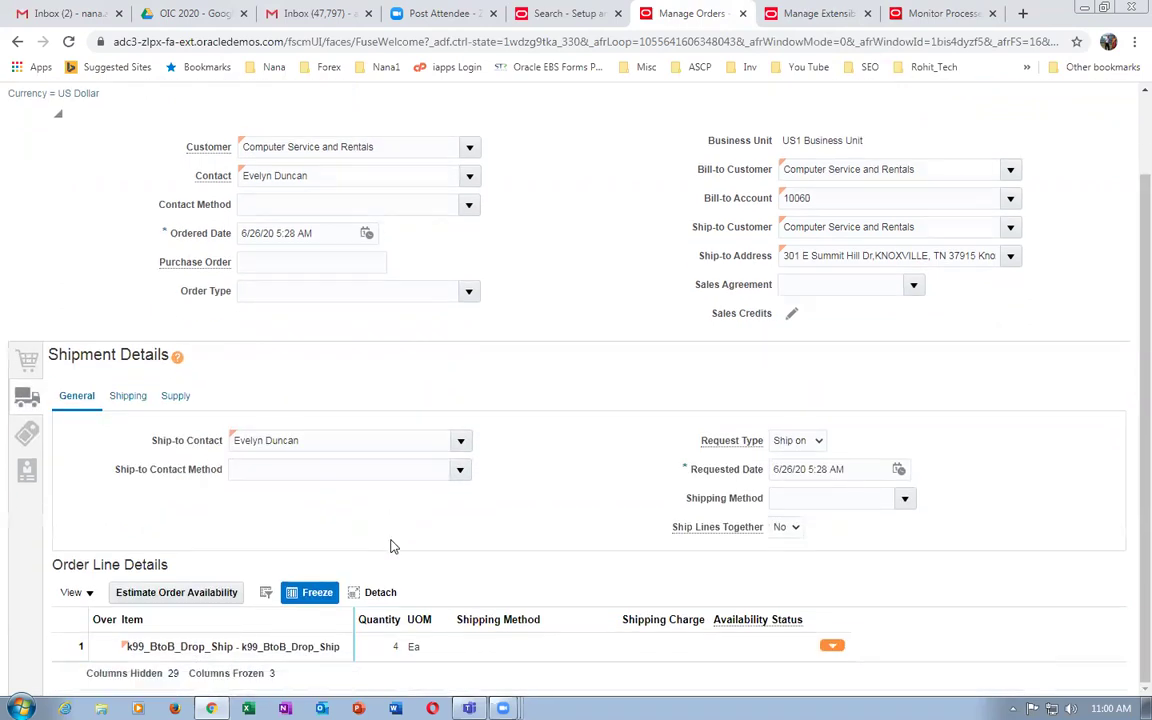
Check the order line's available actions in Shipment Details.
left_click(822, 651)
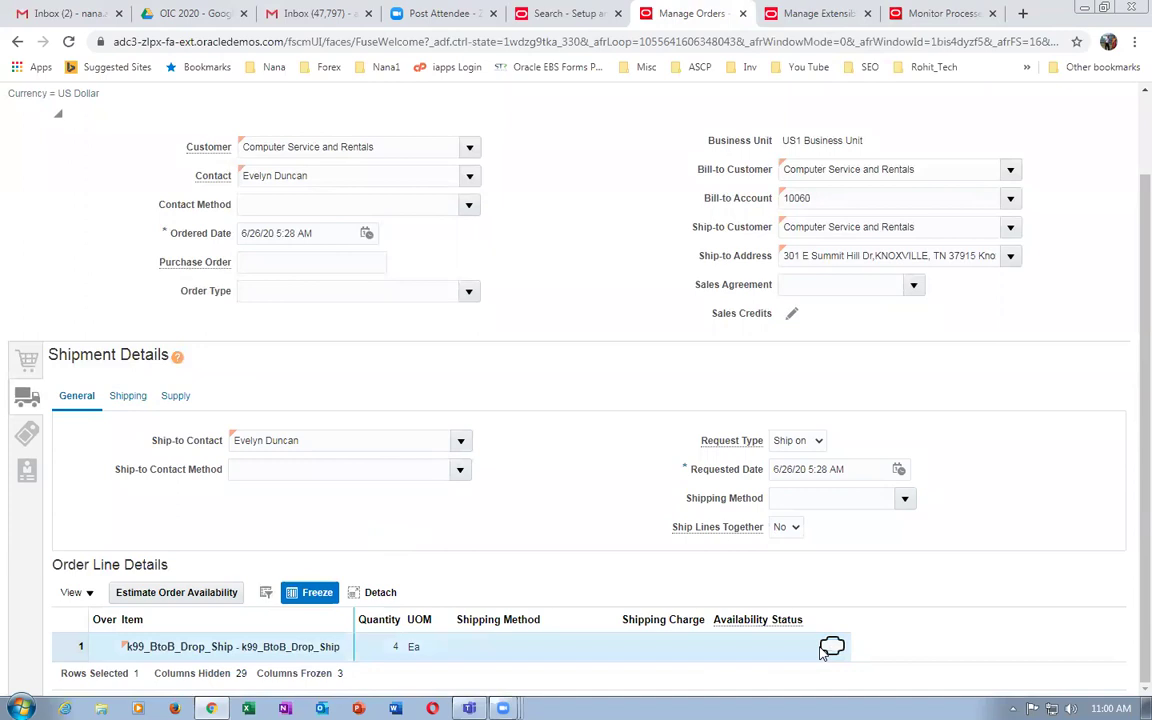
left_click(824, 648)
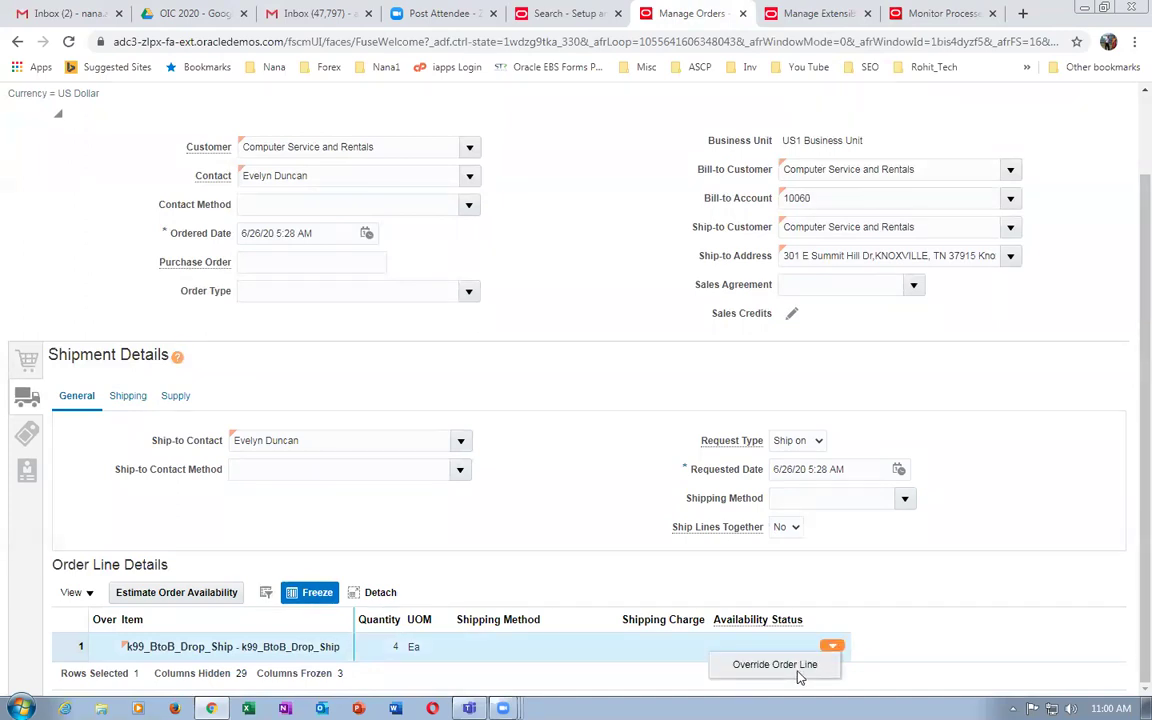
left_click(527, 514)
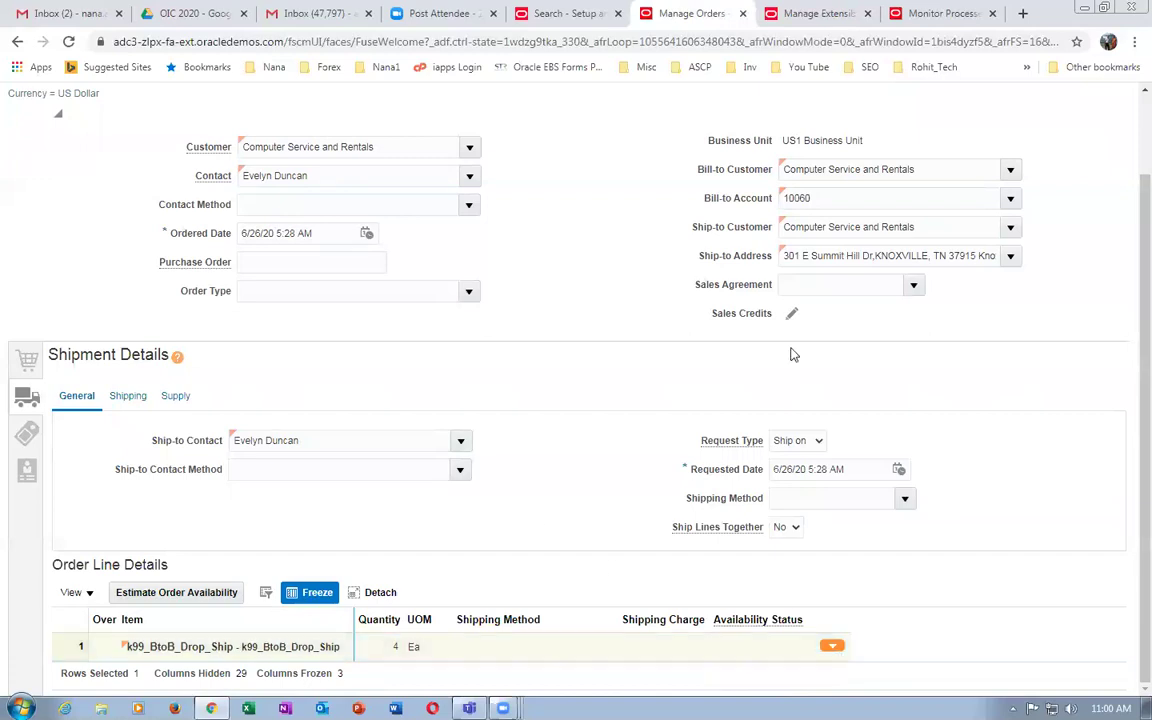
Go back to Manage Extensible Flexfields and select the Fulfillment Line Detail Information flexfield.
left_click(817, 14)
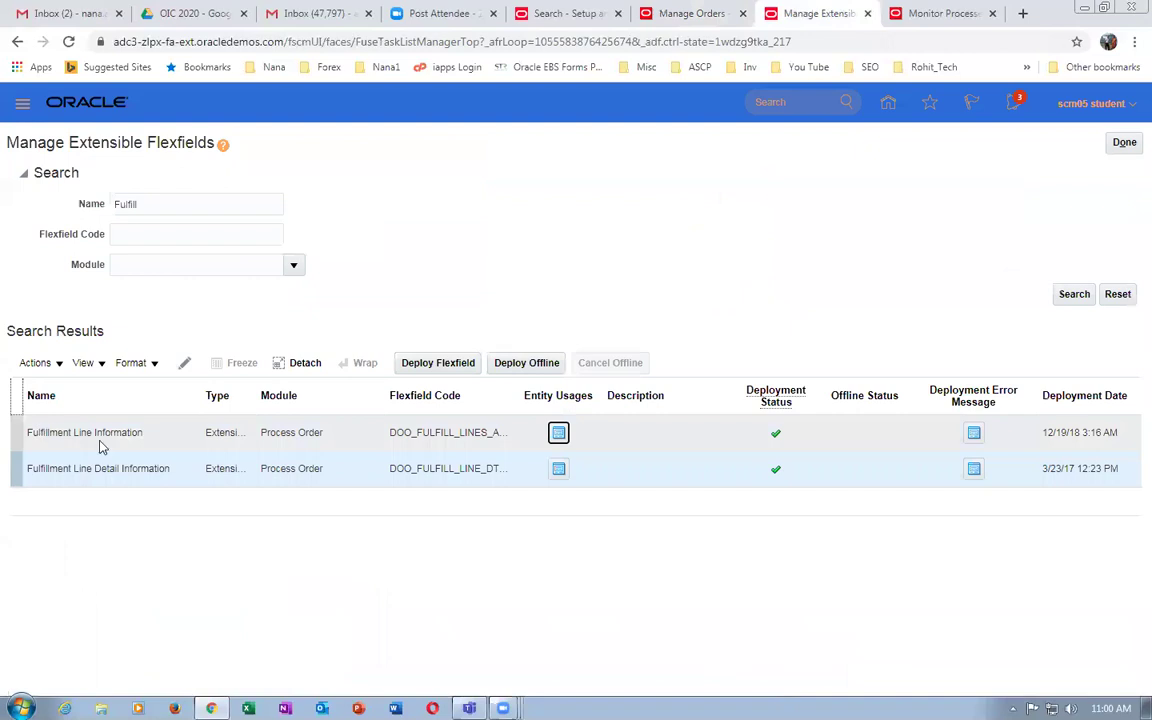
left_click(15, 470)
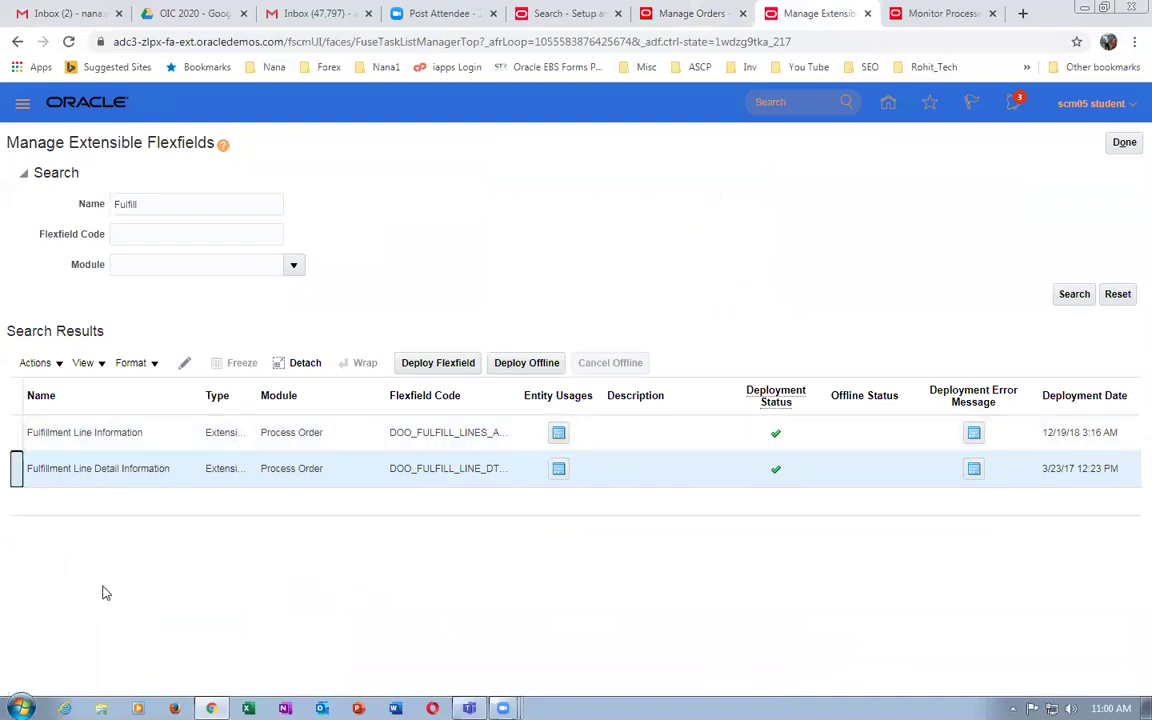